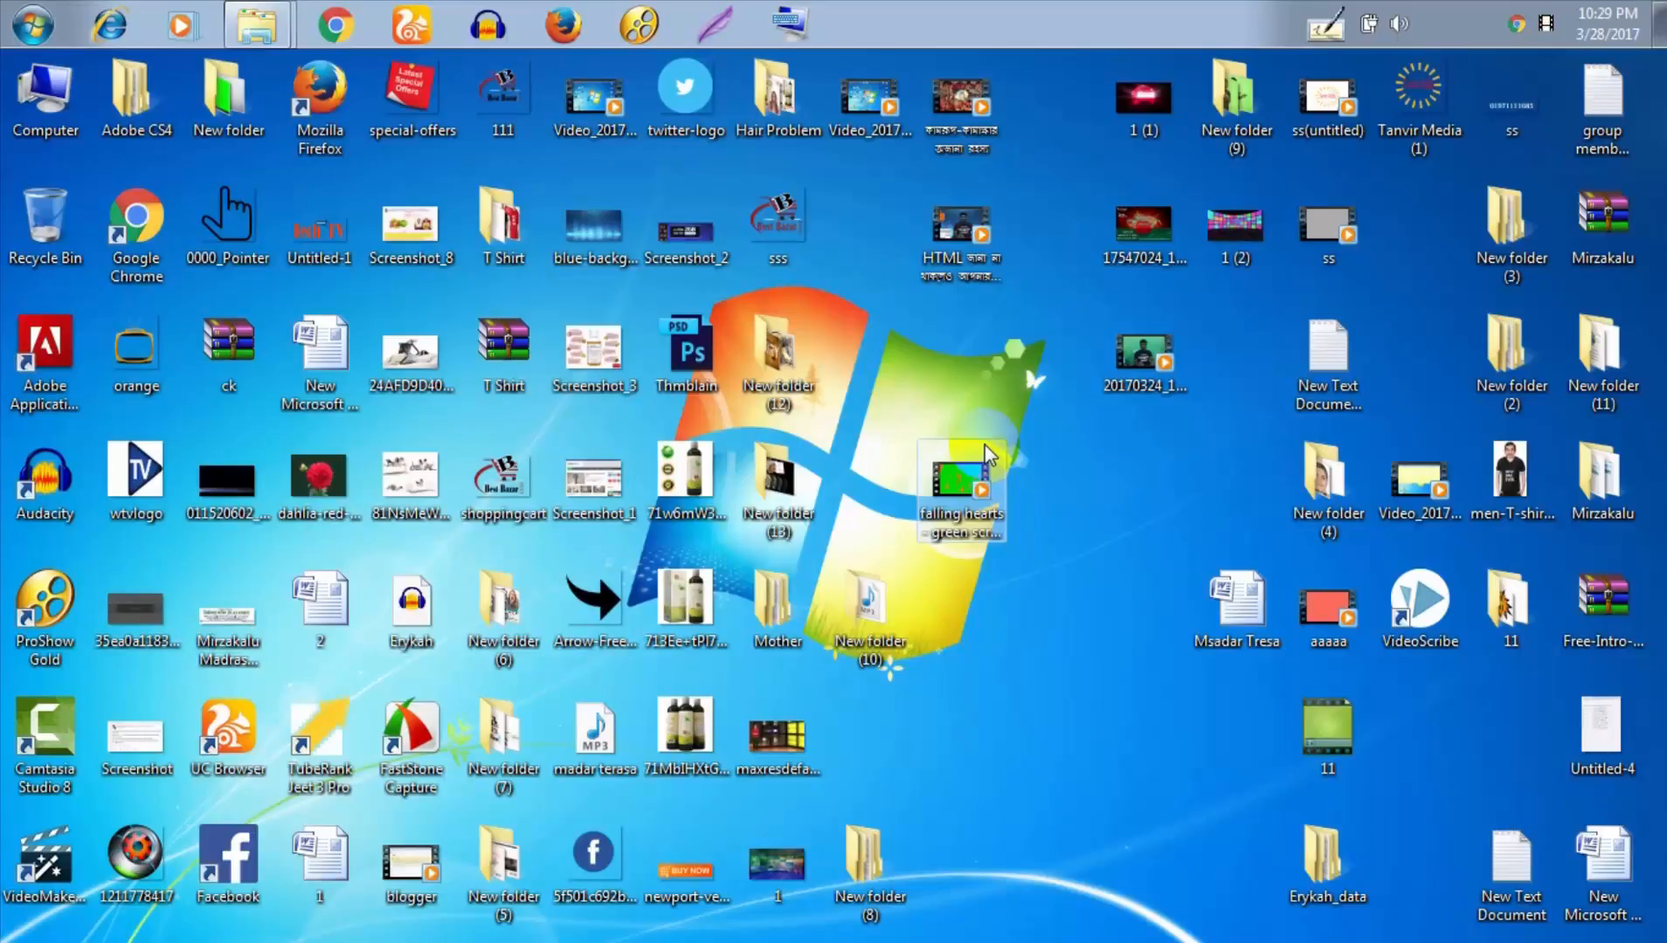
Play the Bengali-titled video in the desktop's top row, with the red drip effects, and close the player
click(944, 138)
double_click(943, 138)
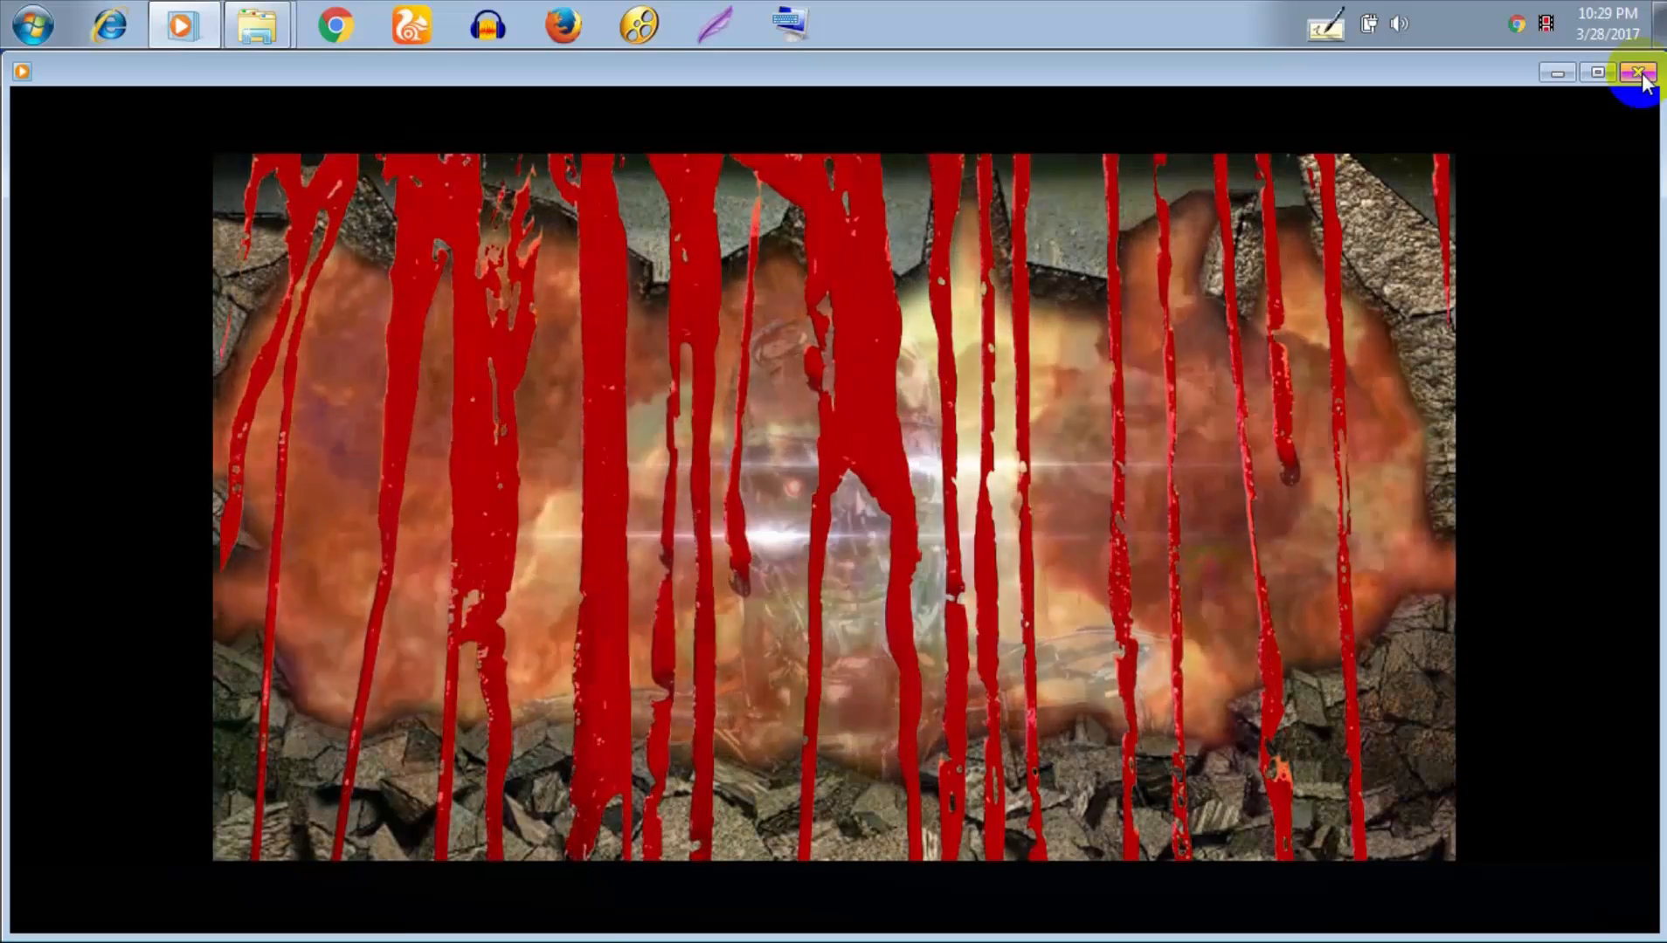
click(1639, 73)
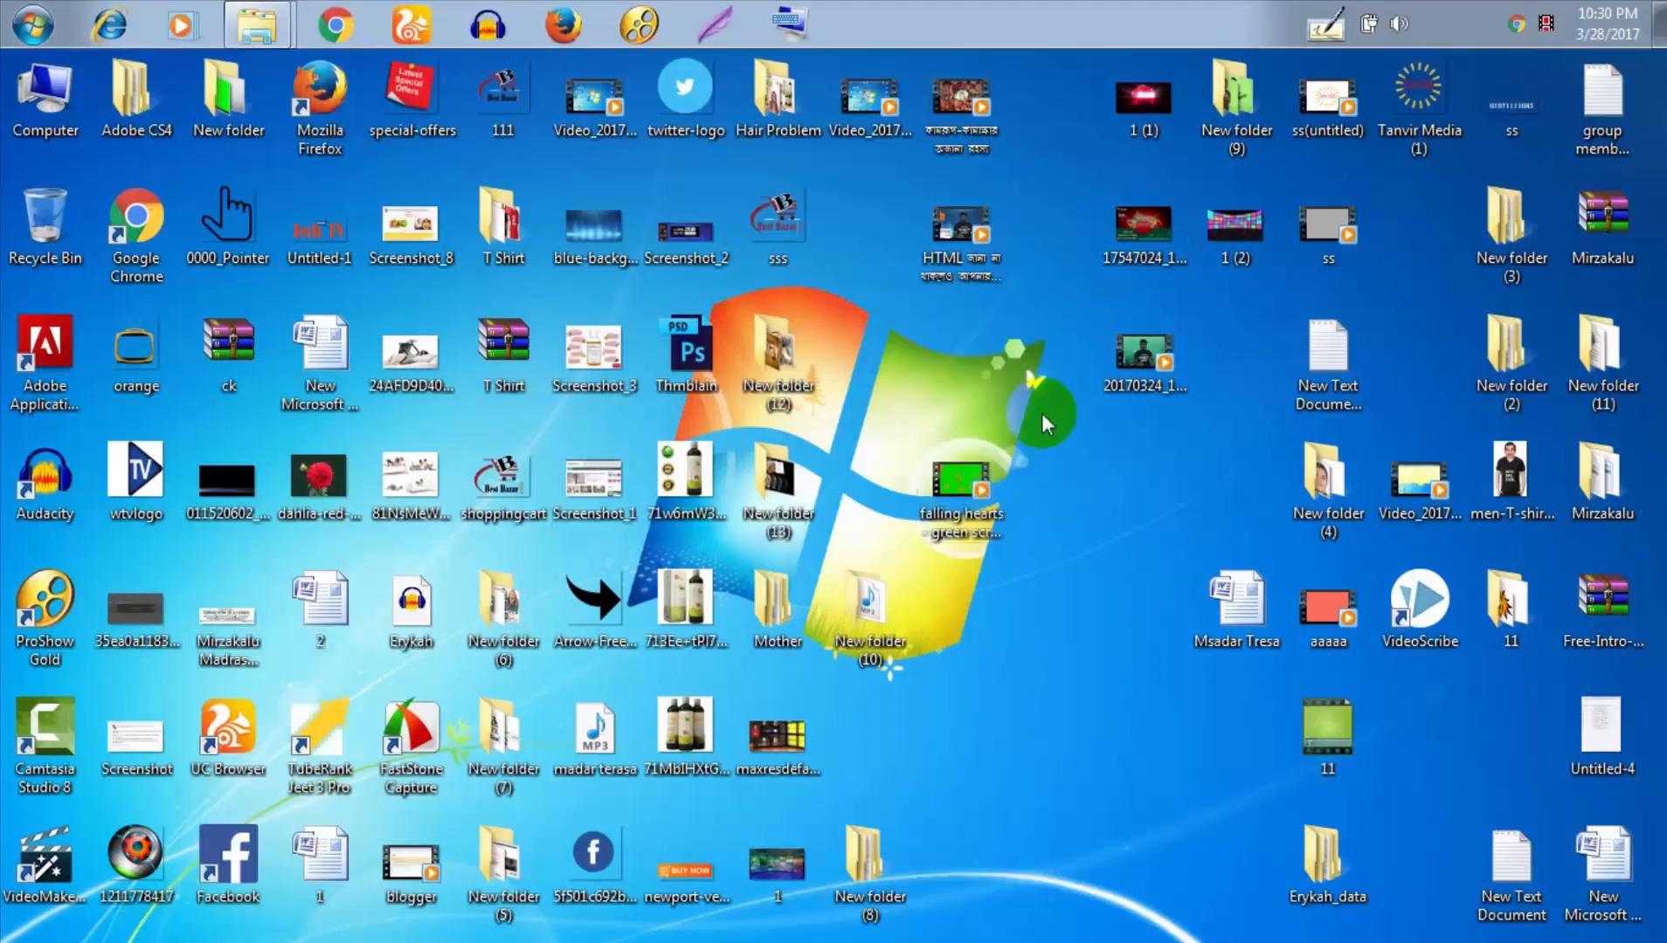
Play the desktop video whose name starts with 20170324, showing the green-screen footage, and close the player
double_click(1144, 353)
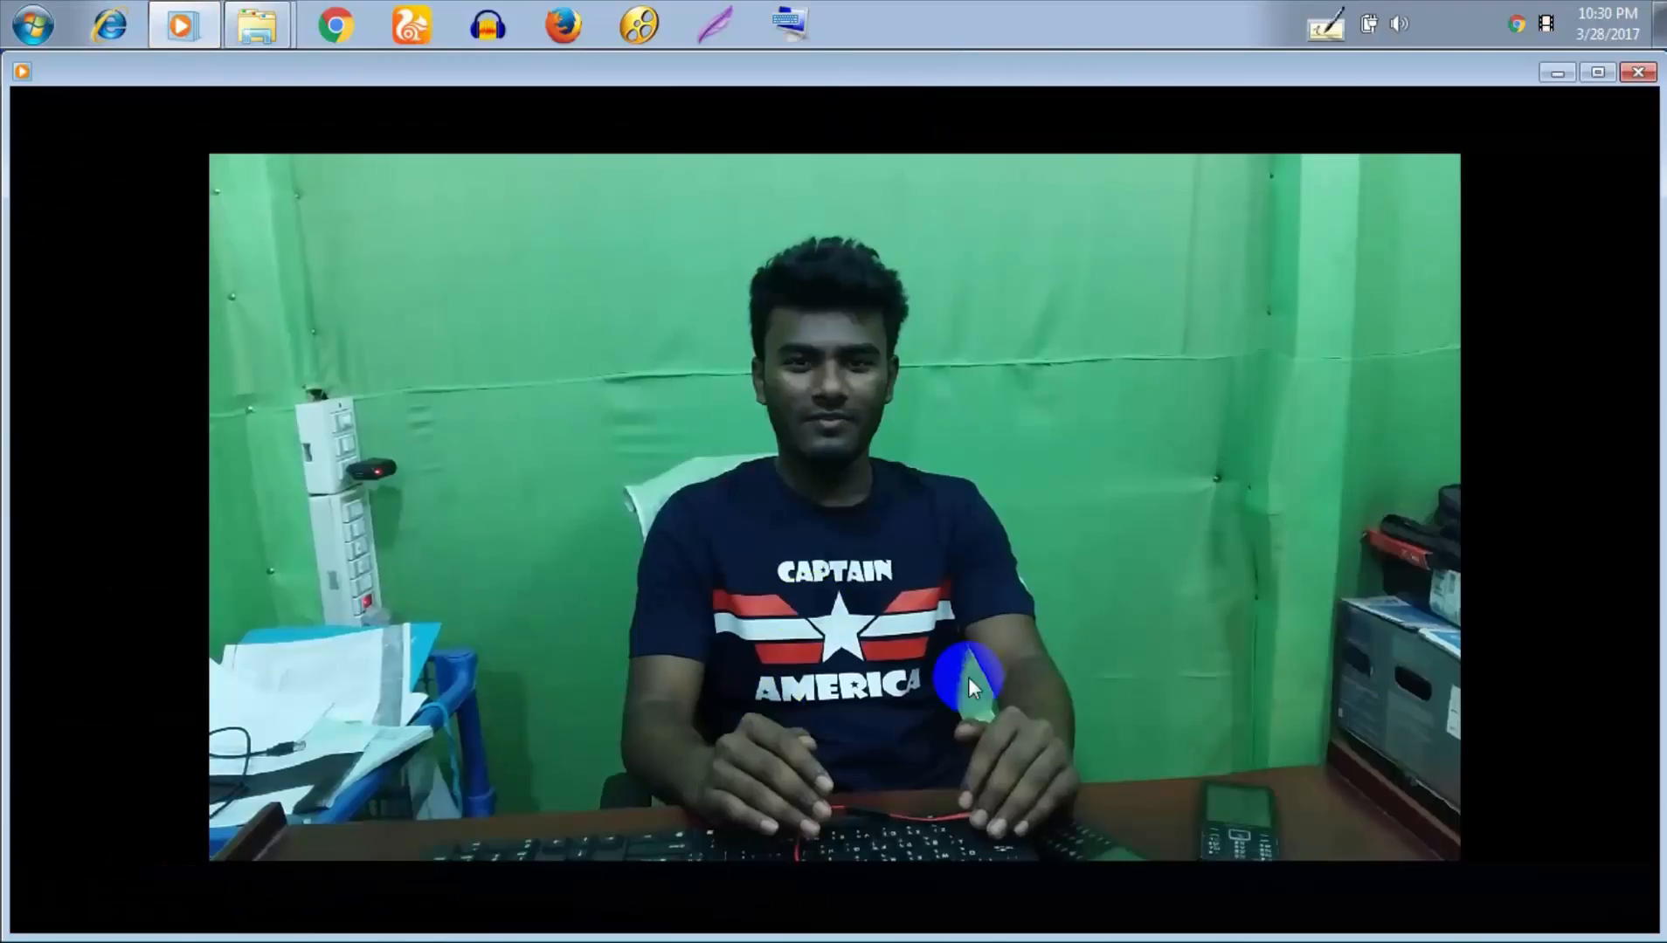
click(1637, 71)
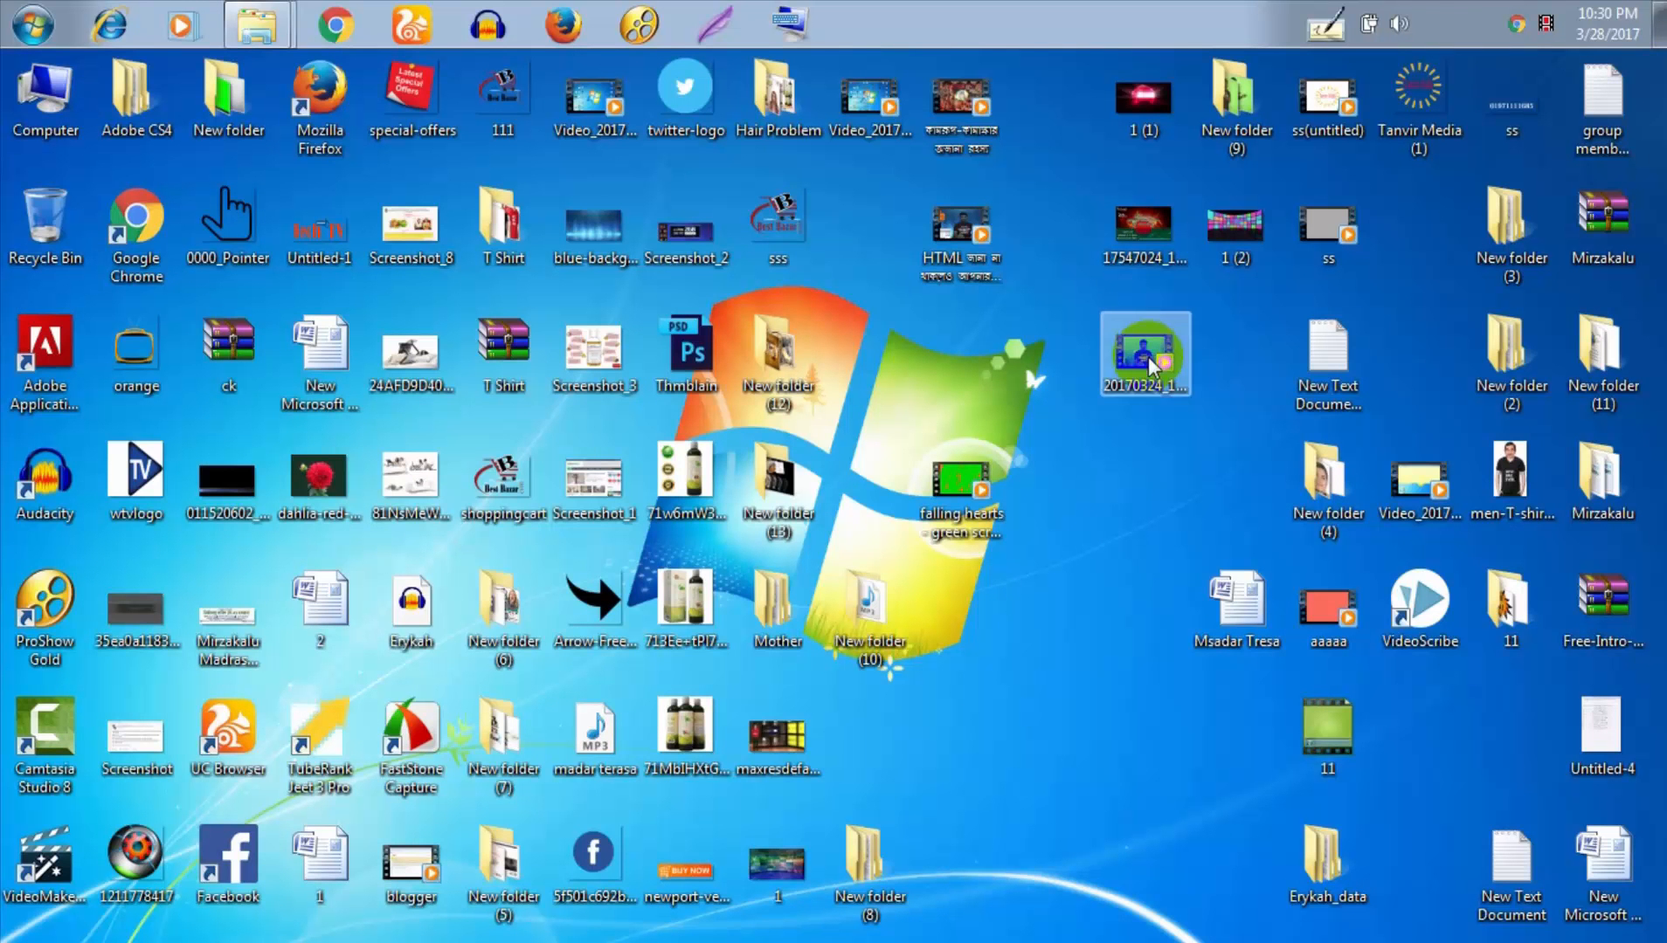
click(1136, 336)
Play the finished HTML video with the replaced background from the desktop twice, closing the player each time
double_click(986, 238)
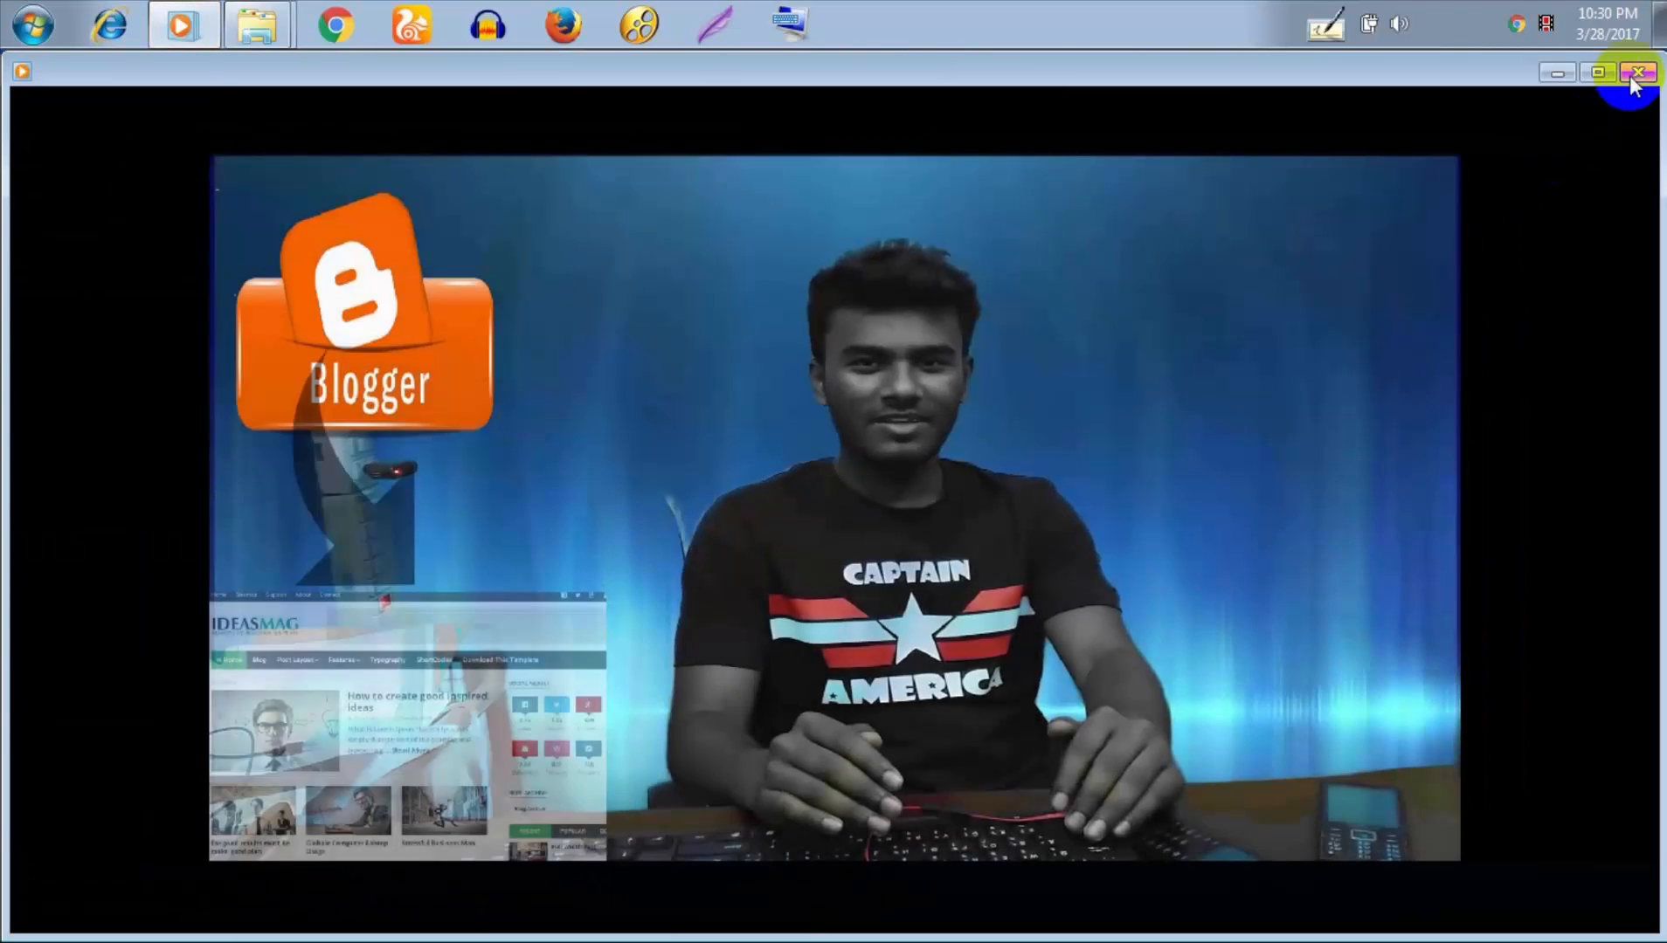
click(1637, 72)
double_click(996, 232)
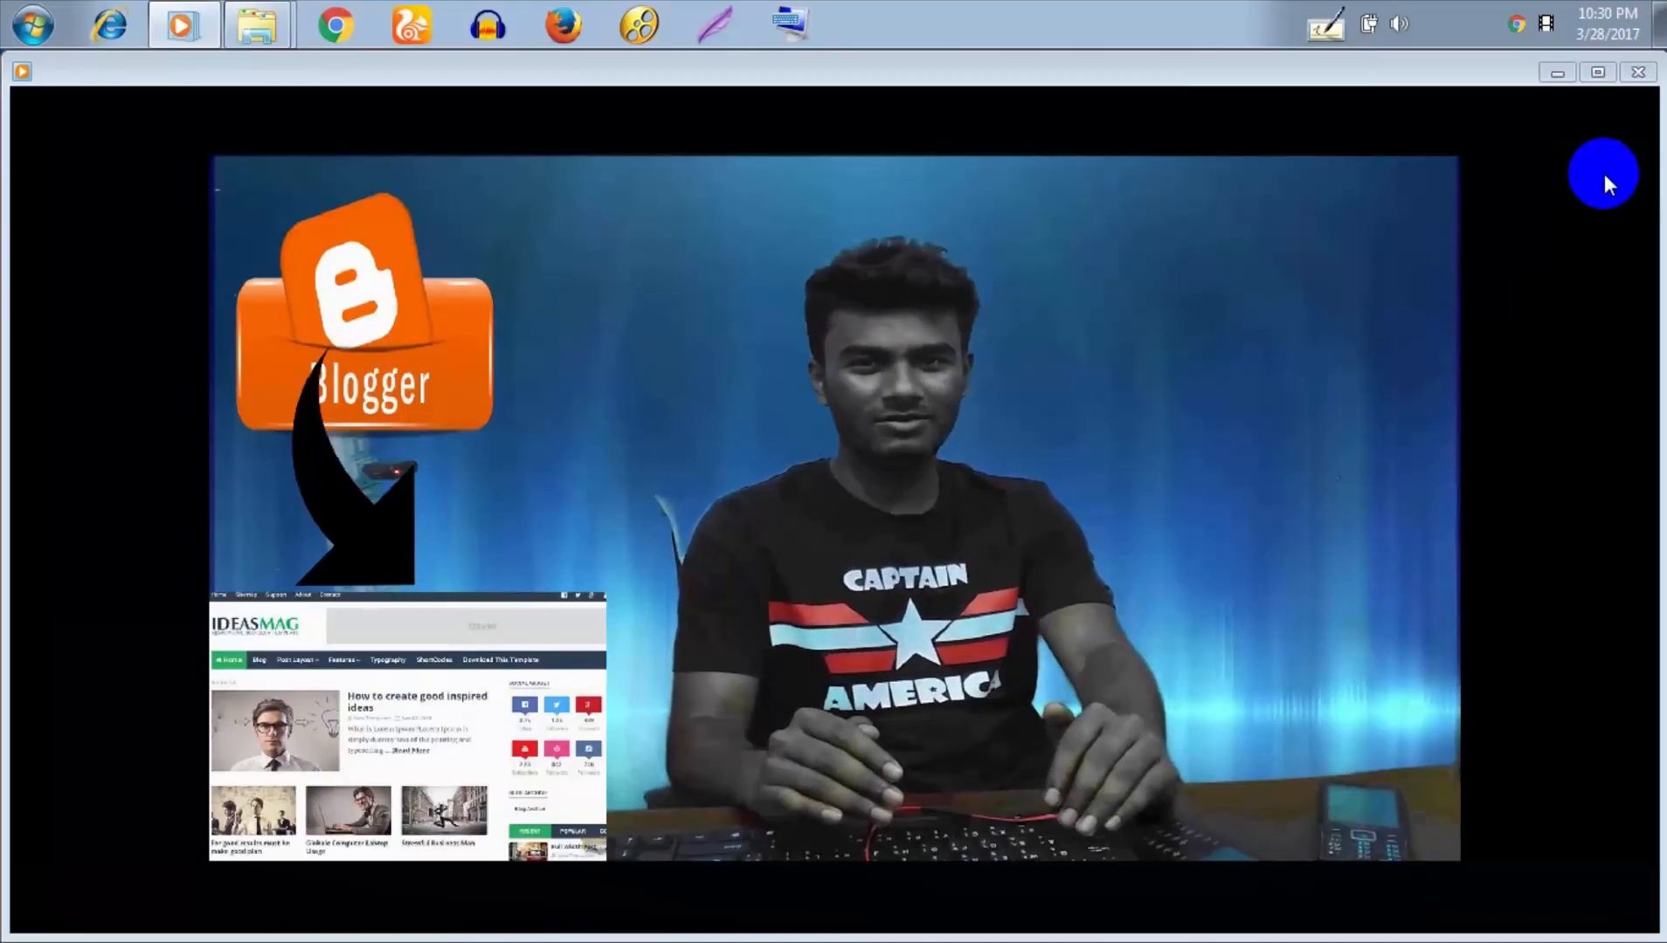
click(1635, 73)
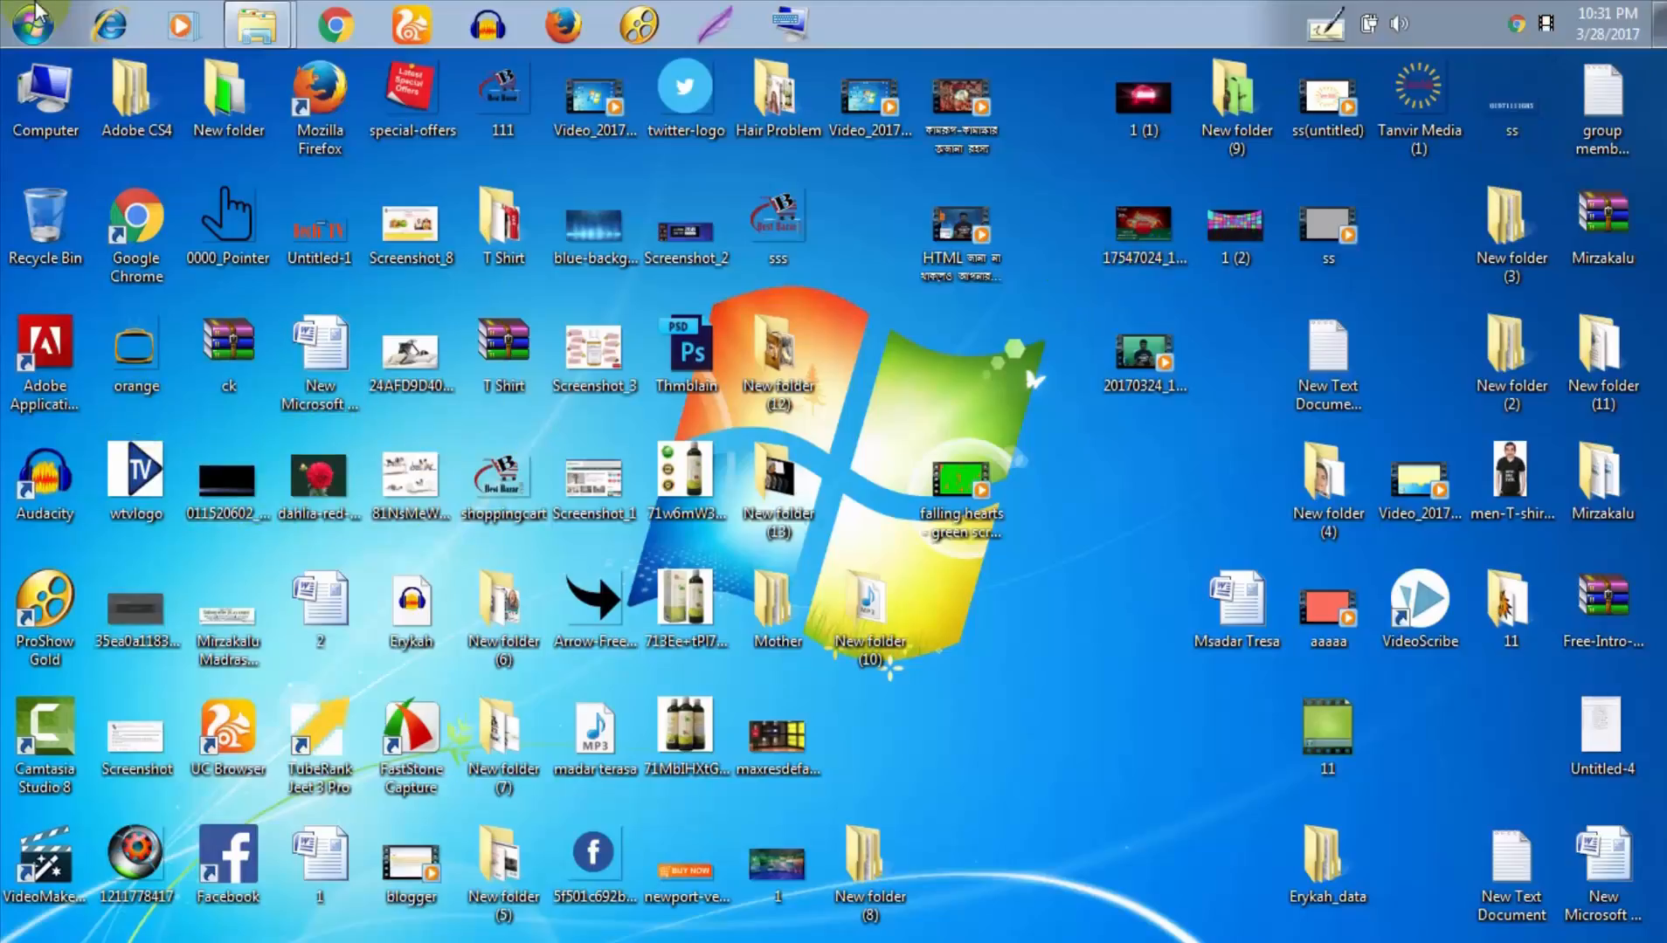
Launch Camtasia Studio 8 in evaluation mode and dismiss the upgrade and welcome dialogs
click(34, 24)
click(33, 187)
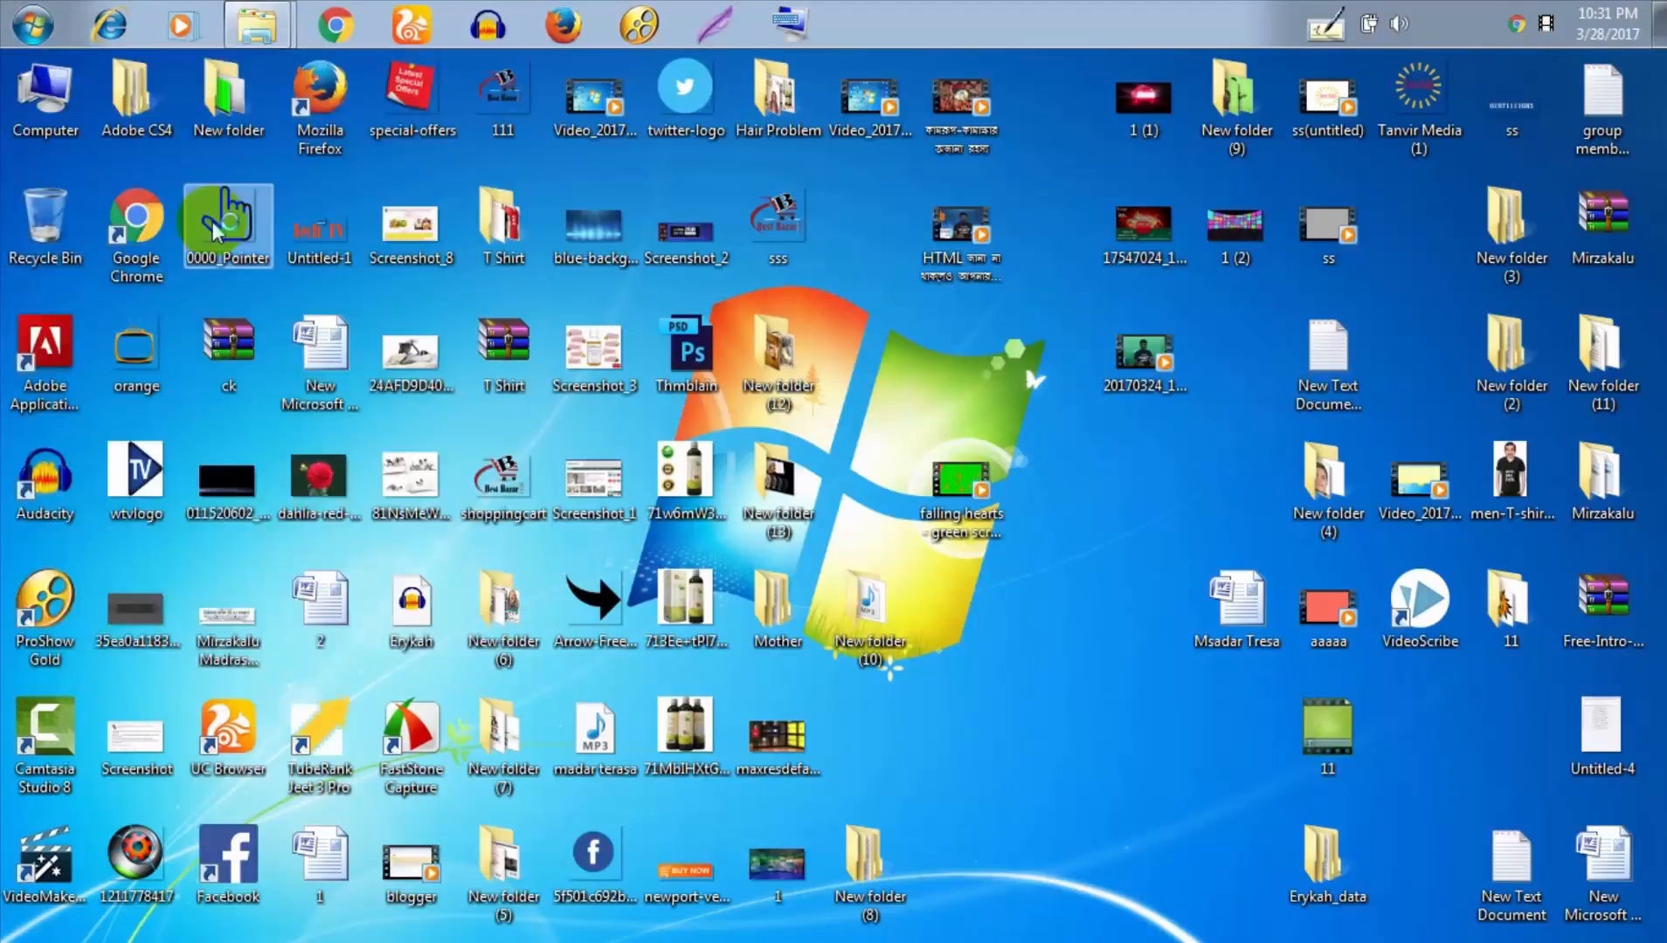
click(520, 273)
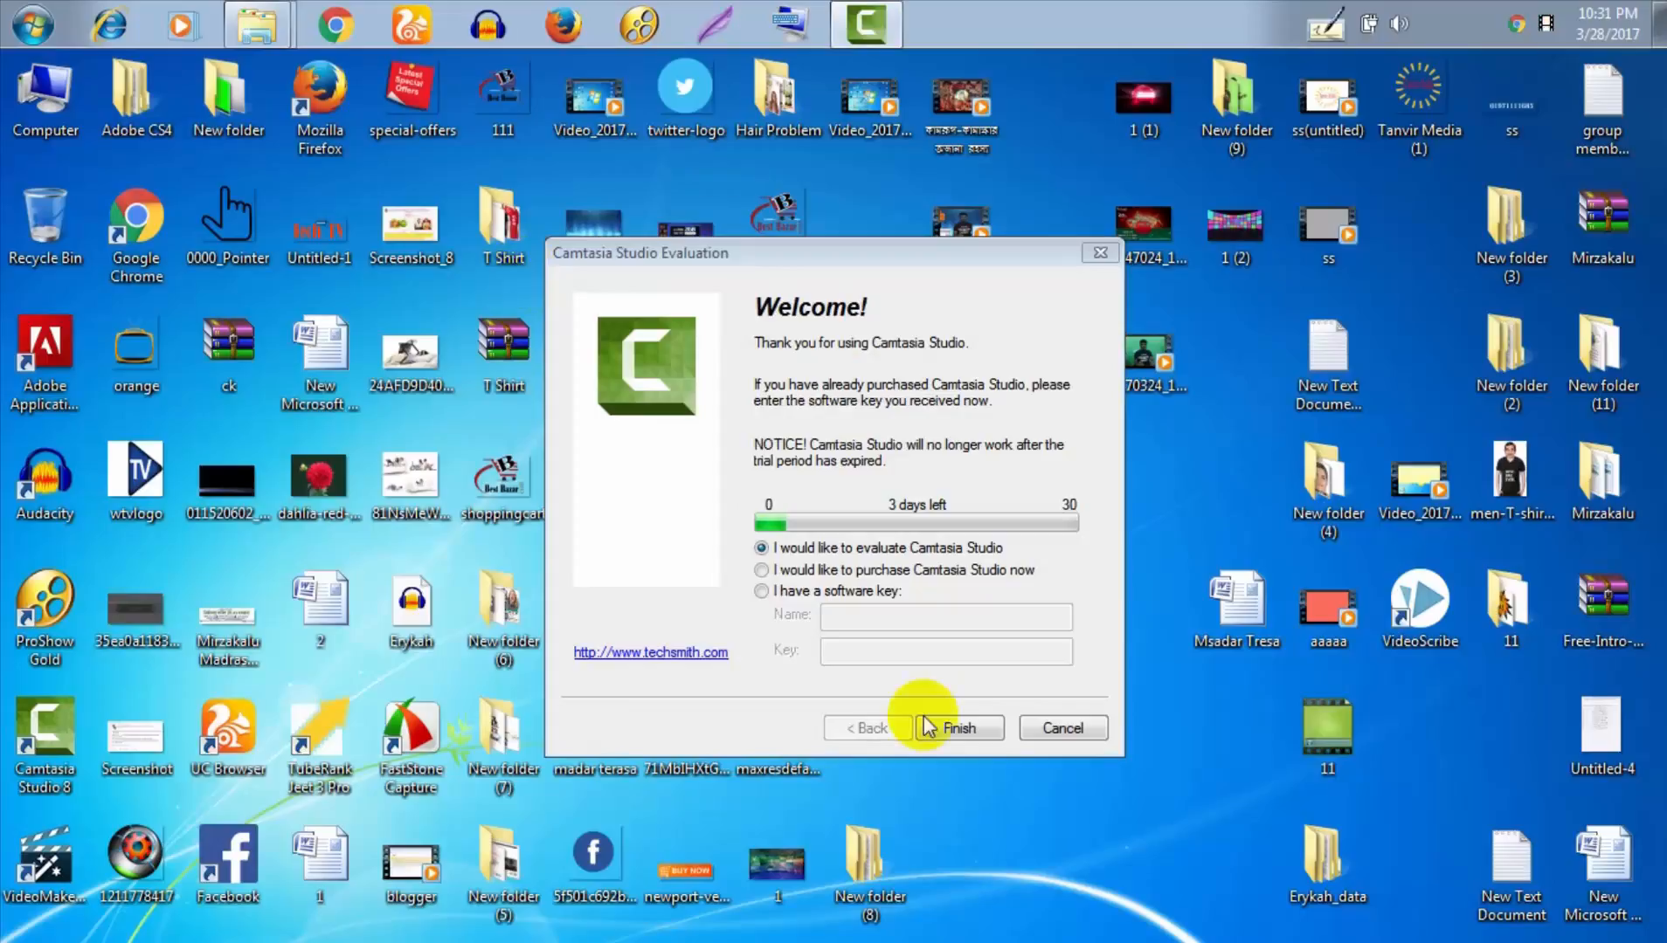
click(966, 728)
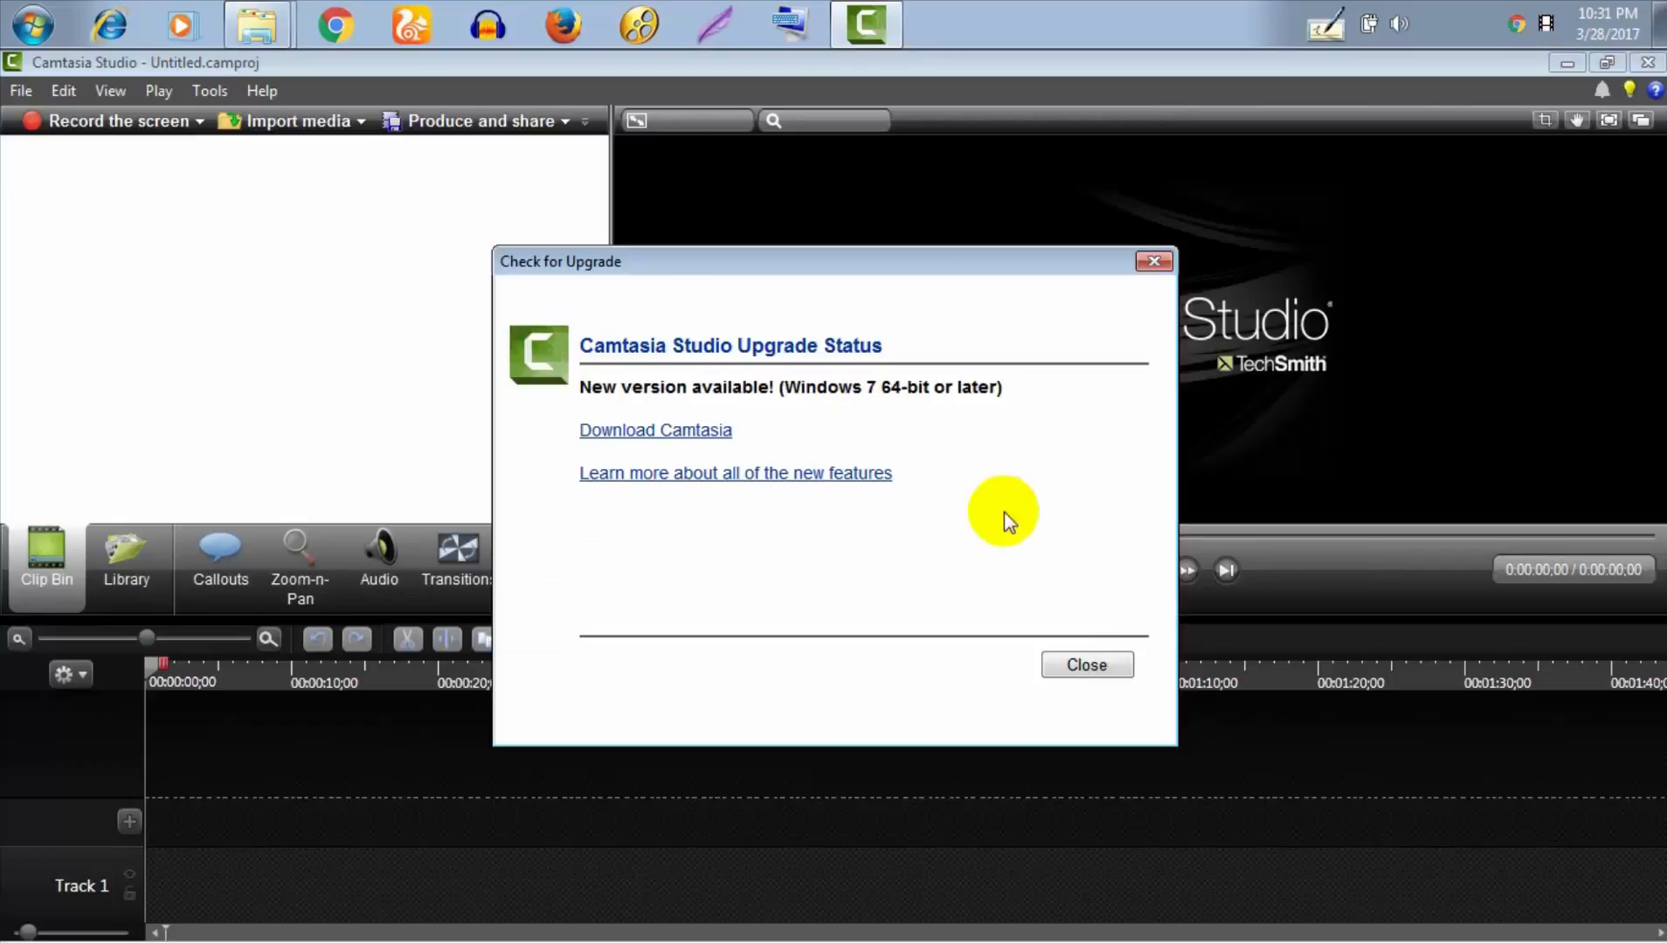
click(1086, 661)
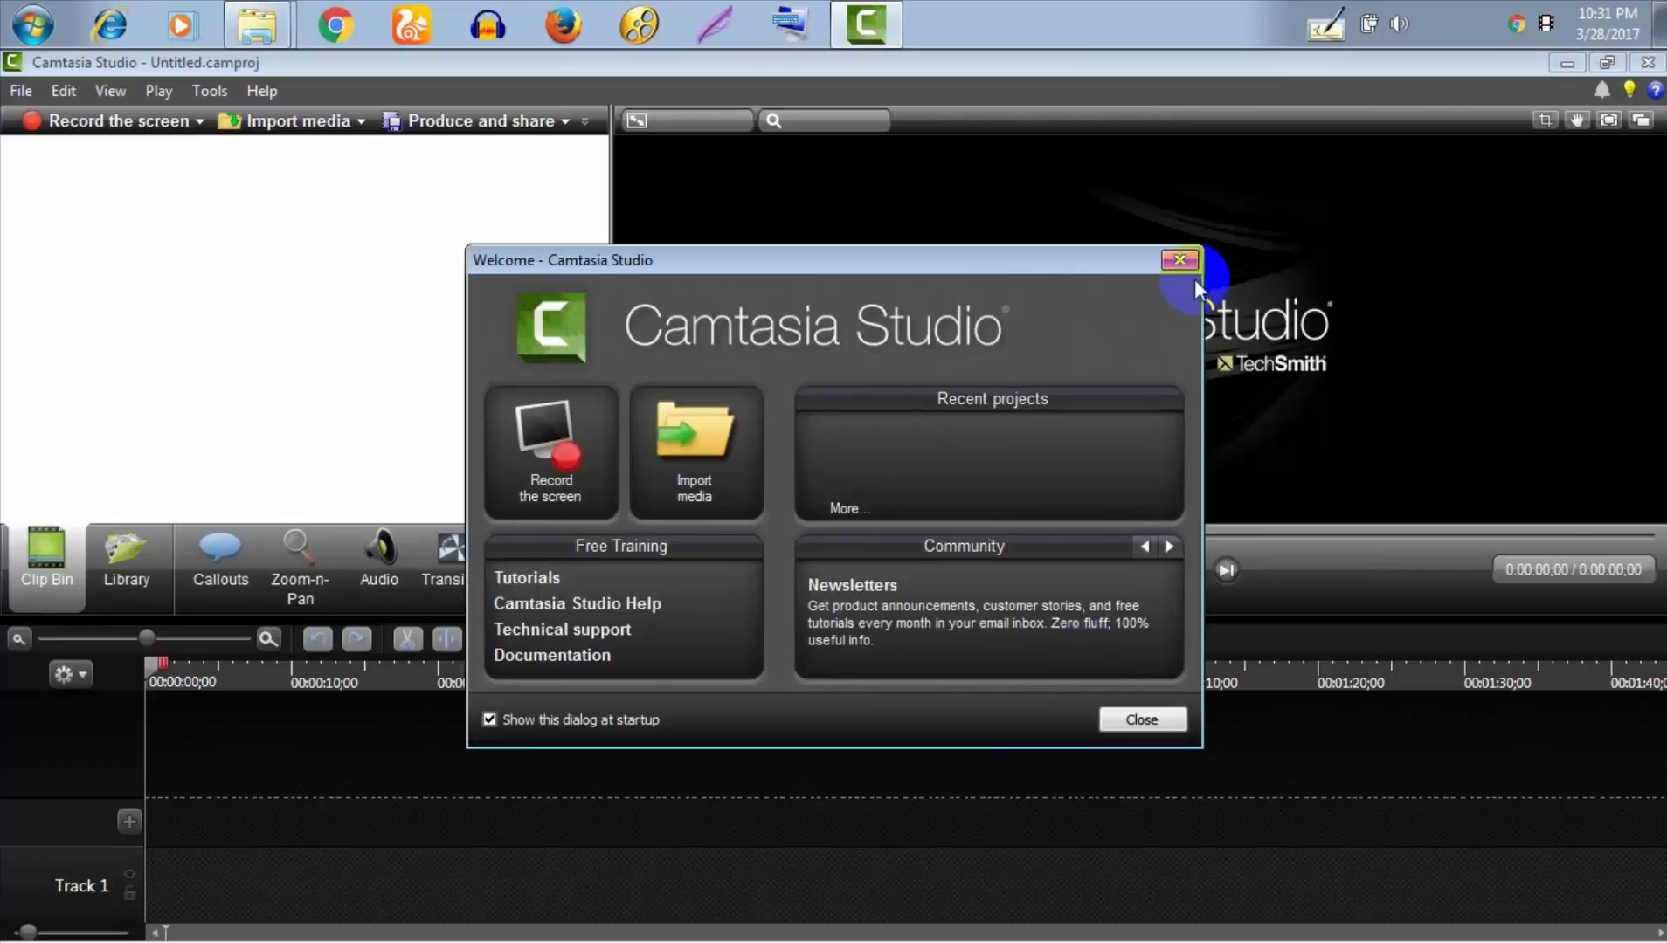
click(1179, 260)
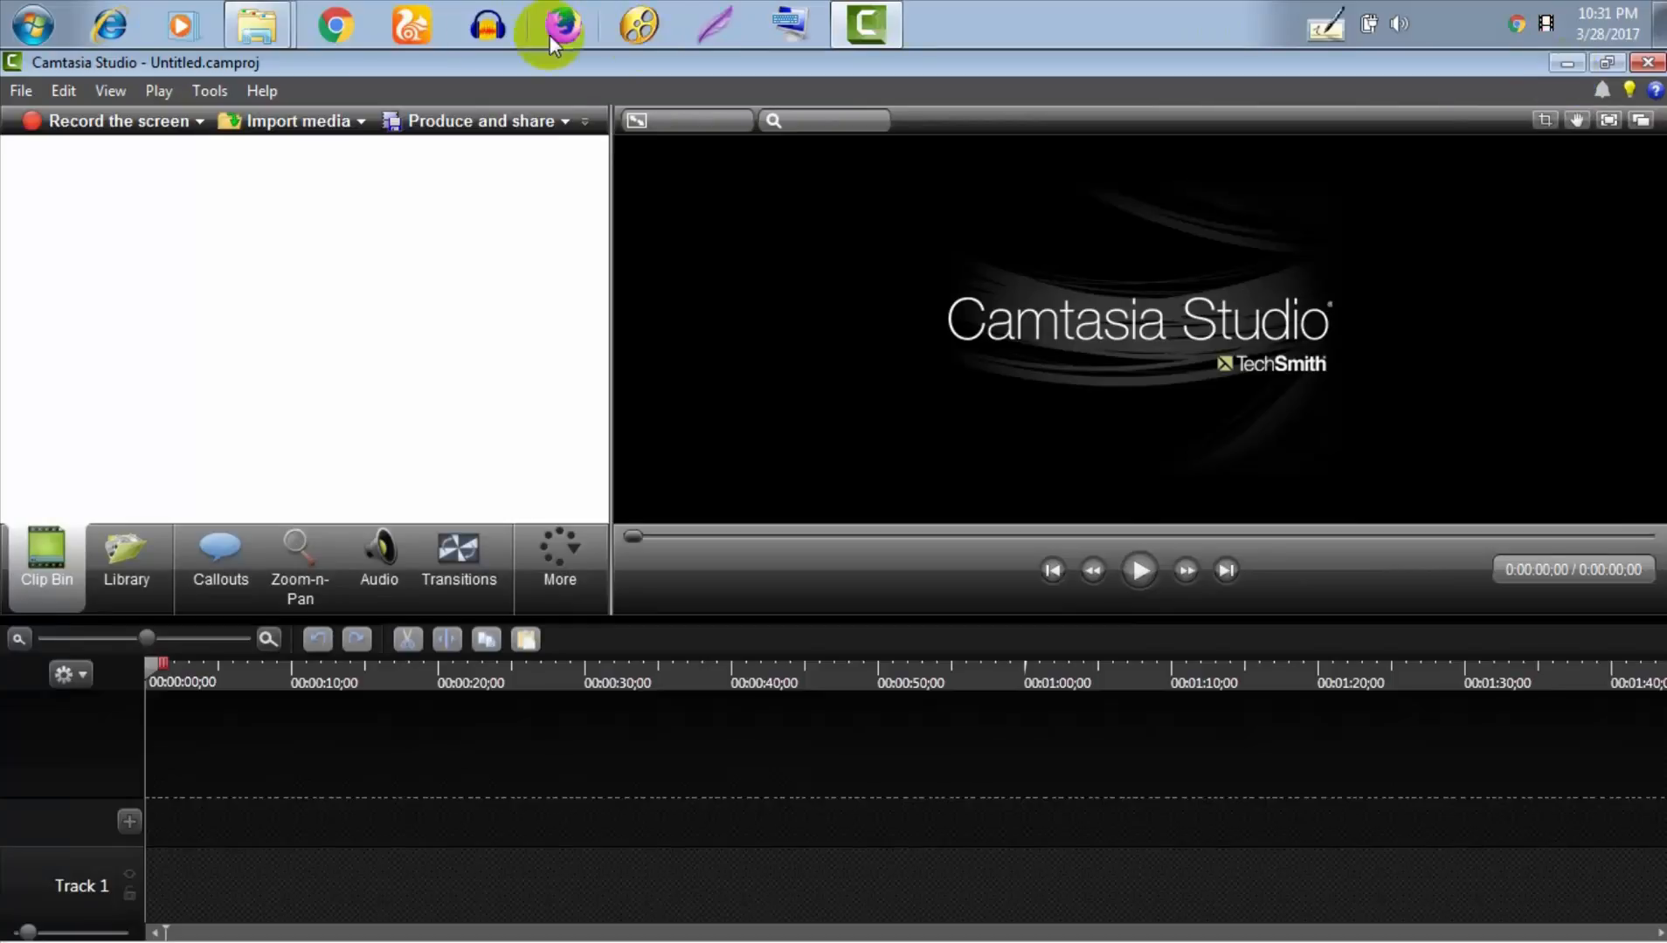
Switch to UC Browser and search Google for "acne removal"
click(436, 21)
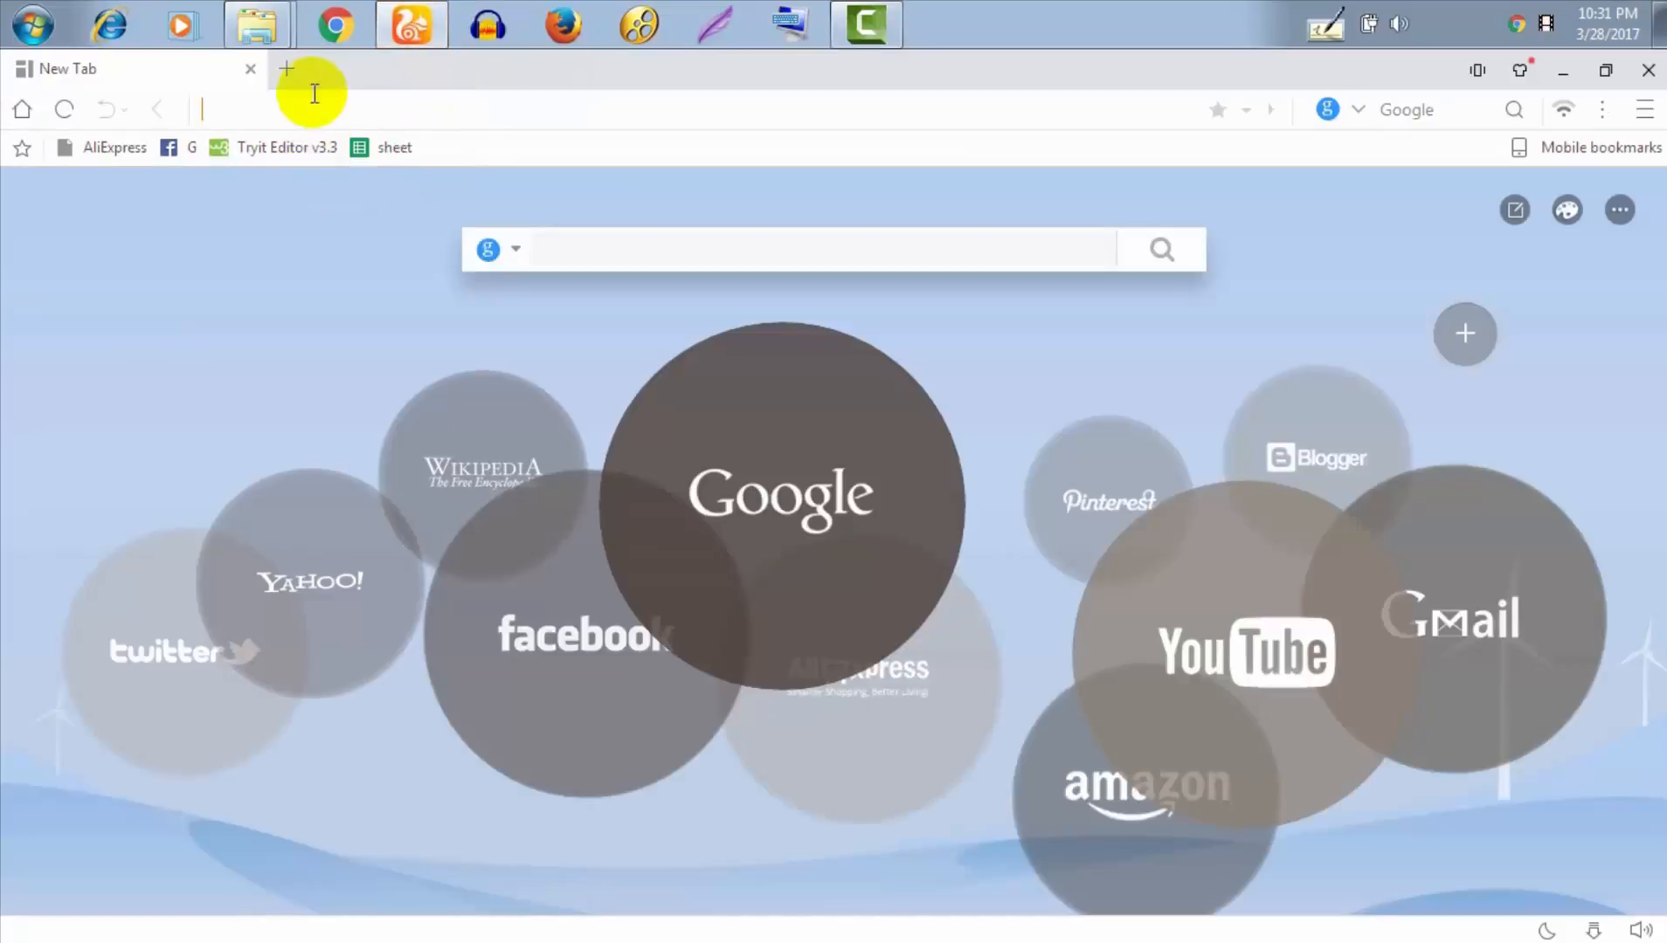
text(g)
text(সেড)
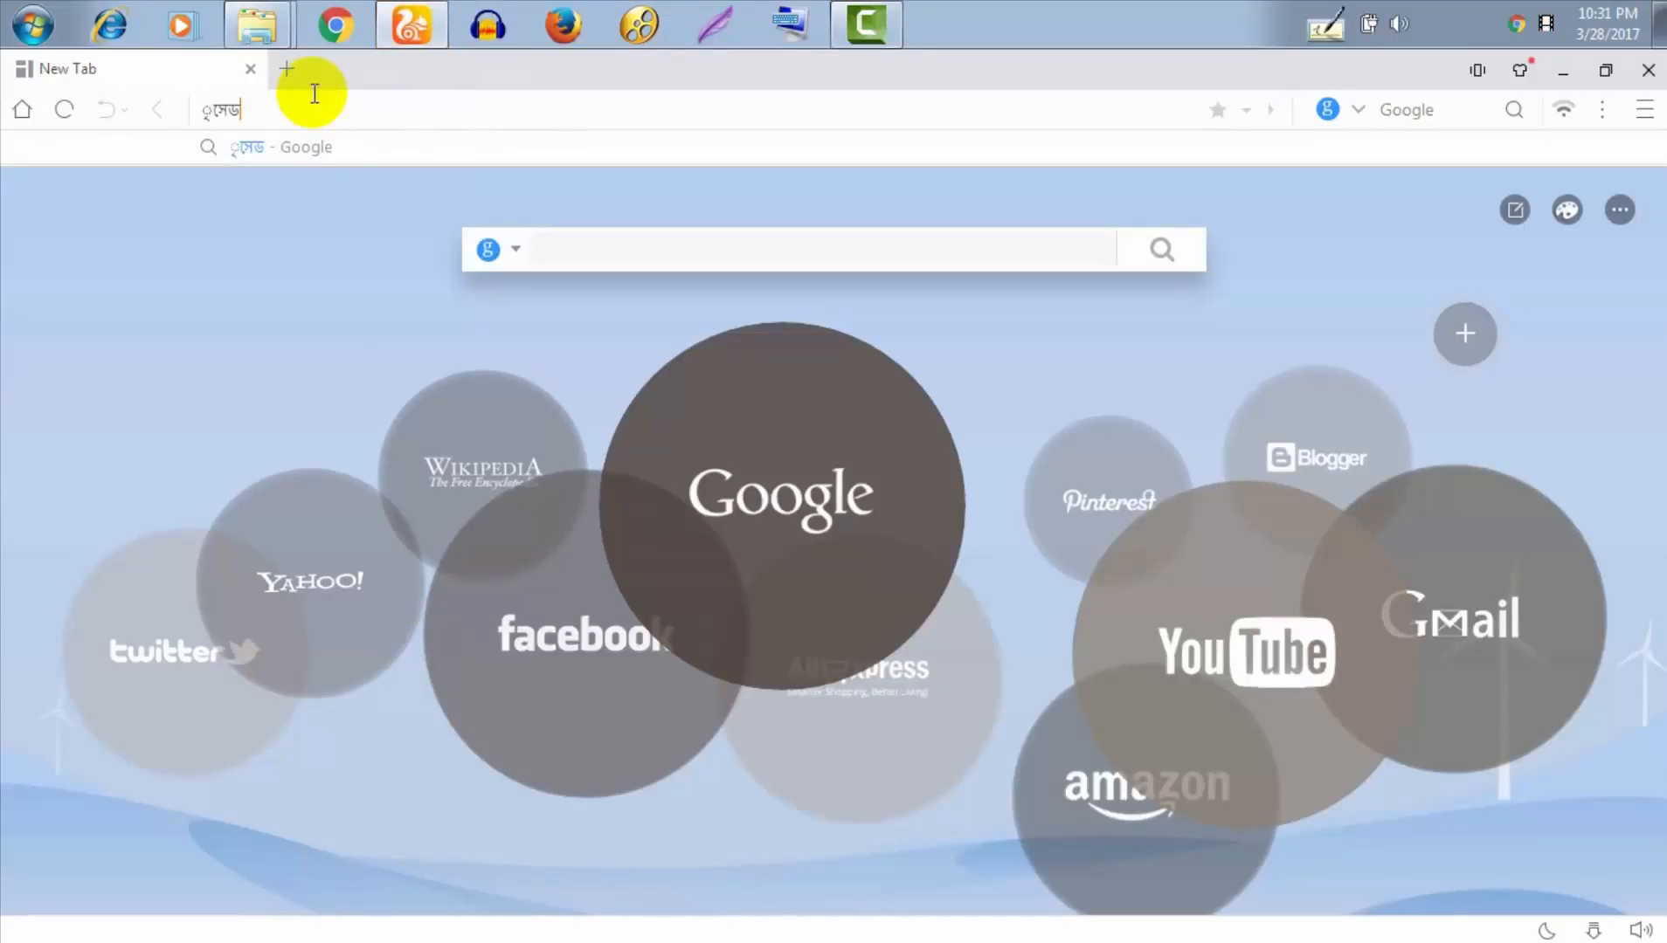
key(BackSpace)
key(BackSpace)
key(BackSpace)
key(BackSpace)
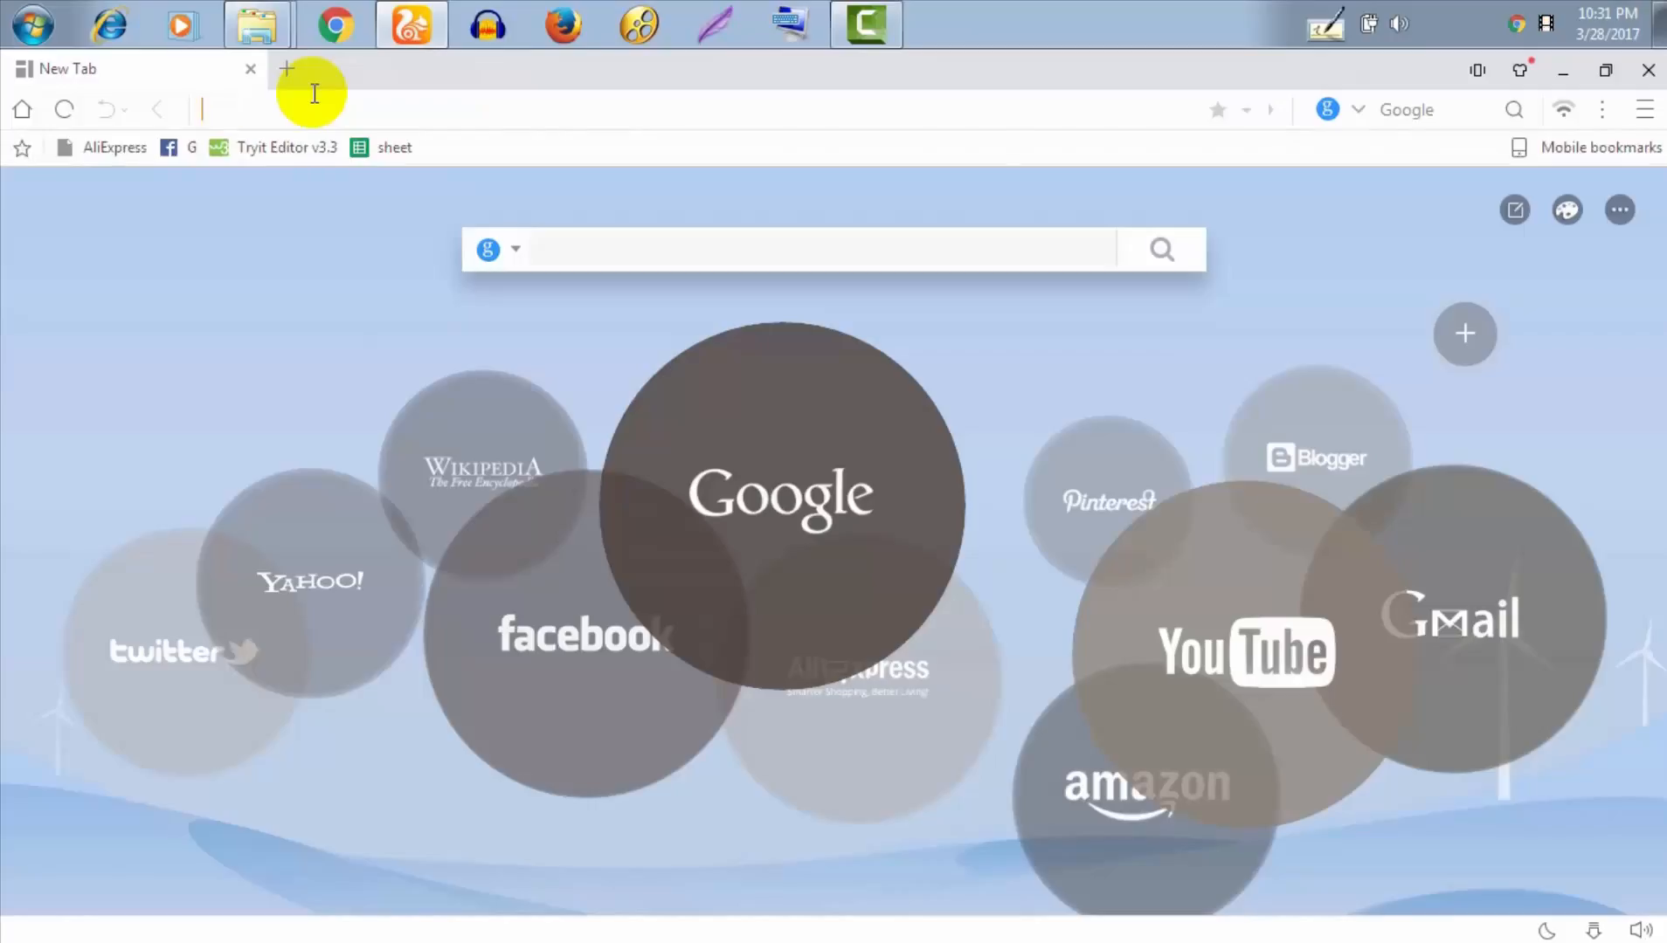
text(acnr)
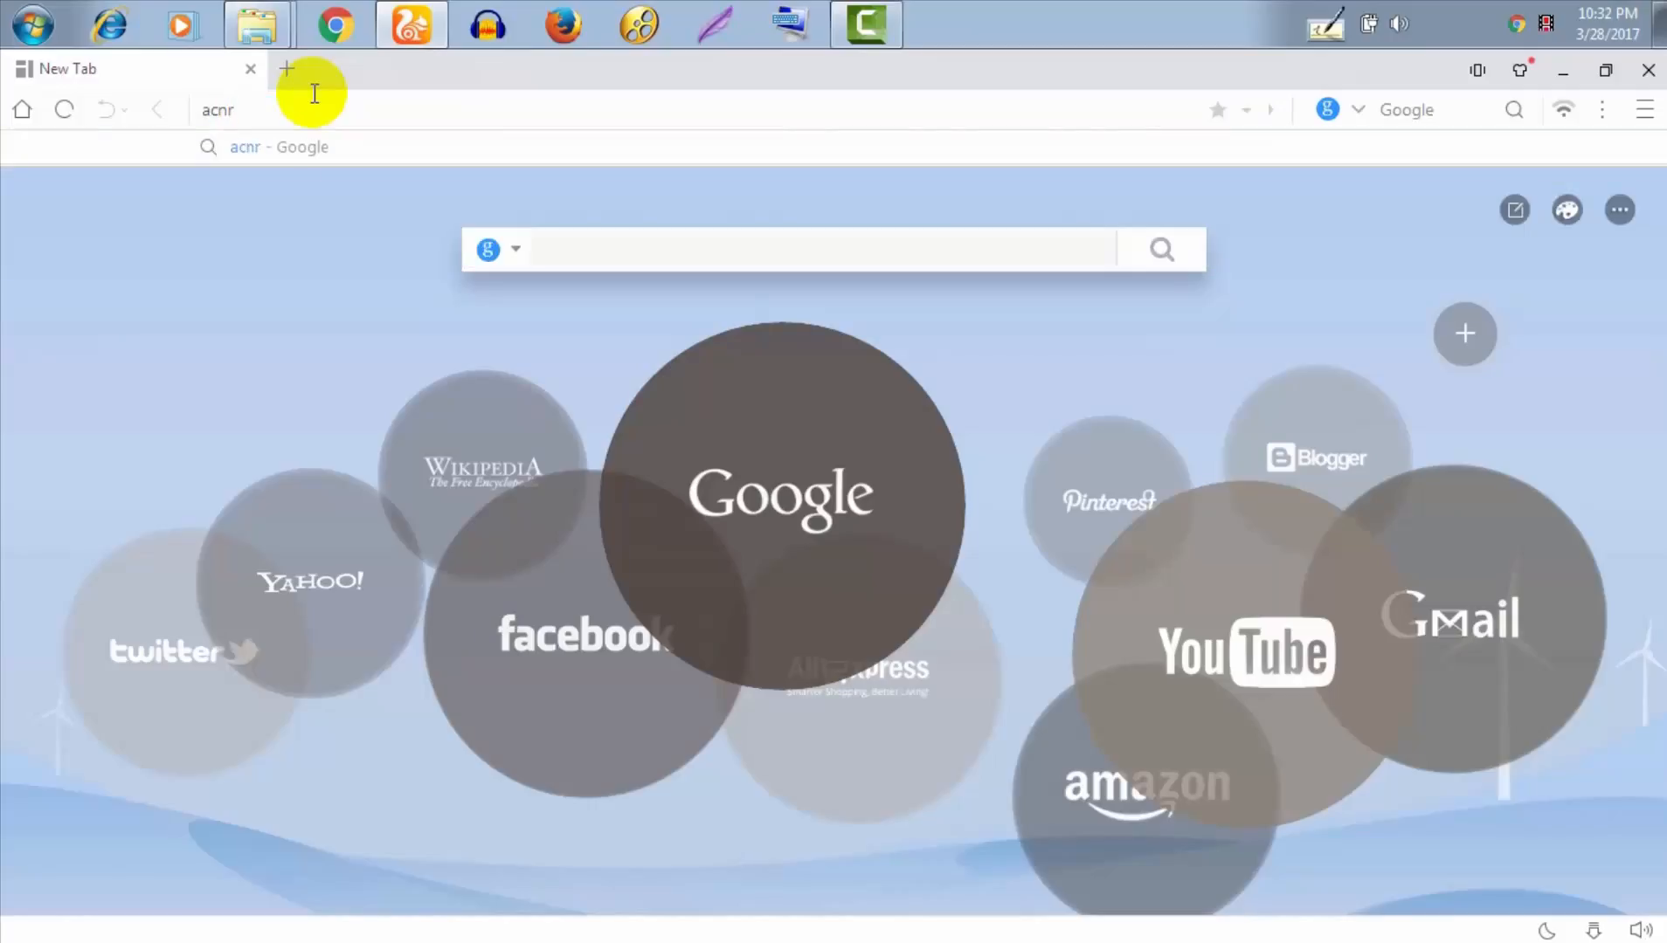
key(BackSpace)
text(e rwe)
key(BackSpace)
key(BackSpace)
text(emoval)
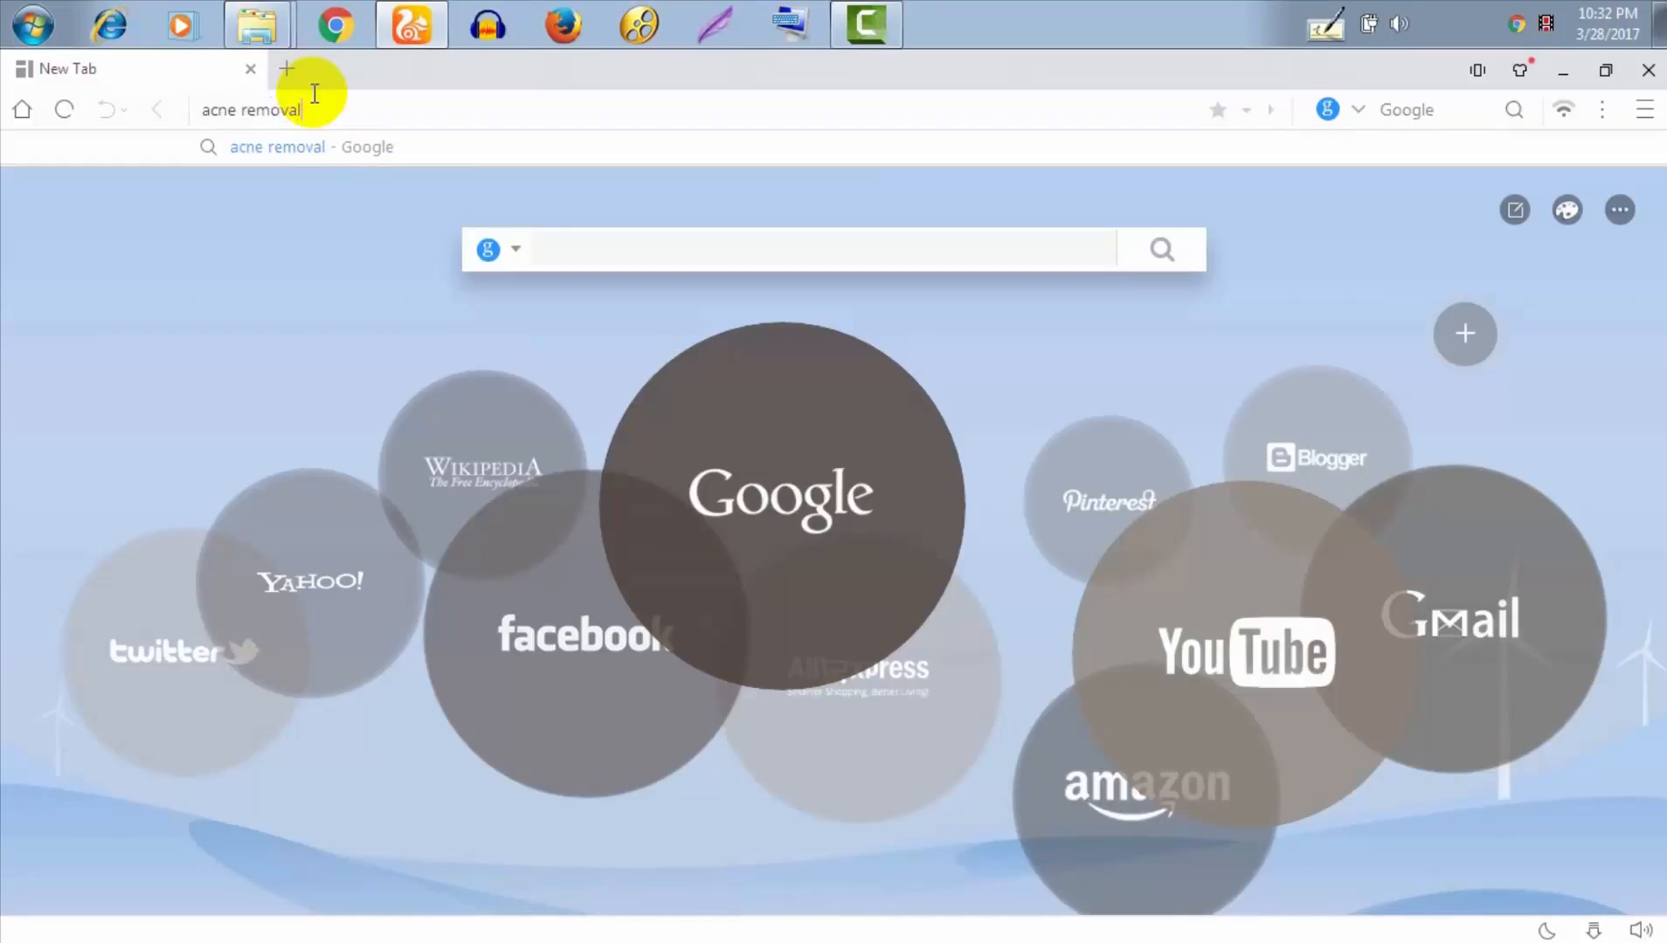
key(Return)
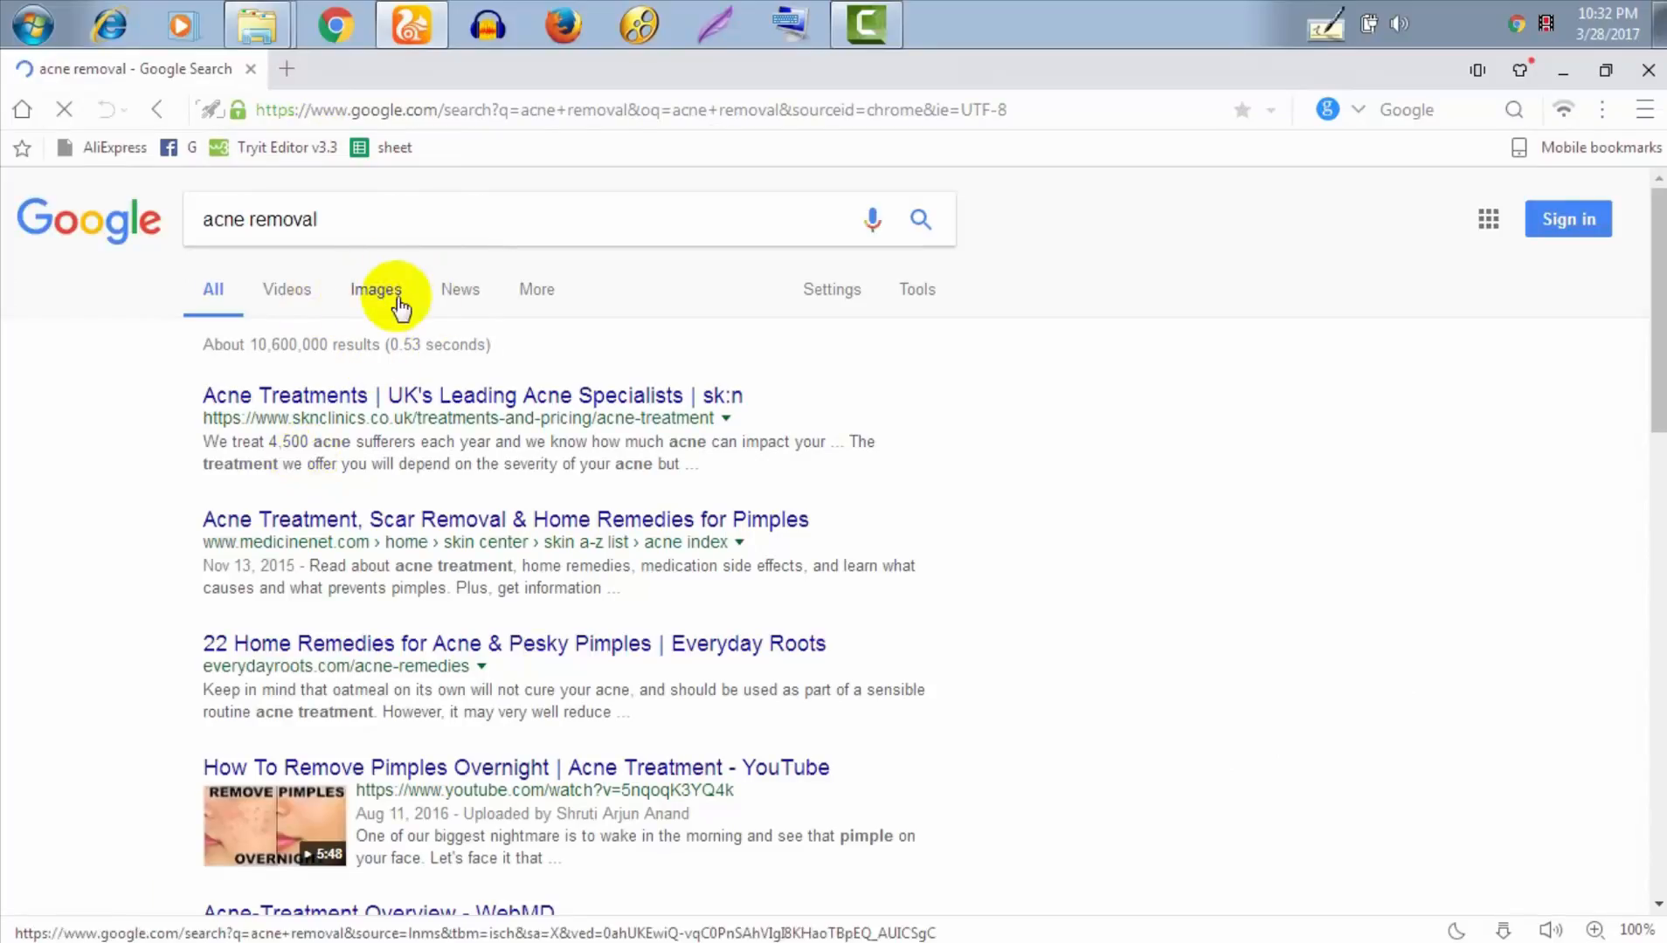
From the Google image results, open the "Best Acne Treatments for Adults" picture as a full-size image
click(390, 292)
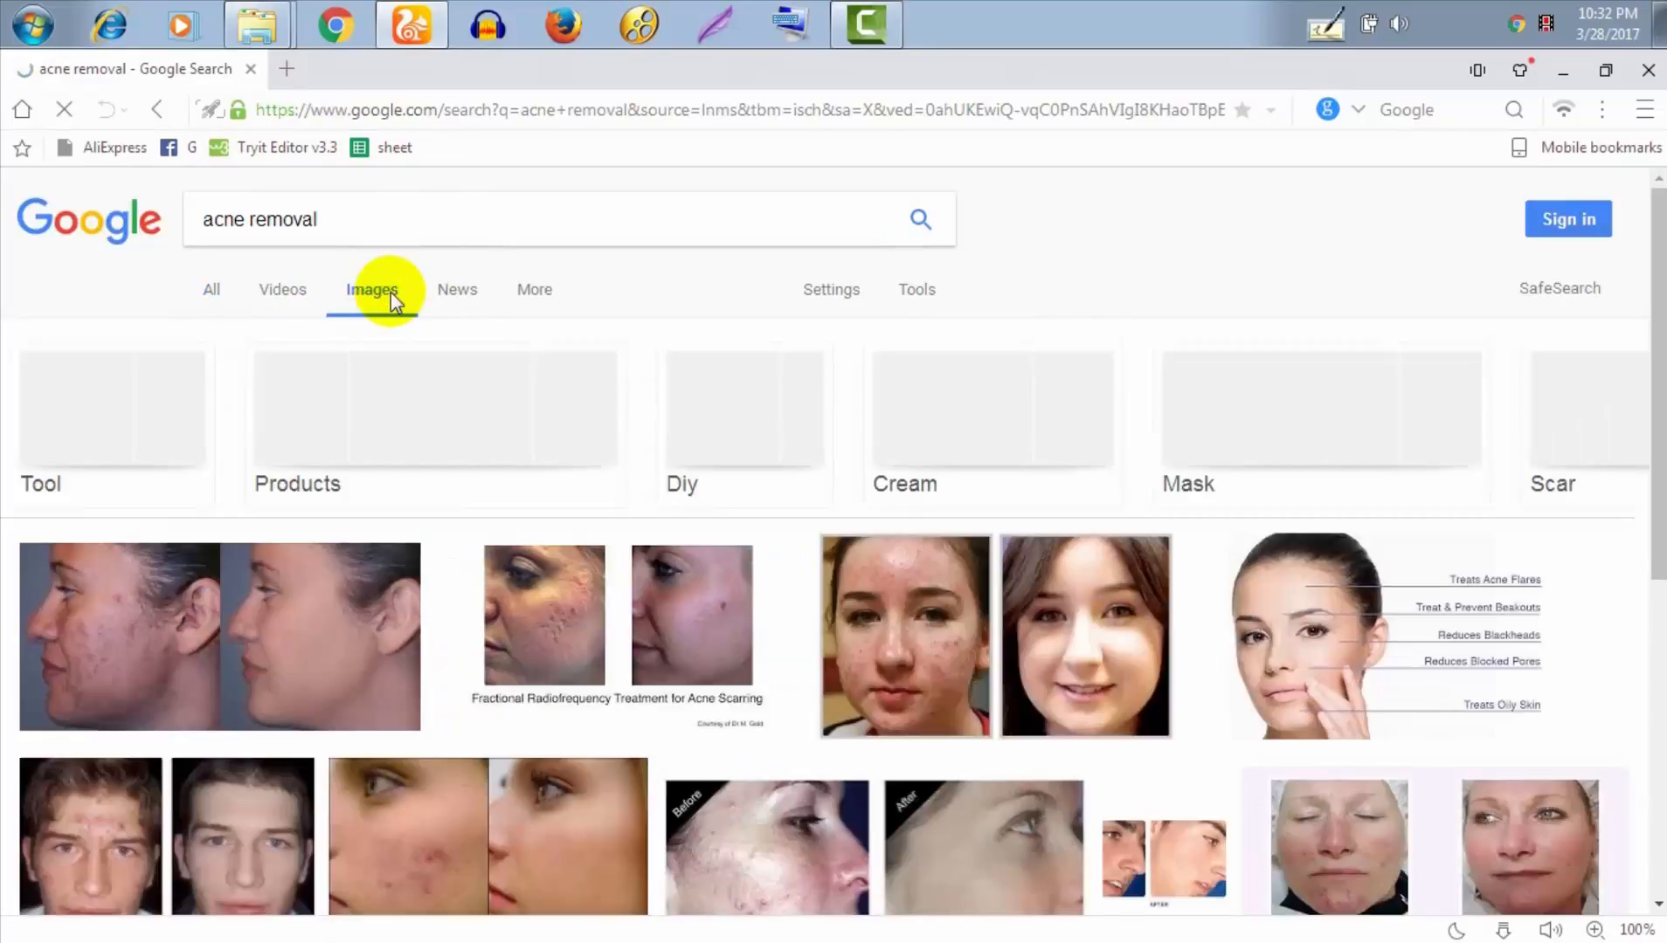
scroll(479, 577, down, 5)
scroll(573, 577, down, 15)
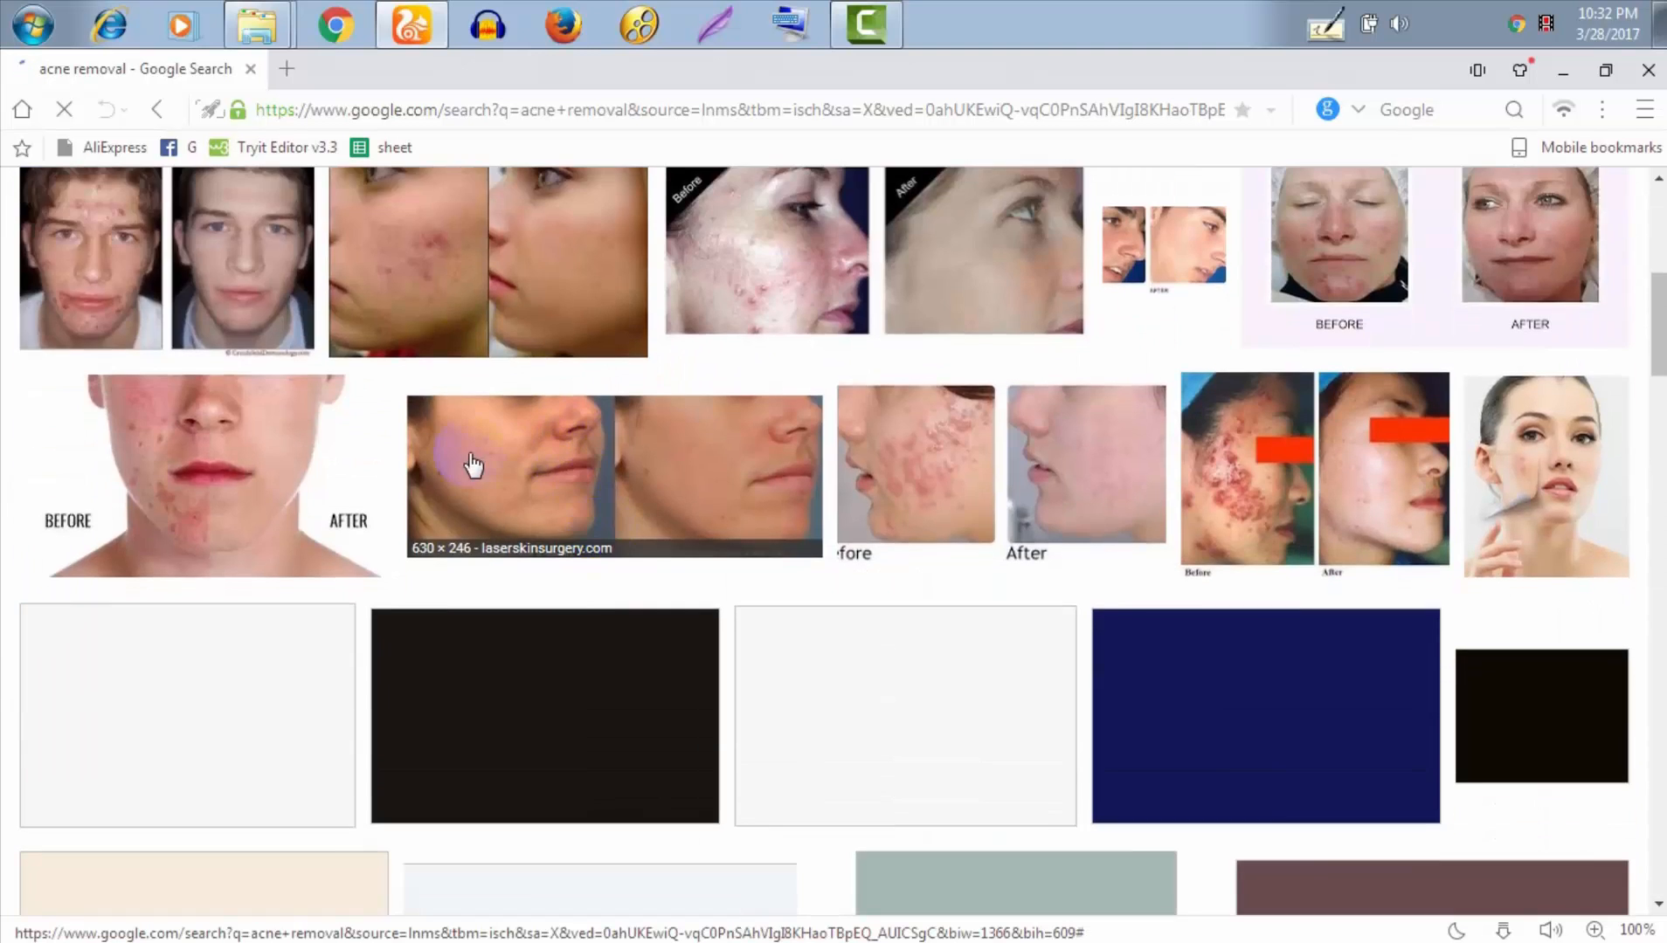
scroll(533, 504, up, 4)
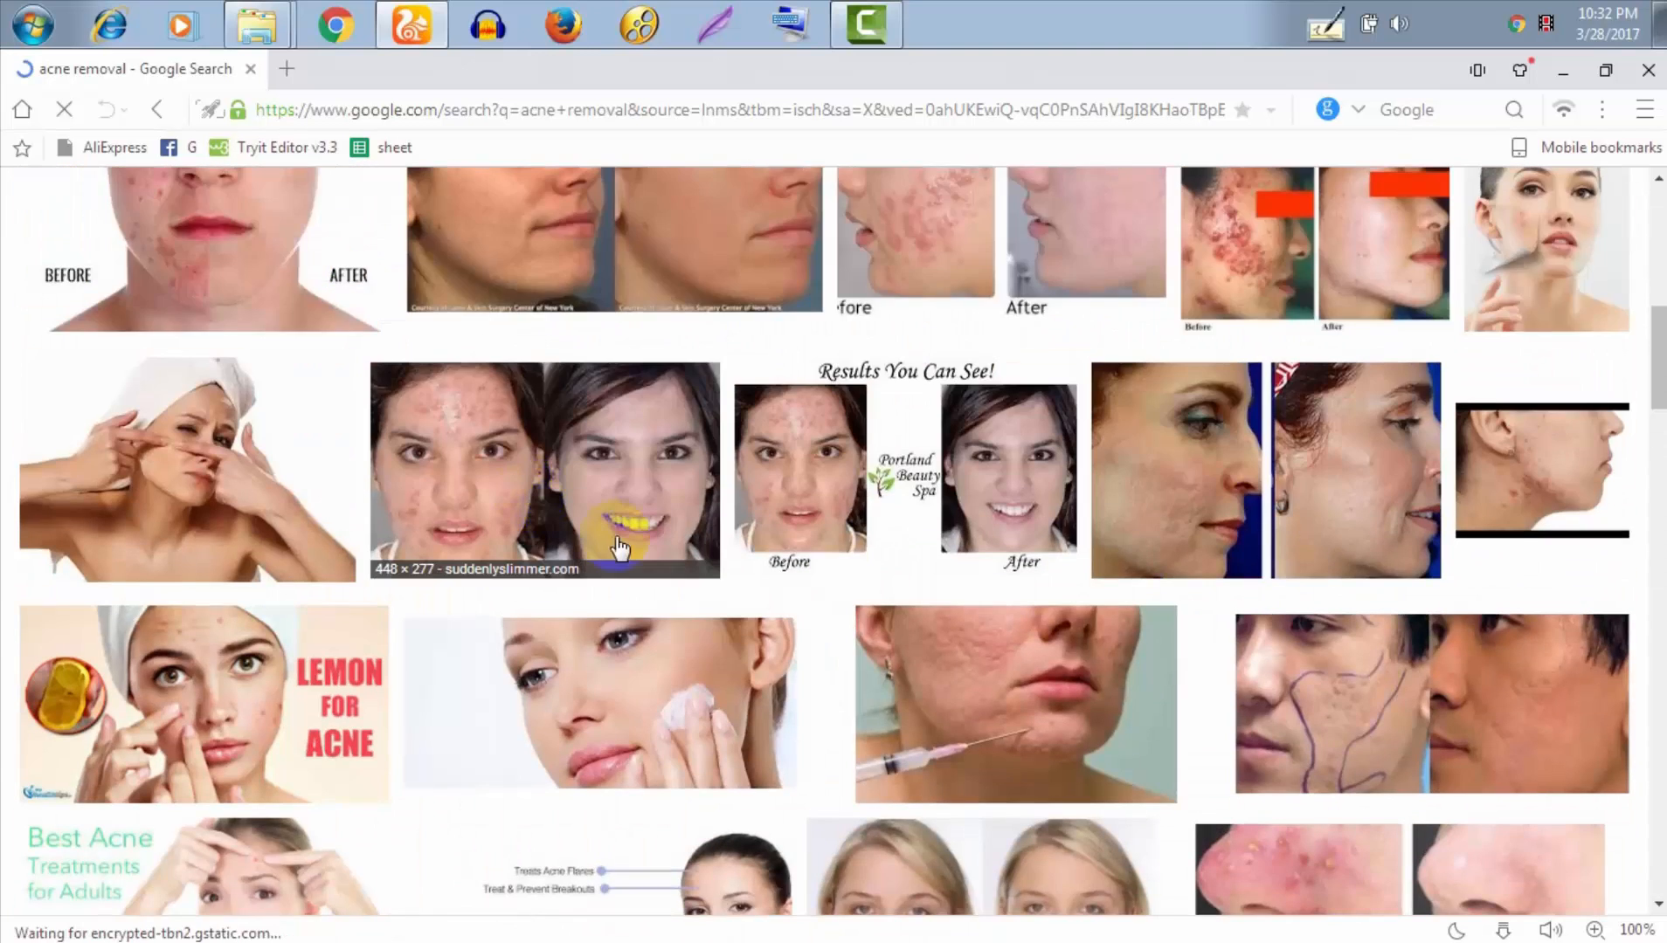
scroll(696, 640, down, 3)
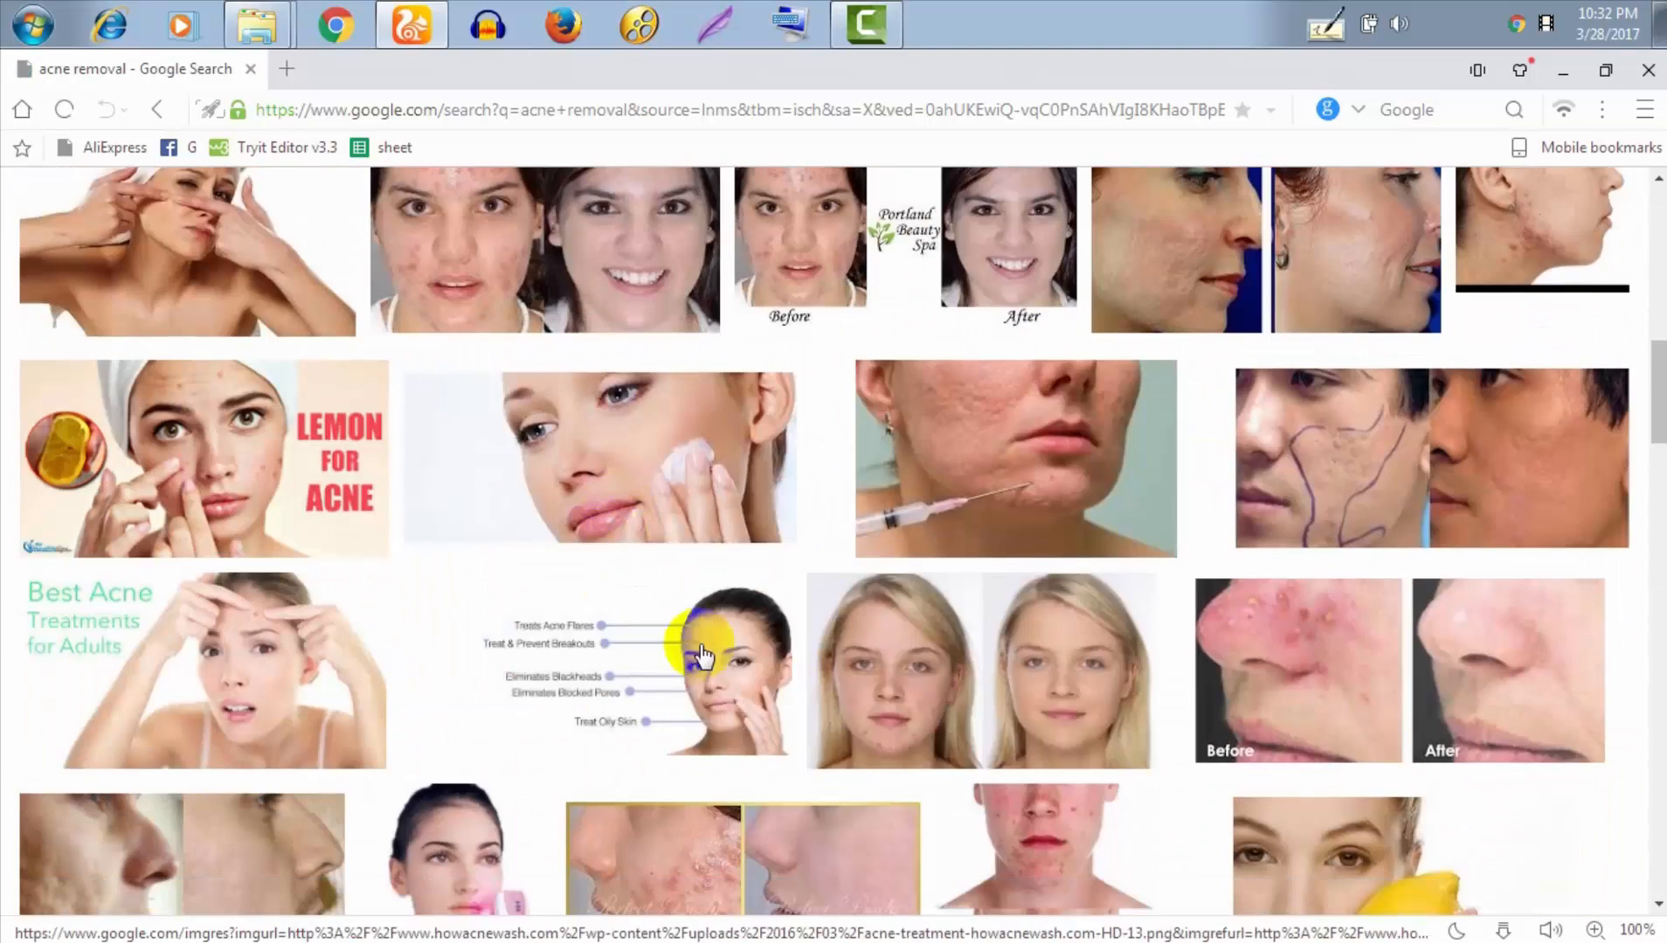
click(204, 662)
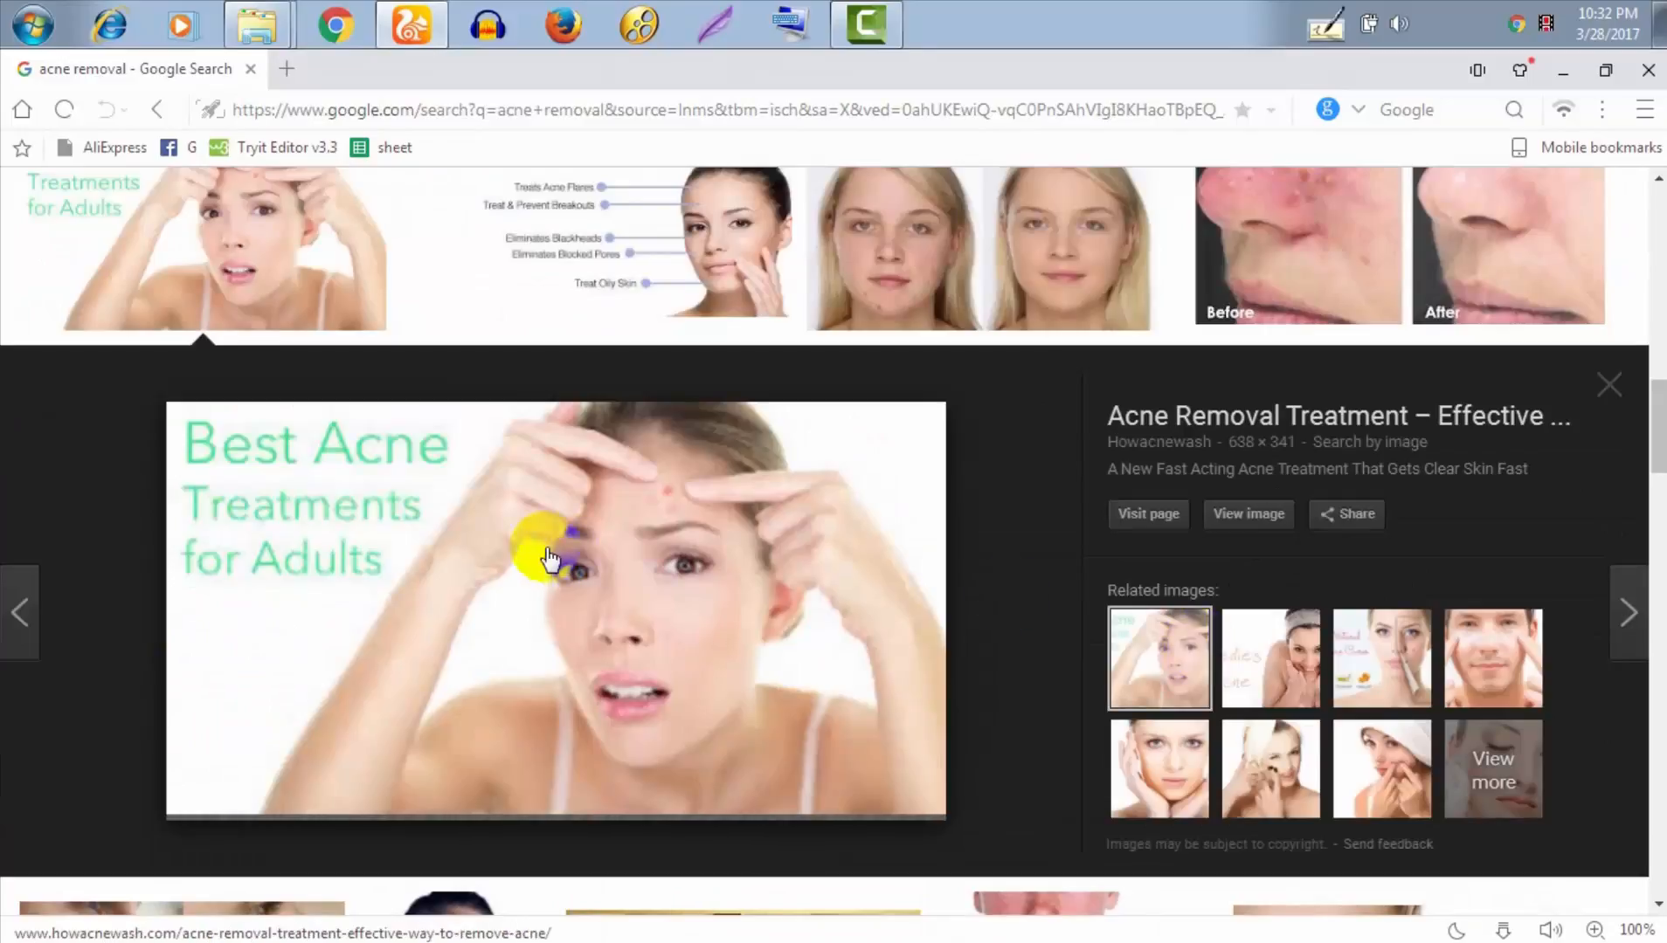
click(574, 573)
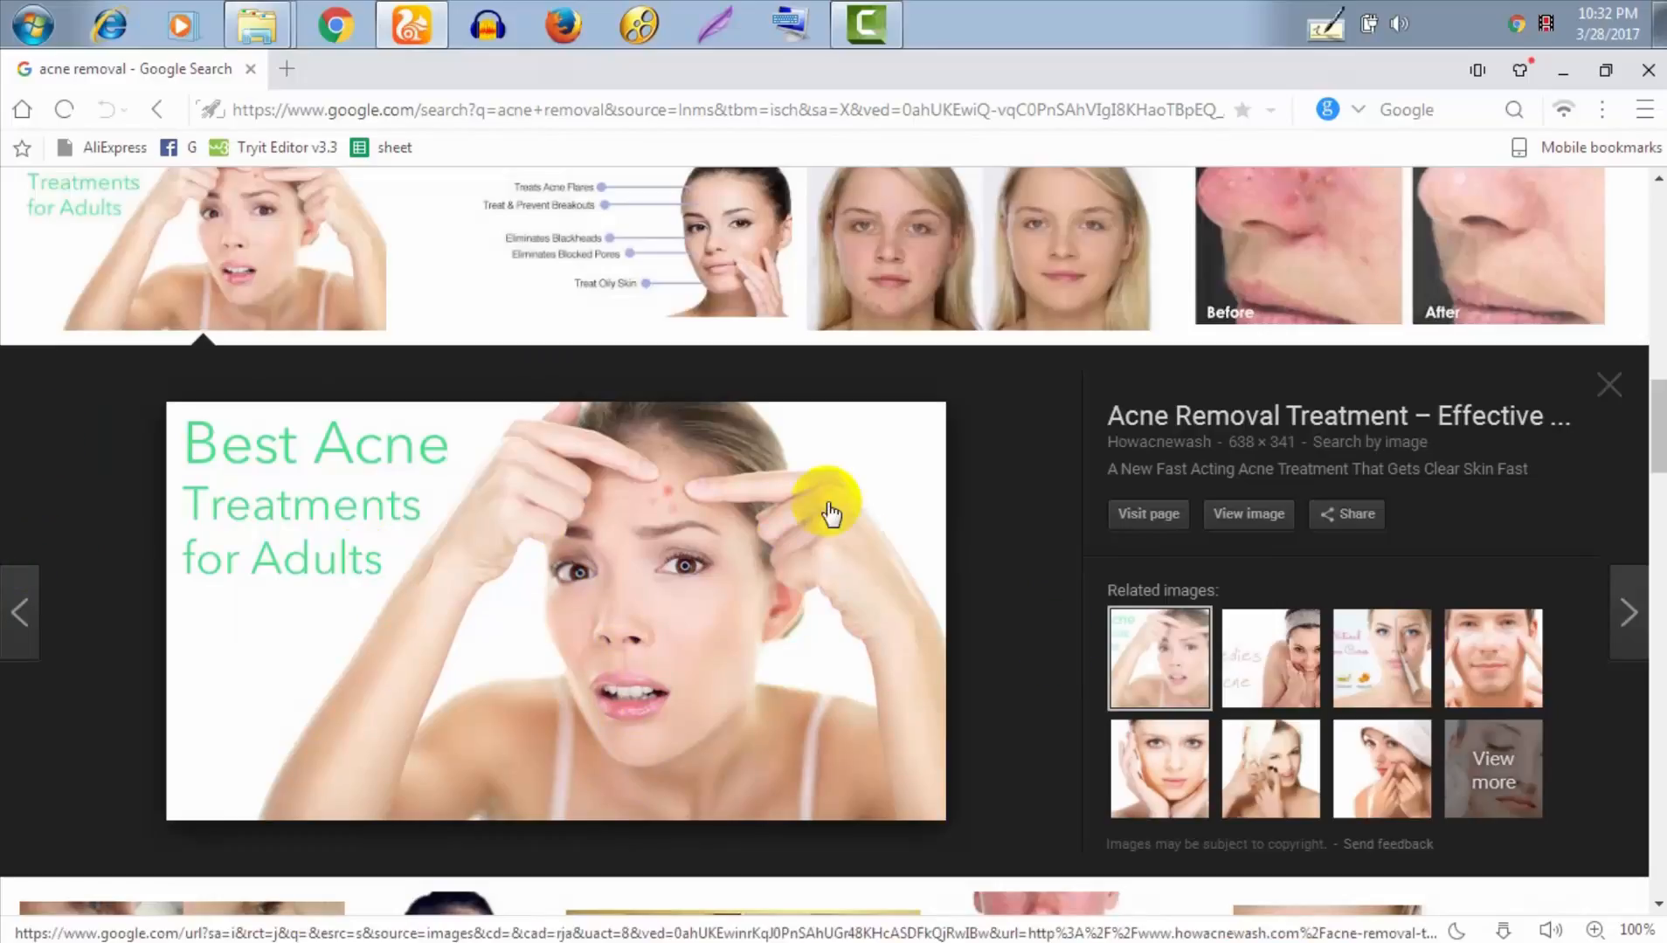
click(1259, 514)
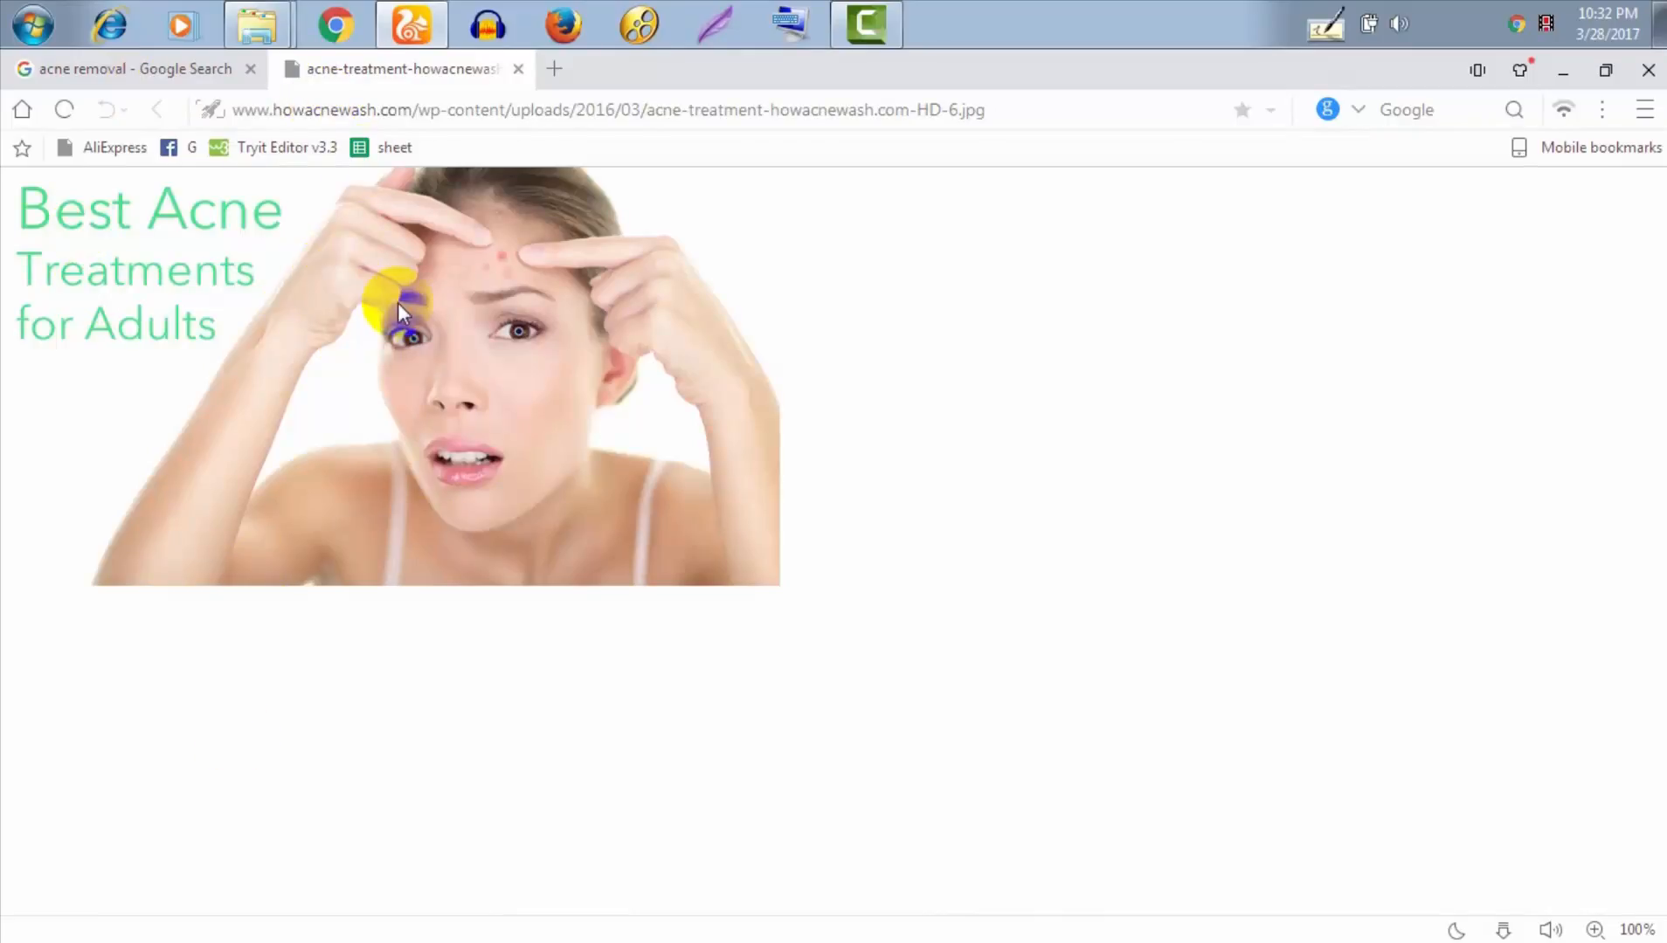
Download the picture acne-treatment-howacnewash.com-HD-6.jpg to the Desktop folder
key(ctrl+s)
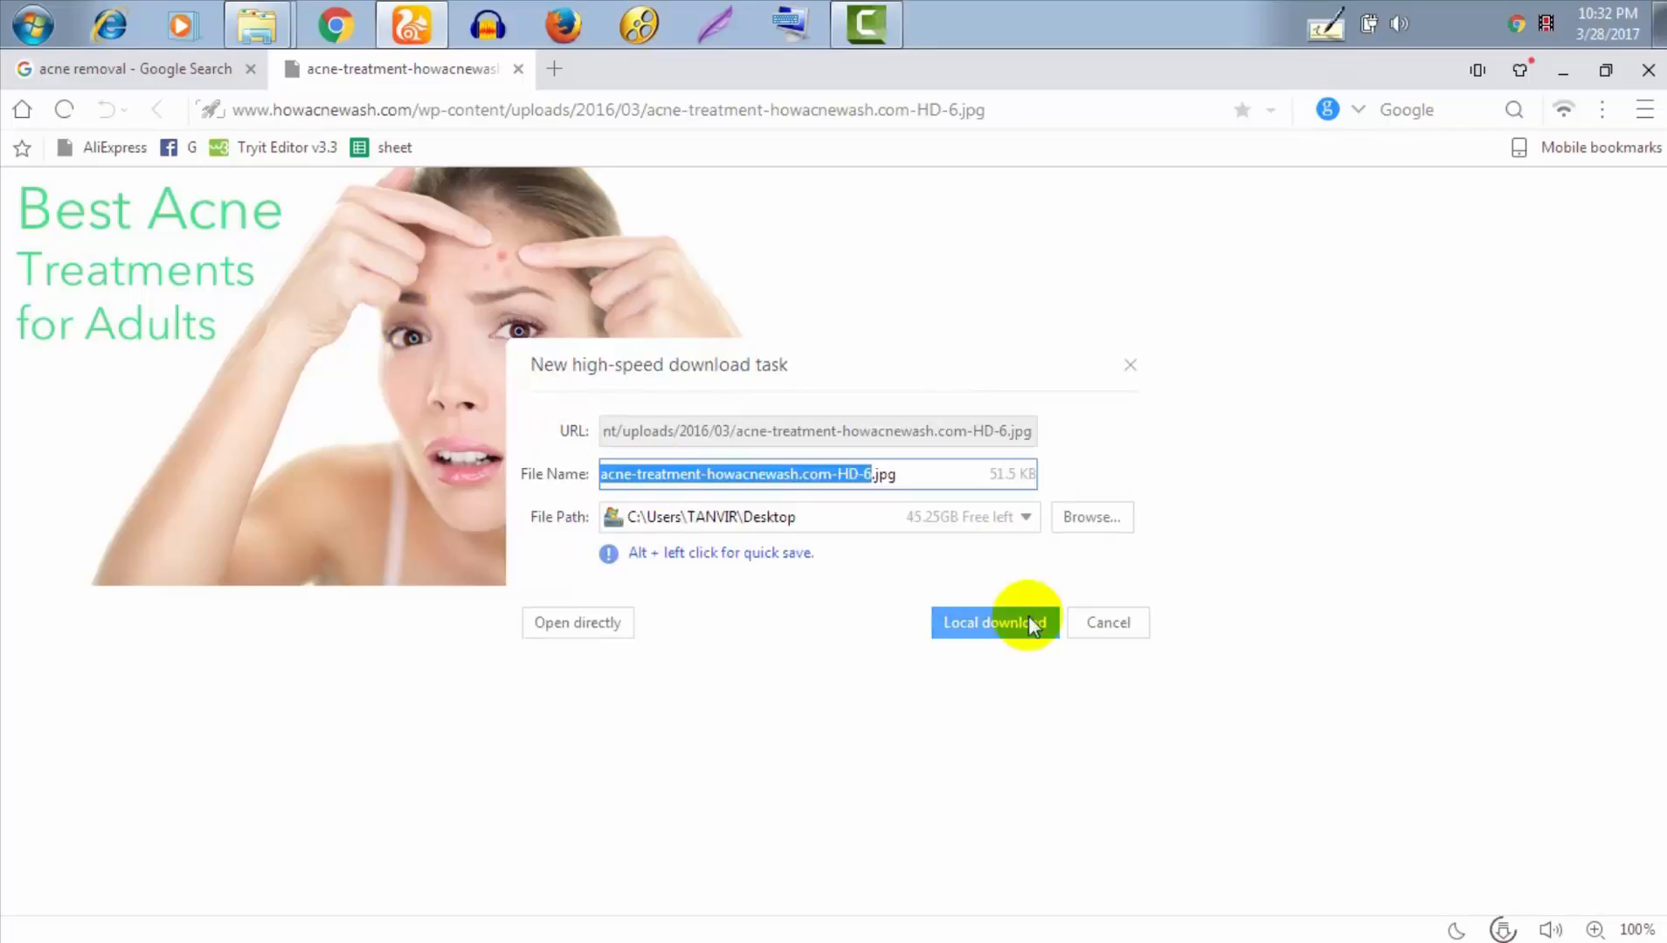
click(1094, 517)
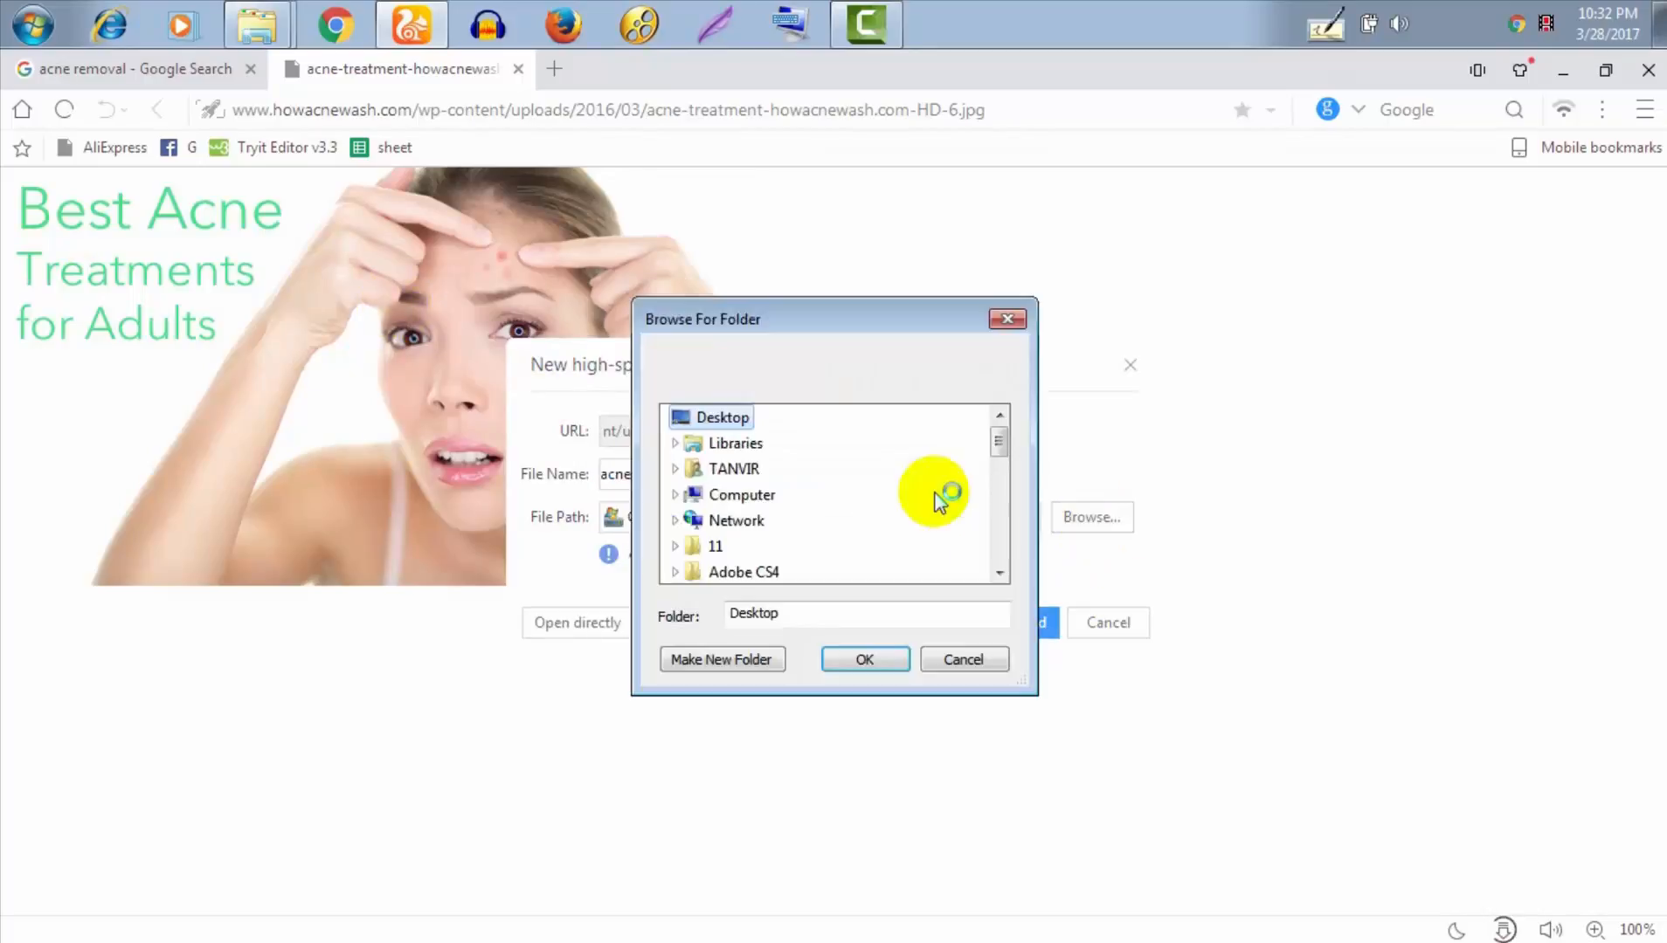
click(865, 657)
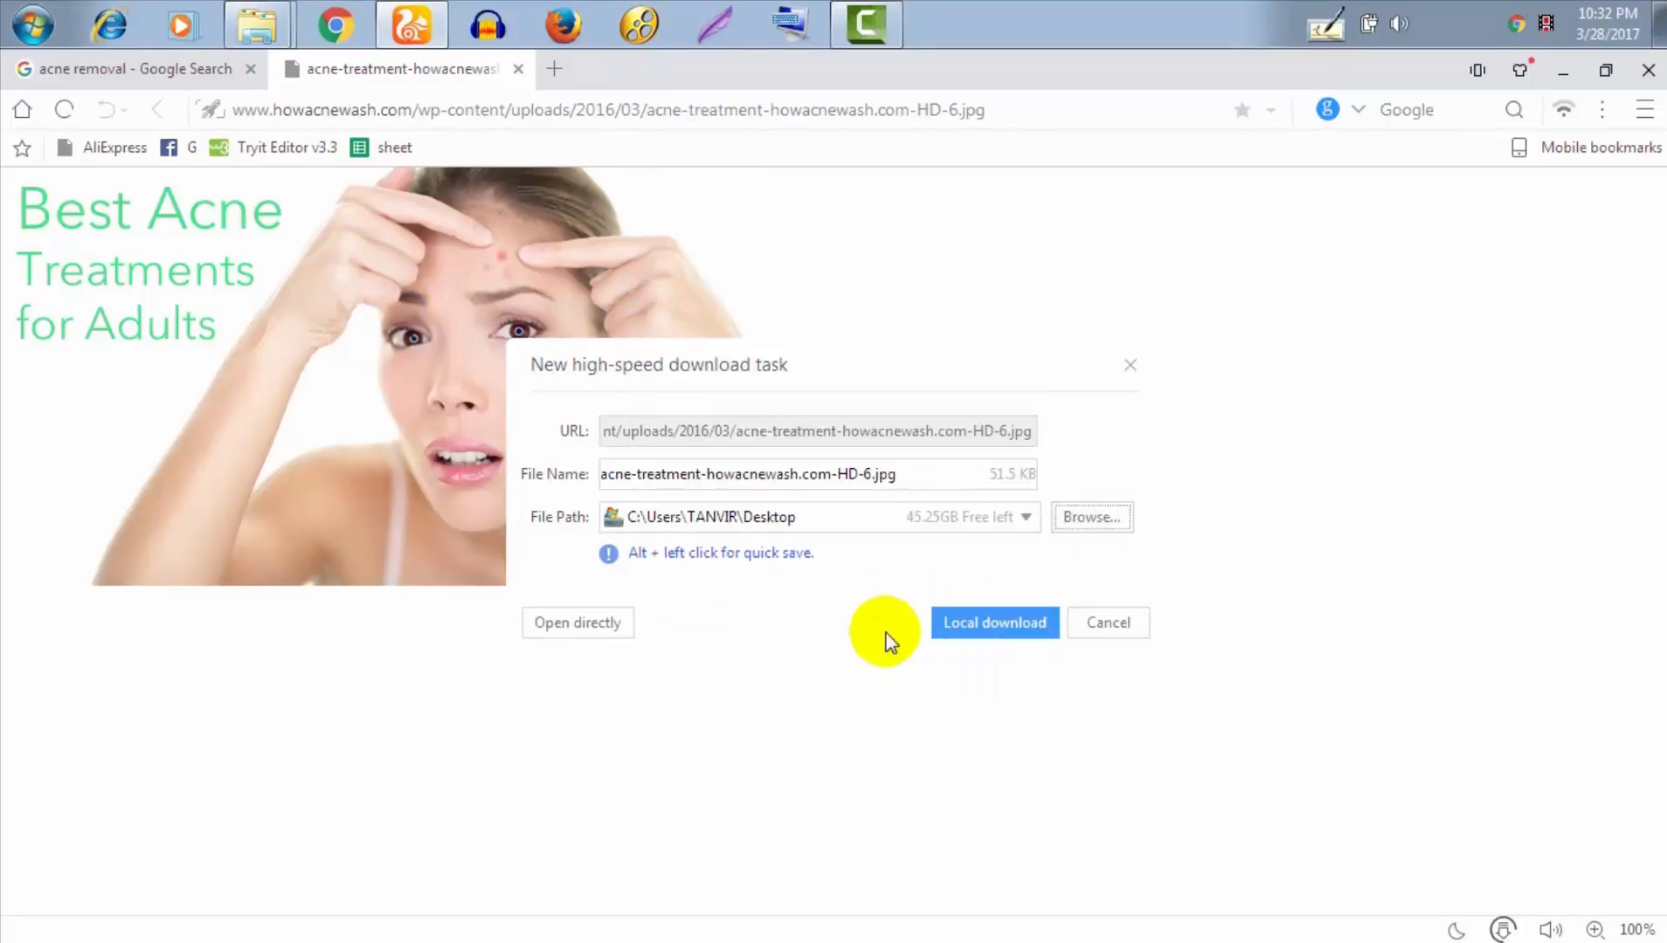
click(983, 622)
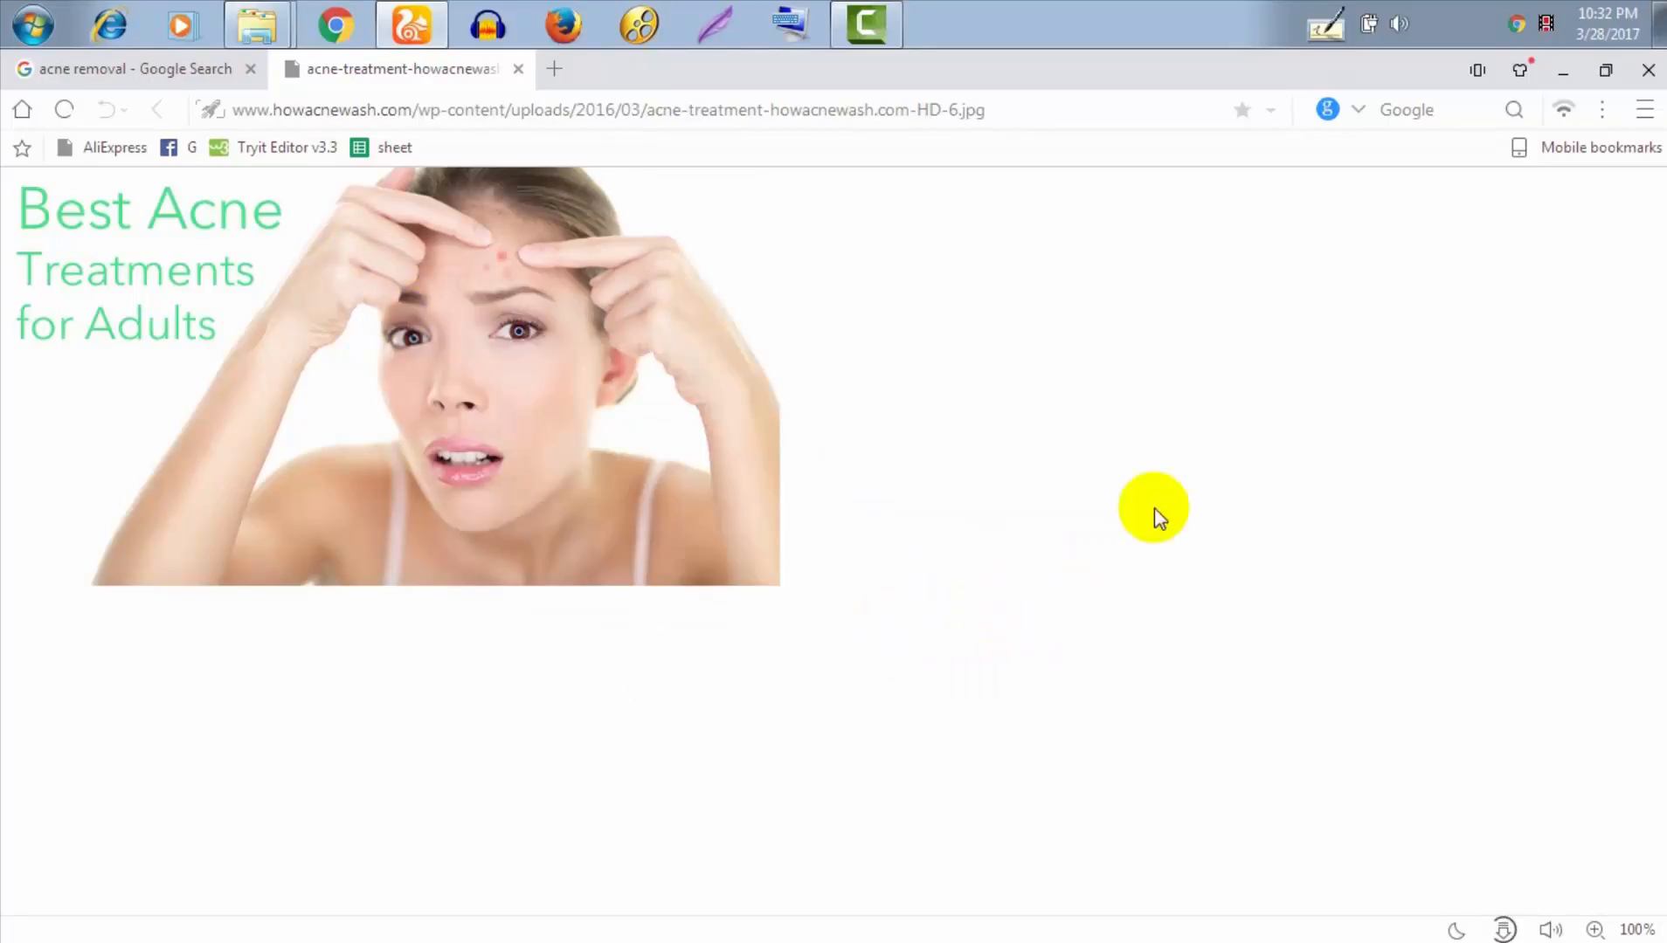
Minimise the browser and Camtasia Studio, and move the downloaded acne-treatment image to the free area right of New folder (10)
click(1570, 77)
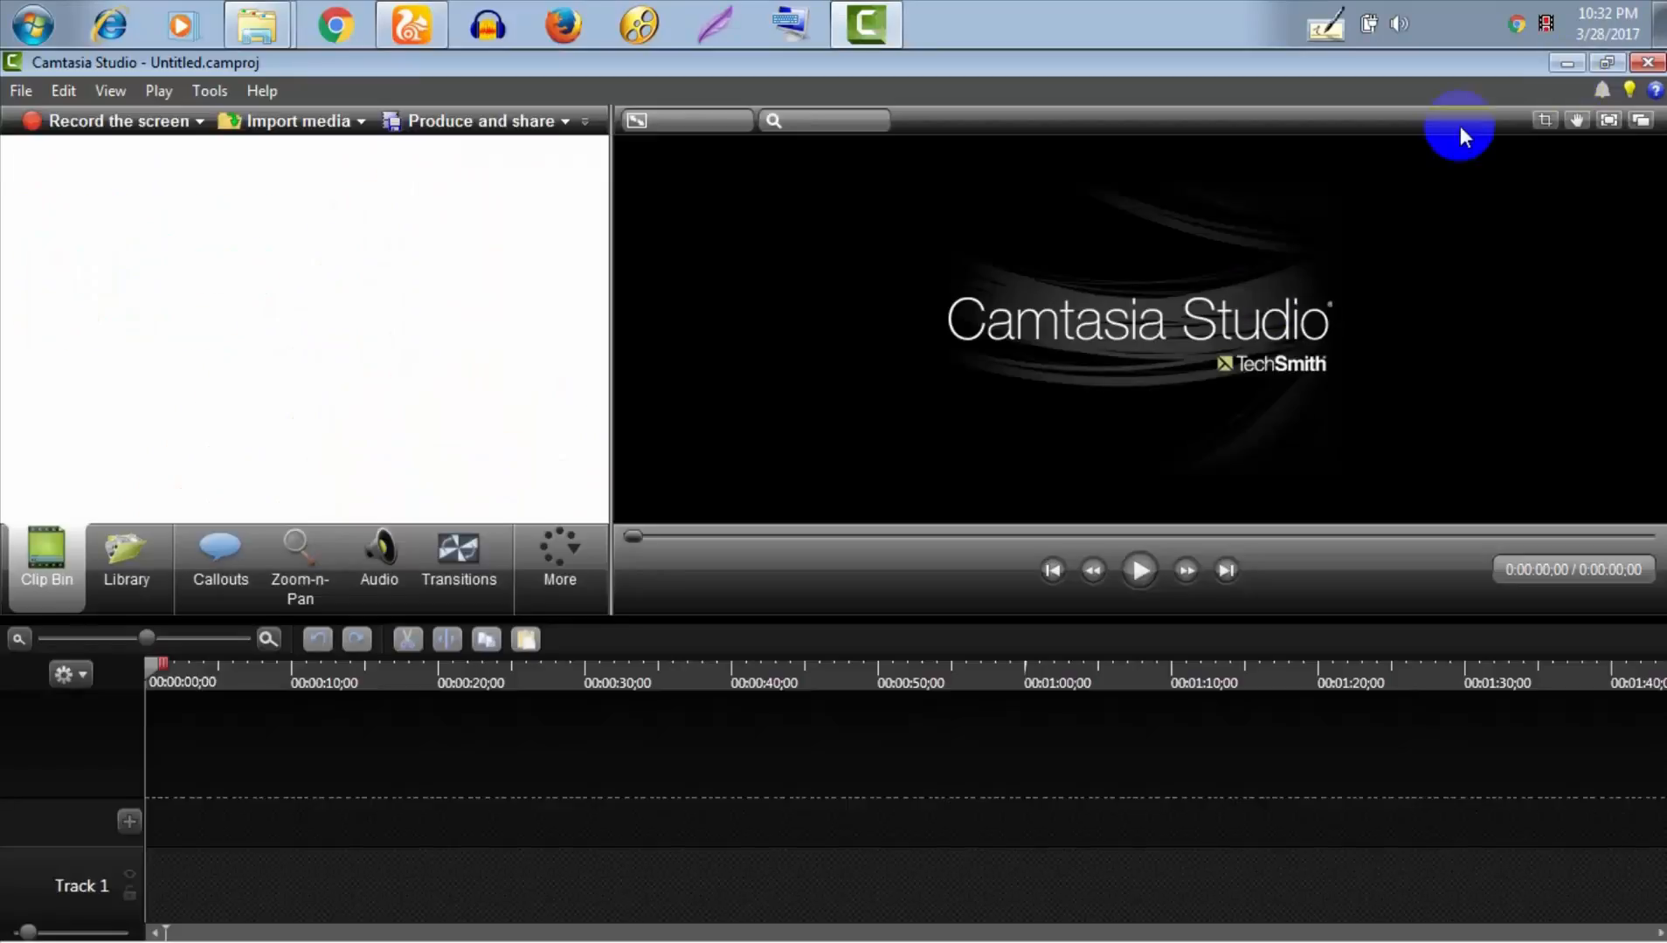
click(1566, 59)
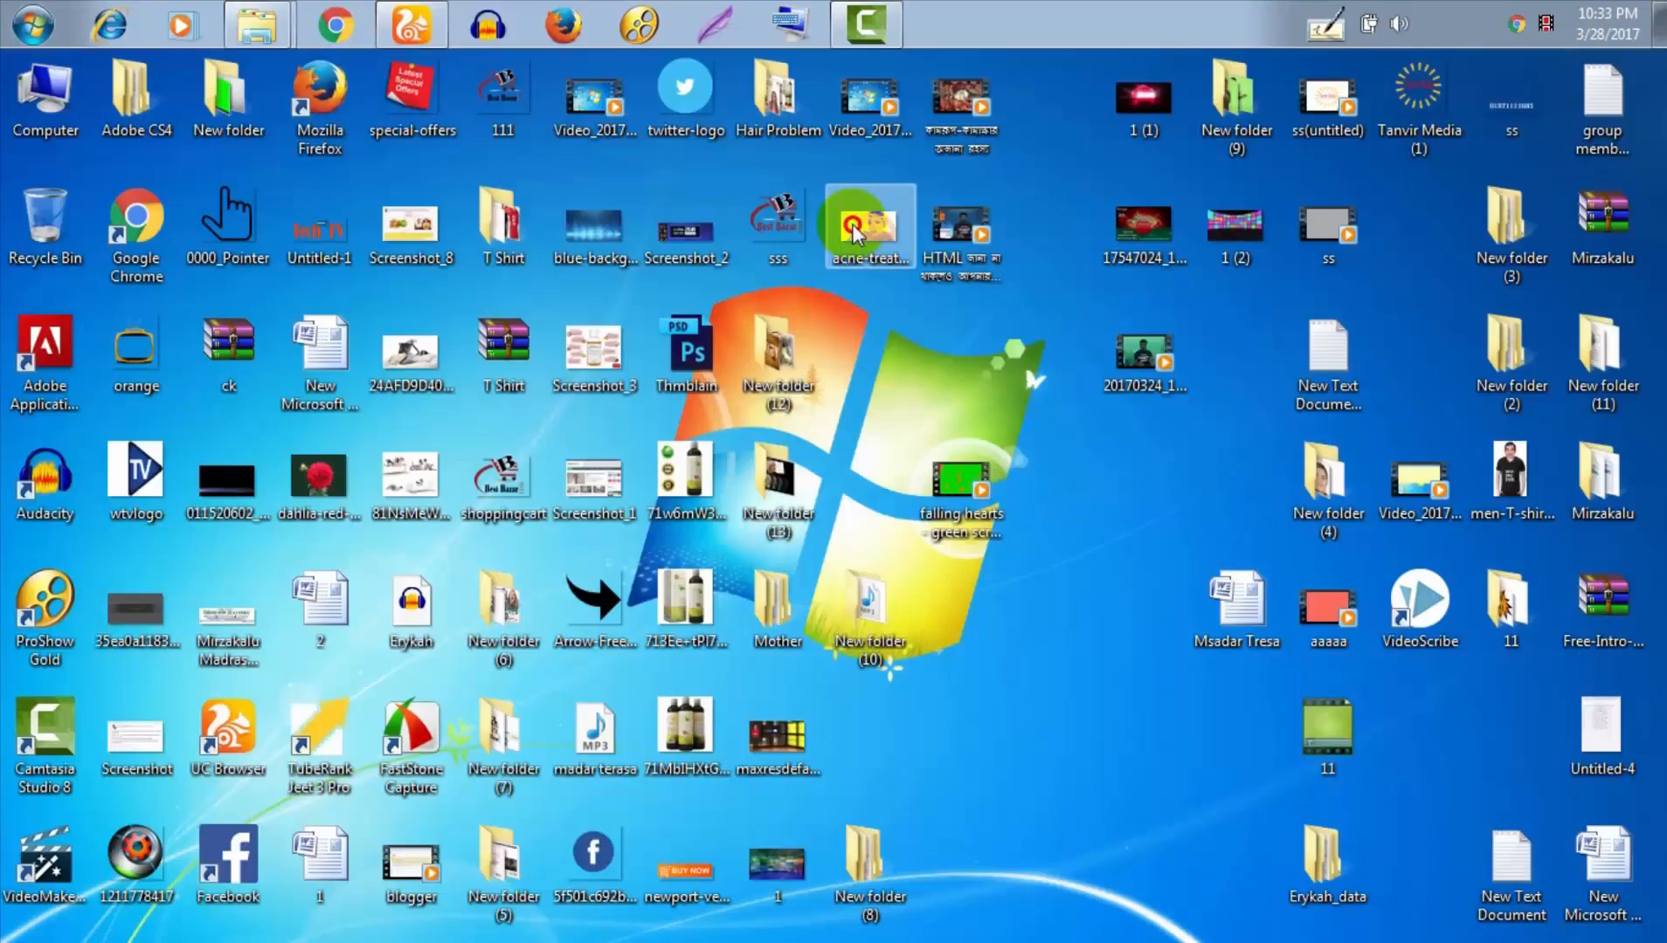
drag(867, 225, 1041, 664)
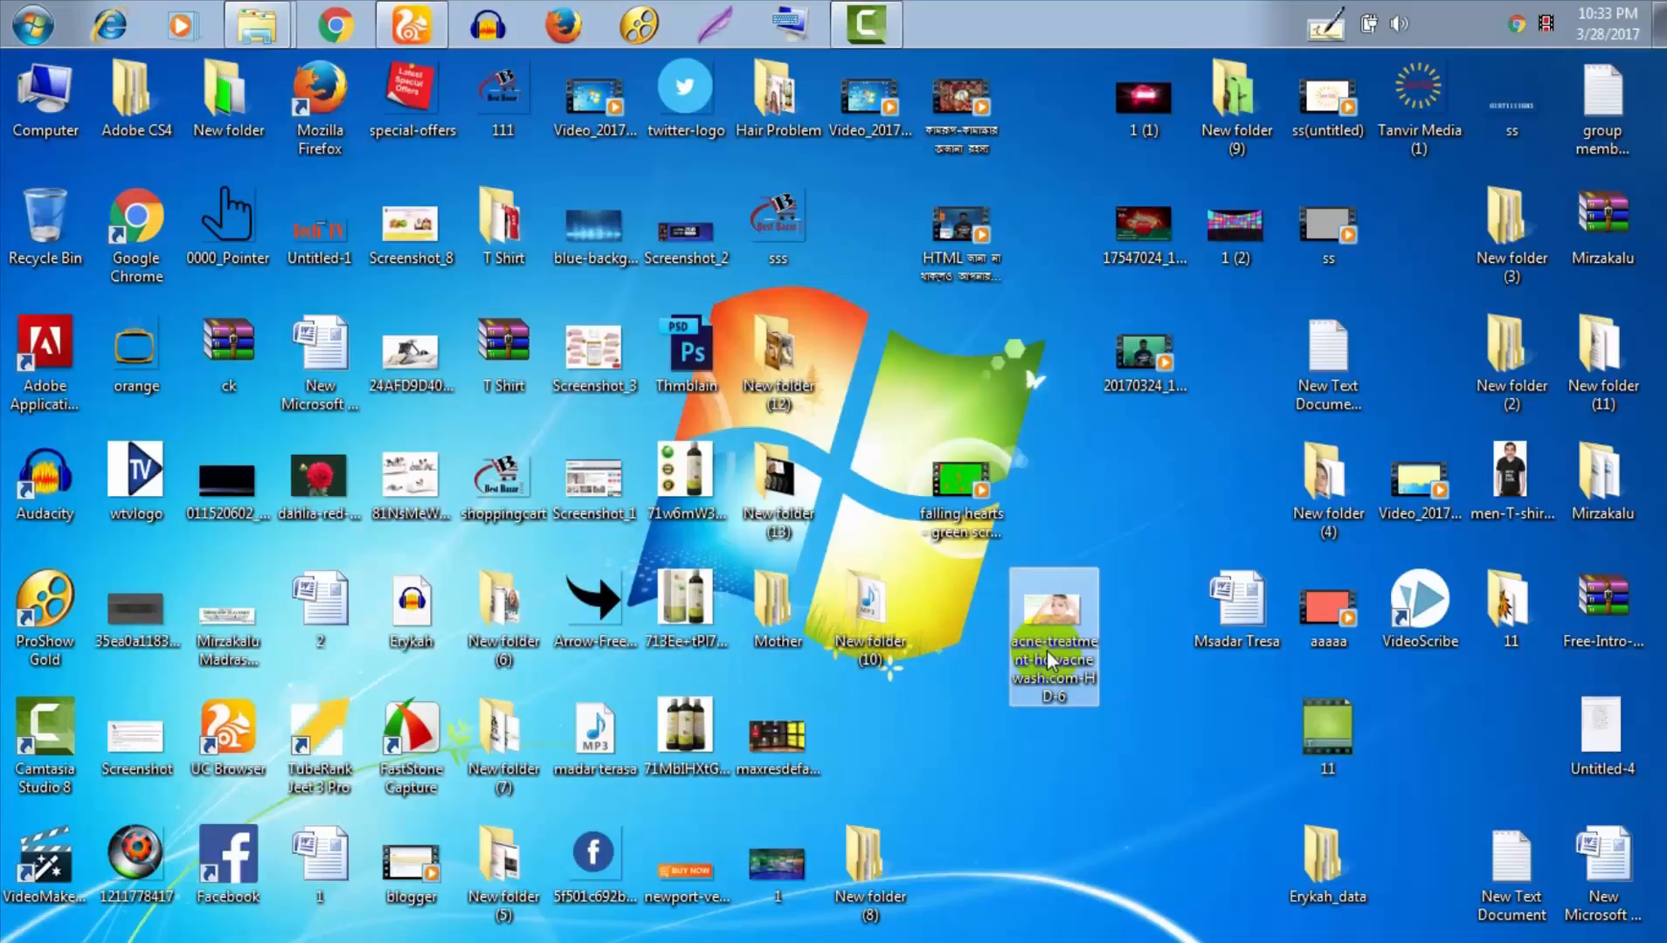
View the source picture in UC Browser once more and return to the desktop
click(398, 18)
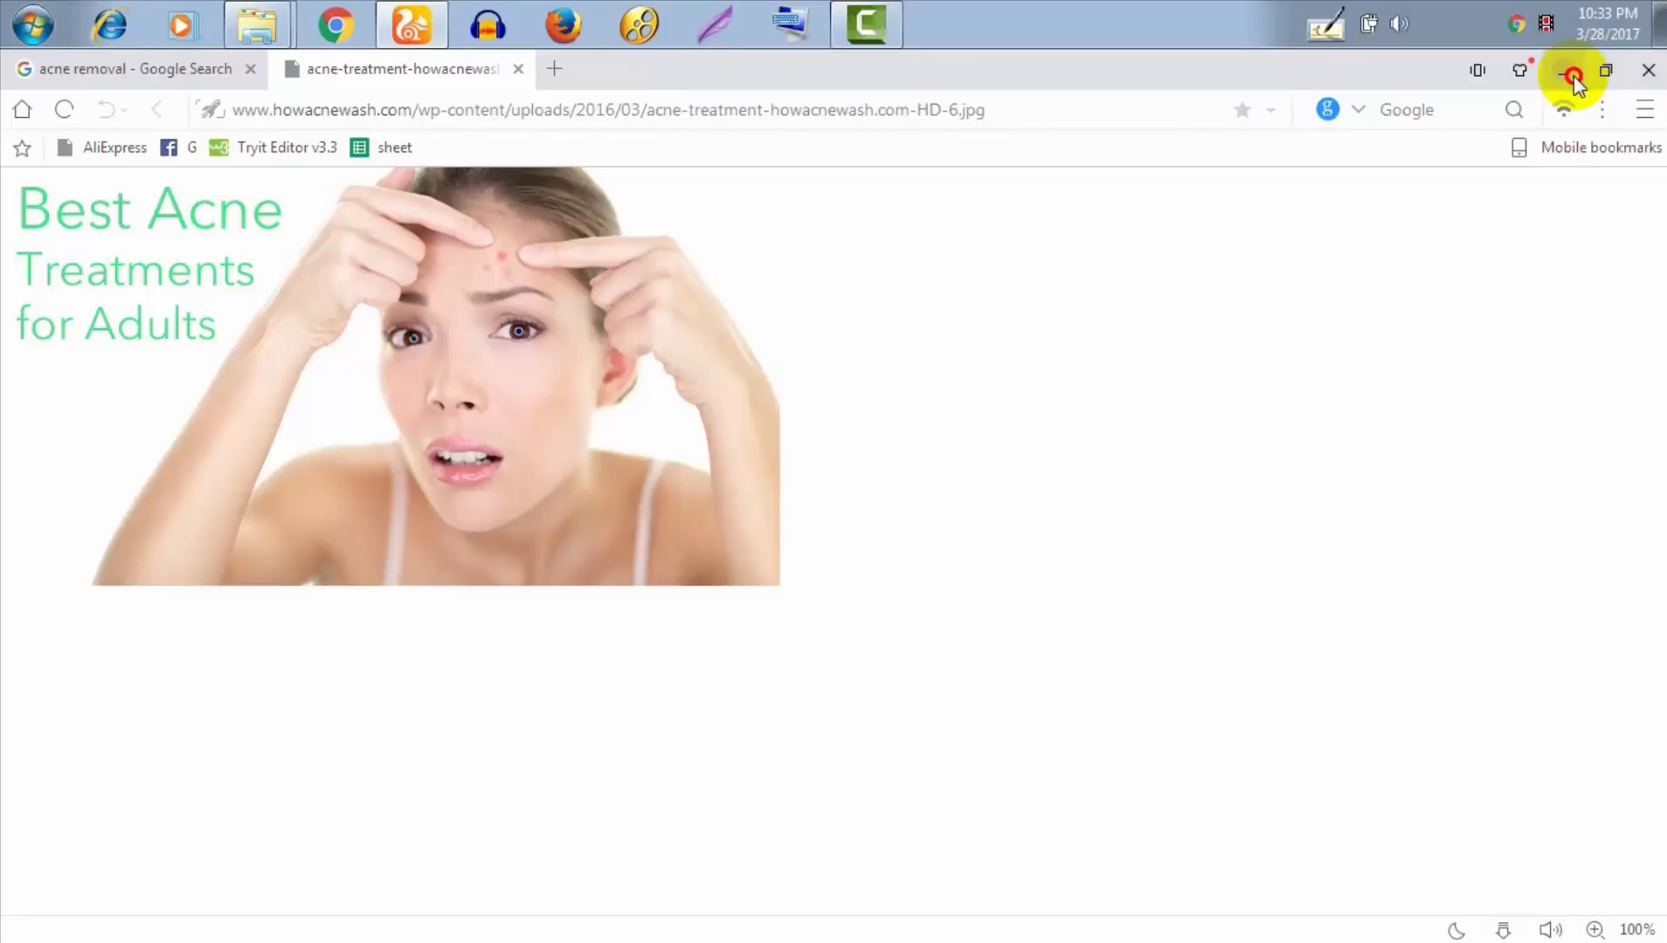
click(1572, 77)
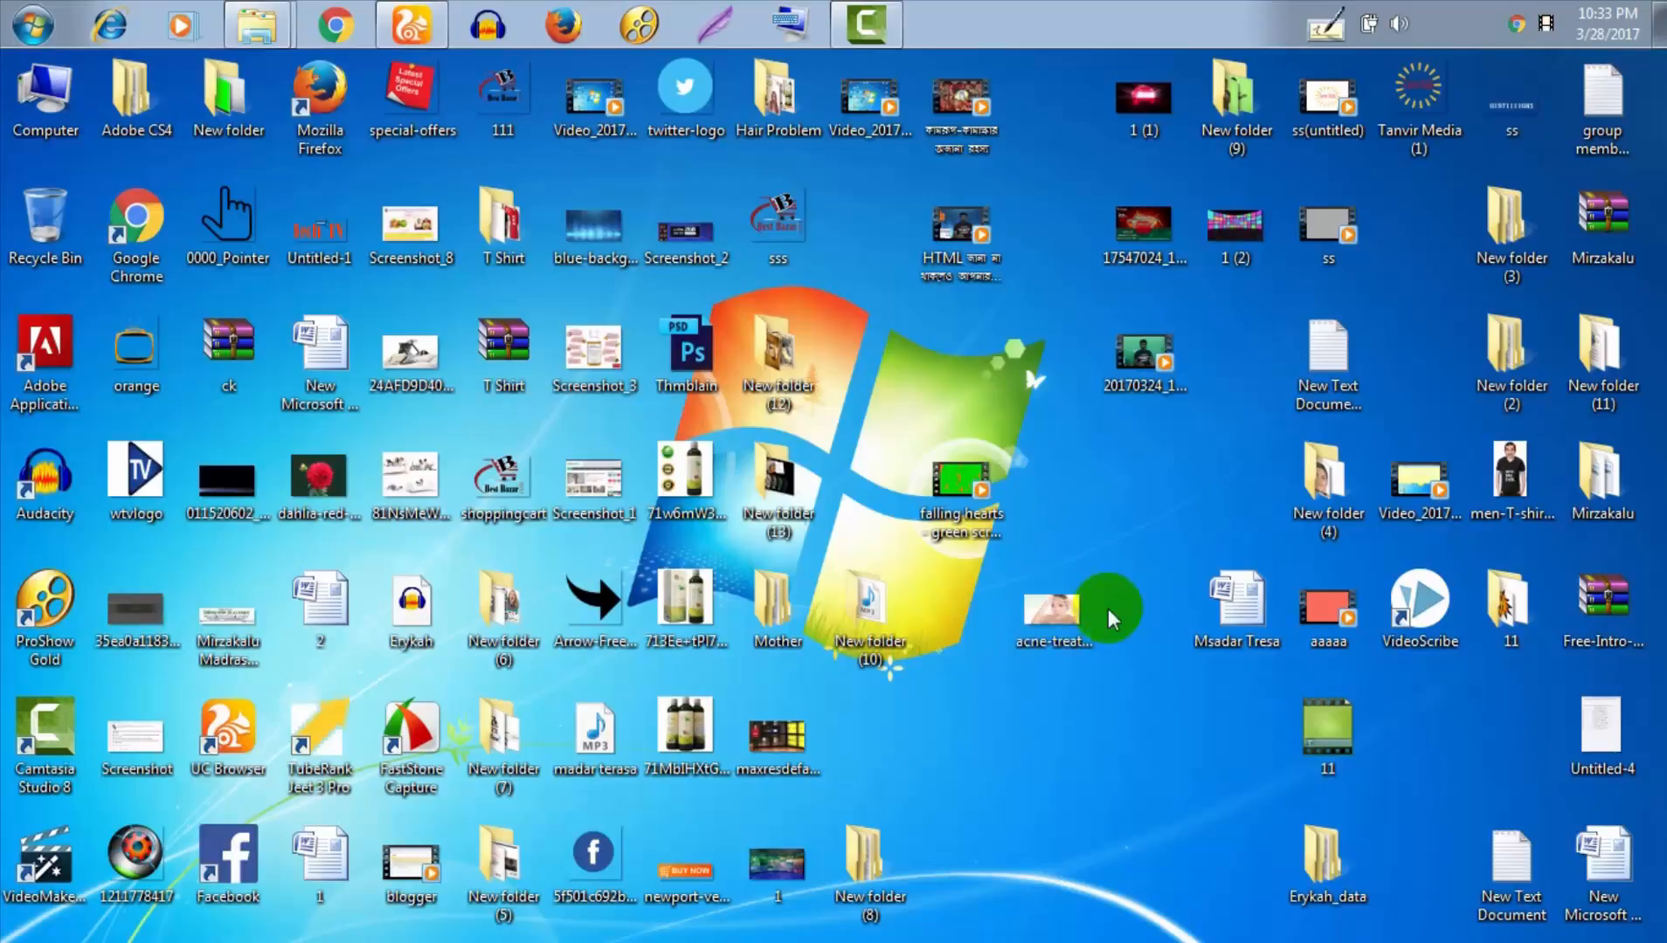
Check the Details properties of the downloaded acne-treatment picture, including its pixel dimensions and file information, and close its properties
right_click(1055, 608)
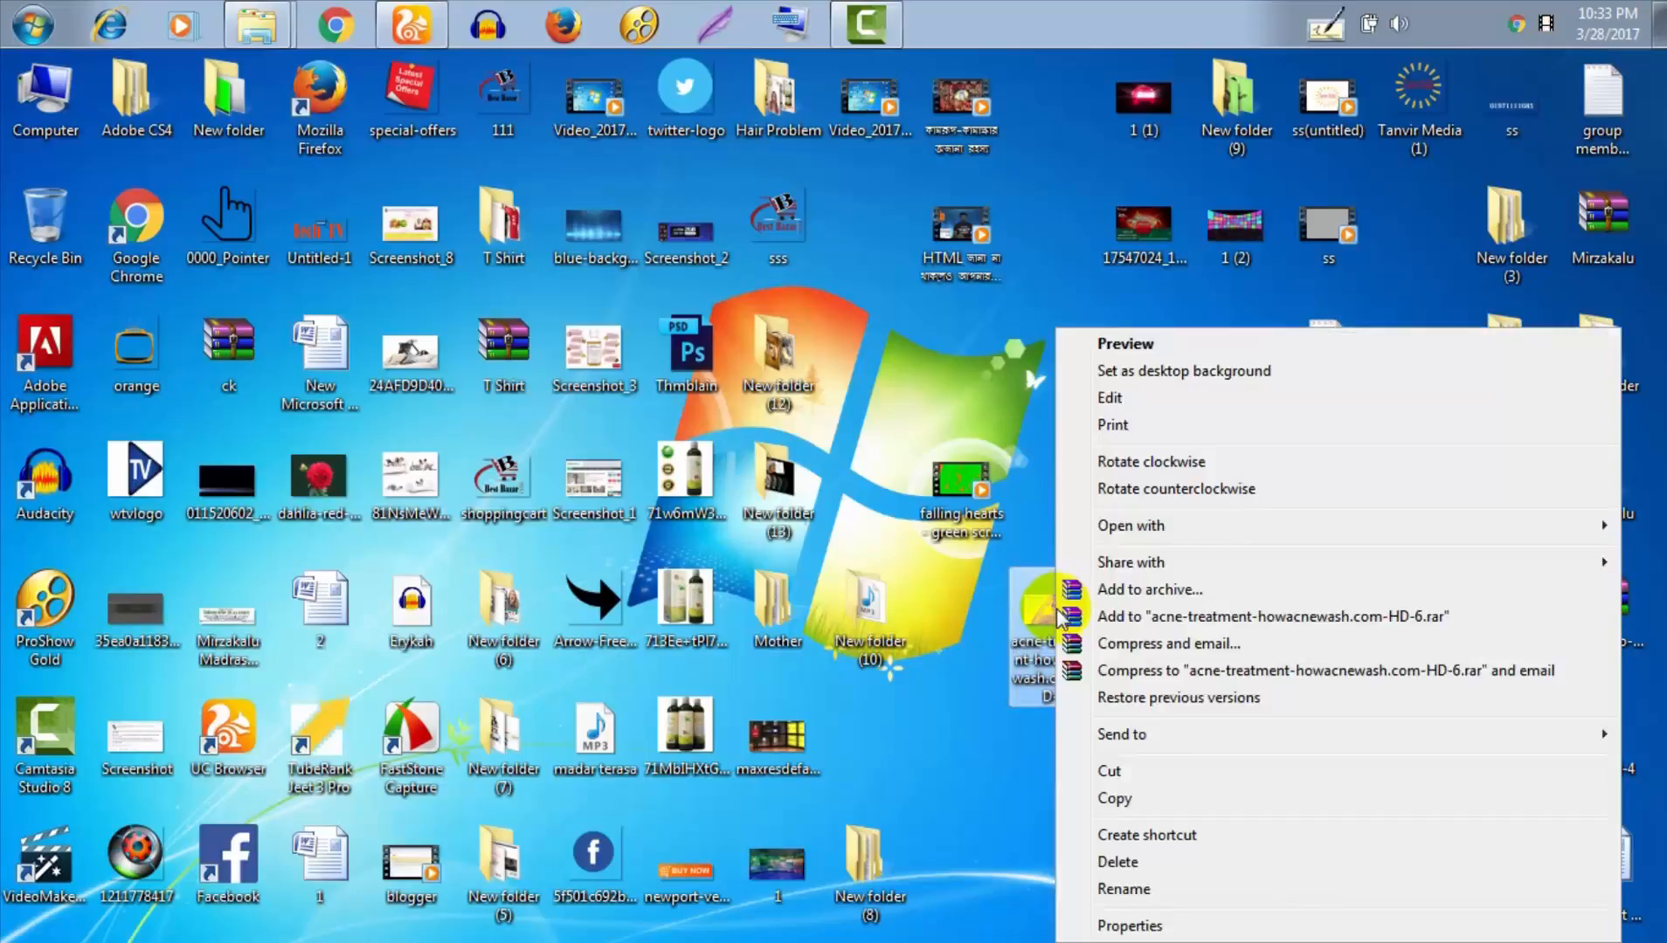
click(1132, 925)
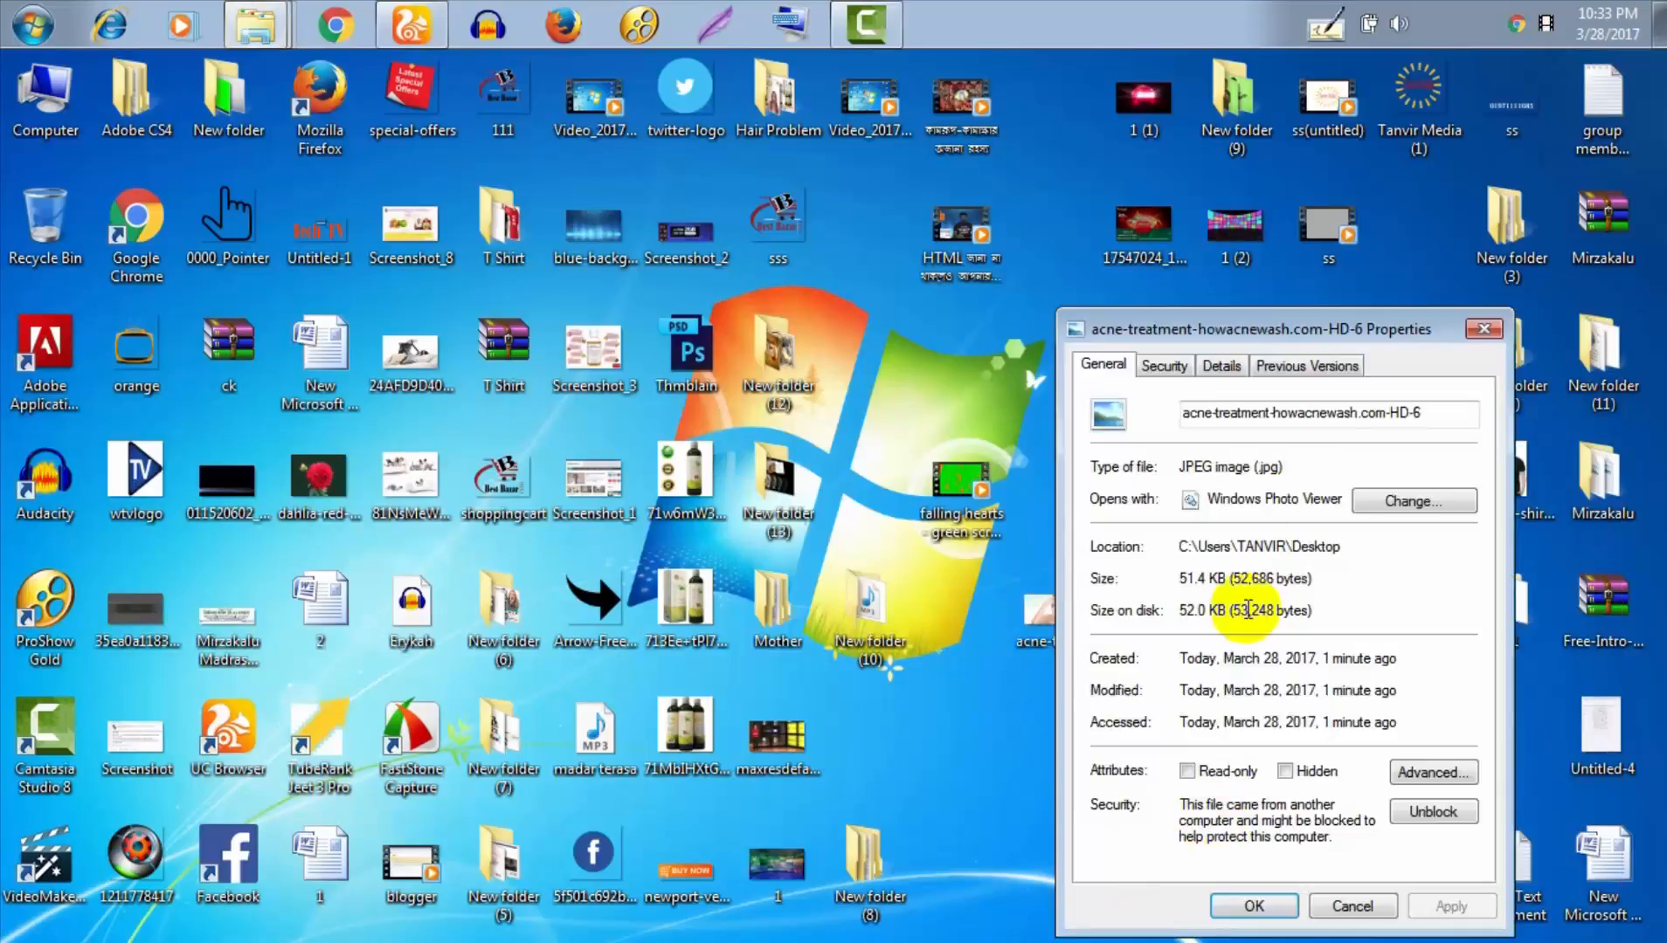
click(1212, 367)
drag(1330, 327, 1140, 223)
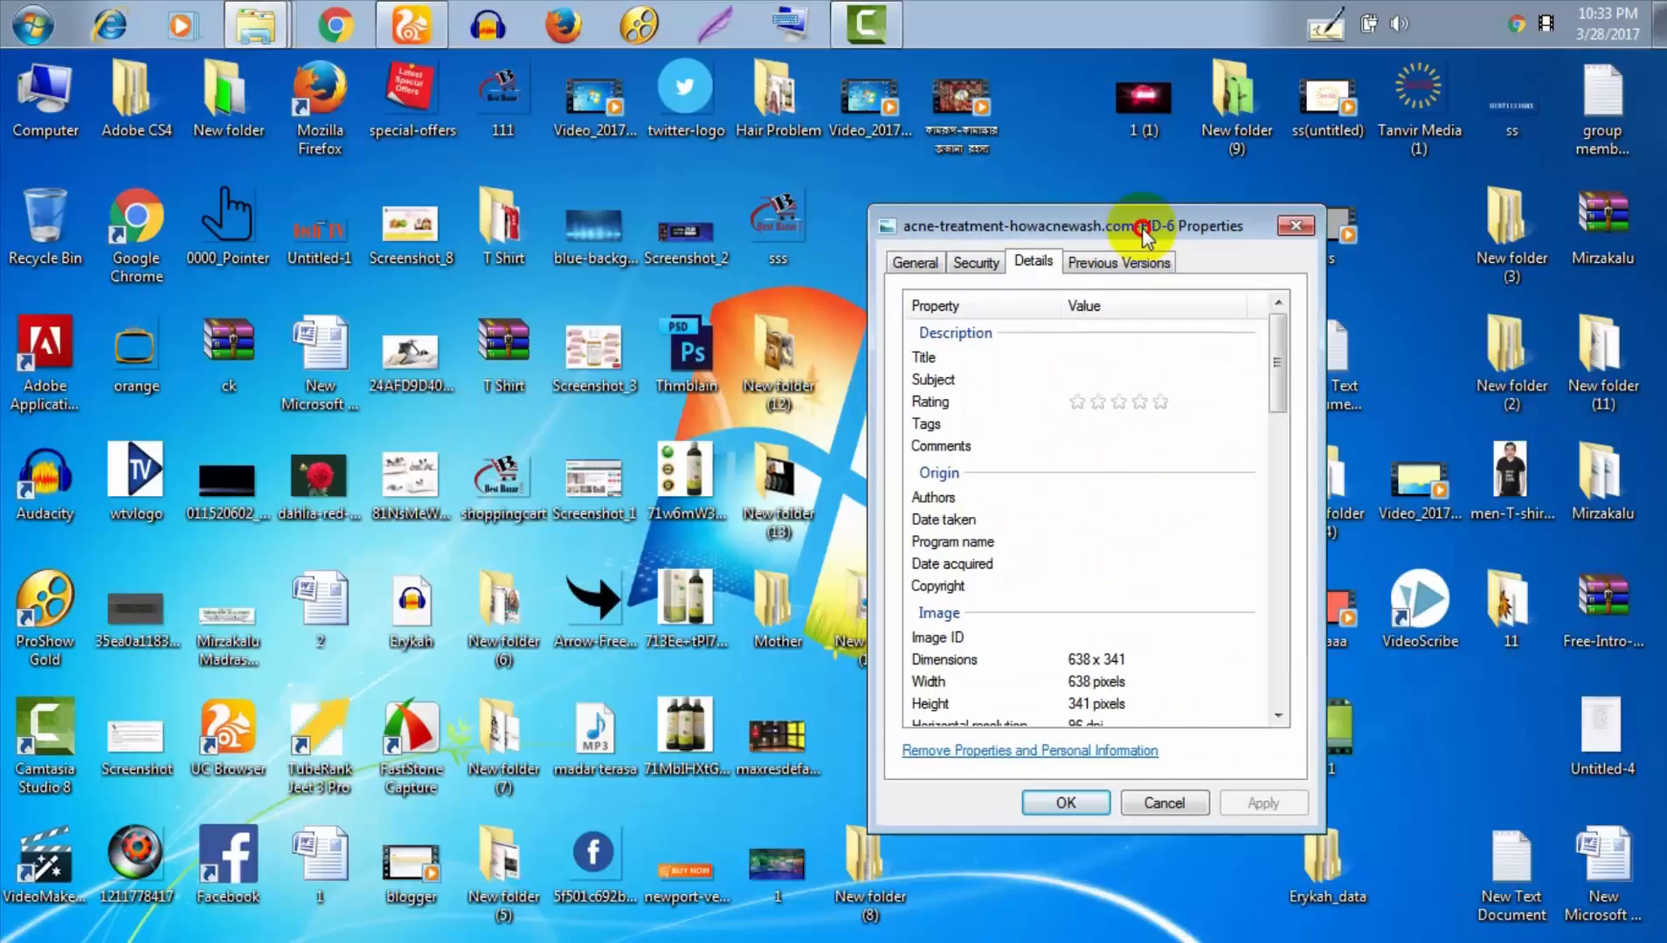
click(1107, 357)
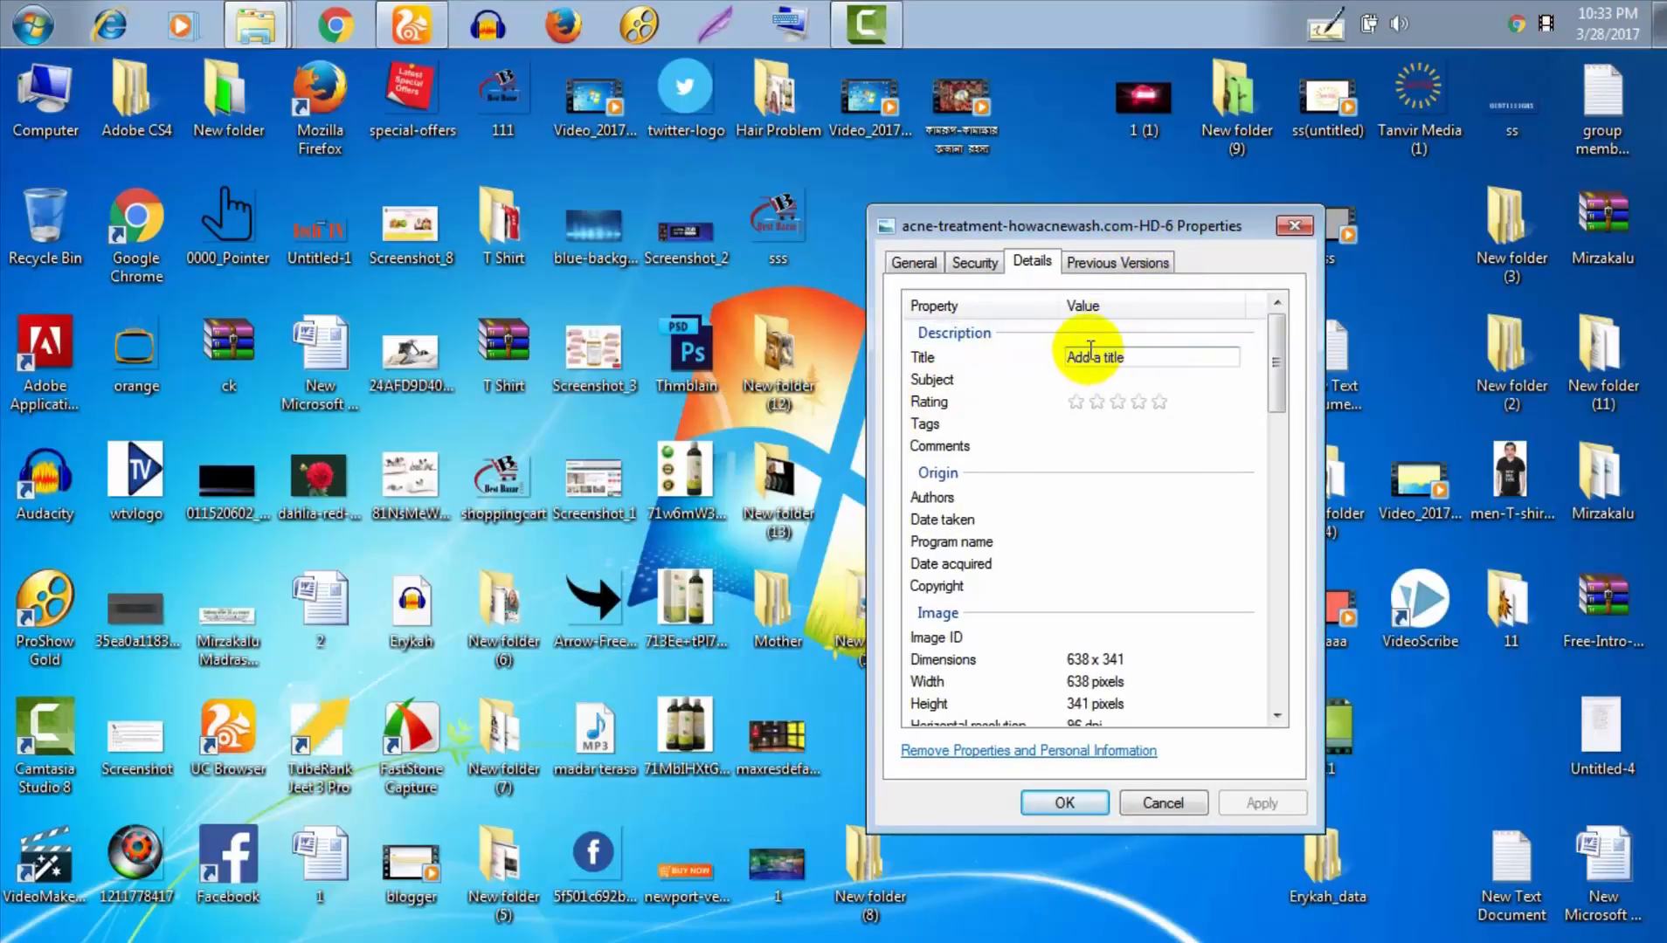
click(1111, 378)
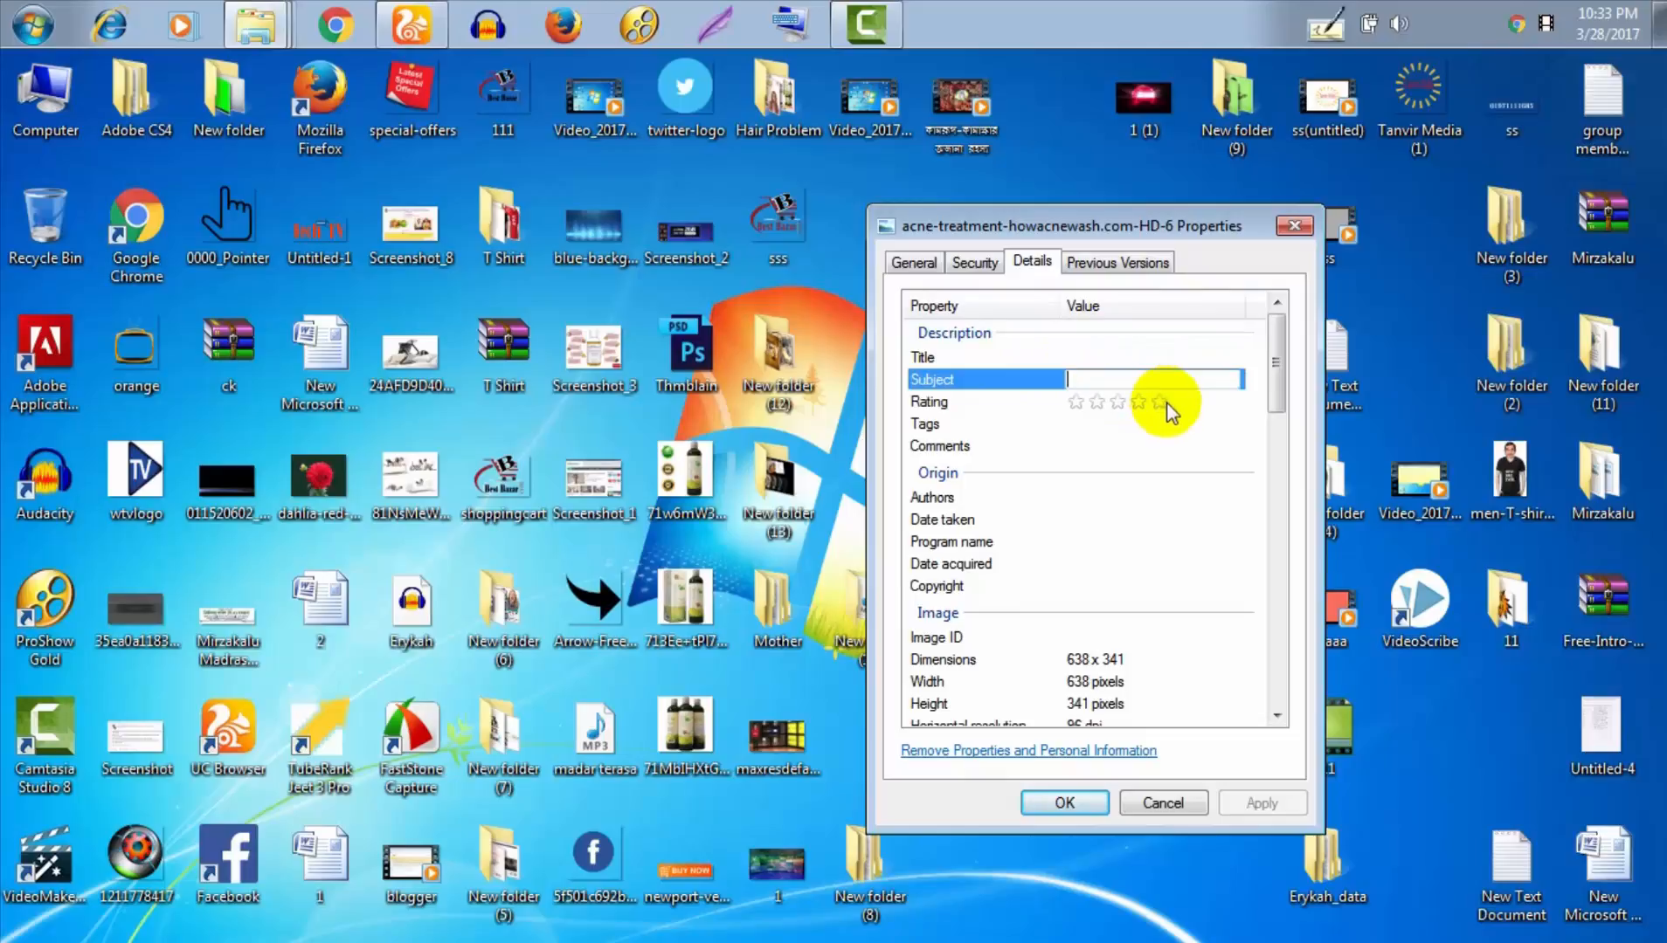
drag(1276, 397, 1271, 628)
click(1108, 583)
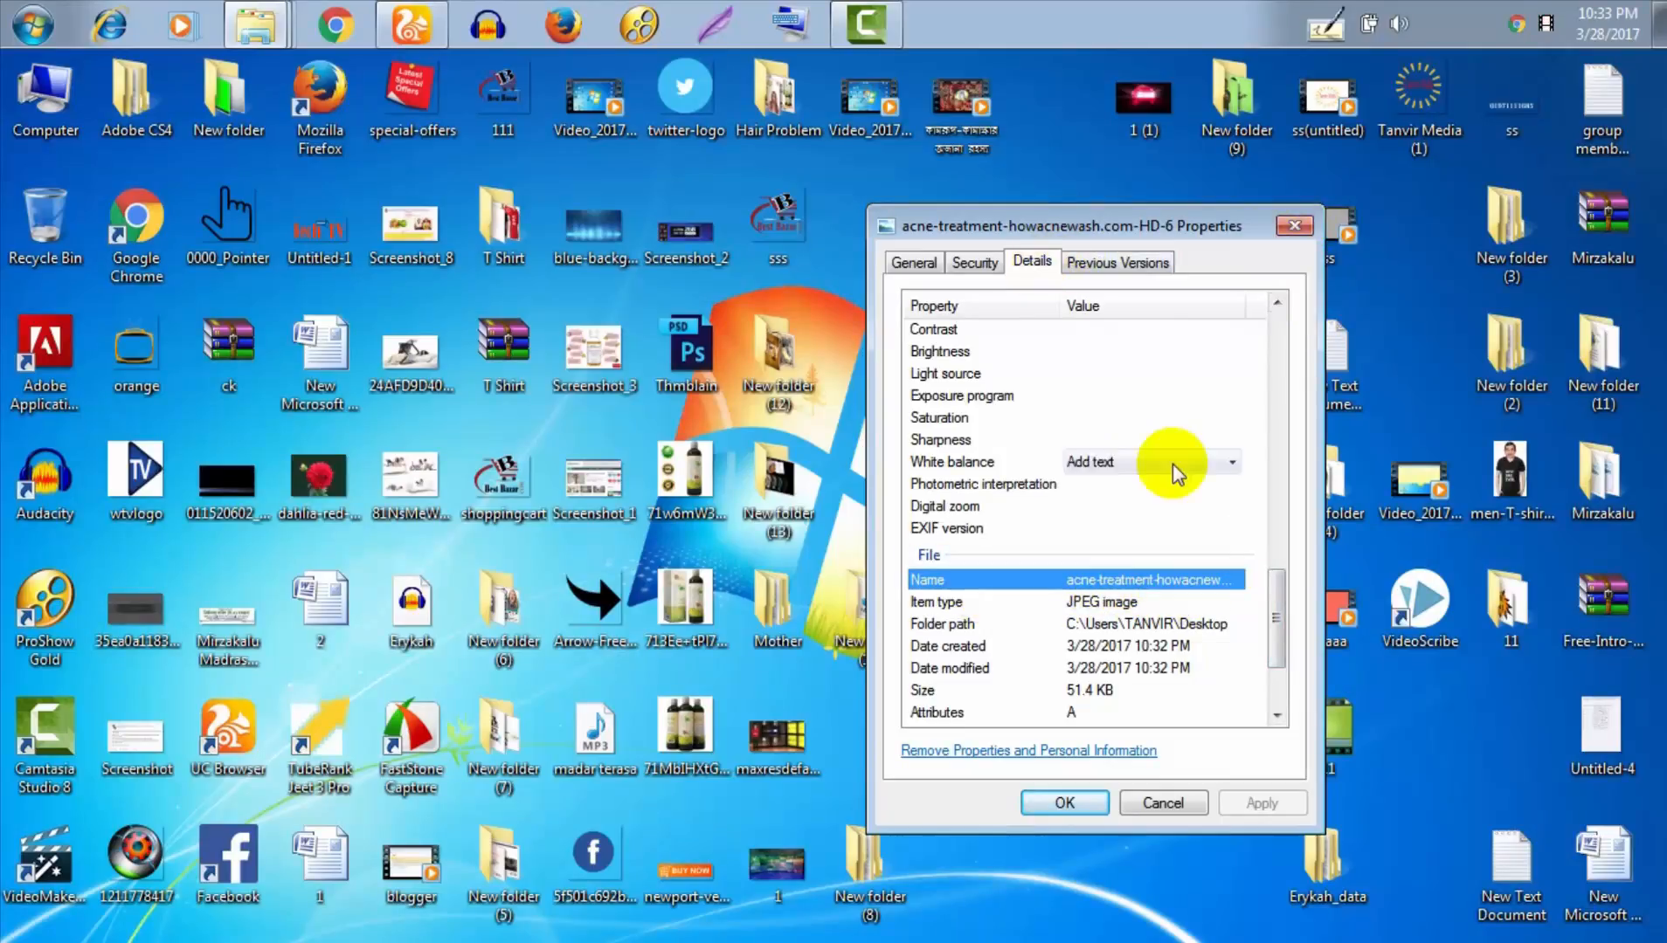
drag(1287, 601, 1272, 326)
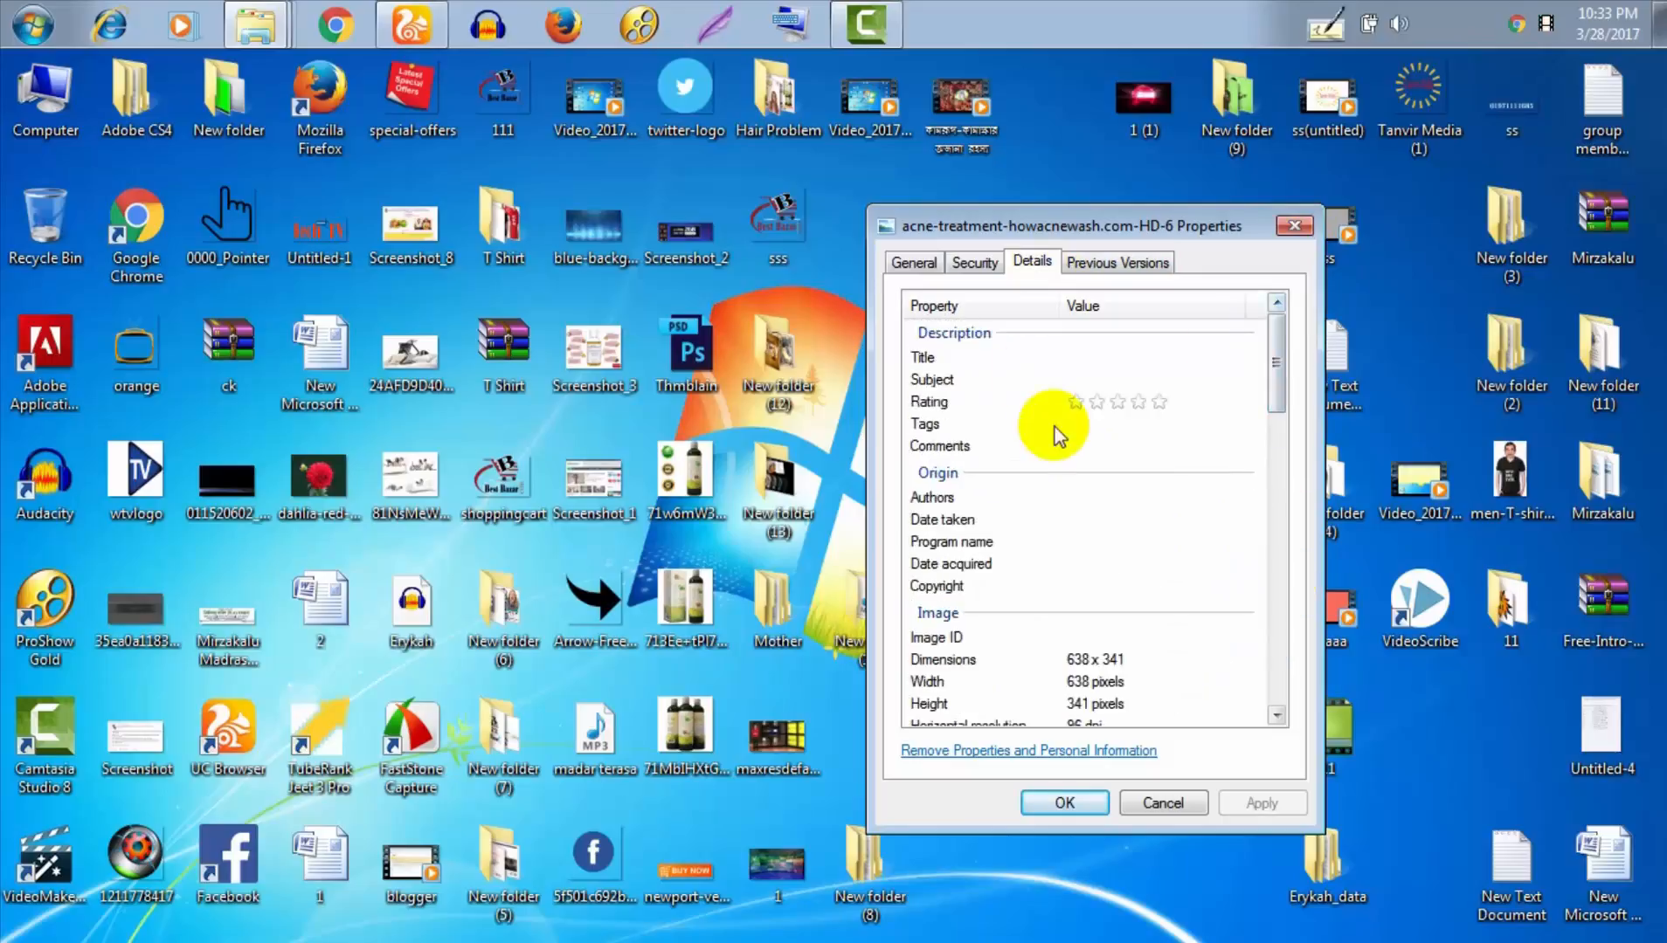
click(1296, 228)
drag(1319, 231, 1059, 644)
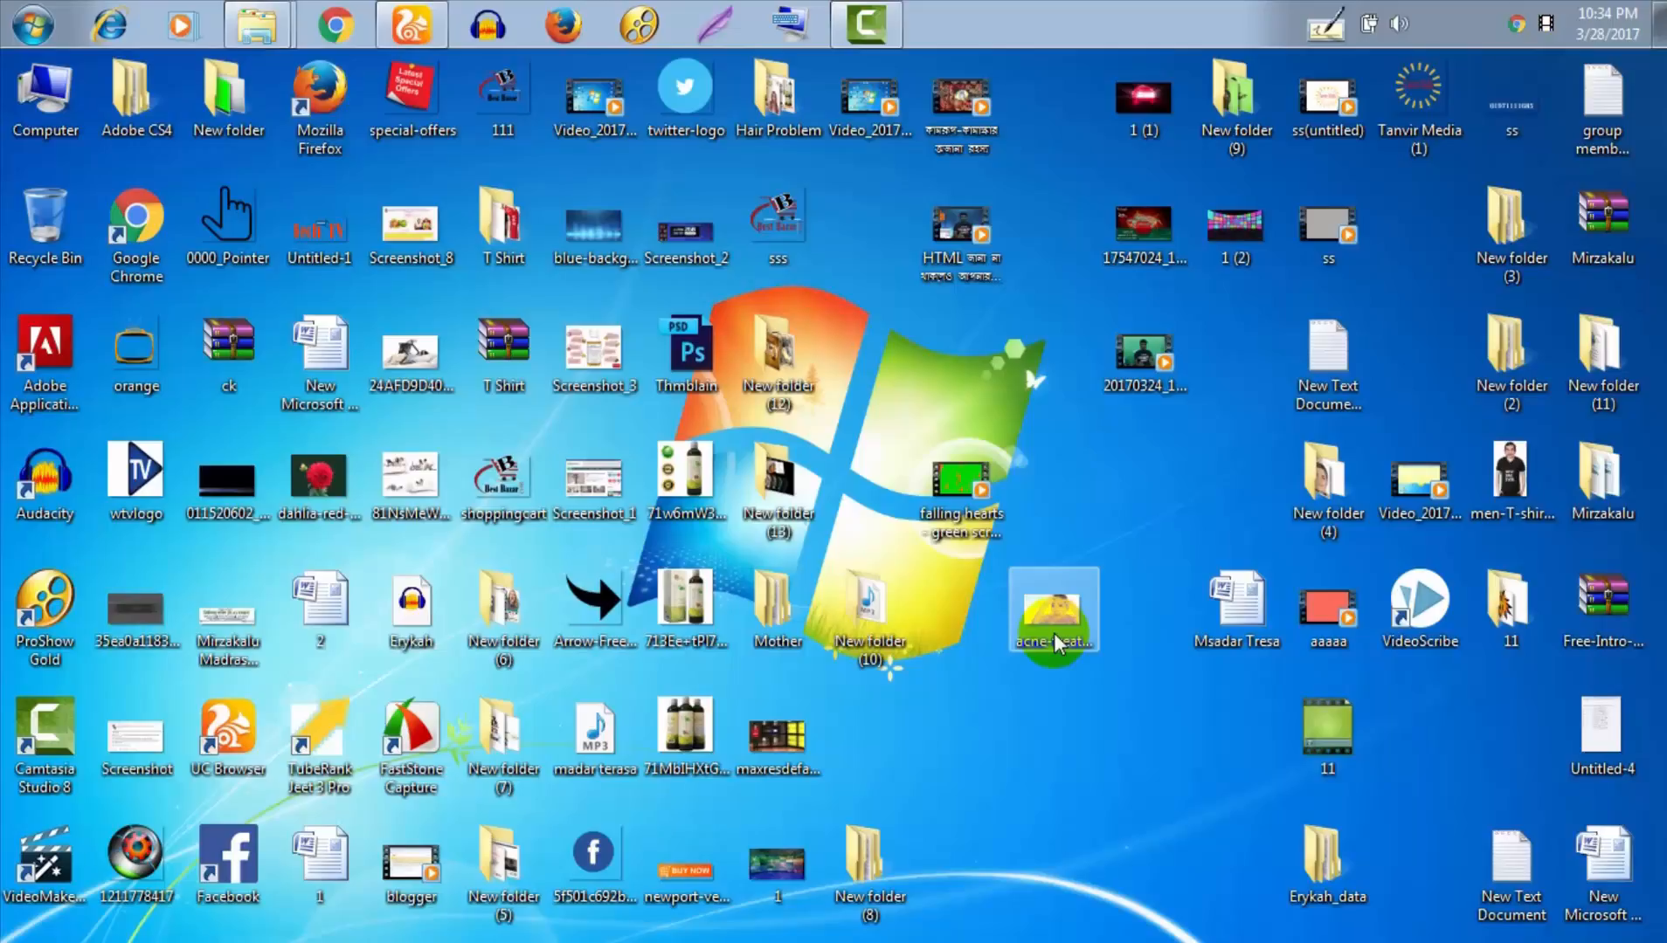
Switch to UC Browser, try capturing the Best Acne Treatments picture with Snipping Tool, and discard the snip
click(411, 25)
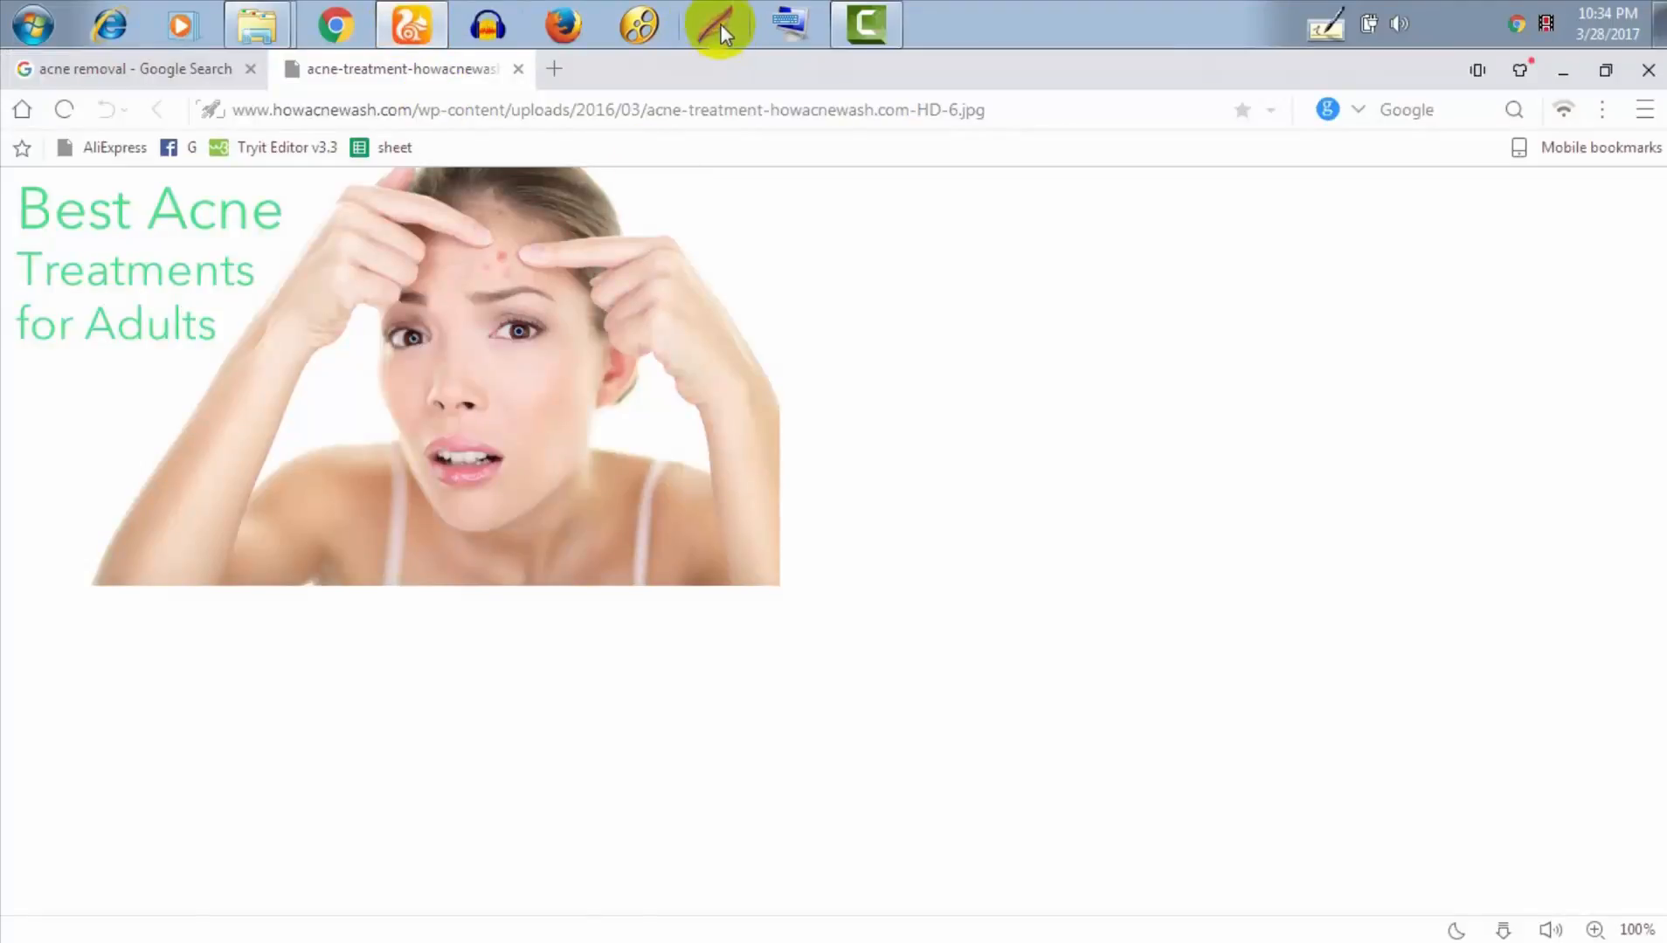
click(29, 19)
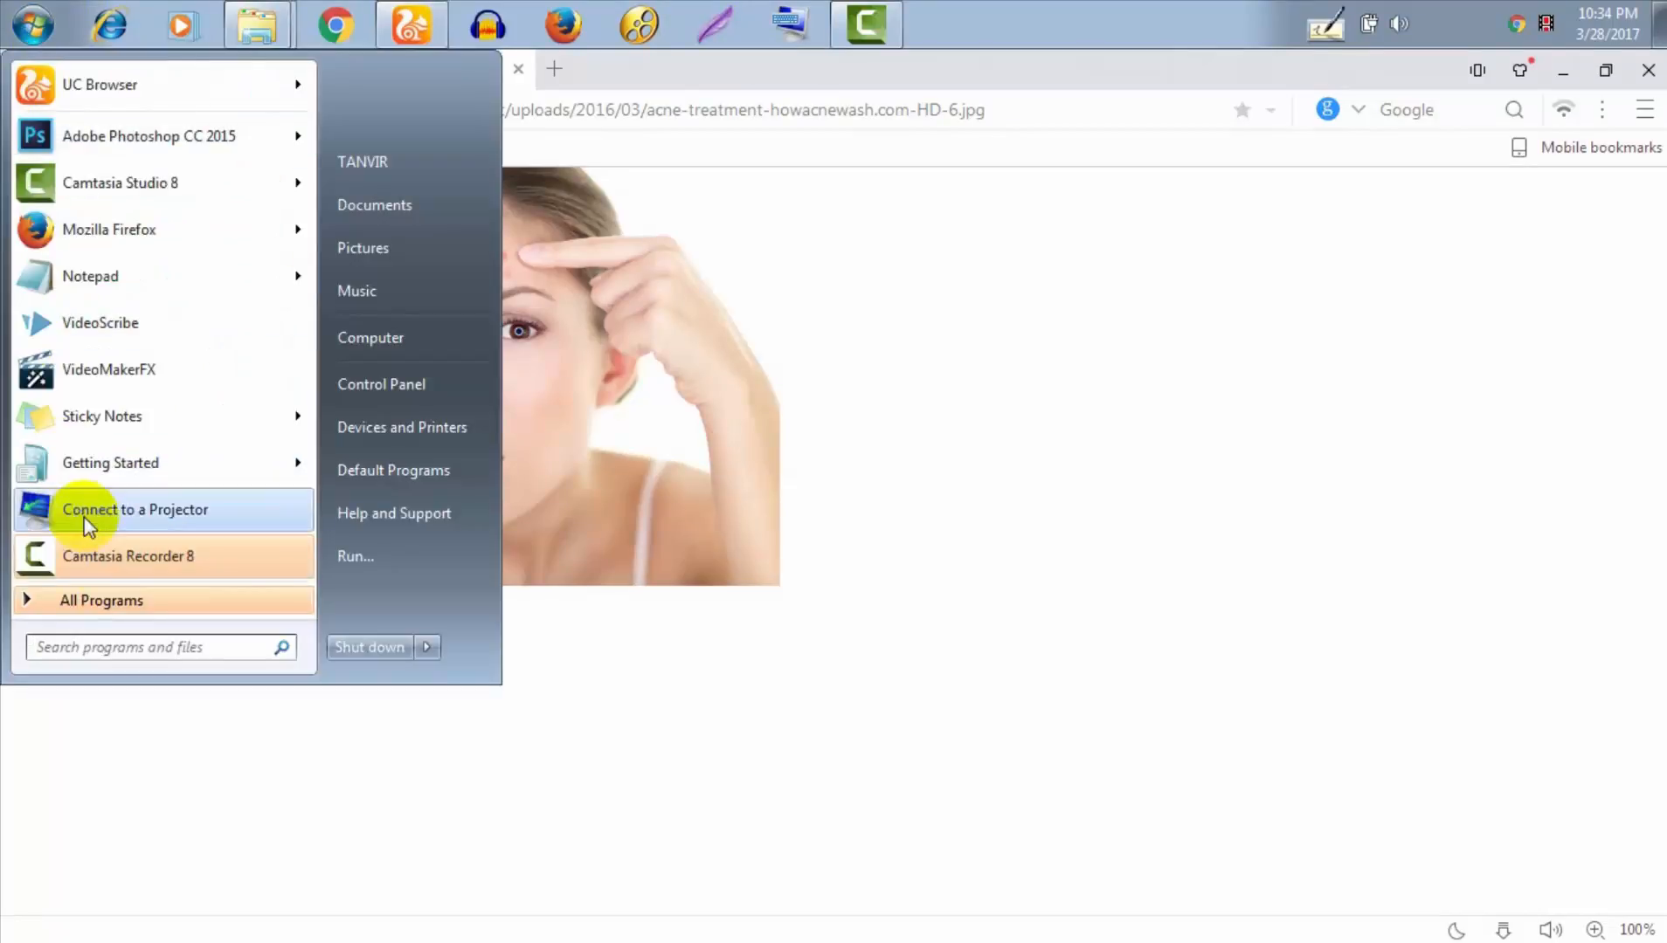
click(89, 599)
scroll(79, 393, down, 4)
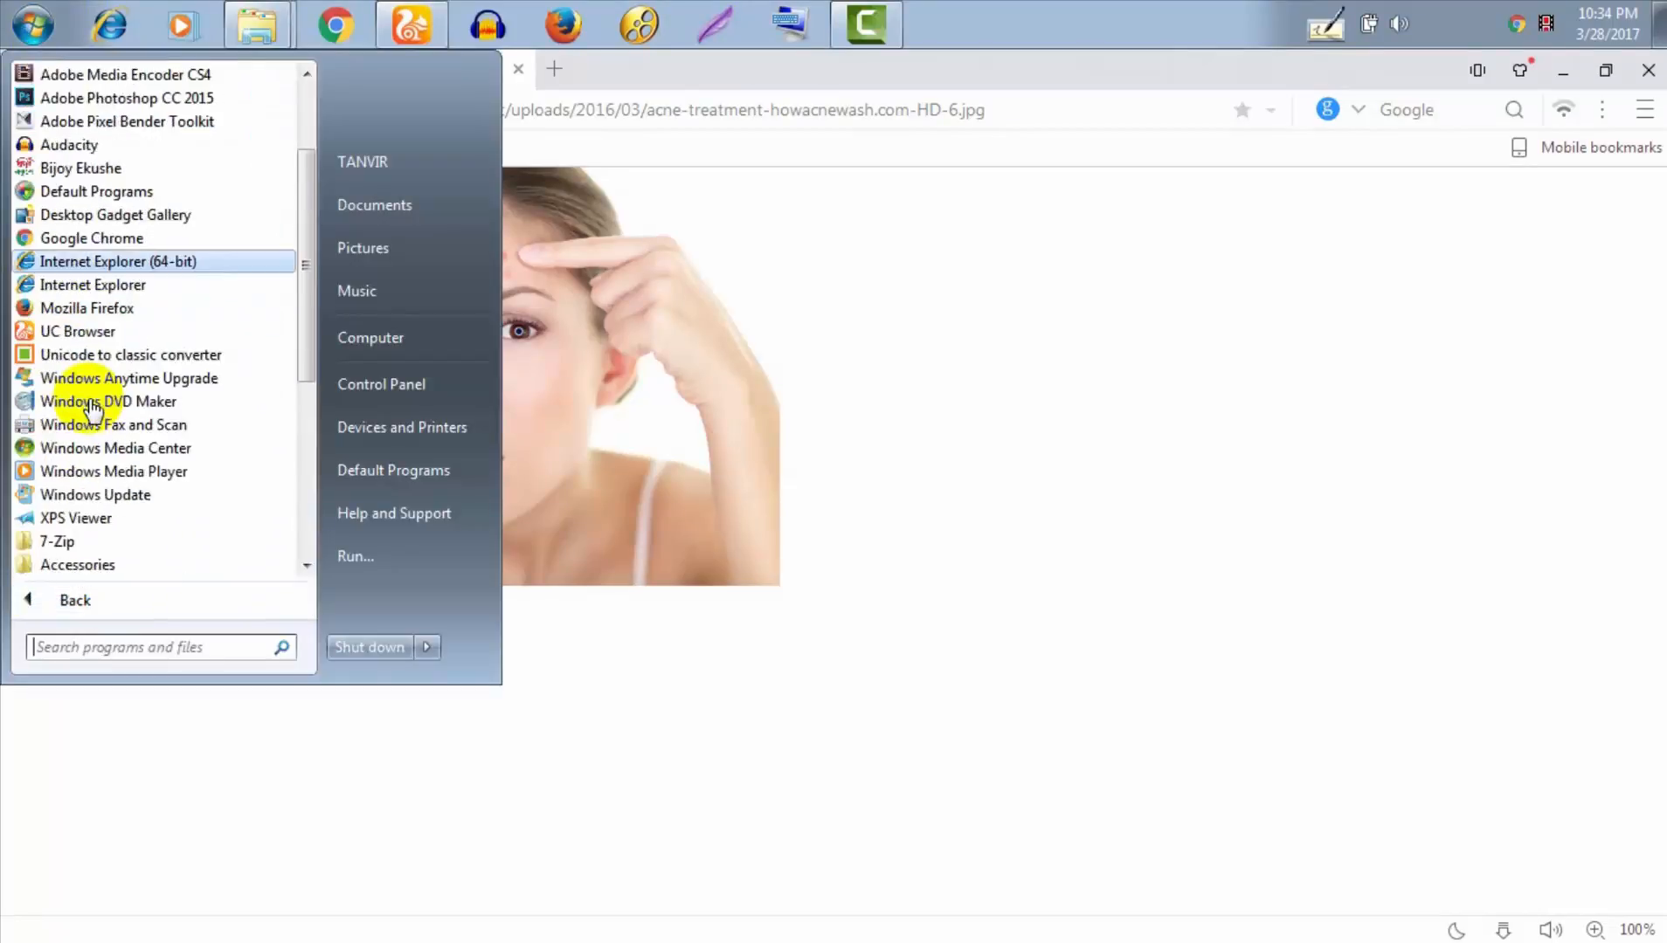
click(88, 432)
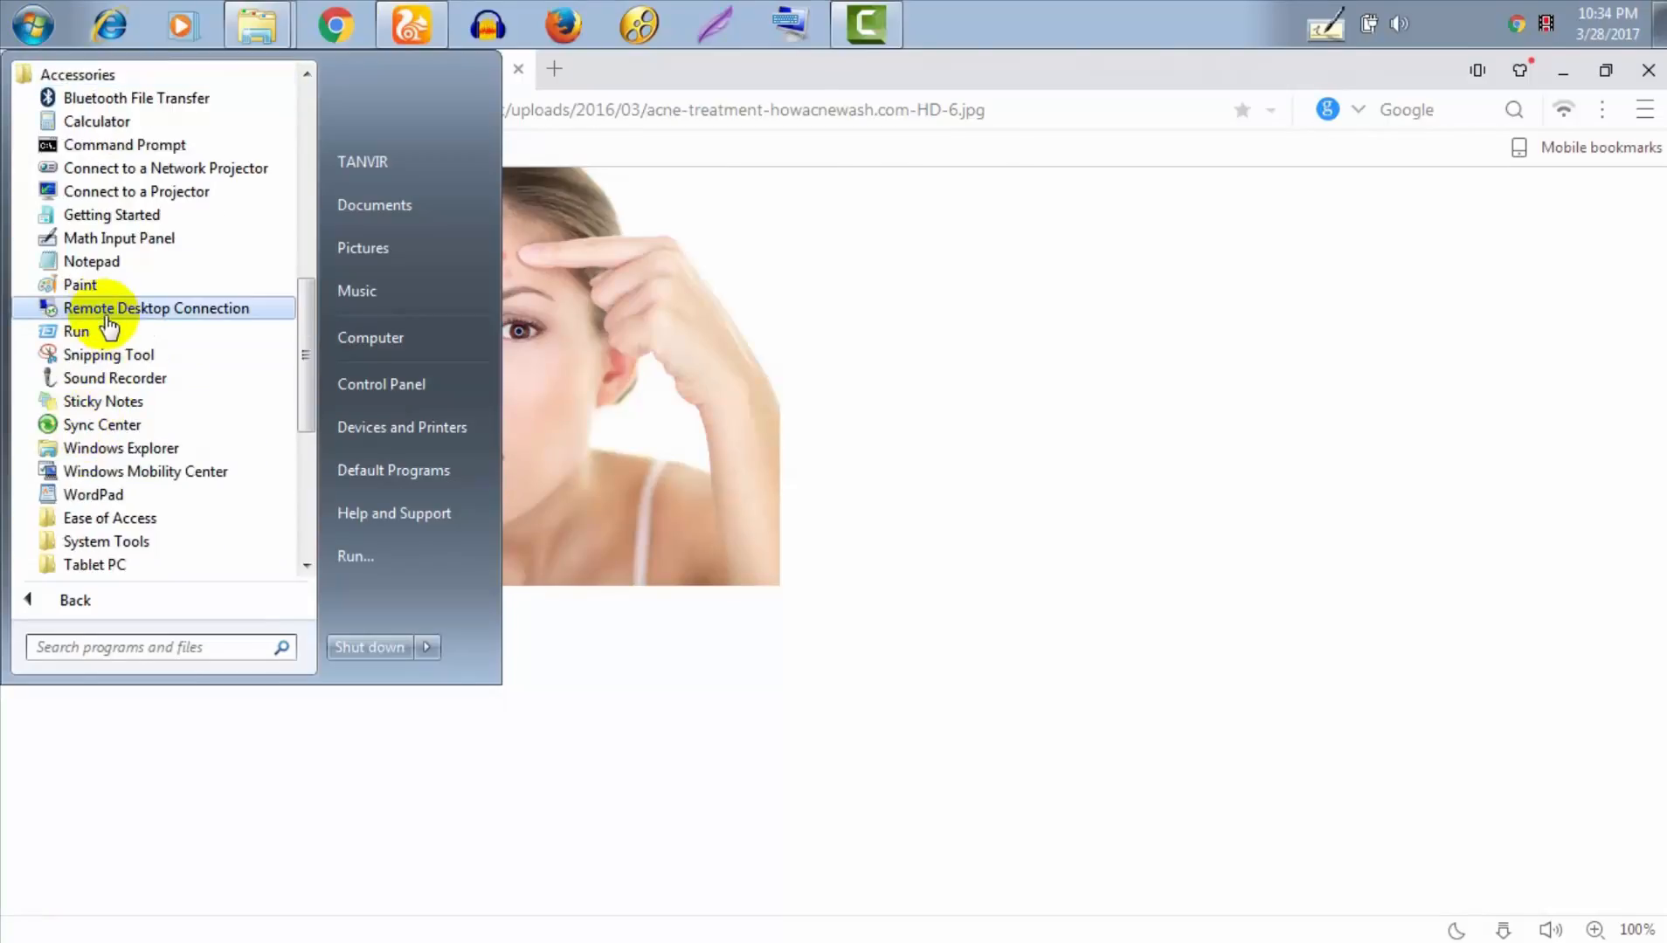
click(88, 364)
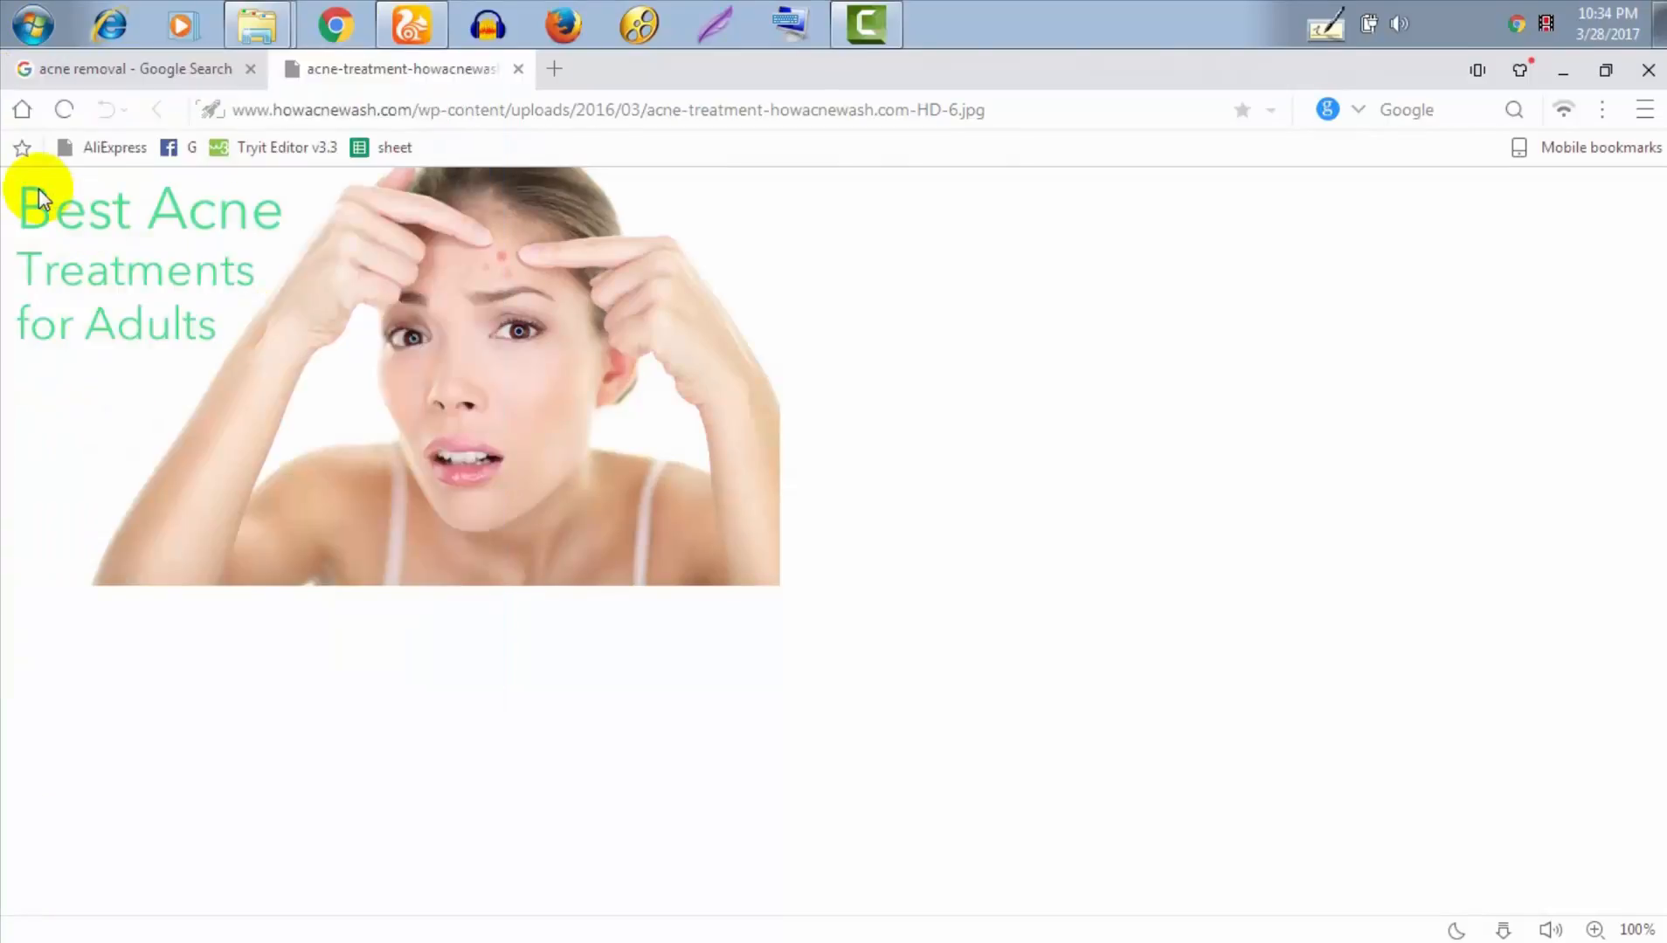
drag(5, 192, 841, 615)
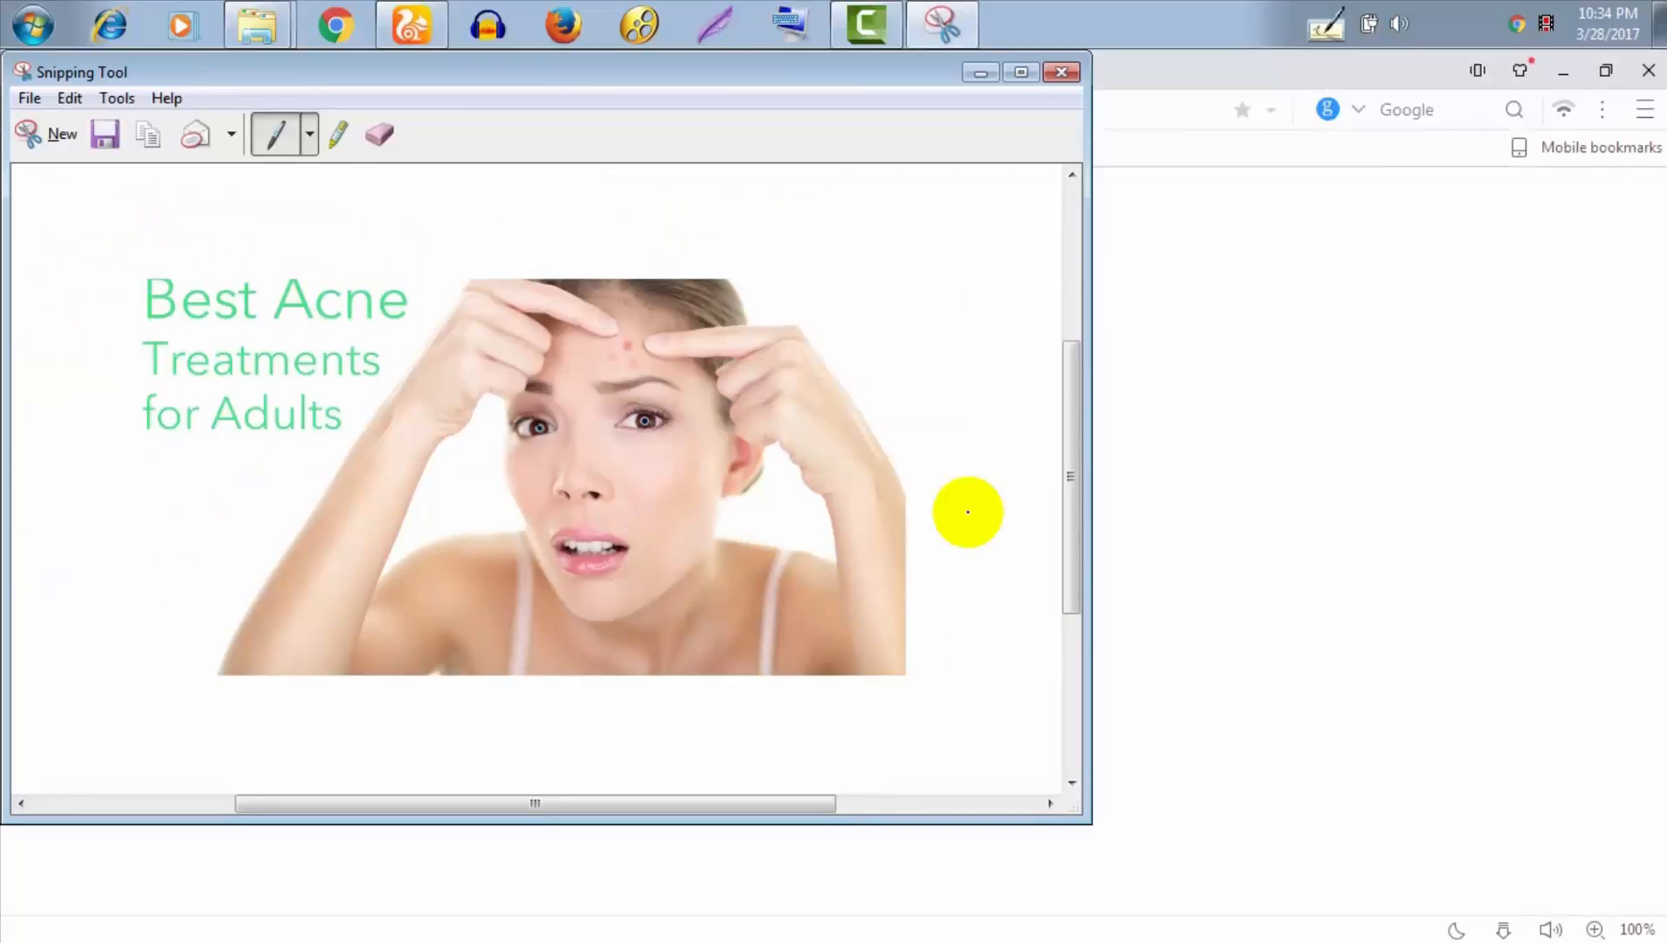
click(1057, 70)
click(642, 461)
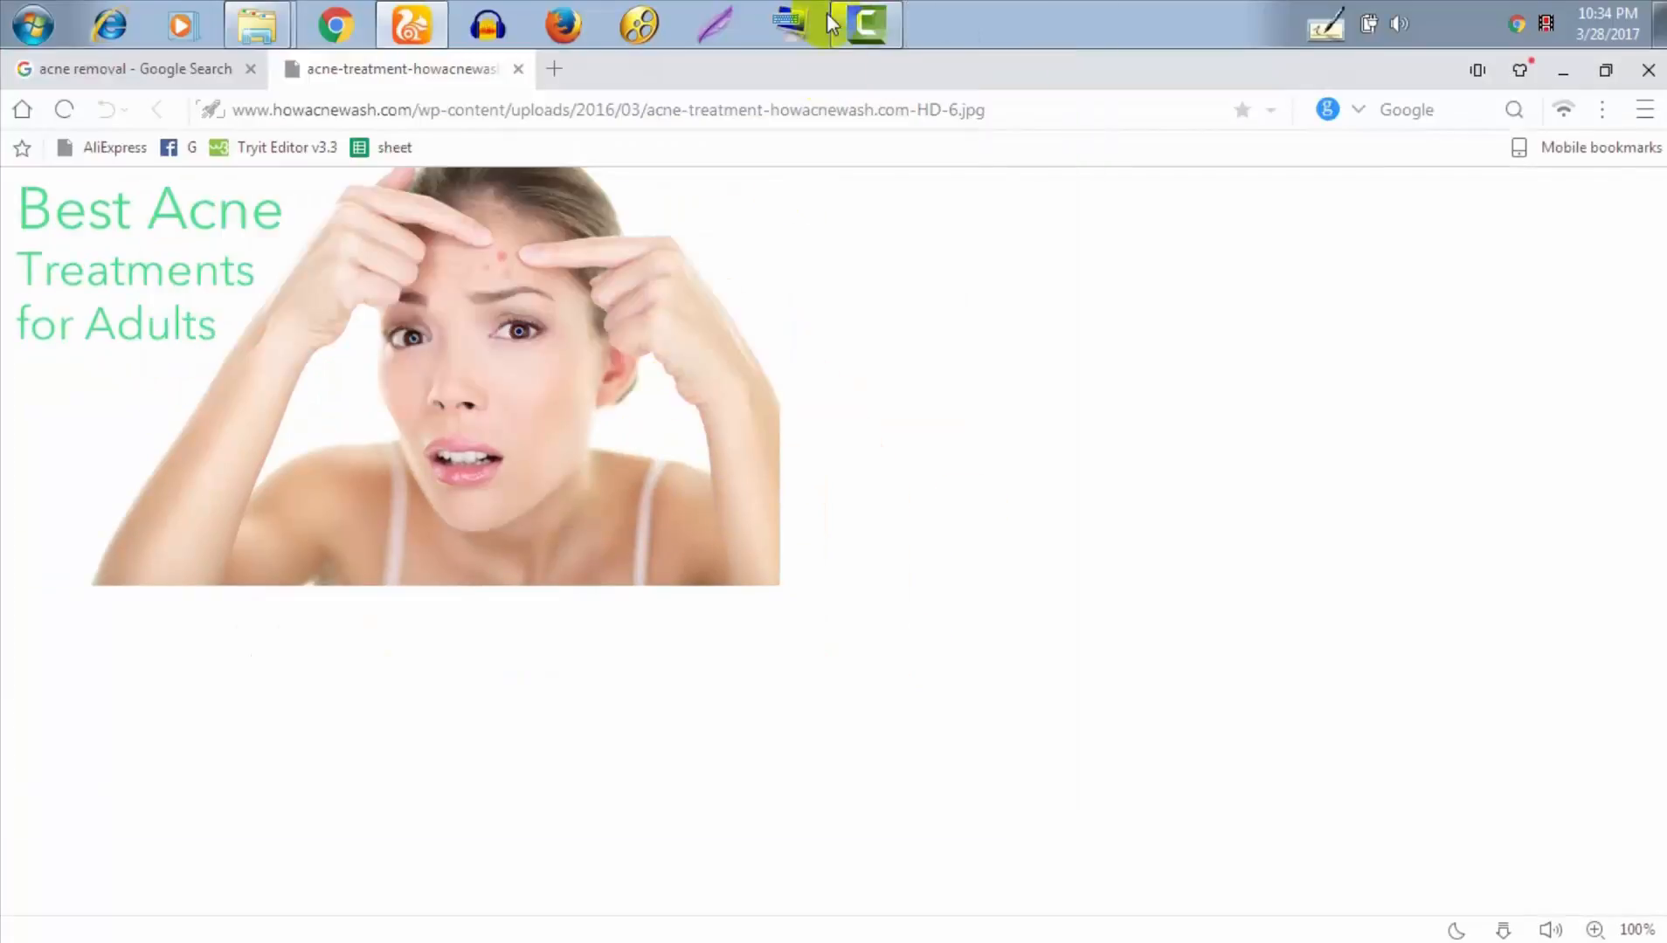
Capture the Best Acne Treatments picture with Lightshot, selecting an area of about 638x340 pixels, and start saving it as a file
click(710, 17)
mouse_move(2, 165)
mouse_down()
mouse_move(465, 351)
mouse_move(804, 603)
mouse_move(780, 584)
mouse_up()
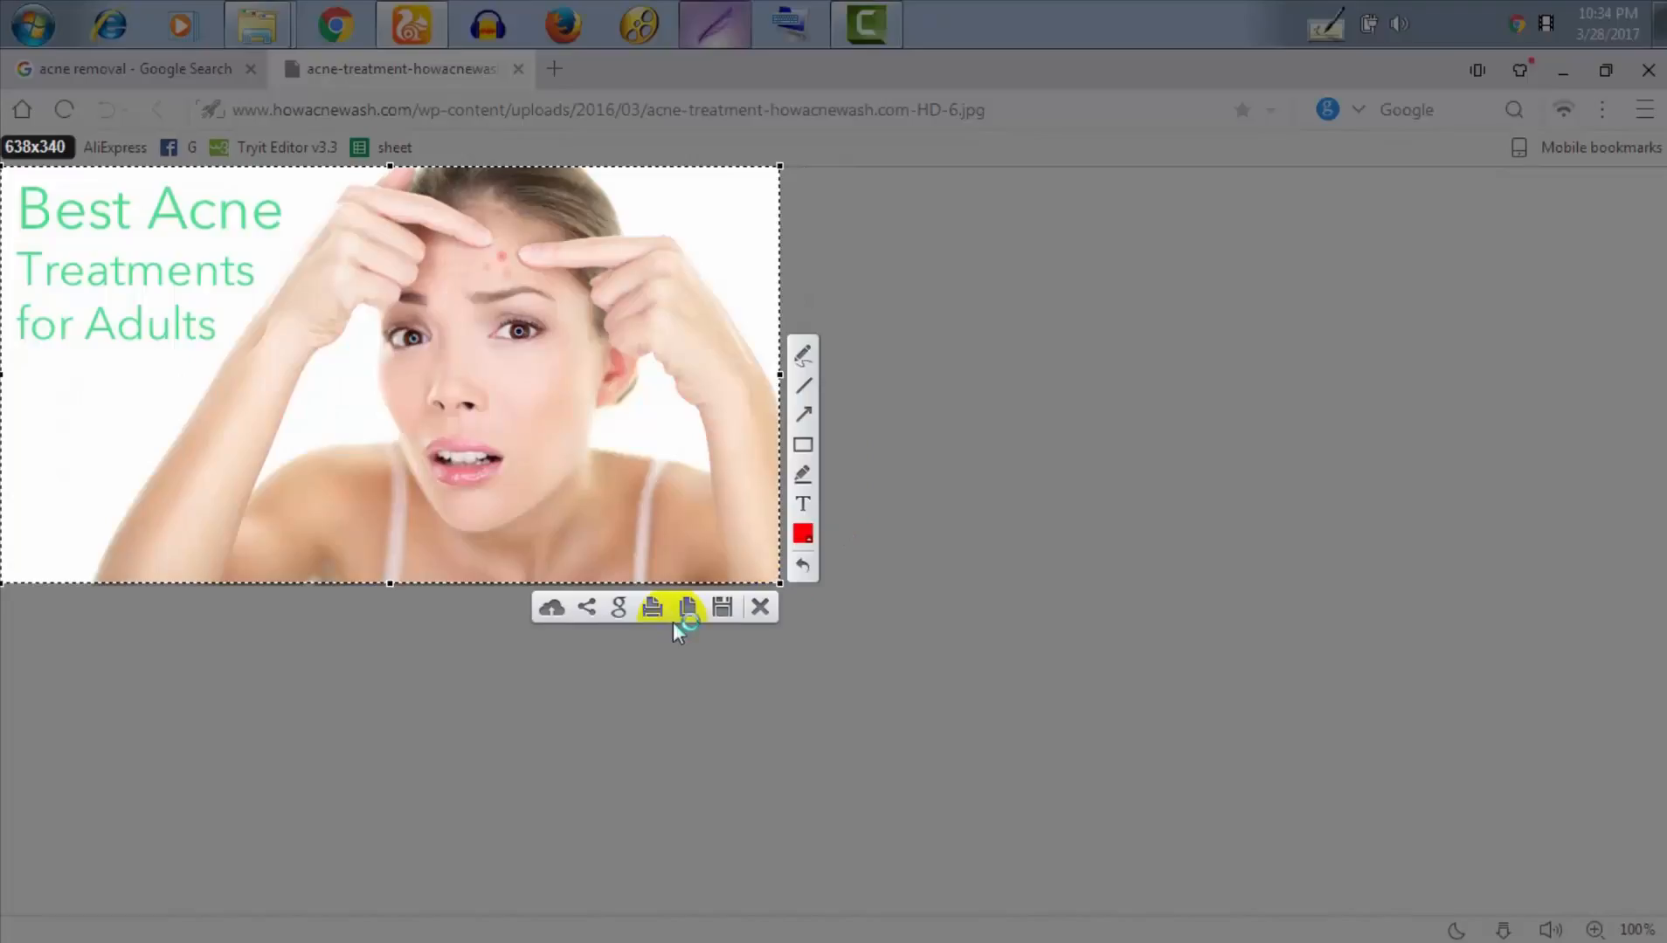
click(718, 608)
Create a new folder on the Desktop and save the capture in it as a PNG under the suggested name
click(70, 238)
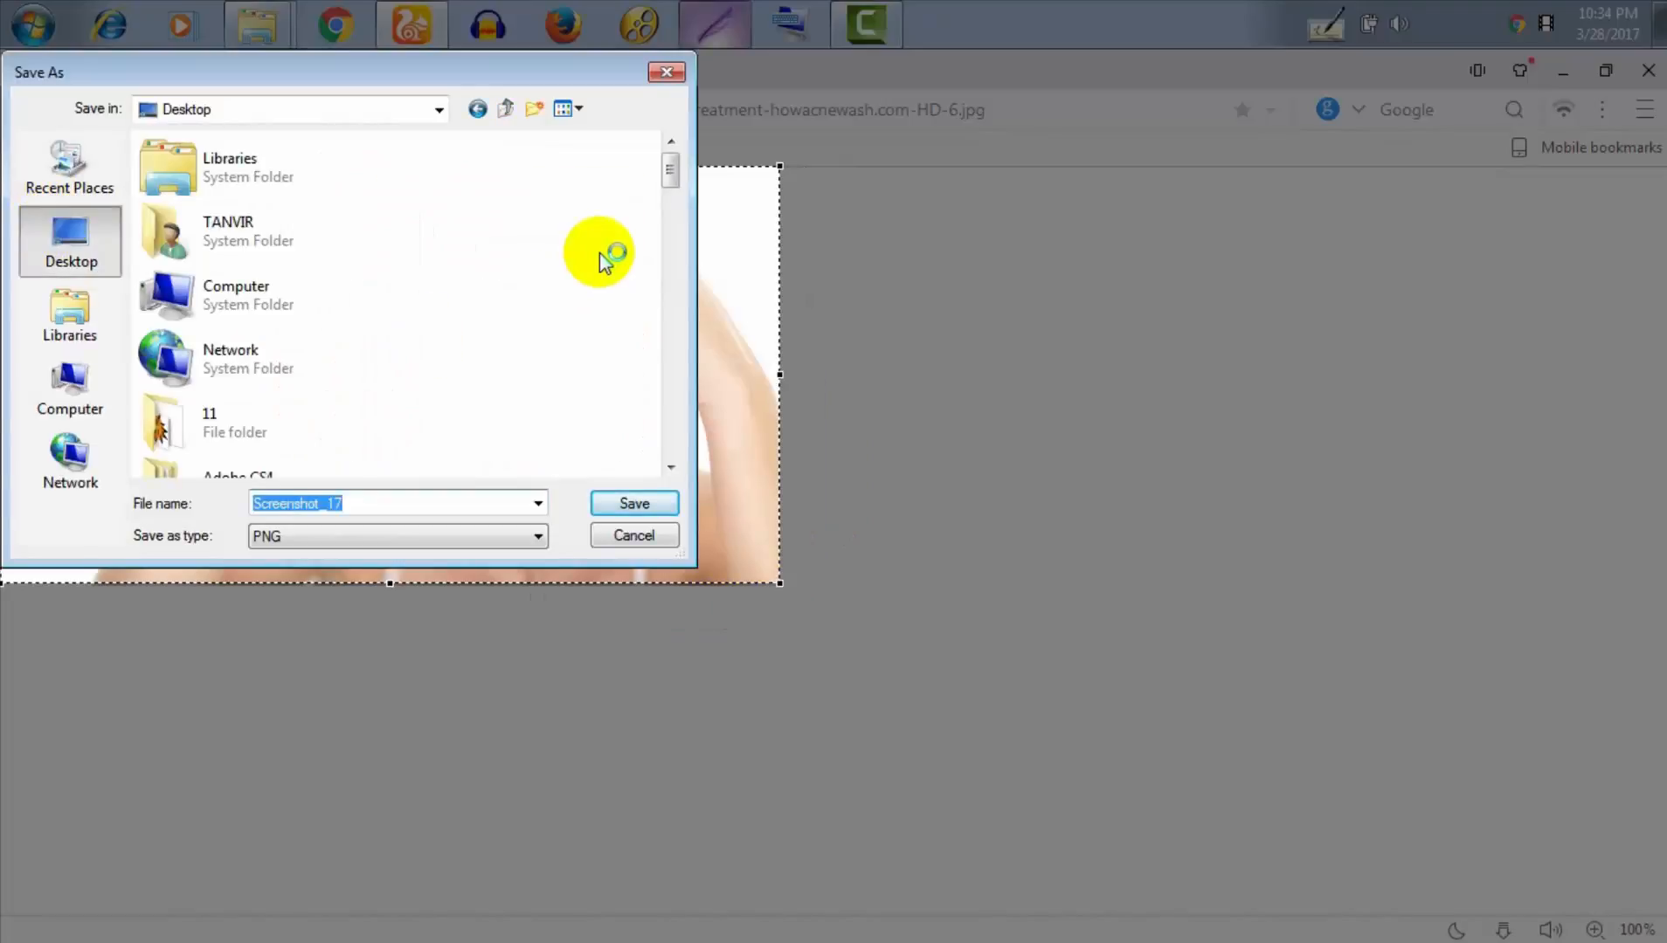
drag(670, 165, 670, 268)
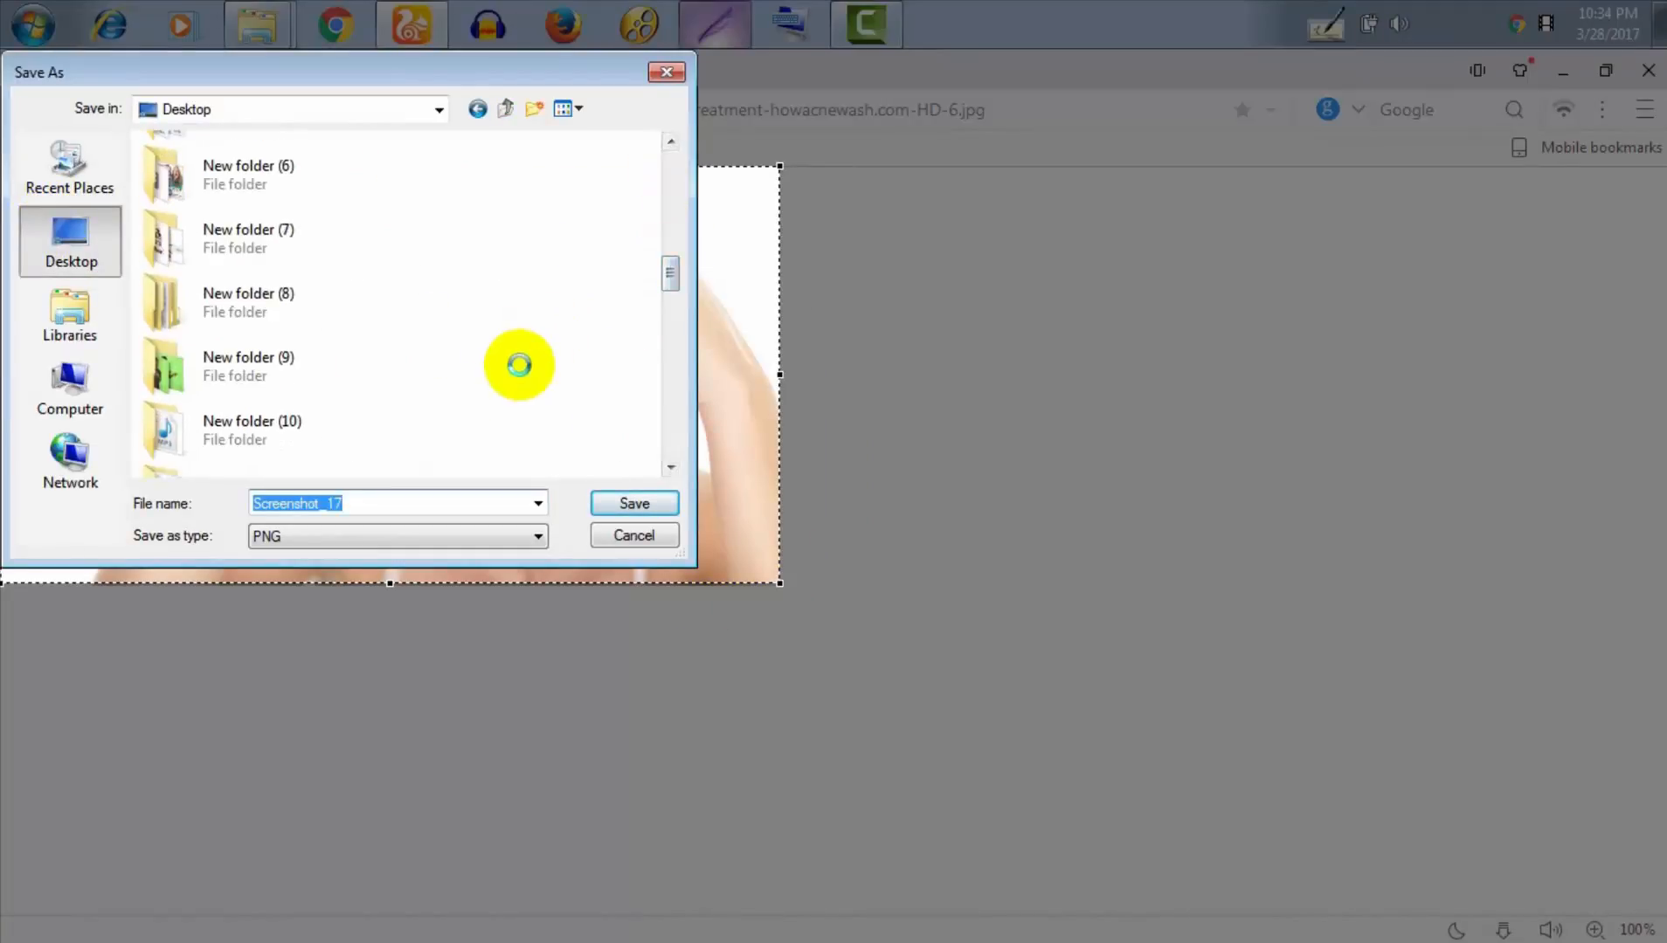
right_click(512, 350)
mouse_move(668, 572)
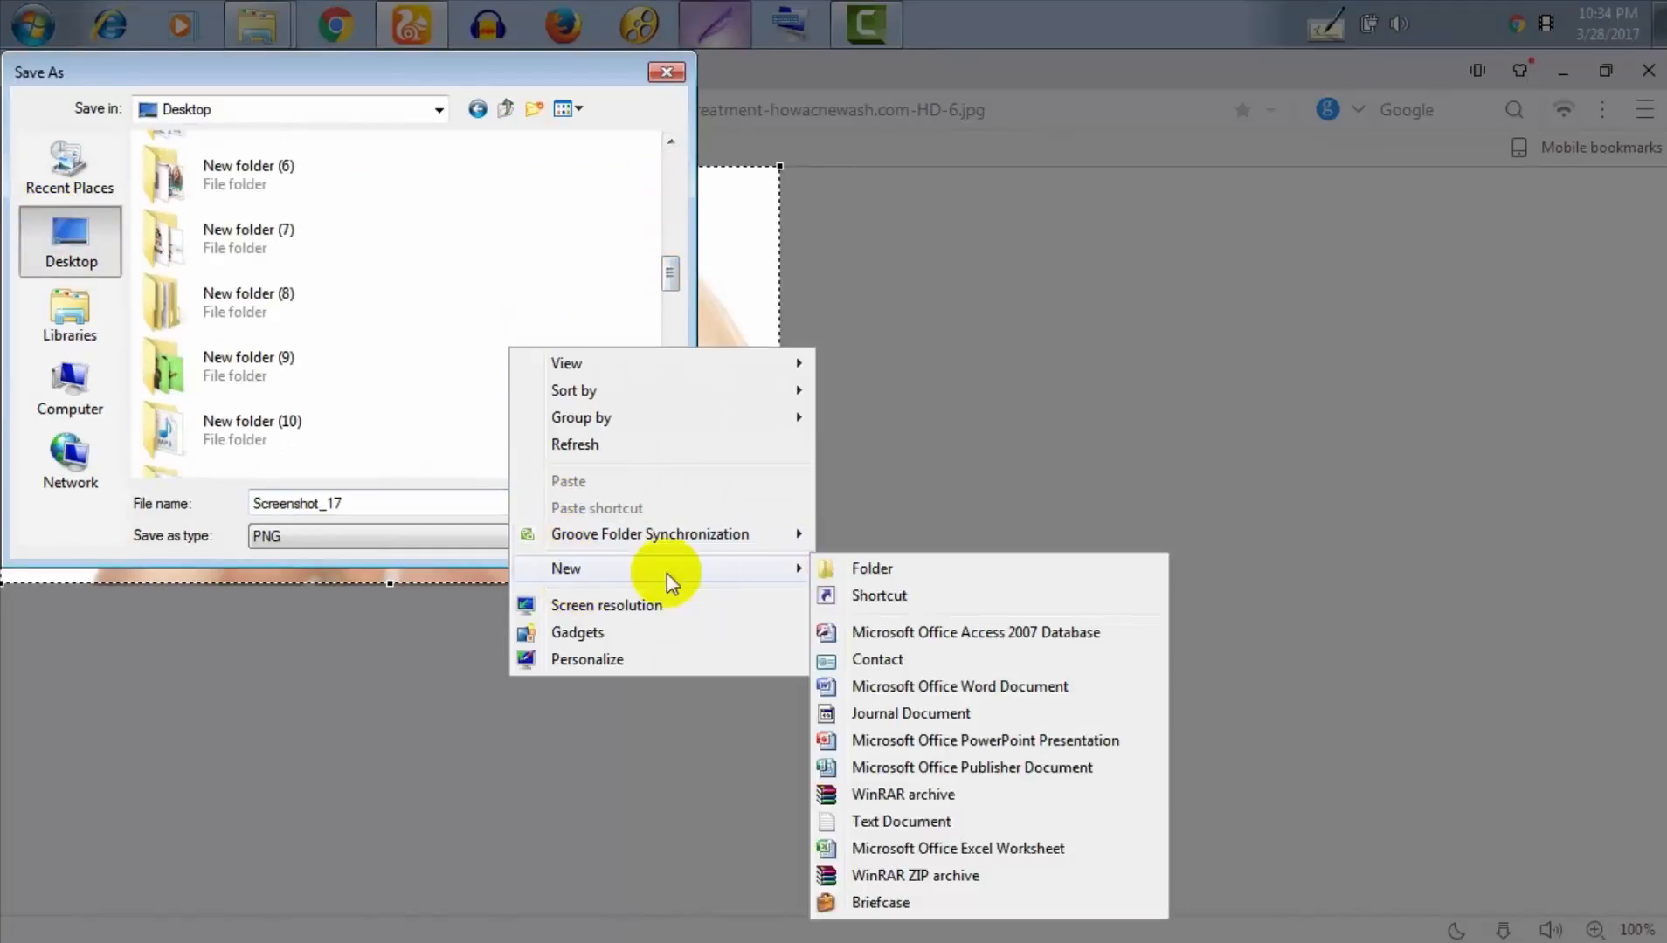
click(847, 572)
click(390, 450)
double_click(249, 450)
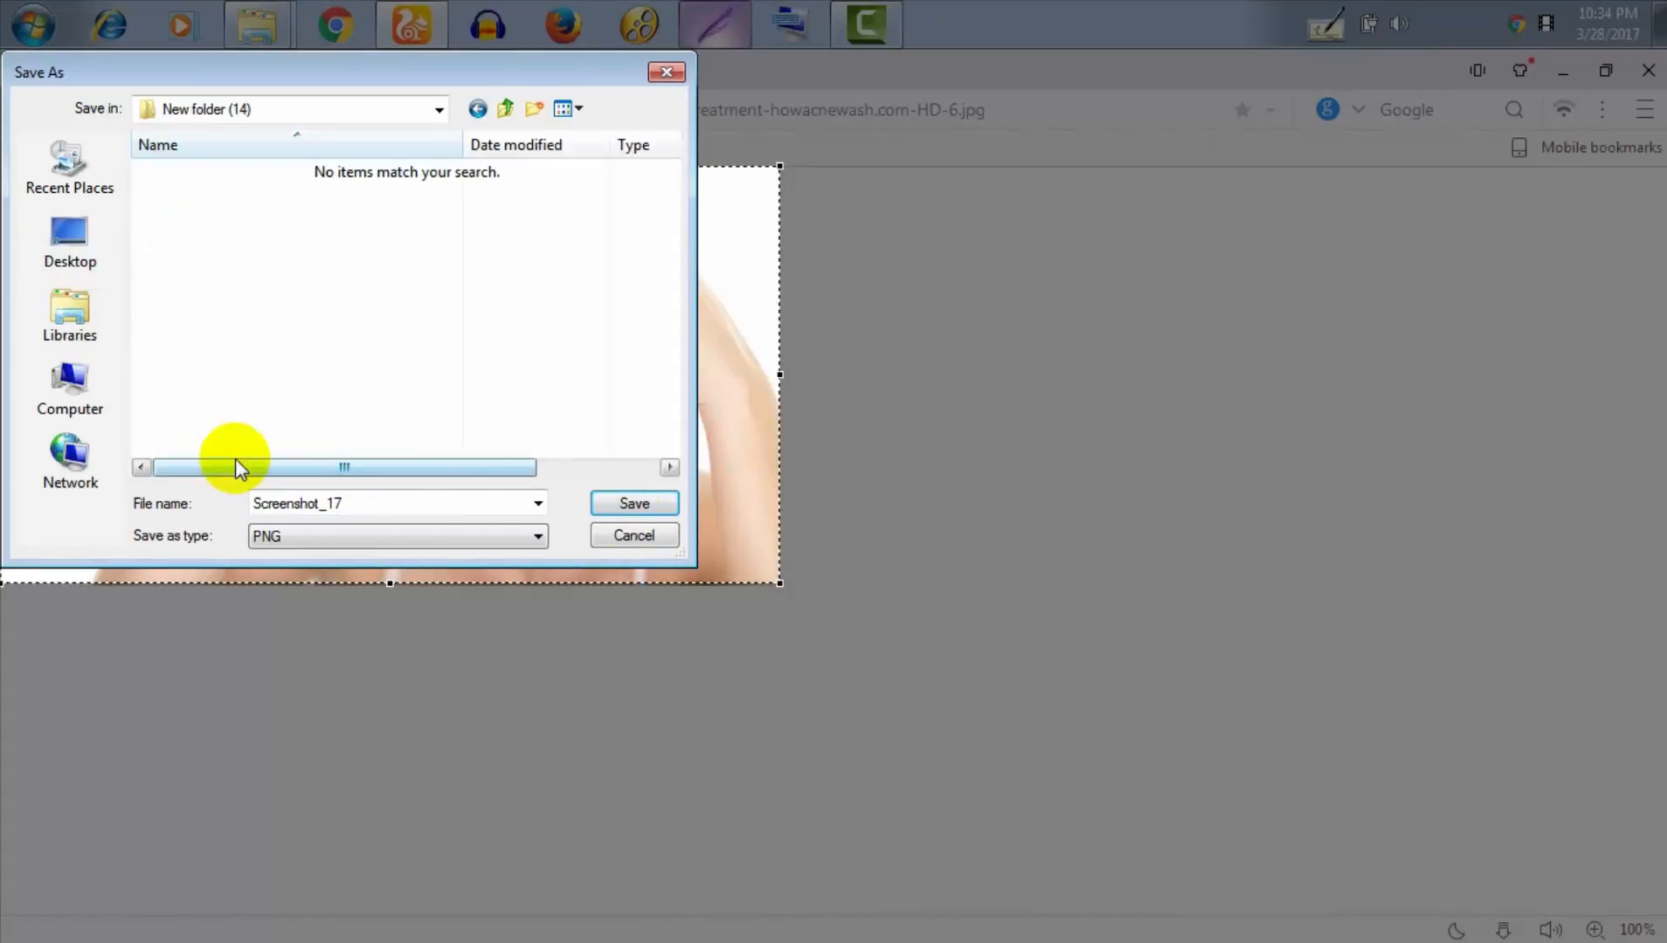
click(655, 504)
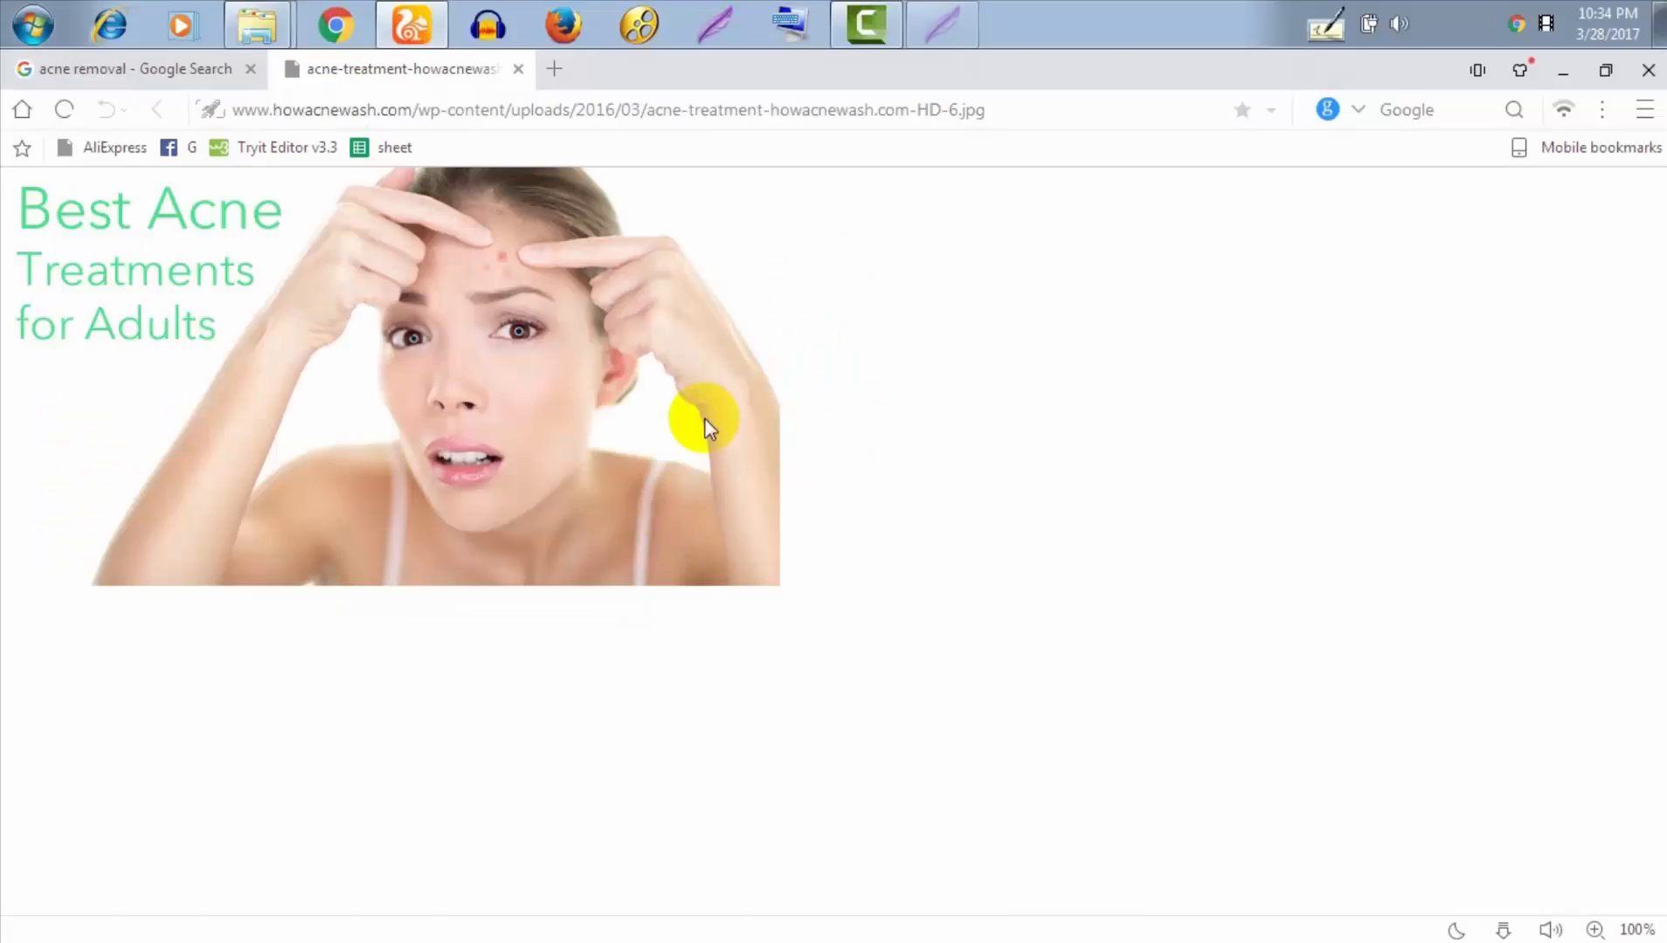
Close the full-size Best Acne Treatments image and open the "Treats Acne Flares" labelled face picture from the Google results at full size
click(518, 69)
scroll(647, 393, up, 3)
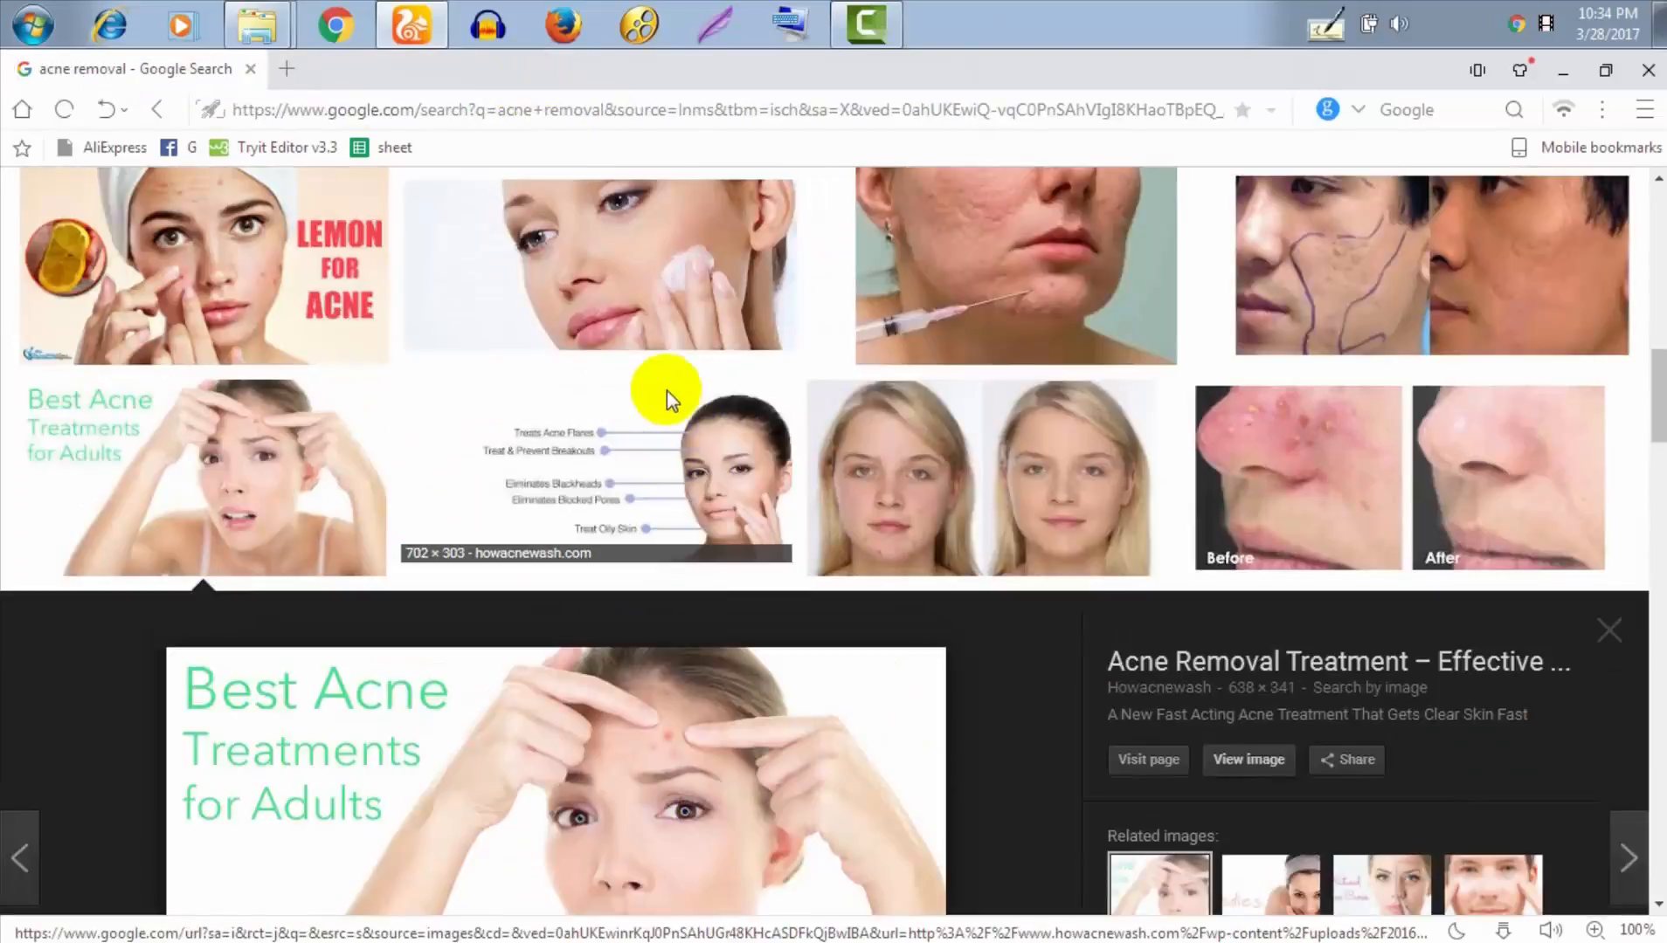
click(708, 470)
click(1247, 514)
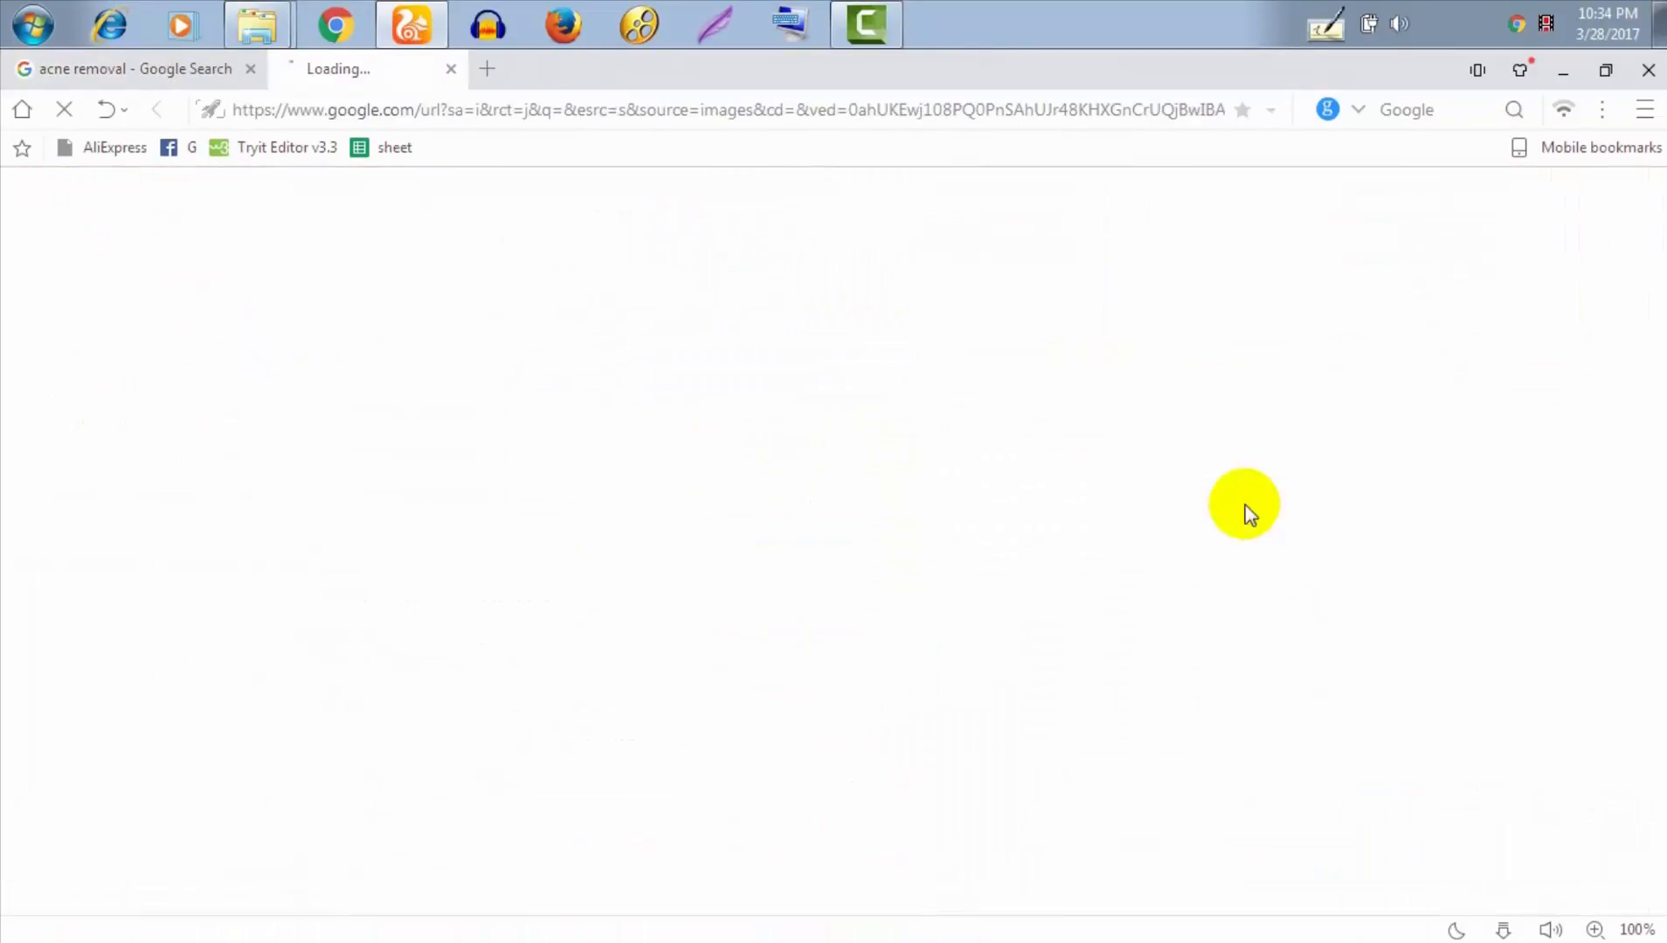
Capture the labelled face picture with Lightshot, about 710x295 pixels, and save it as a PNG in the same new folder
click(725, 21)
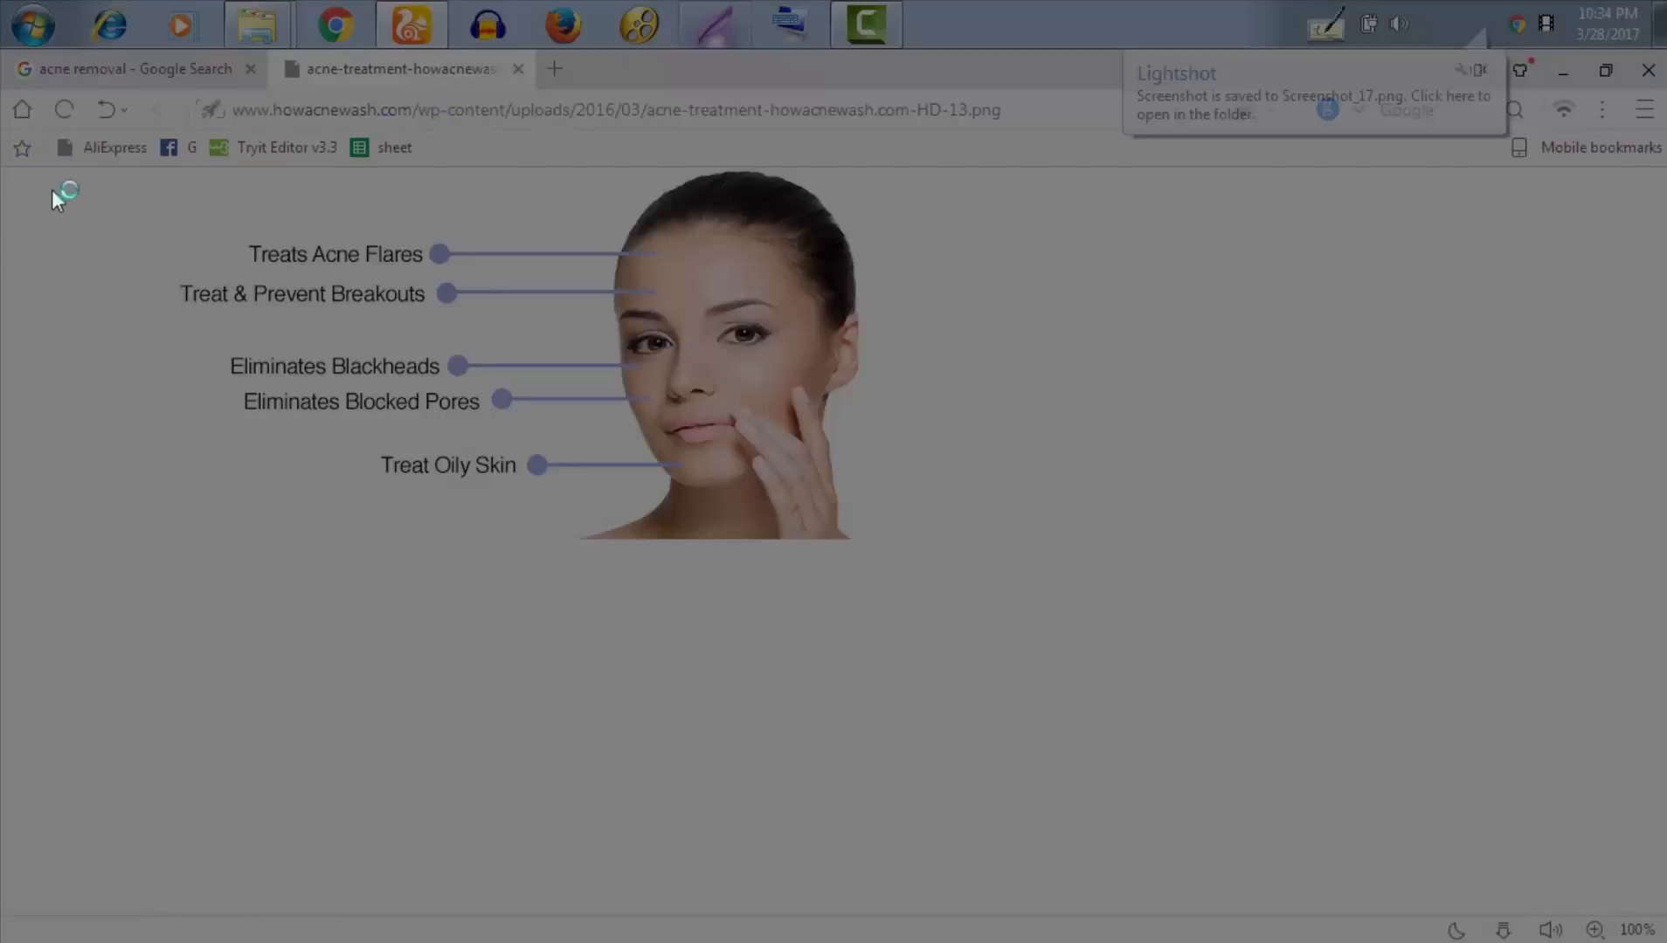
drag(19, 171, 887, 534)
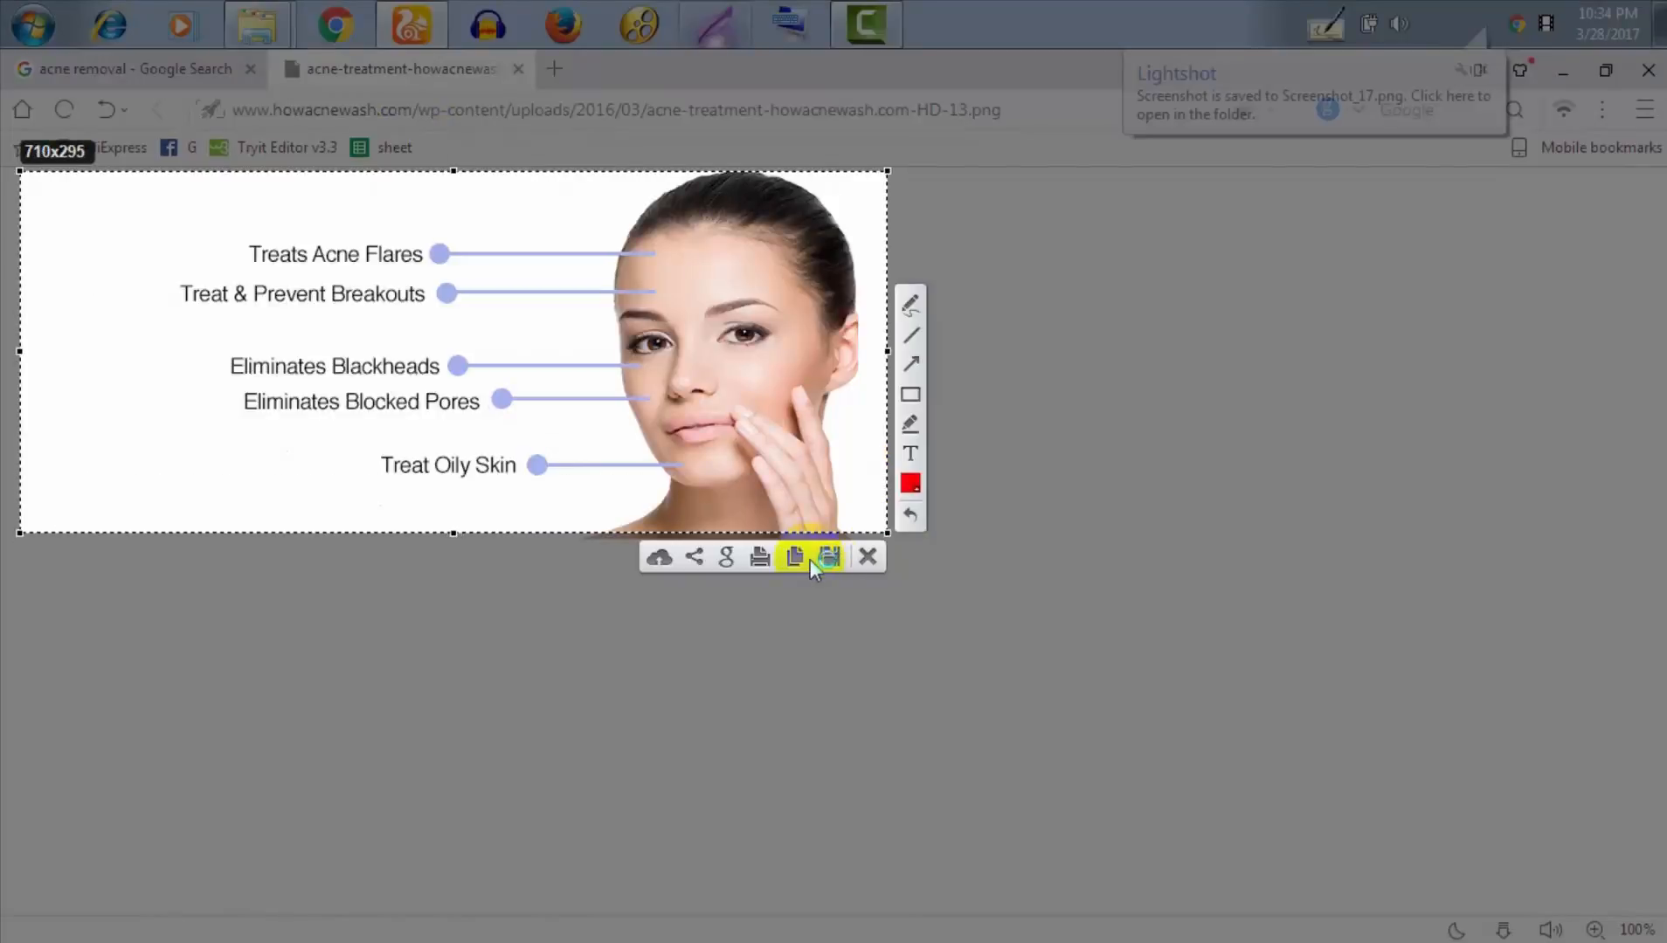
click(810, 556)
click(638, 510)
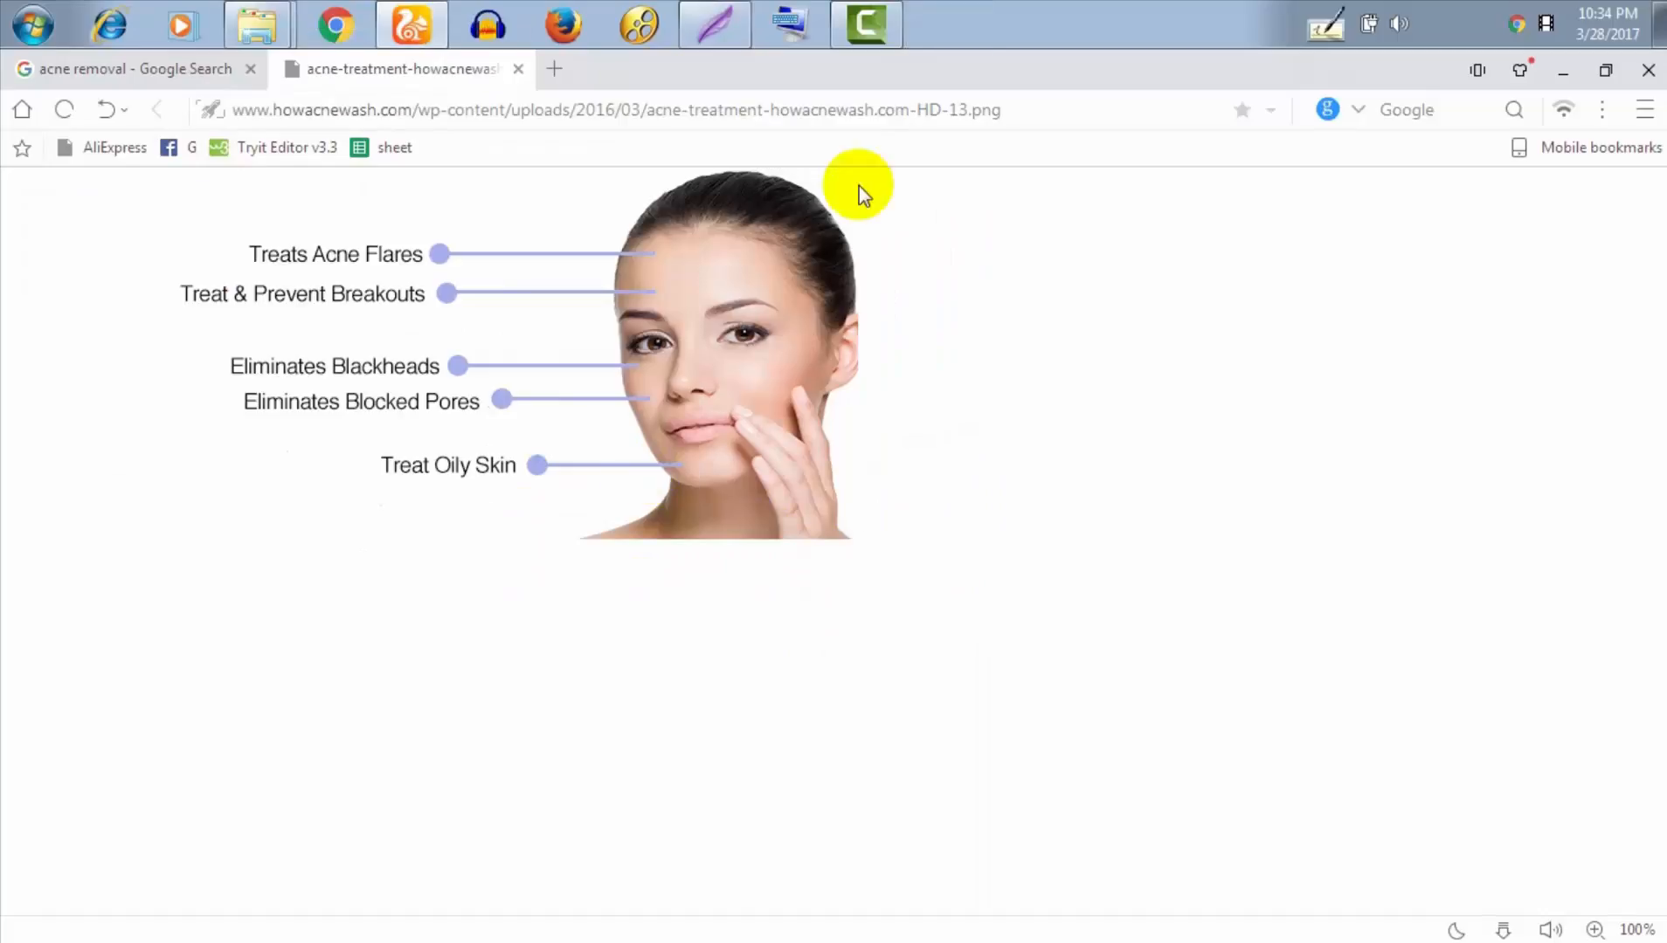
Close the labelled face image and open the "Lemon for Acne" picture from the Google results at full size
click(518, 69)
scroll(987, 481, up, 4)
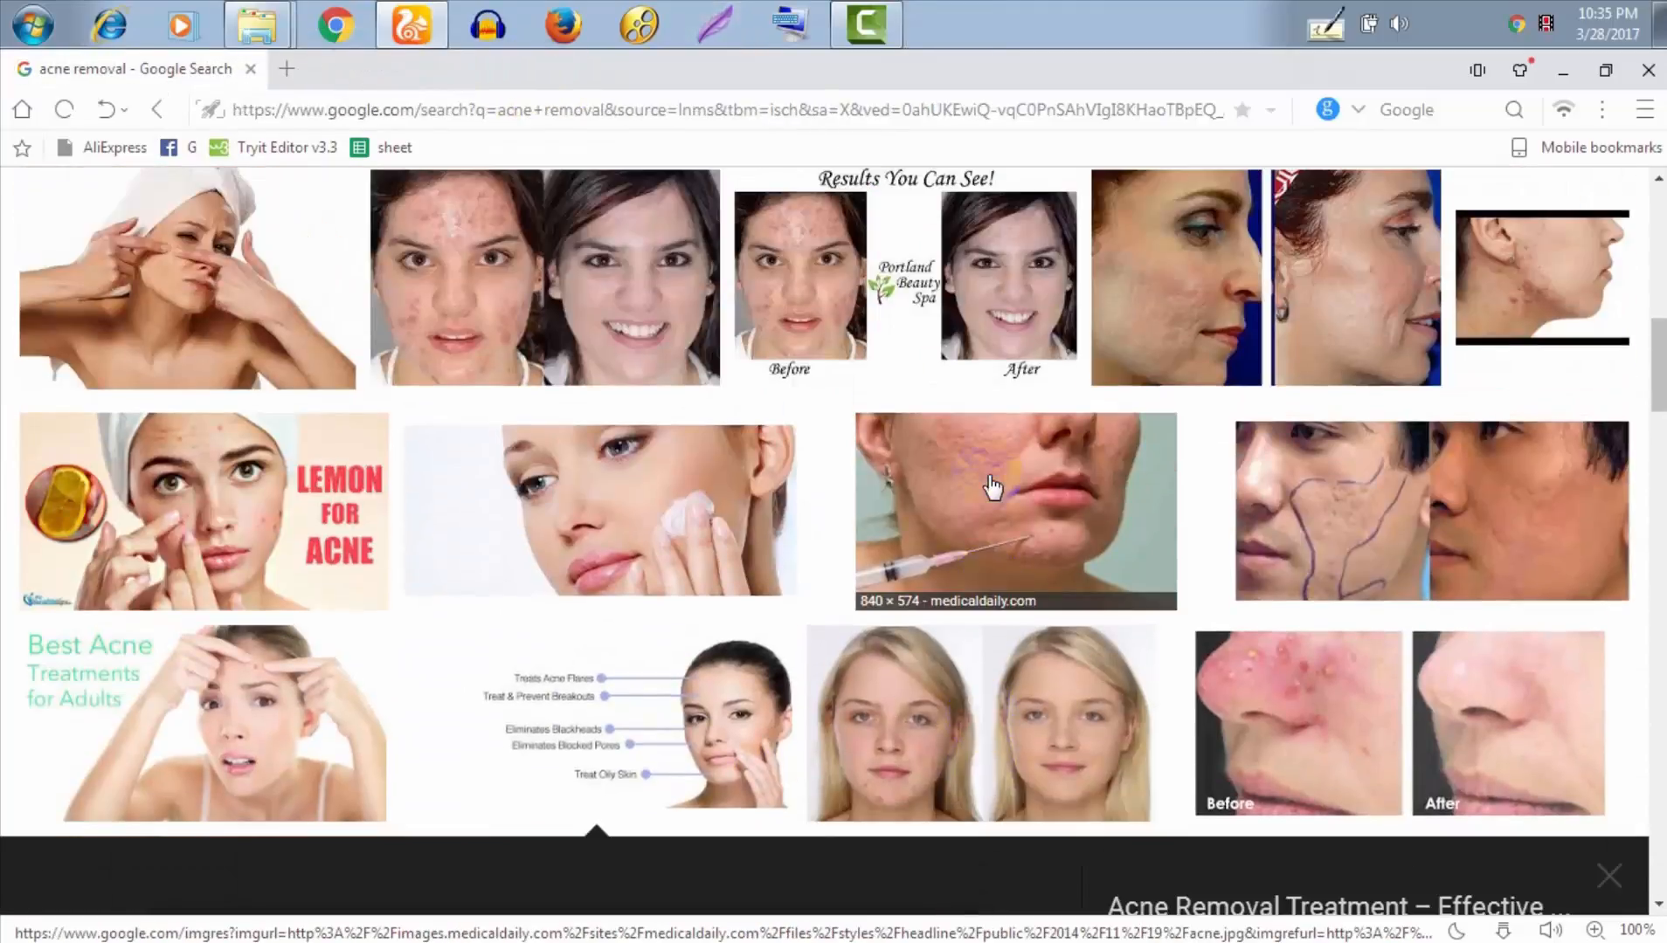
click(597, 470)
click(177, 276)
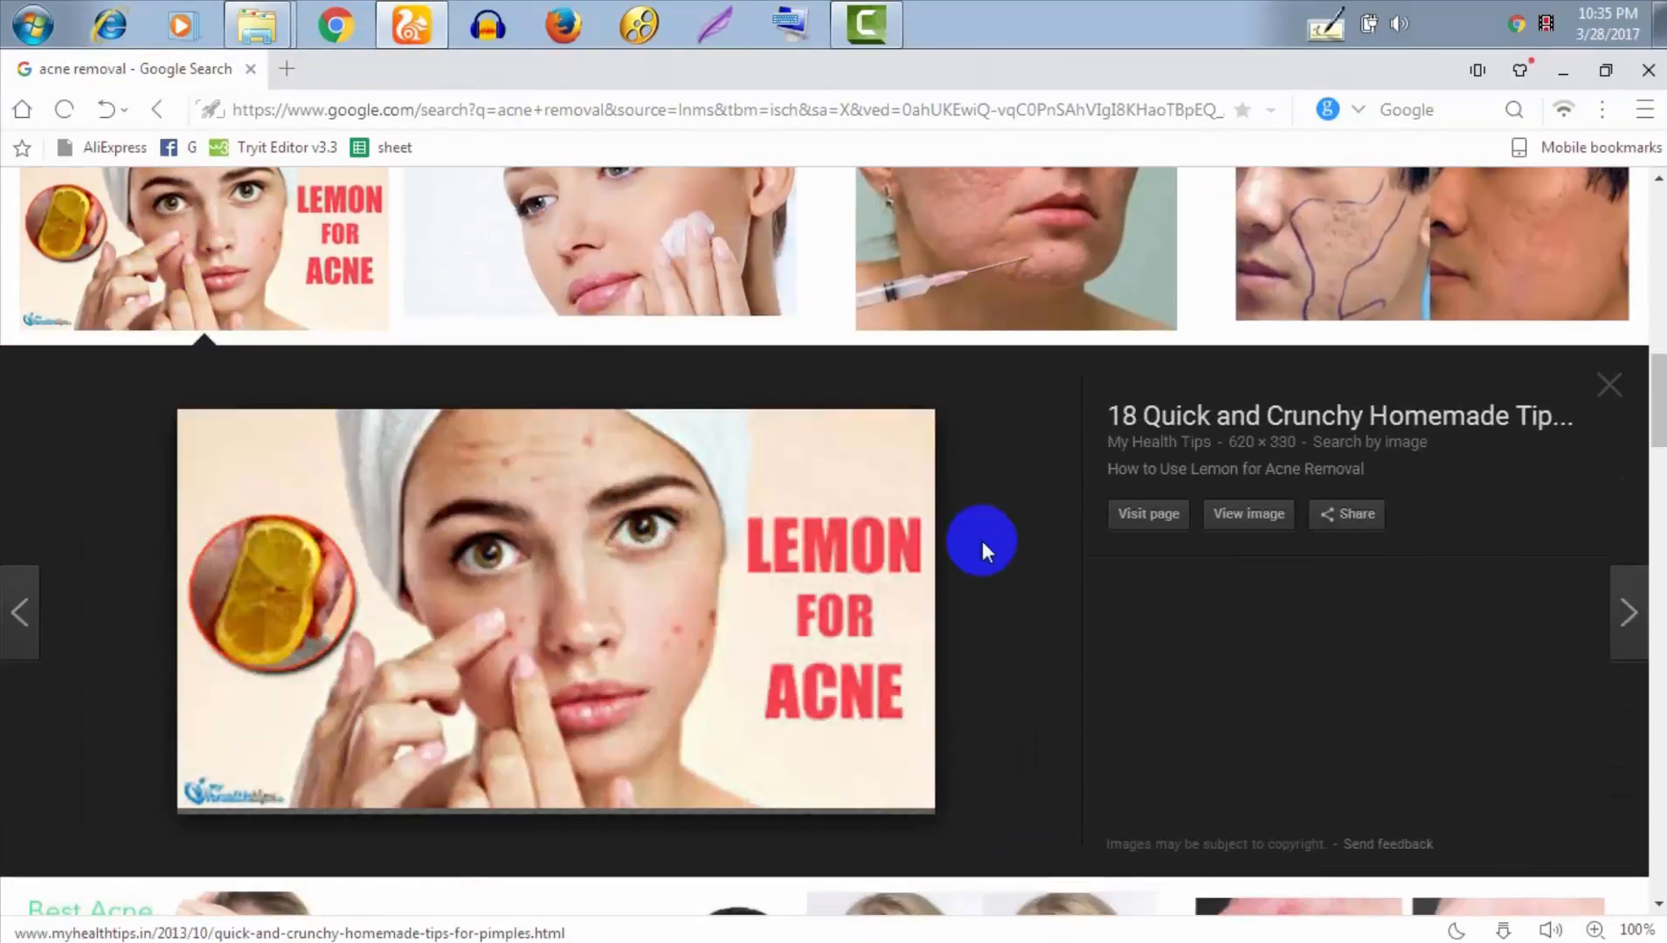
click(1221, 517)
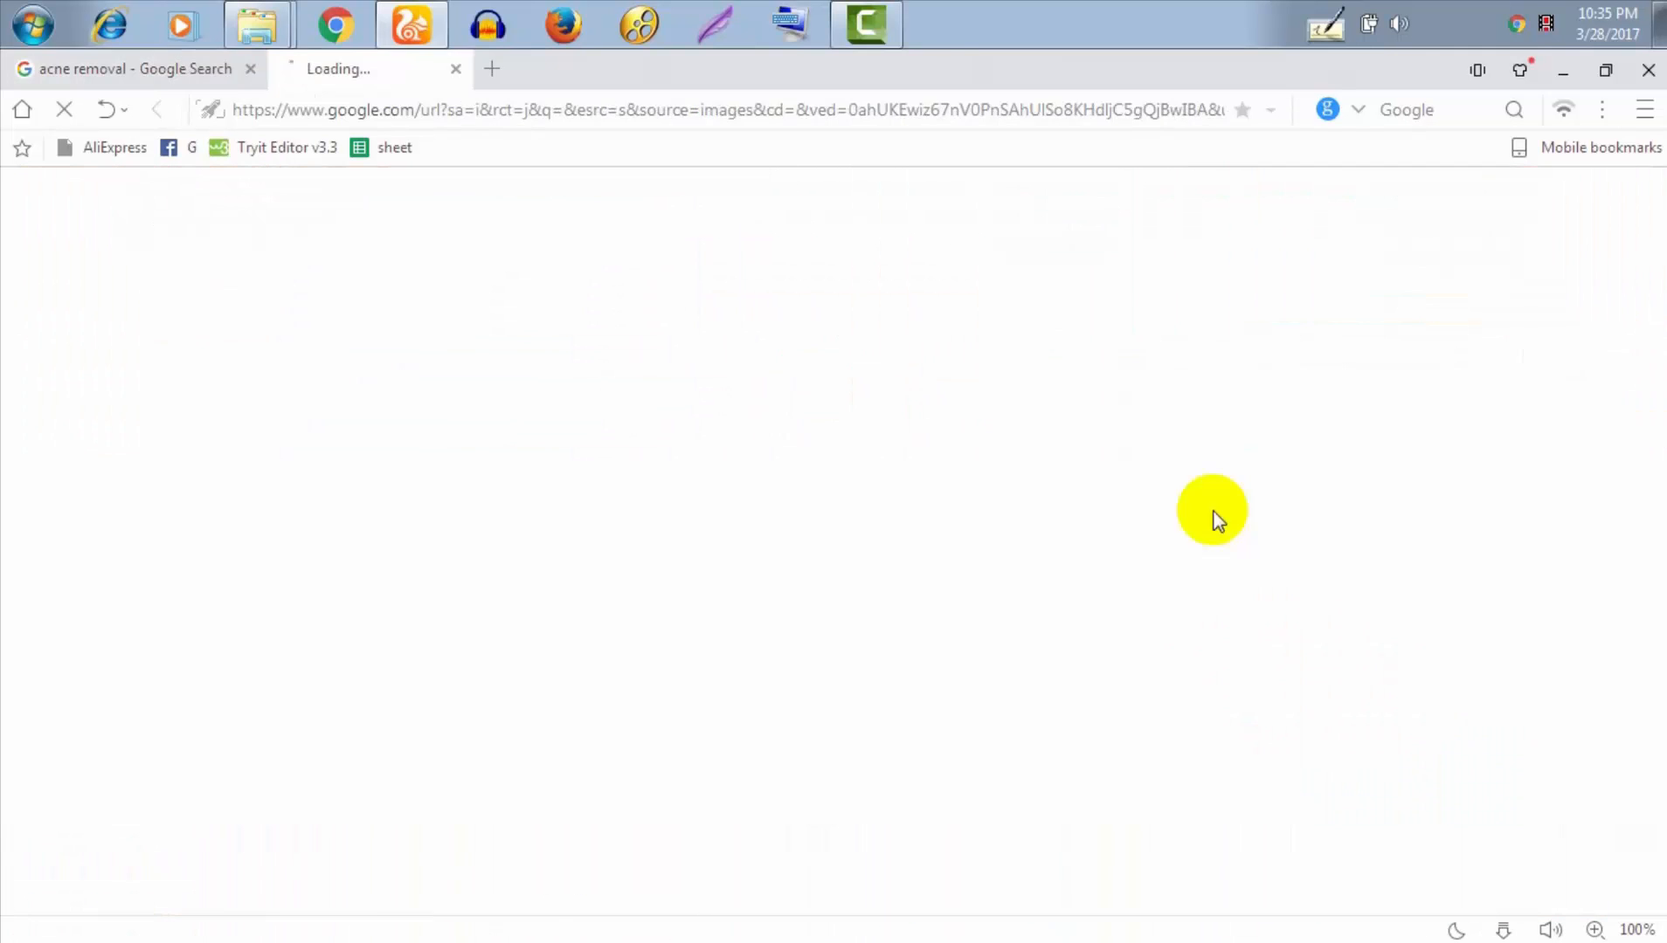
Return to the Google image results and preview the Desert Dermatology "Acne Treatment" picture of the face split down the middle
click(130, 69)
scroll(883, 855, down, 2)
scroll(883, 855, down, 8)
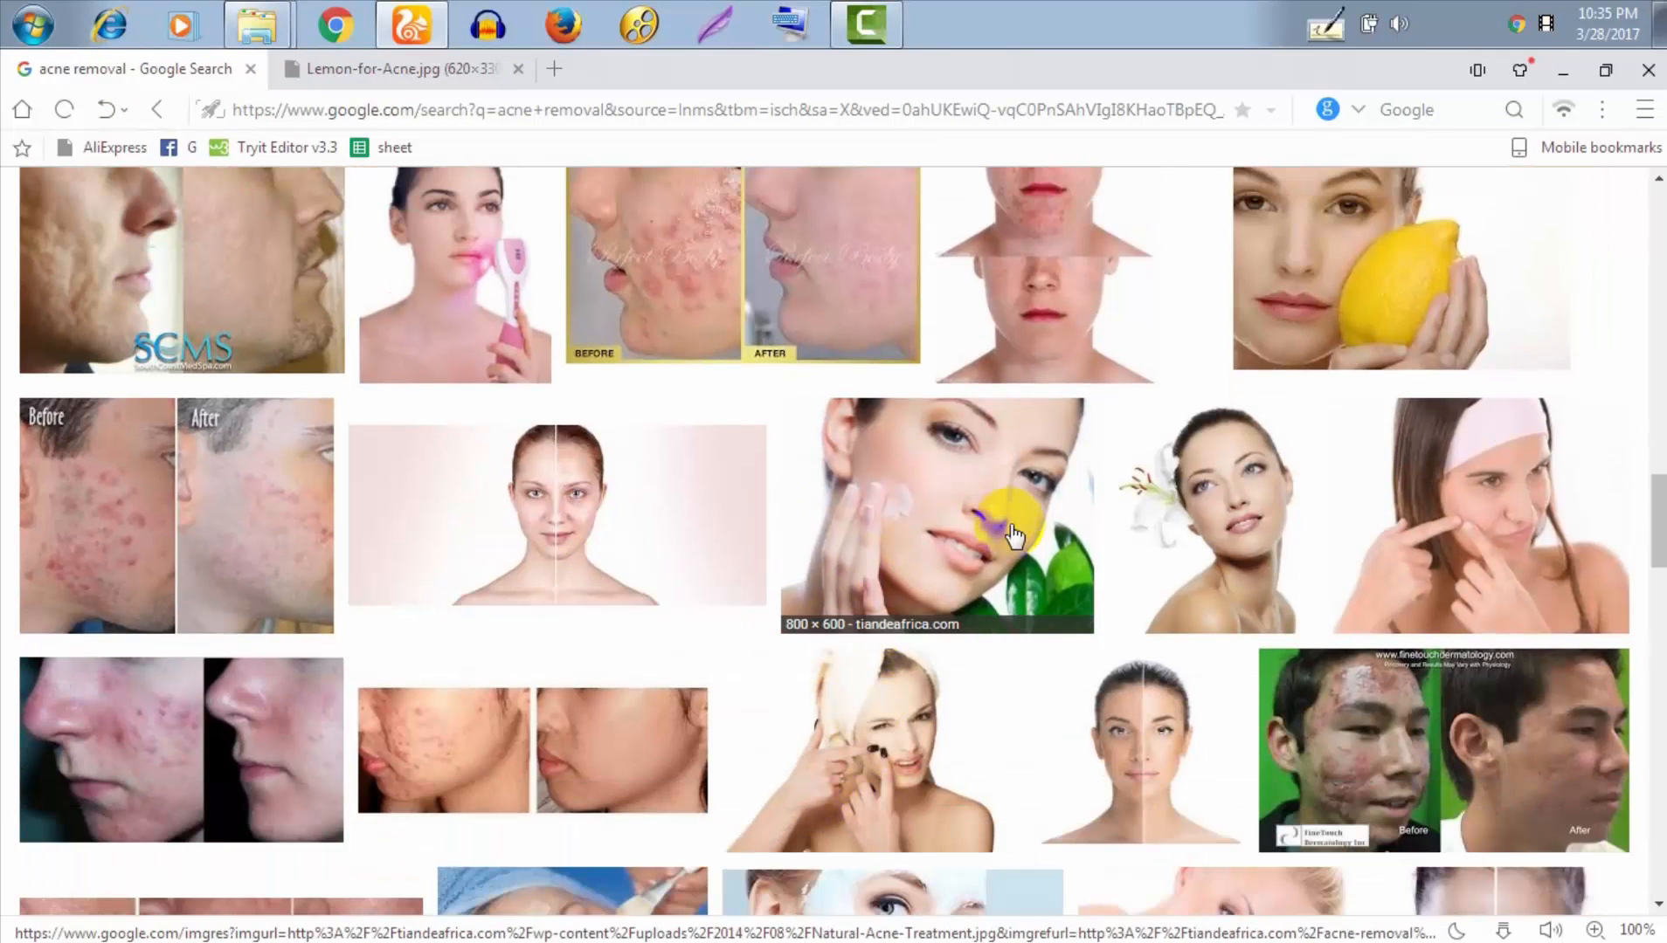
click(606, 525)
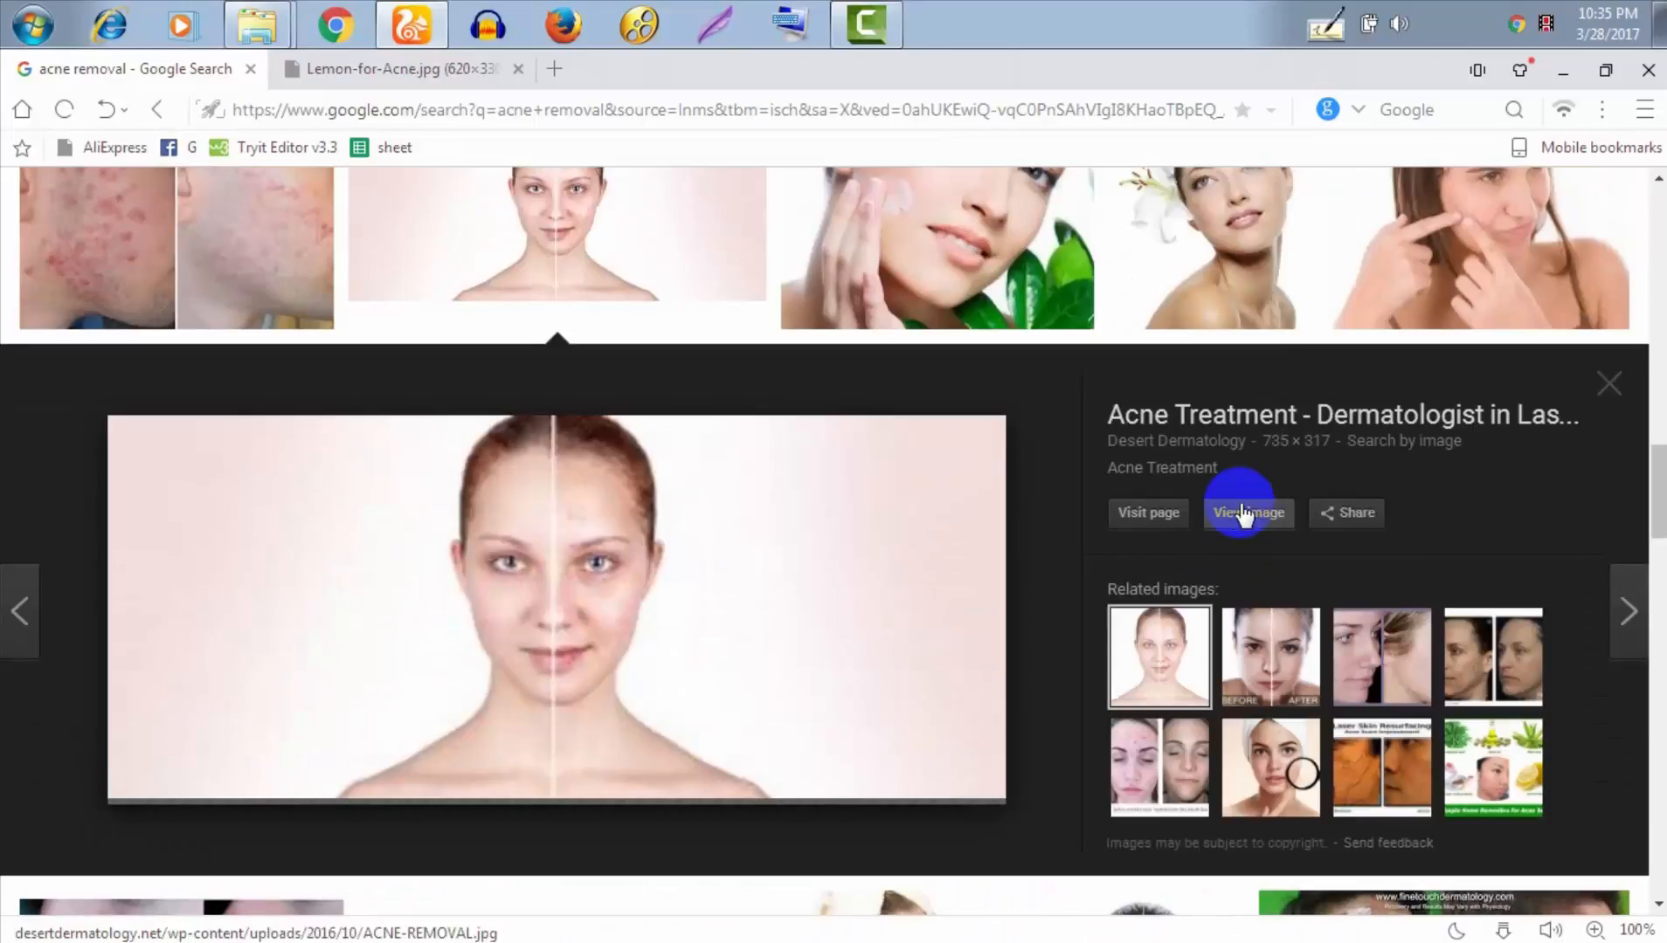
Capture the full-size Lemon for Acne picture with Lightshot and save it as a PNG in New folder (14)
click(404, 70)
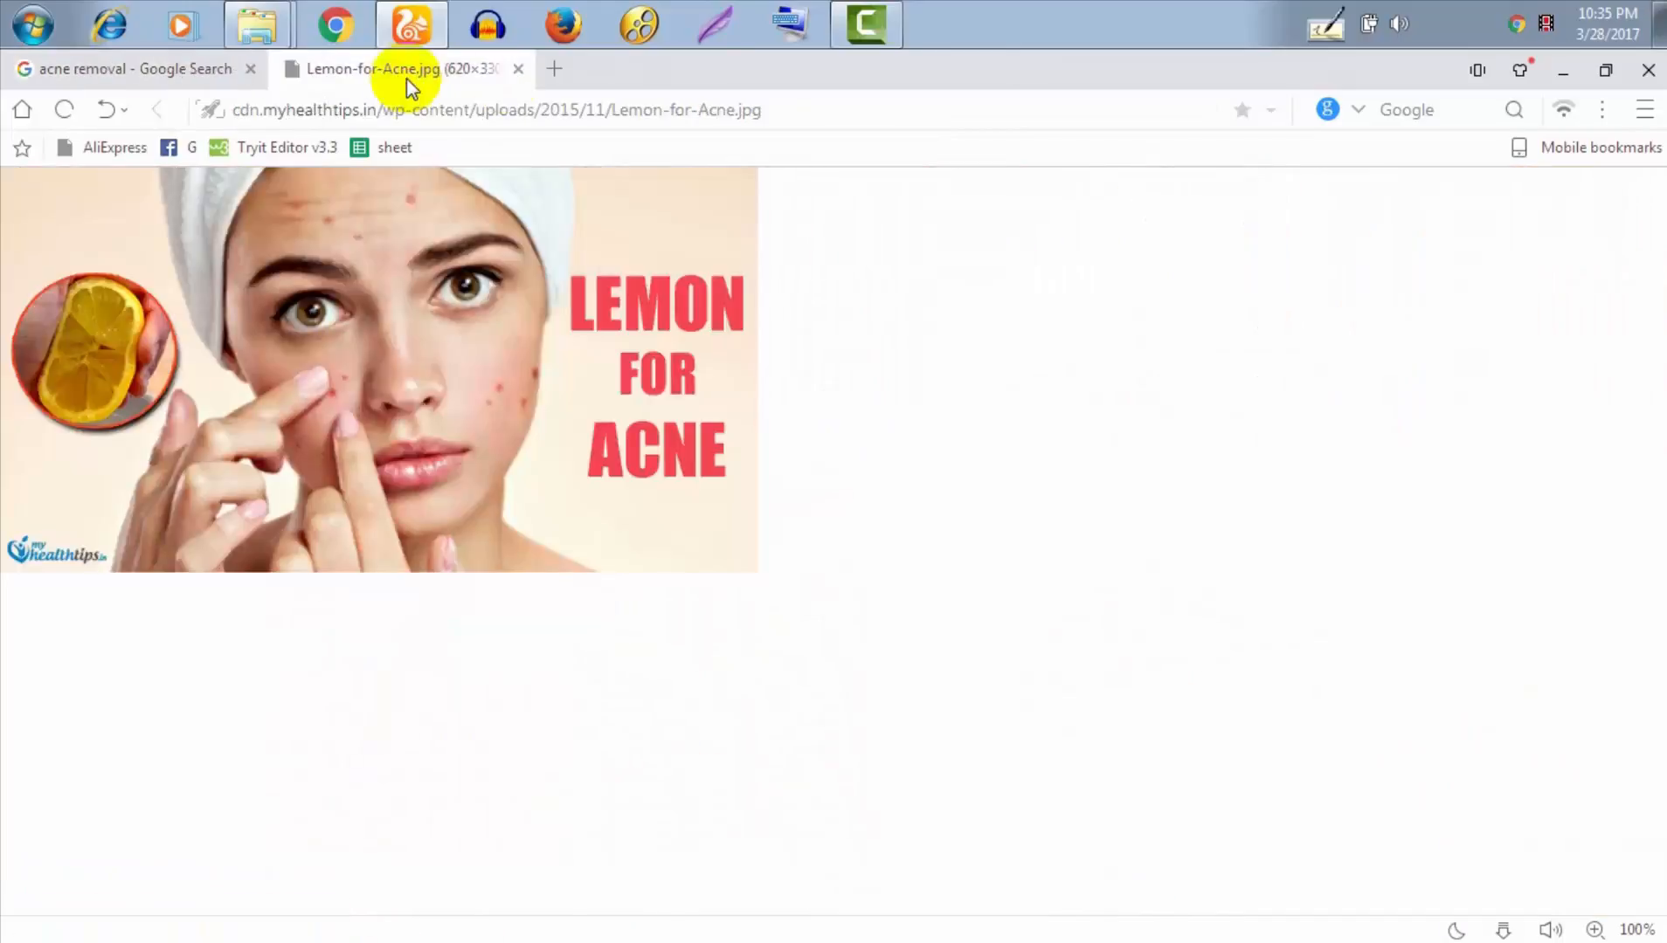
click(709, 26)
drag(4, 175, 750, 573)
click(694, 604)
click(634, 504)
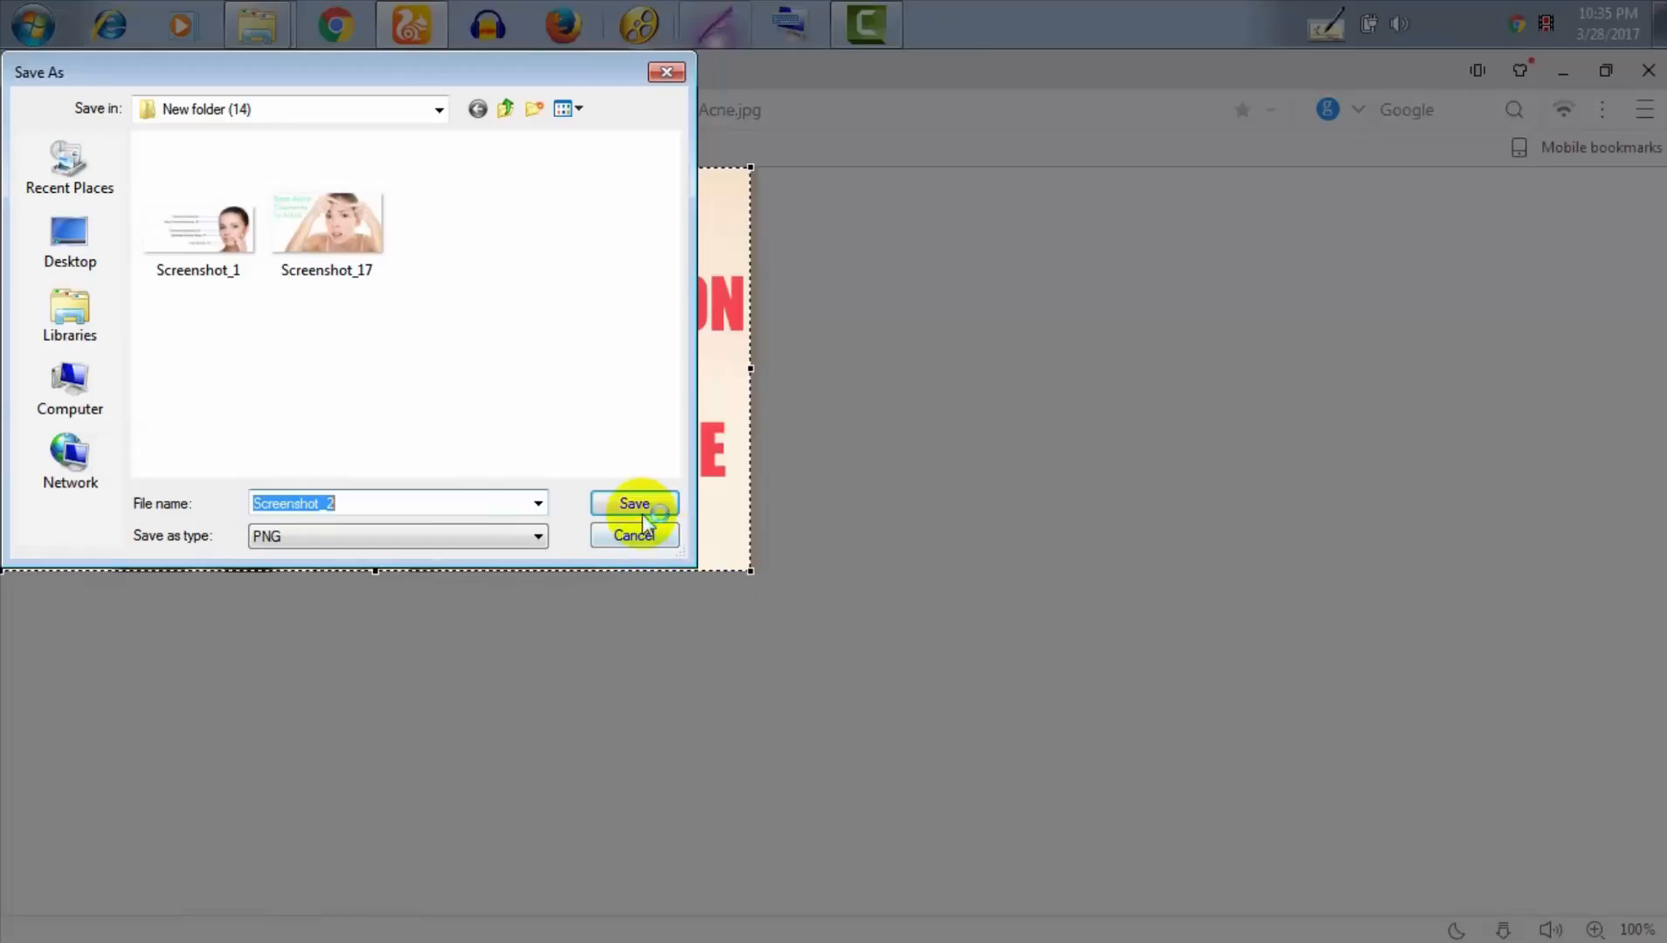
Close the Lemon for Acne image and open the previewed Desert Dermatology split-face picture at full size
click(529, 68)
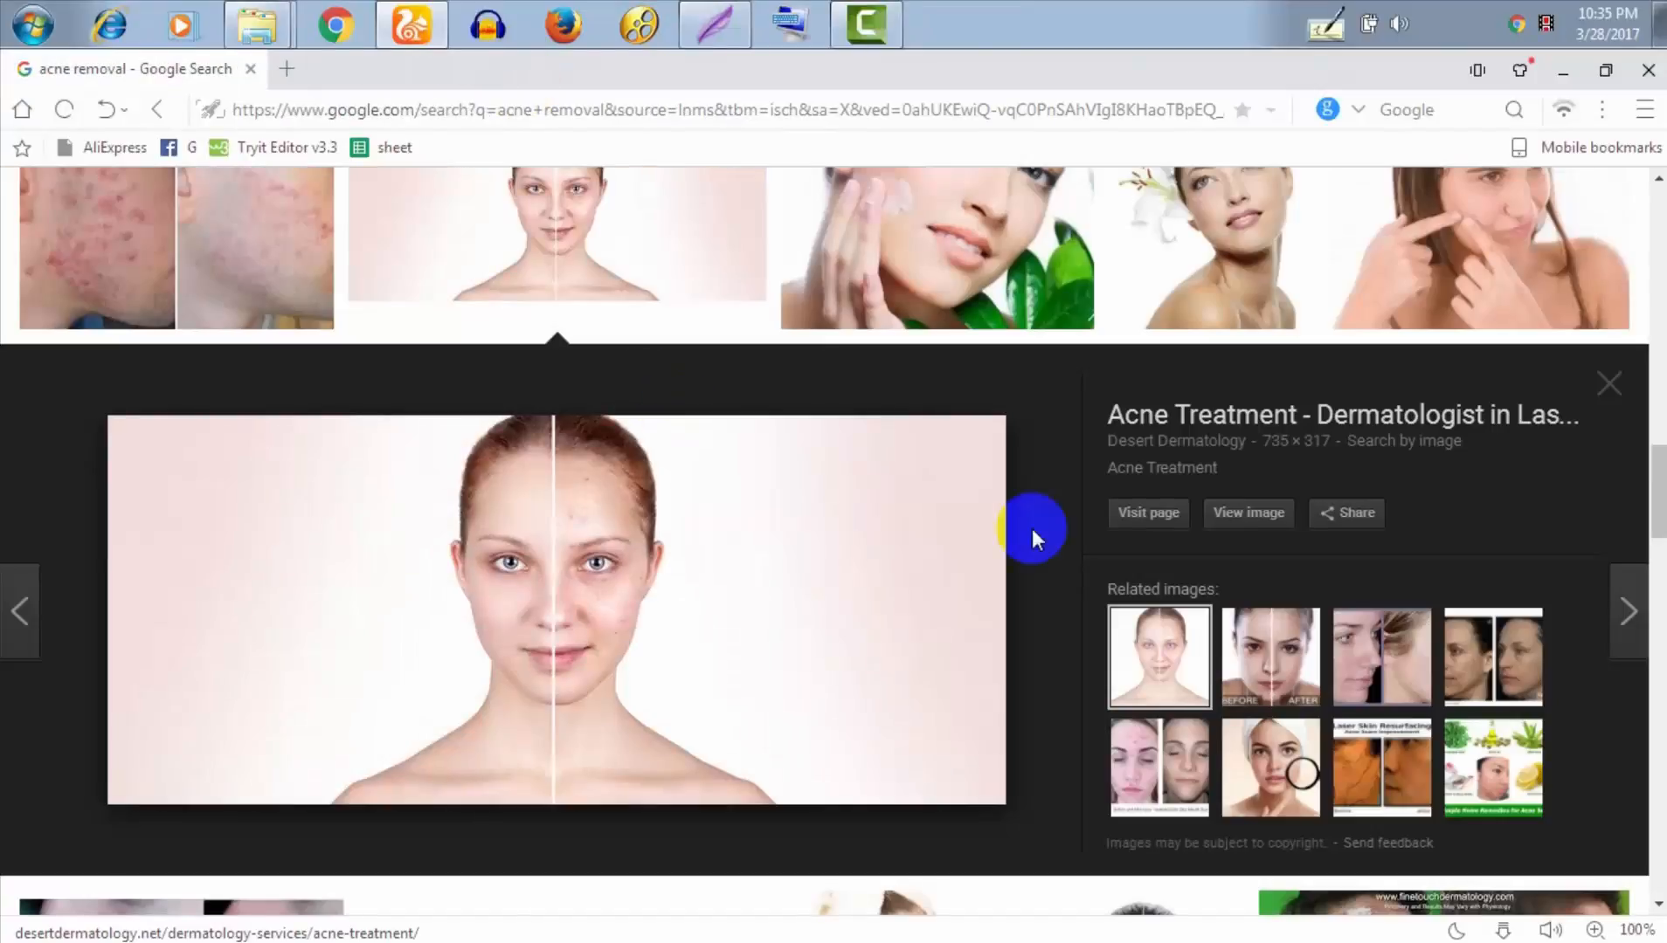
click(1233, 517)
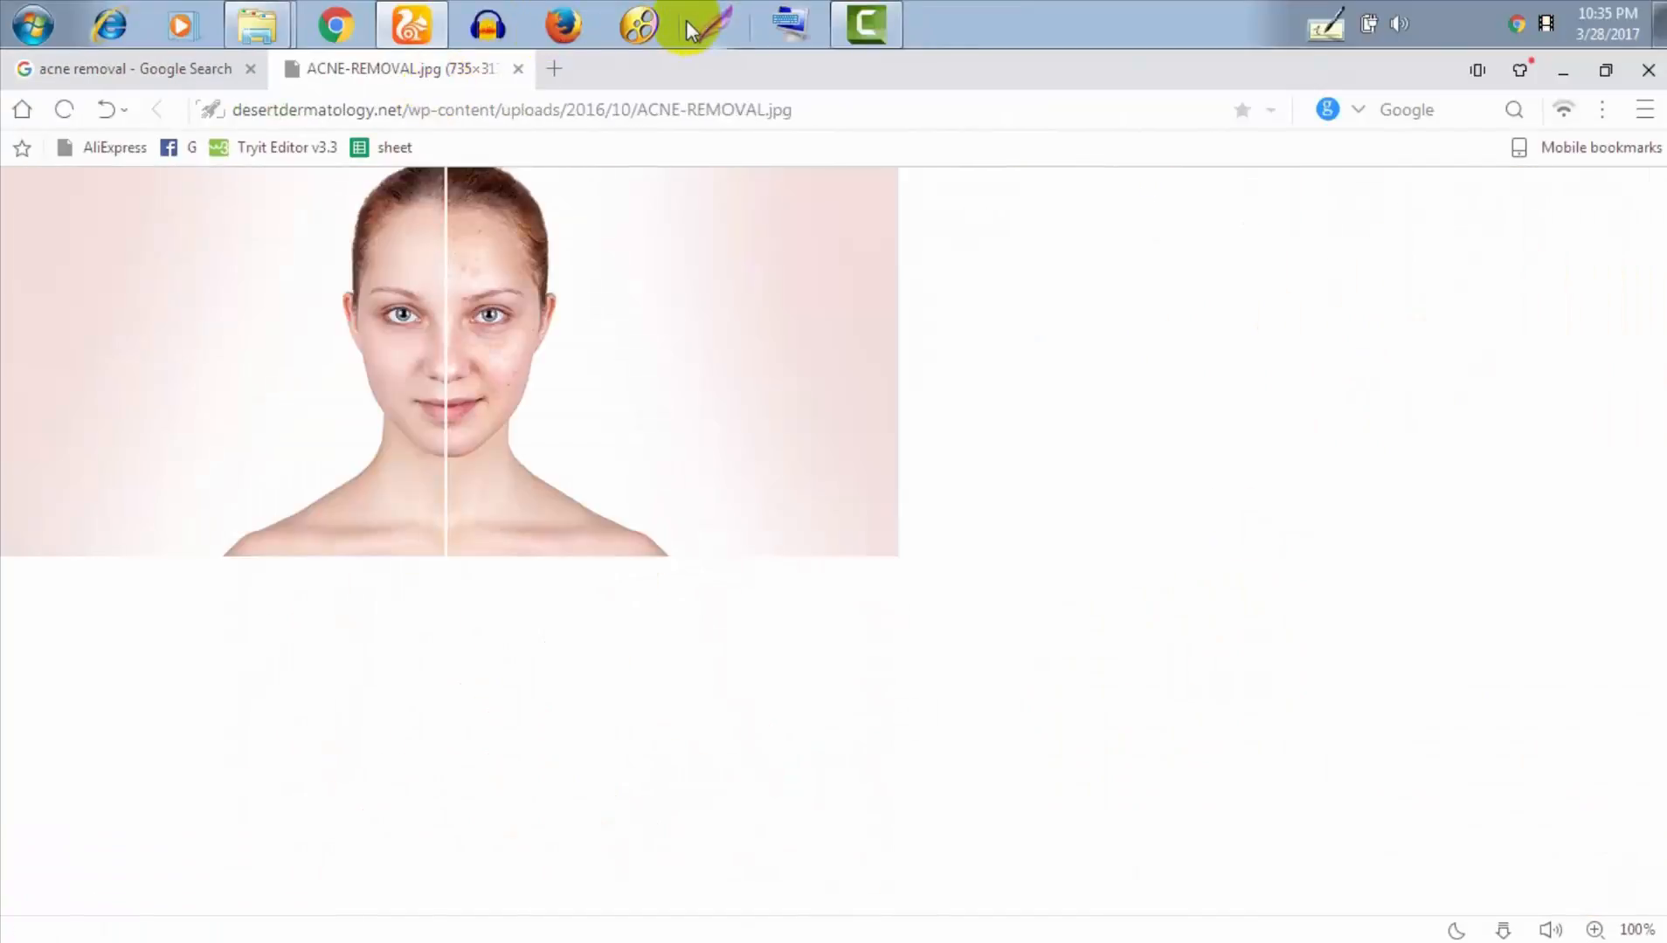
Capture the full-size Desert Dermatology split-face picture with Lightshot and save it as a PNG in New folder (14)
click(715, 24)
drag(2, 167, 873, 559)
click(816, 579)
click(616, 507)
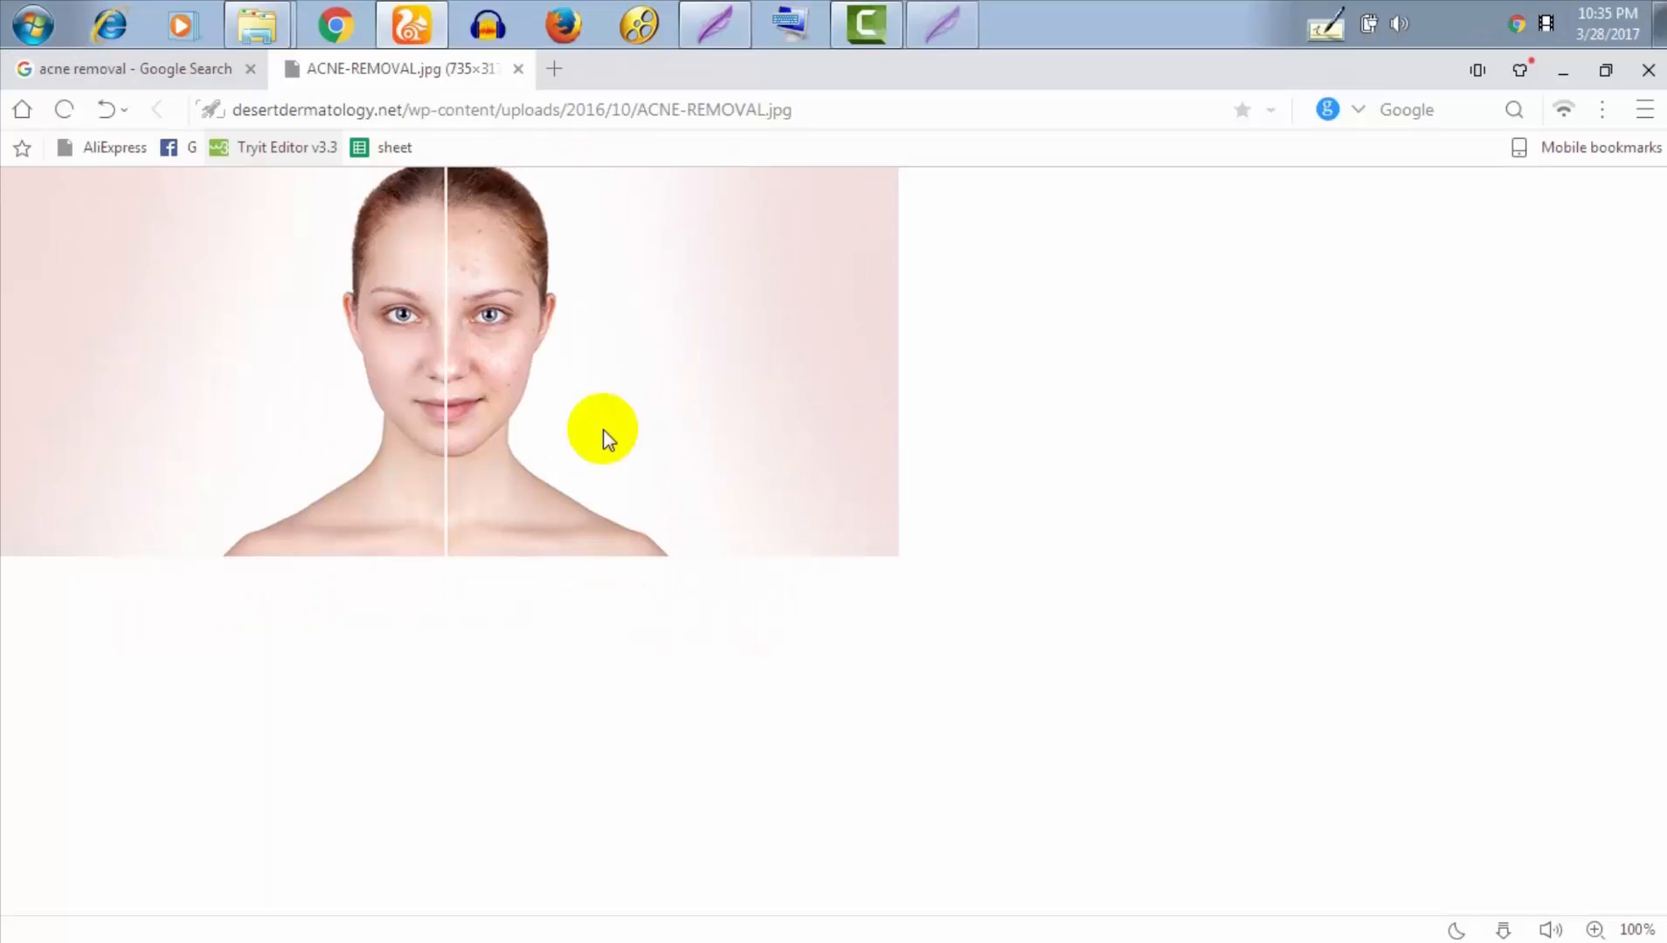
Close the split-face image and open the "Heal Acne in 24 hours" picture of the woman holding a lemon at full size
click(522, 69)
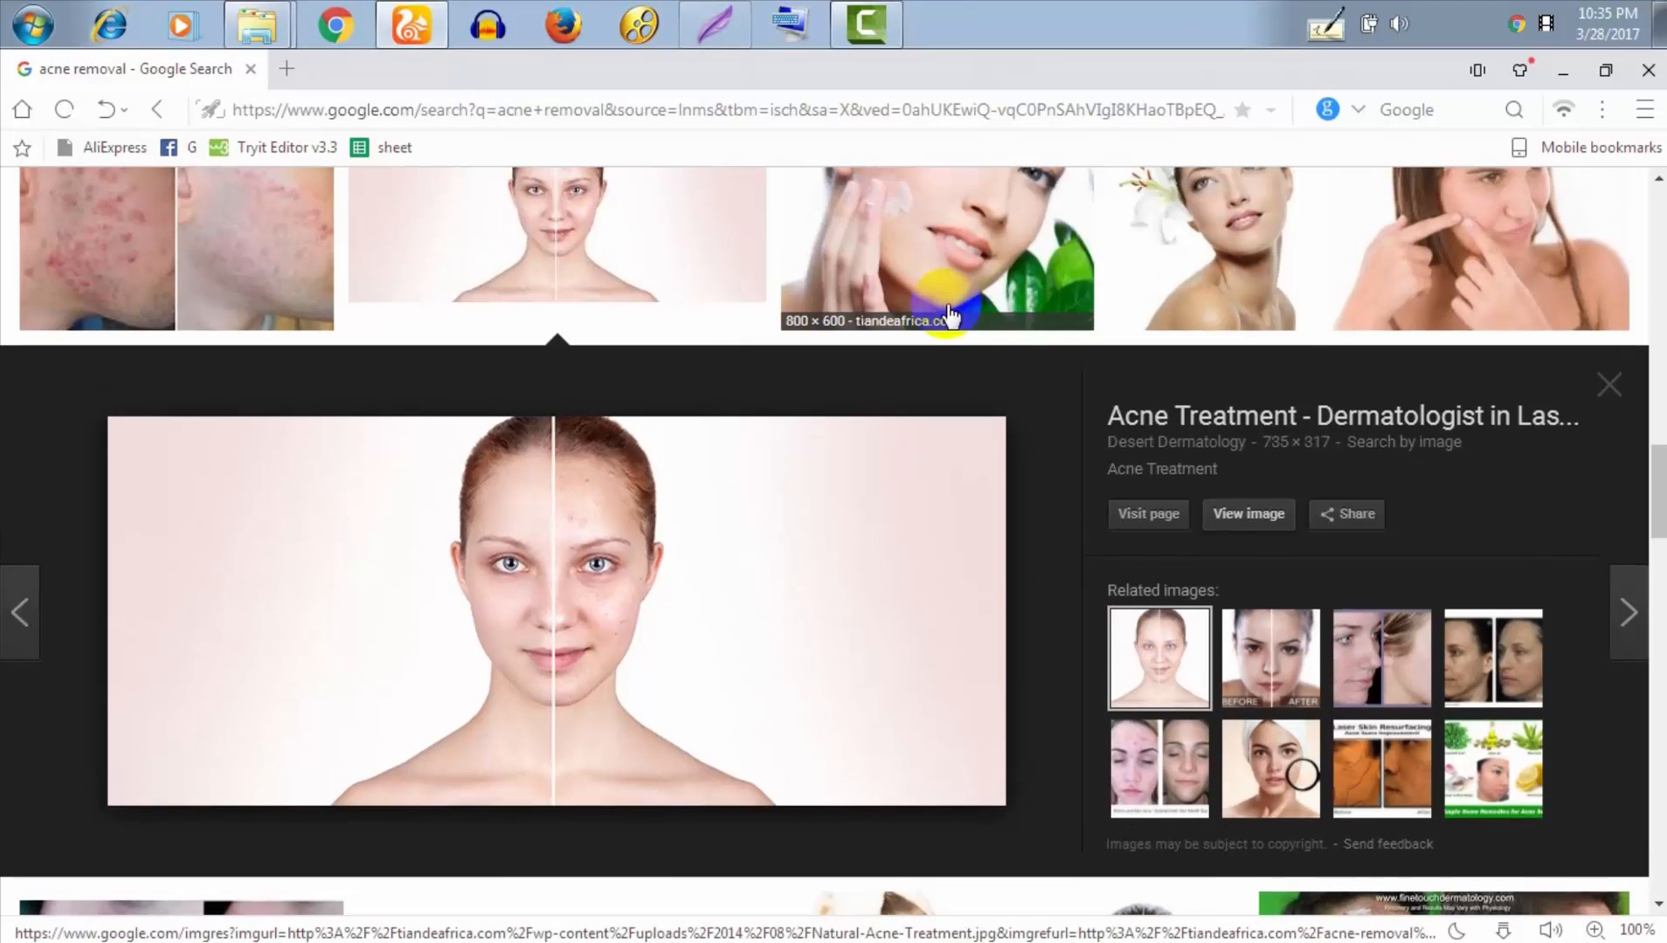
scroll(1042, 346, up, 5)
click(1361, 434)
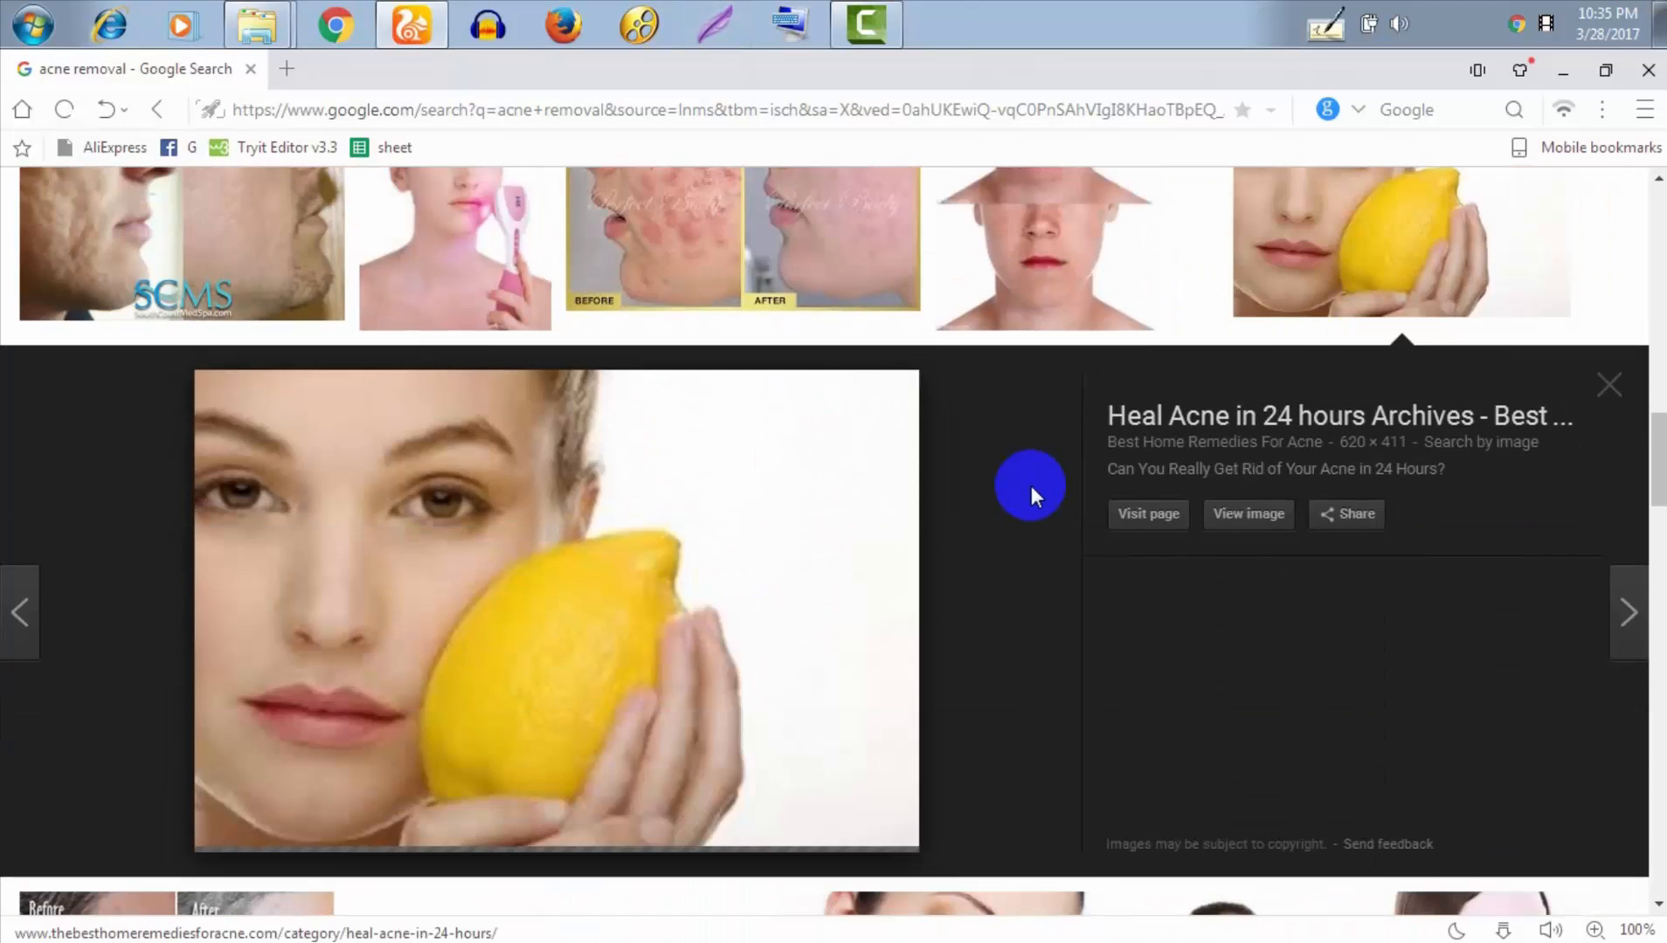
click(1252, 515)
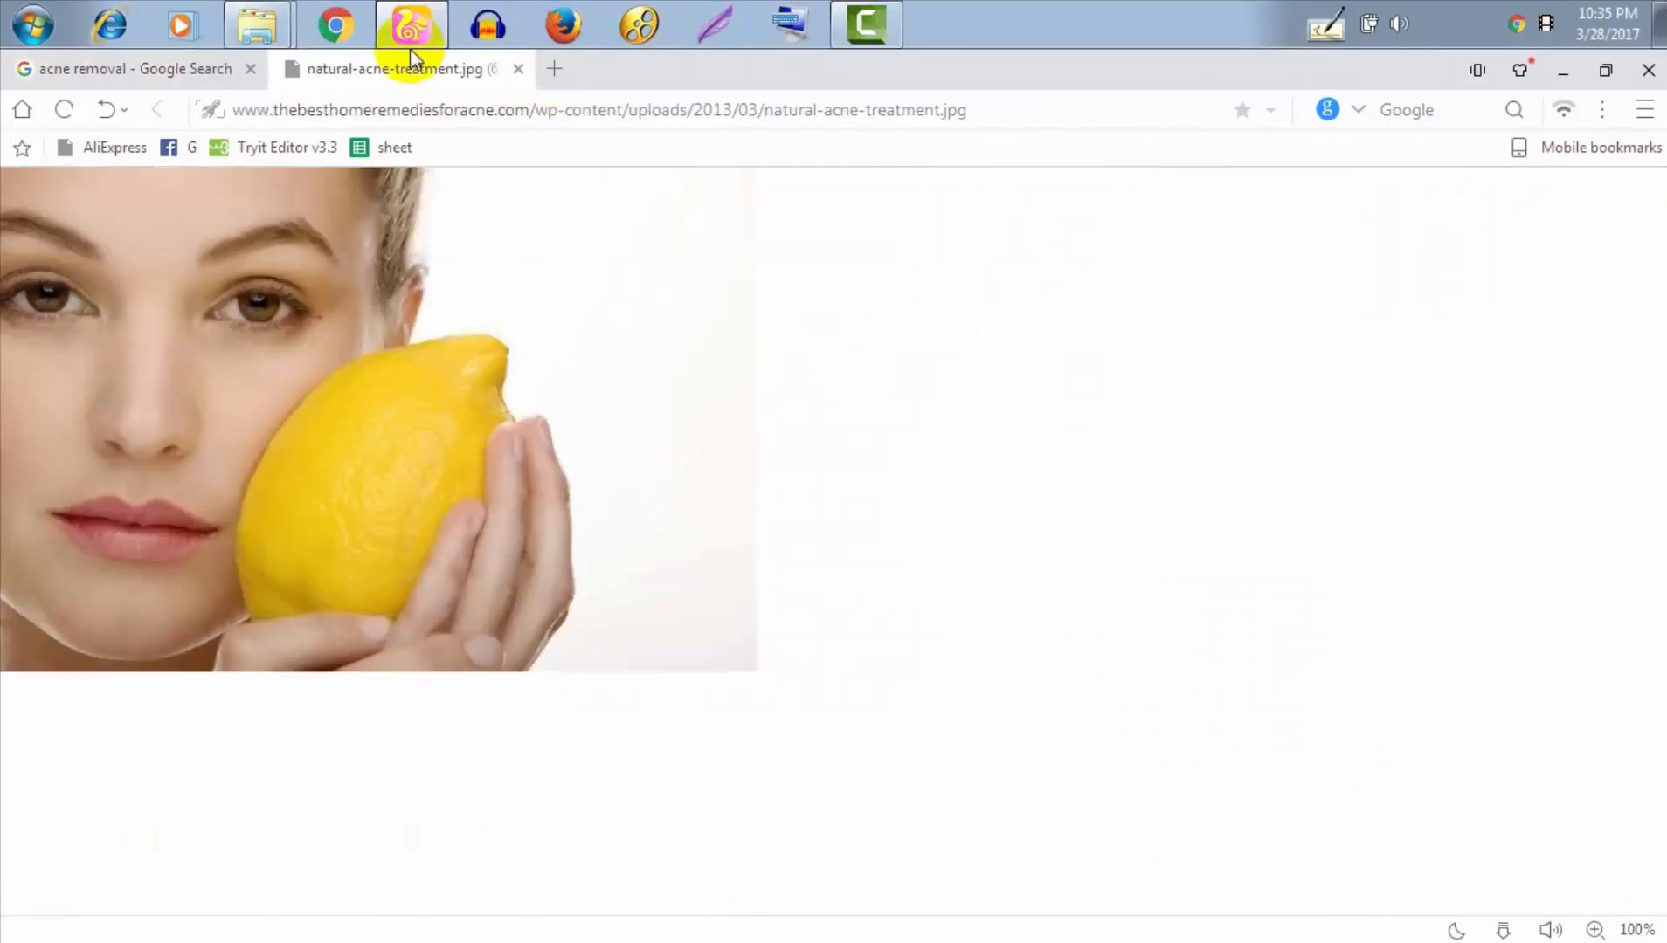
Capture the full-size picture of the woman with the lemon using Lightshot and save it as Screenshot_4 in PNG format in New folder (14)
click(639, 24)
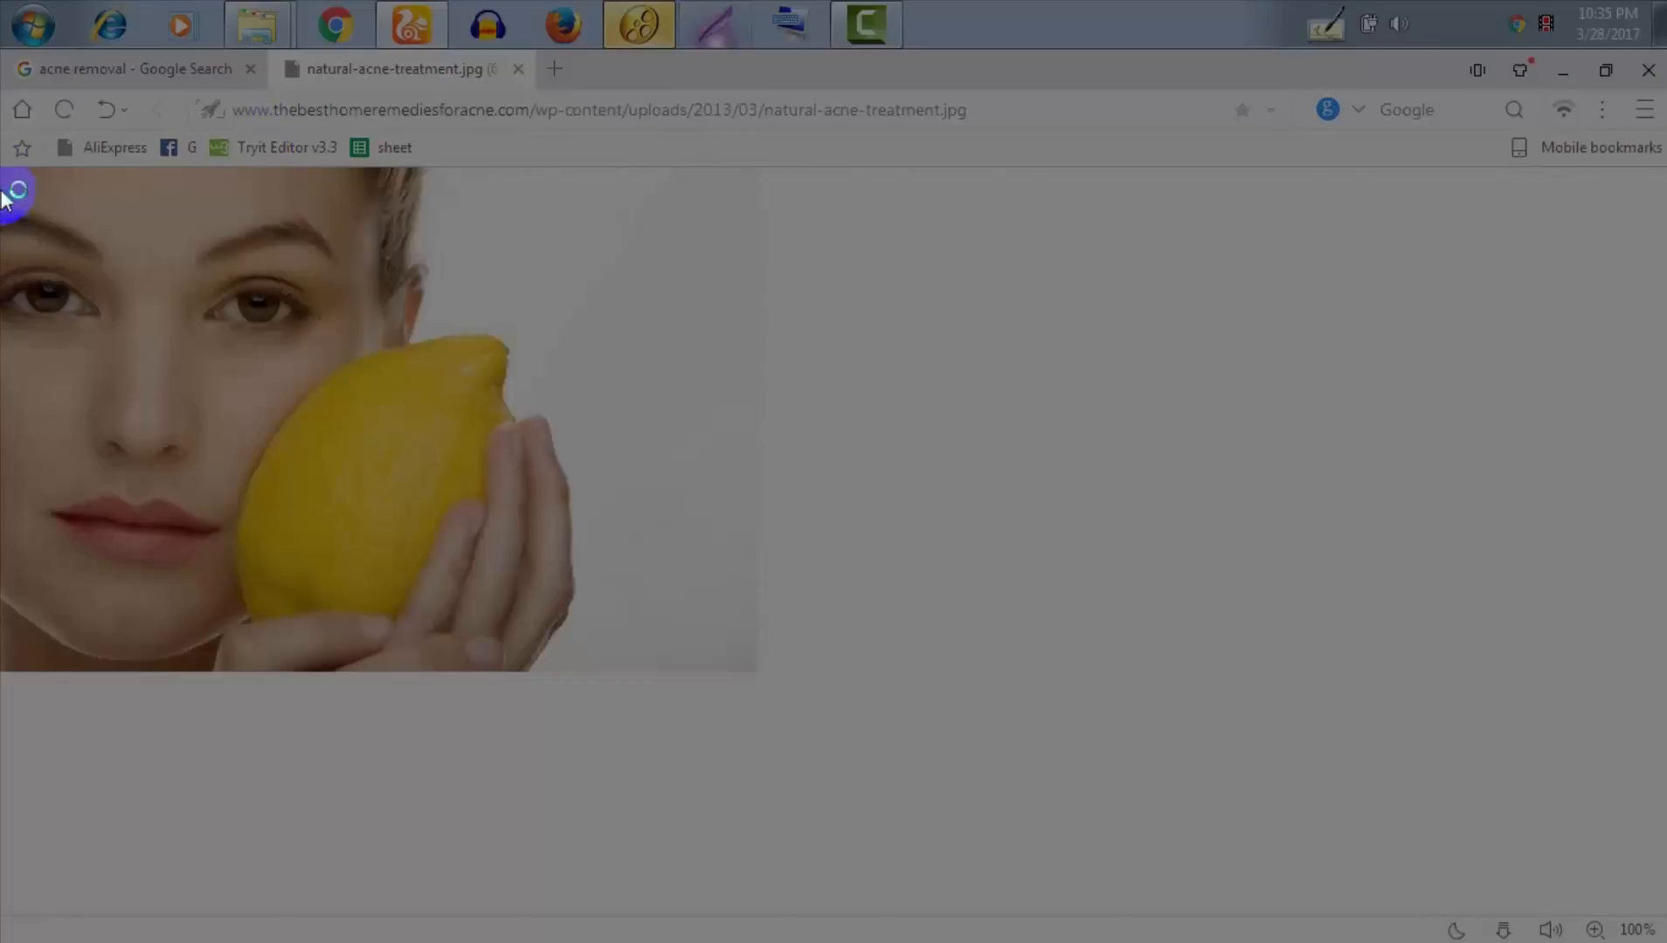
drag(1, 171, 738, 645)
click(680, 669)
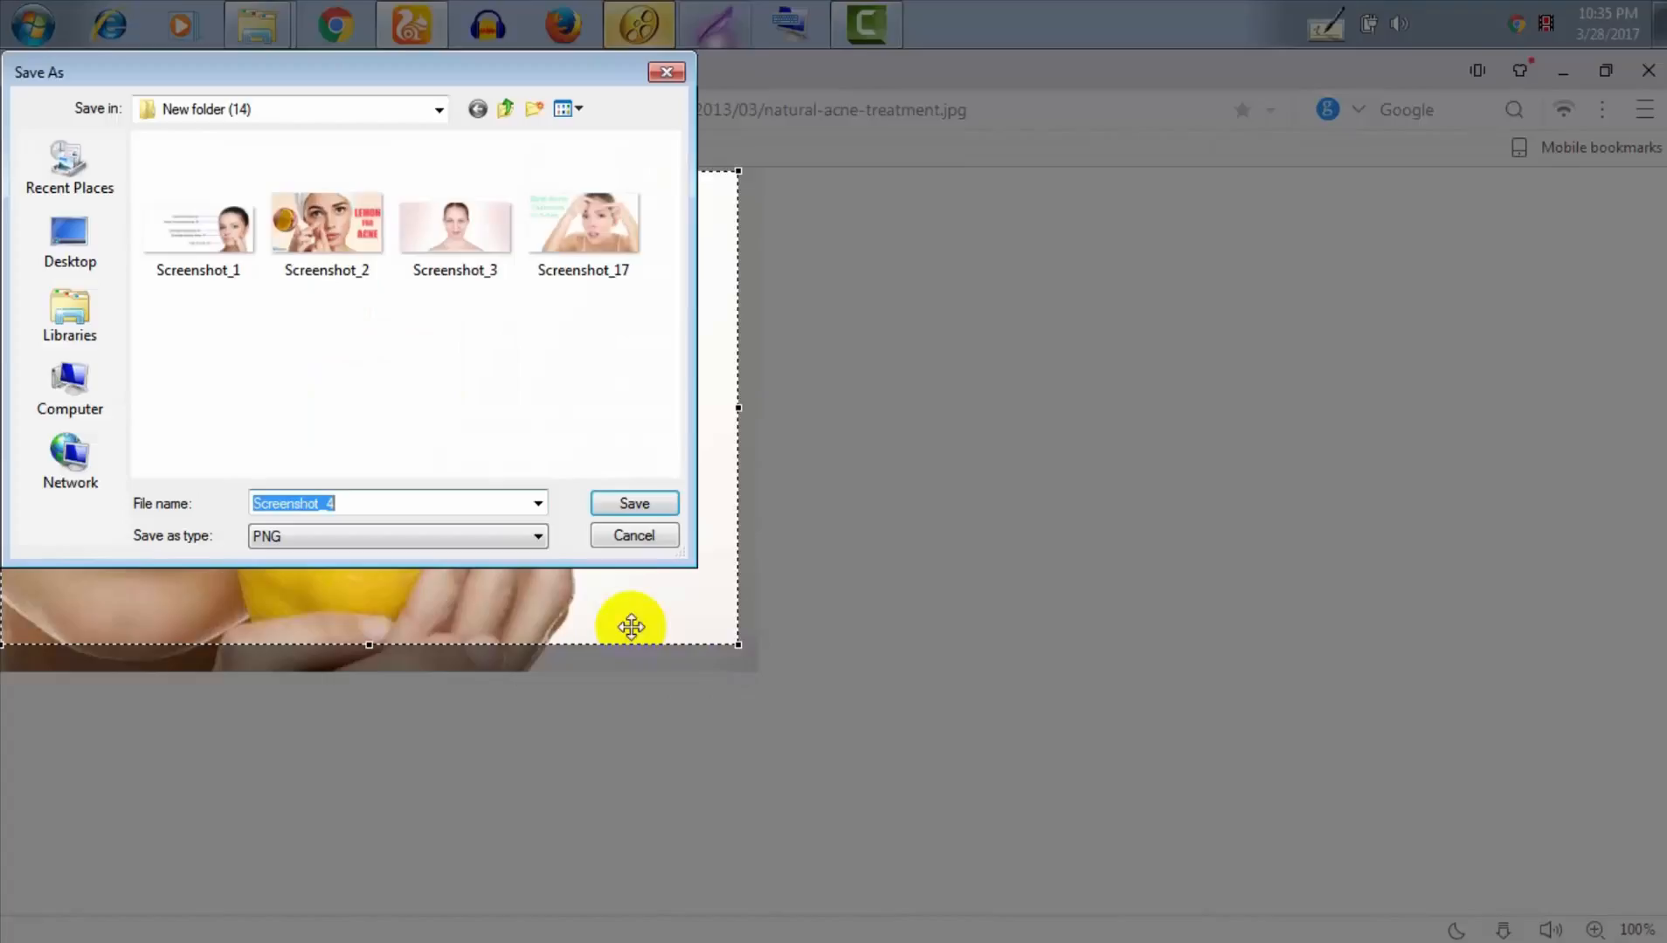
click(635, 500)
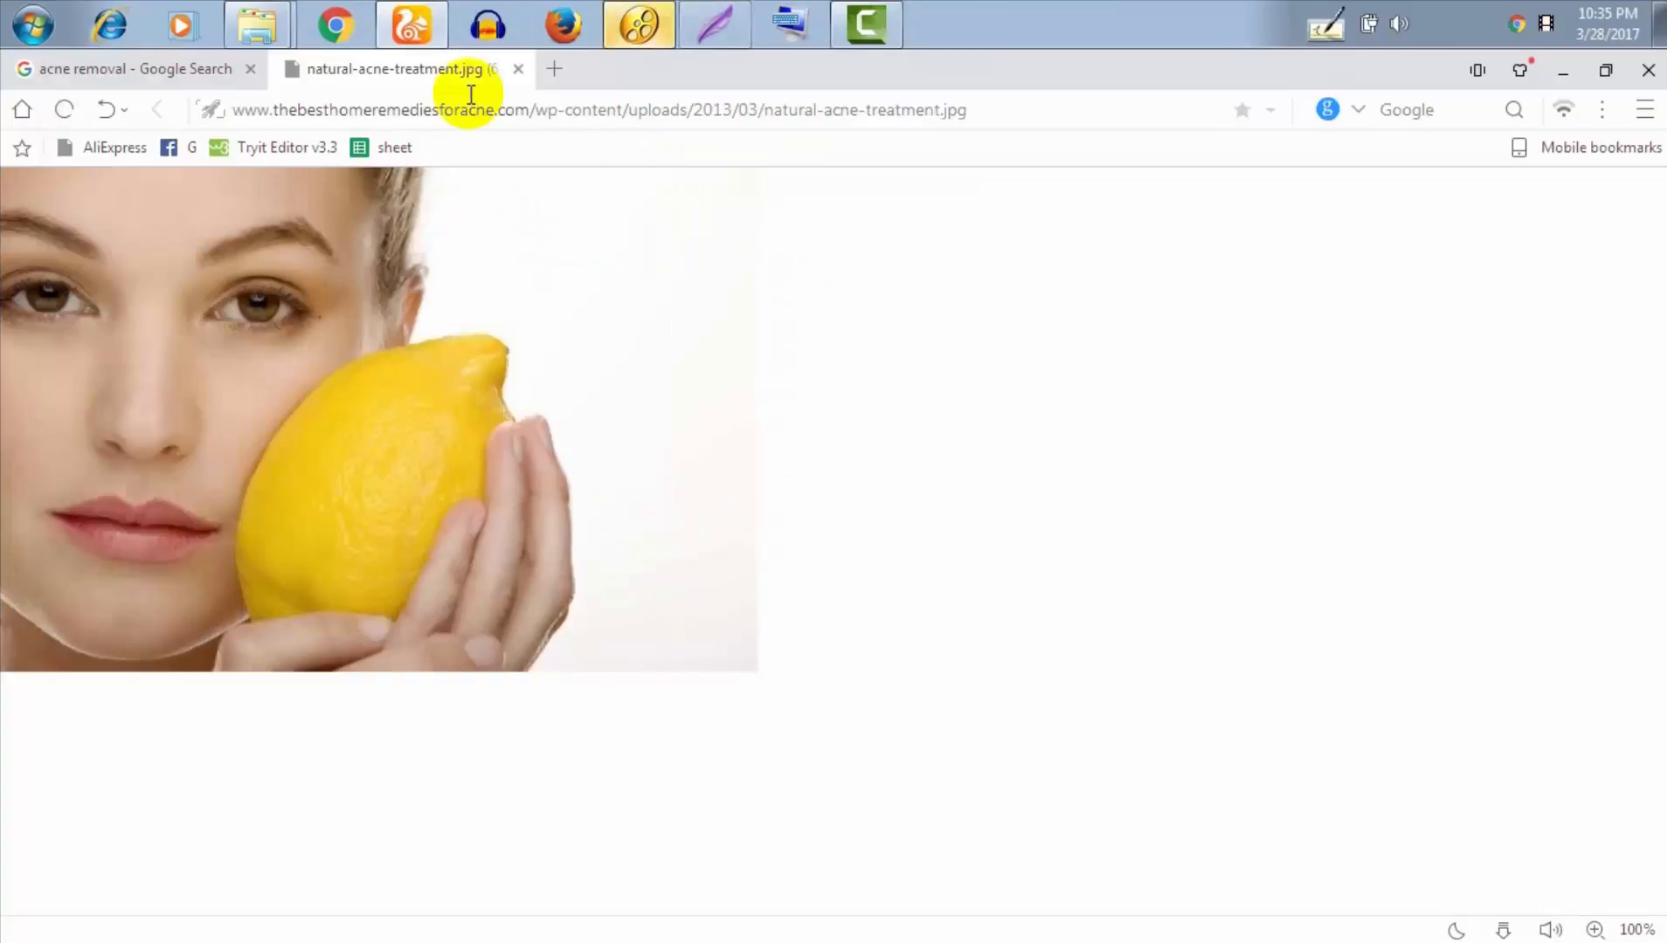
Close the lemon image and the ProShow Gold window, and open New folder (14) on the Desktop
click(521, 69)
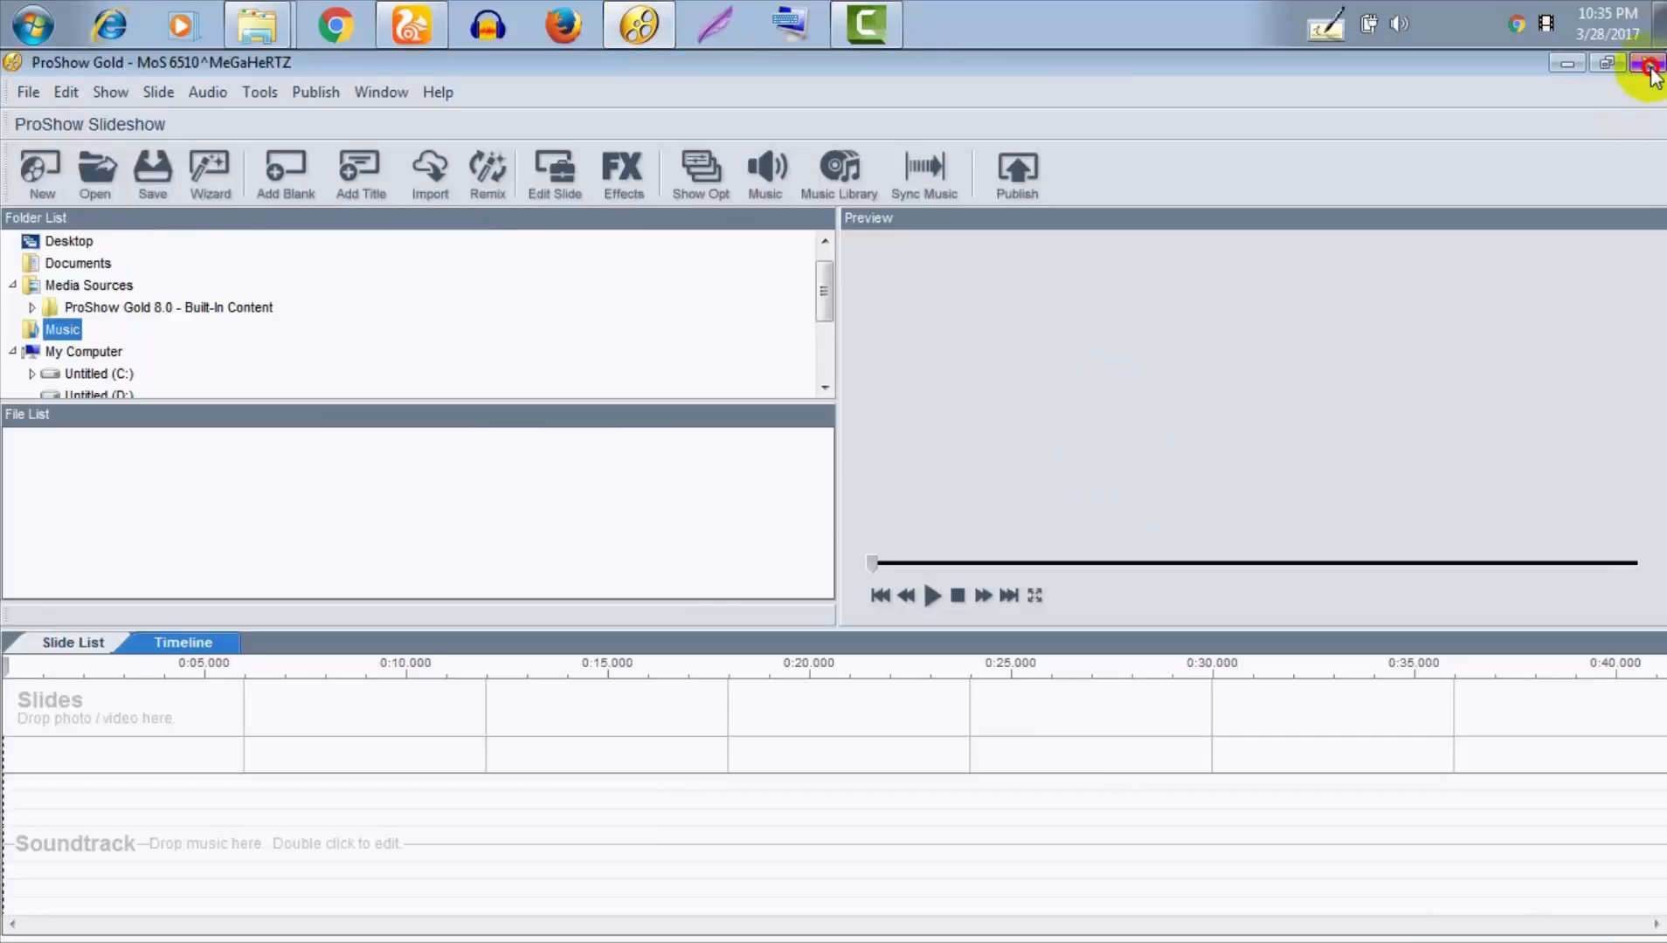
click(1647, 68)
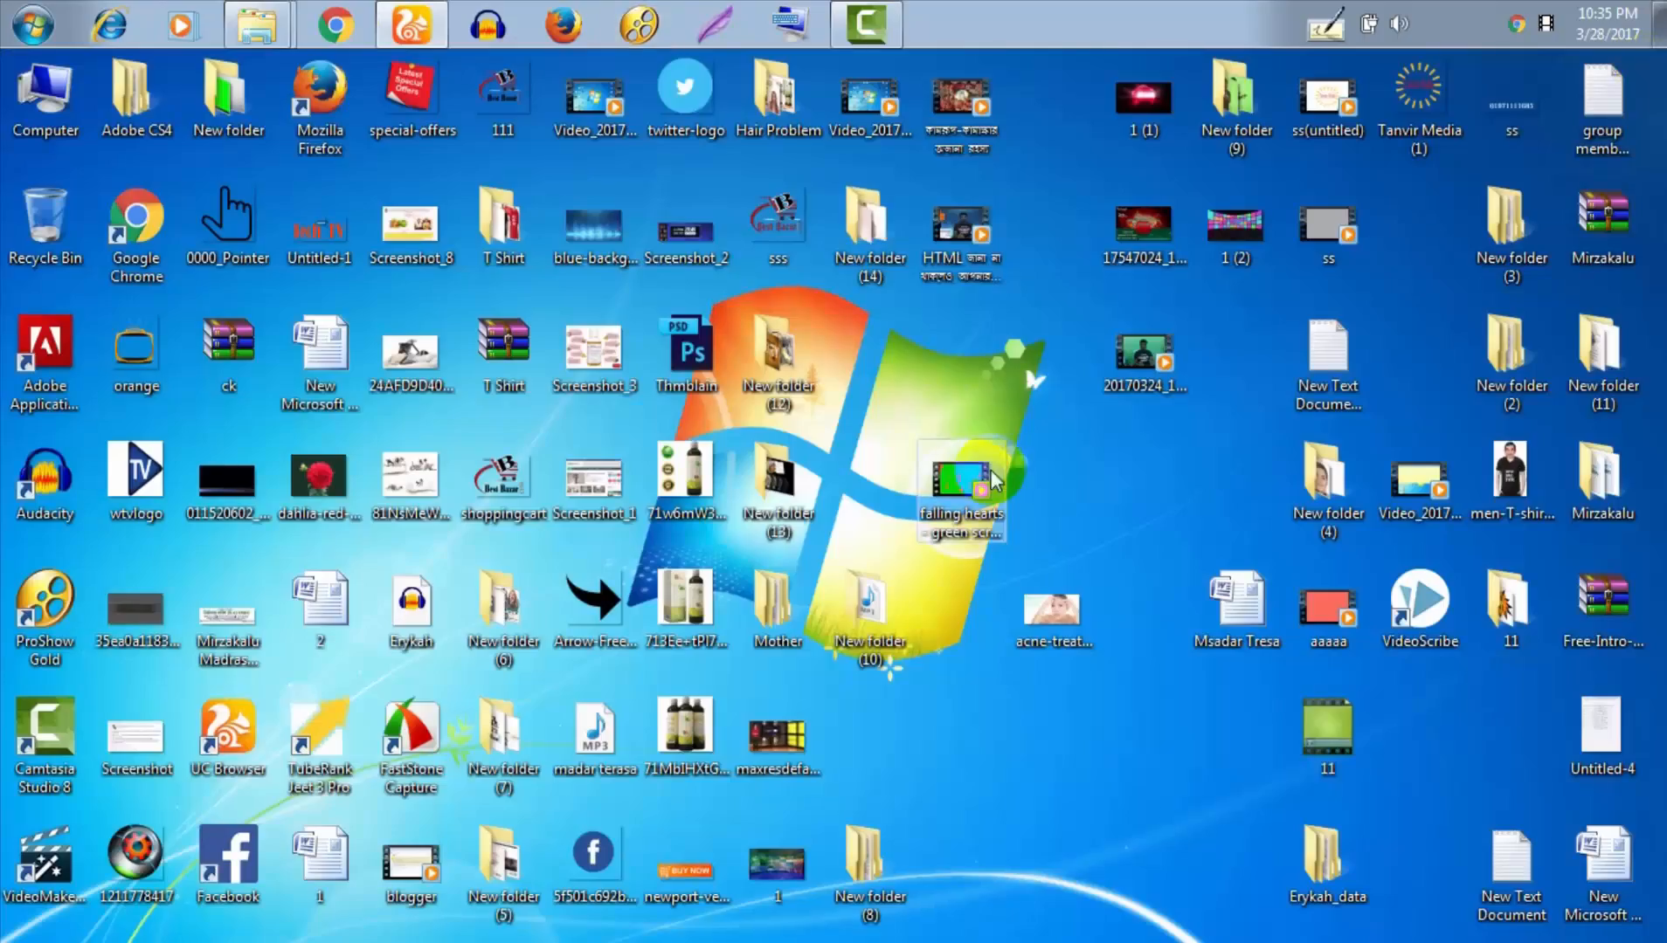
click(884, 234)
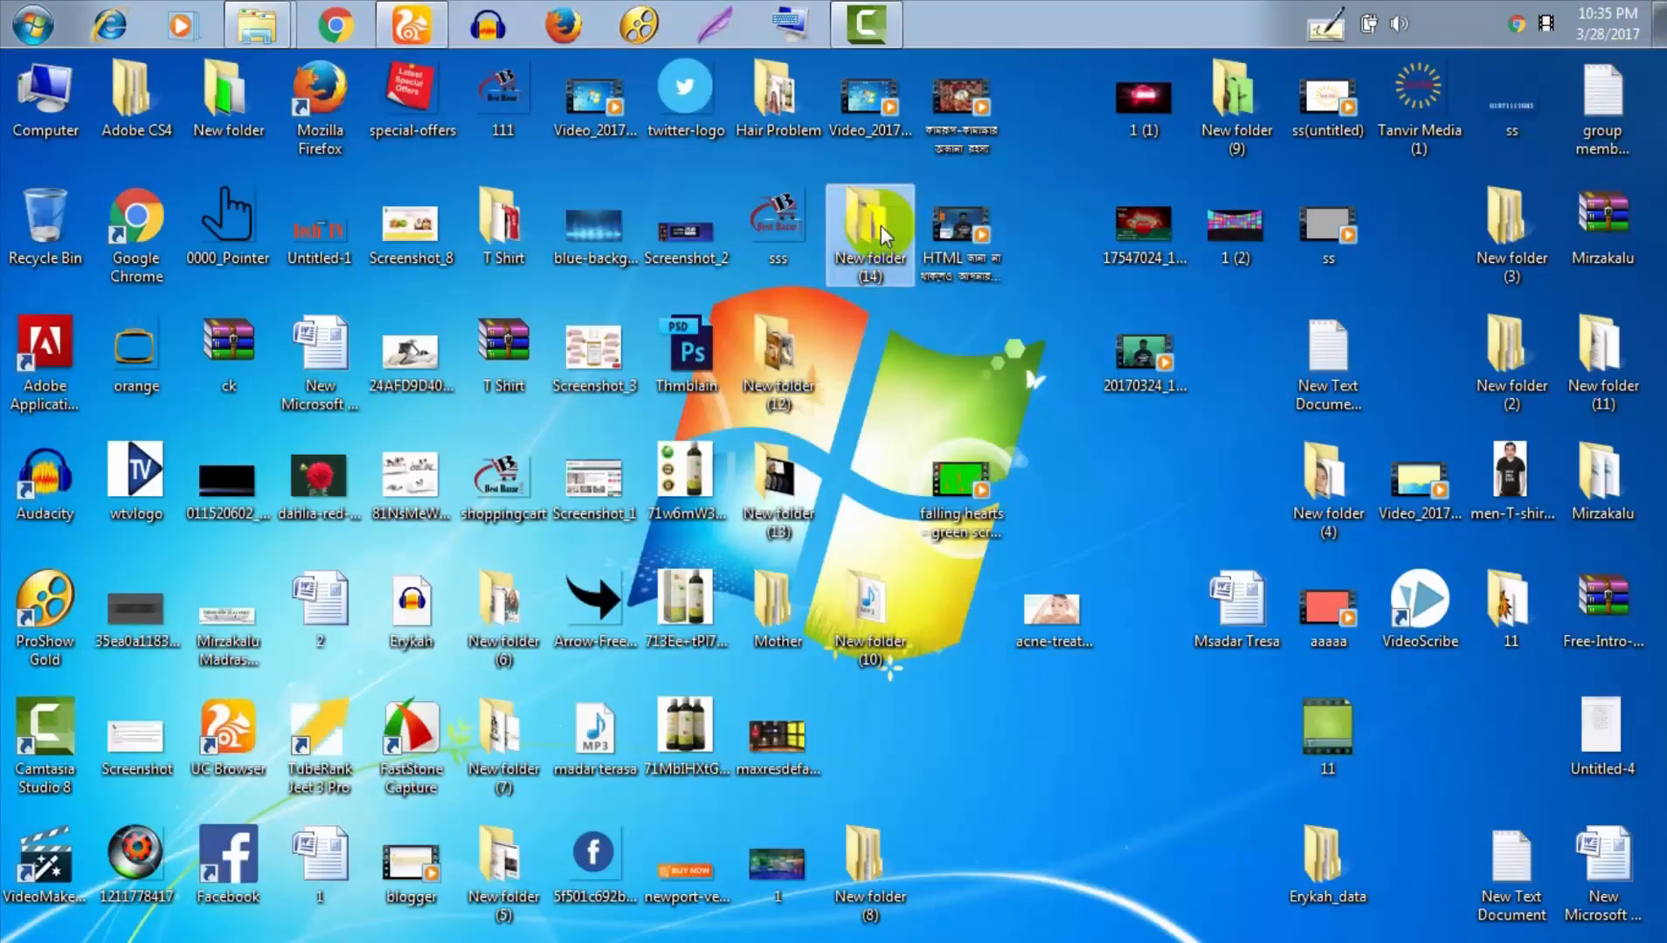
double_click(884, 234)
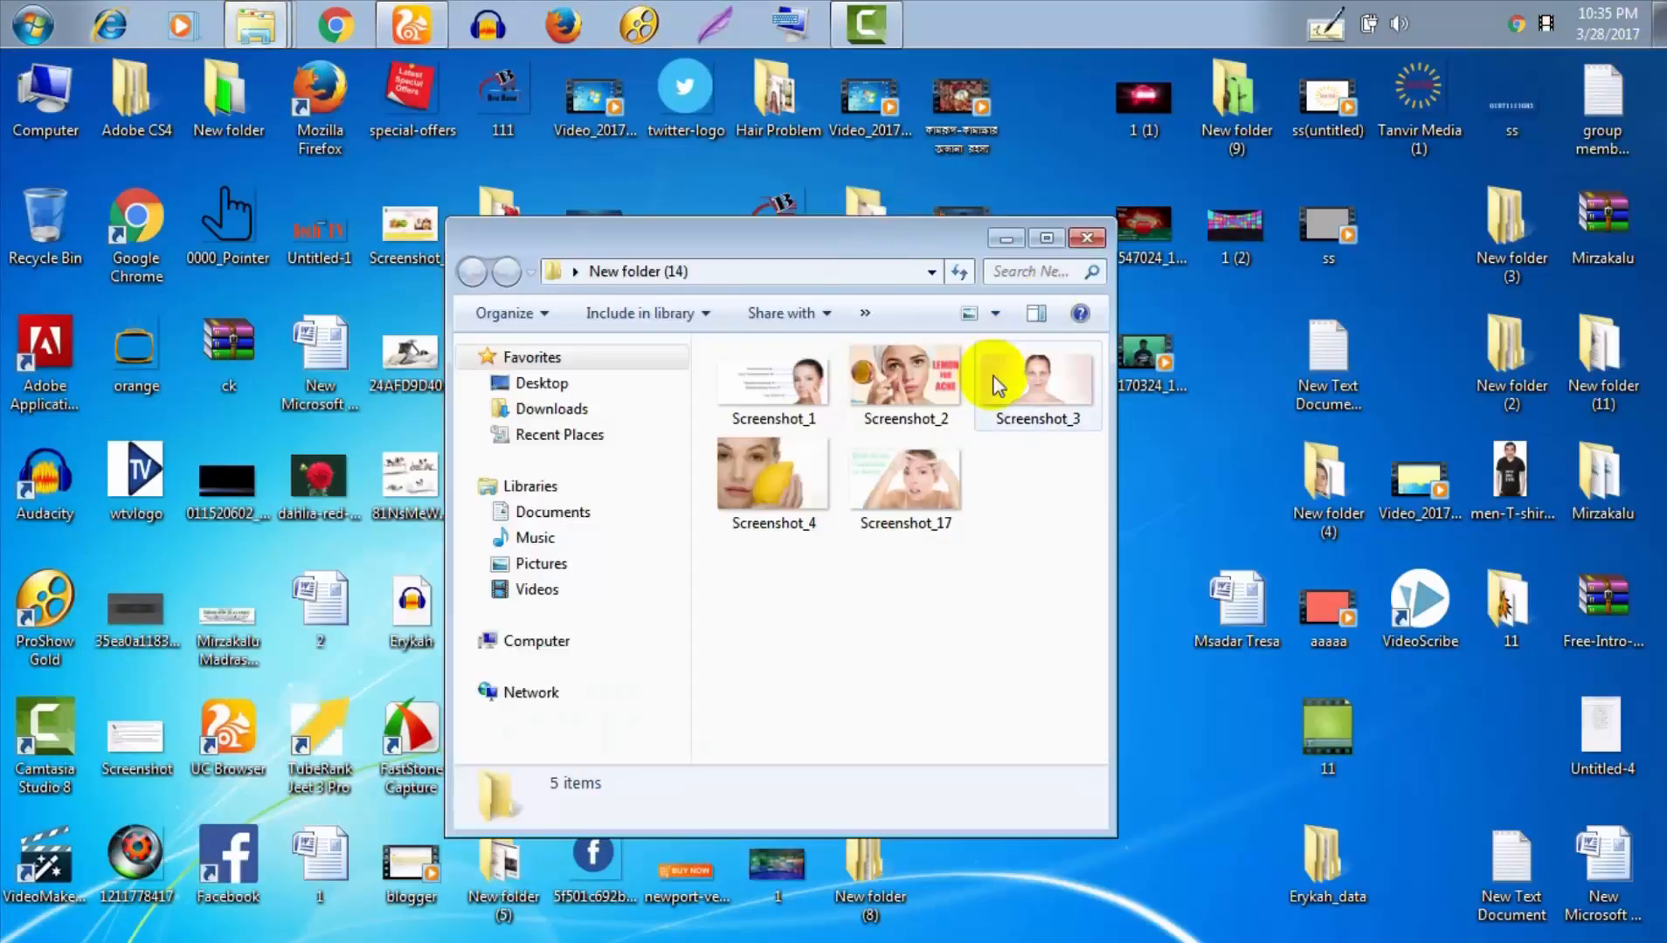
Switch to Camtasia Studio and browse to New folder (14) on the Desktop as the source for importing media
click(872, 26)
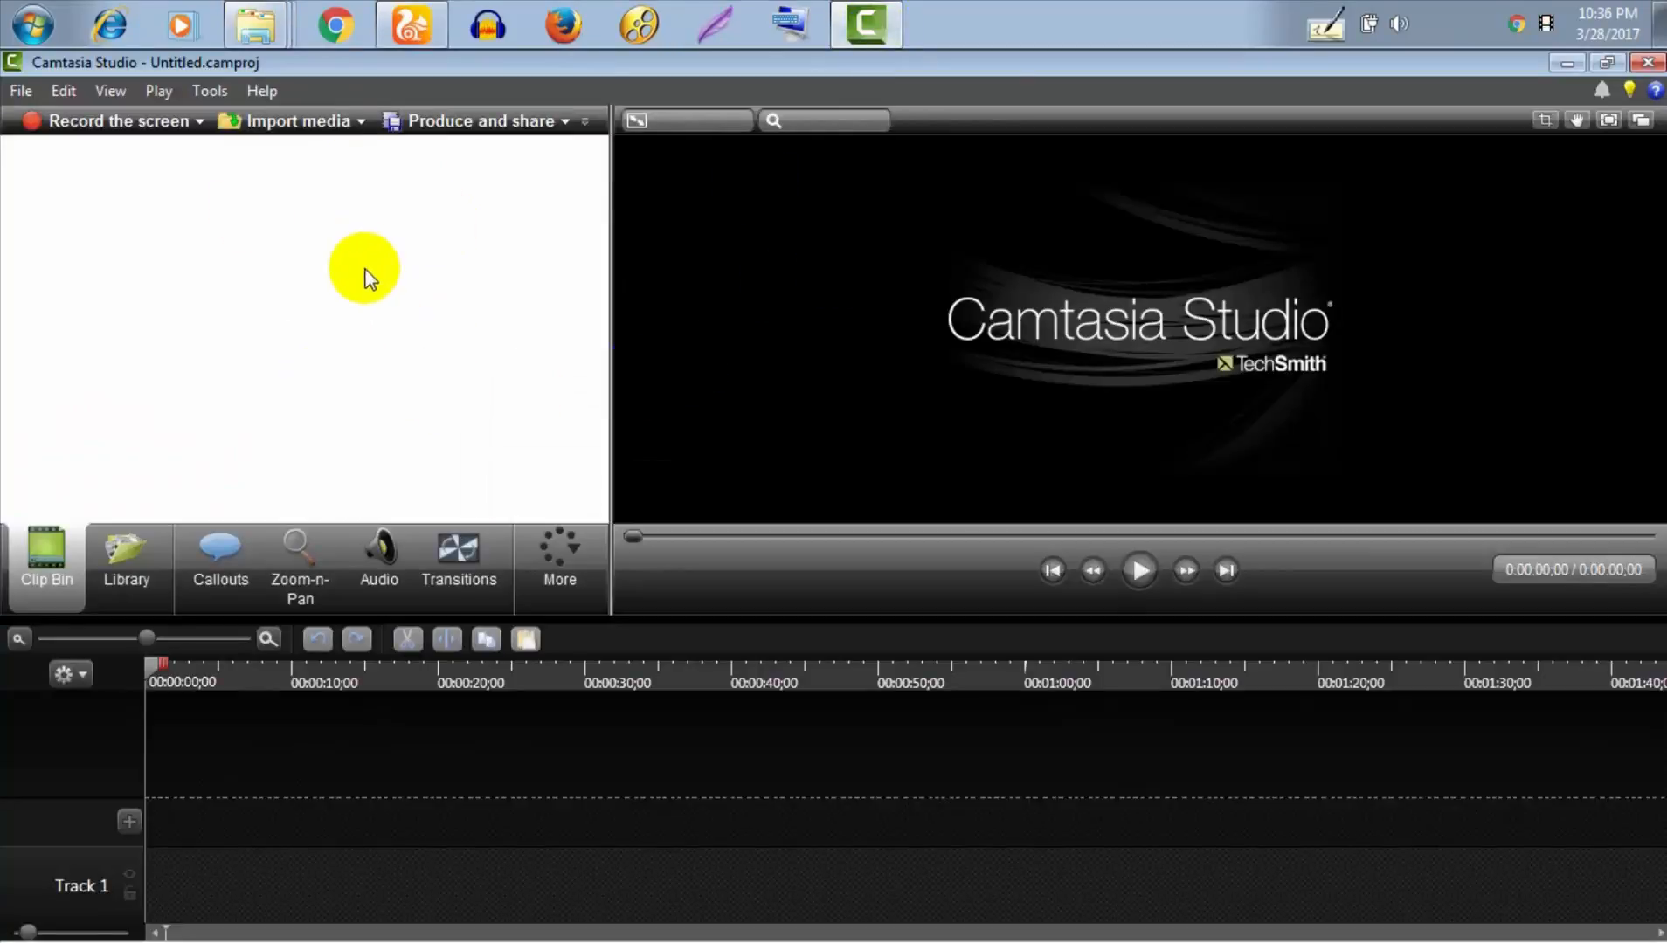
click(283, 124)
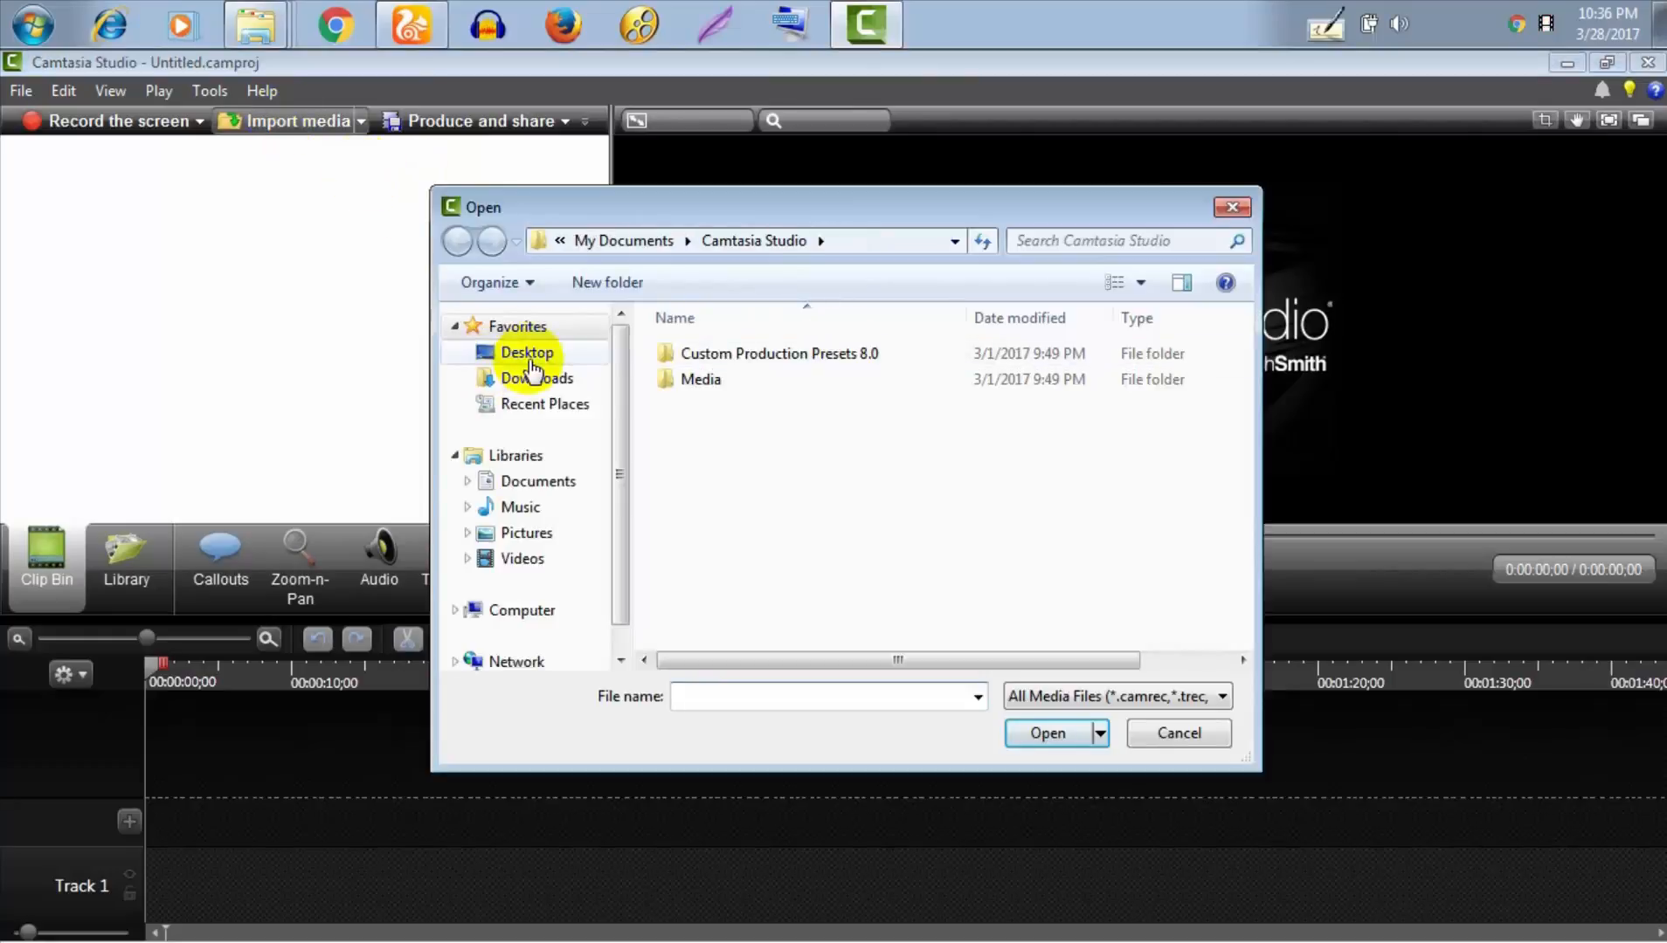
click(1234, 210)
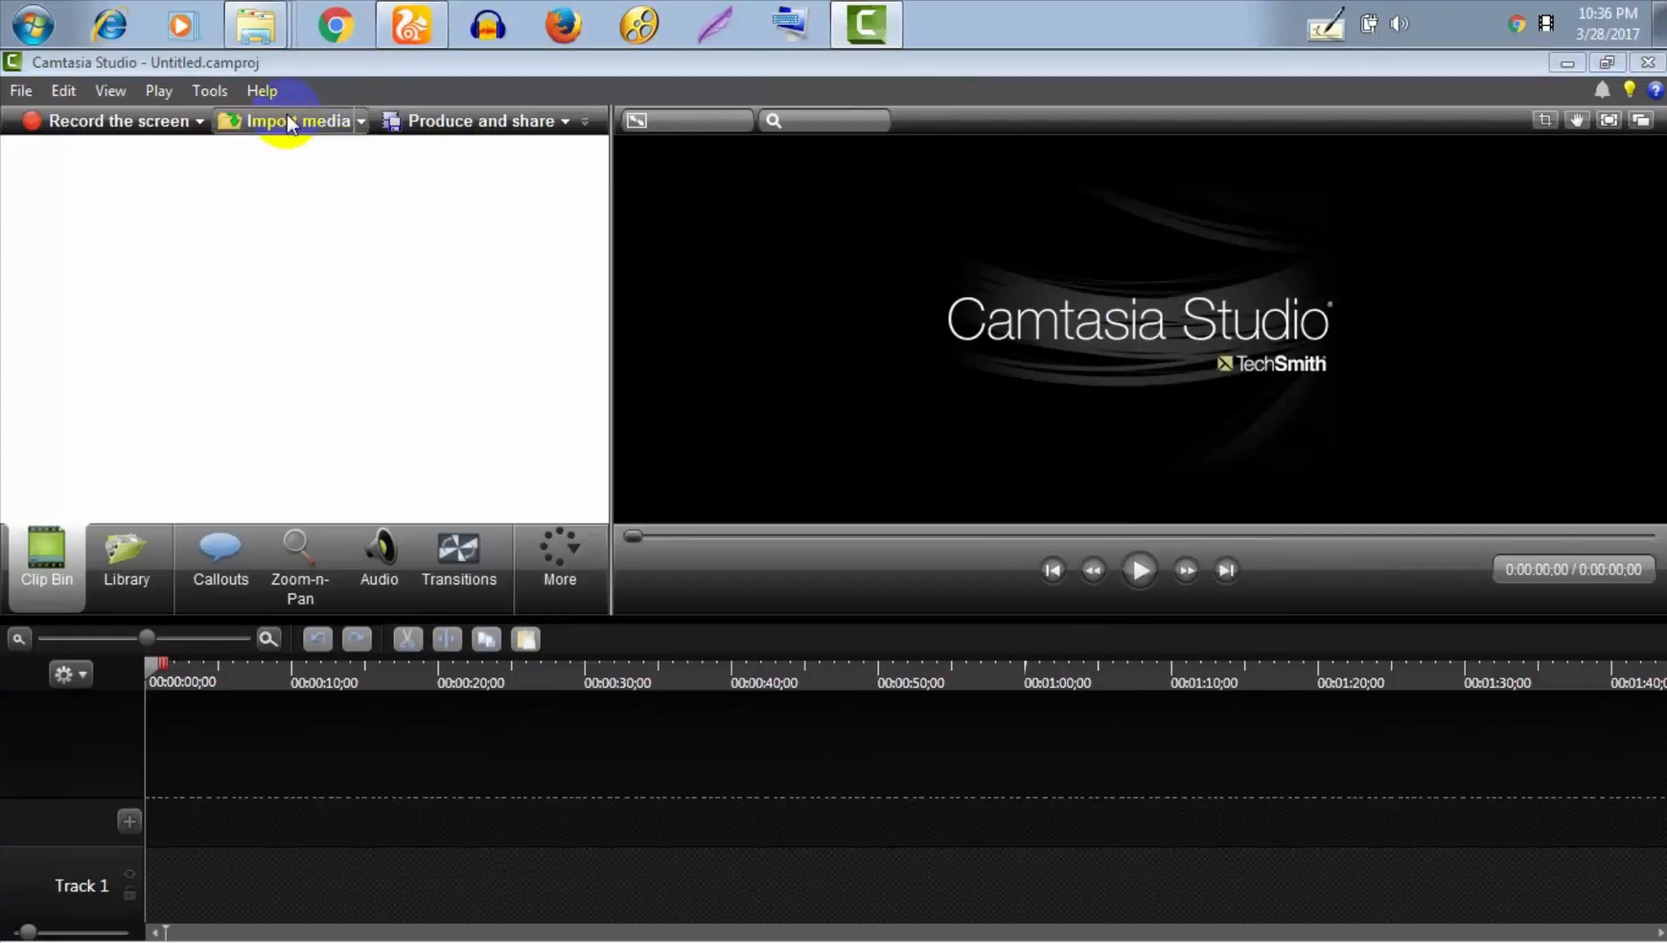
click(288, 123)
click(529, 349)
scroll(829, 458, down, 3)
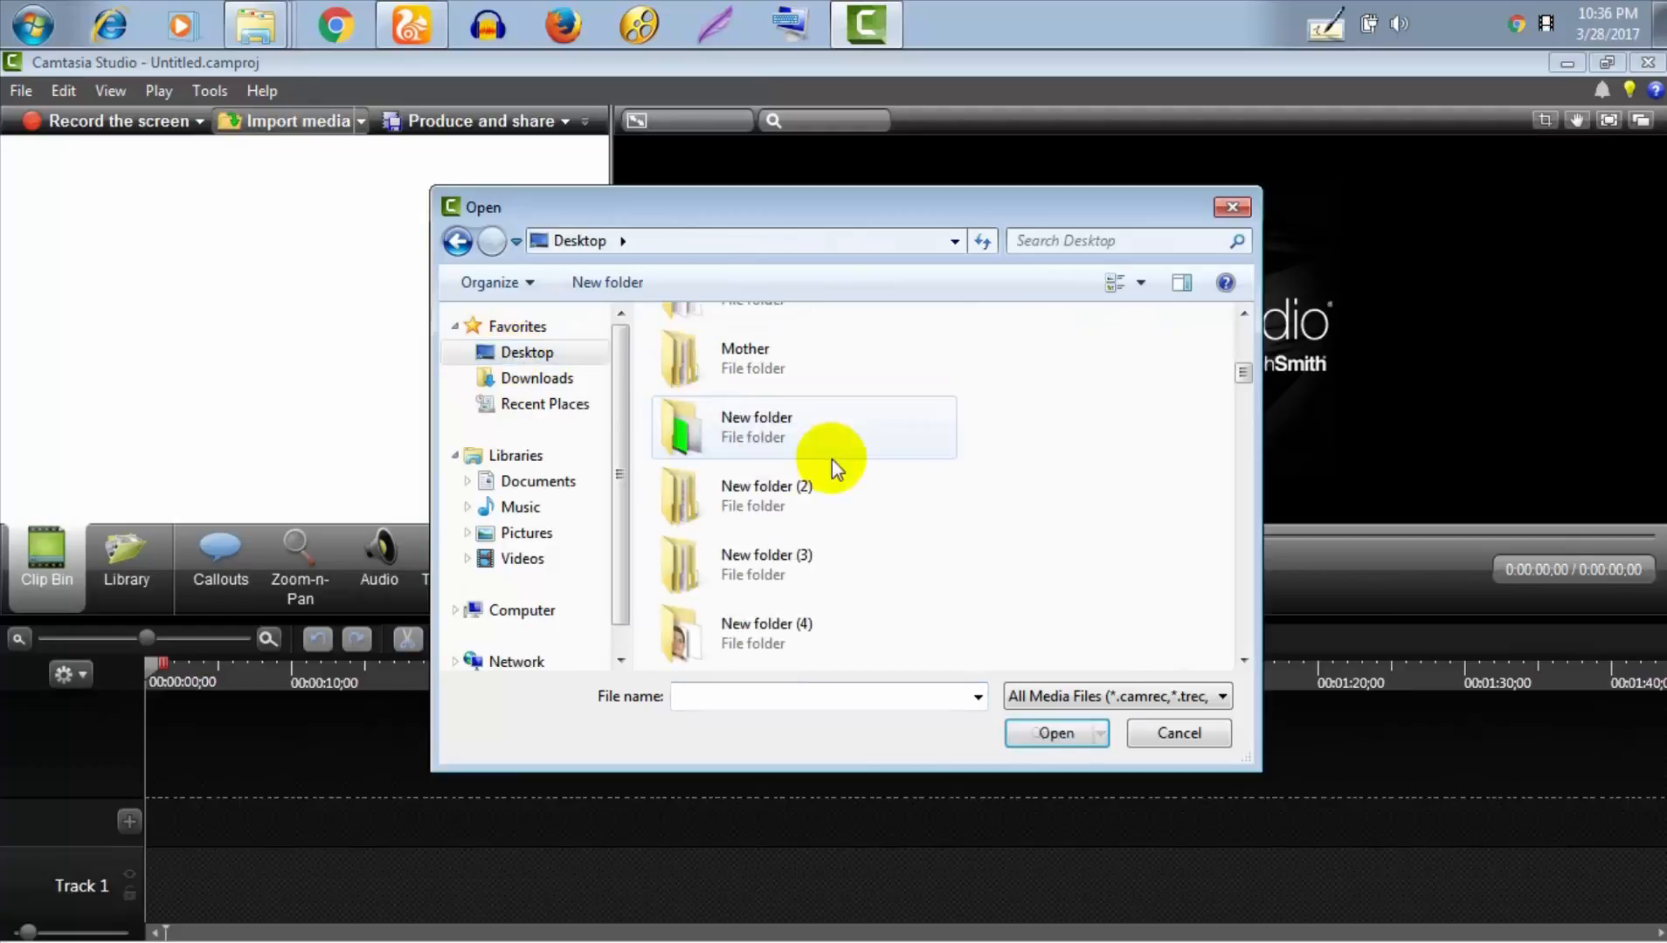
scroll(811, 557, down, 5)
click(809, 498)
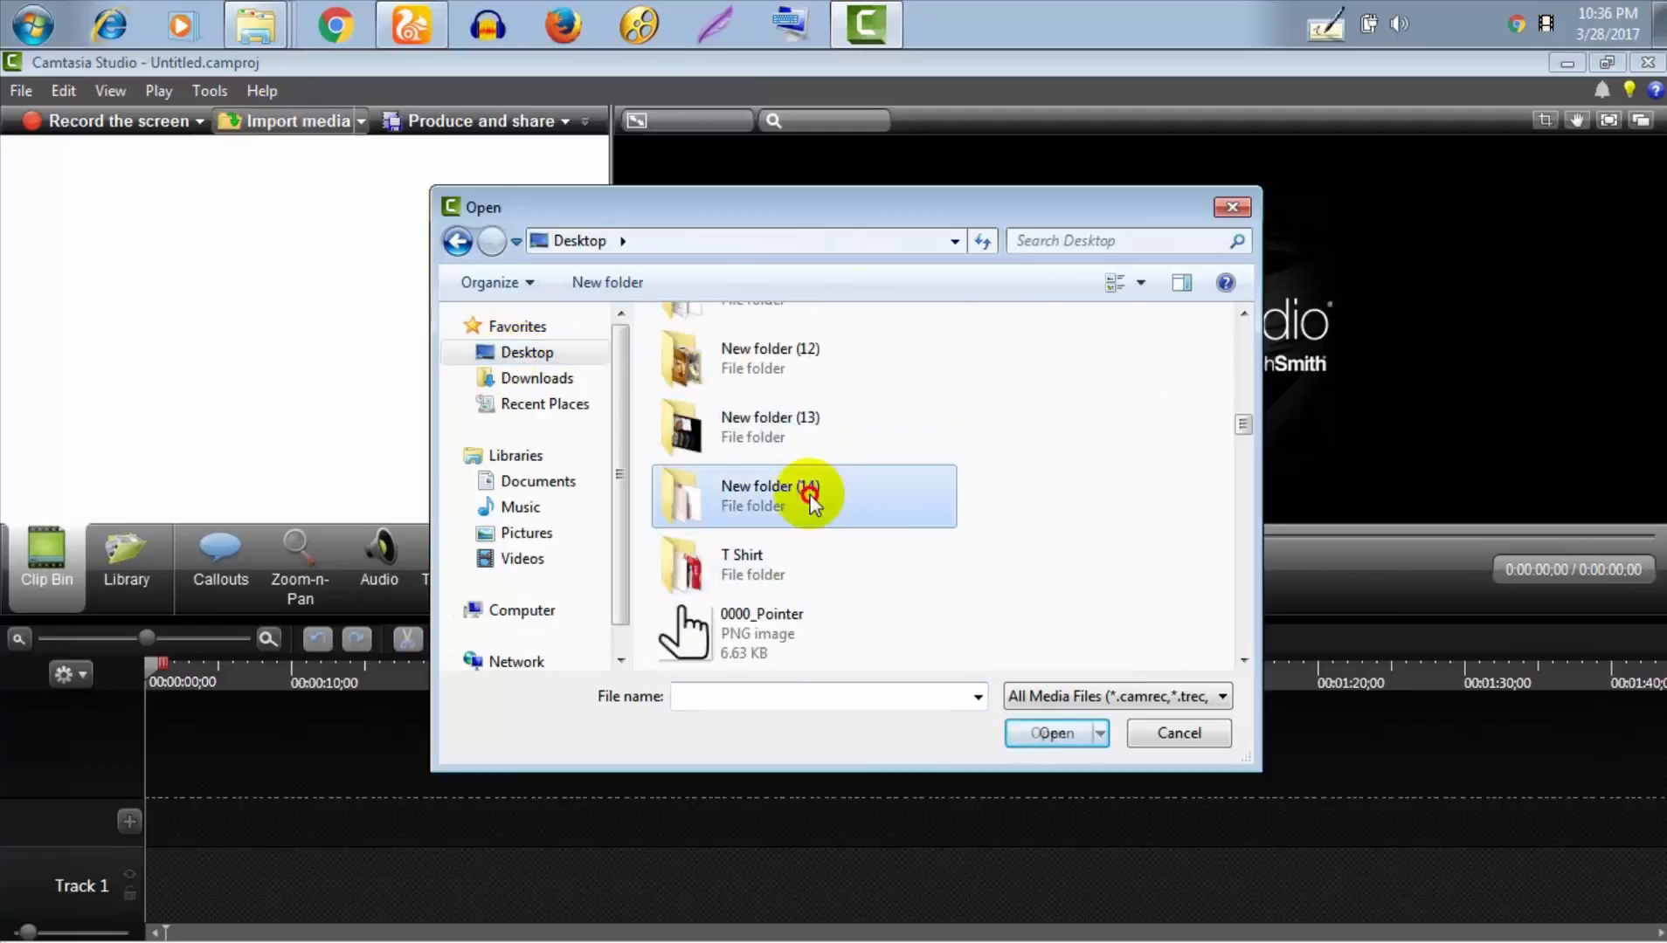
double_click(810, 498)
Import all five screenshots from New folder (14) into the Clip Bin
drag(703, 566, 1179, 292)
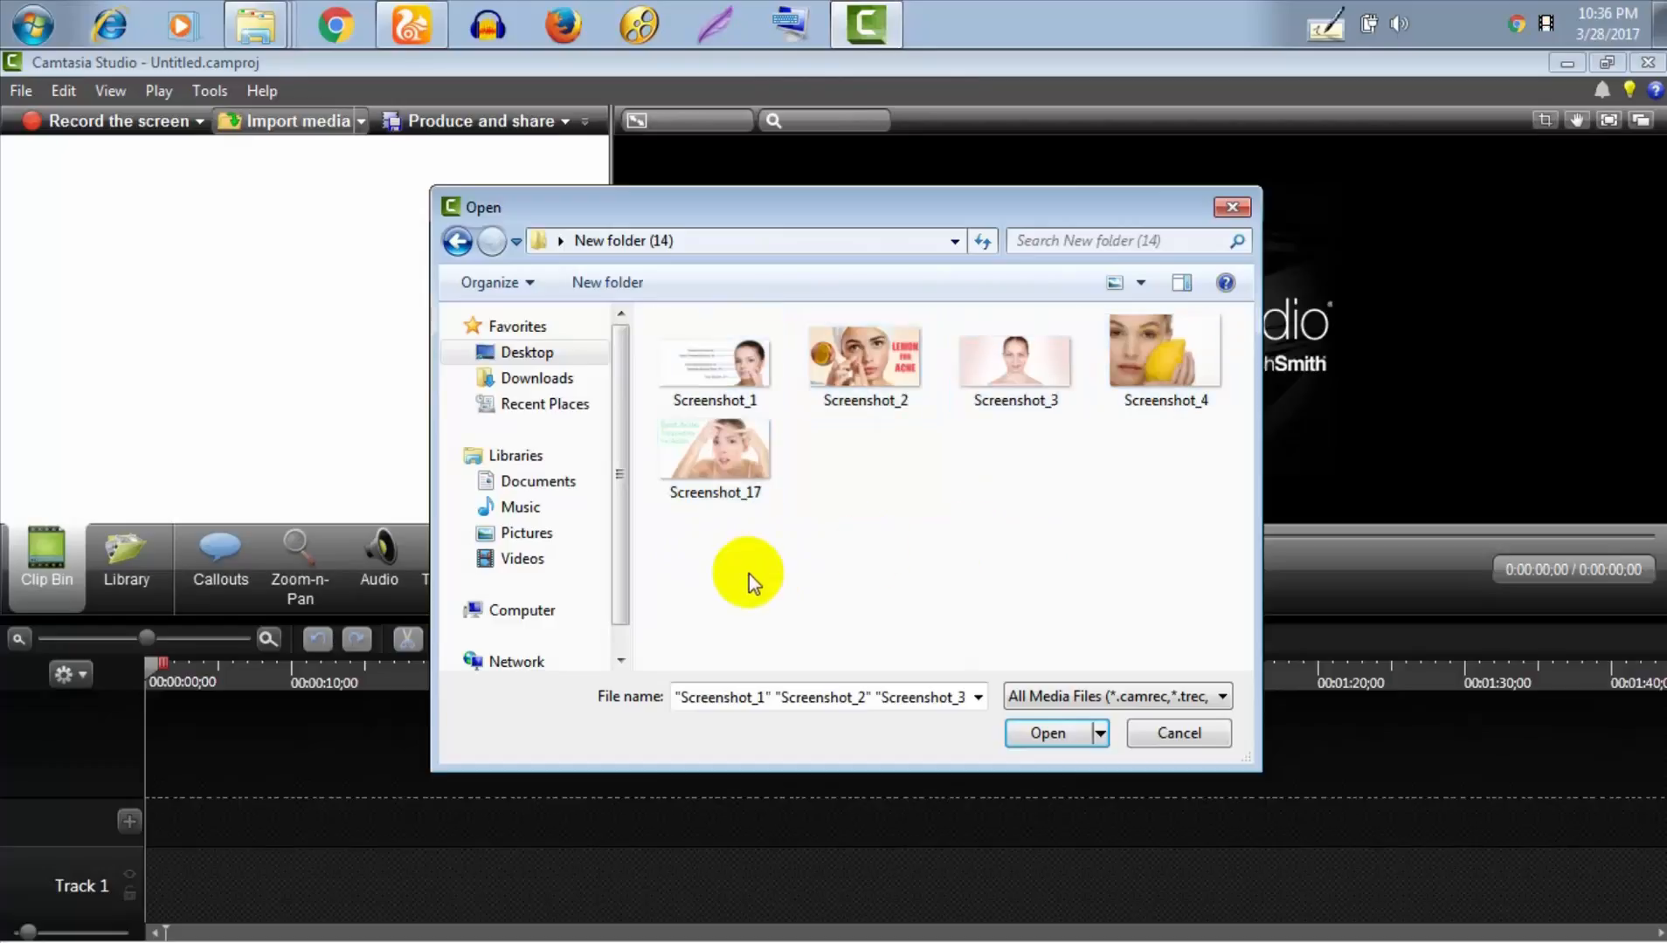
drag(706, 557, 1203, 282)
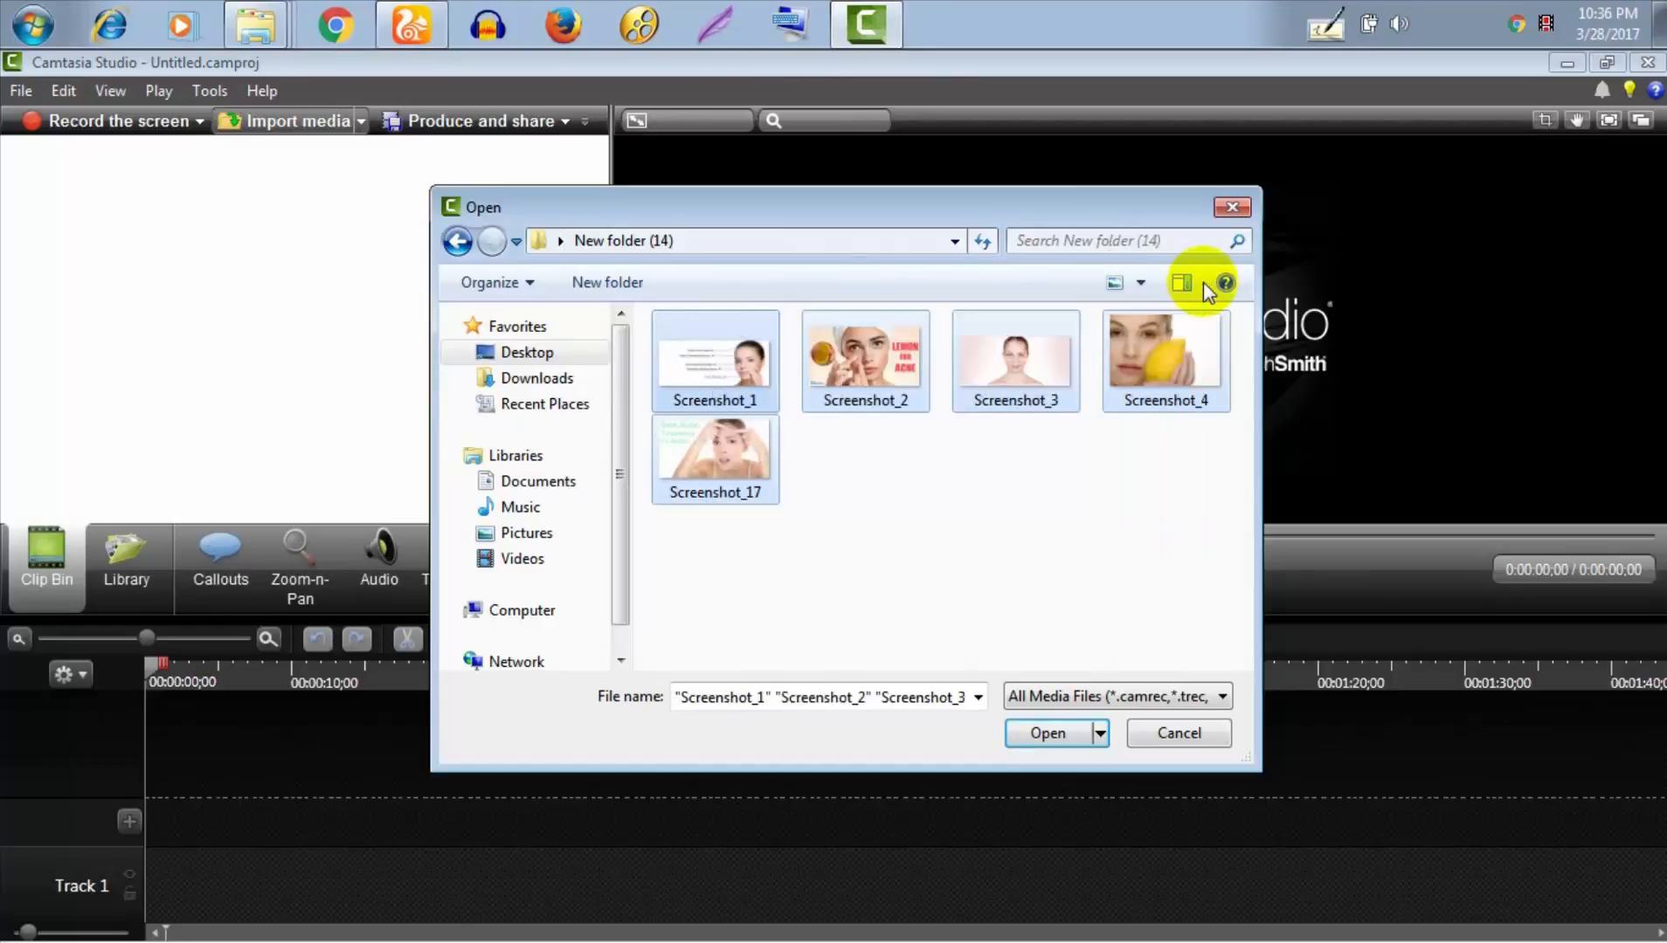
click(724, 569)
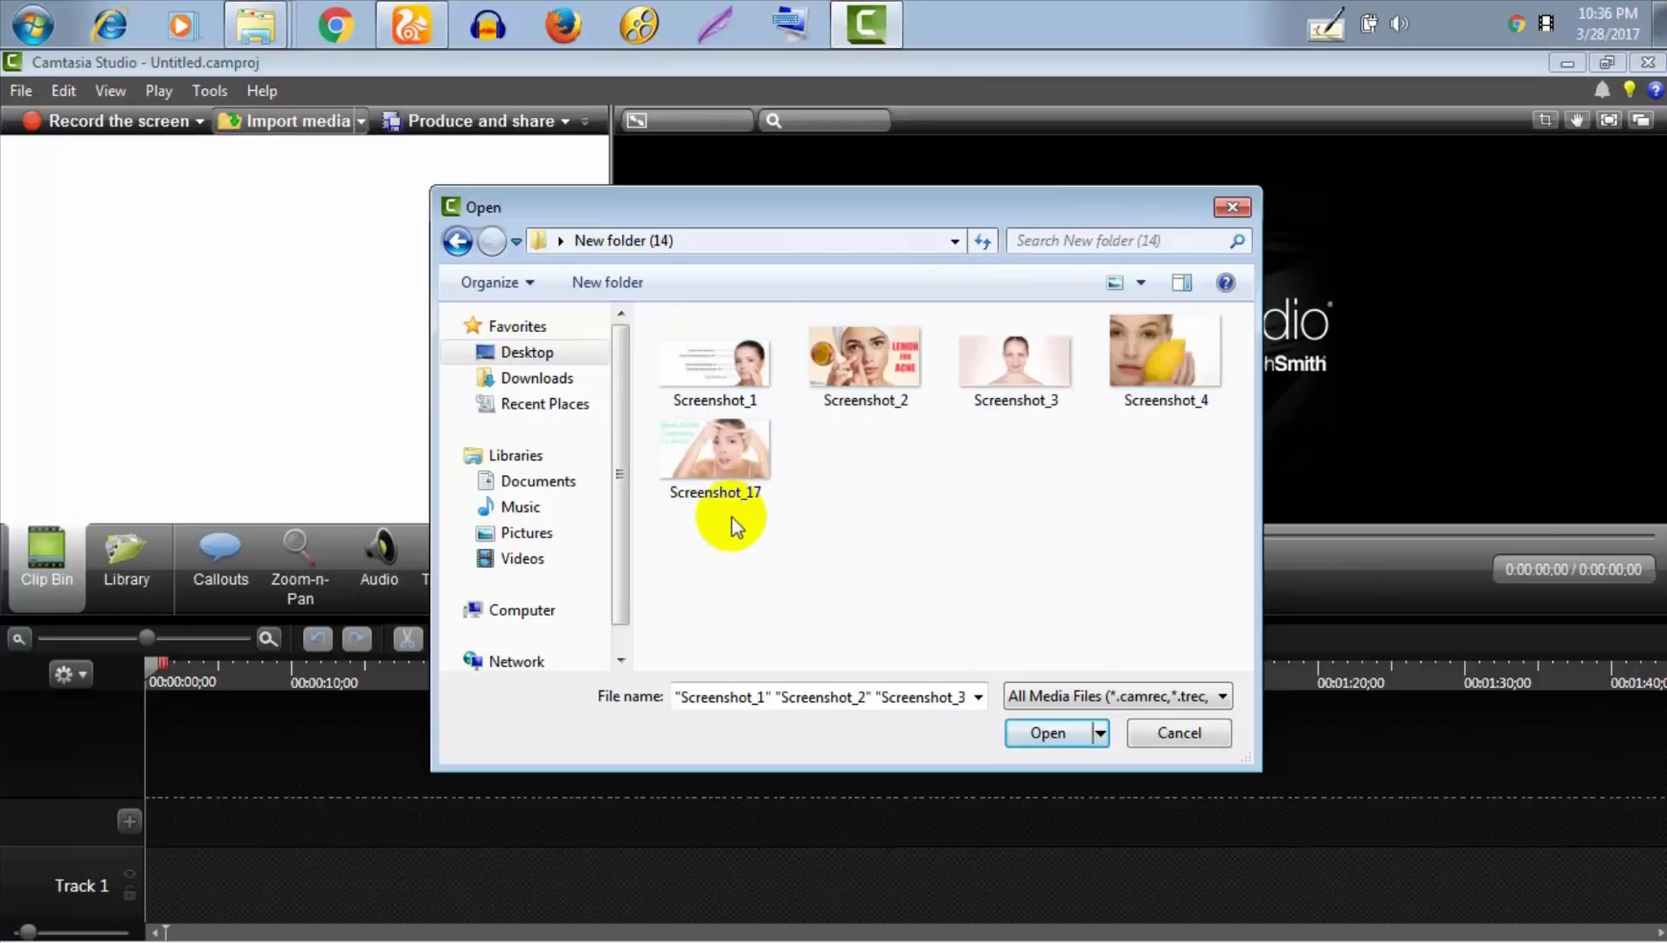
key(ctrl+a)
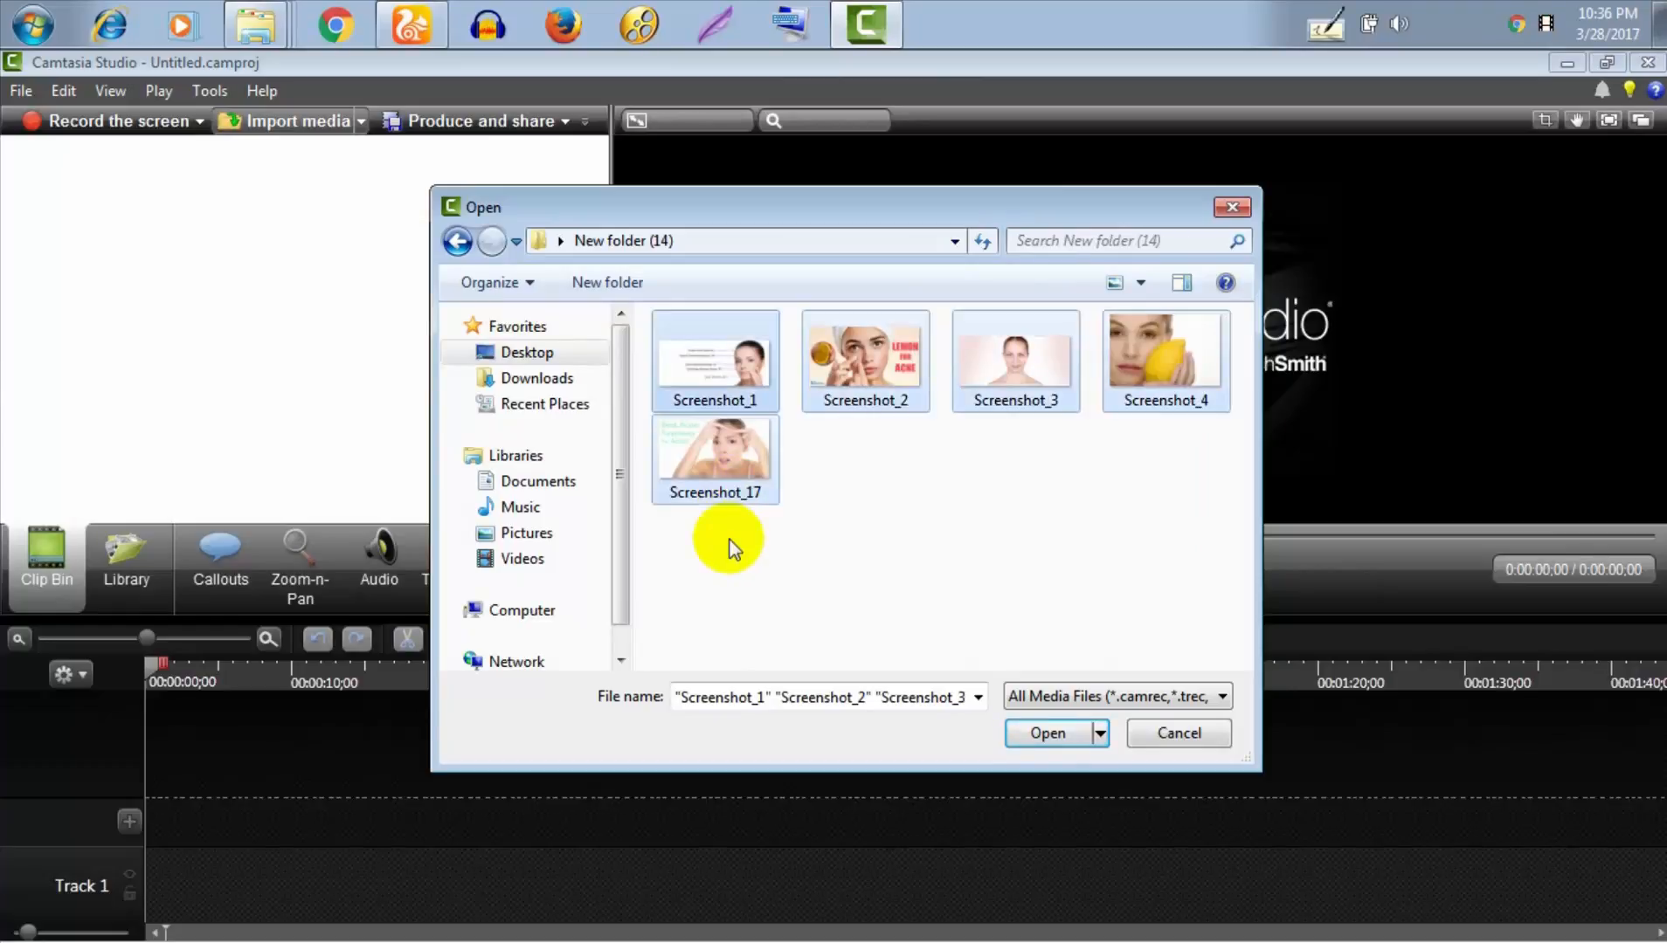
click(1046, 734)
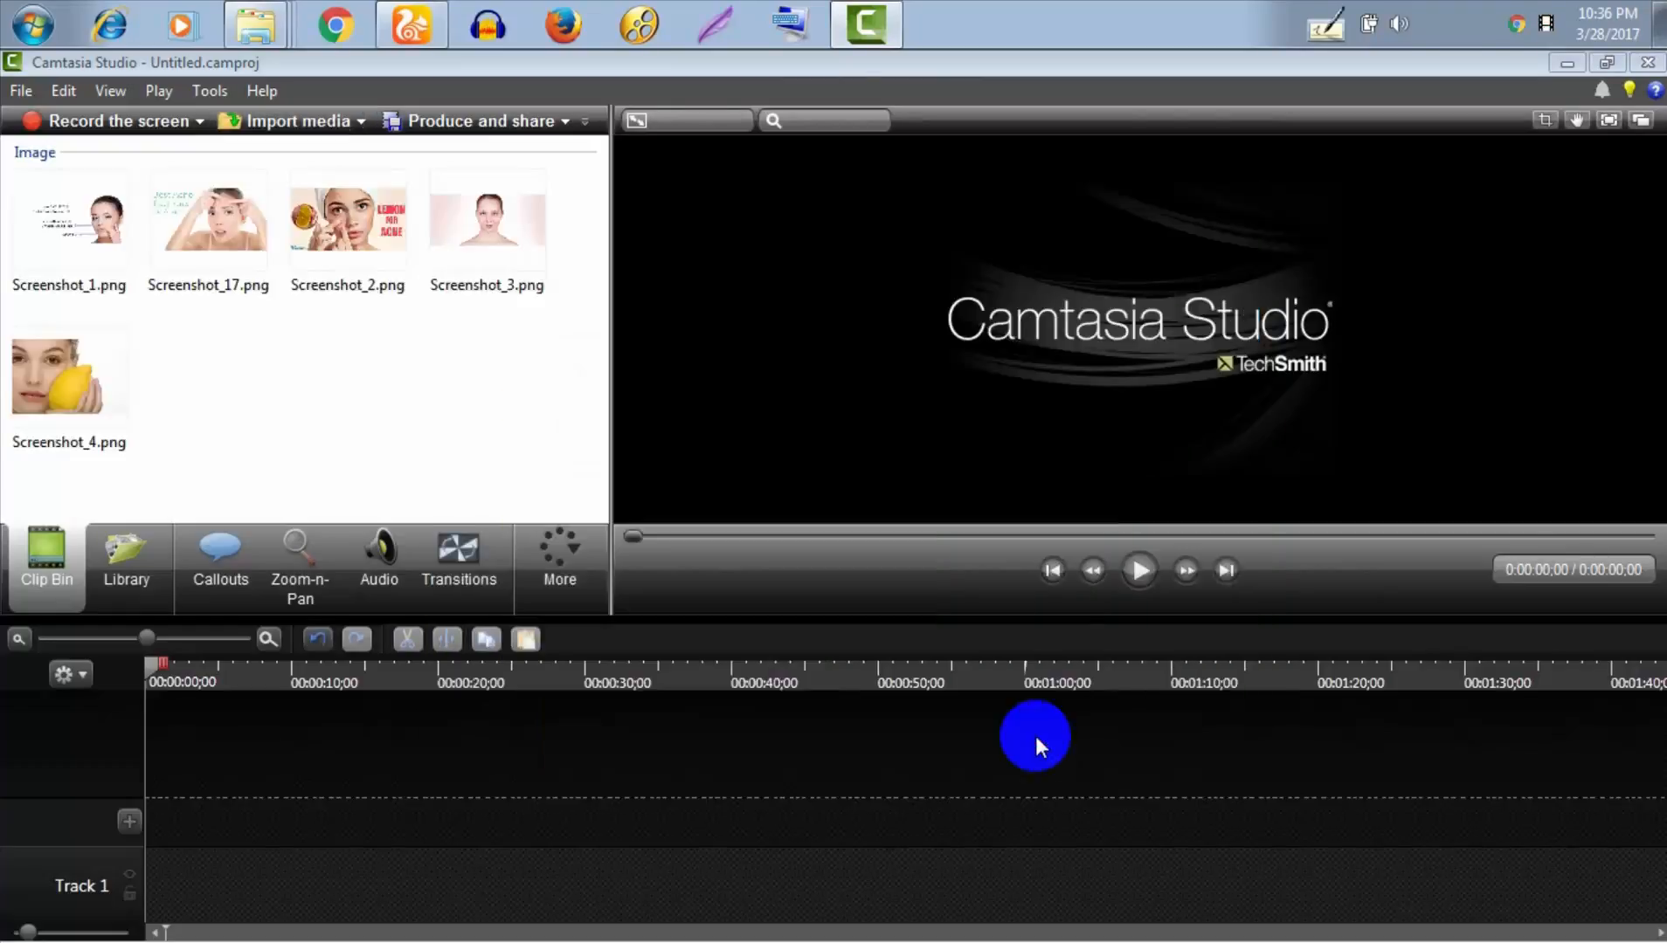
Delete all five imported screenshots from the Clip Bin
drag(547, 330, 4, 262)
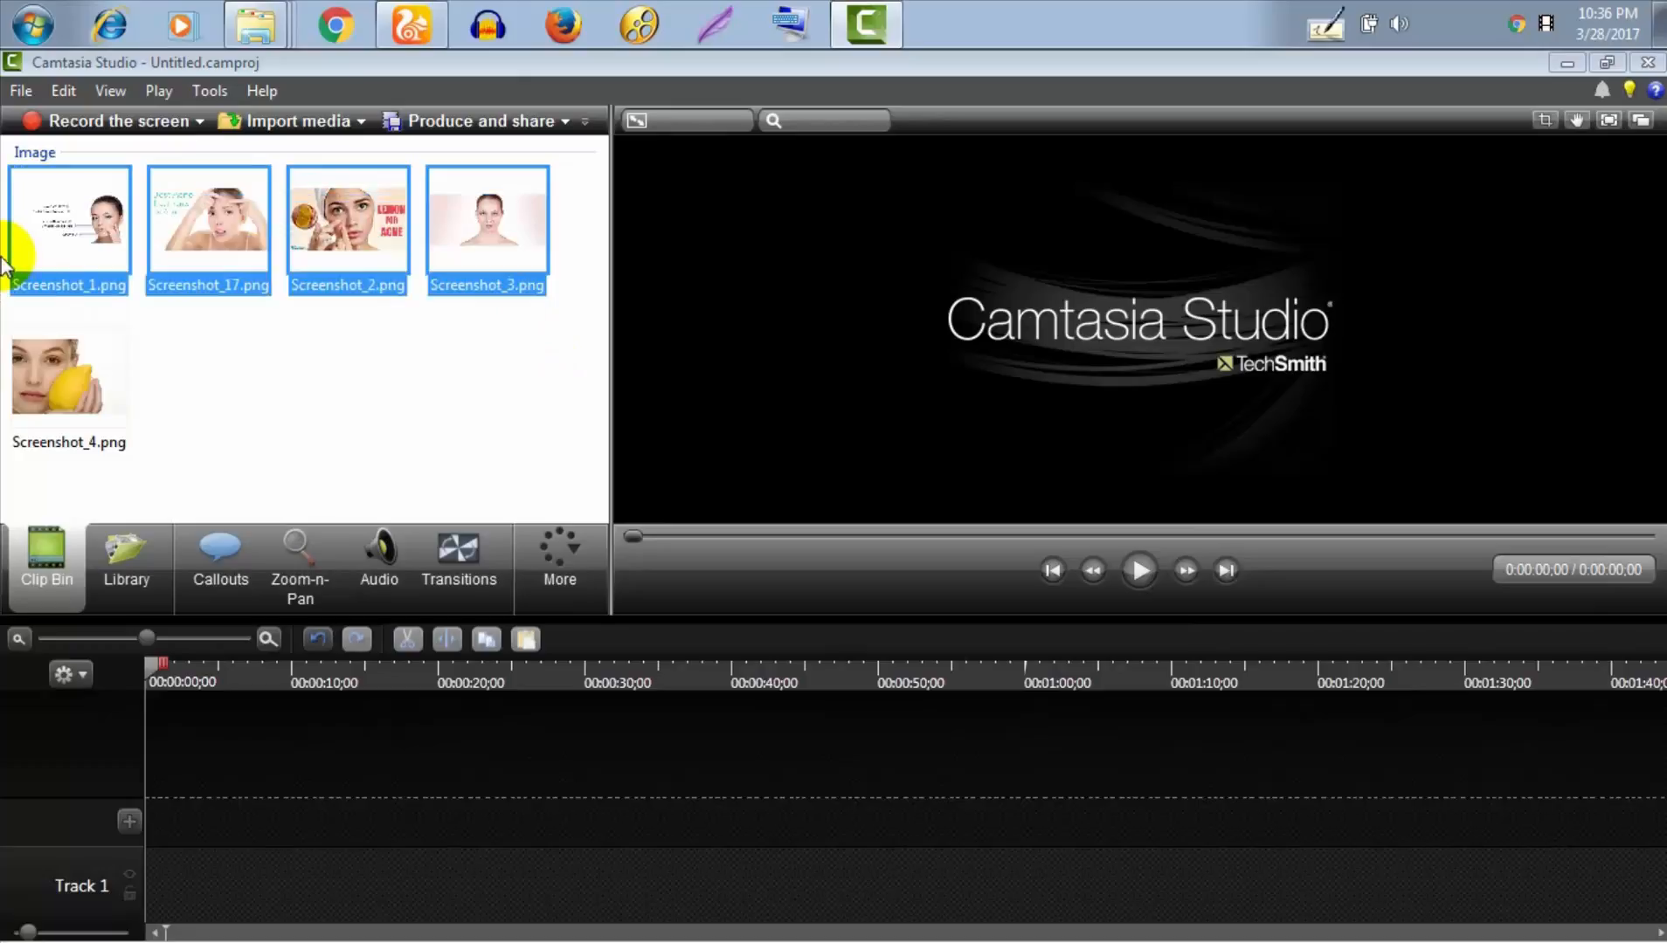
key(Delete)
click(69, 227)
key(Delete)
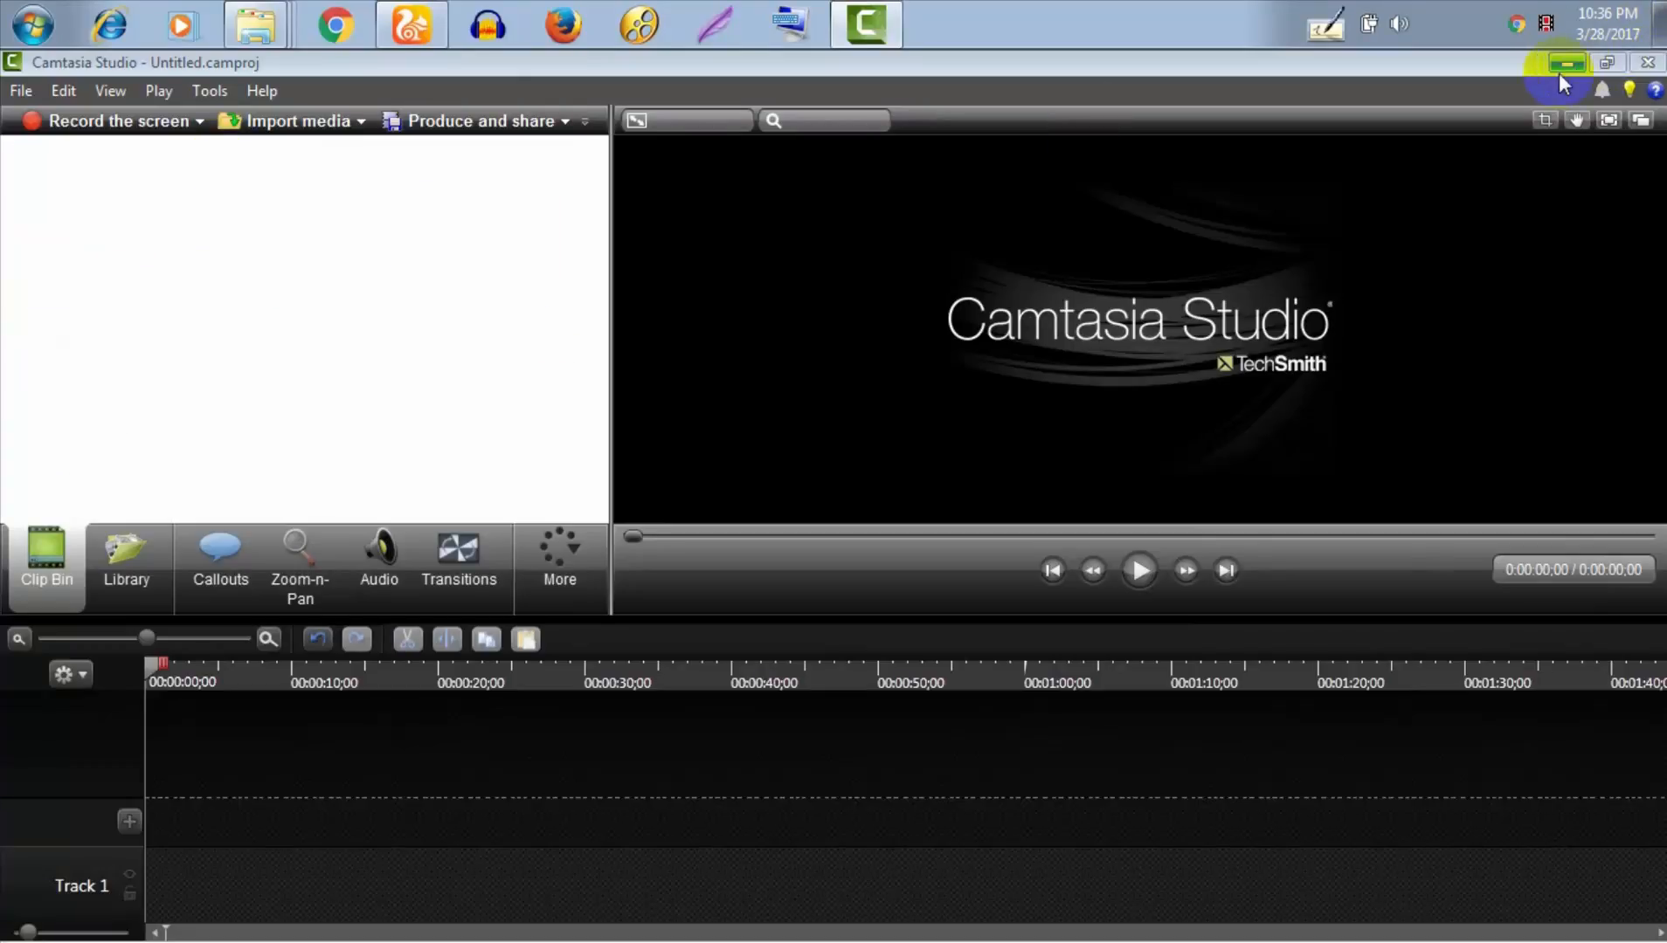
Select all five screenshots in the New folder (14) window and transfer them directly into Camtasia's Clip Bin
click(1646, 65)
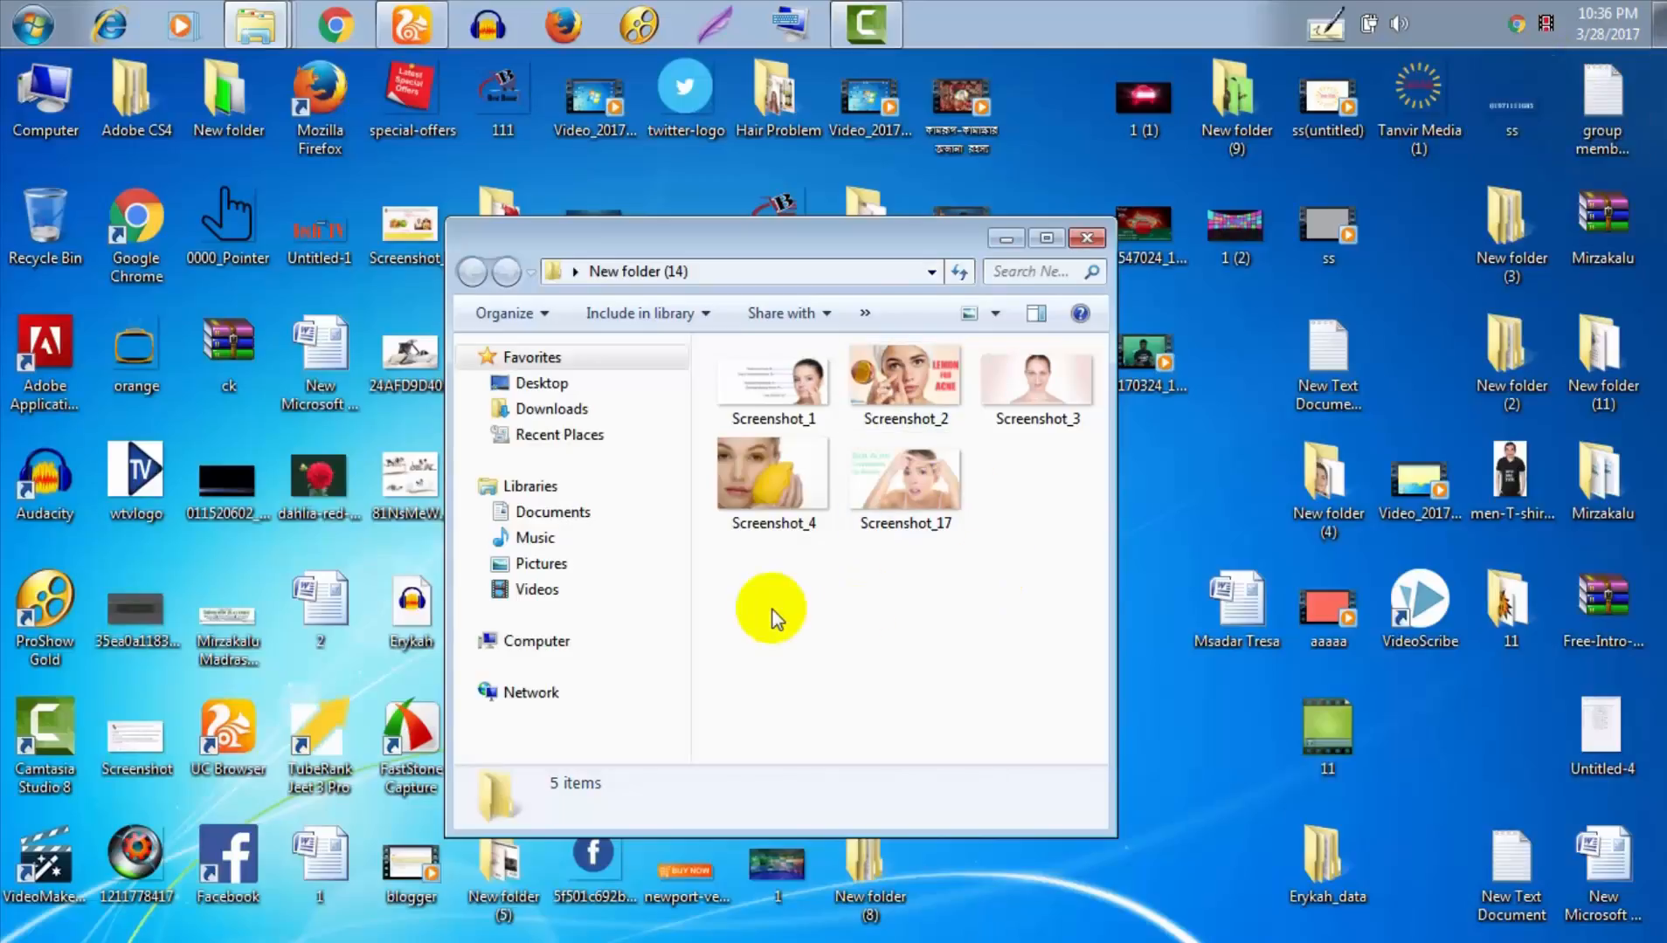
drag(772, 610, 1035, 317)
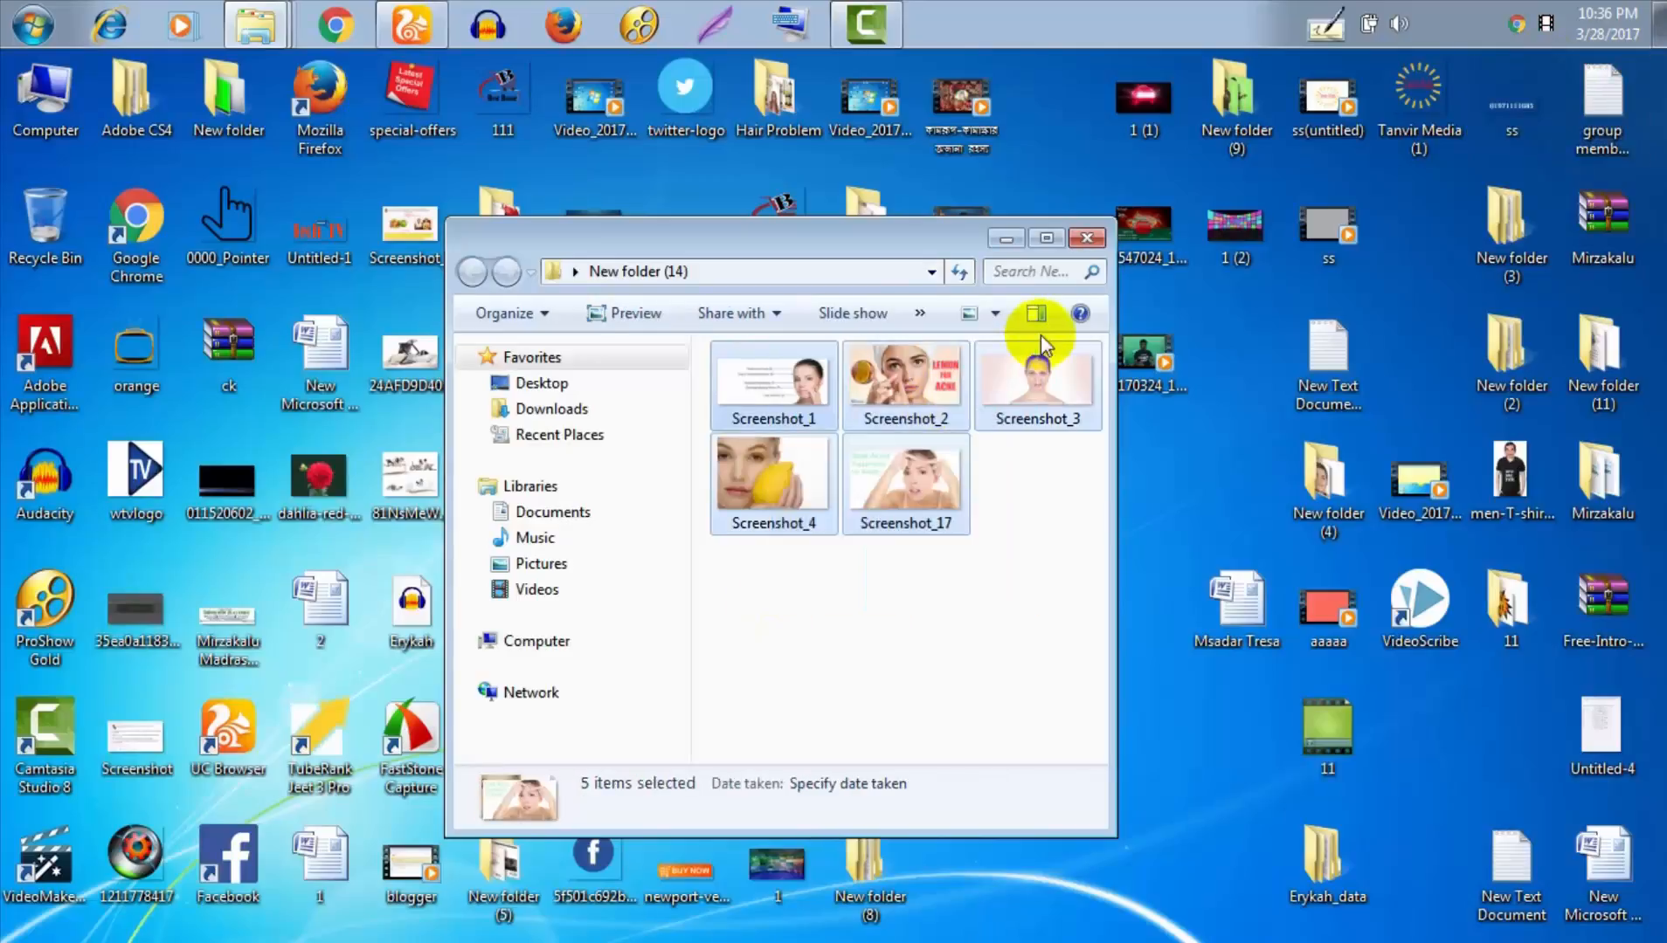
click(909, 412)
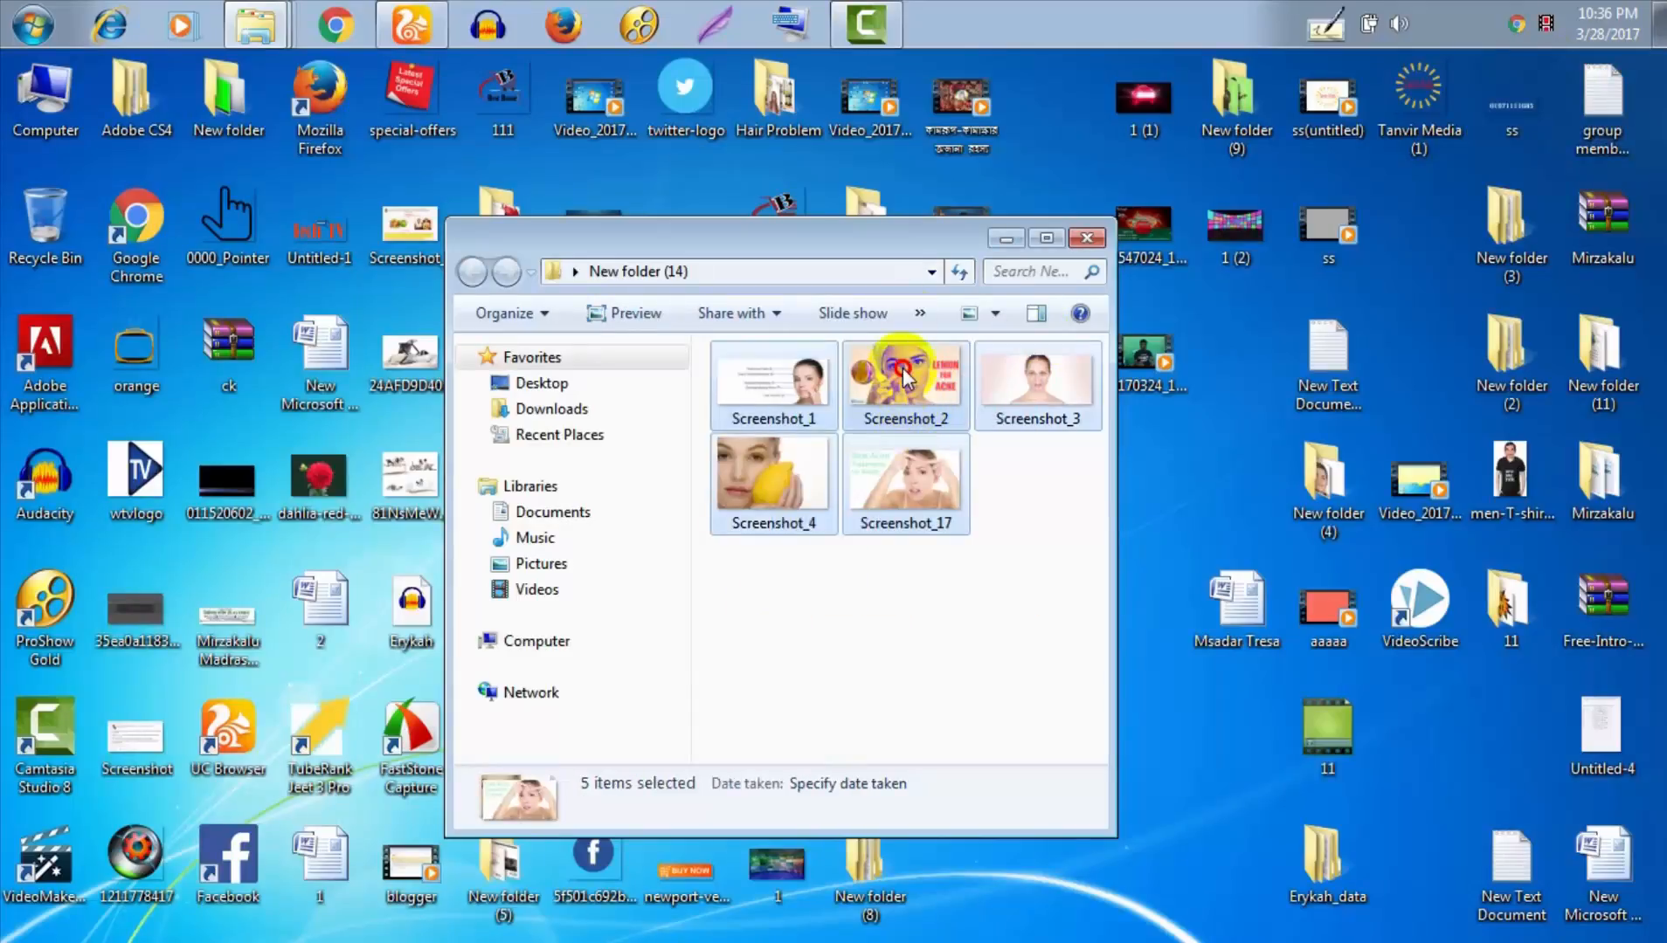
drag(905, 377, 344, 394)
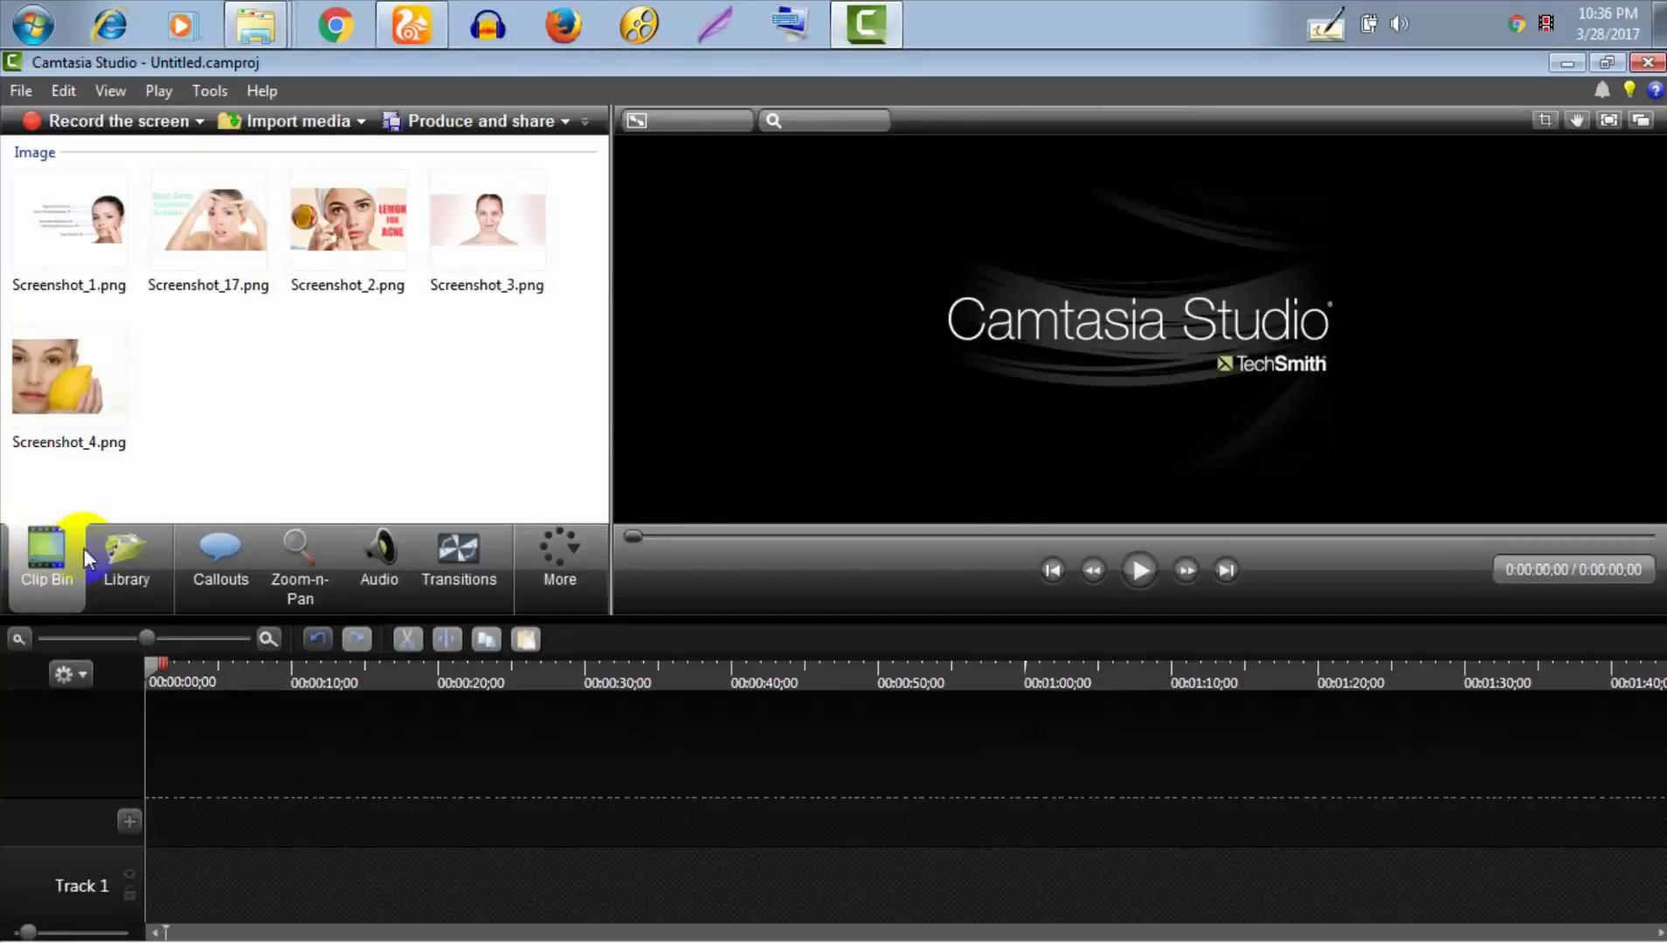
Place all five Clip Bin pictures in sequence at the start of Track 1 and move the playhead to 0:00:47;22
click(210, 306)
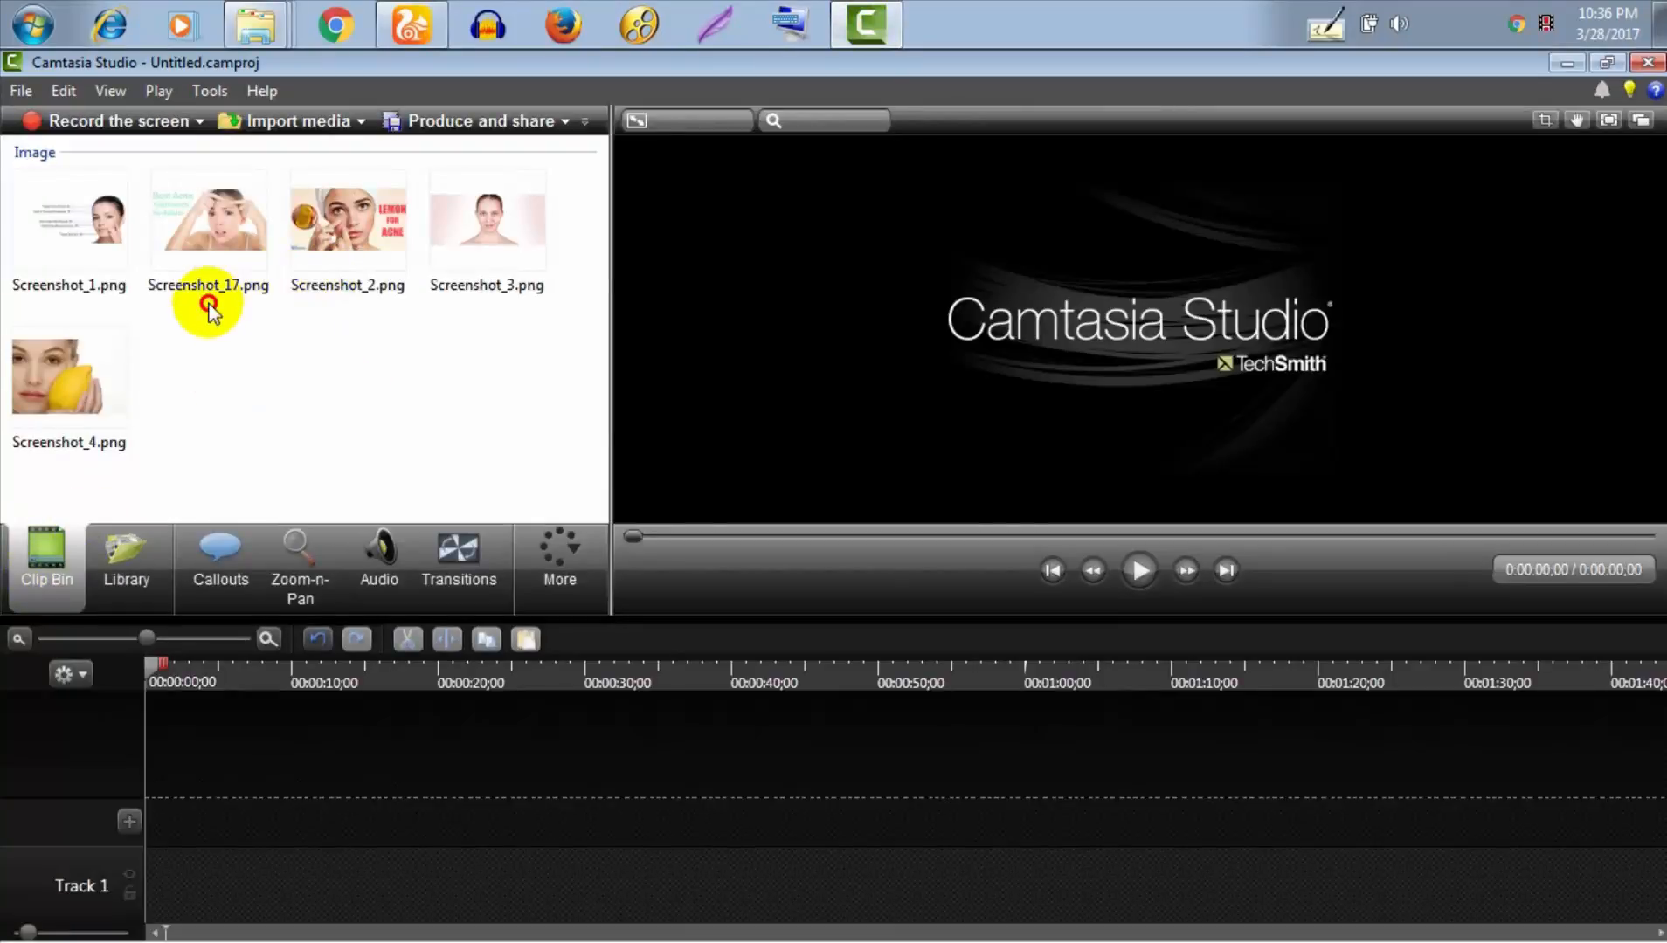
drag(579, 232, 185, 889)
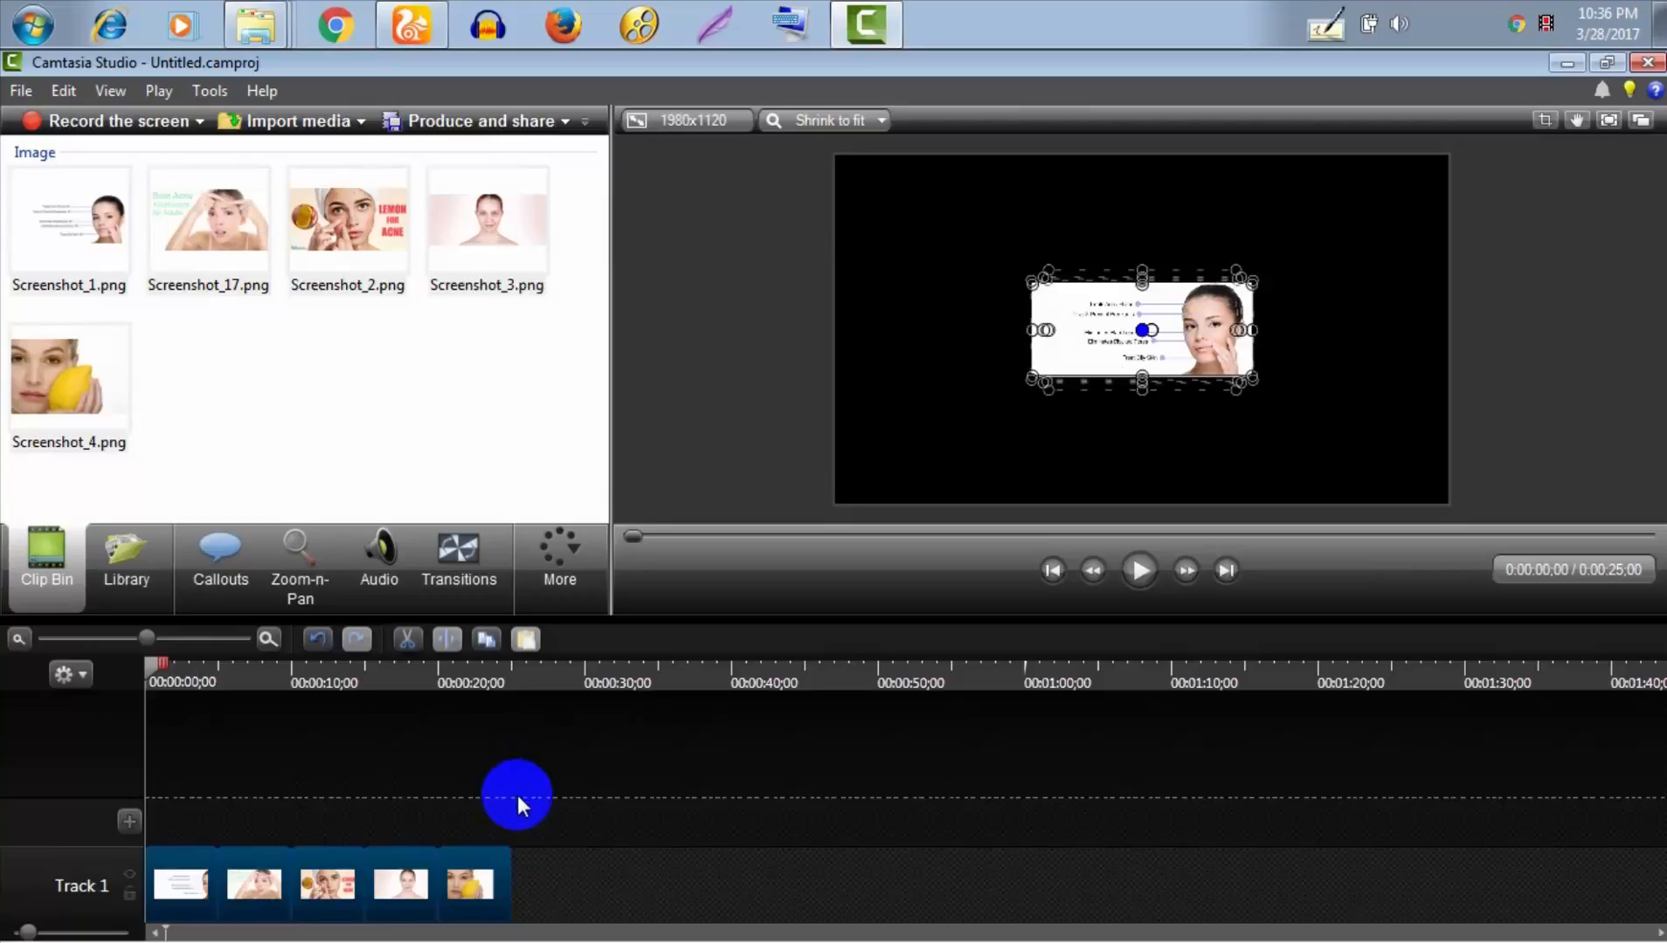
click(524, 681)
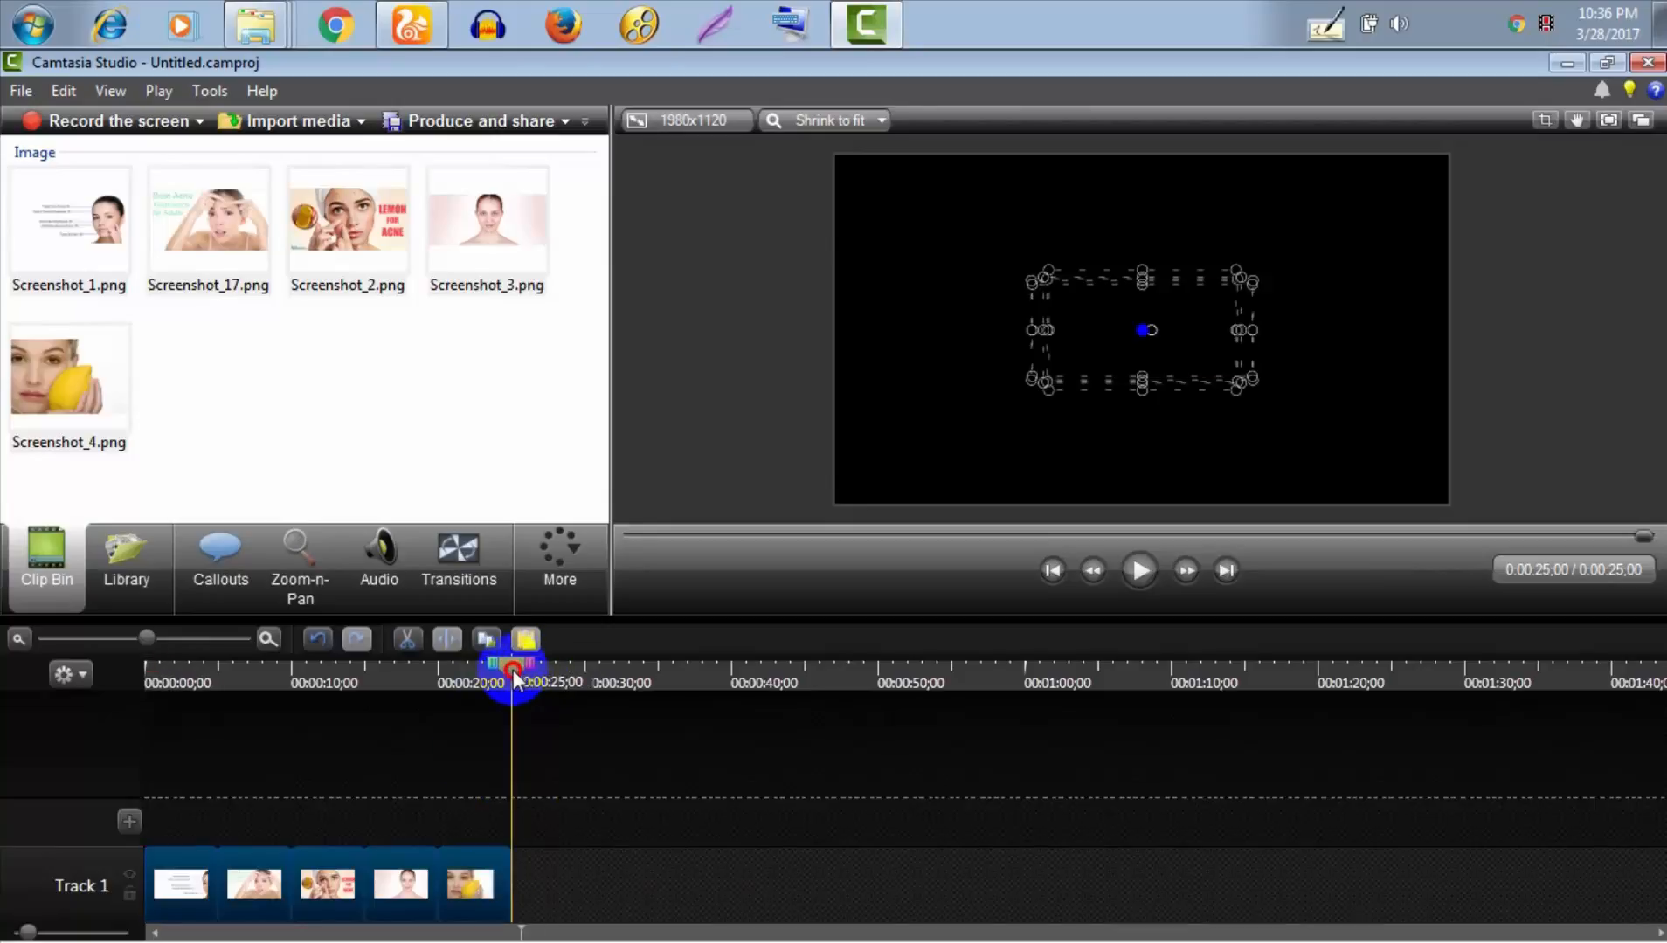
drag(514, 680, 847, 648)
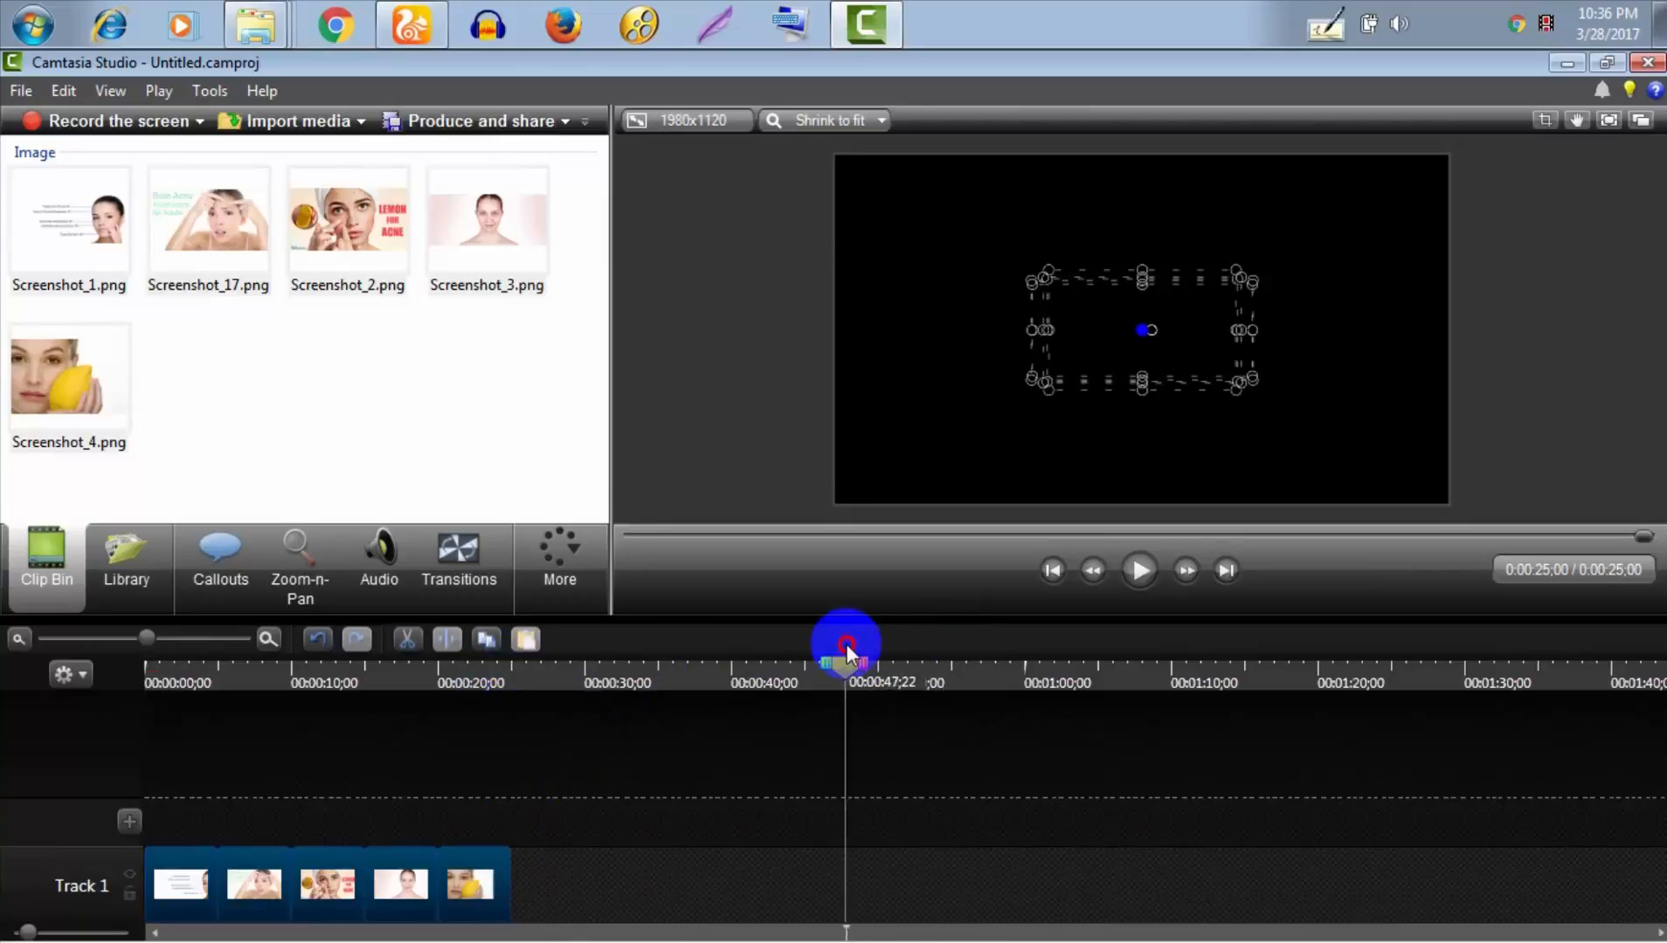
Shift the last four clips on Track 1 to a later time and extend the Screenshot_1 clip's duration into the gap
click(525, 830)
drag(566, 890, 423, 875)
click(244, 886)
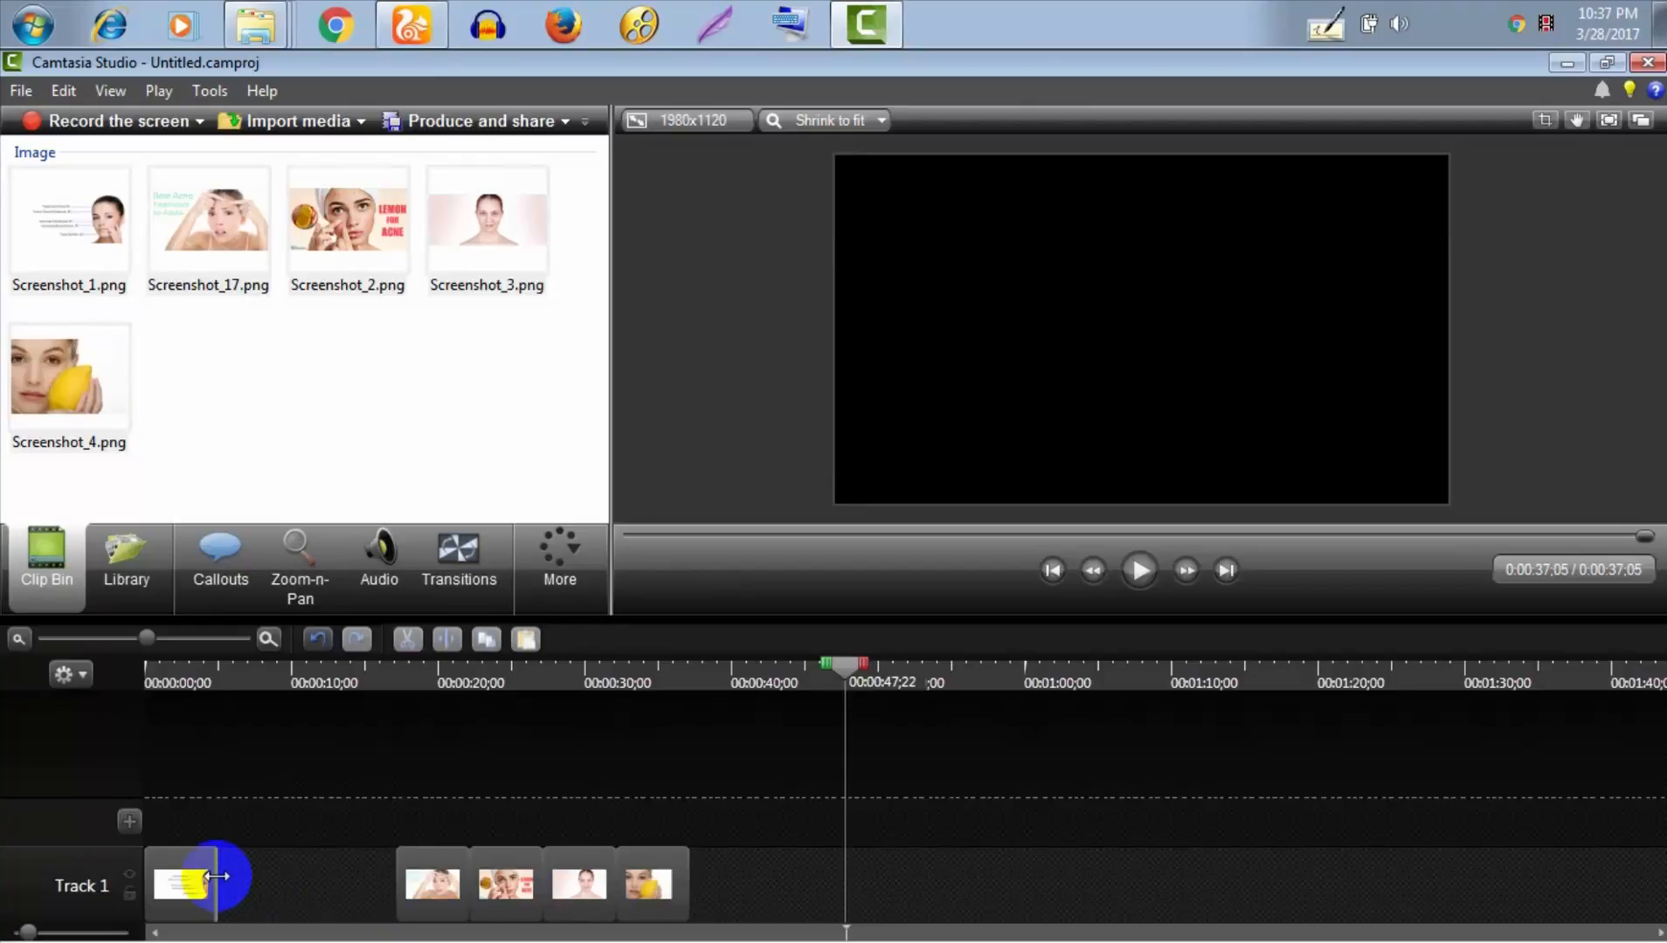
click(216, 872)
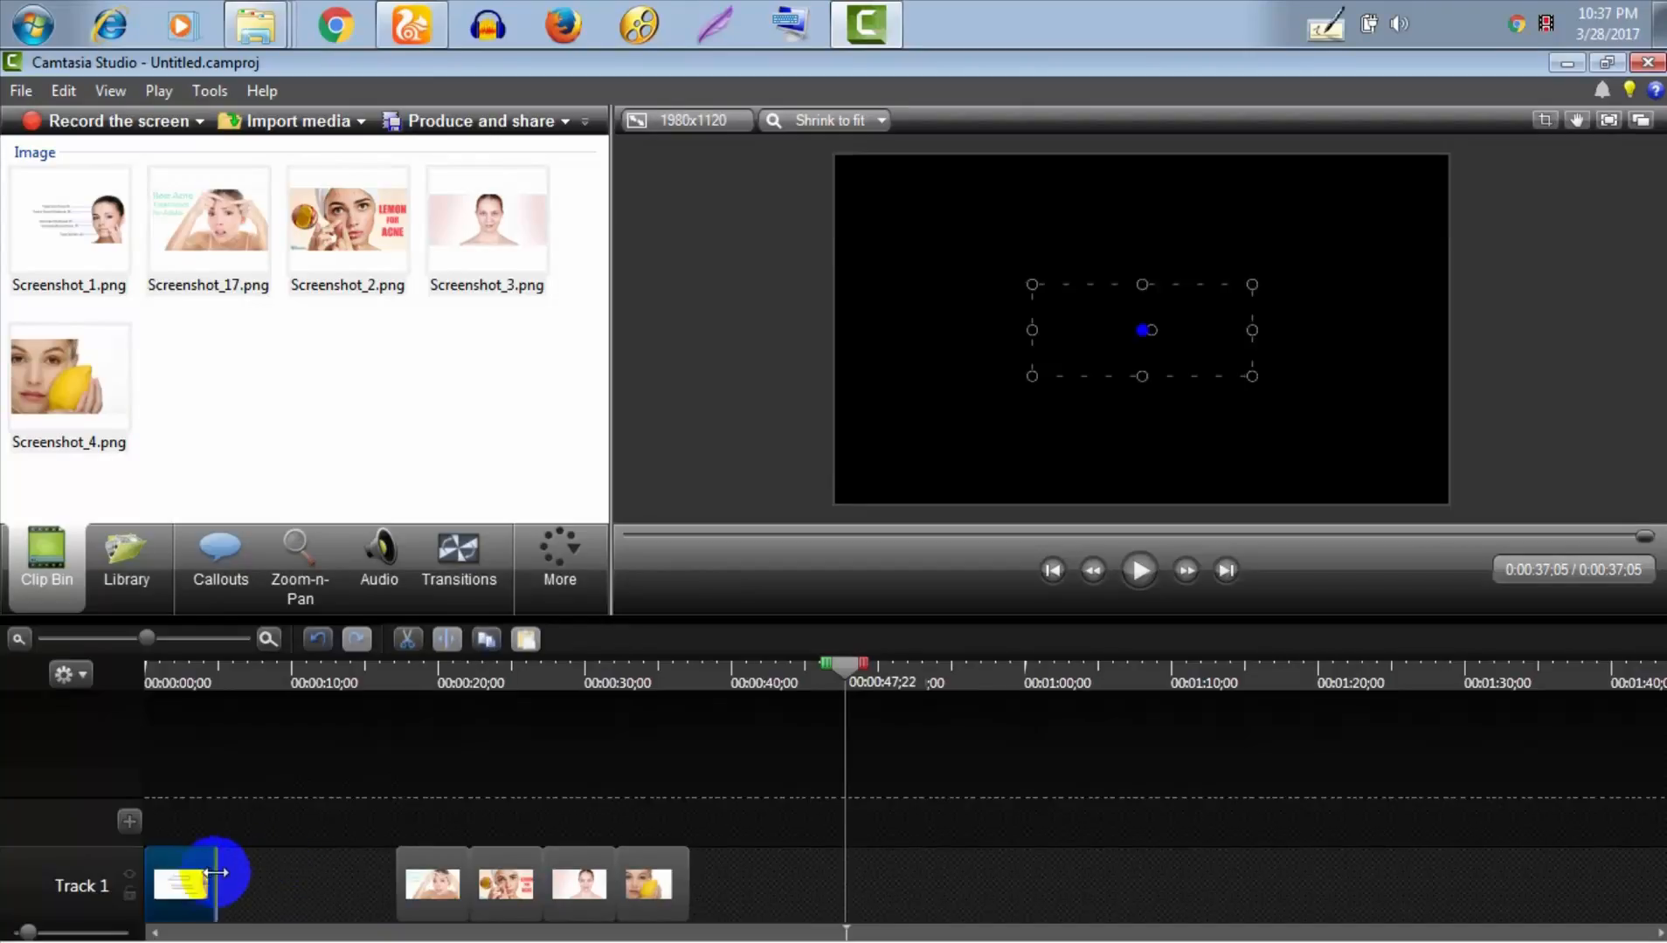
drag(219, 871, 490, 872)
Move the last clips on Track 1 further along and lengthen the Screenshot_17 and Screenshot_2 clips
drag(659, 880, 776, 882)
drag(582, 884, 706, 873)
drag(541, 861, 640, 871)
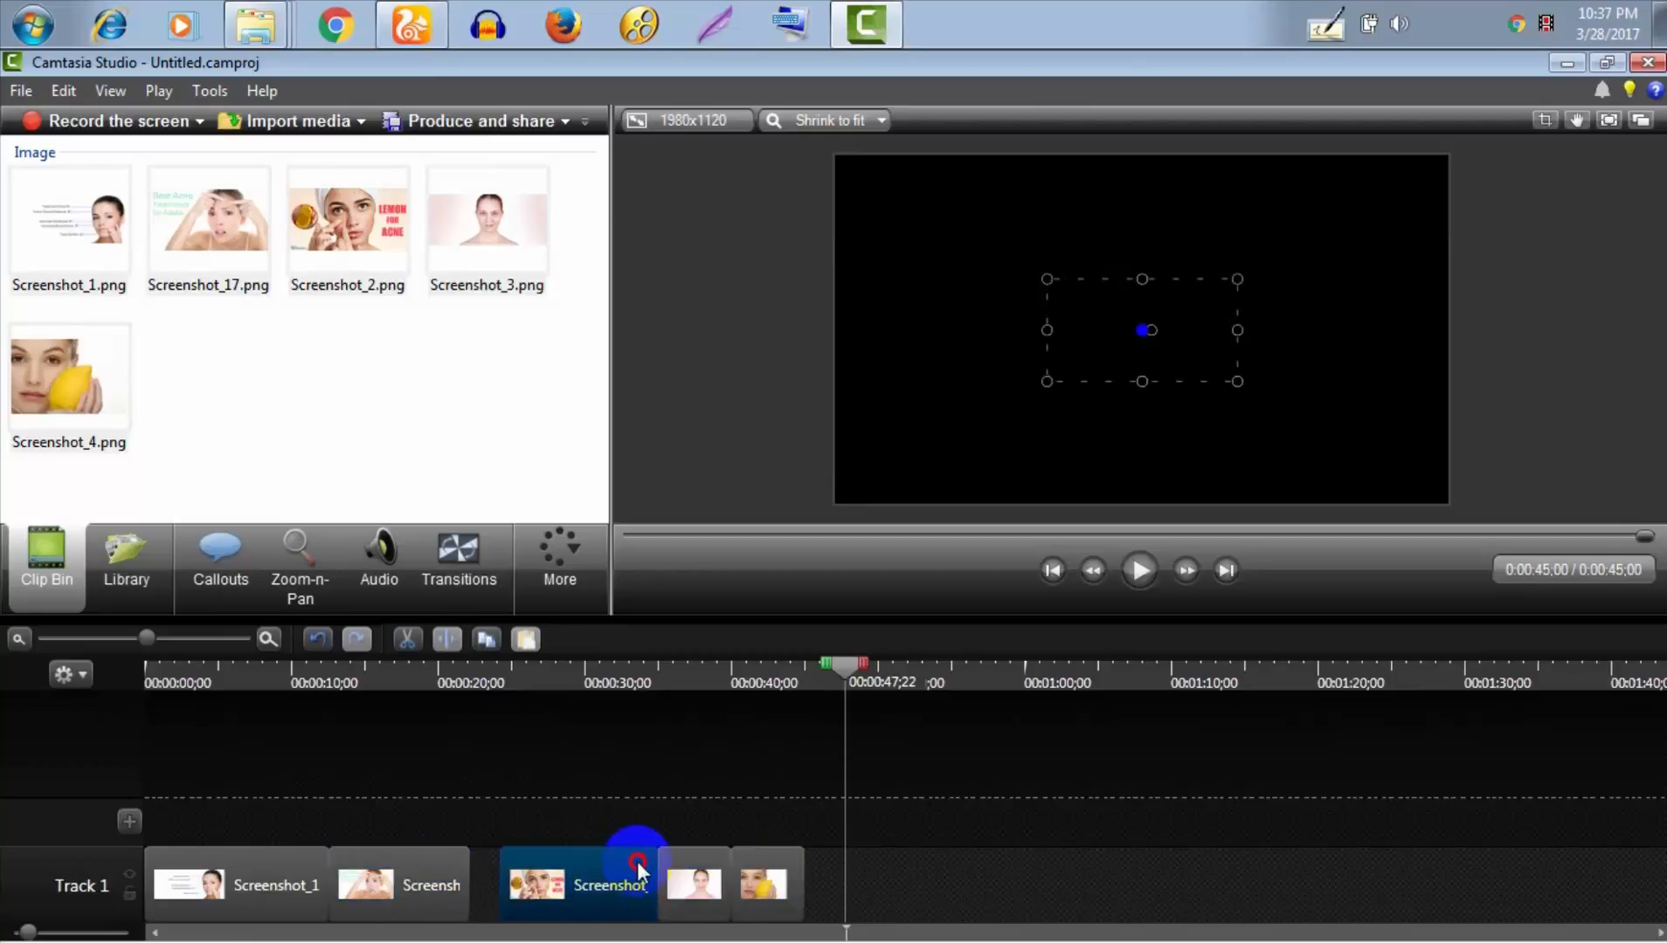
drag(469, 870, 581, 869)
Lengthen the Screenshot_3 and Screenshot_4 clips and place Screenshot_4 directly after Screenshot_3 on Track 1
drag(778, 879, 970, 878)
click(725, 877)
click(851, 873)
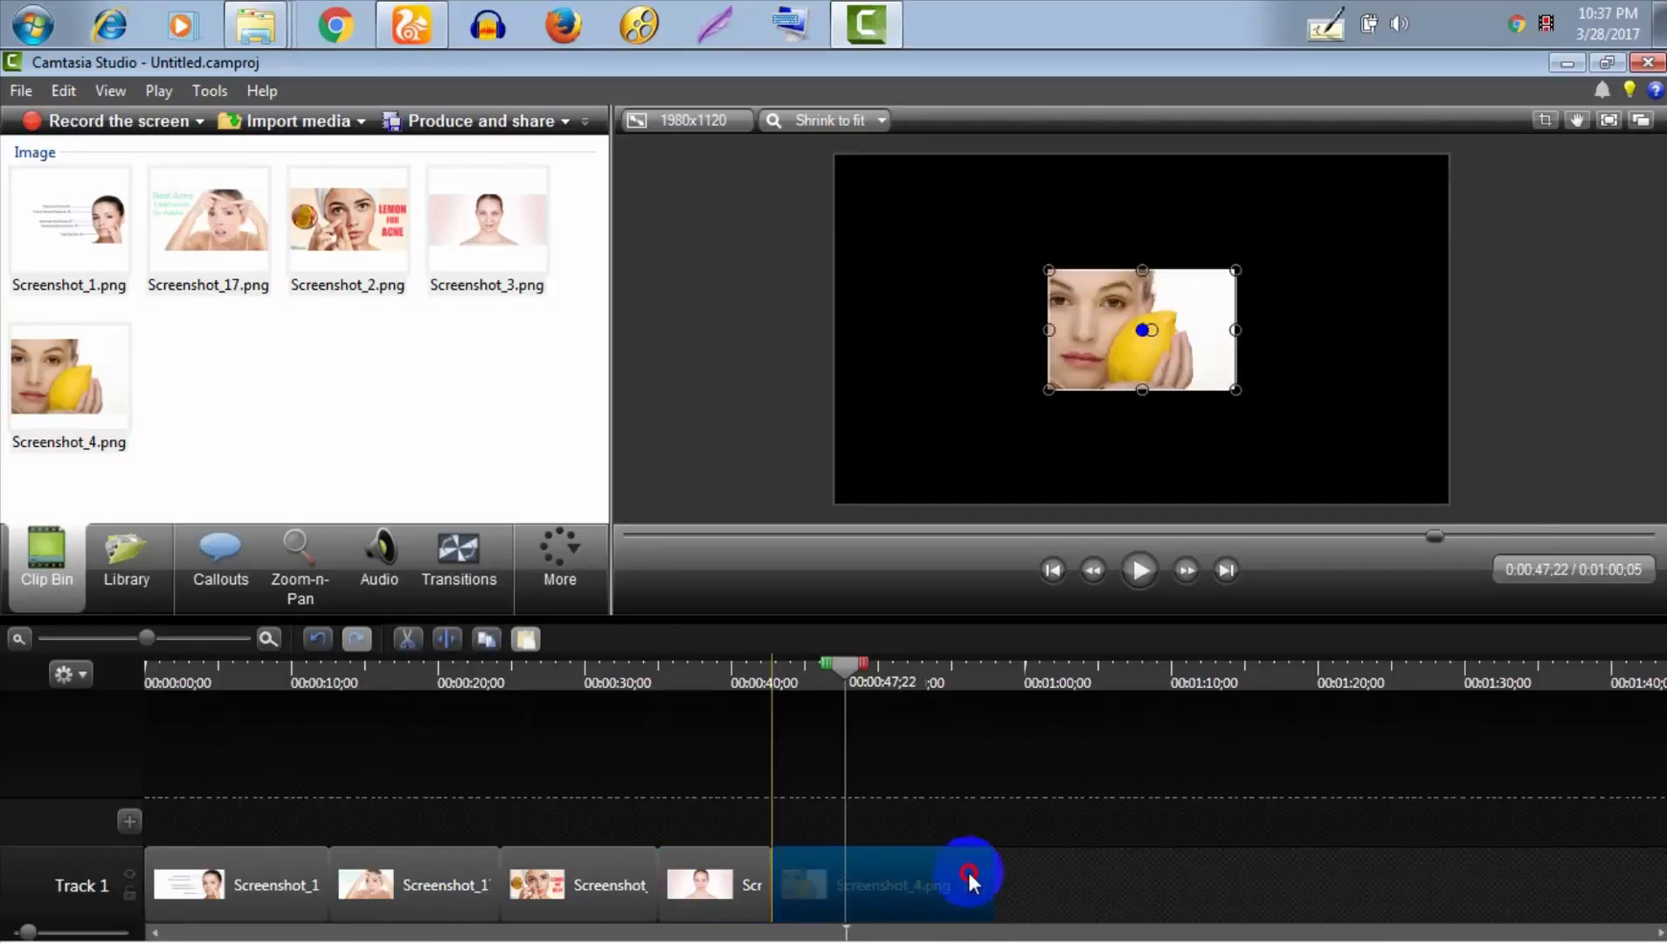
Enlarge and stretch the Screenshot_1 picture at the start of Track 1 until it fills the whole canvas
click(756, 884)
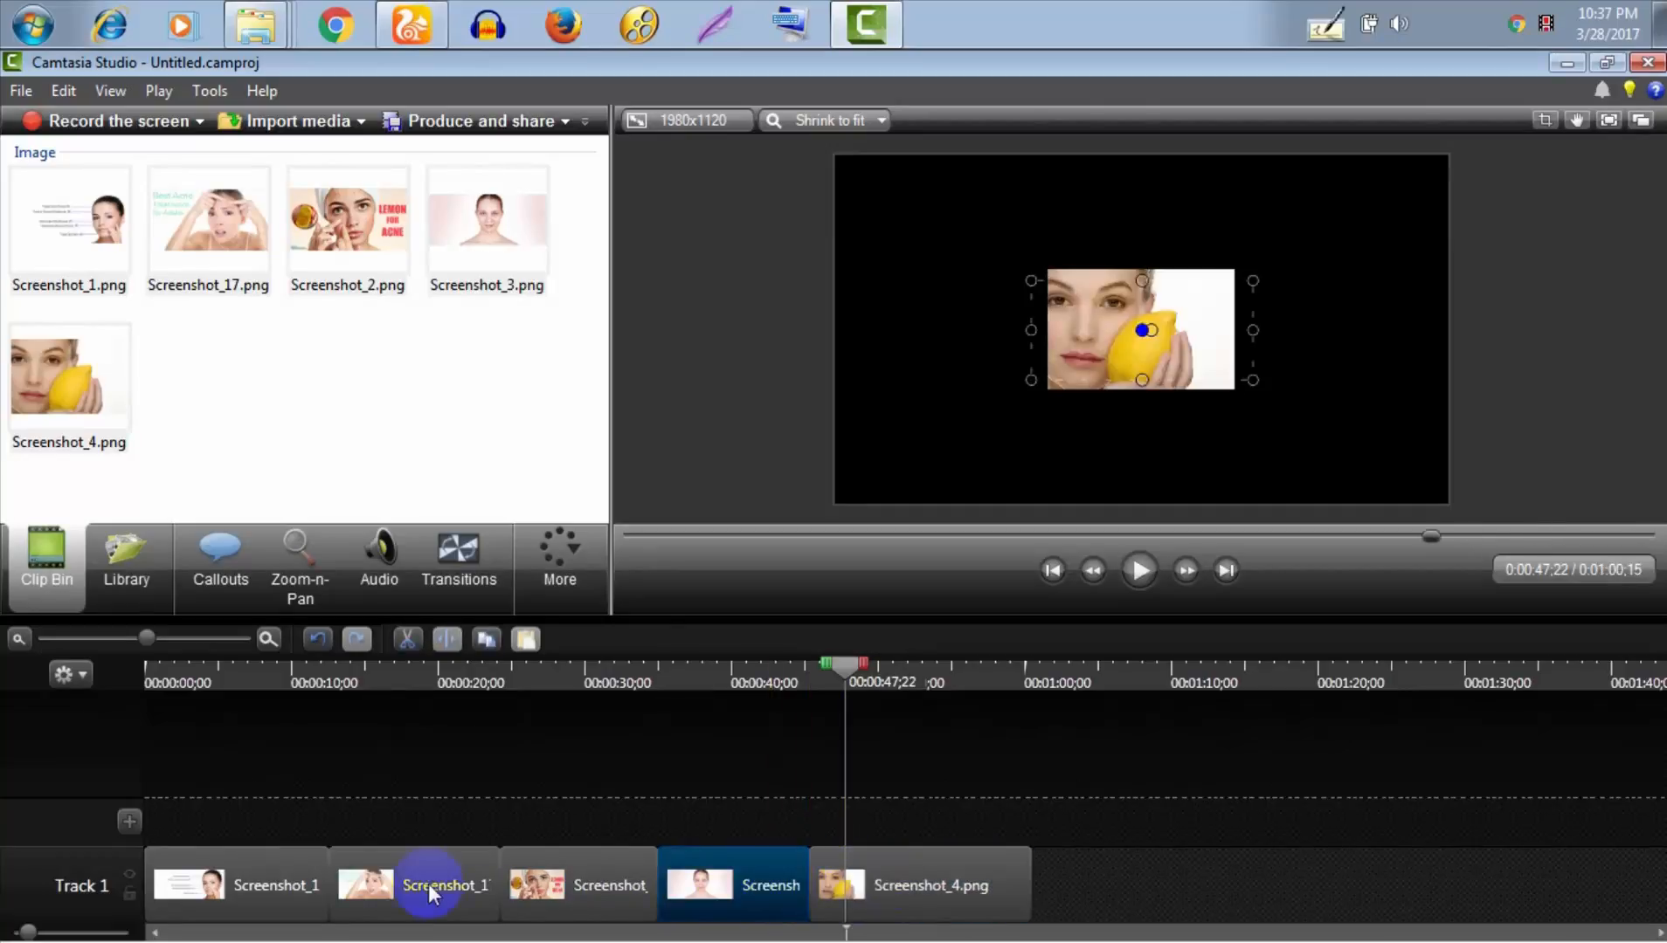
click(242, 883)
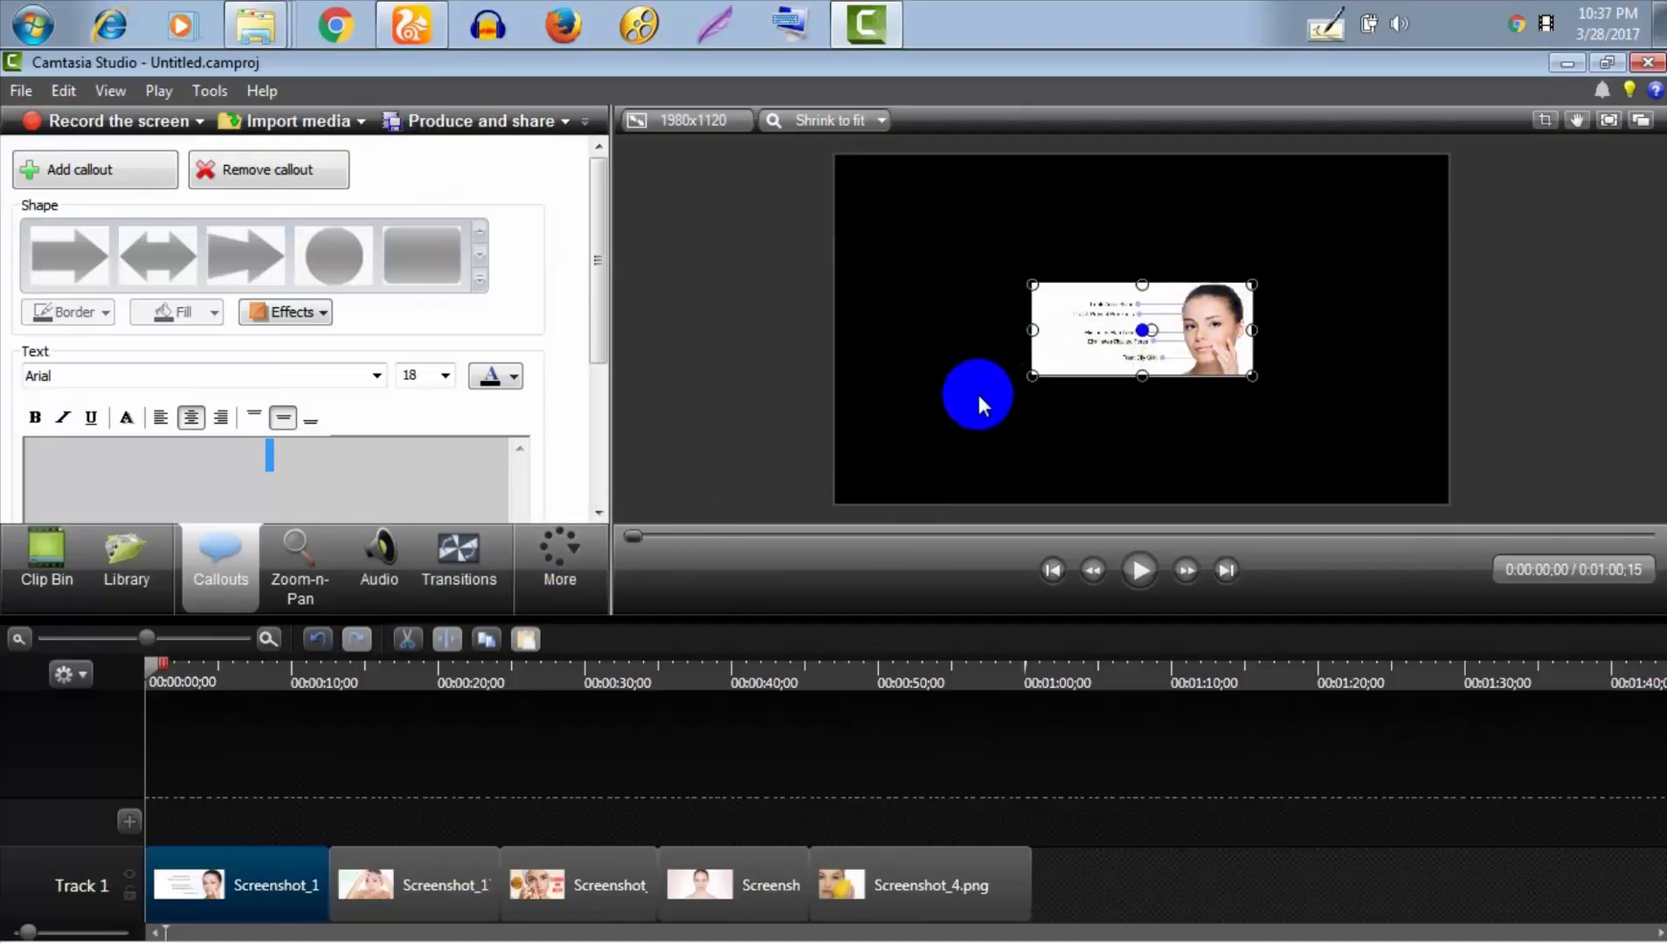
drag(1033, 281, 951, 260)
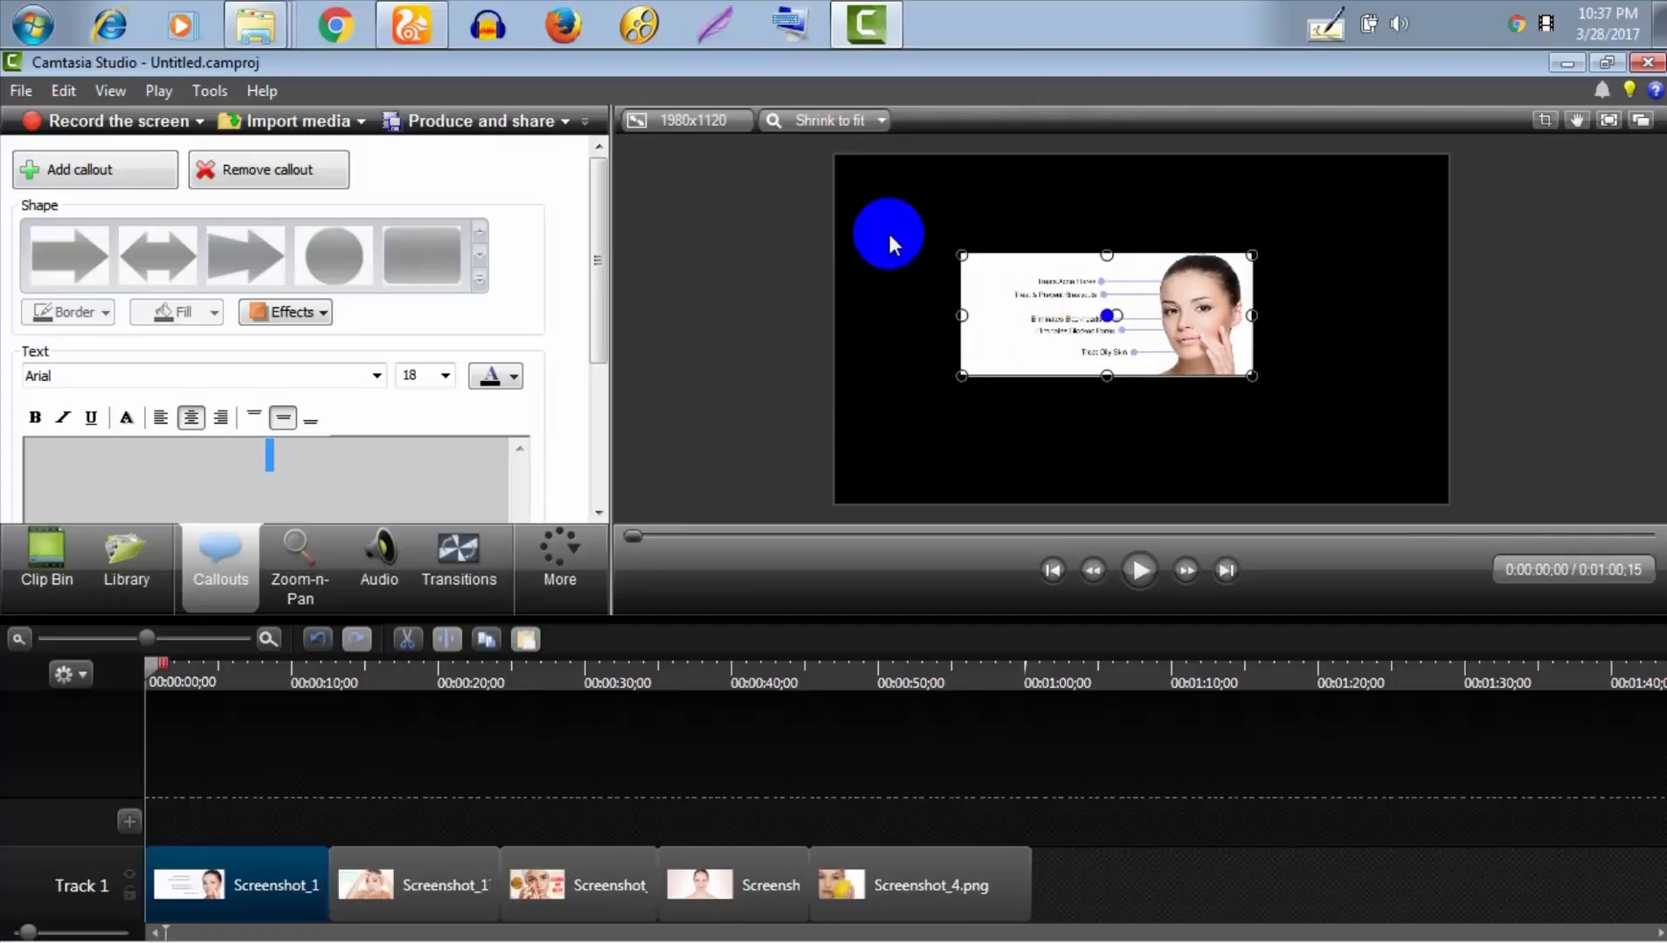
click(956, 254)
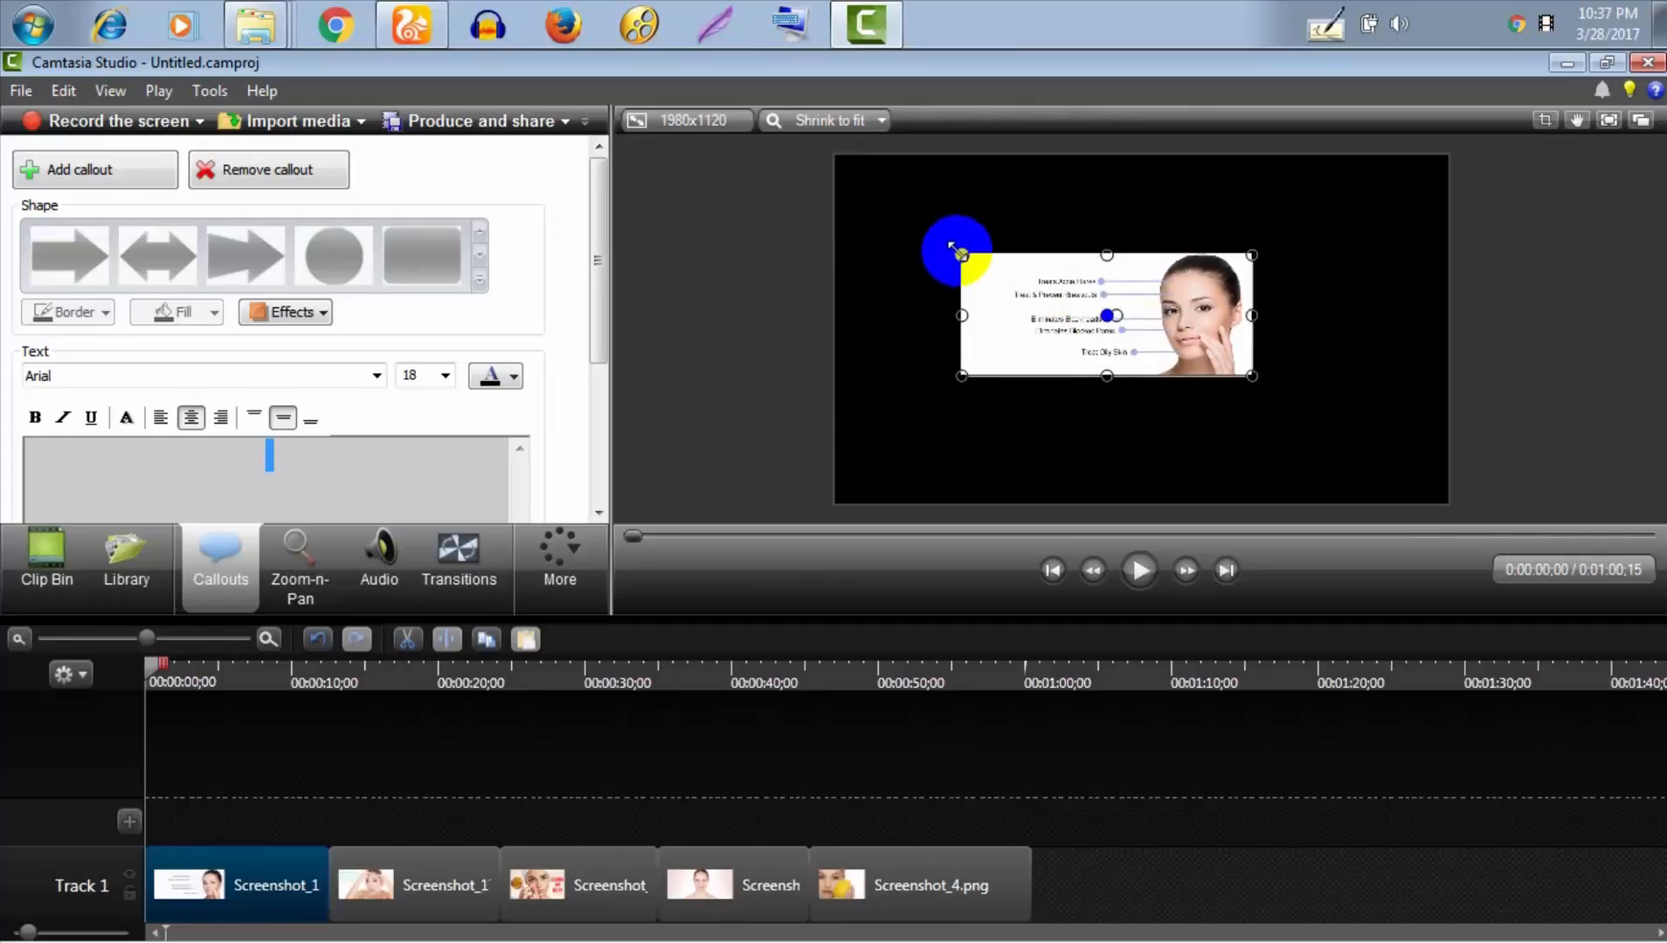
drag(958, 253, 858, 198)
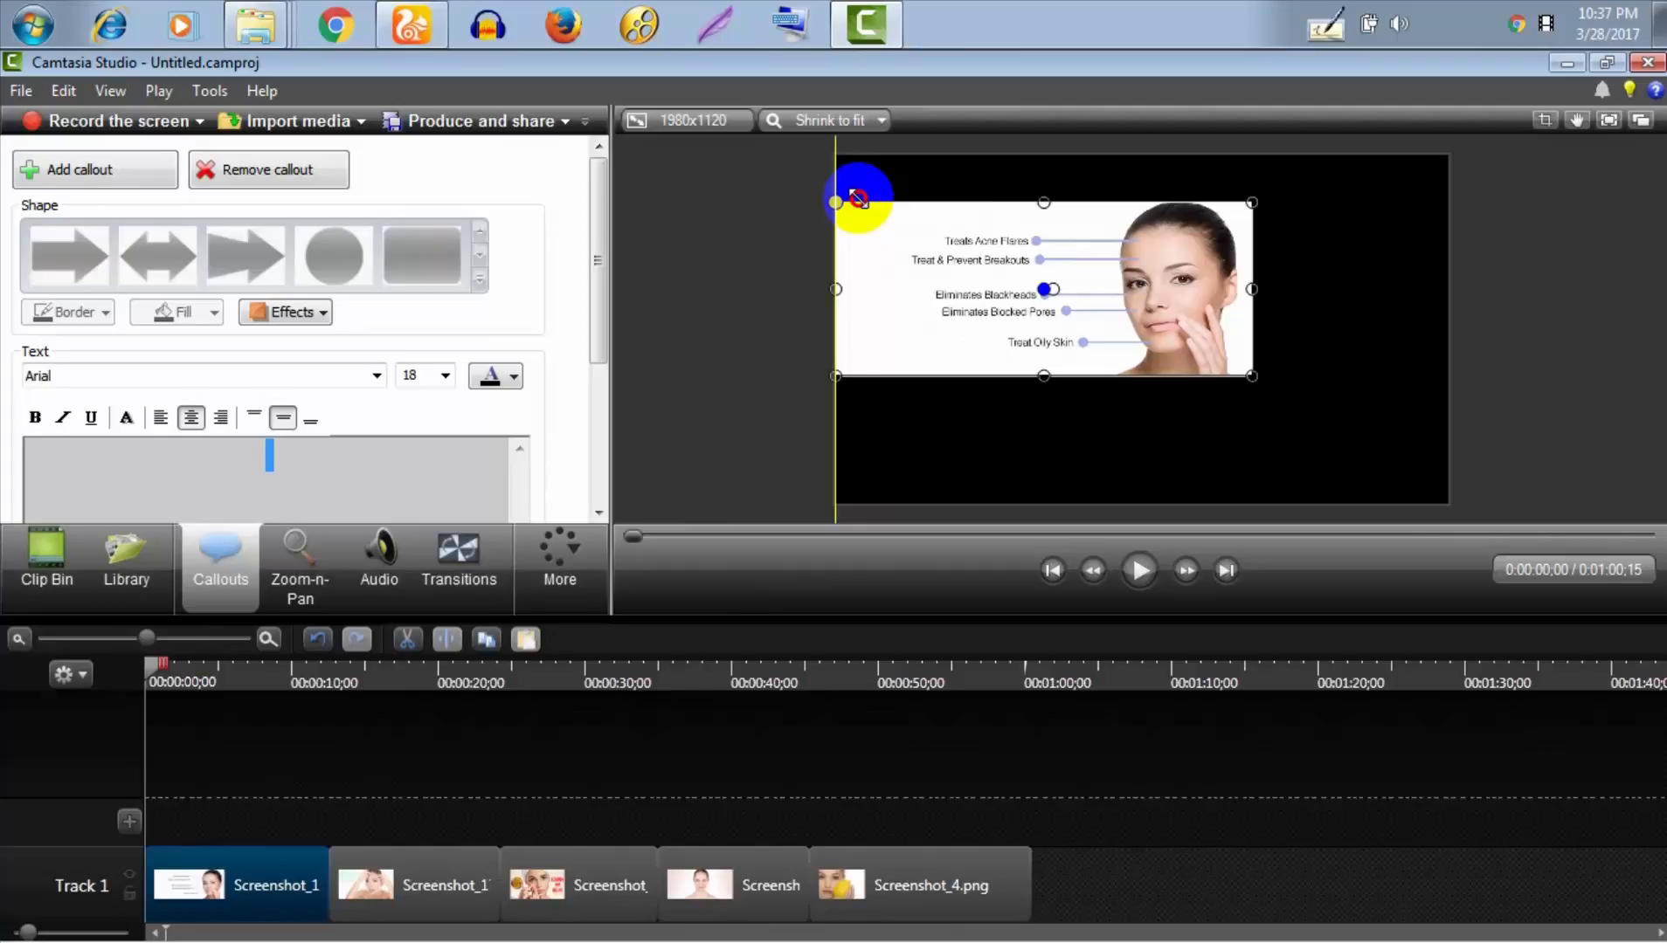
drag(858, 198, 857, 198)
drag(1039, 199, 1025, 159)
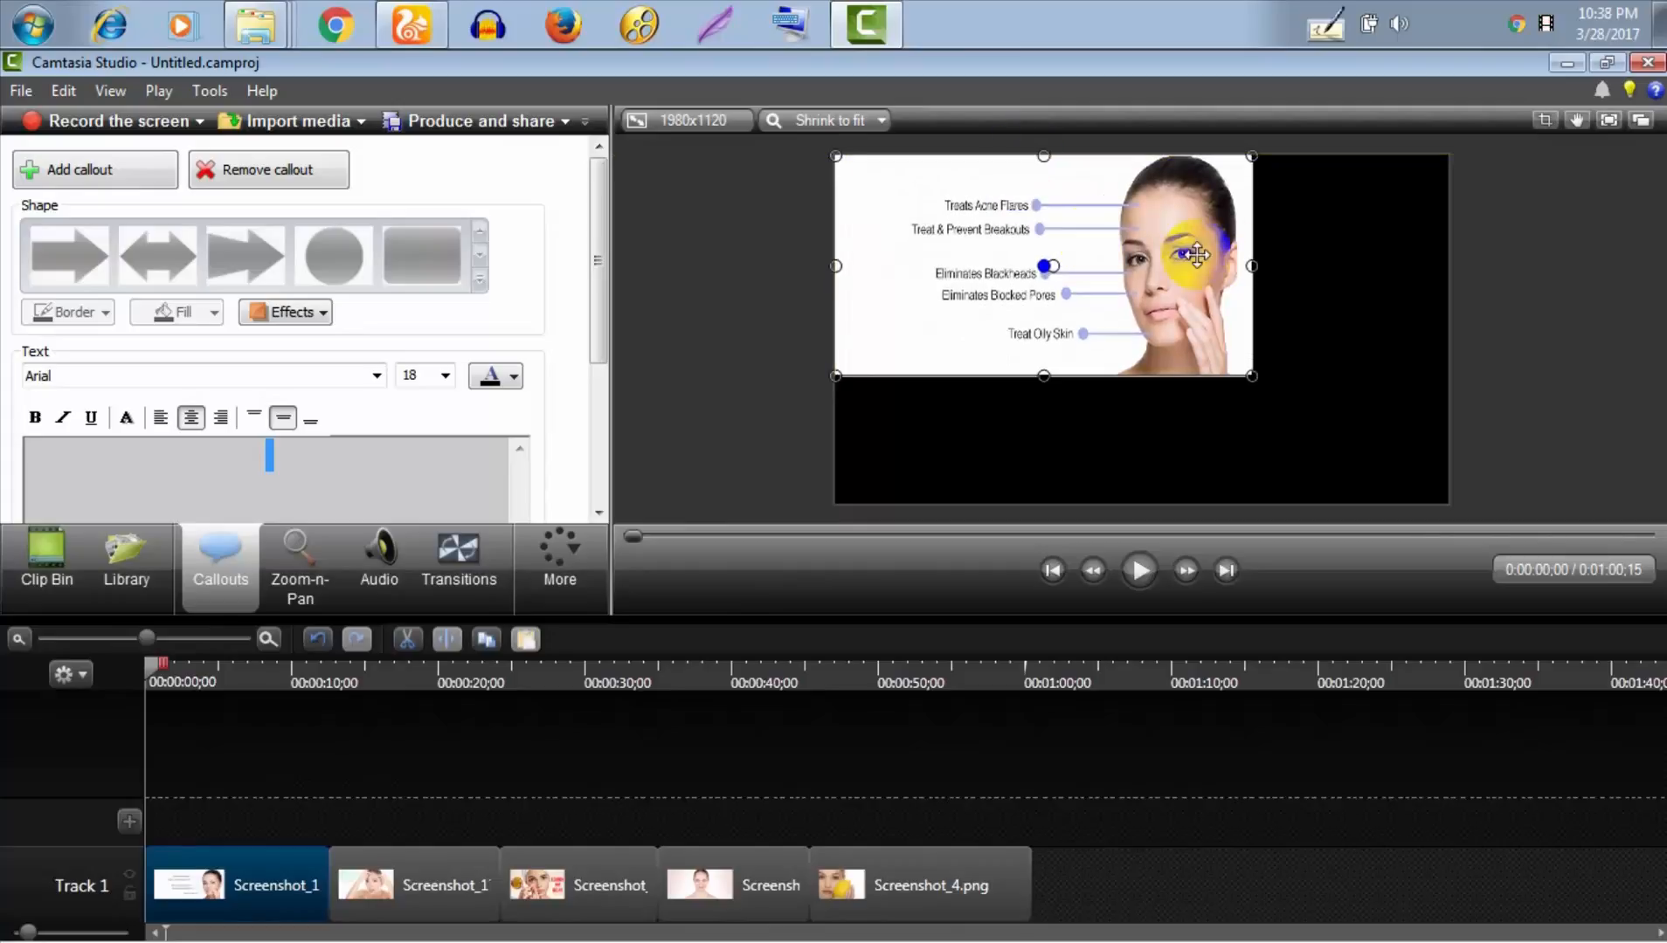
drag(1252, 266, 1449, 264)
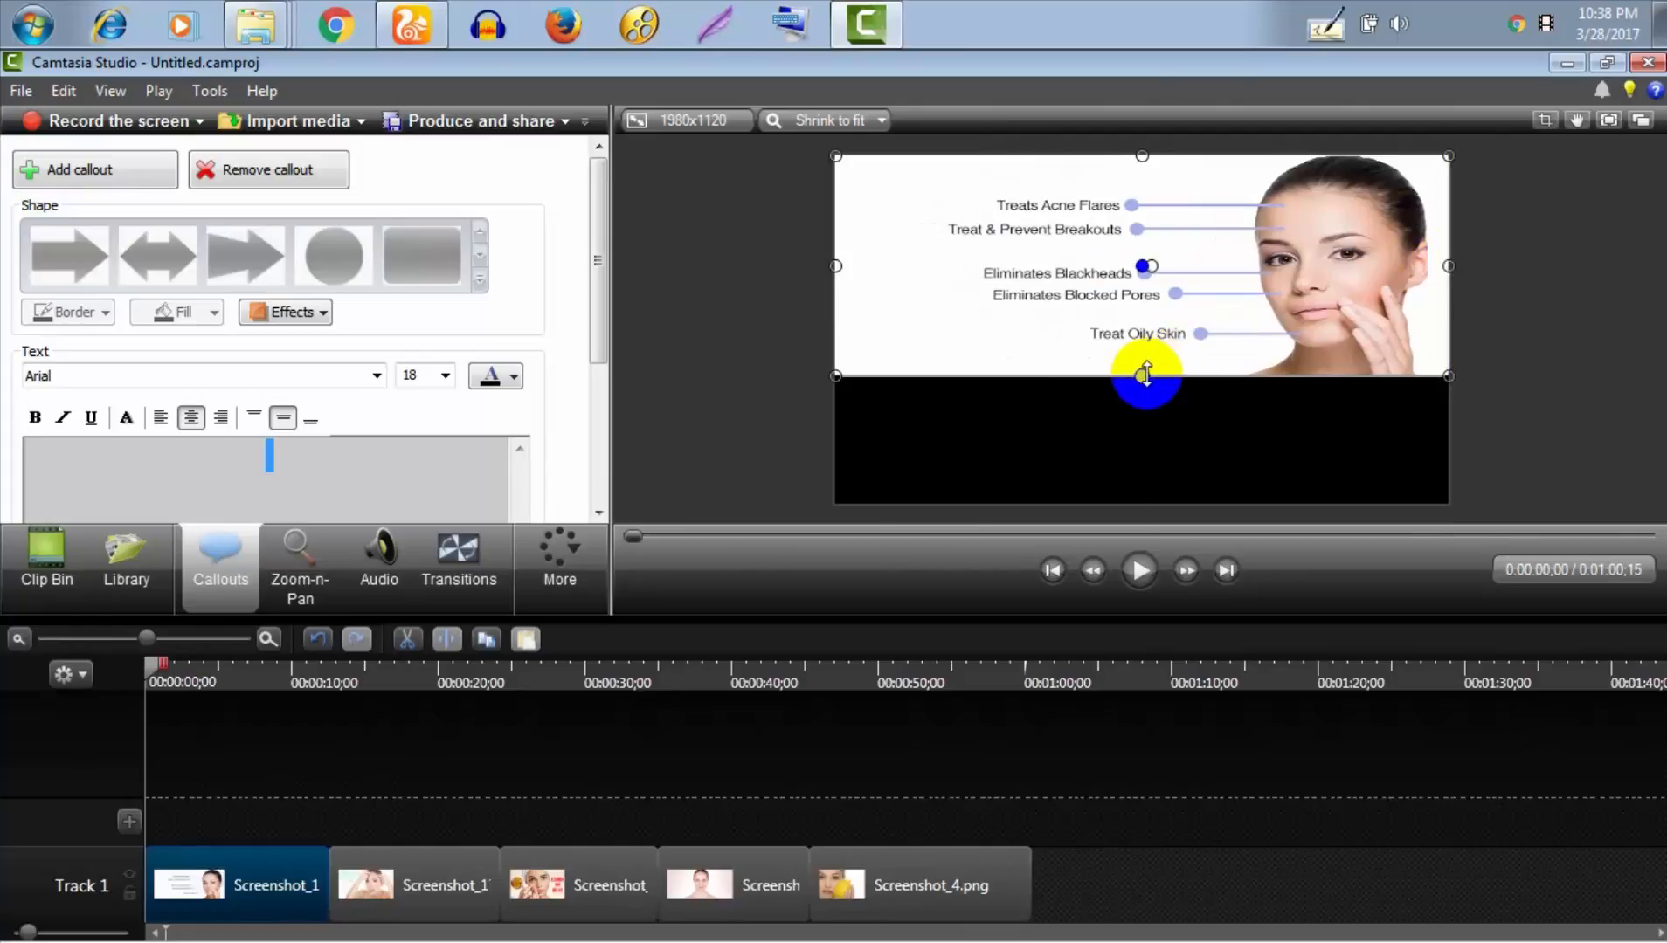
drag(1145, 375, 1142, 503)
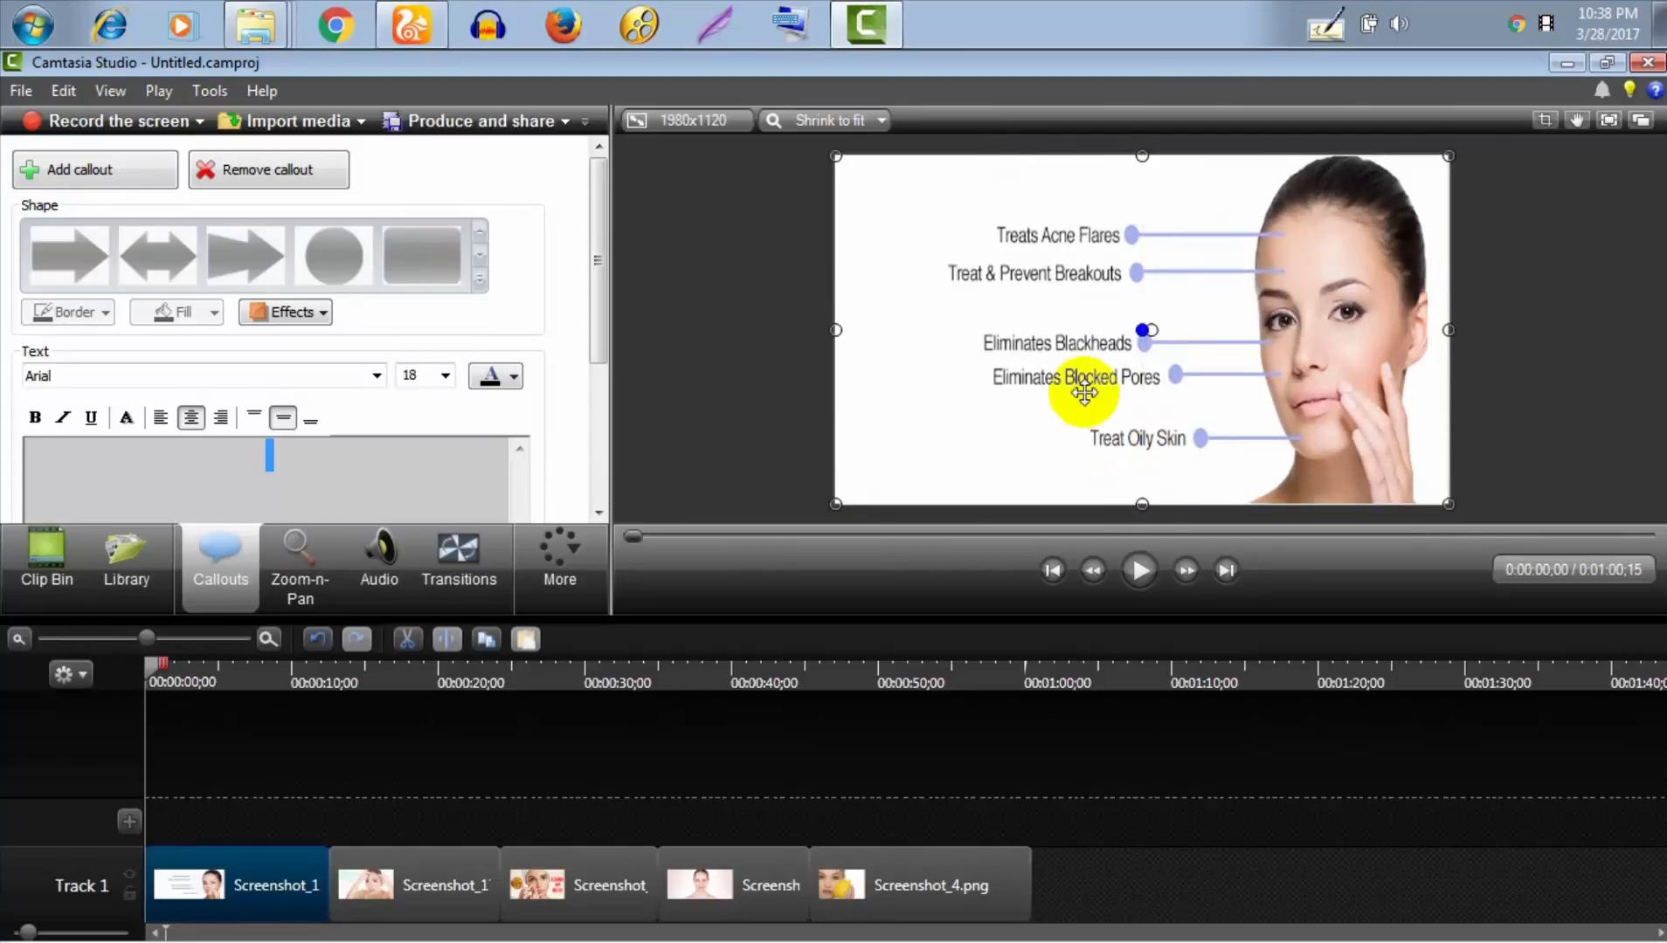
drag(1084, 394, 1084, 394)
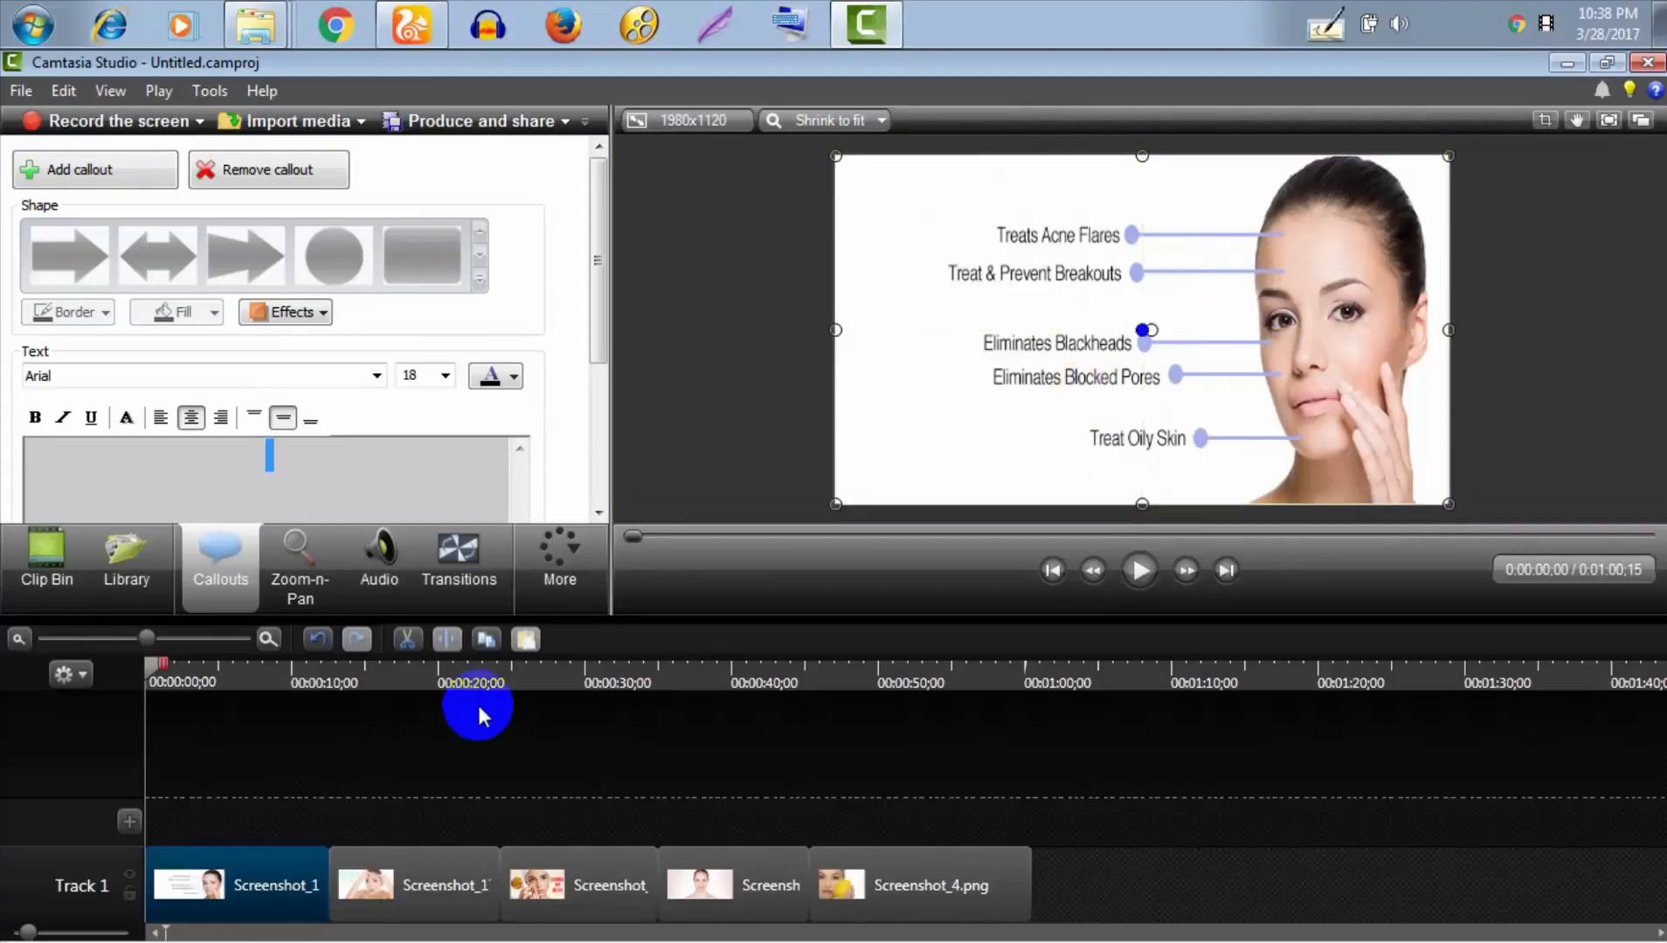
Stretch the Screenshot_17 picture, the second clip on Track 1, to cover the canvas in width and height
click(427, 899)
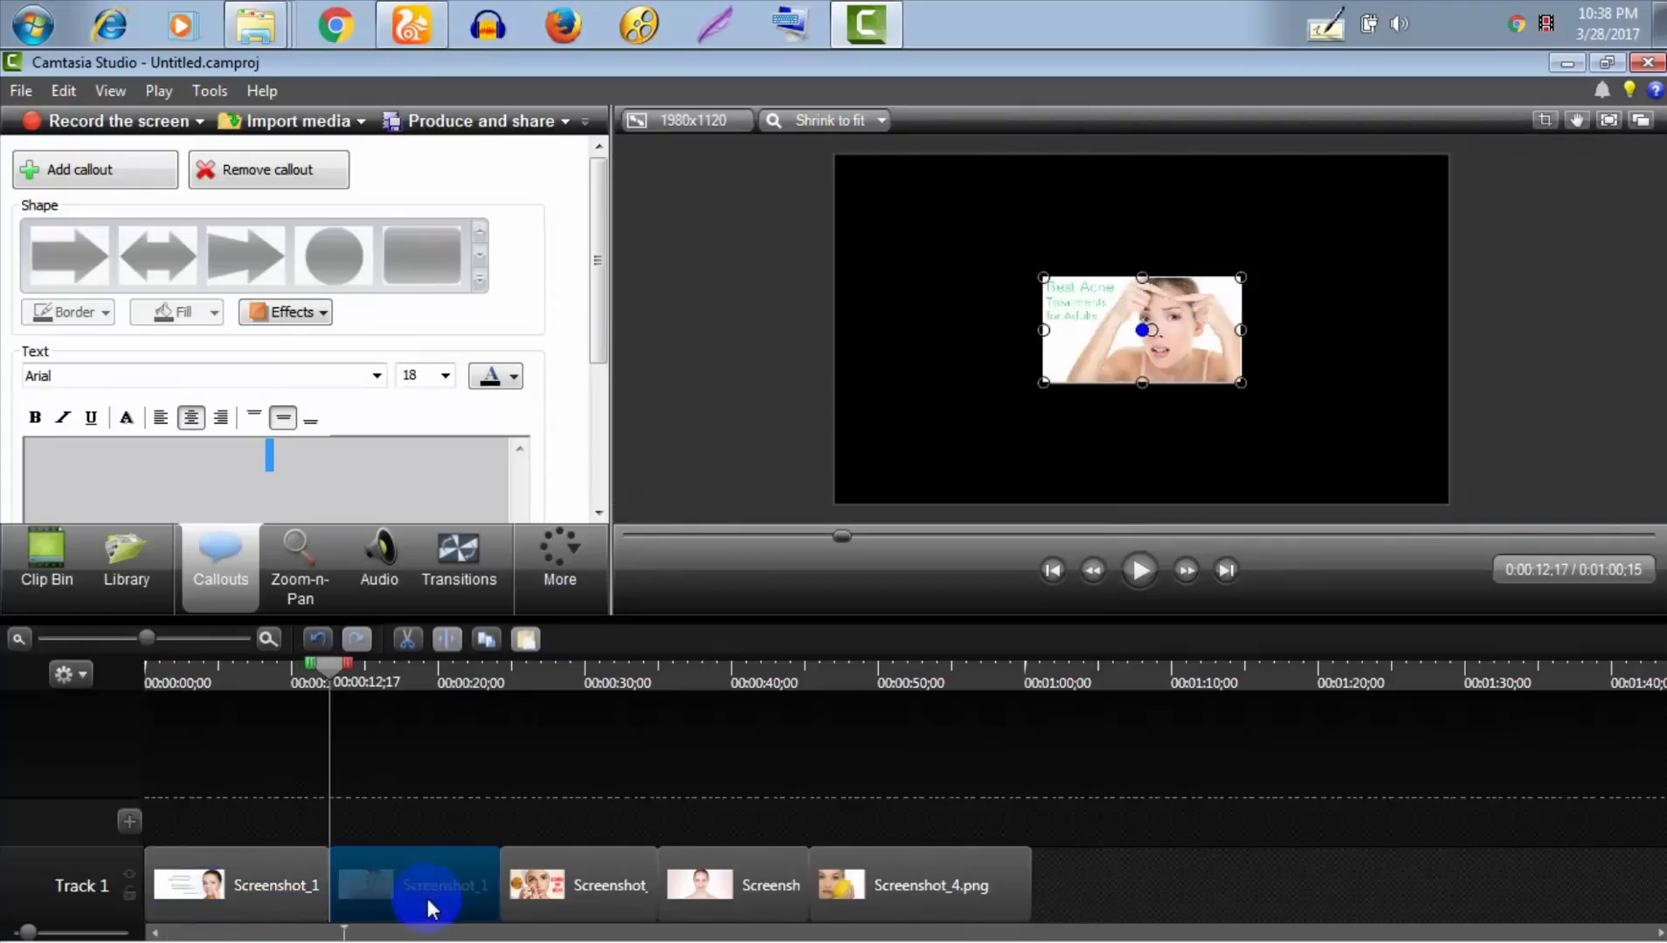
click(559, 552)
click(1022, 374)
drag(1043, 330, 831, 337)
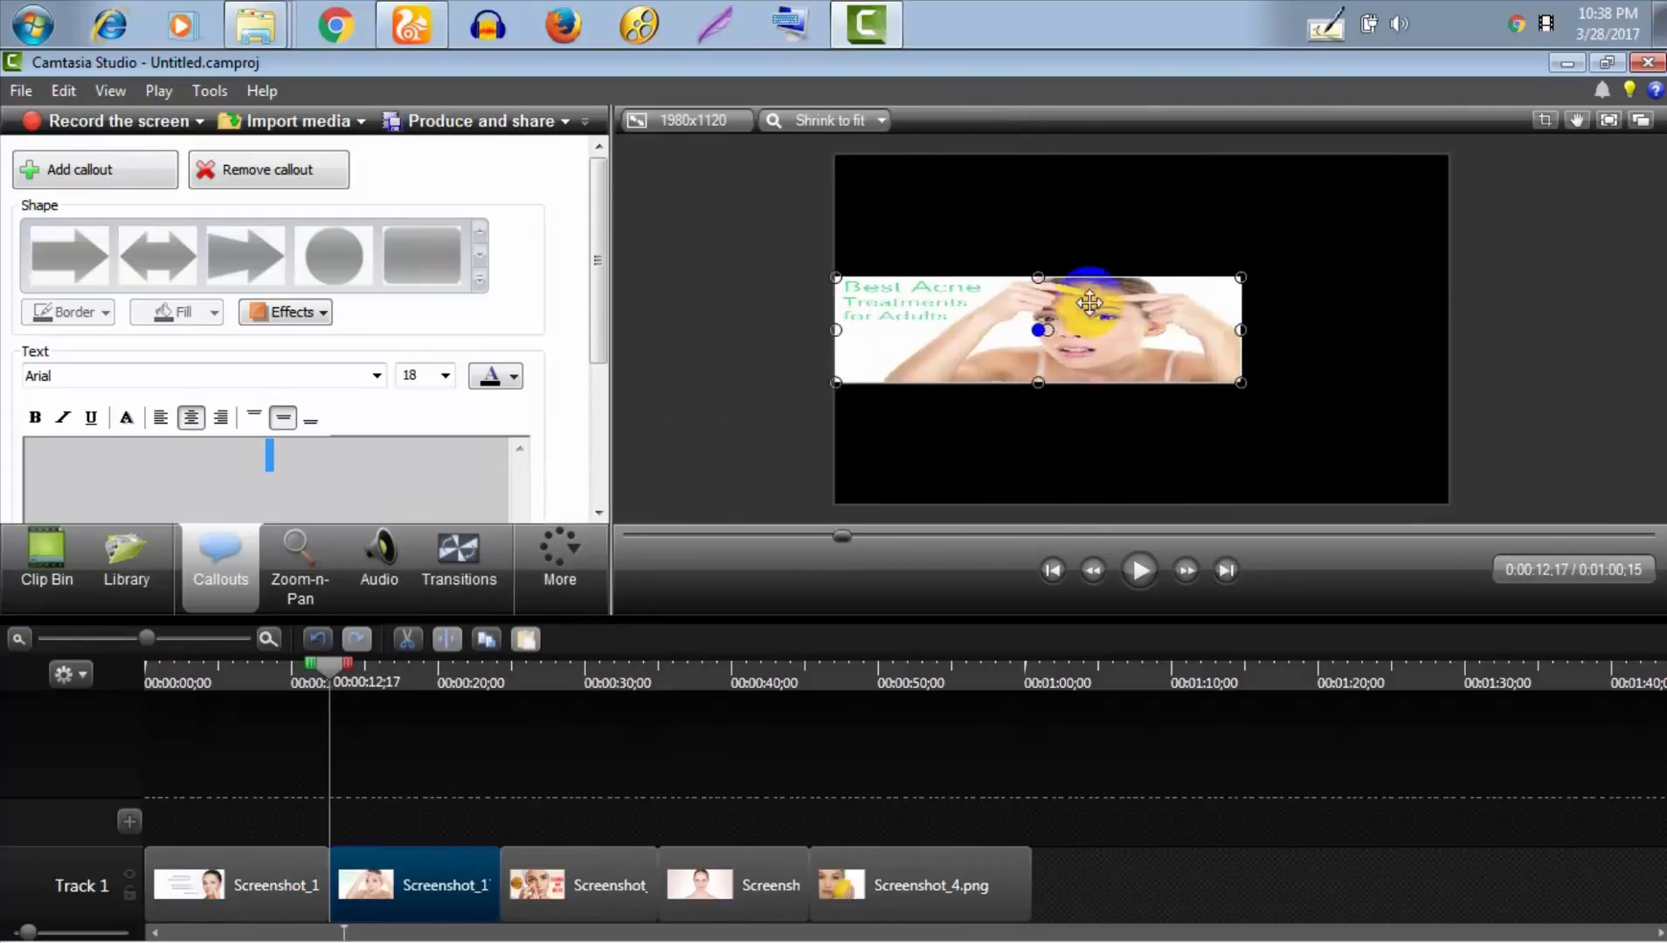
click(1247, 334)
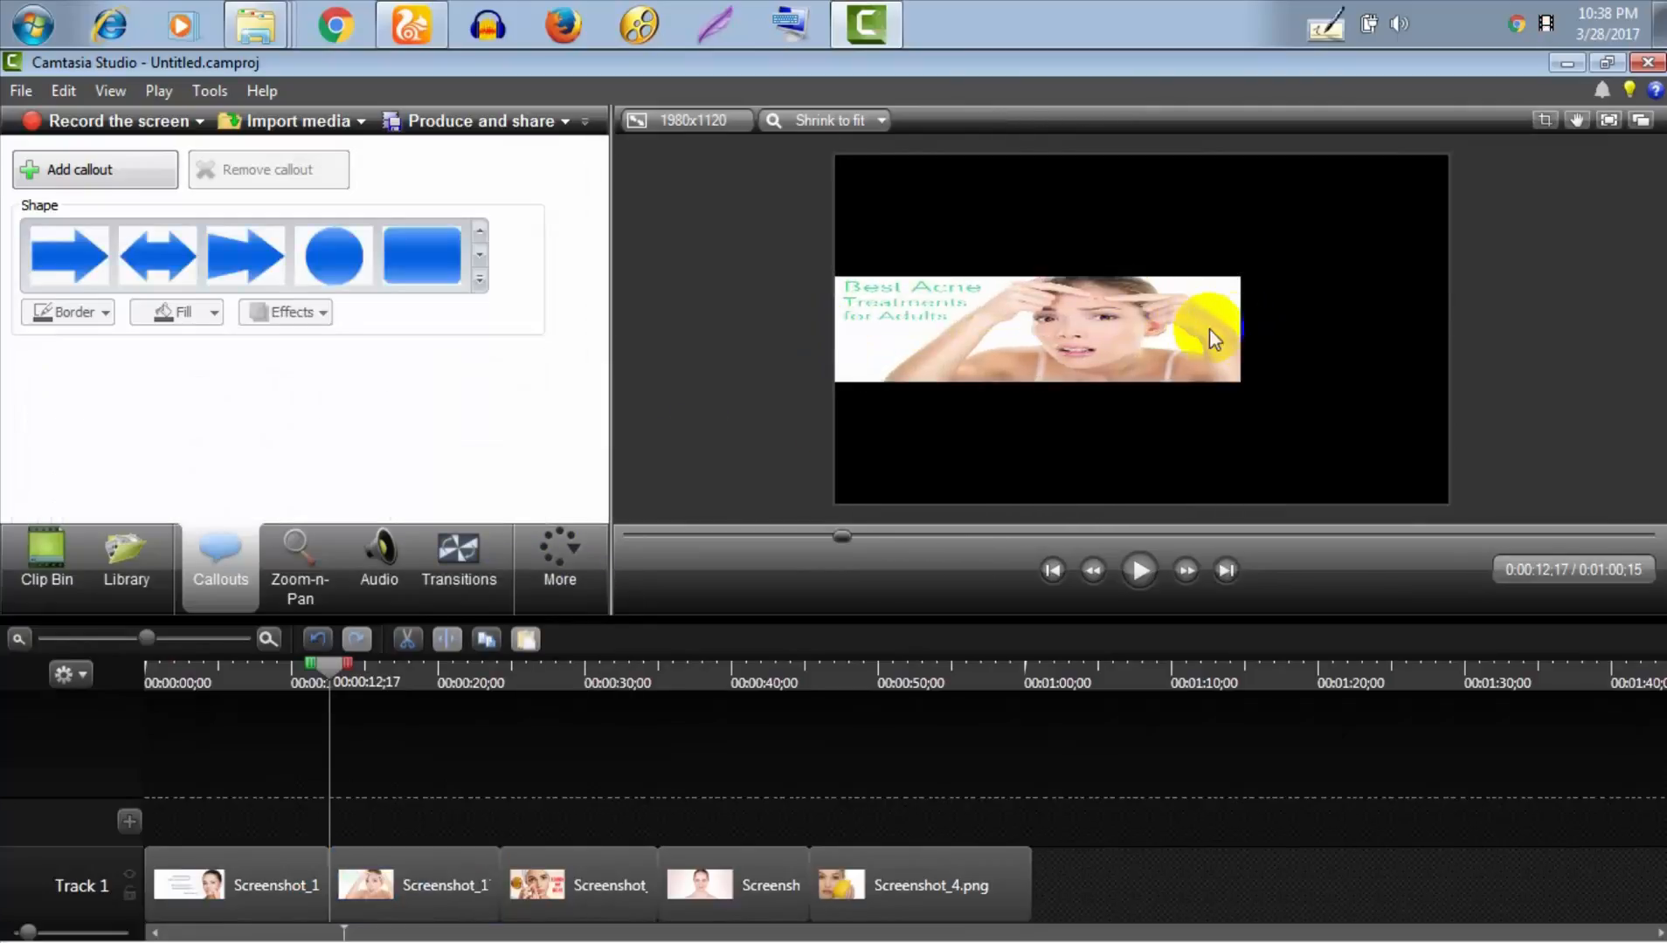
click(839, 326)
drag(1242, 330, 1449, 326)
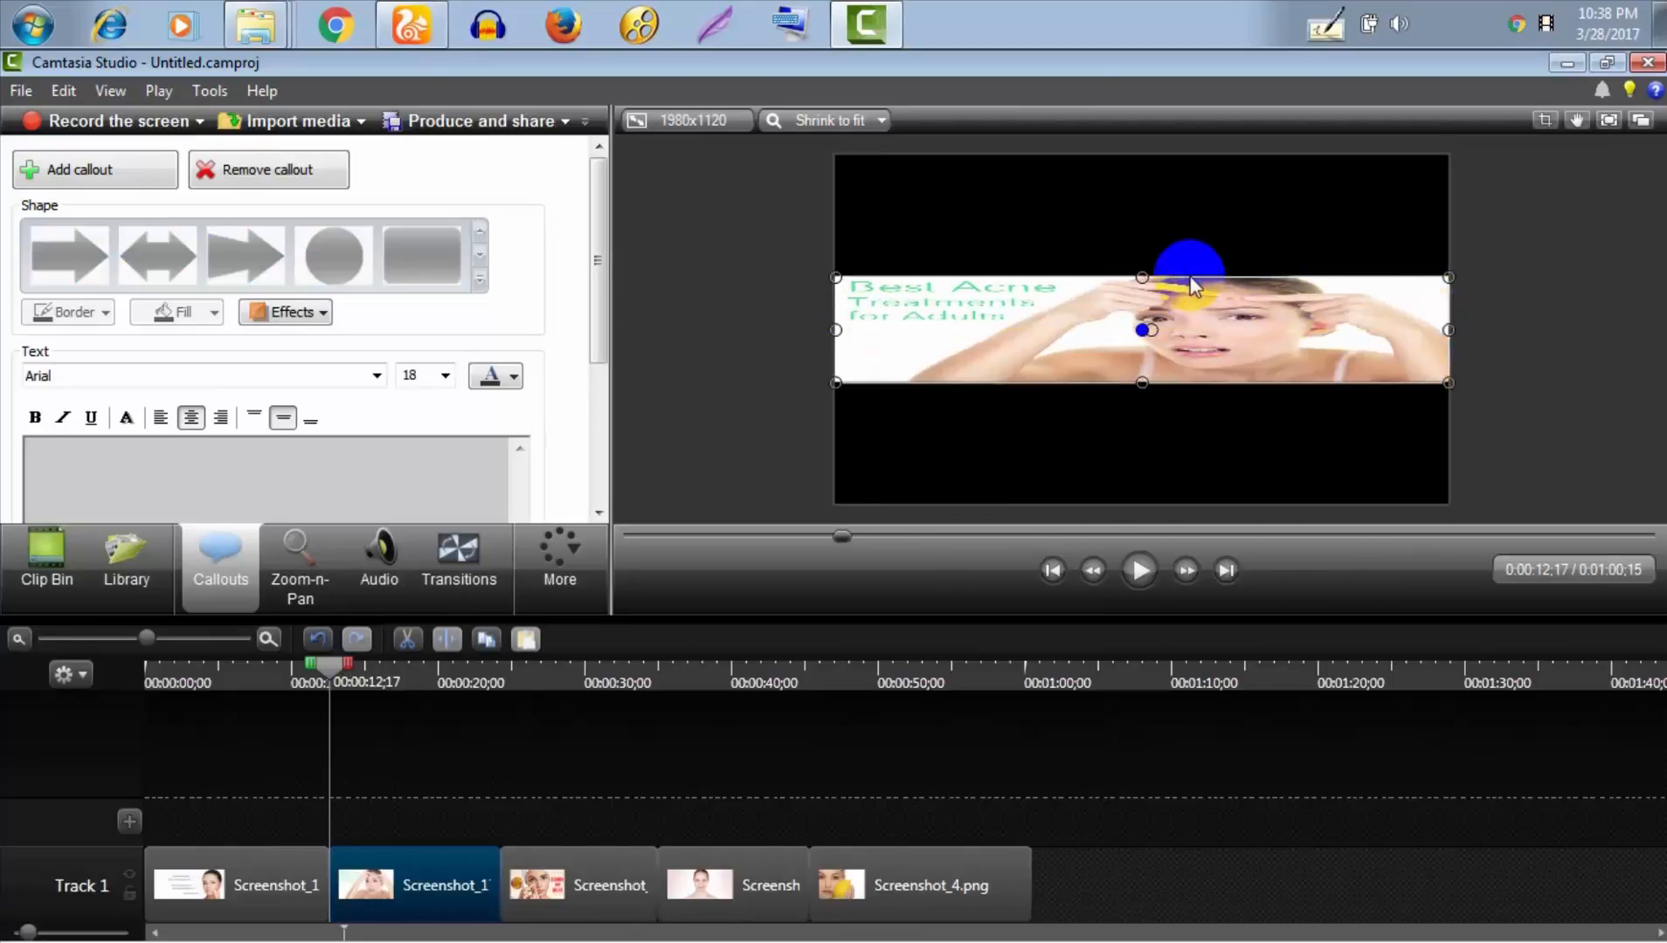
drag(1147, 277, 1112, 156)
click(1165, 399)
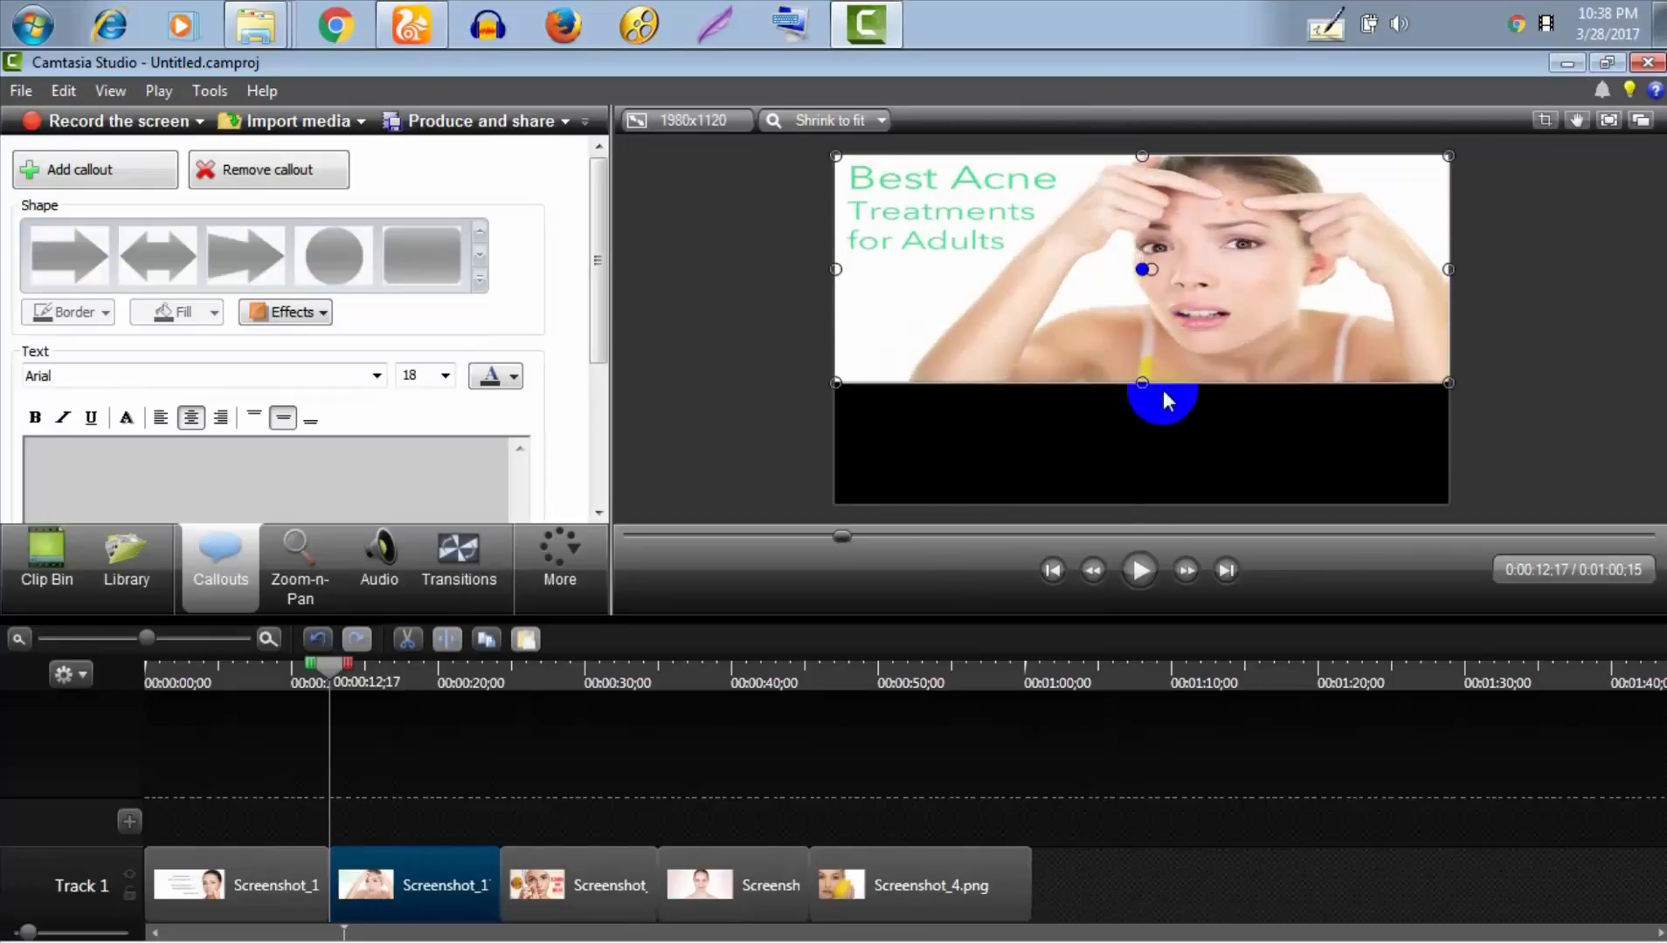
drag(1145, 378, 1145, 498)
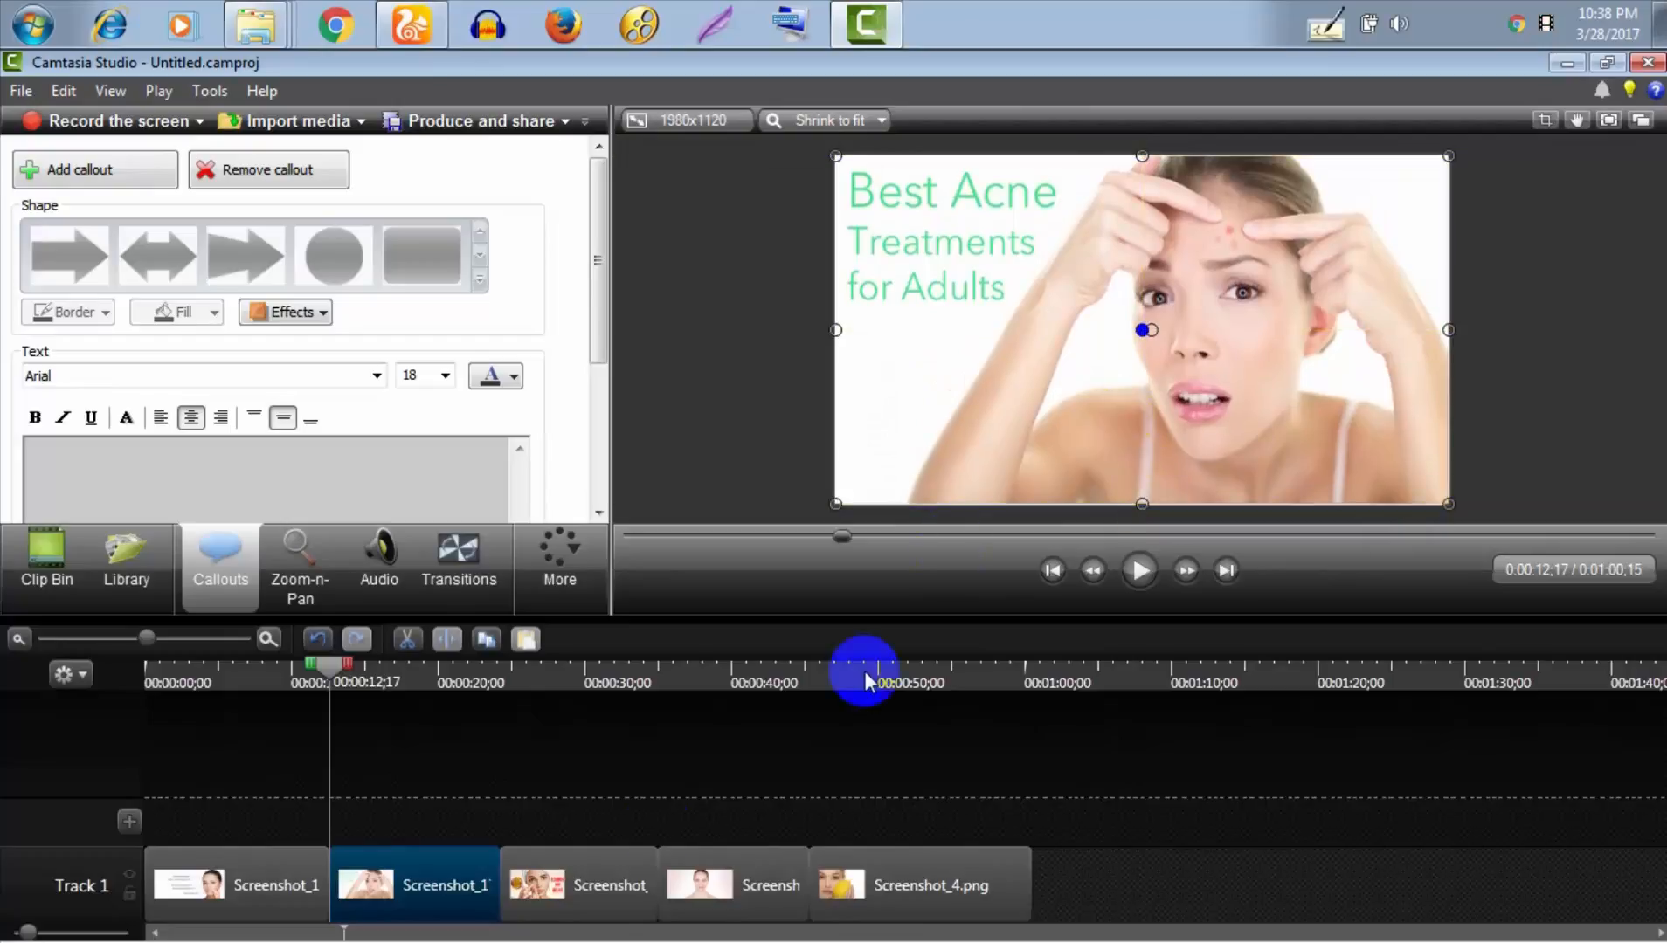
Stretch the Screenshot_2 picture, the third clip on Track 1, to the full width and height of the canvas
click(593, 908)
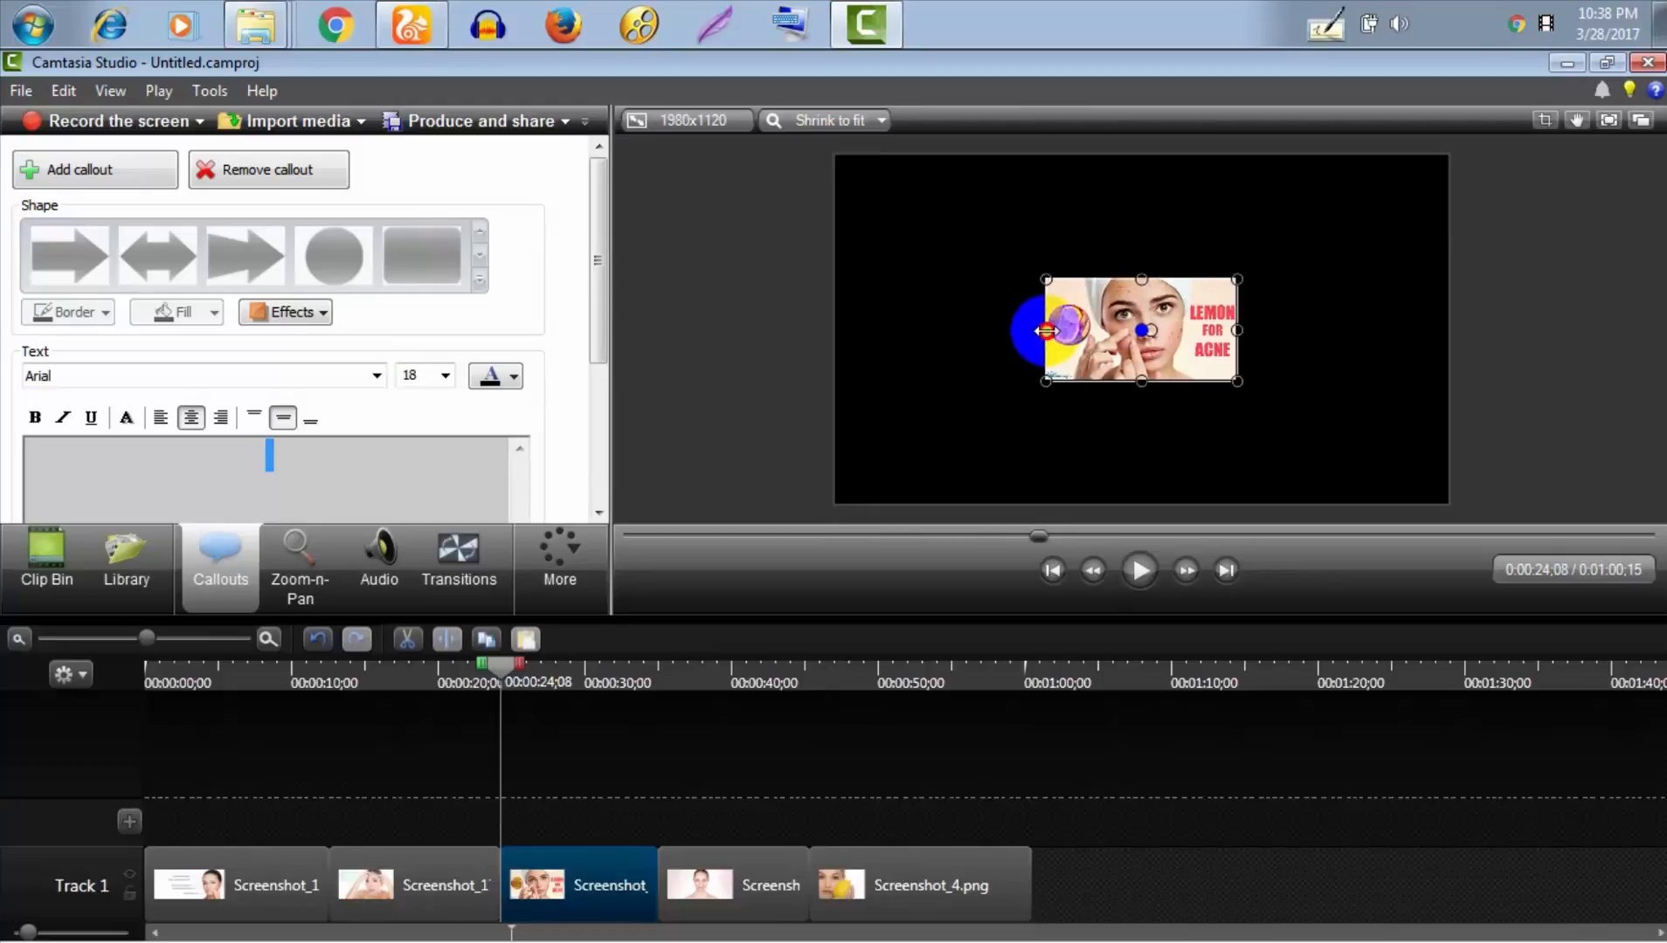
drag(1046, 330, 833, 328)
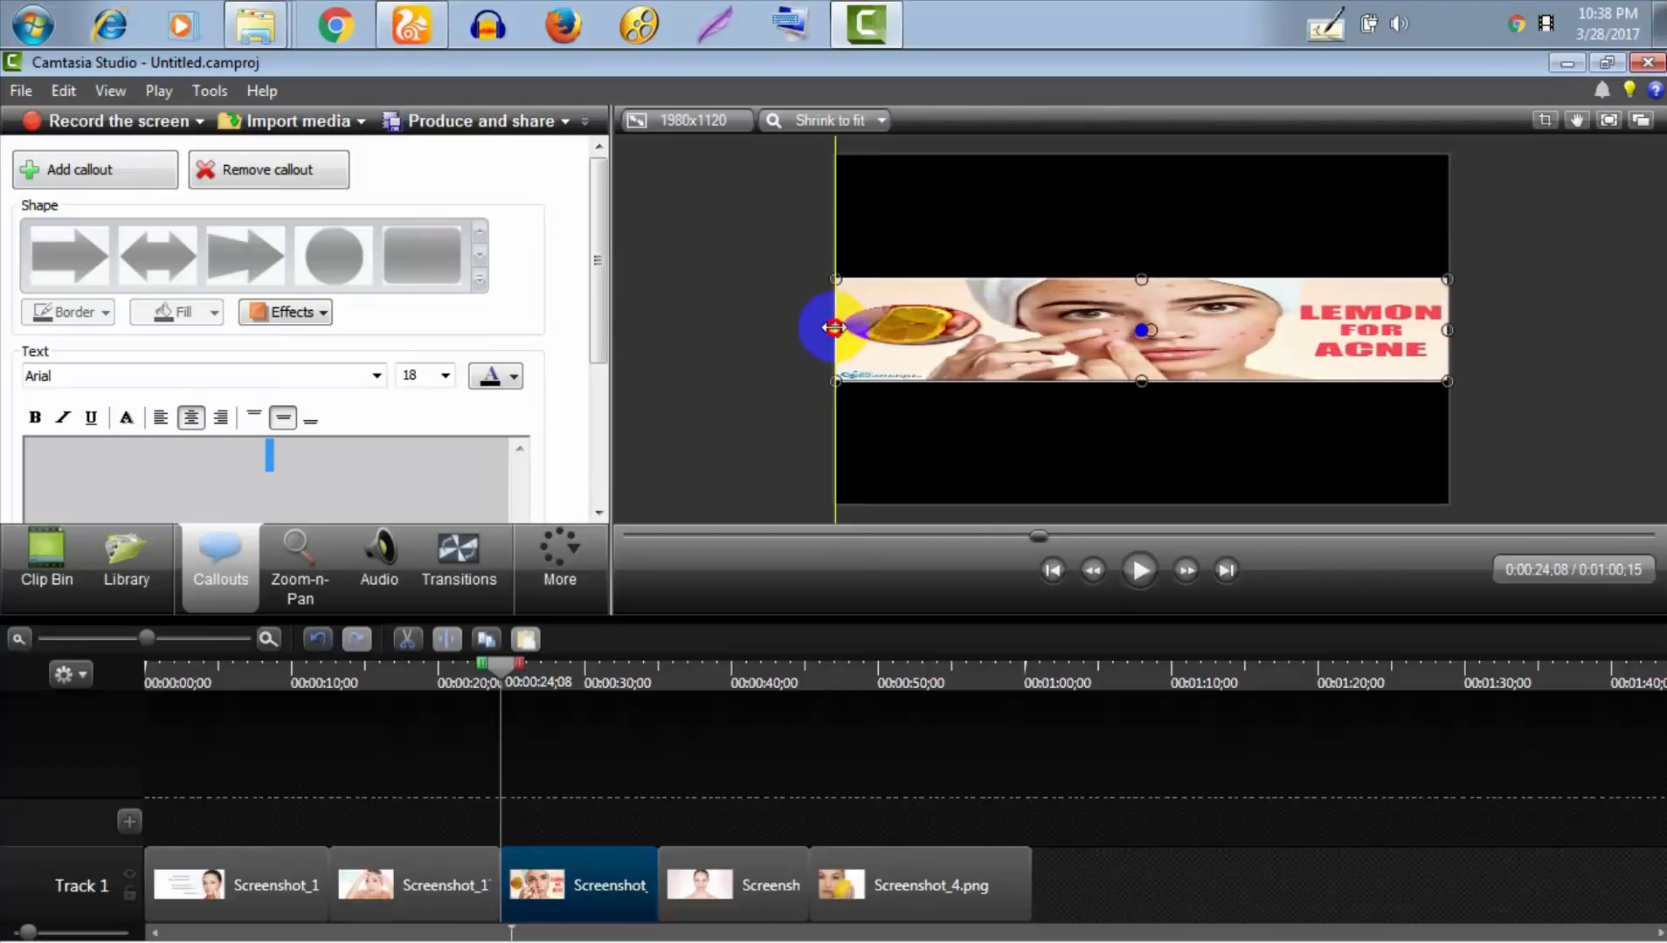
drag(1449, 329, 1449, 326)
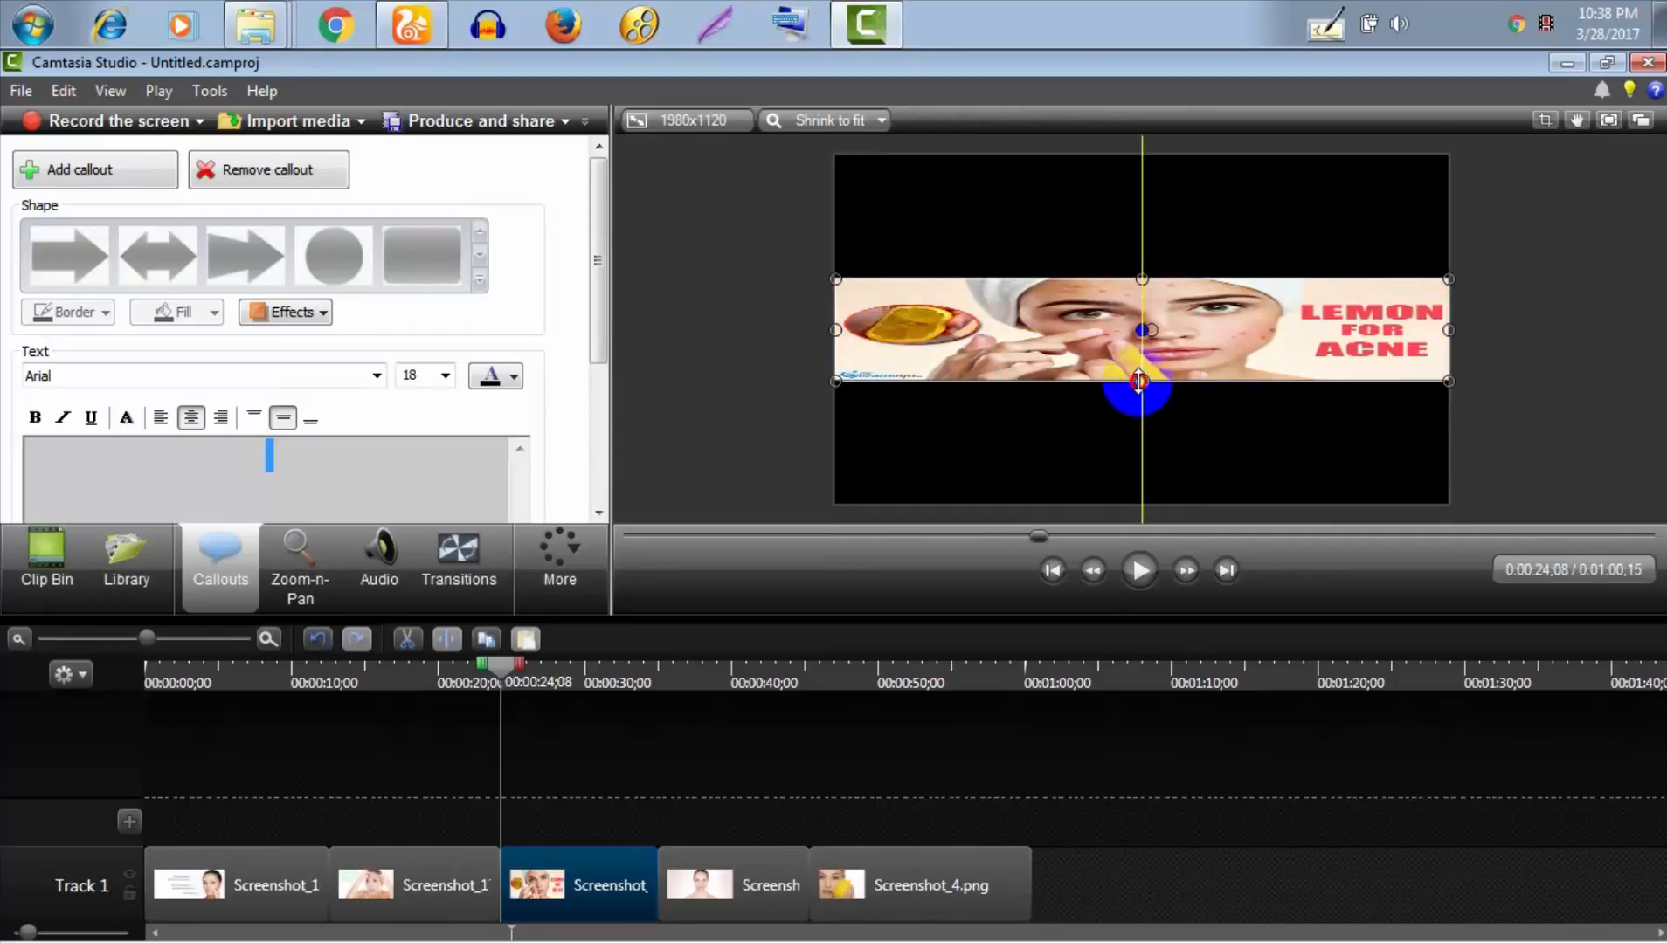
drag(1139, 382, 1147, 502)
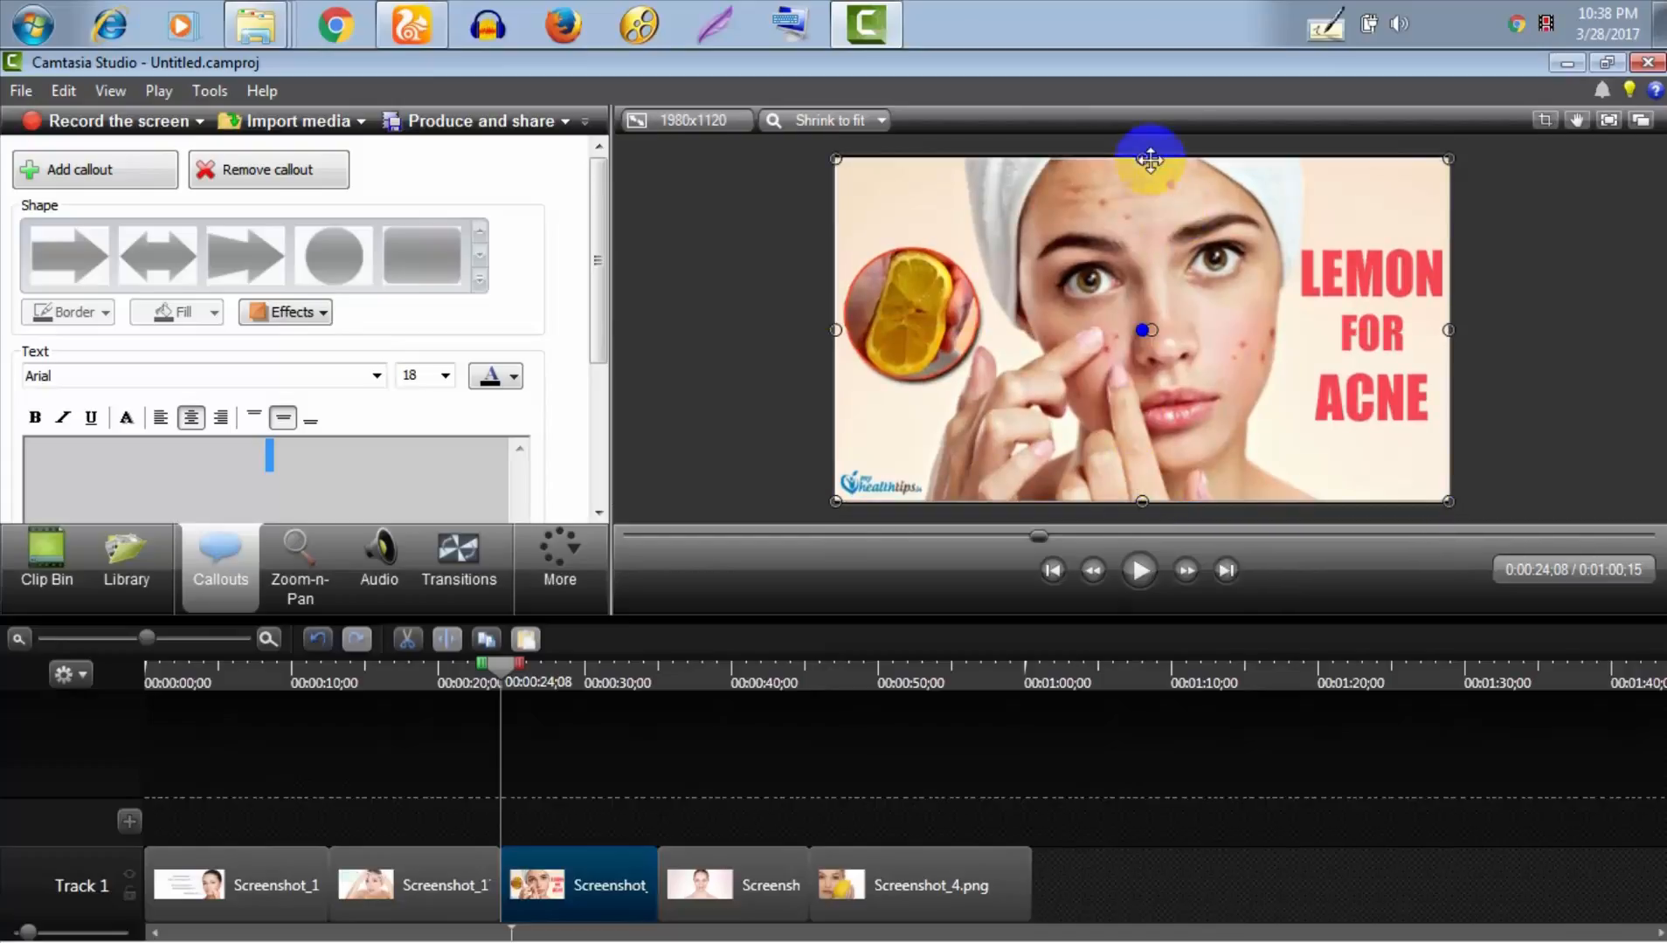
drag(1142, 159, 1127, 225)
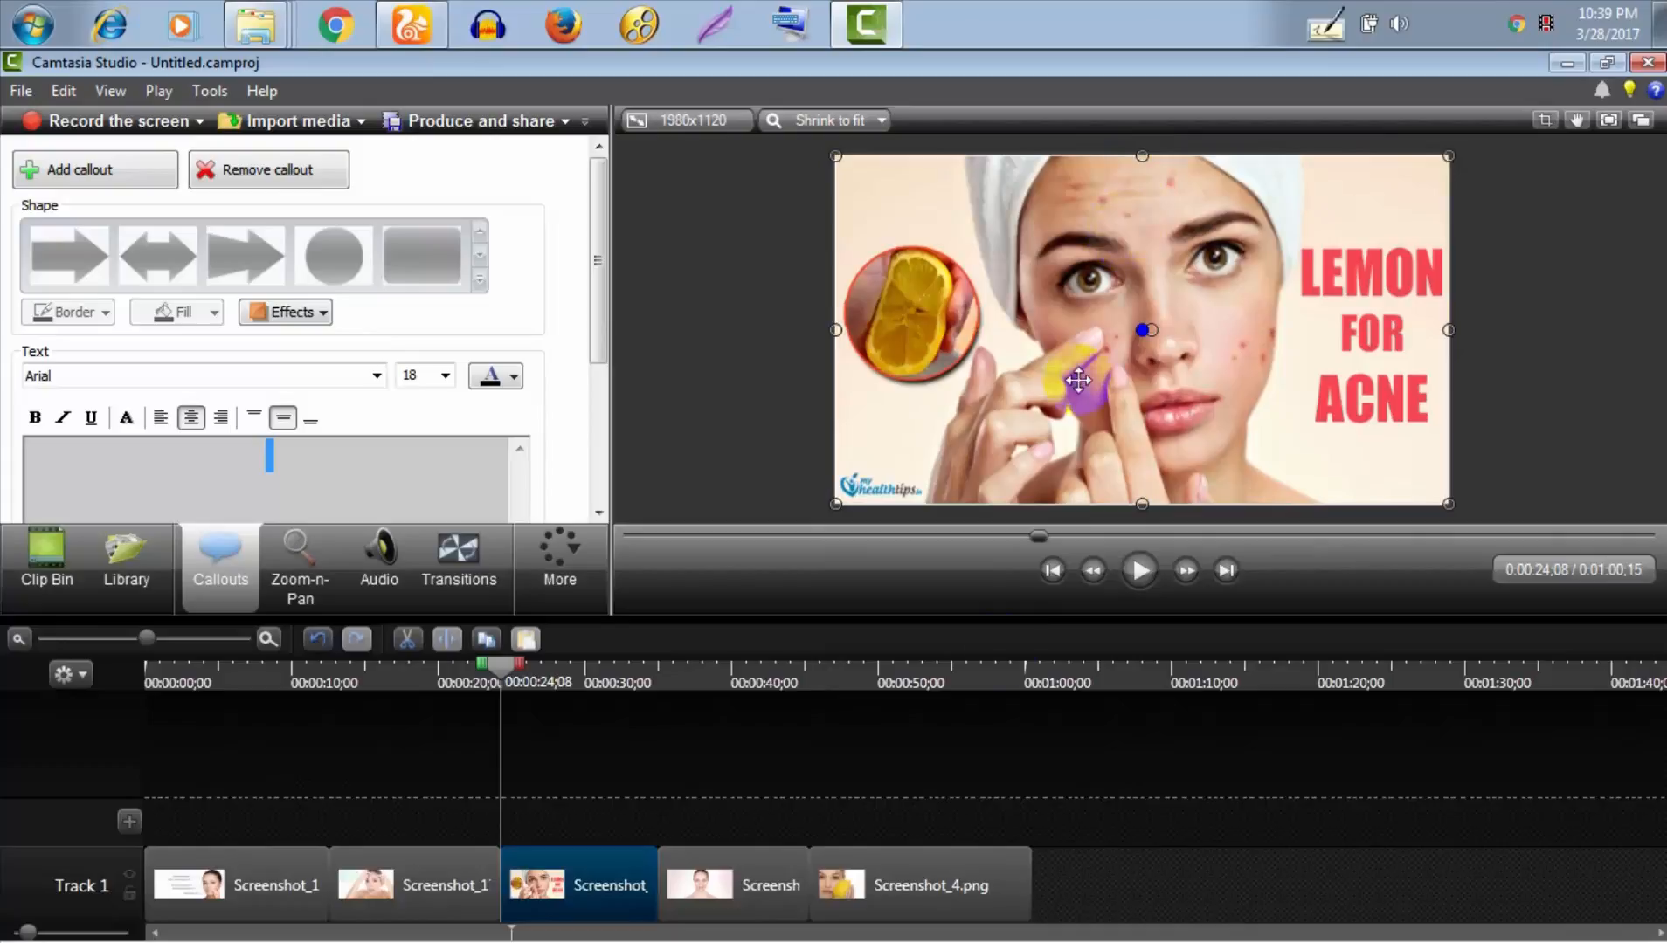
Go through the clips on Track 1 to check how their pictures fill the canvas
click(727, 883)
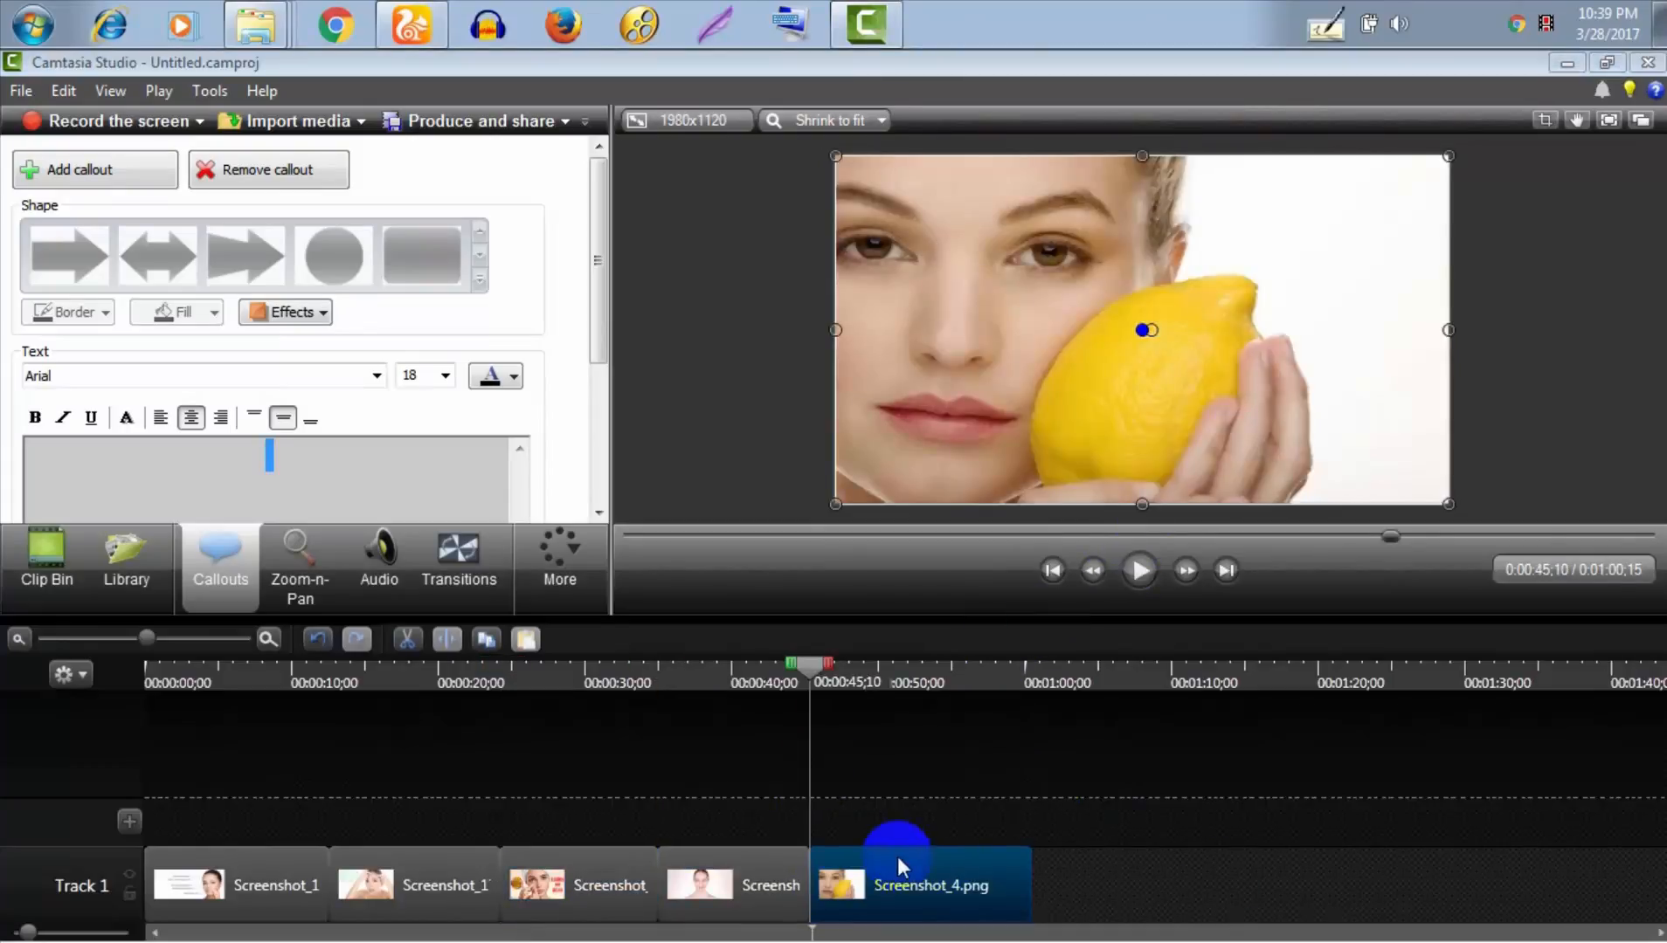
click(222, 893)
click(437, 884)
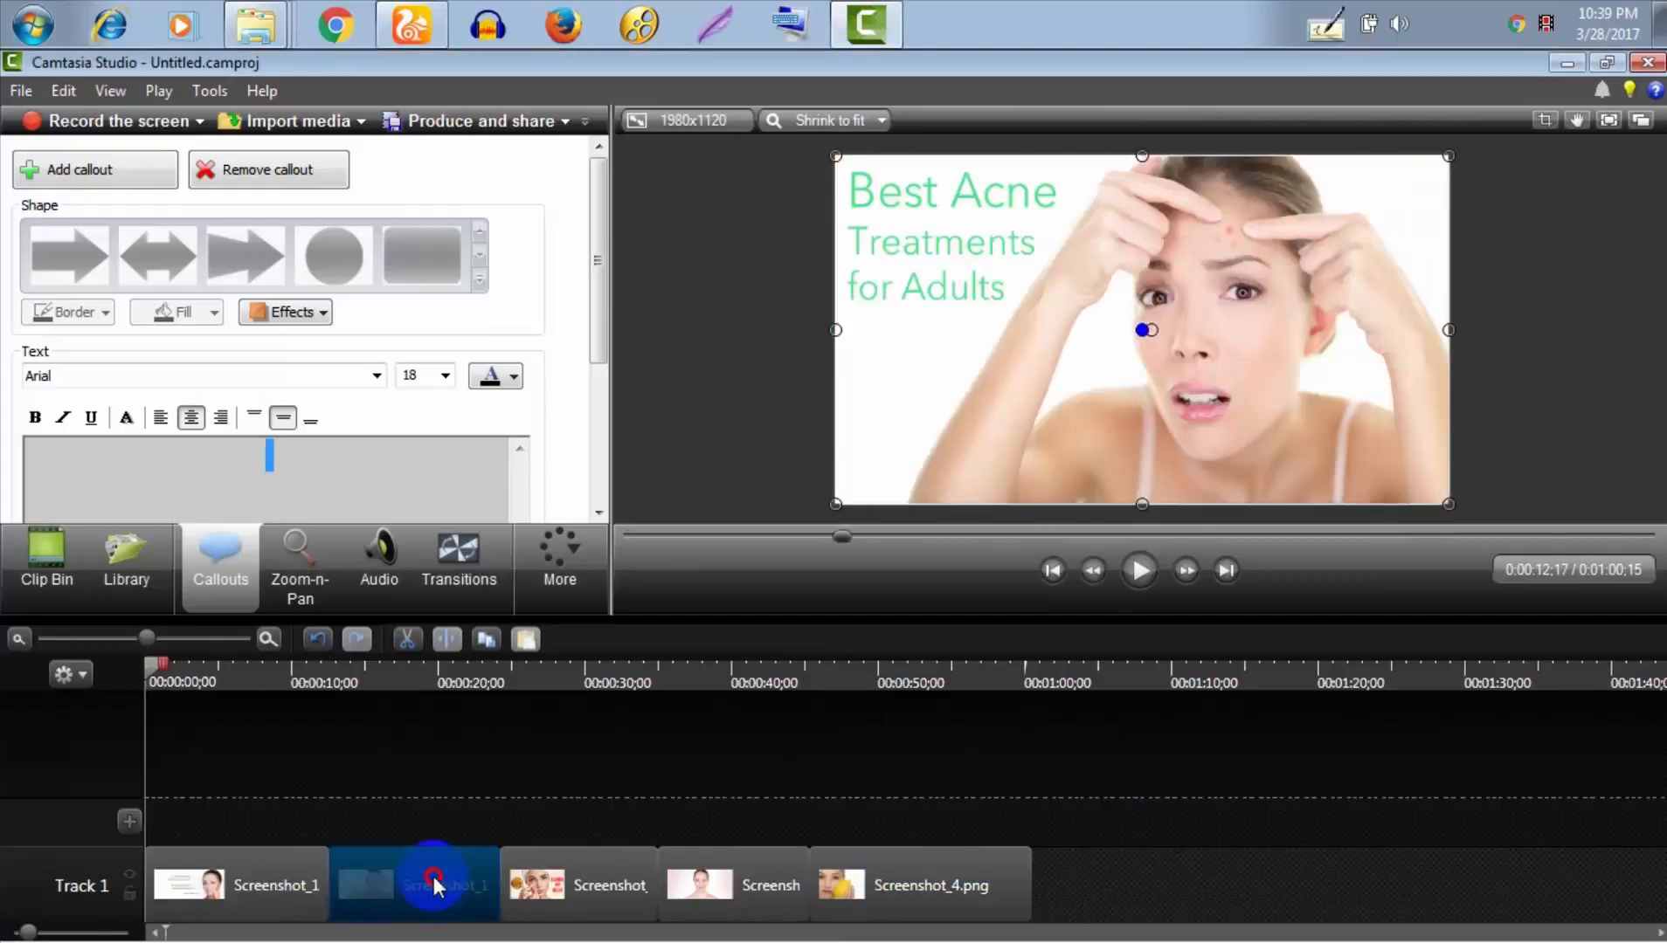
click(638, 884)
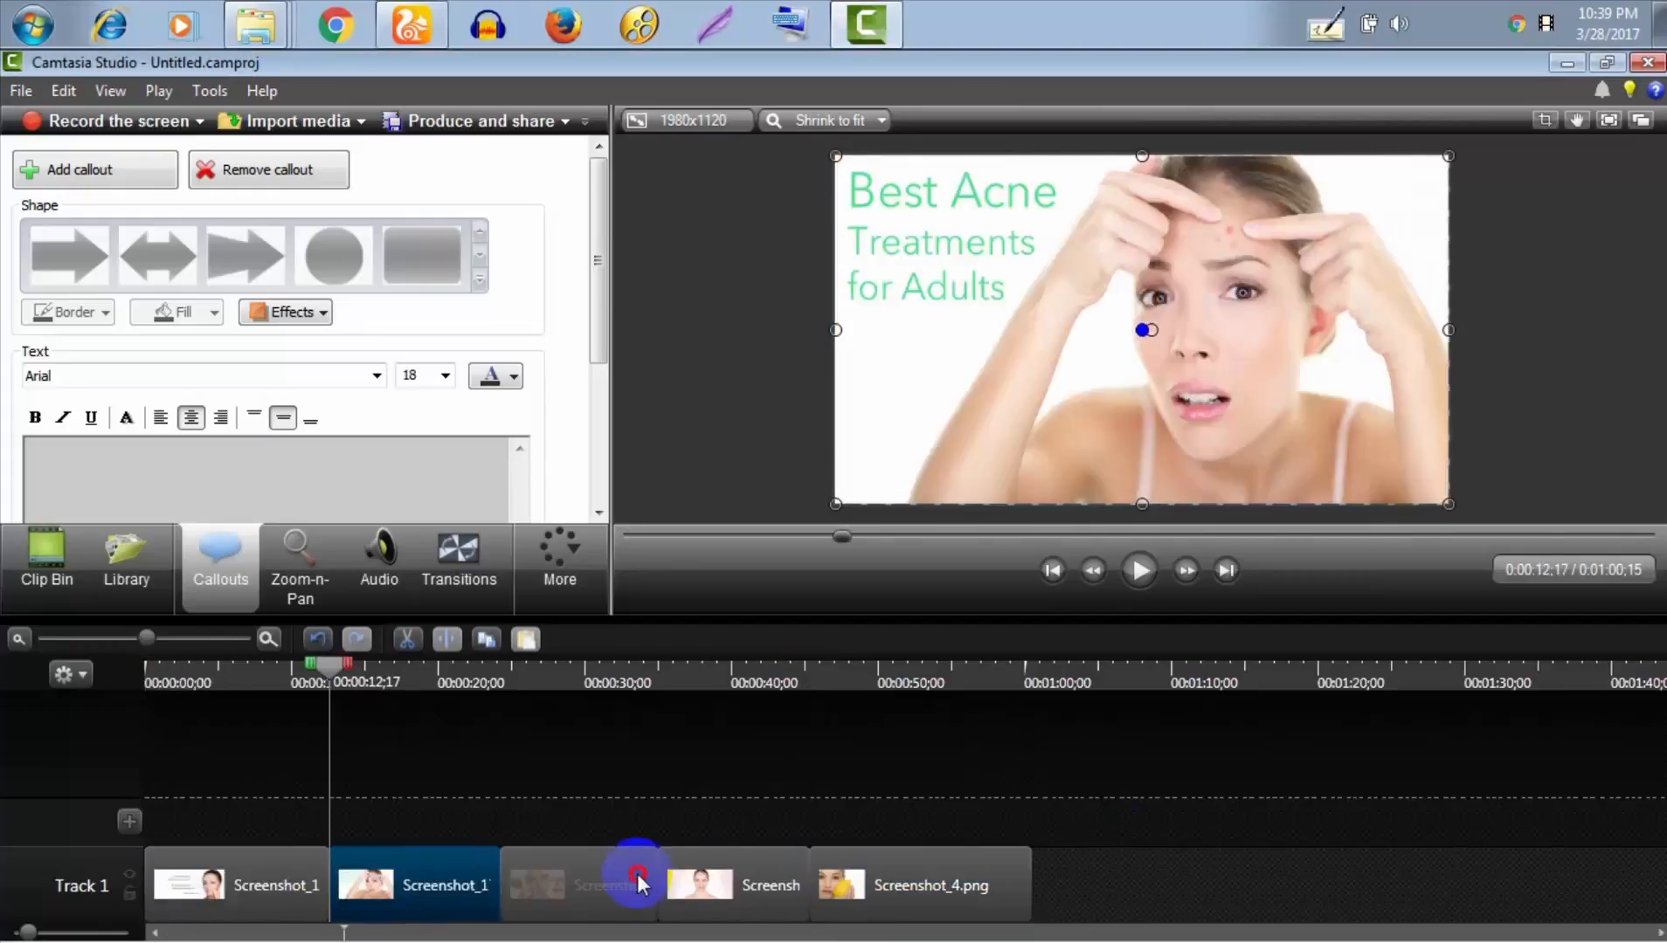
click(1327, 861)
Apply a green Colorize effect with an amount of 94 to the Screenshot_1 clip in its visual properties
click(196, 888)
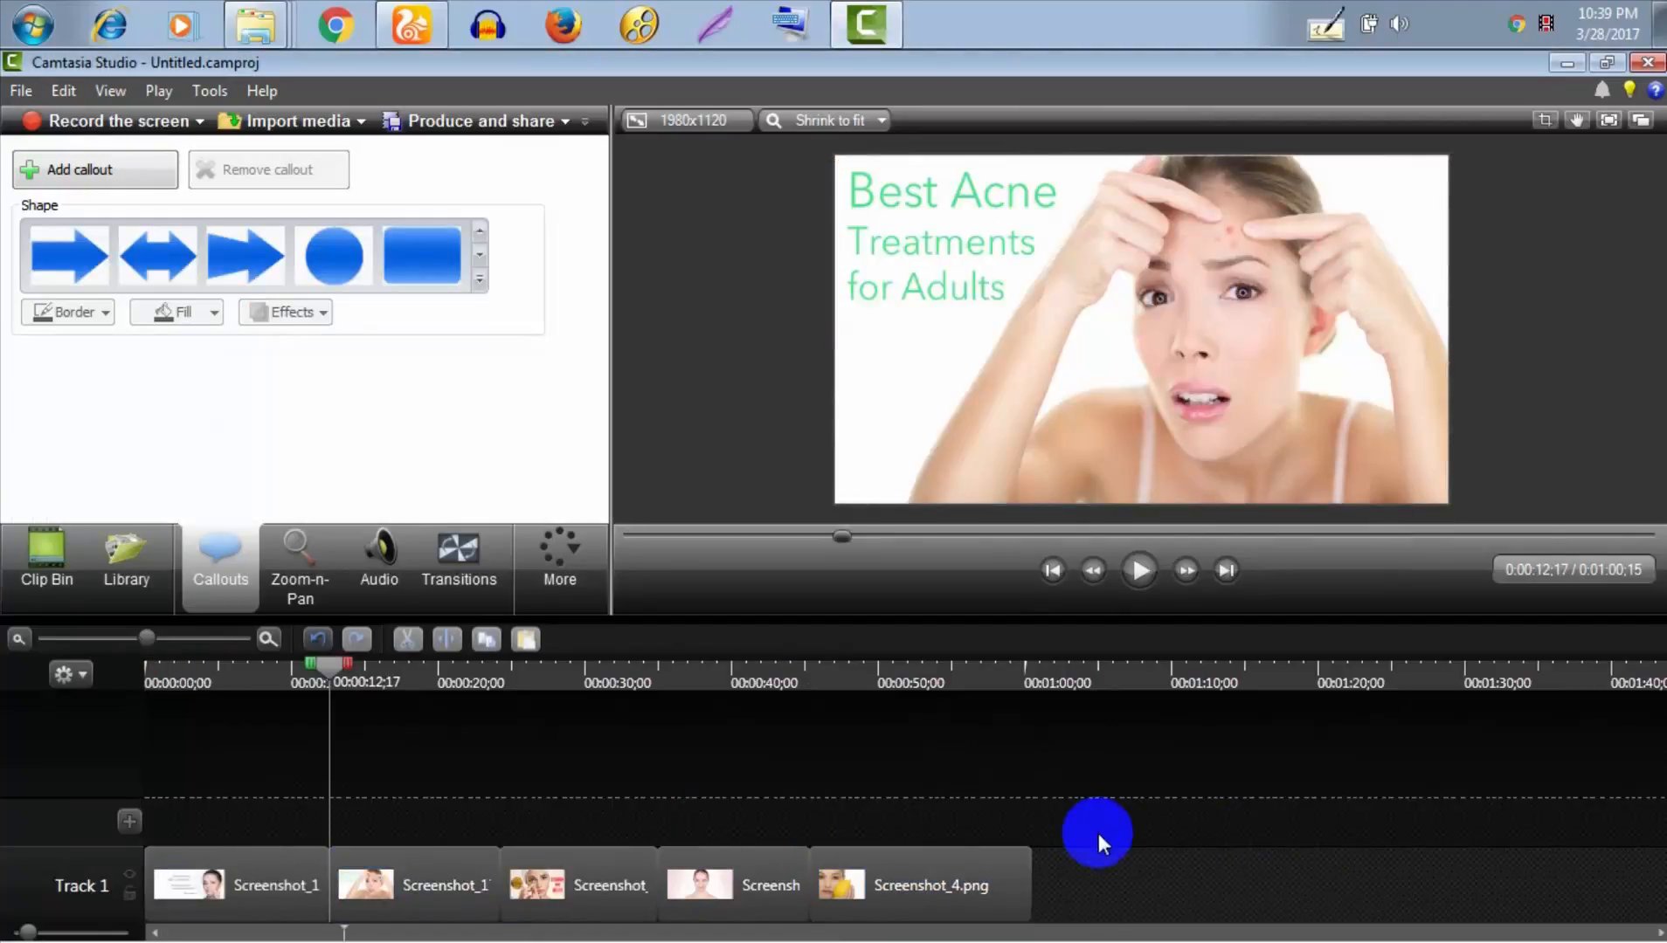
click(270, 870)
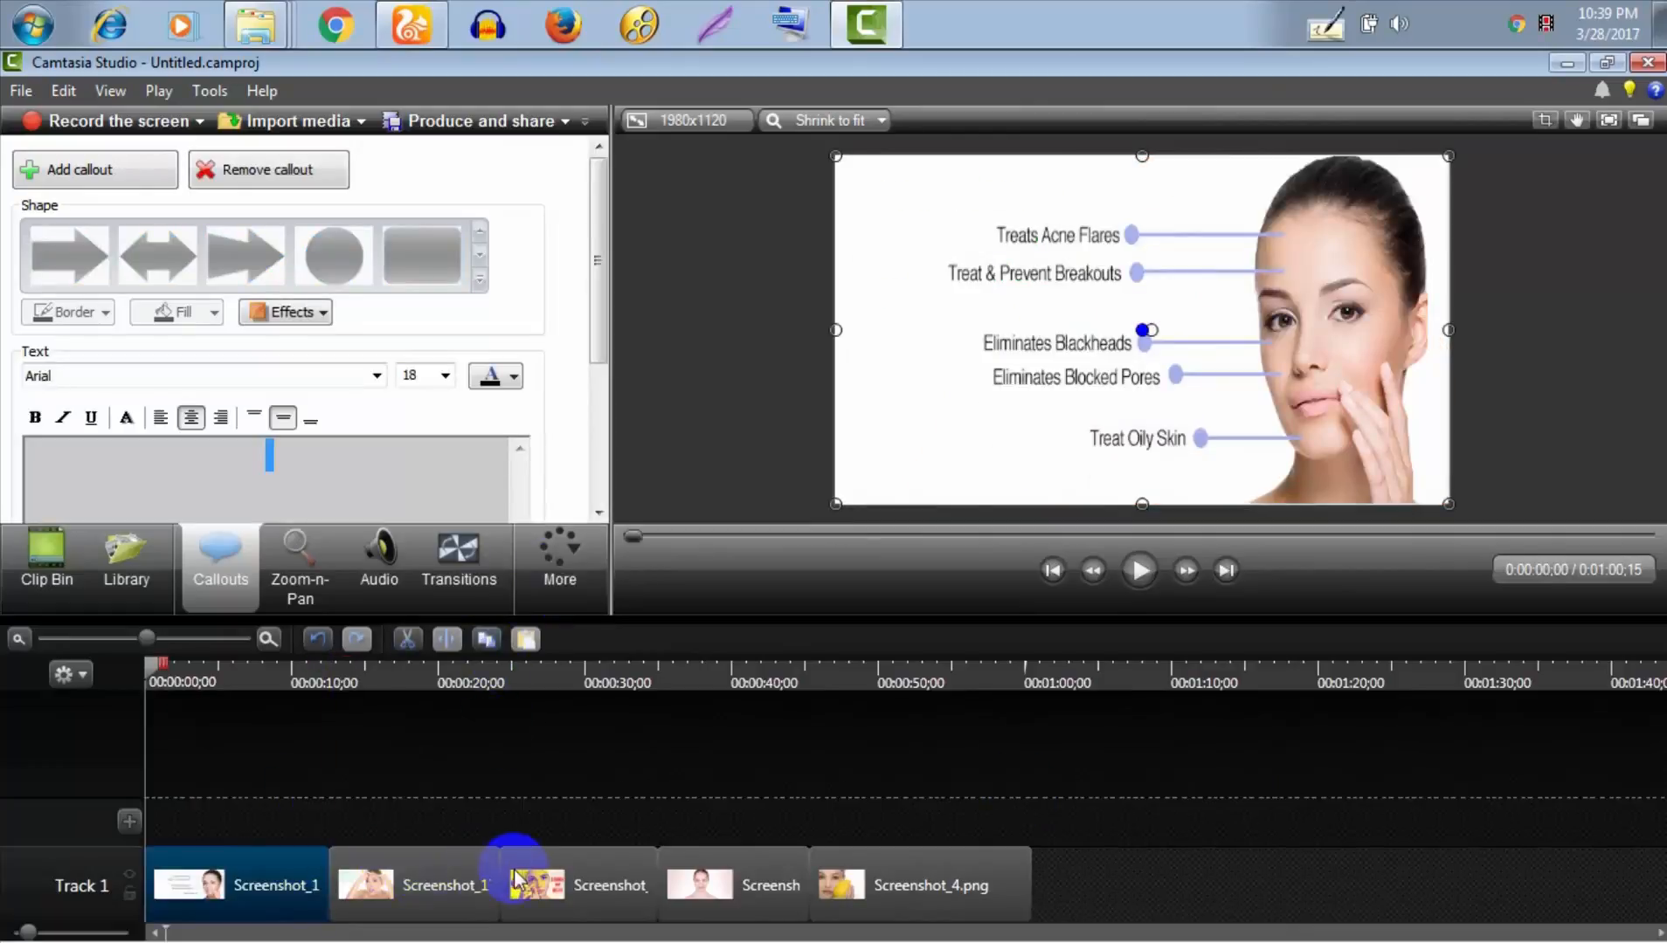
click(197, 887)
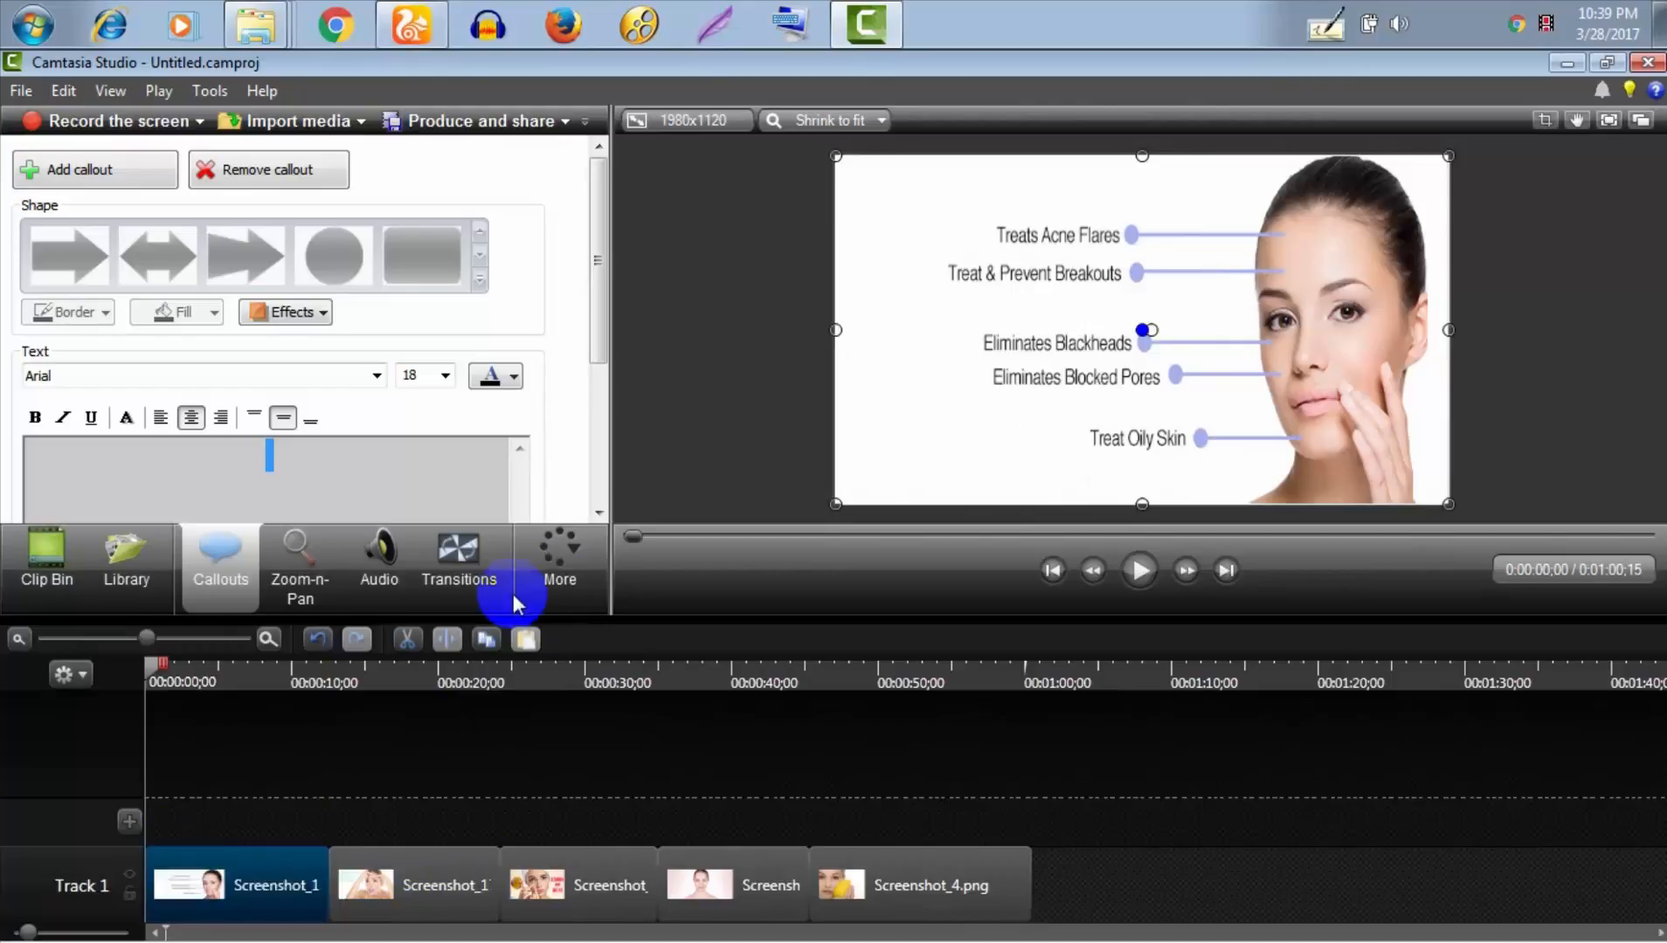
click(559, 559)
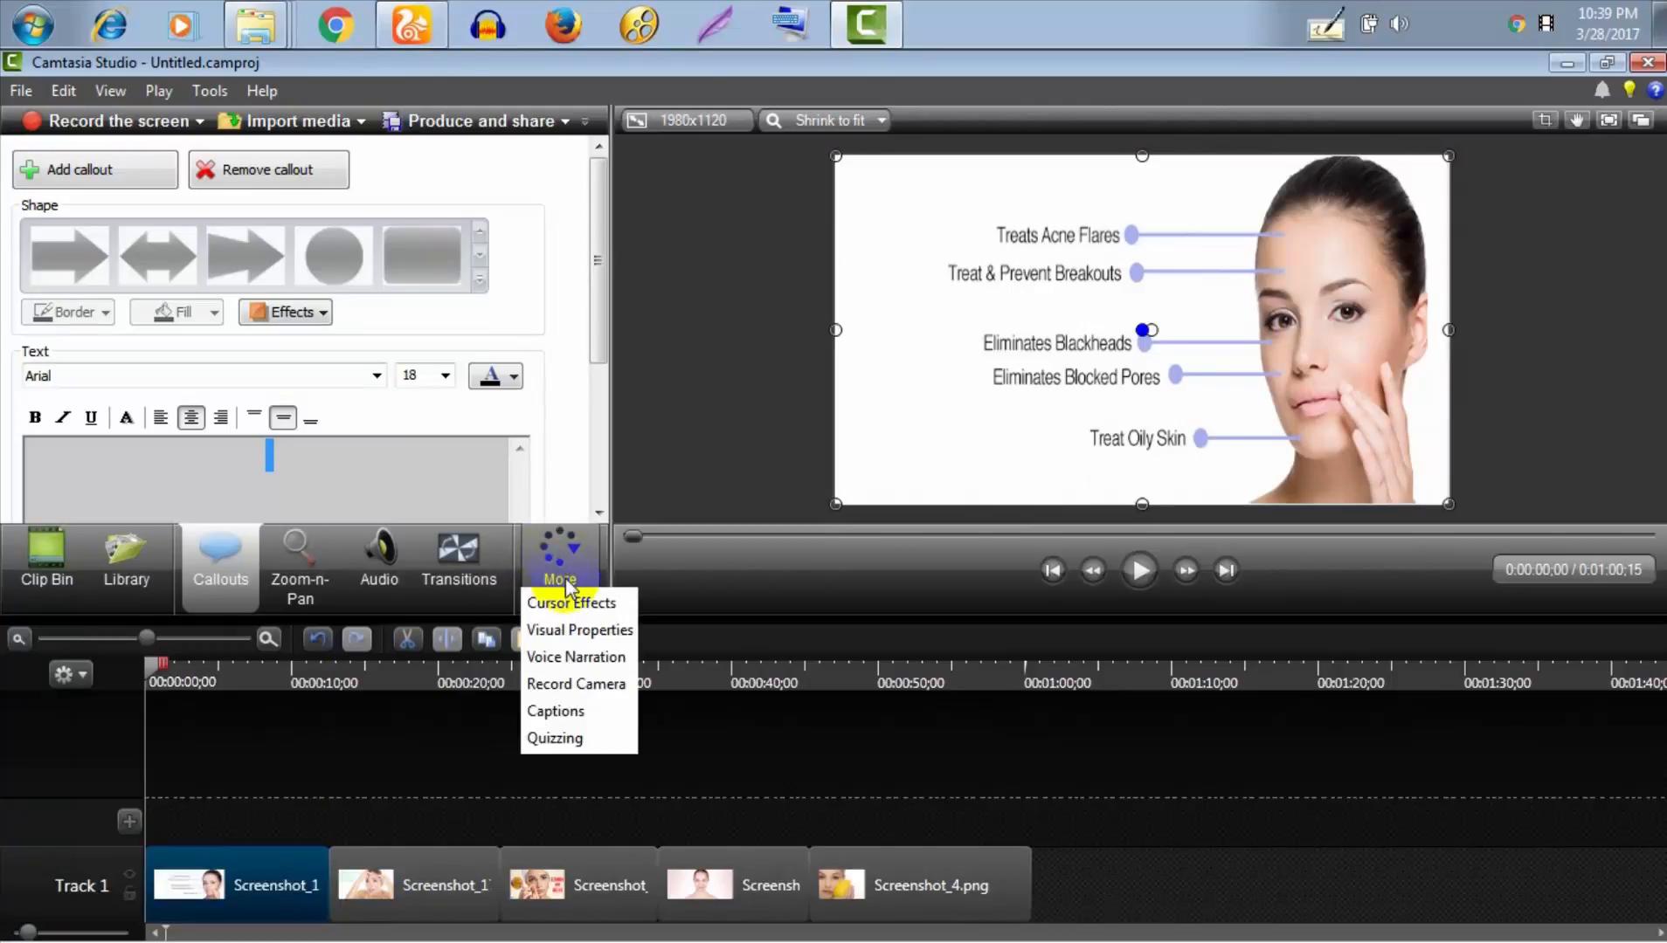
click(577, 631)
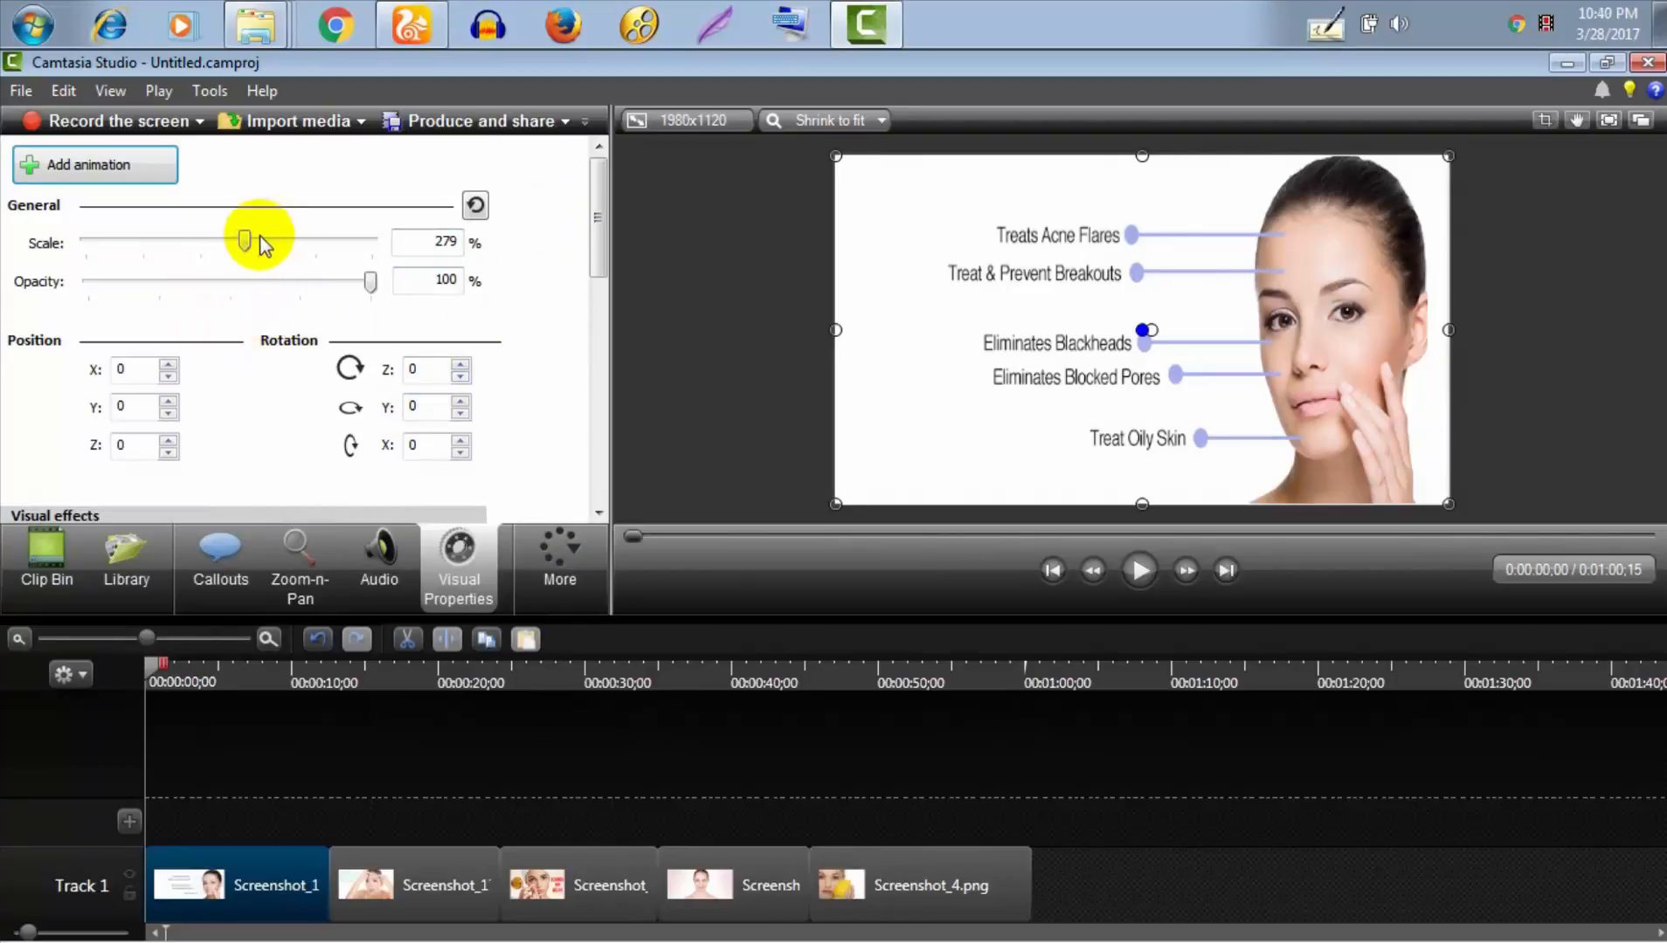
drag(606, 216, 607, 302)
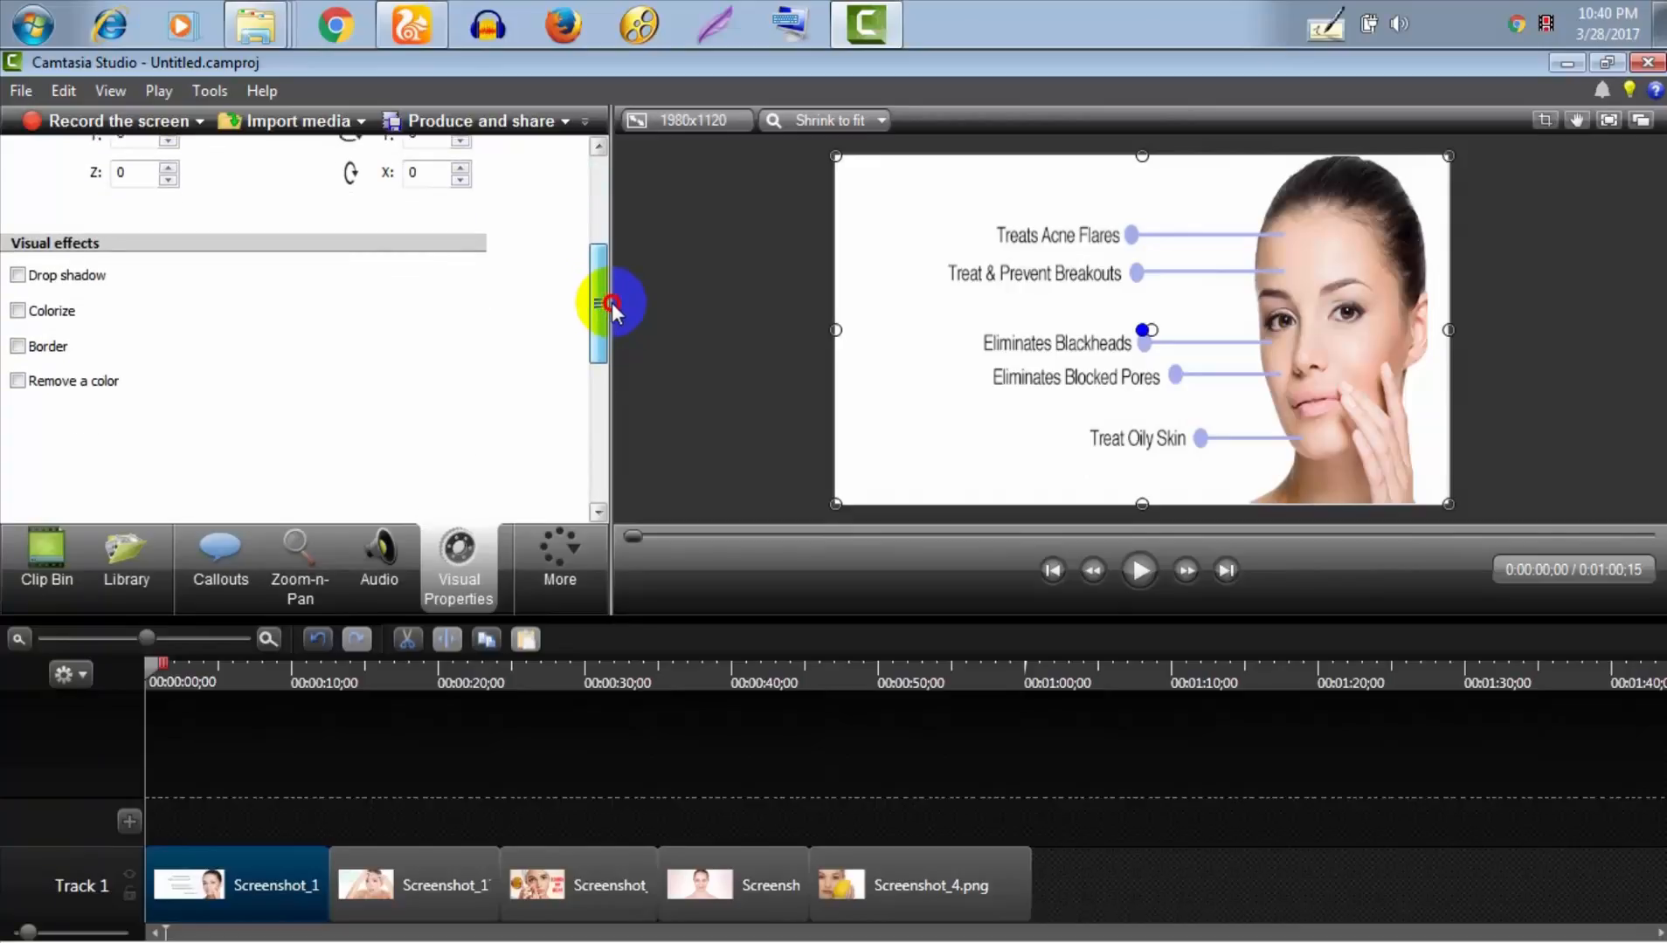
click(18, 311)
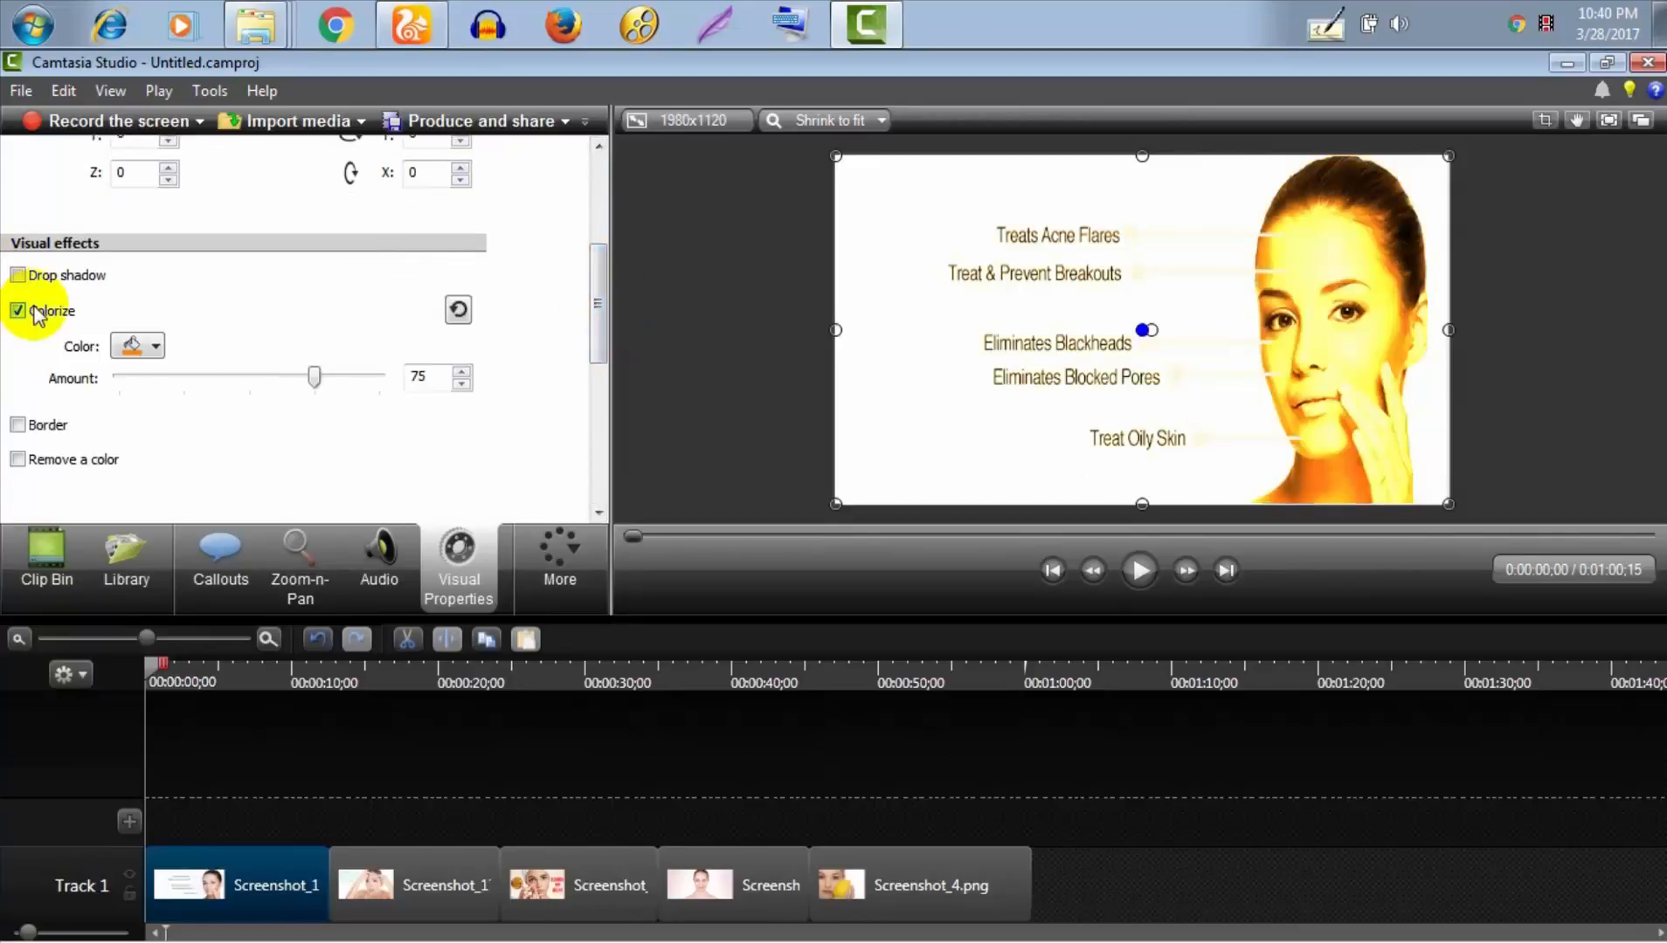
click(140, 345)
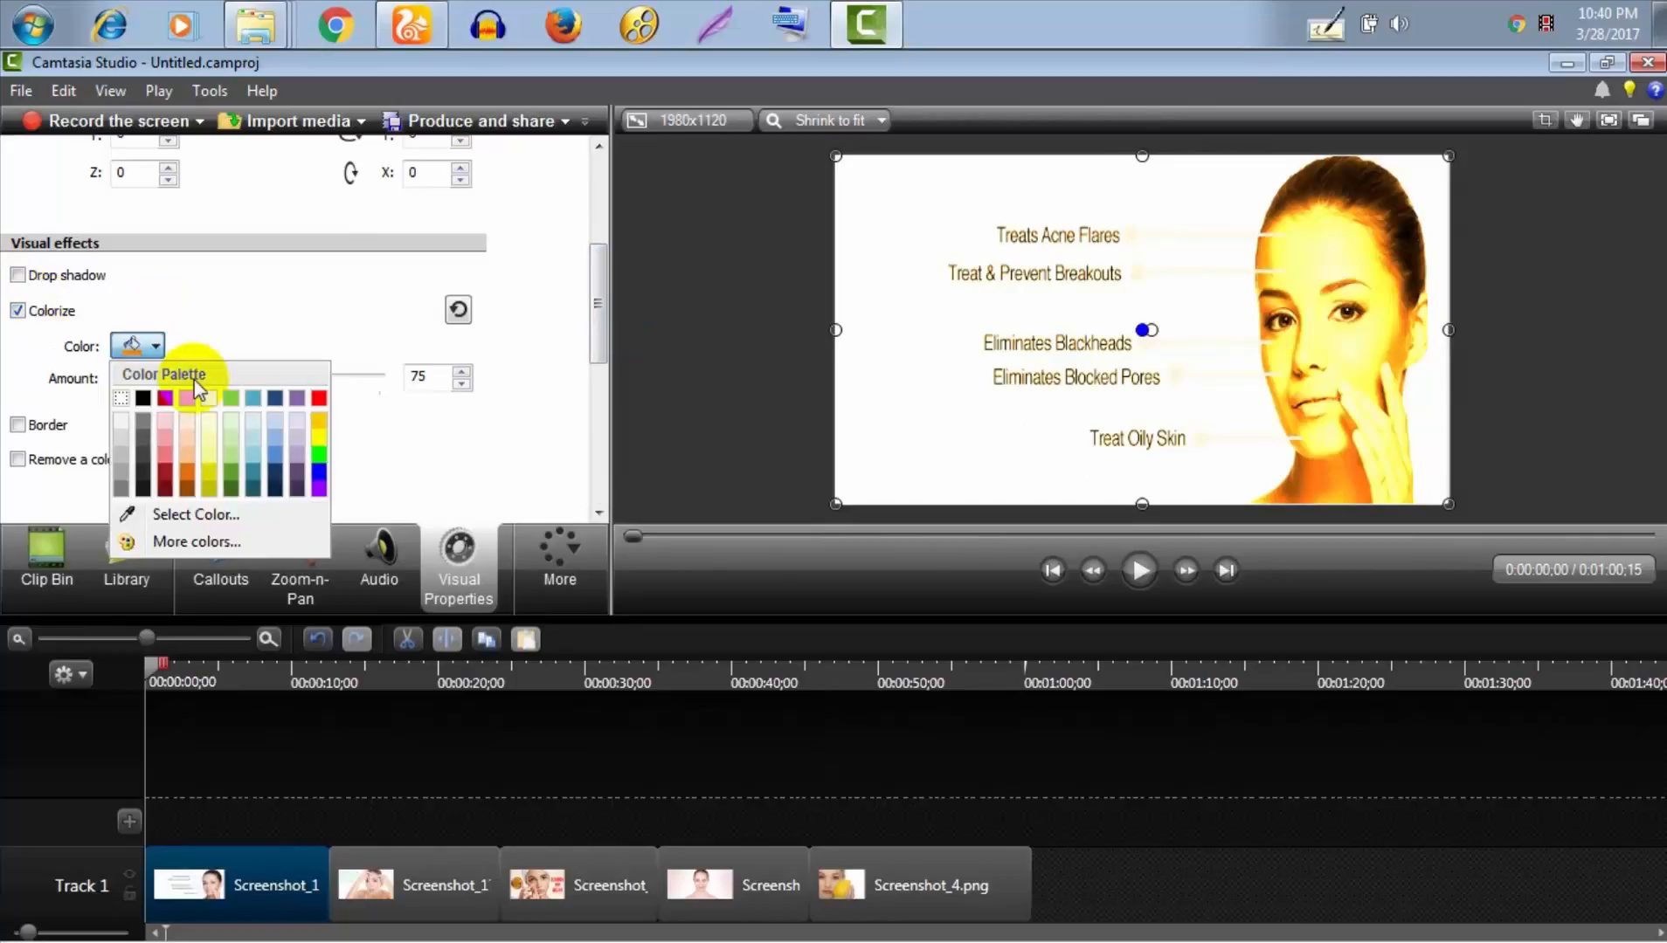
click(321, 457)
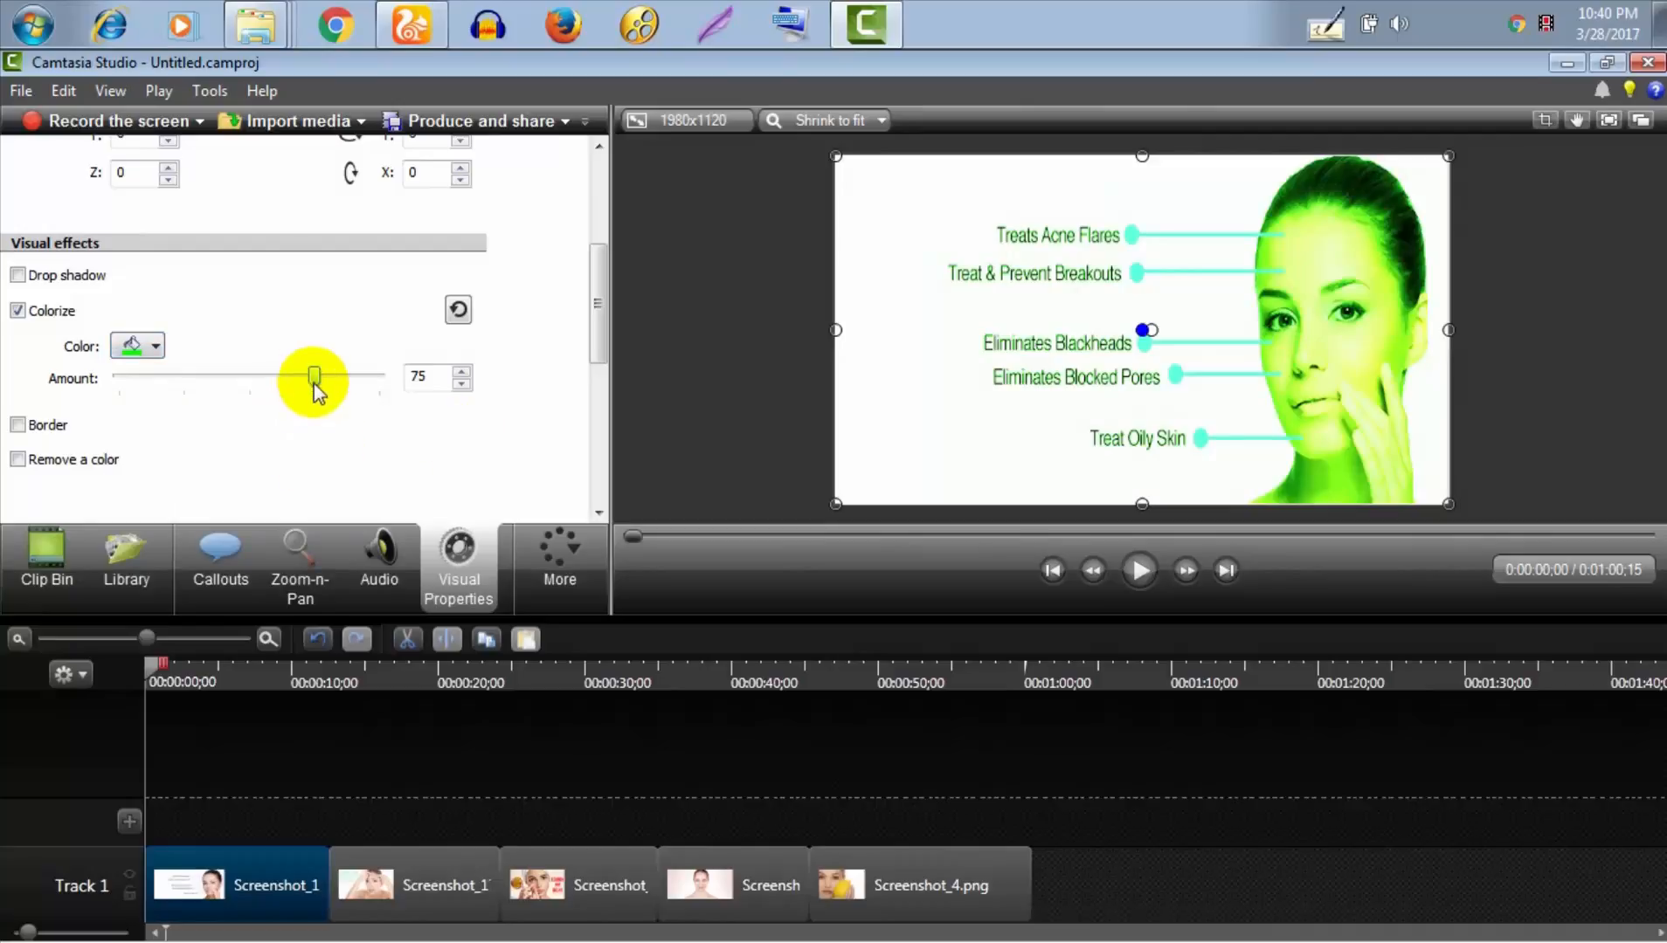
drag(314, 384, 507, 382)
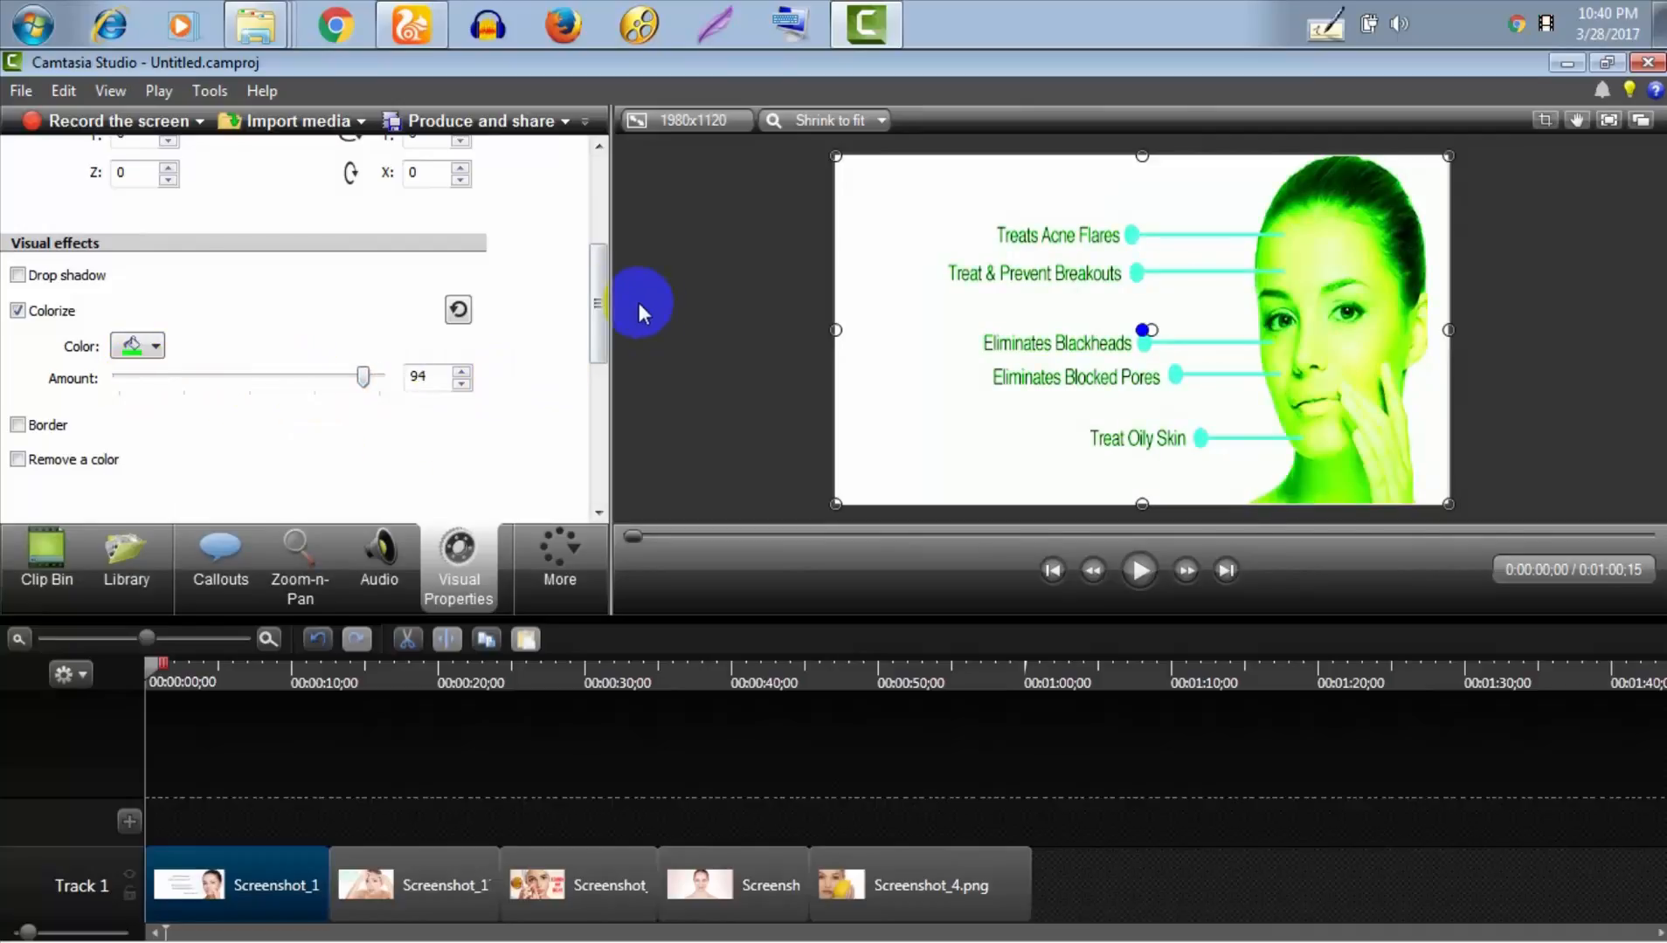
Animate the Screenshot_1 clip's scale to grow from 1% to 282% from its start
drag(595, 301, 578, 201)
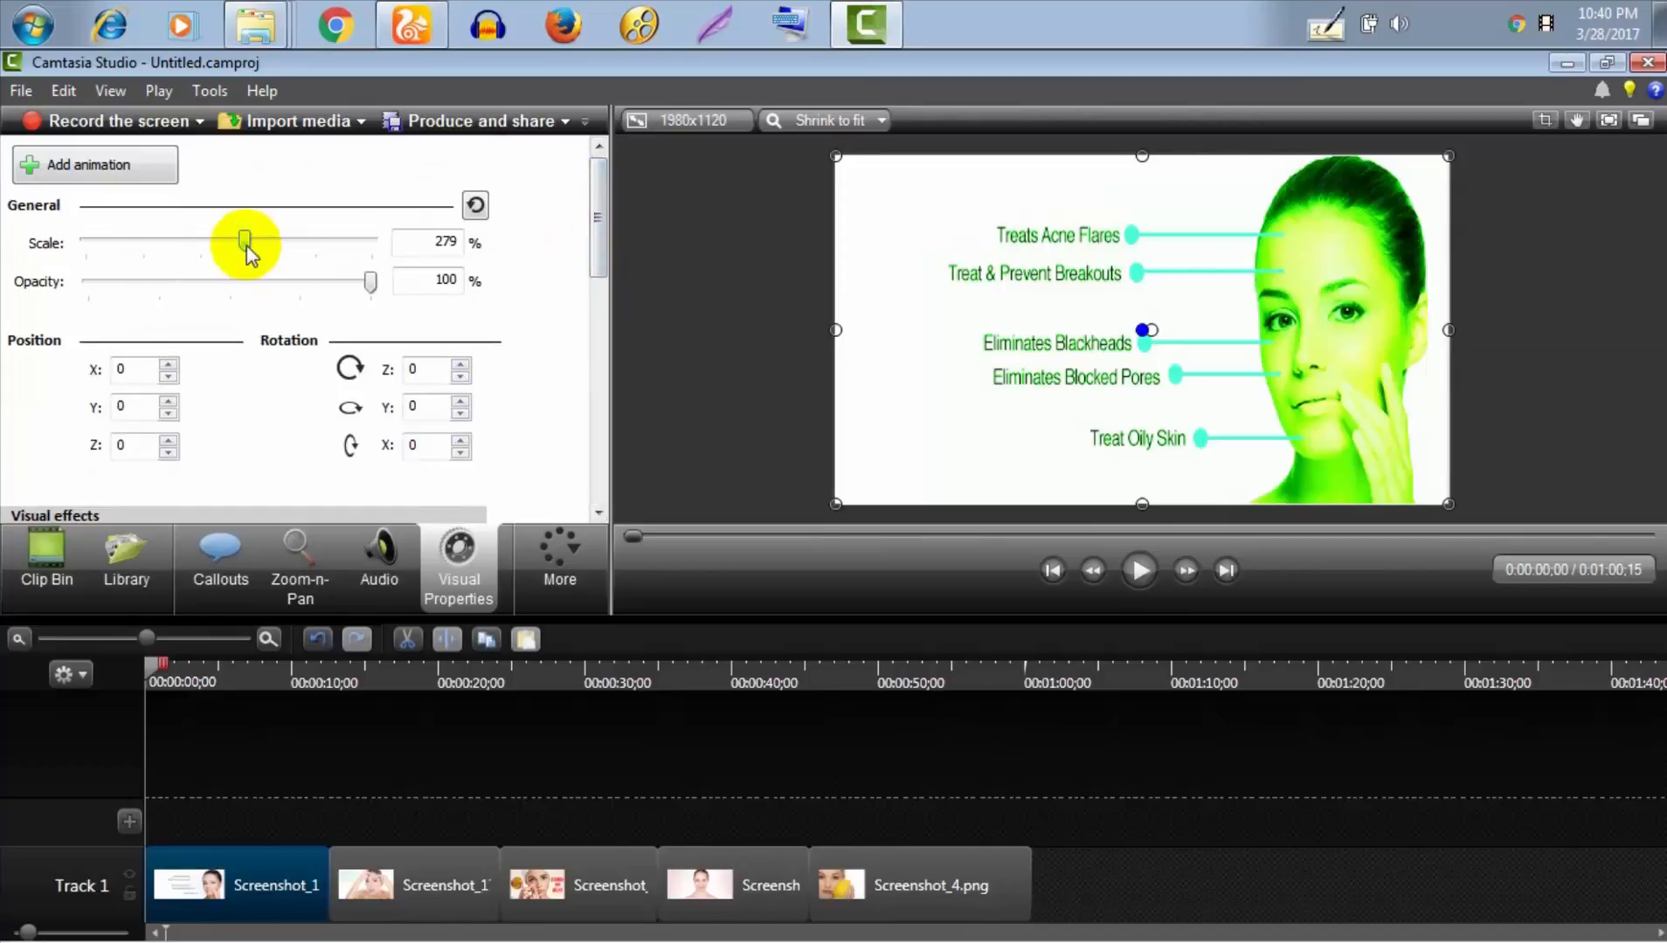
drag(247, 247, 85, 243)
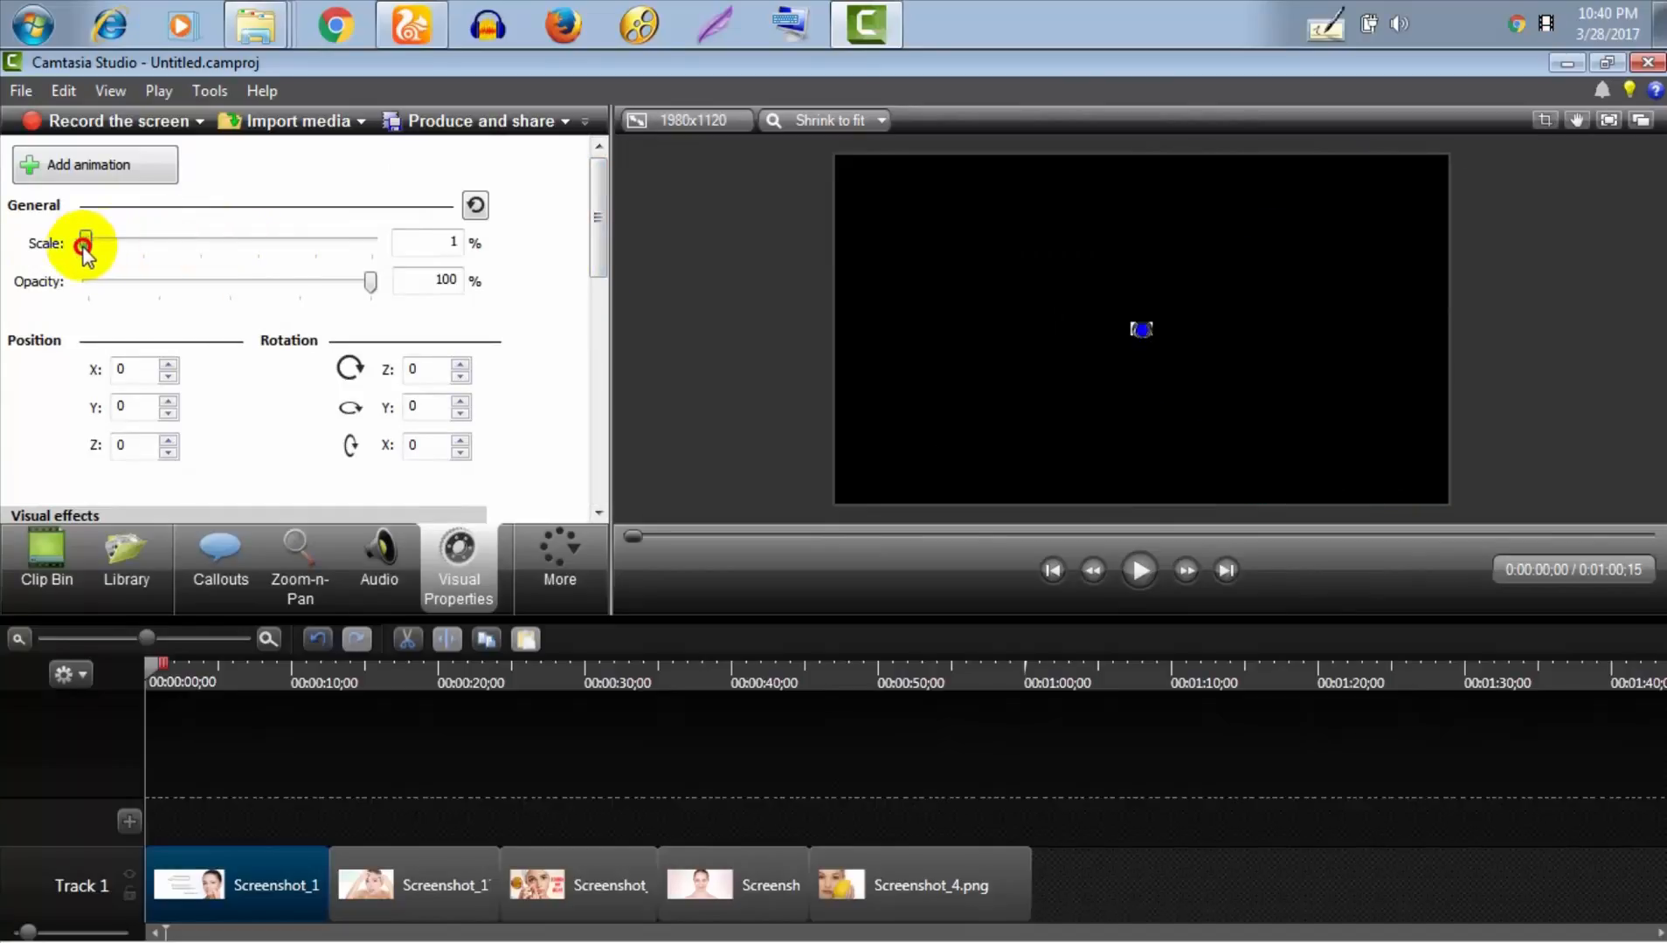
click(84, 167)
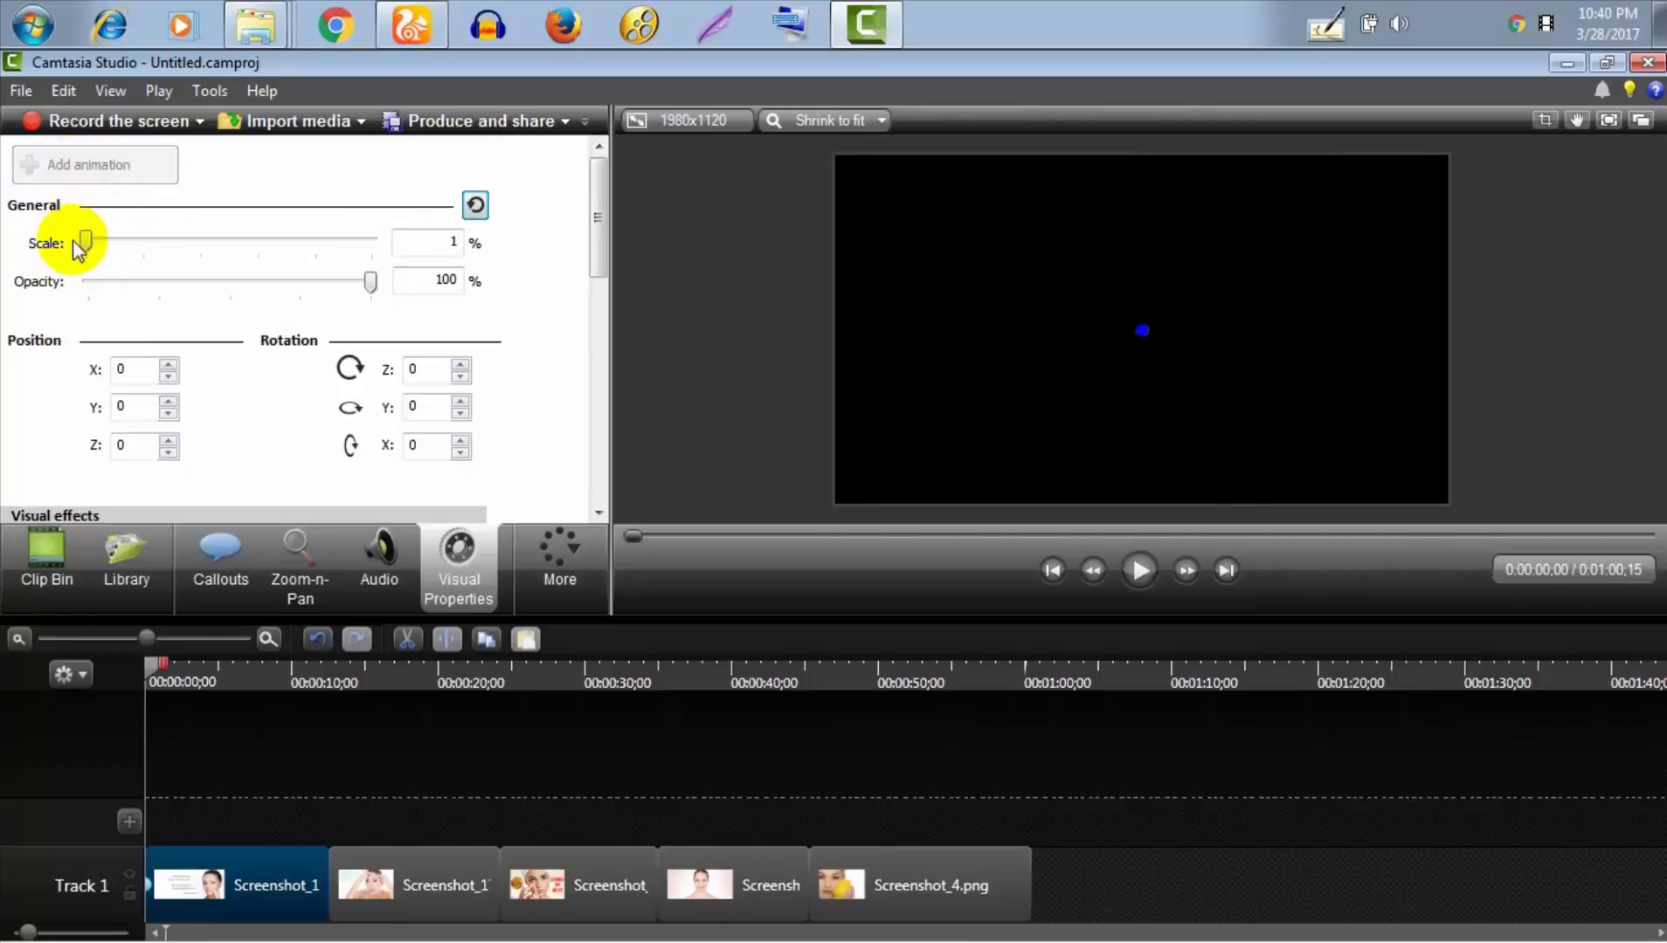
drag(90, 244, 249, 238)
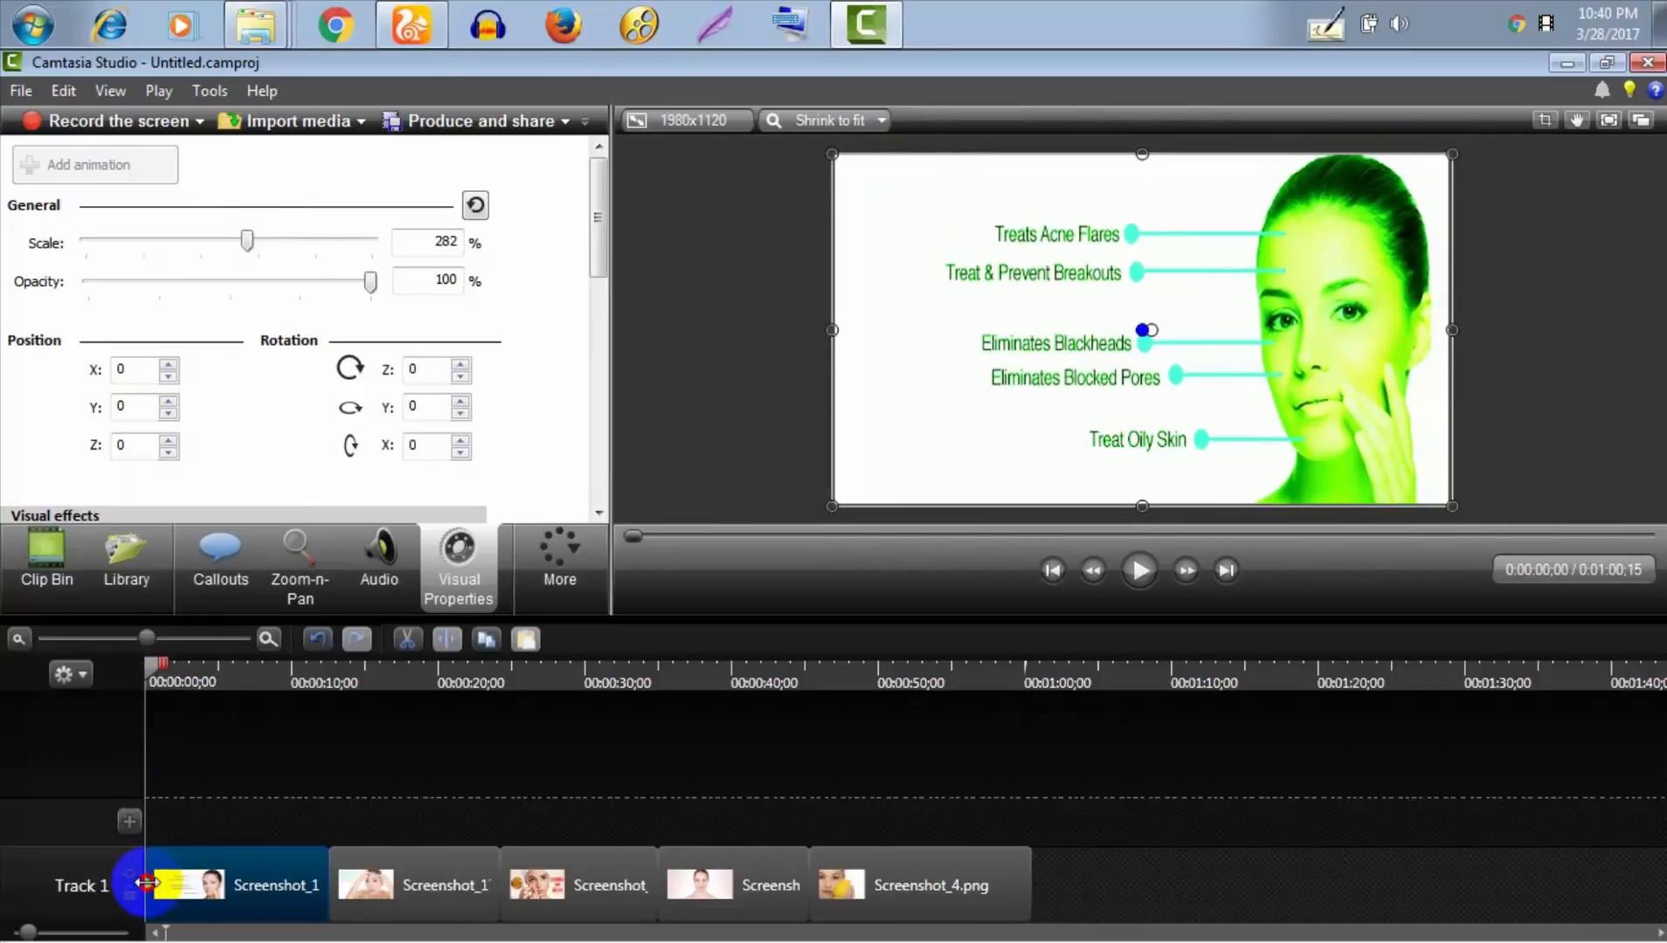
Preview the scale animation on the Screenshot_1 clip and set its duration to about the first half of the clip
drag(149, 883, 325, 882)
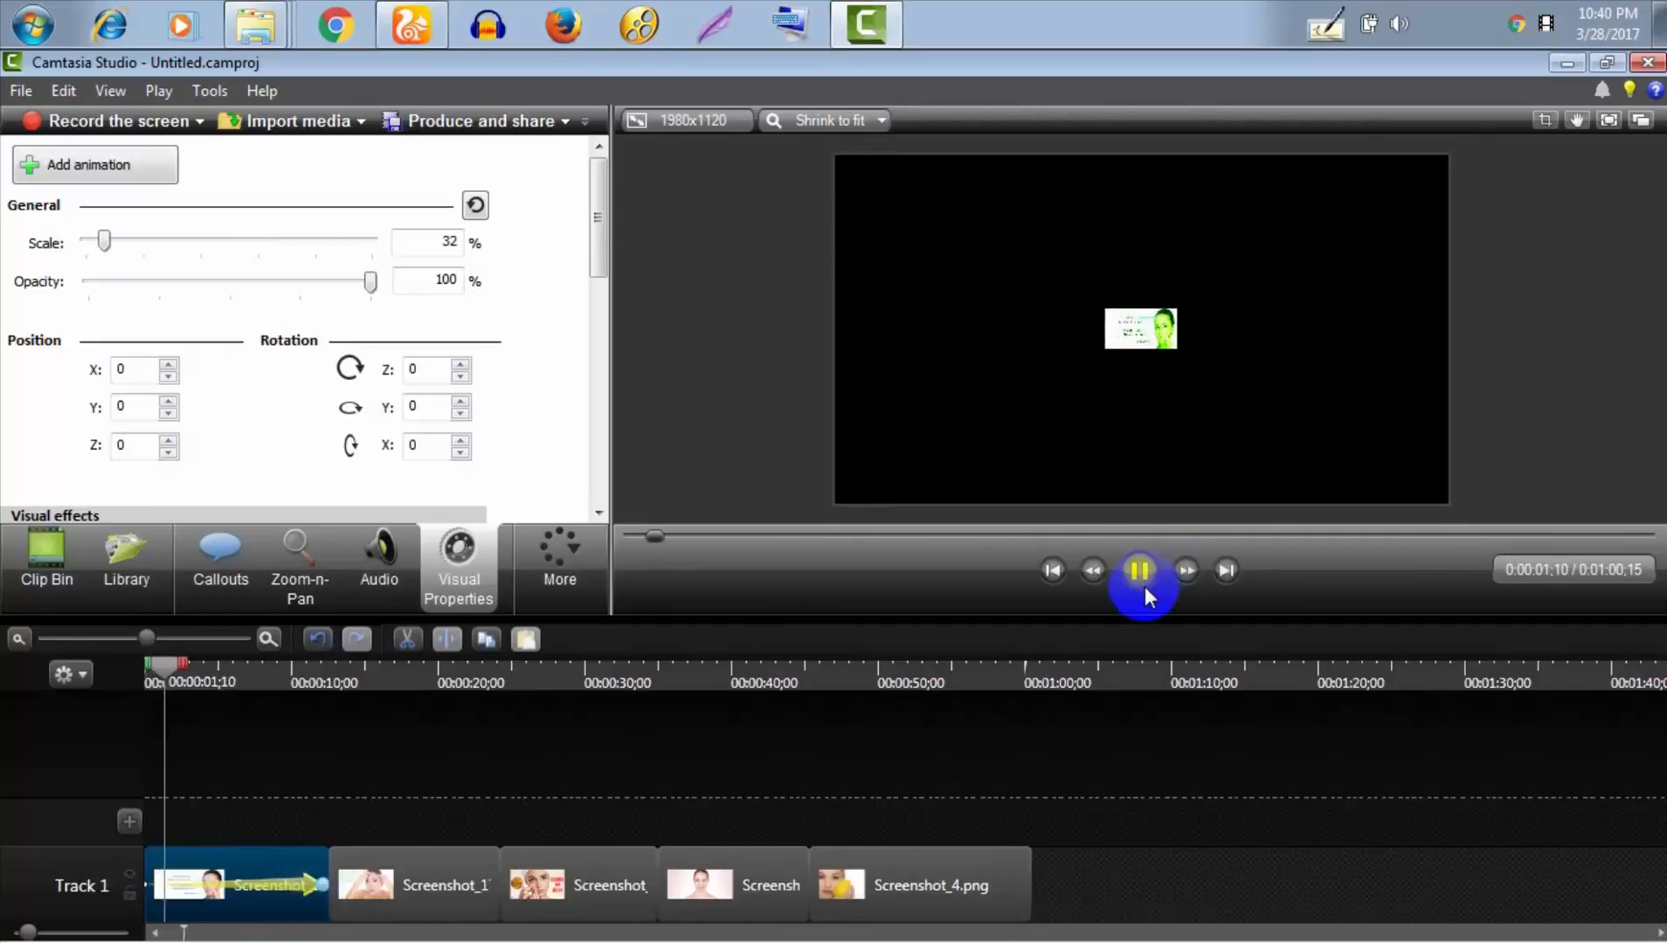
click(1141, 574)
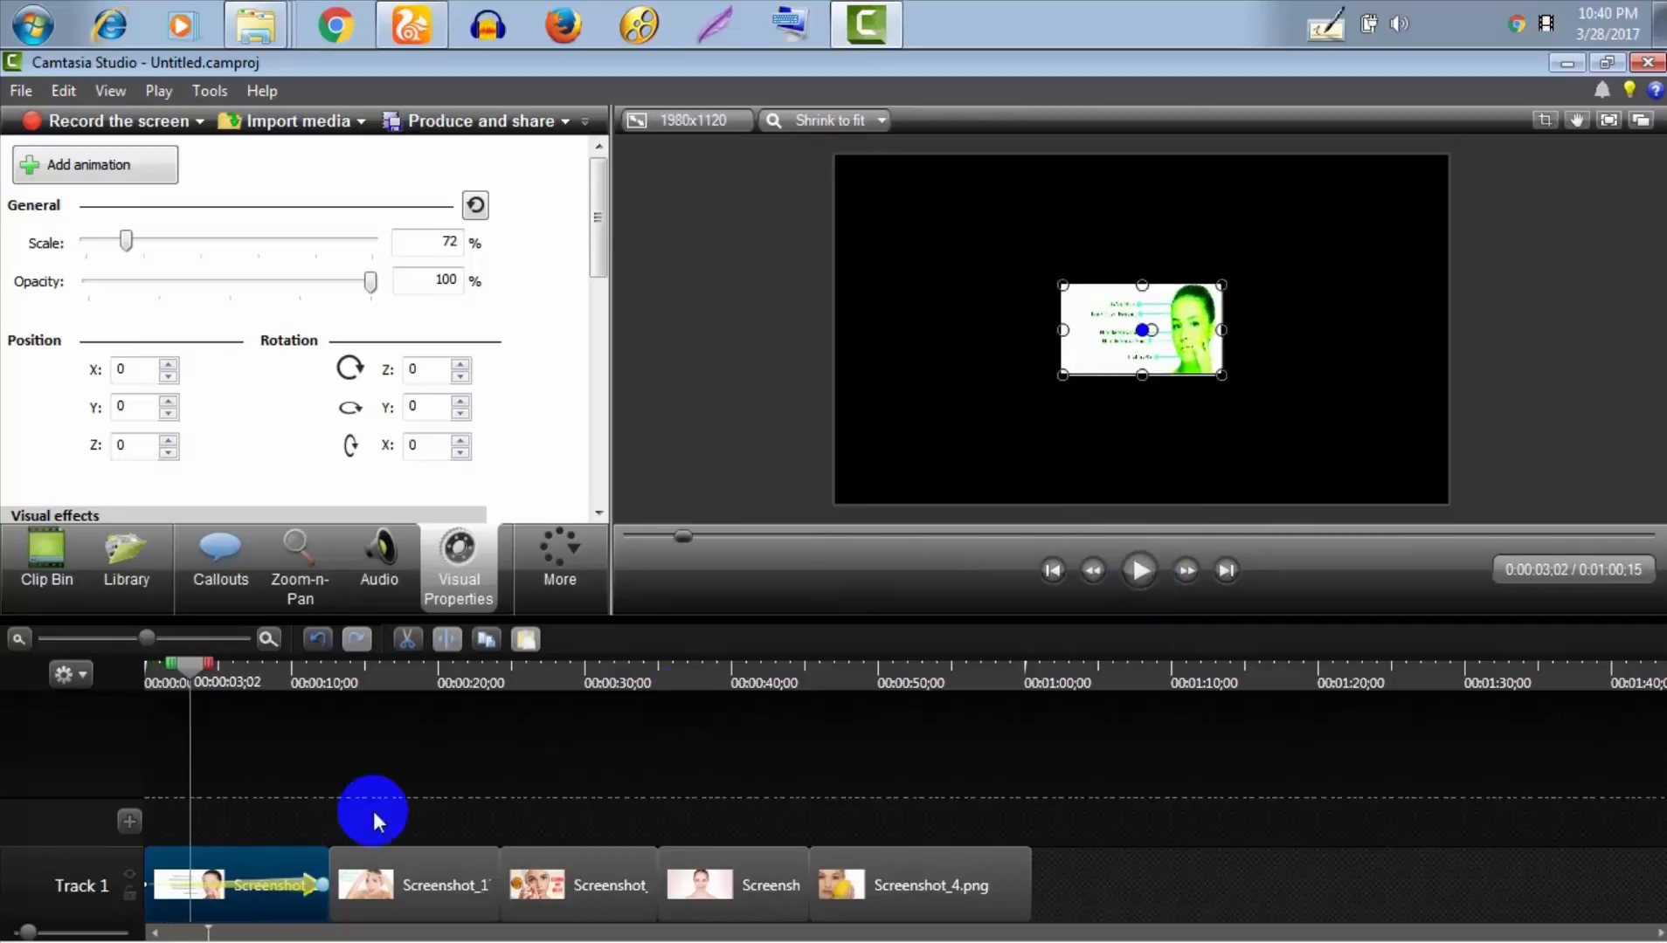
drag(322, 885, 229, 885)
Add a second animation to Screenshot_1 at 0:00:07;05 that shrinks the scale to 16%, extending it to the clip's end
drag(188, 690, 247, 665)
click(270, 882)
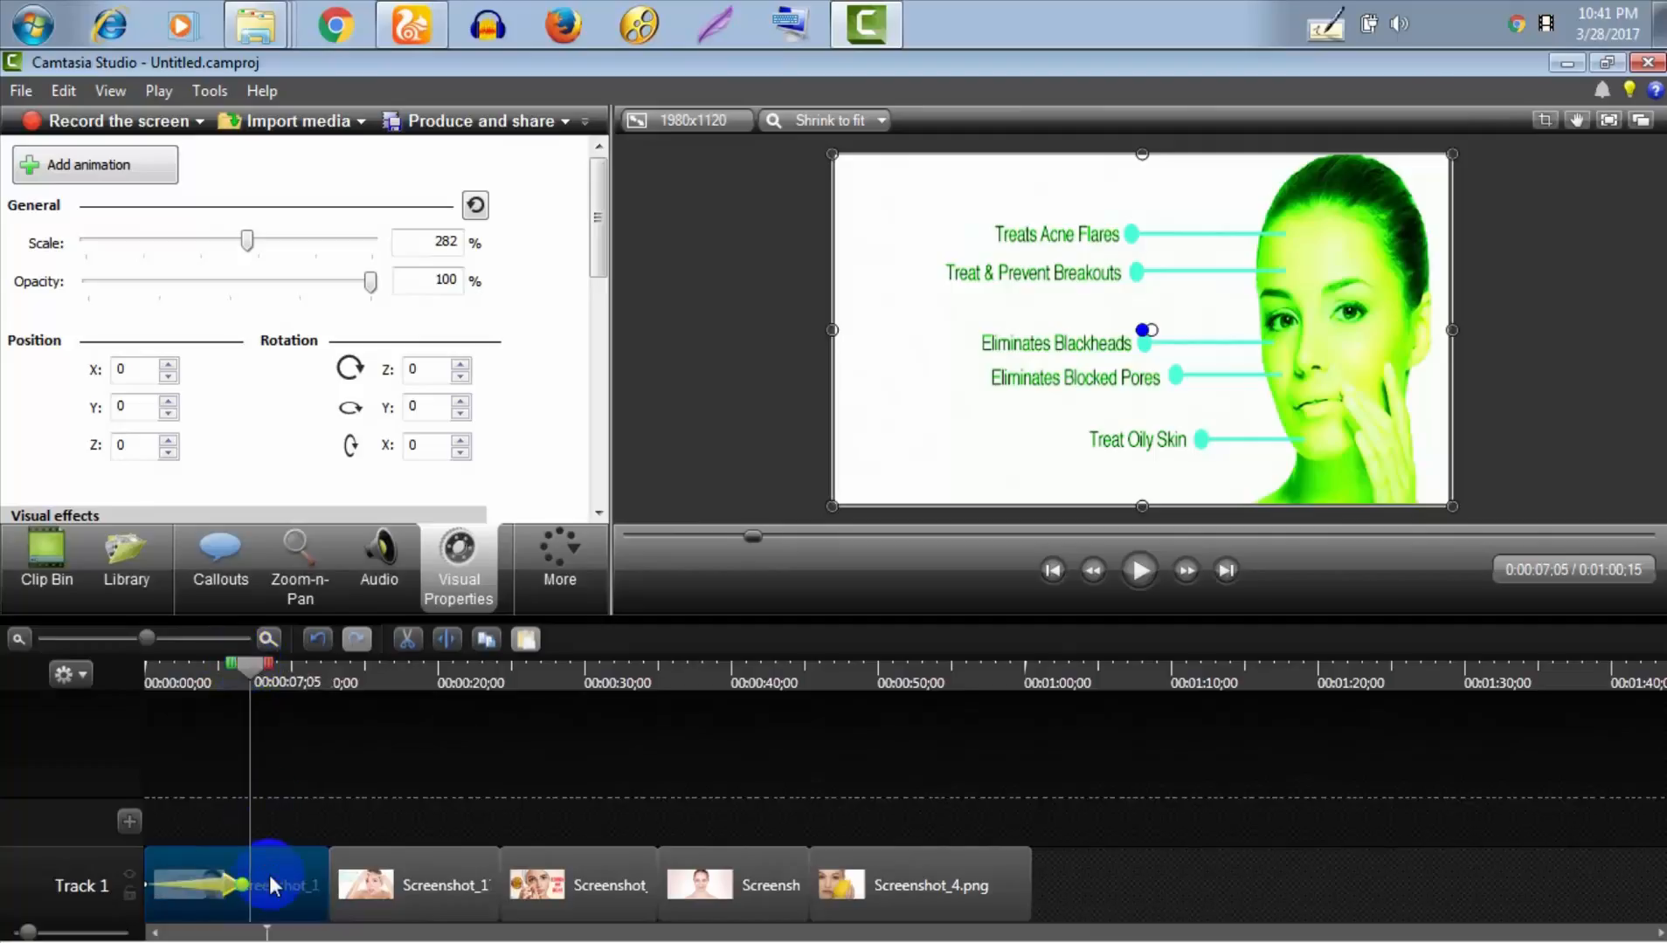
click(87, 168)
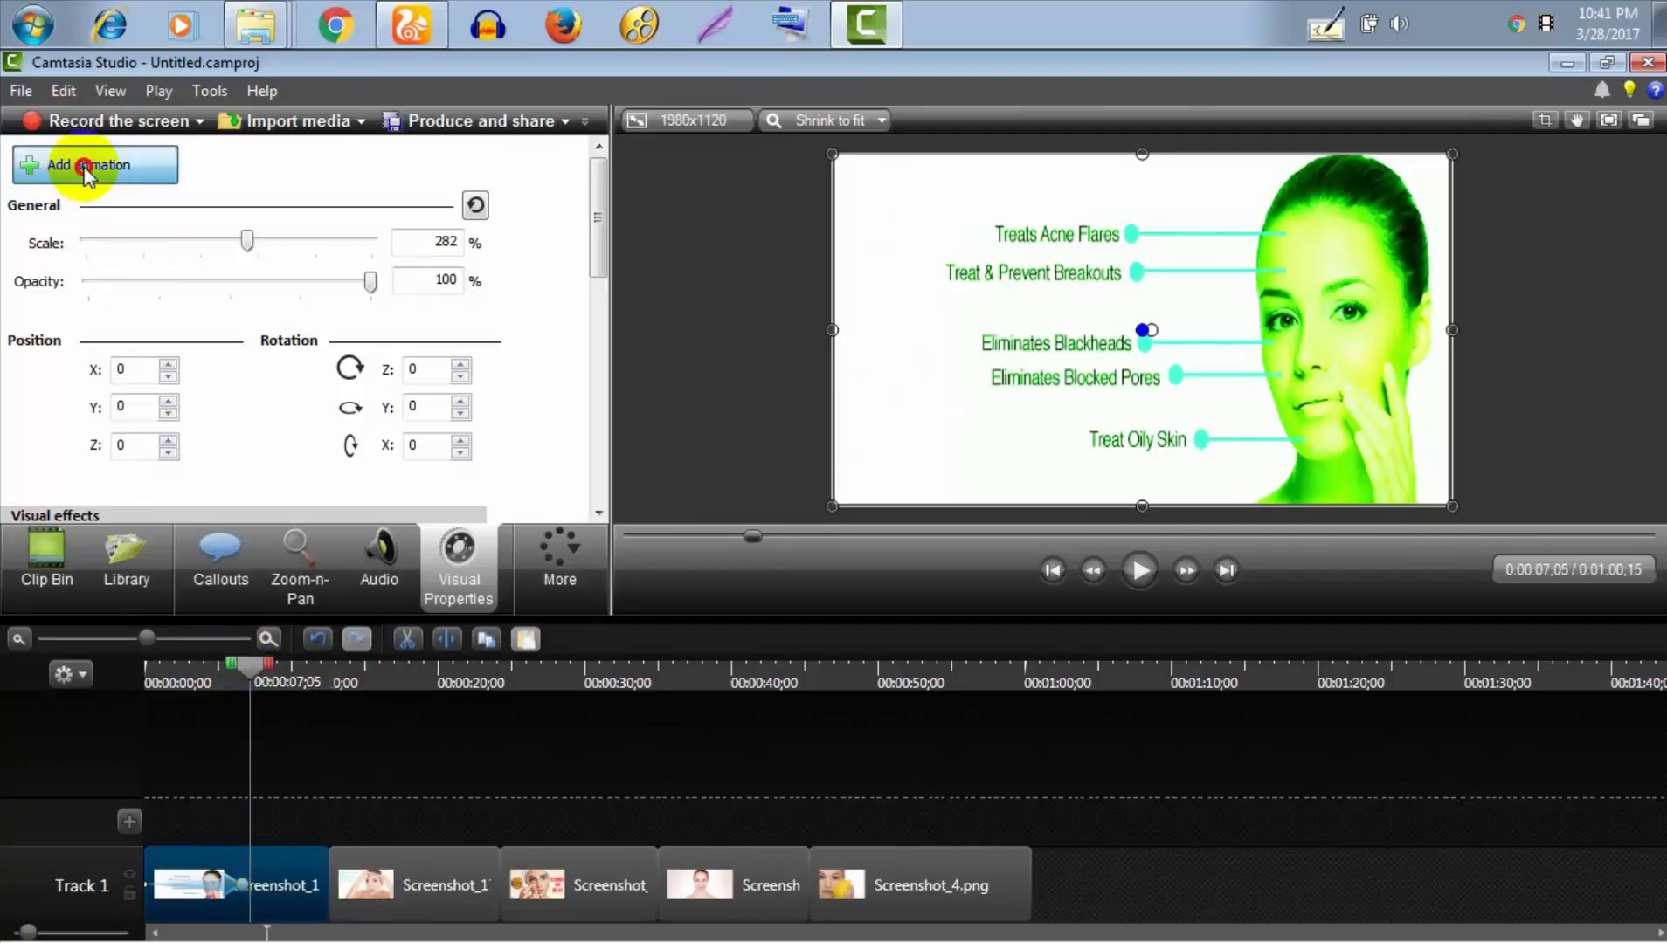
click(241, 889)
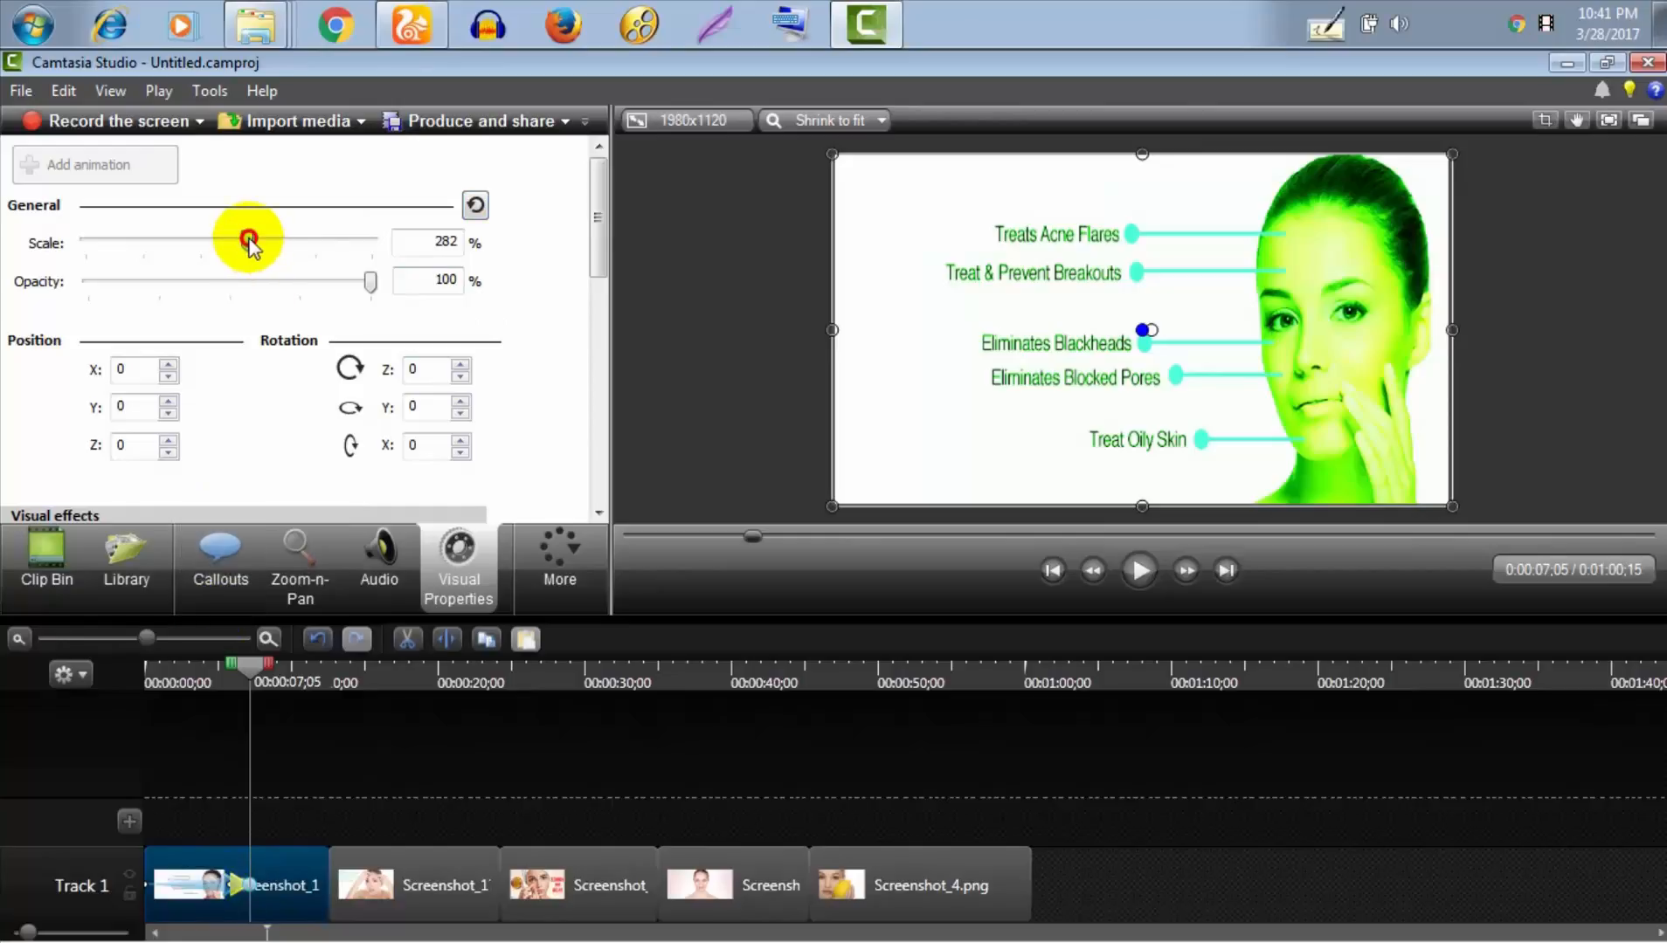
drag(248, 243, 94, 241)
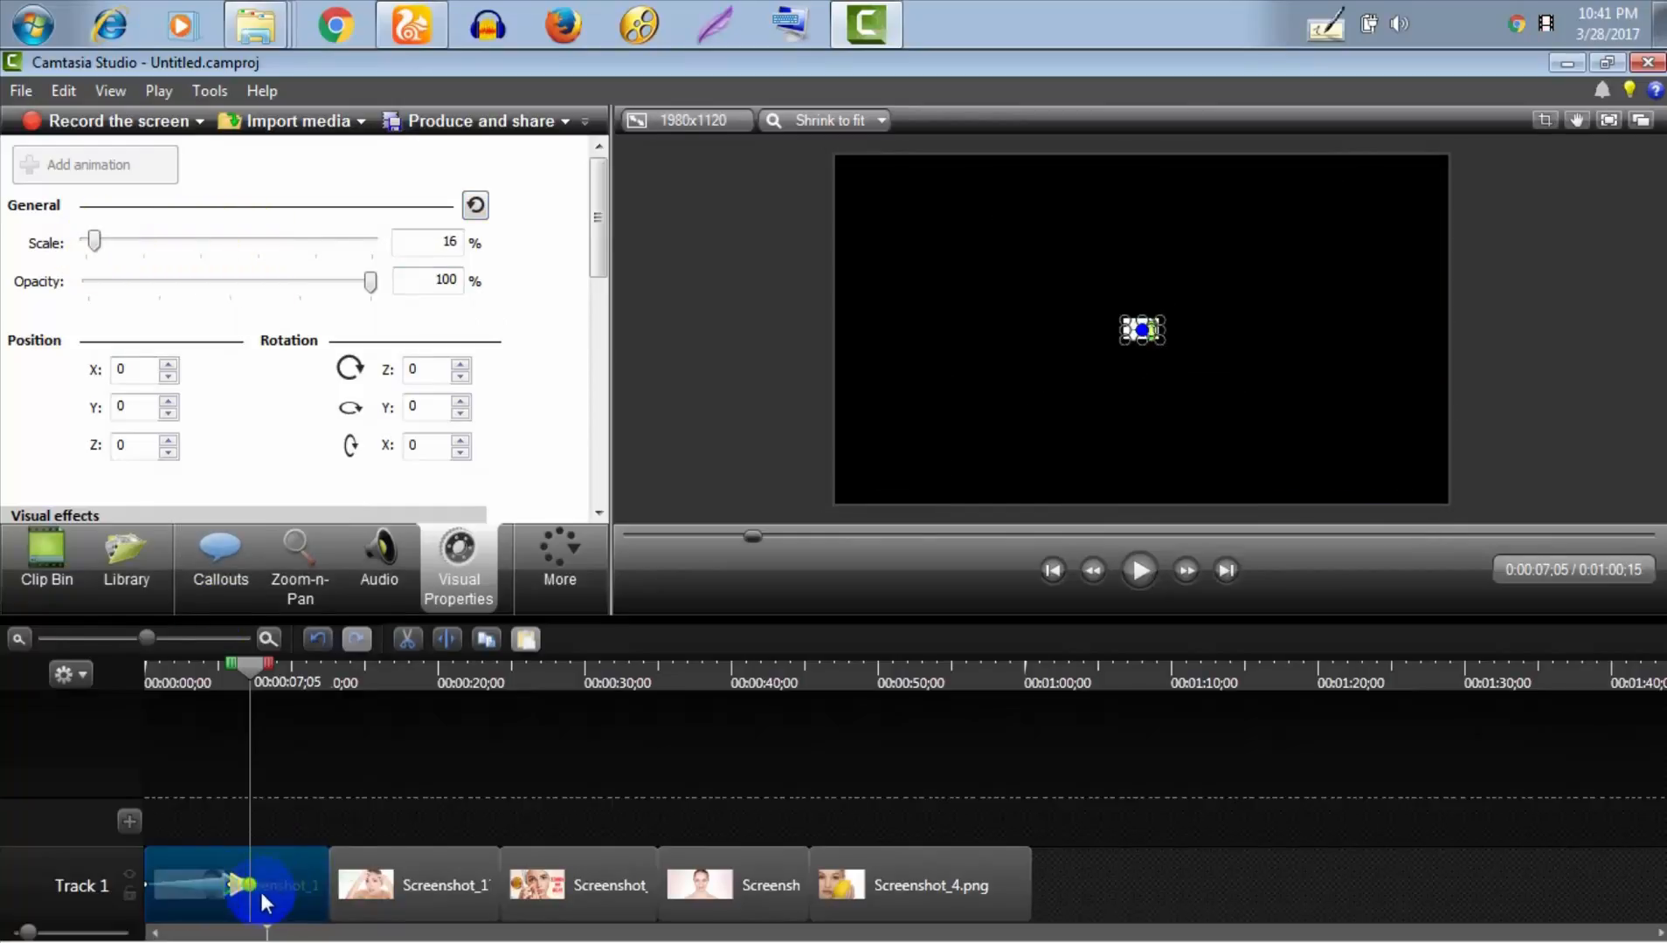
click(253, 890)
Play back the Screenshot_1 clip to check its grow and shrink animations
drag(249, 663, 182, 668)
click(1140, 571)
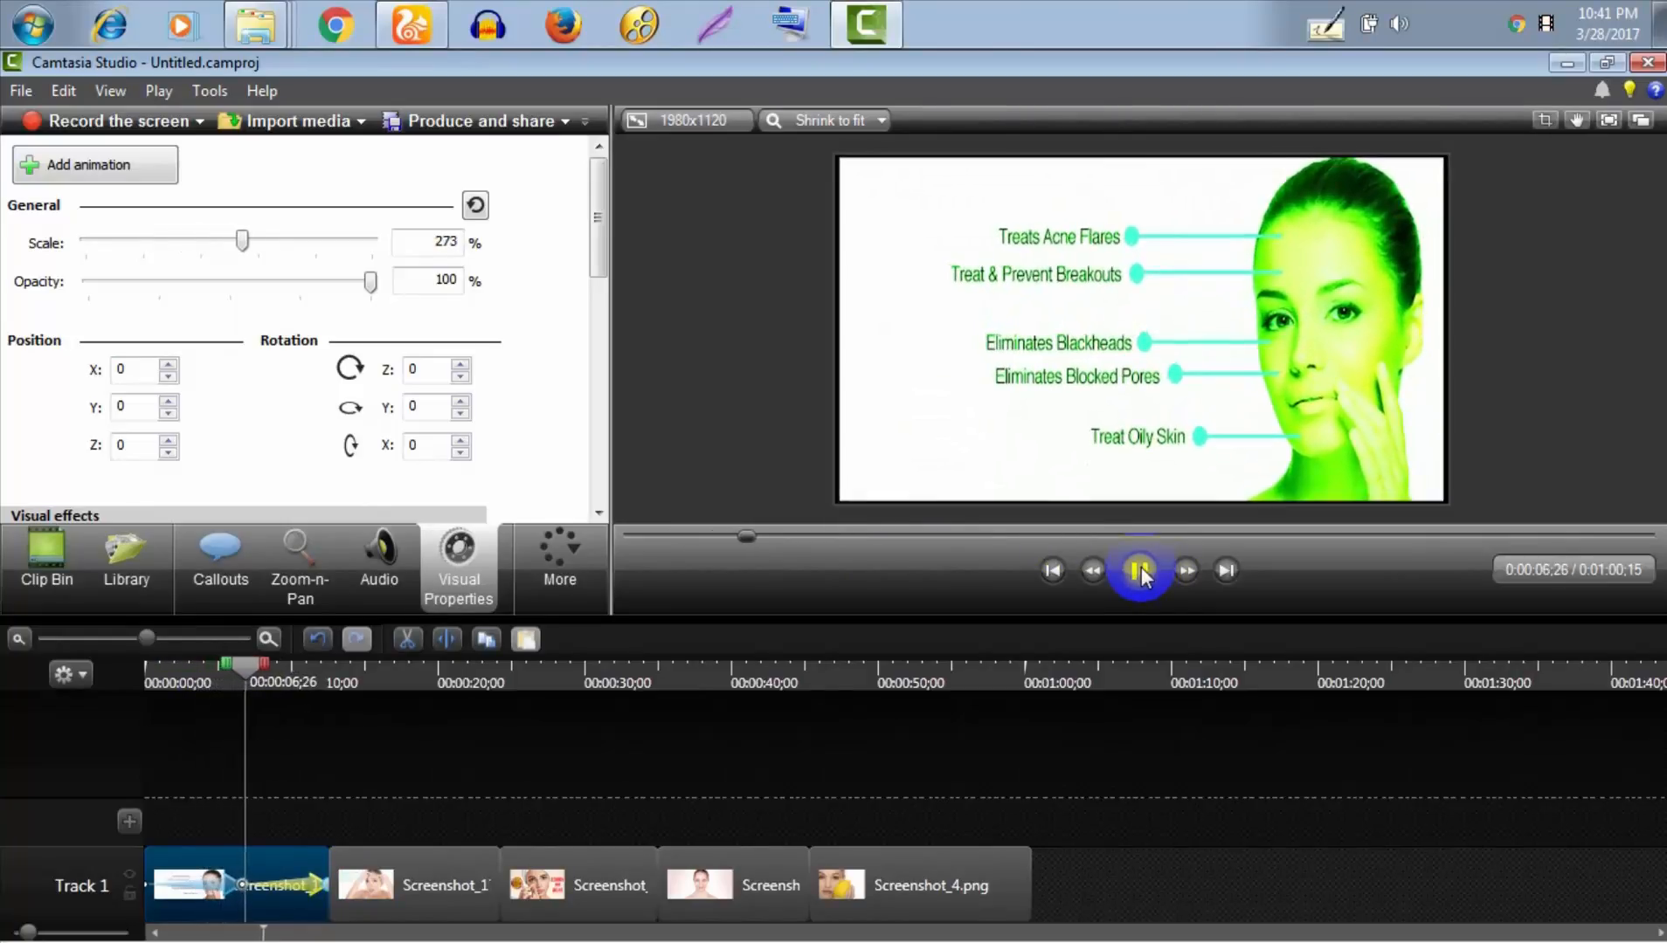
click(1140, 571)
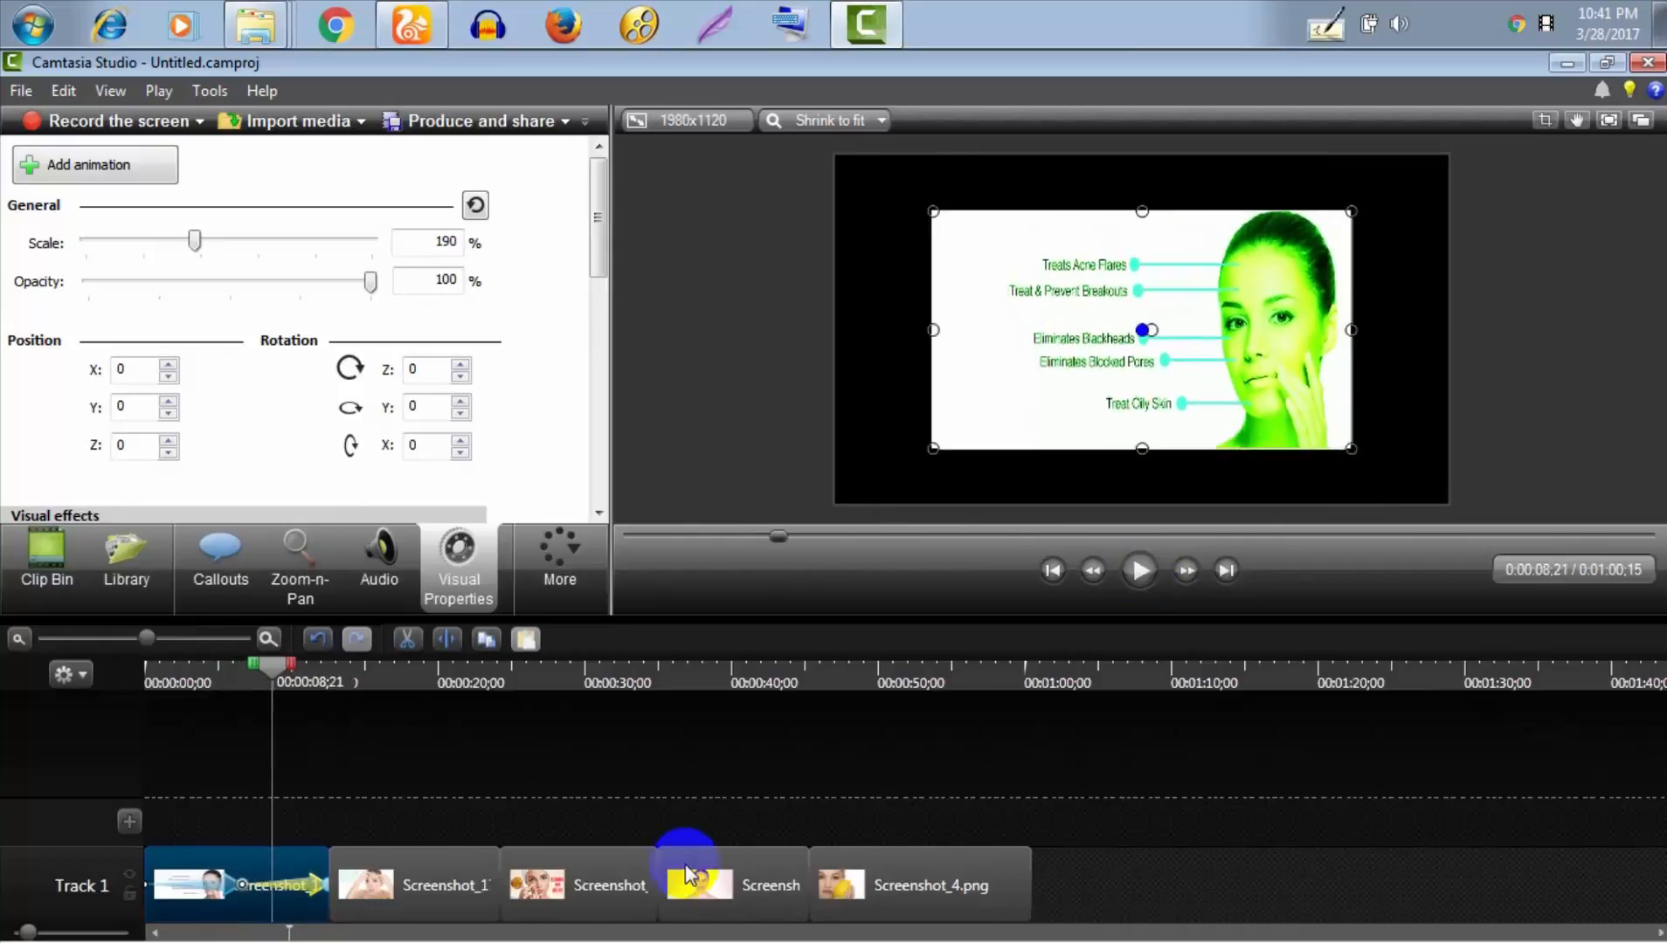
Animate the Screenshot_17 clip's scale from 500% down to 1% over about the first half of the clip
click(413, 887)
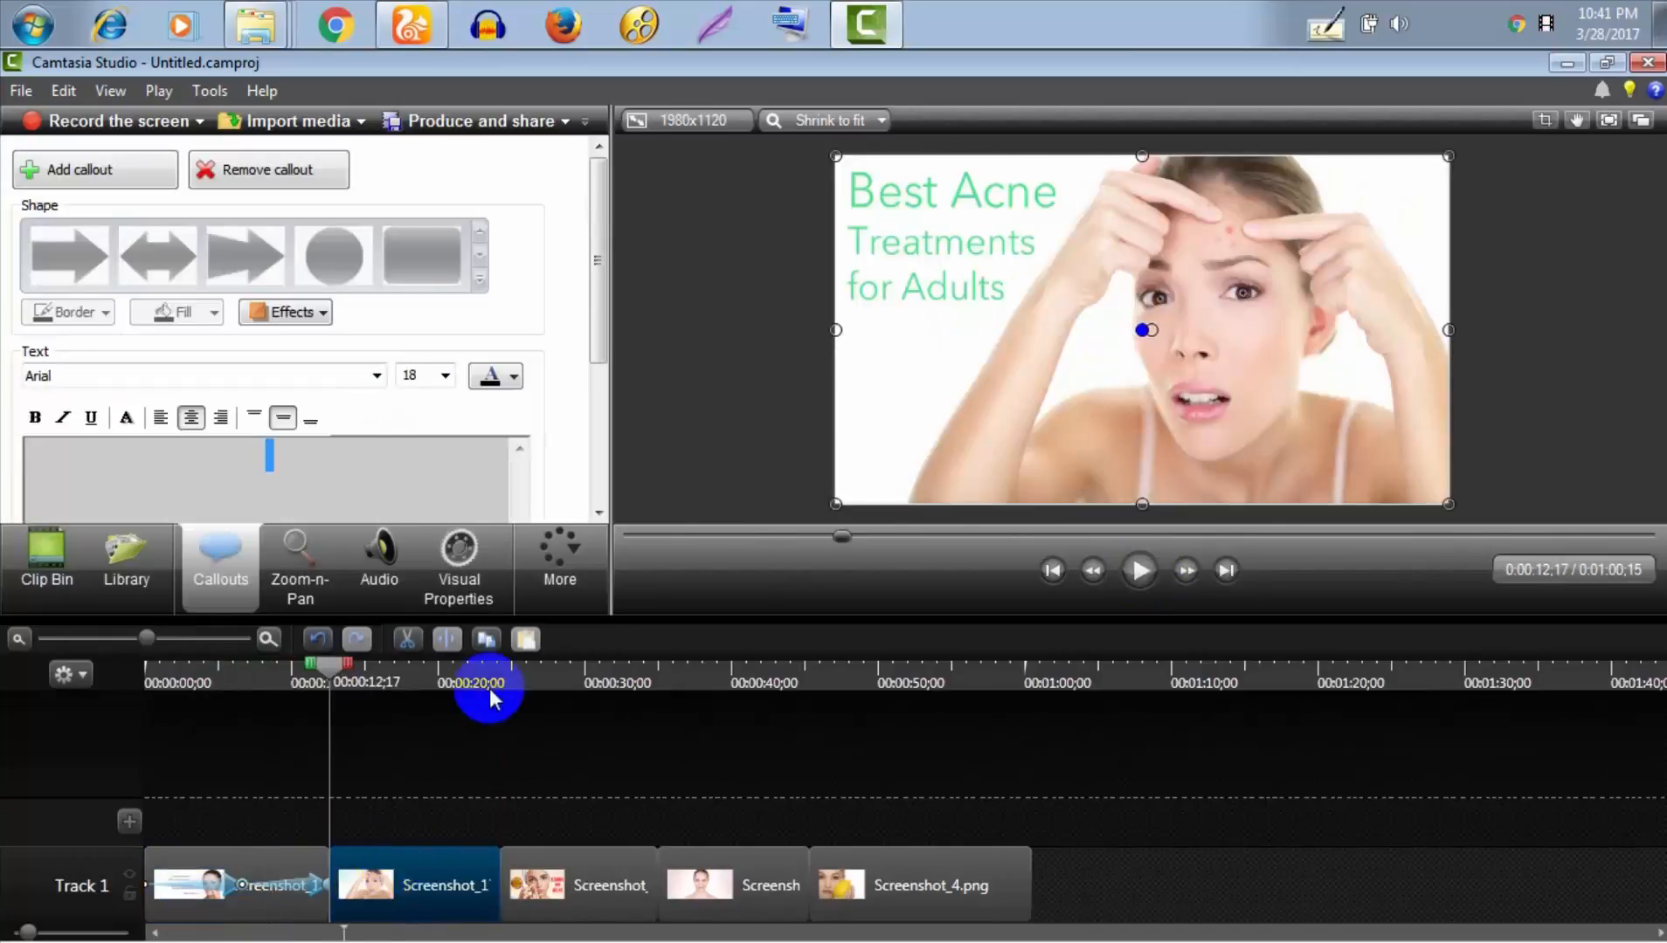
click(491, 563)
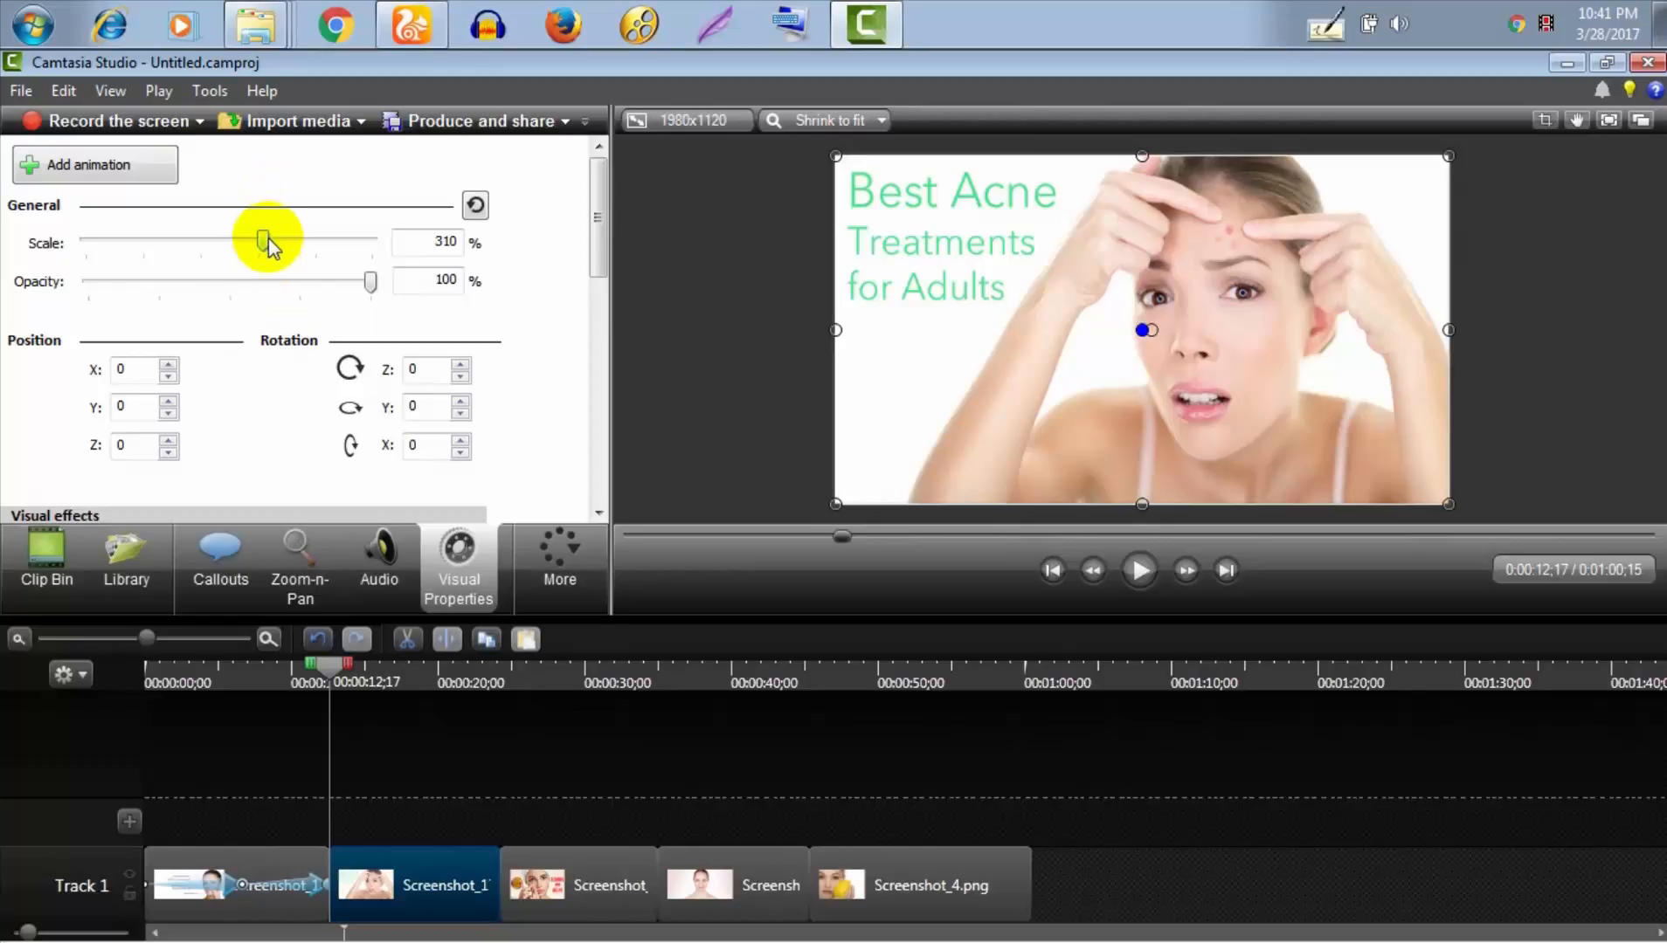
drag(265, 241, 384, 246)
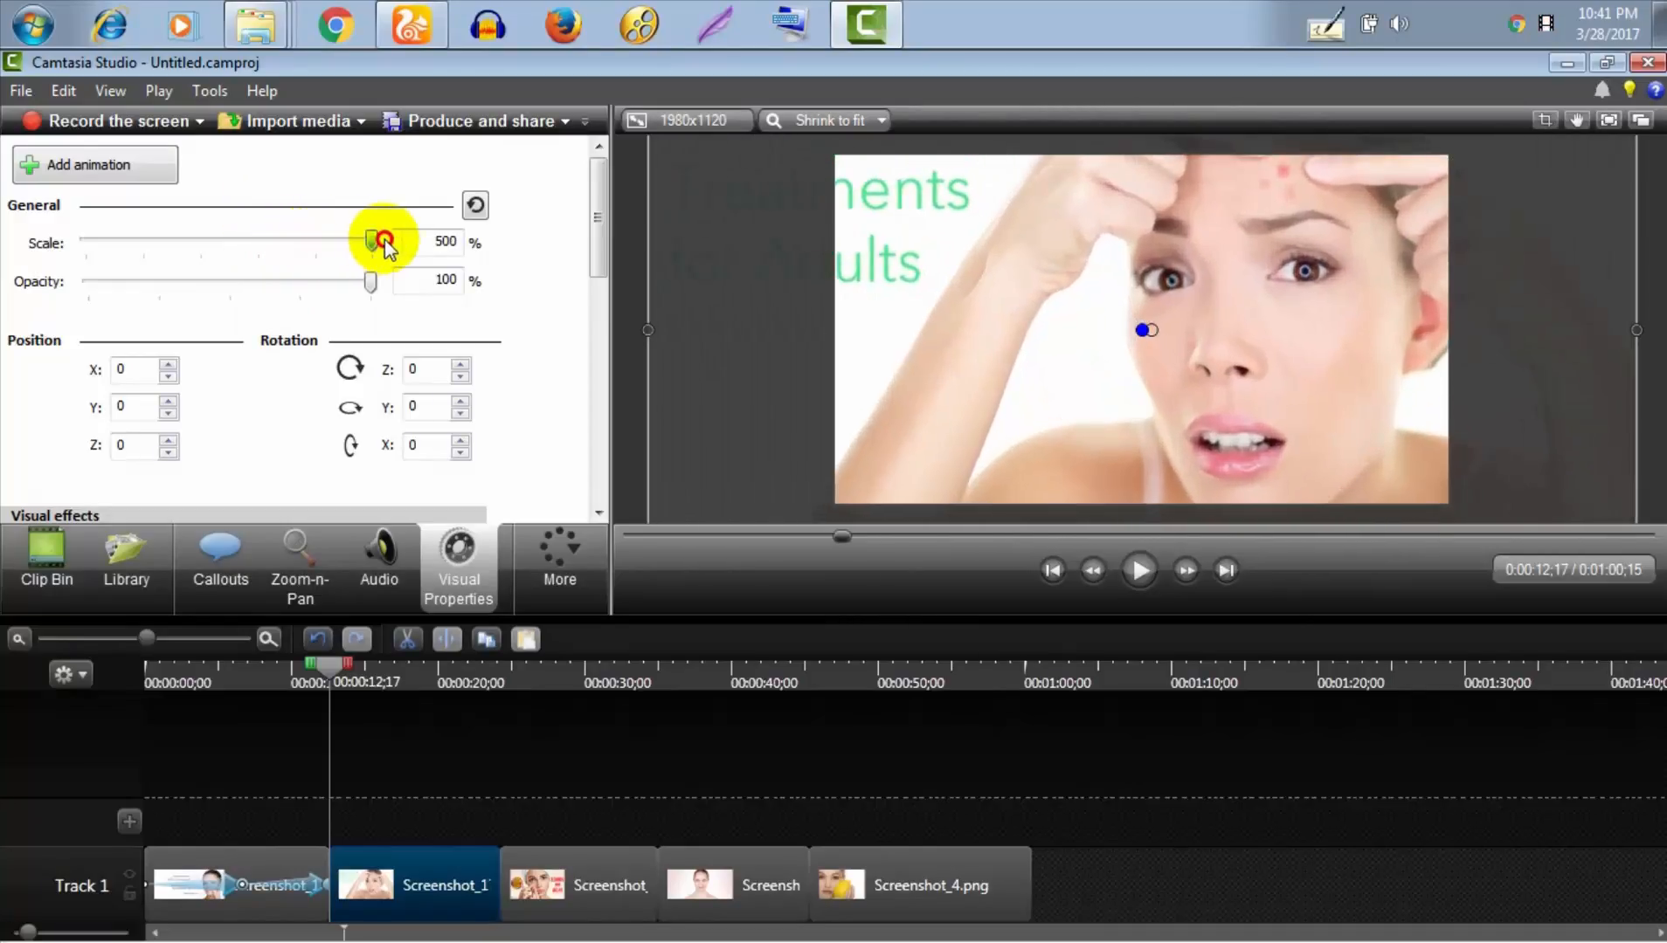
click(125, 170)
drag(380, 239, 26, 262)
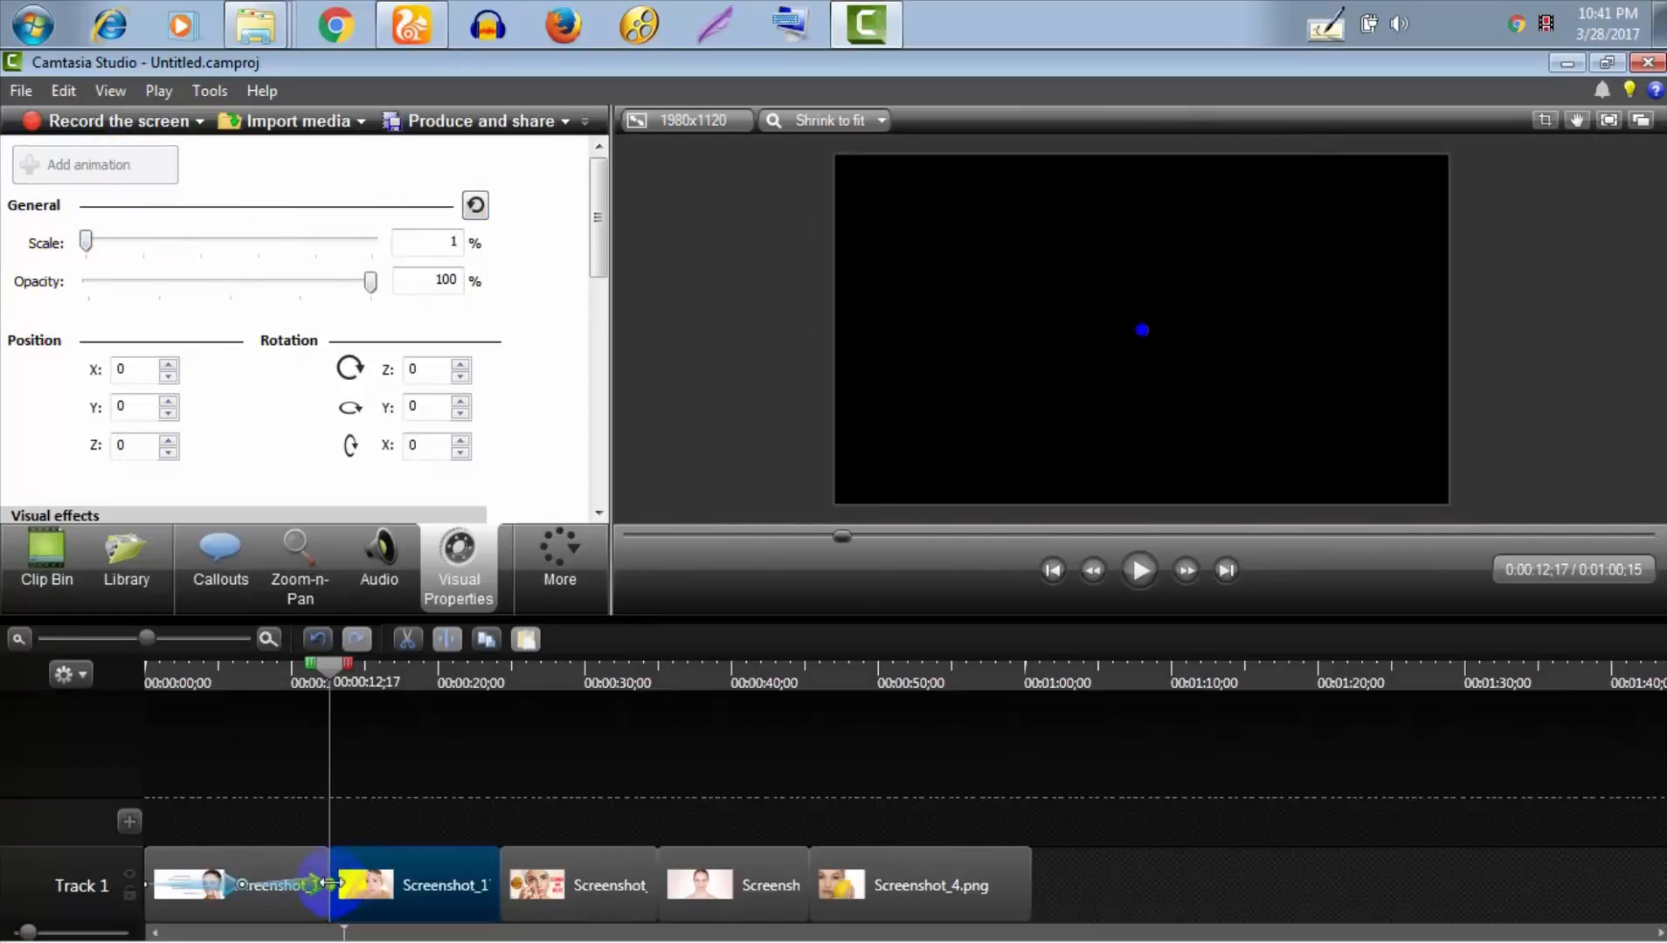
drag(328, 884, 433, 884)
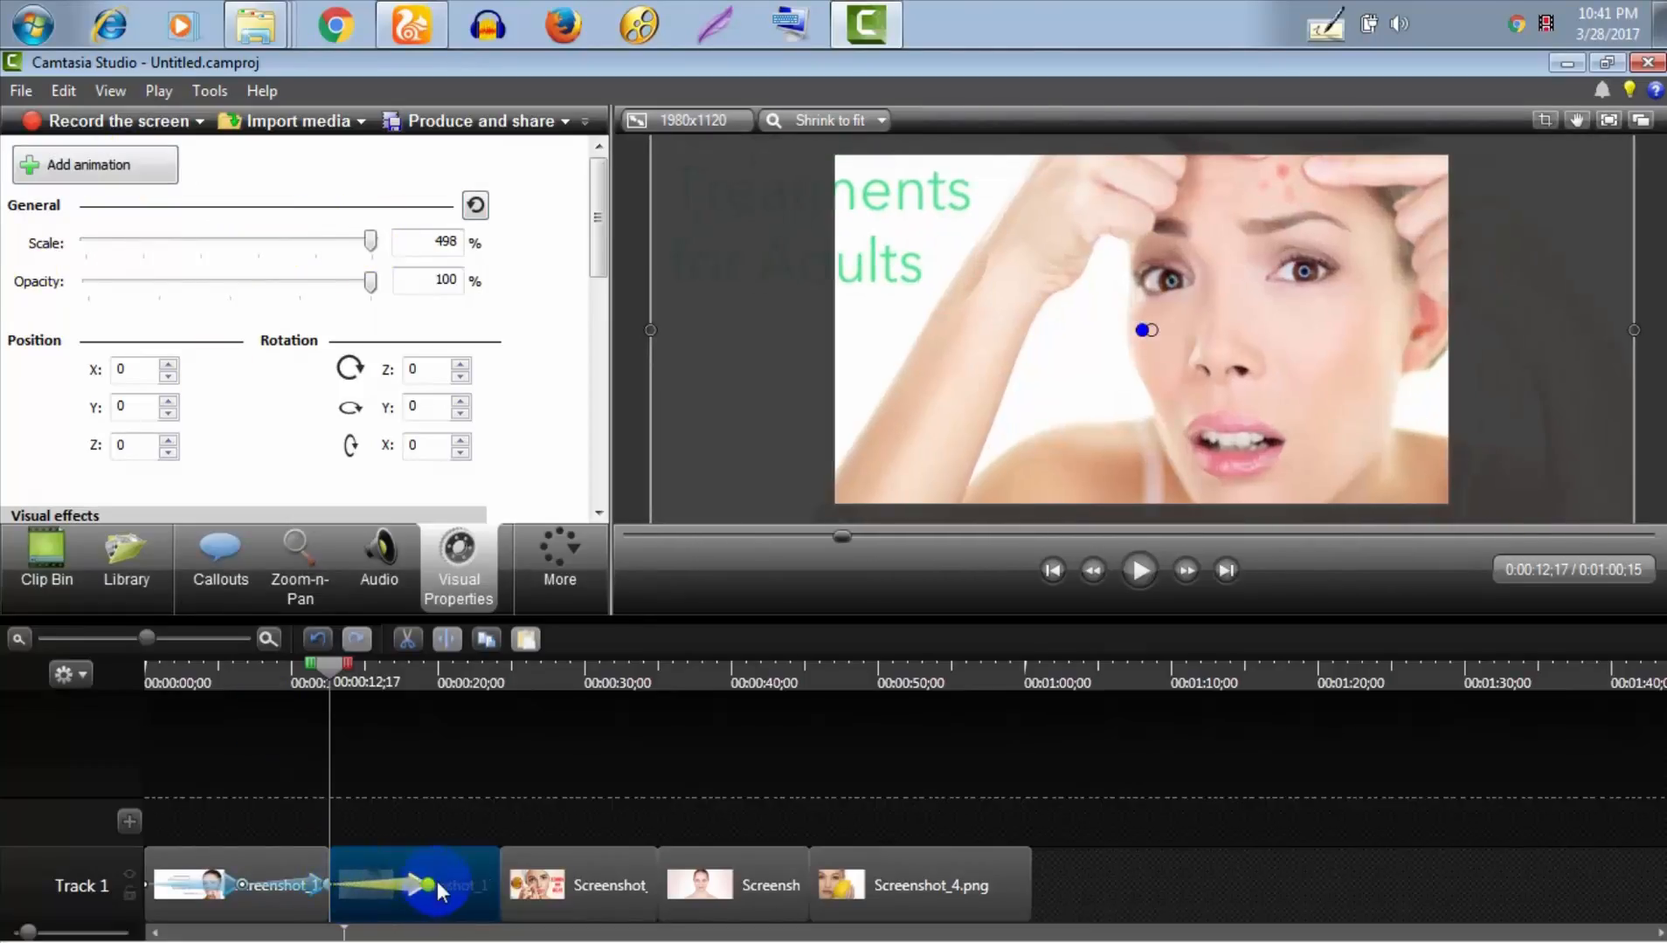
Add a second animation to Screenshot_17 at 0:00:19;25 that enlarges the scale to 500%, extending it to the clip's end
key(c)
click(443, 697)
click(438, 686)
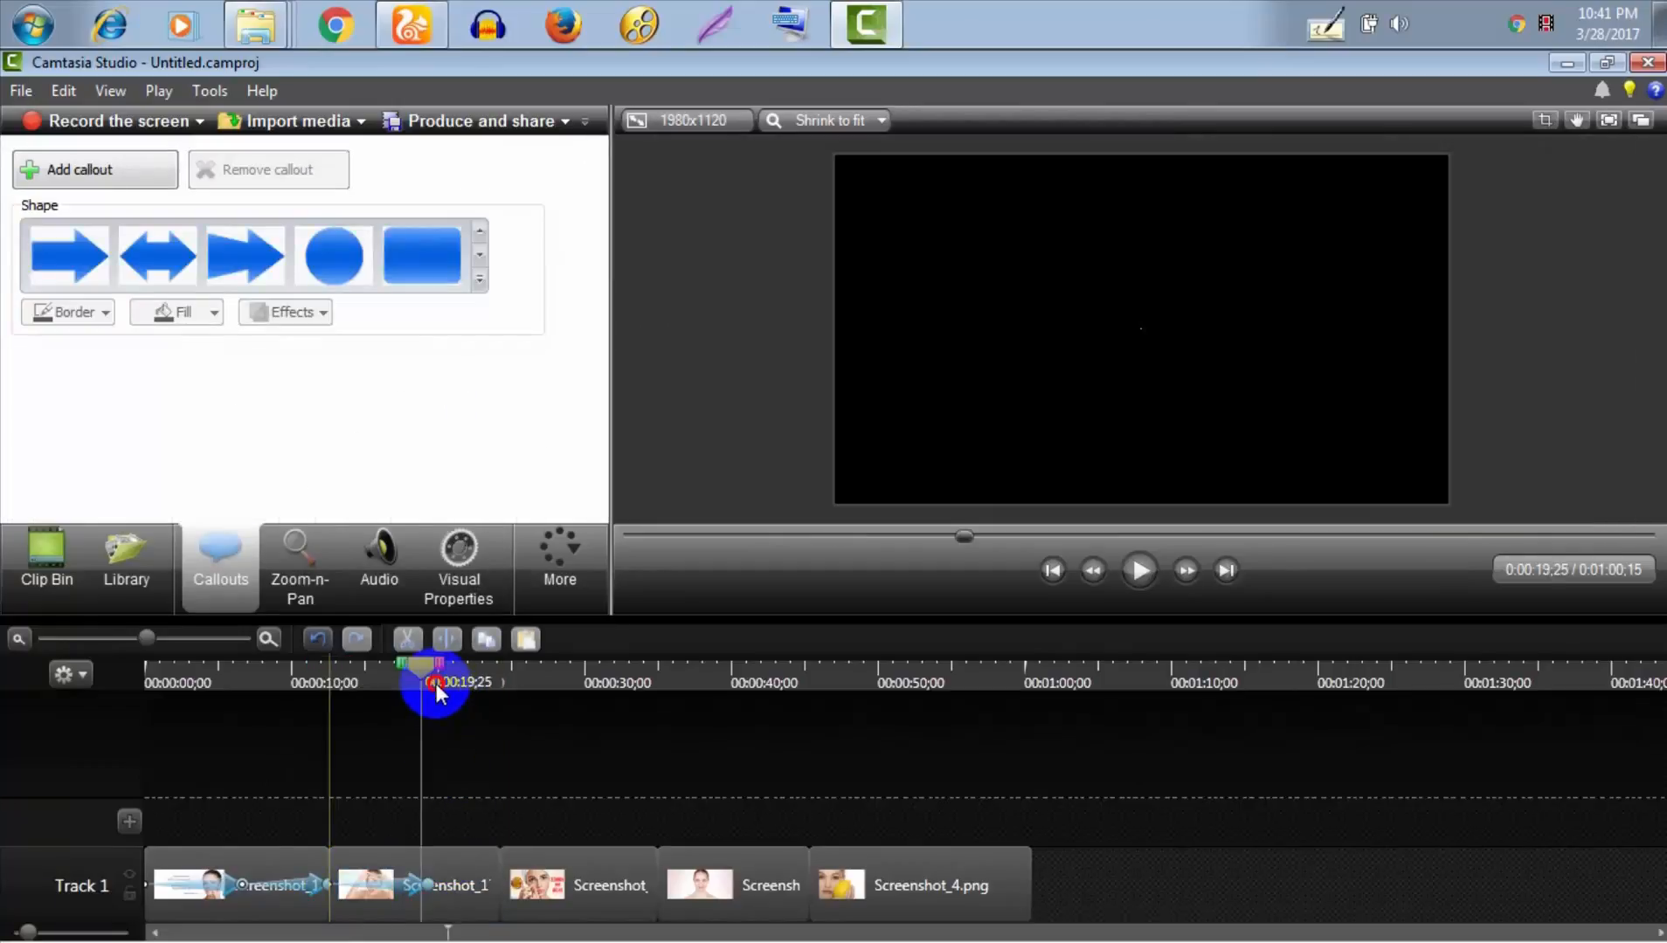
click(467, 867)
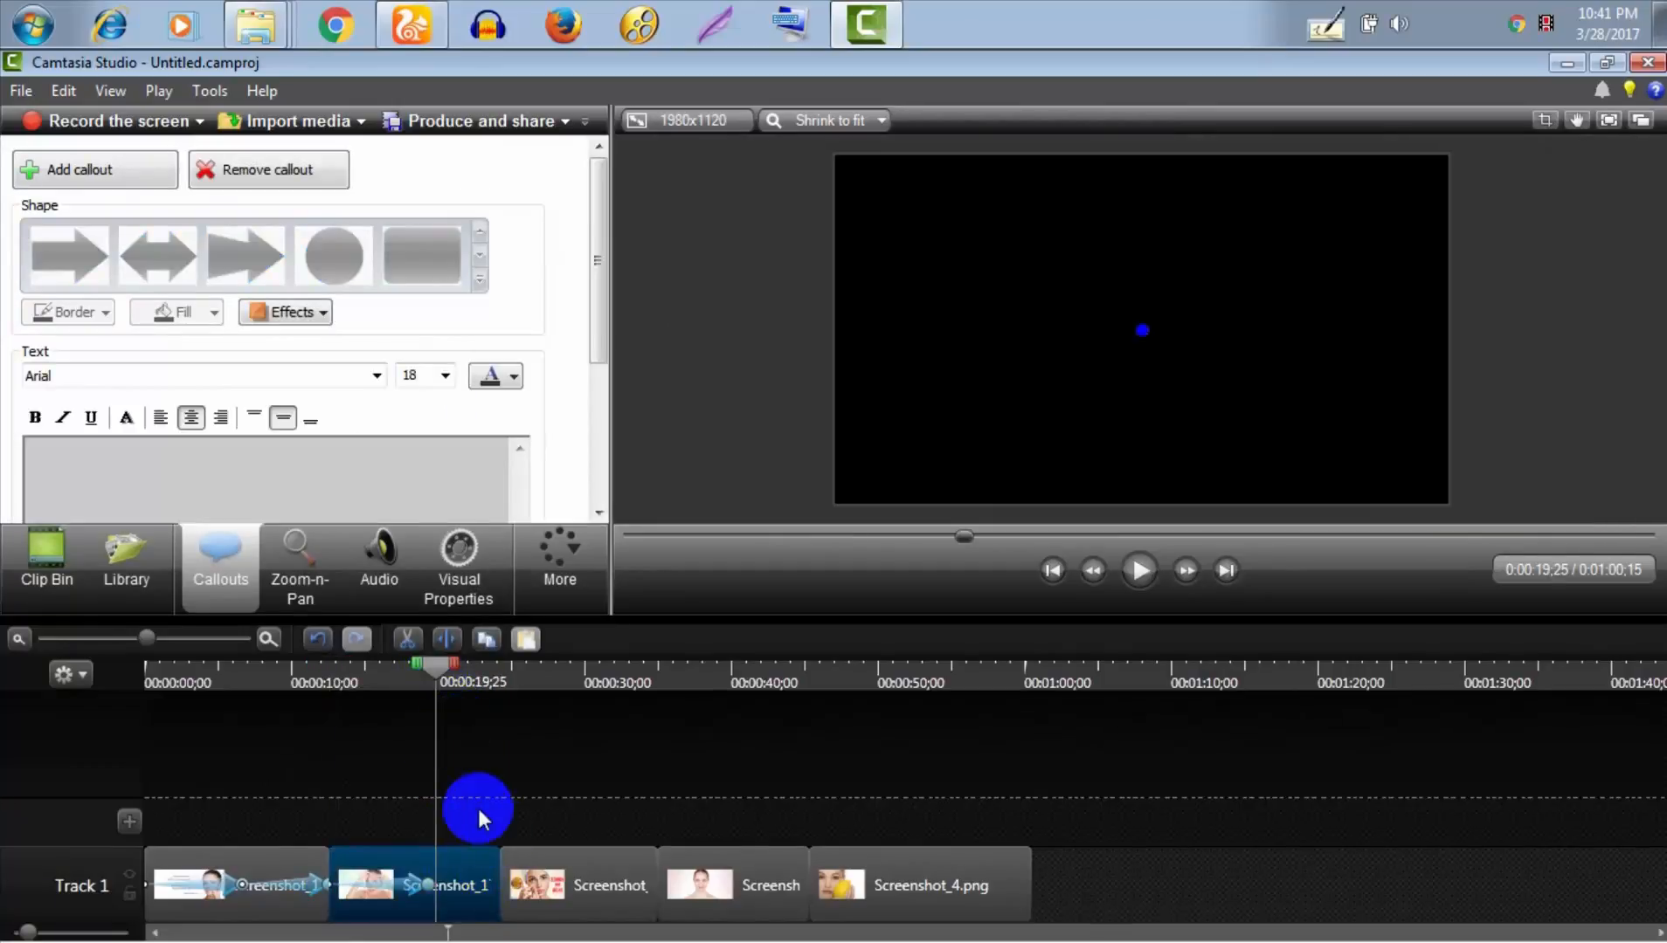
click(472, 559)
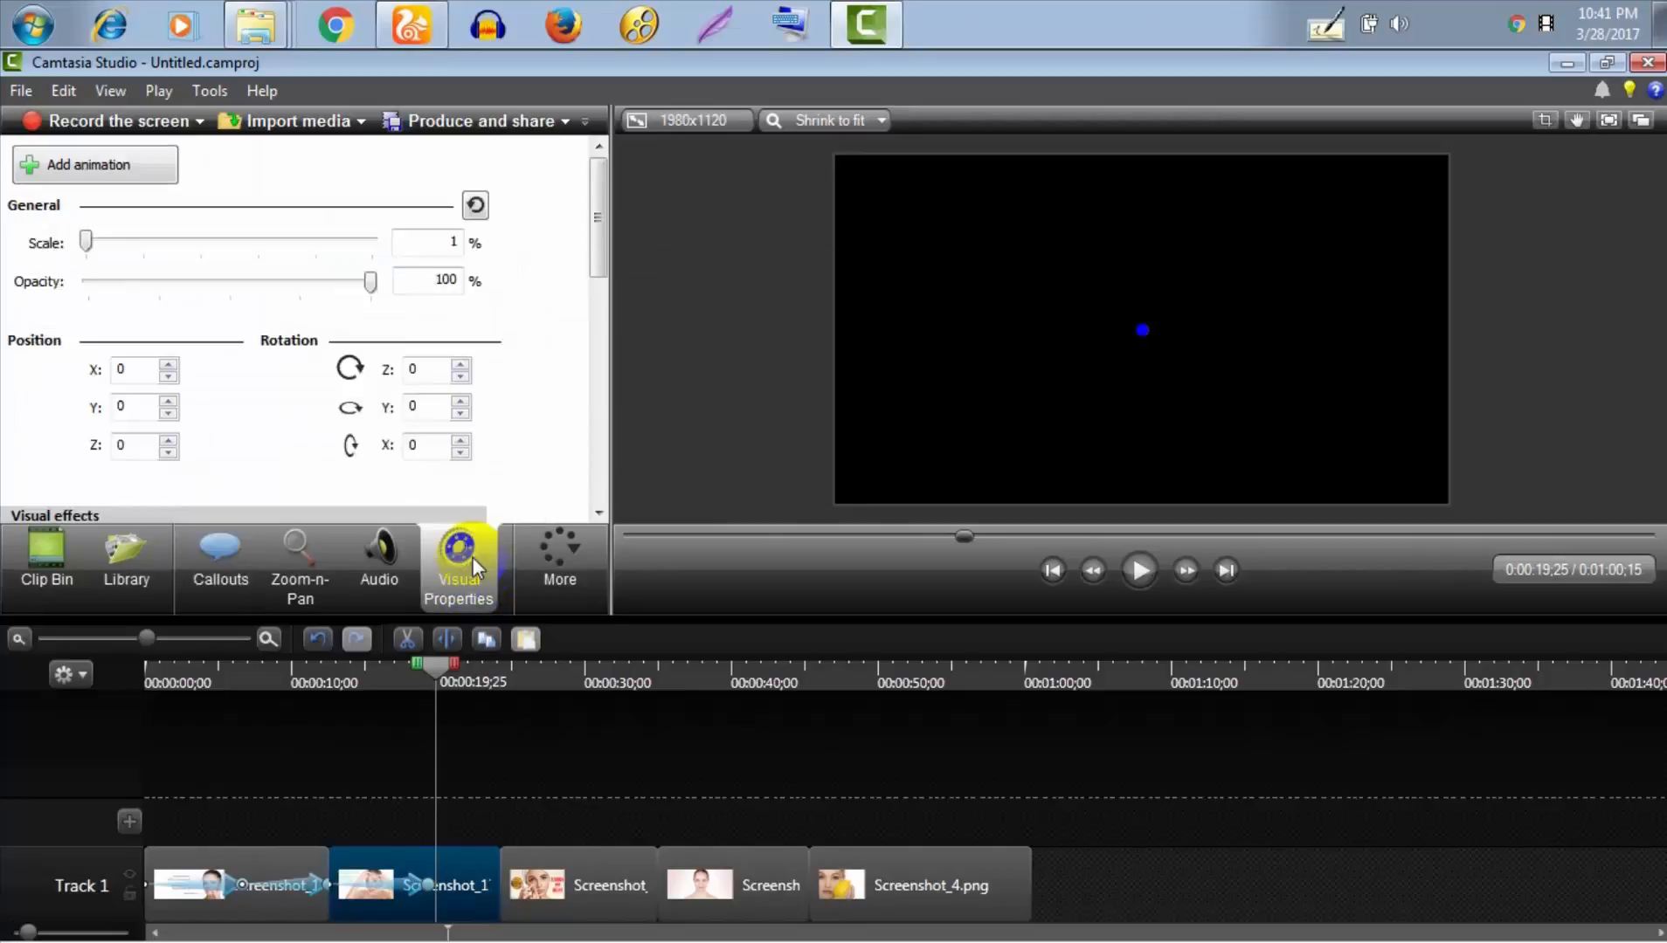
click(98, 171)
drag(91, 247, 435, 268)
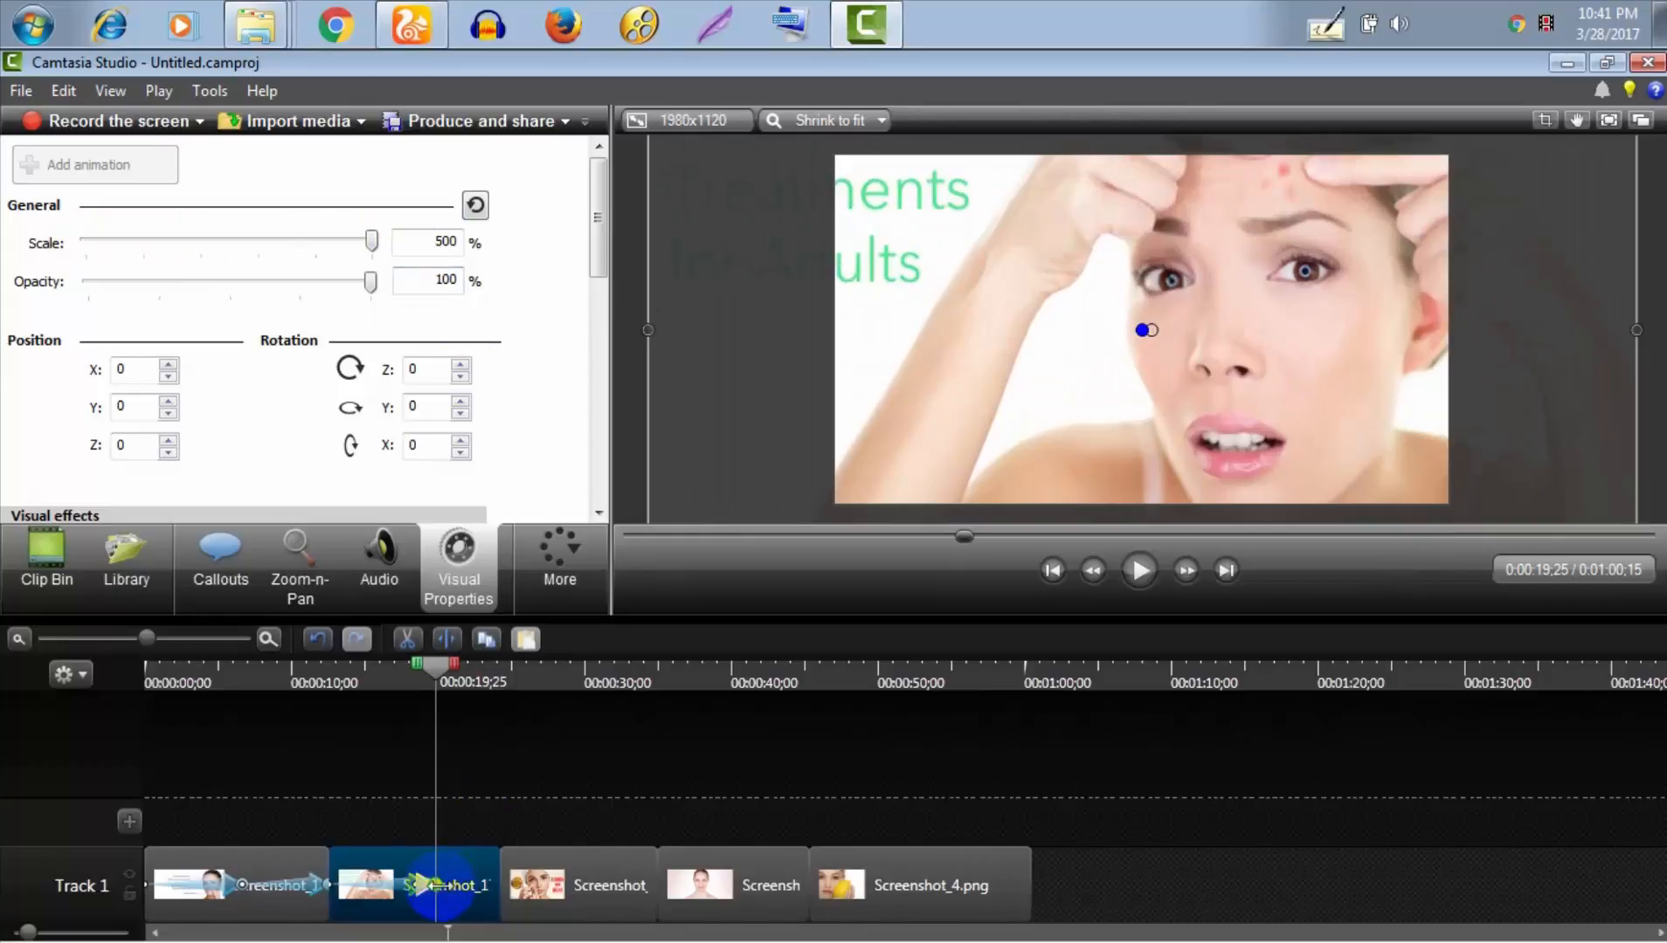
drag(434, 885, 533, 873)
Play back the Screenshot_17 clip to check its shrink and grow animations
drag(433, 669, 363, 668)
click(1144, 569)
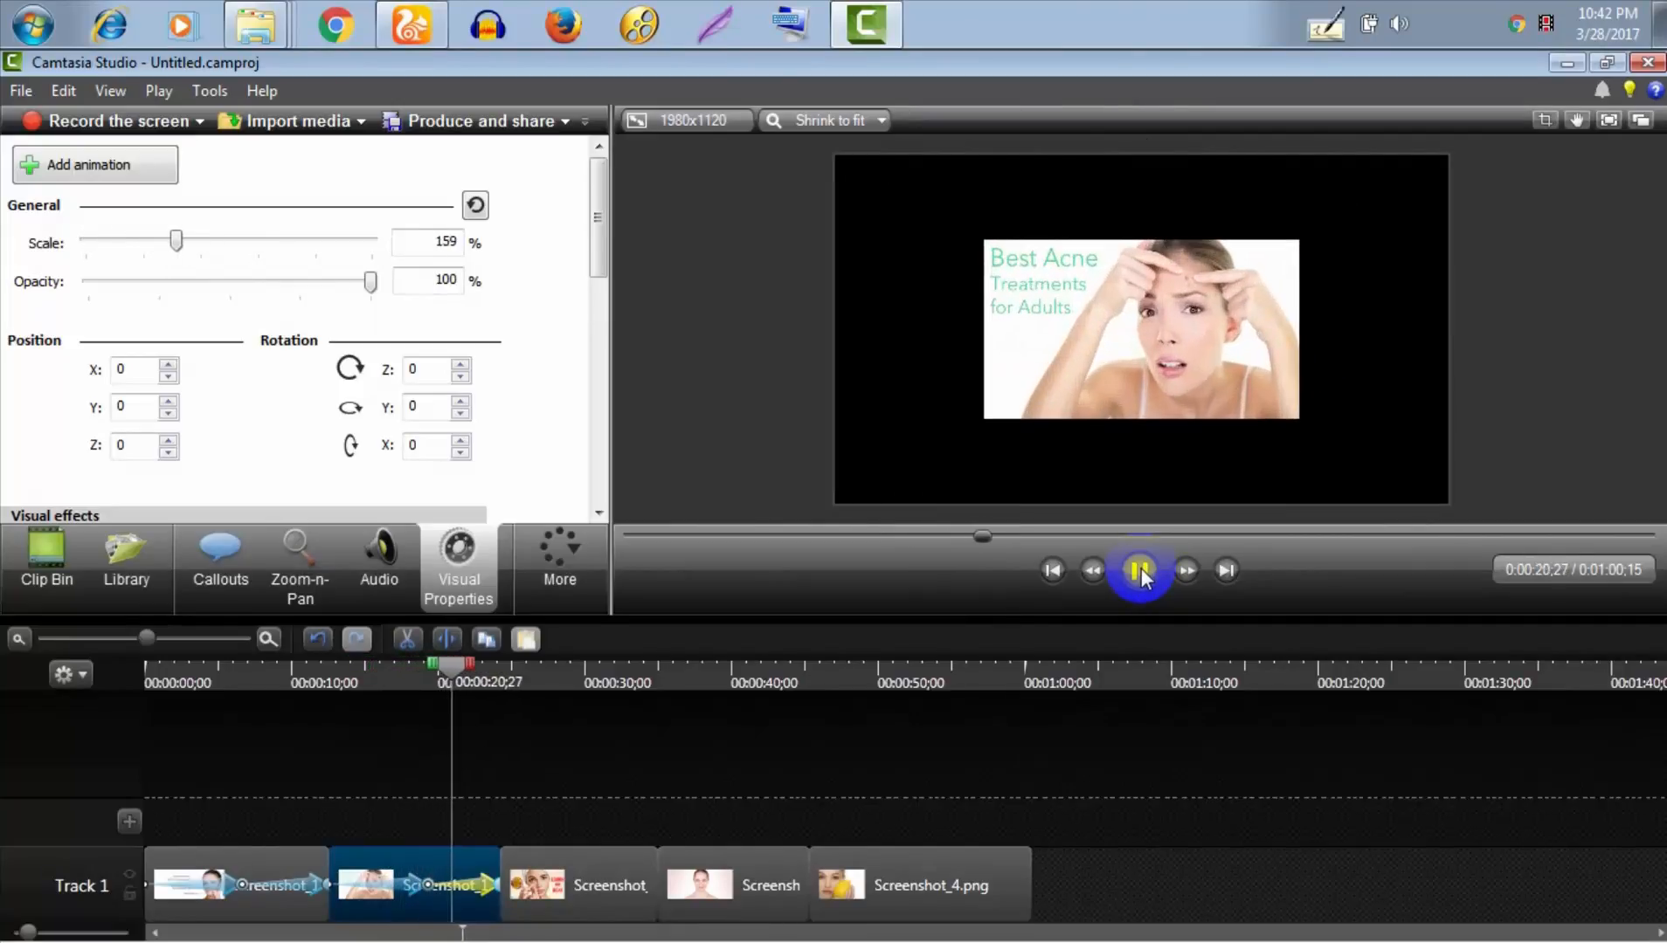
click(1141, 568)
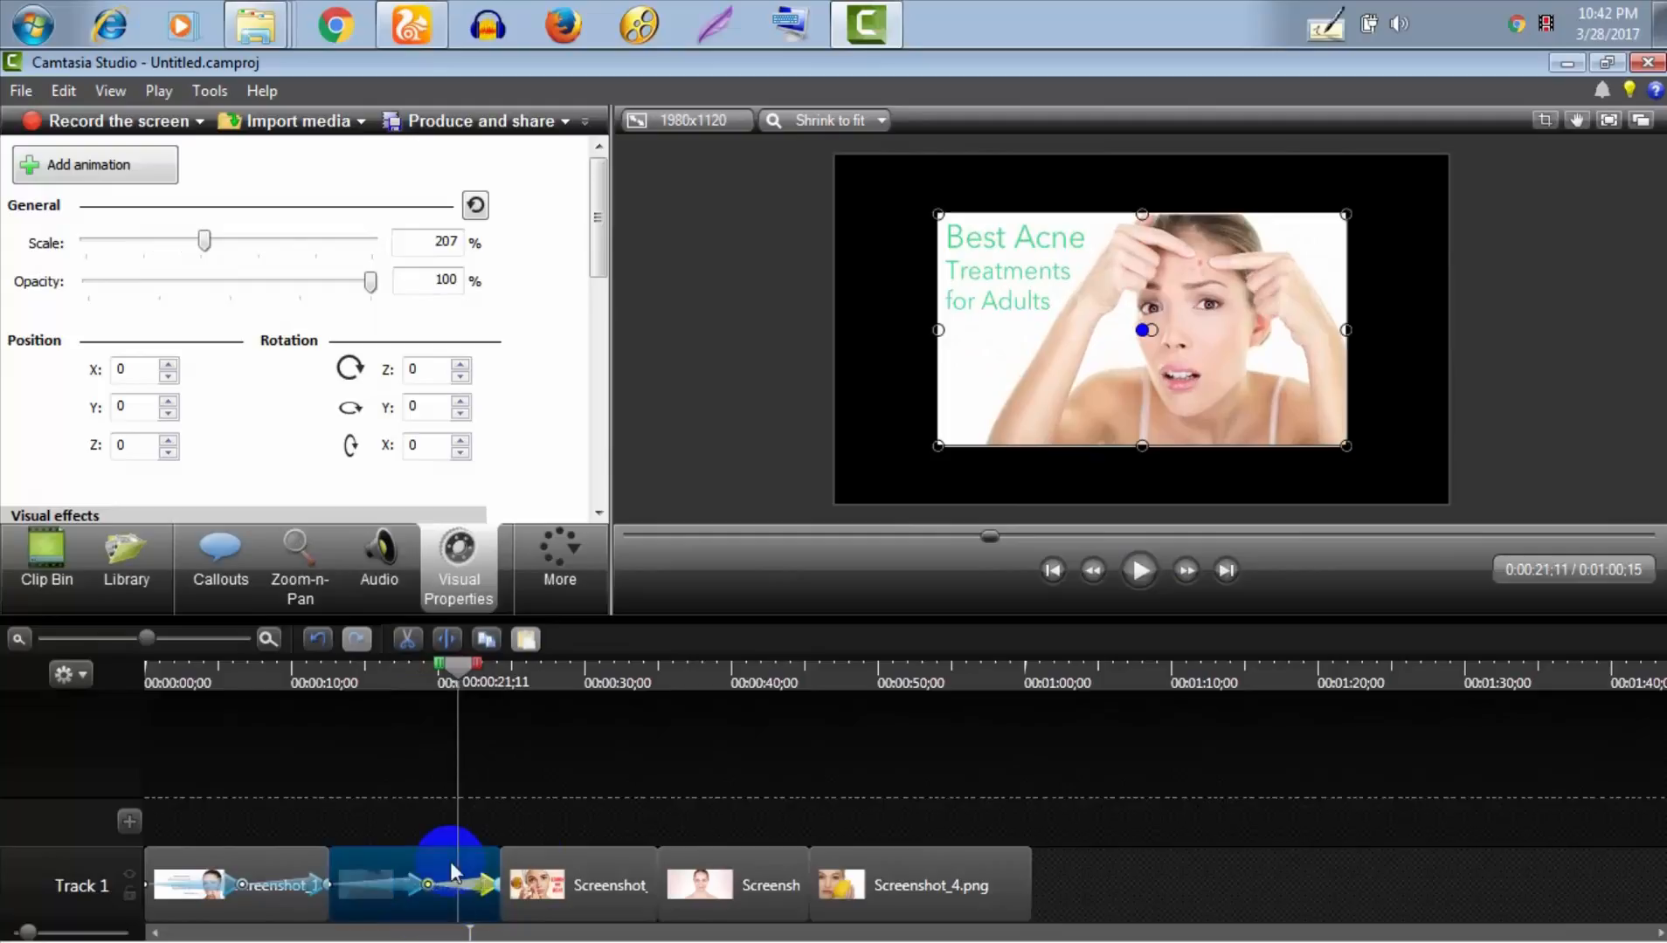
Stretch the Screenshot_2 picture, the third clip on Track 1, vertically far past the canvas's lower edge
click(547, 884)
click(1170, 433)
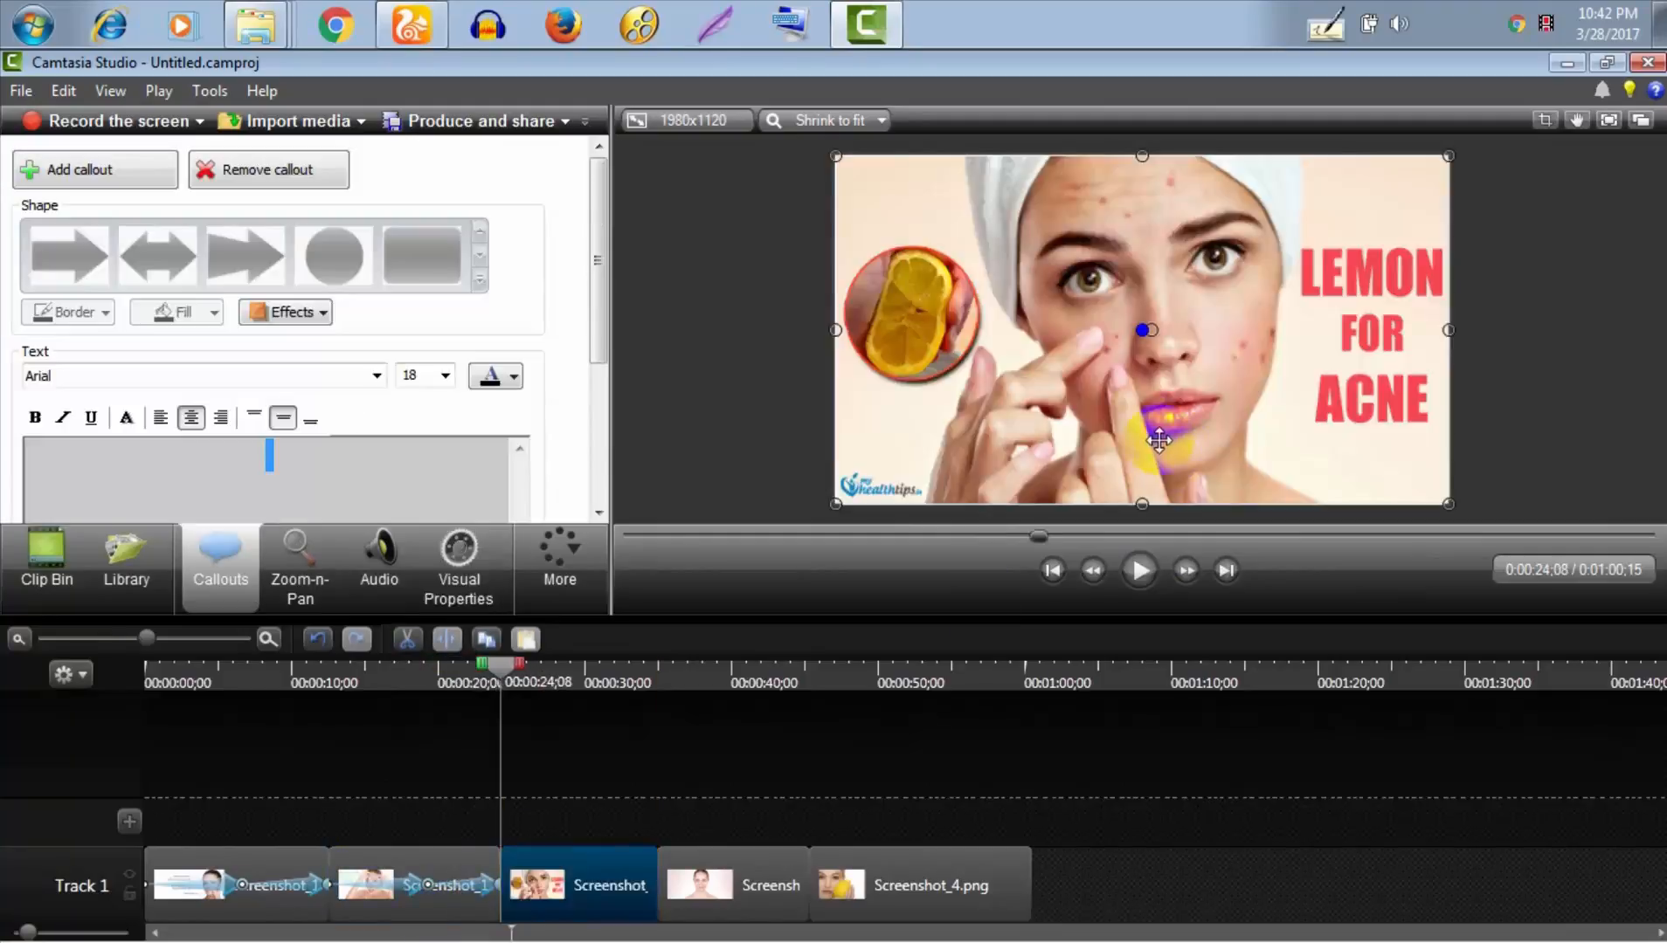
drag(1143, 502, 1113, 935)
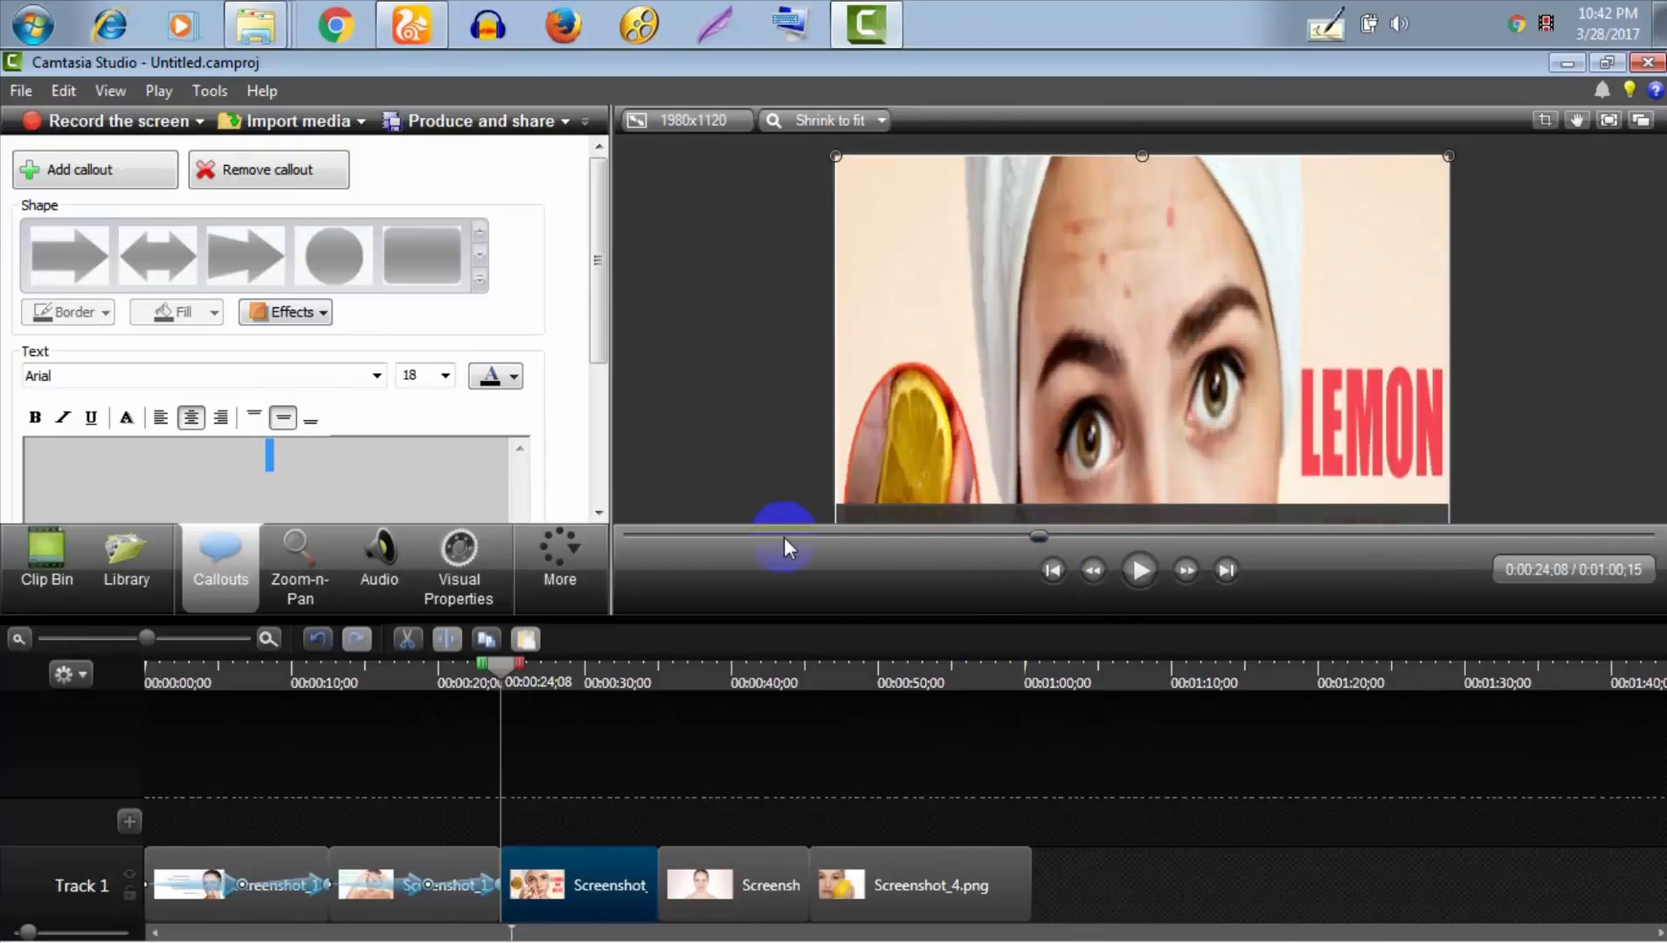
Add an animation to the Screenshot_2 clip that moves the picture up to Y position 716 over the clip's whole length
click(460, 563)
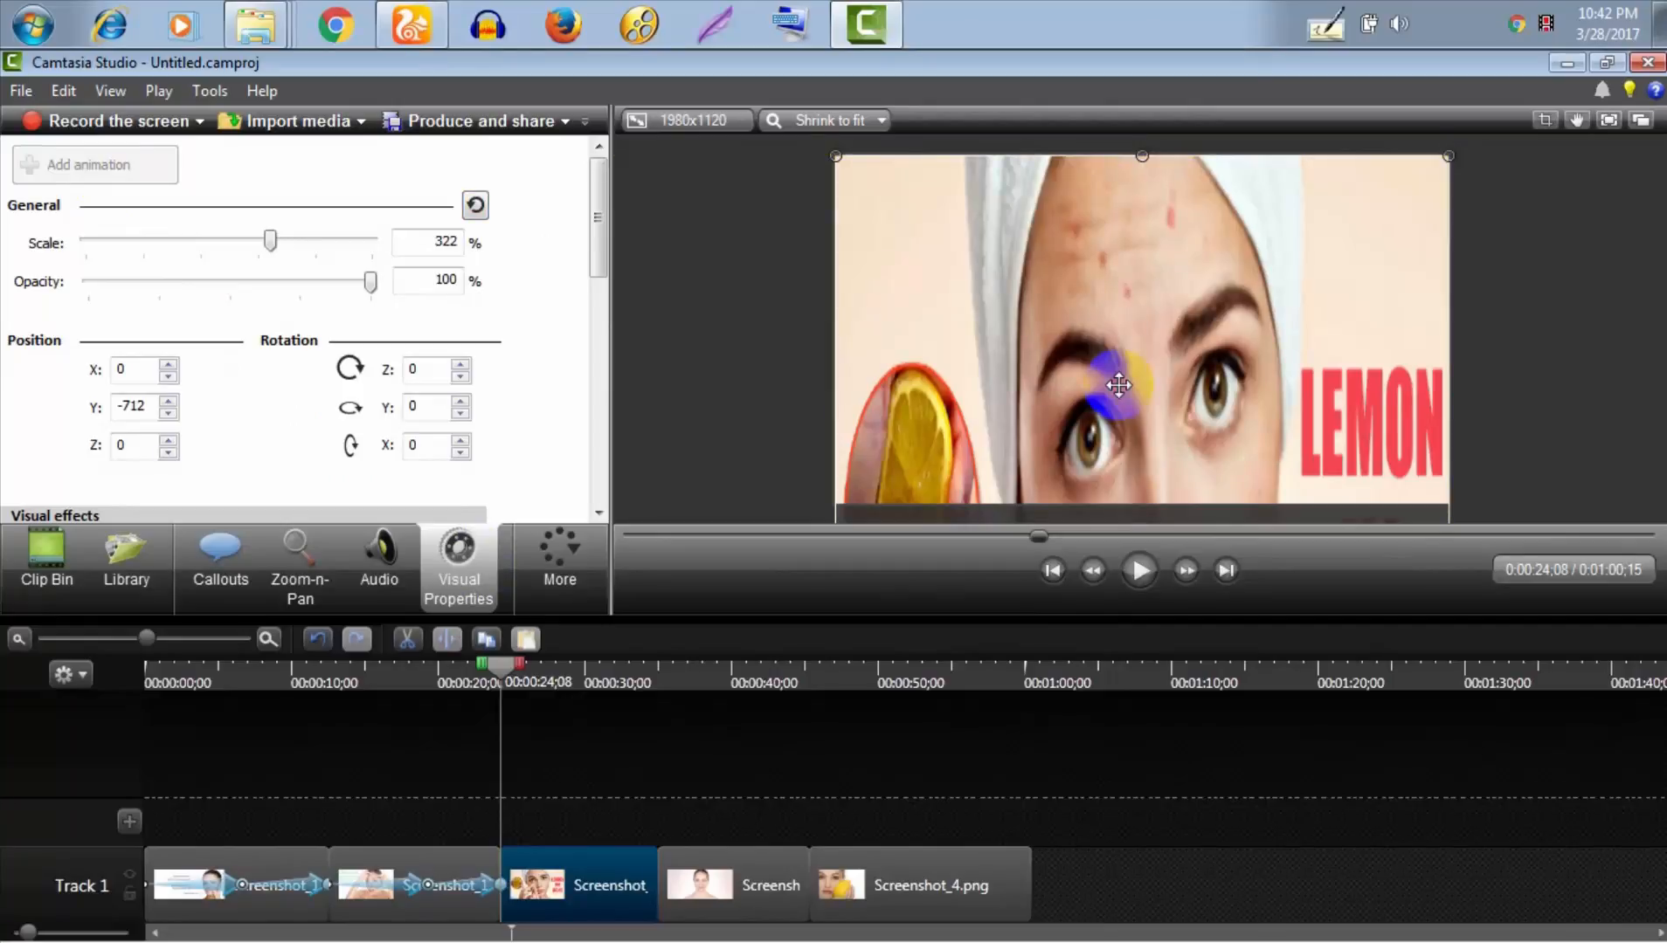
drag(1119, 386, 1119, 265)
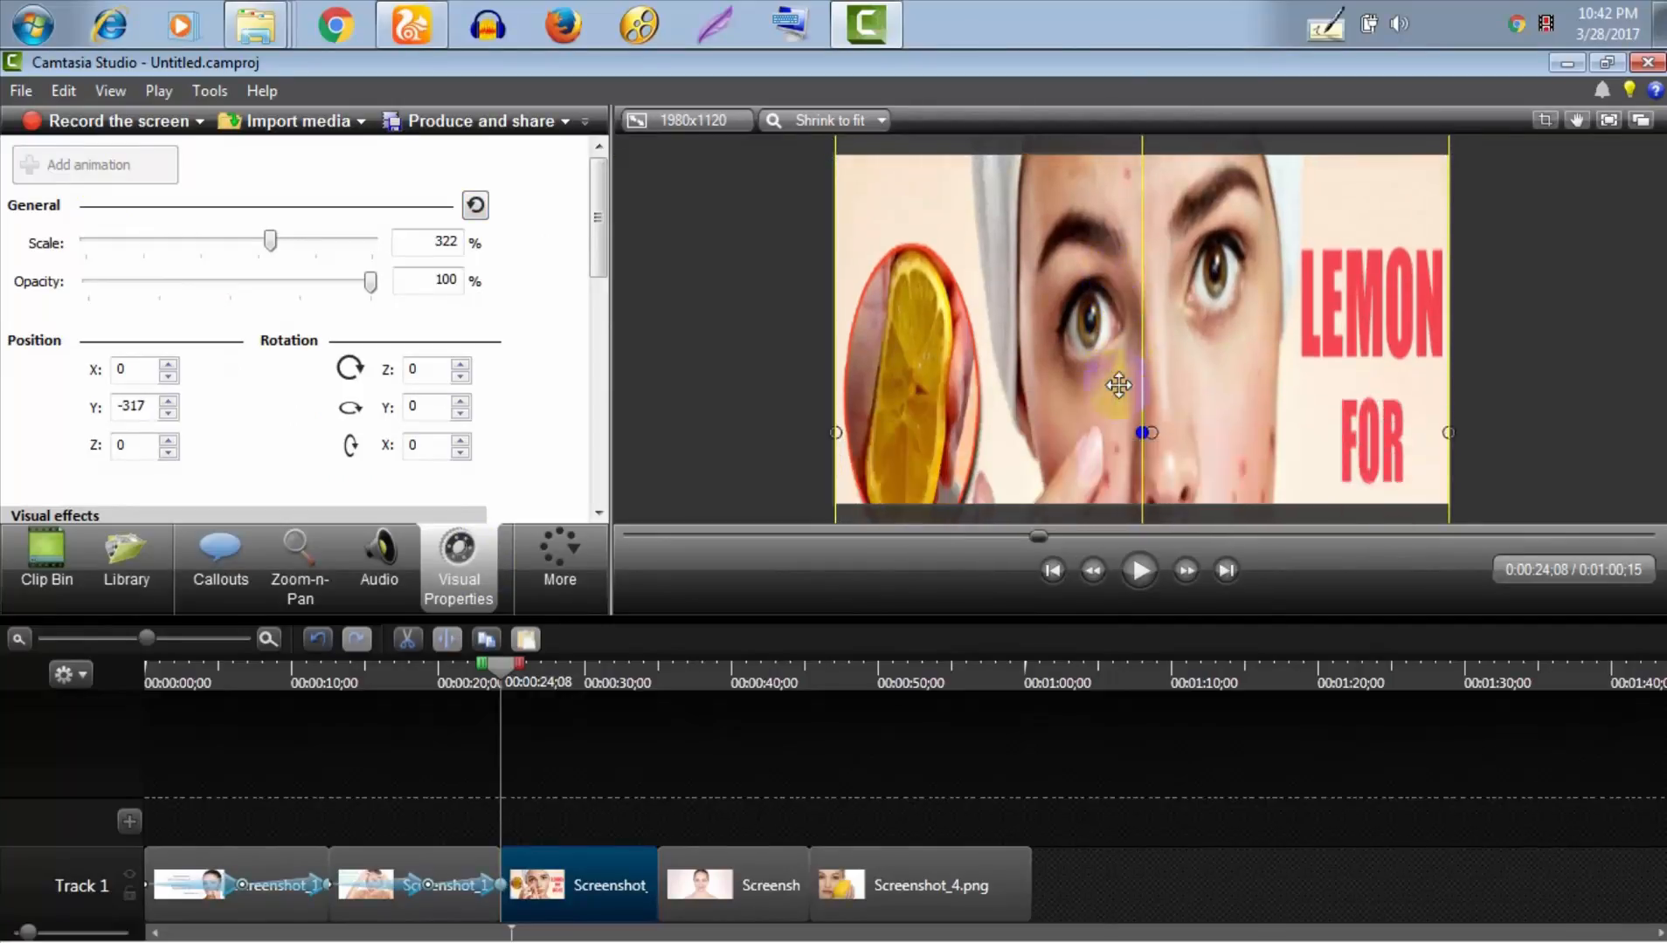
key(Up)
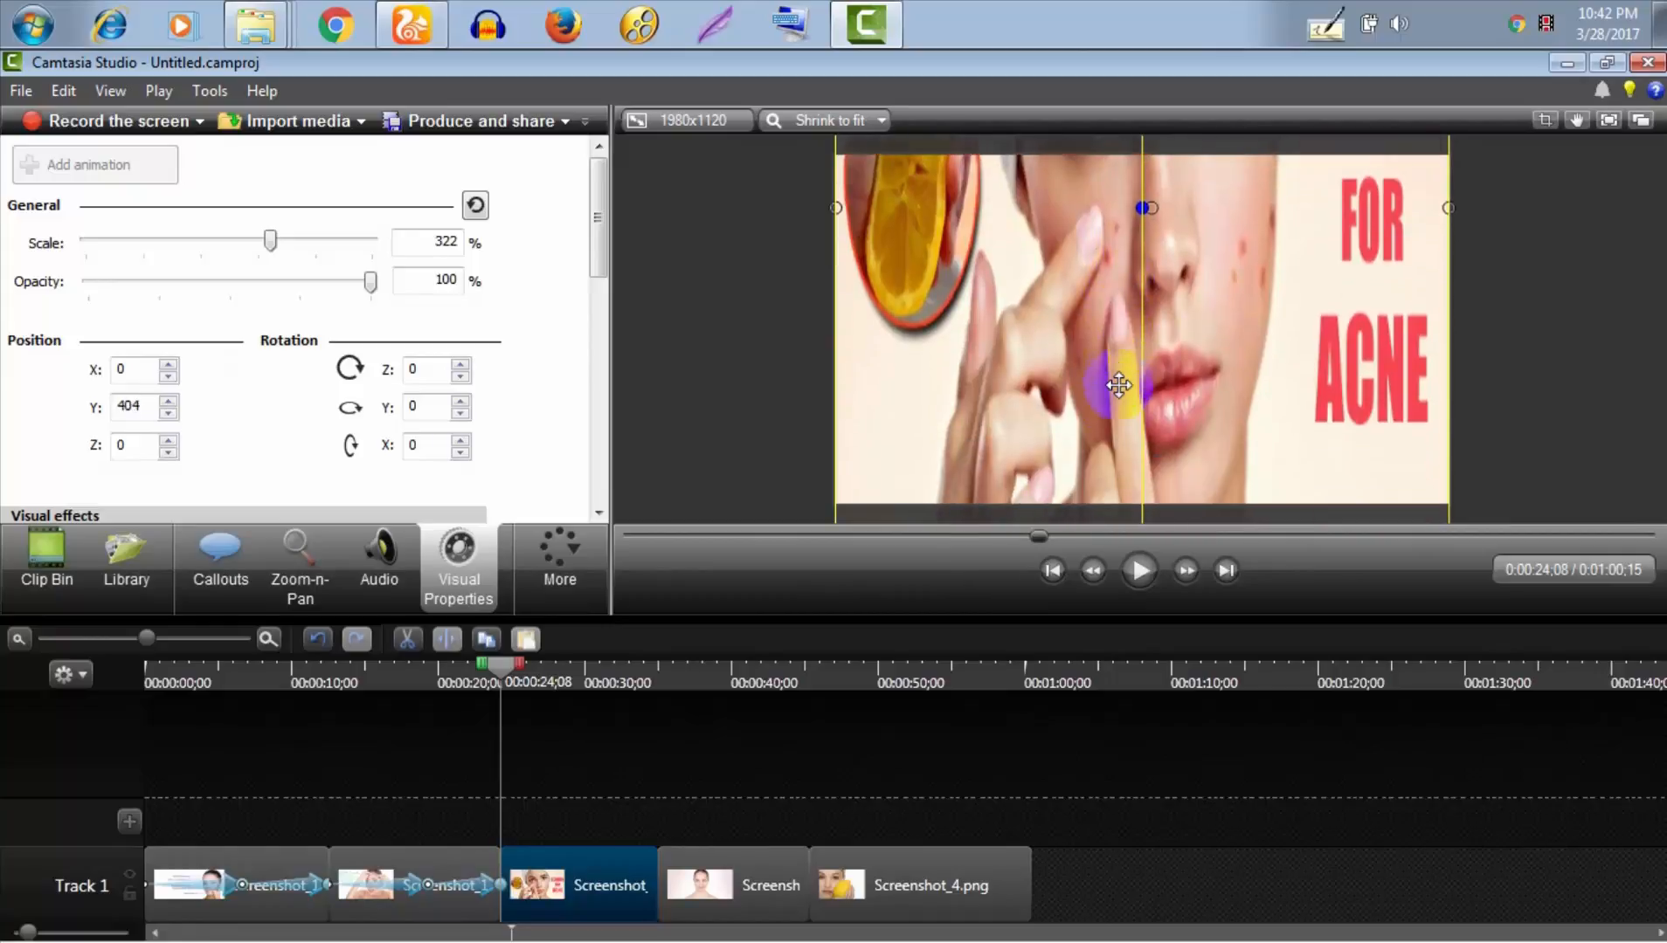
mouse_move(1119, 385)
mouse_down()
mouse_move(1119, 267)
mouse_move(1119, 388)
mouse_up()
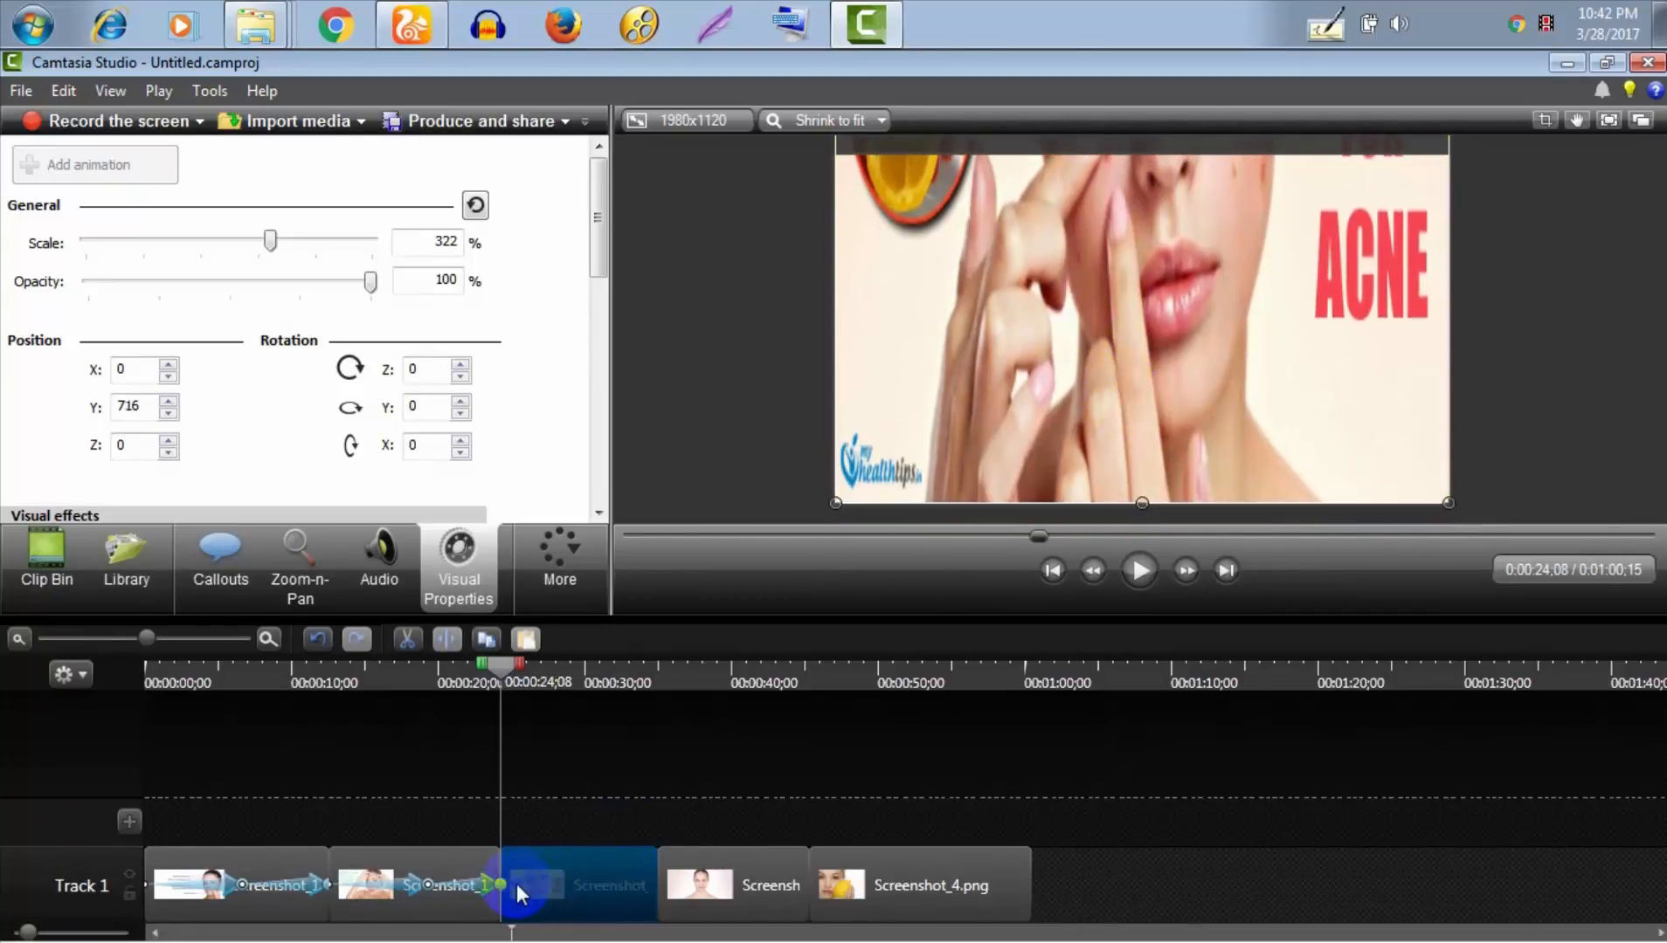
drag(503, 884, 672, 885)
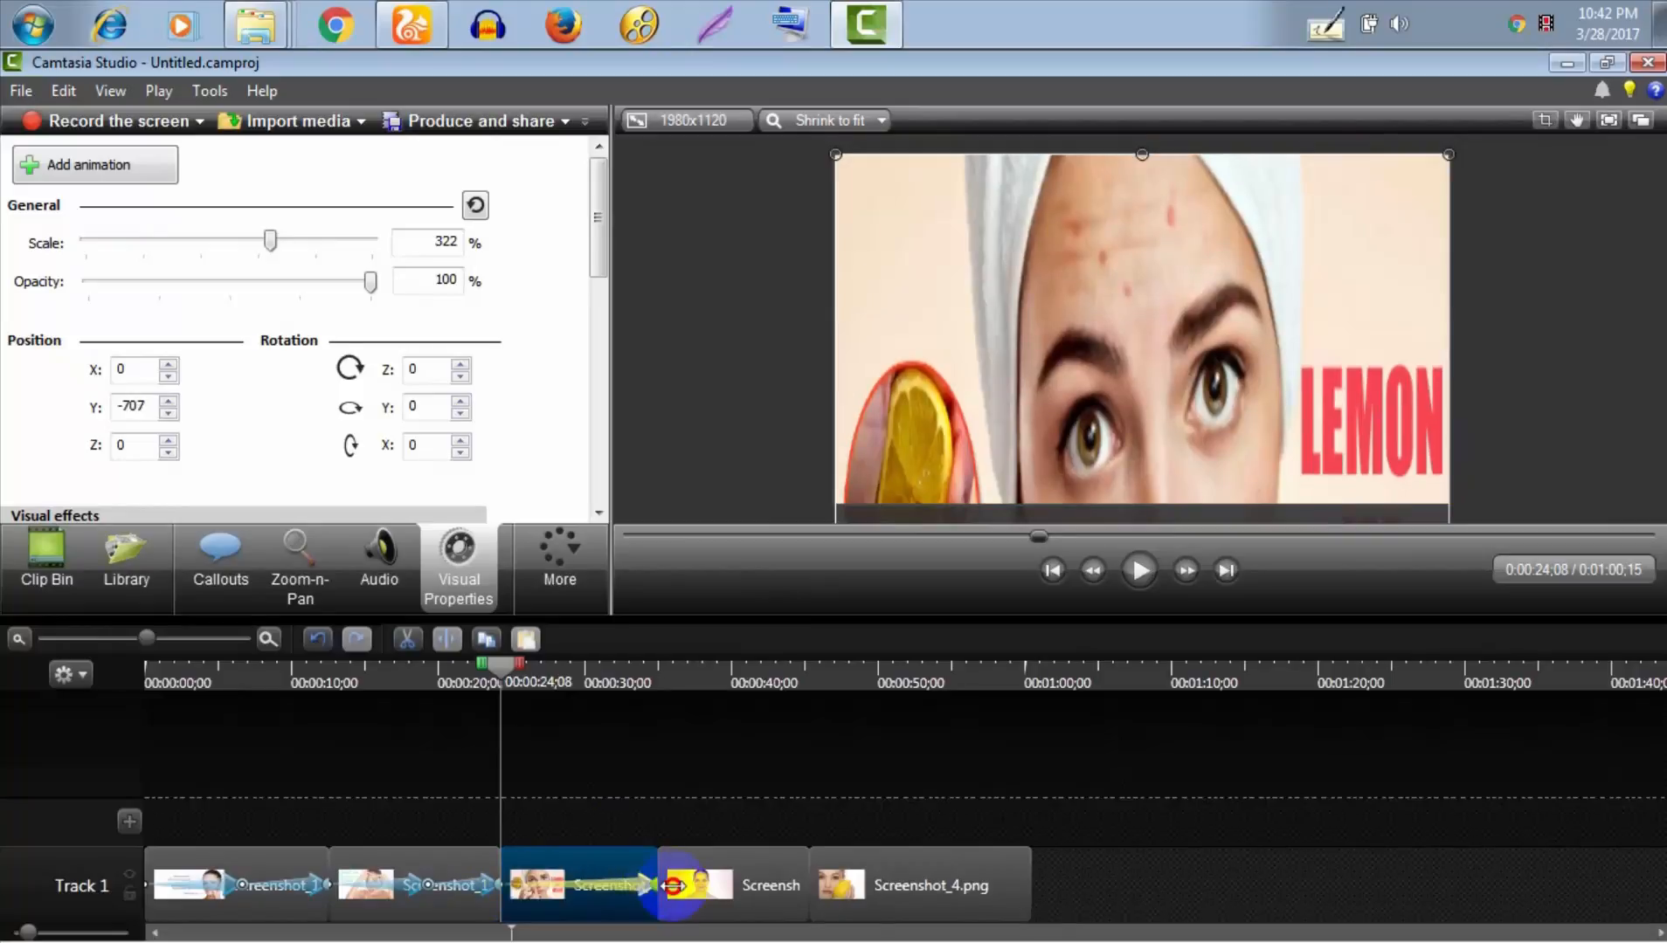
Preview the Screenshot_2 upward movement and shorten its animation to end at about 0:00:30
click(1139, 570)
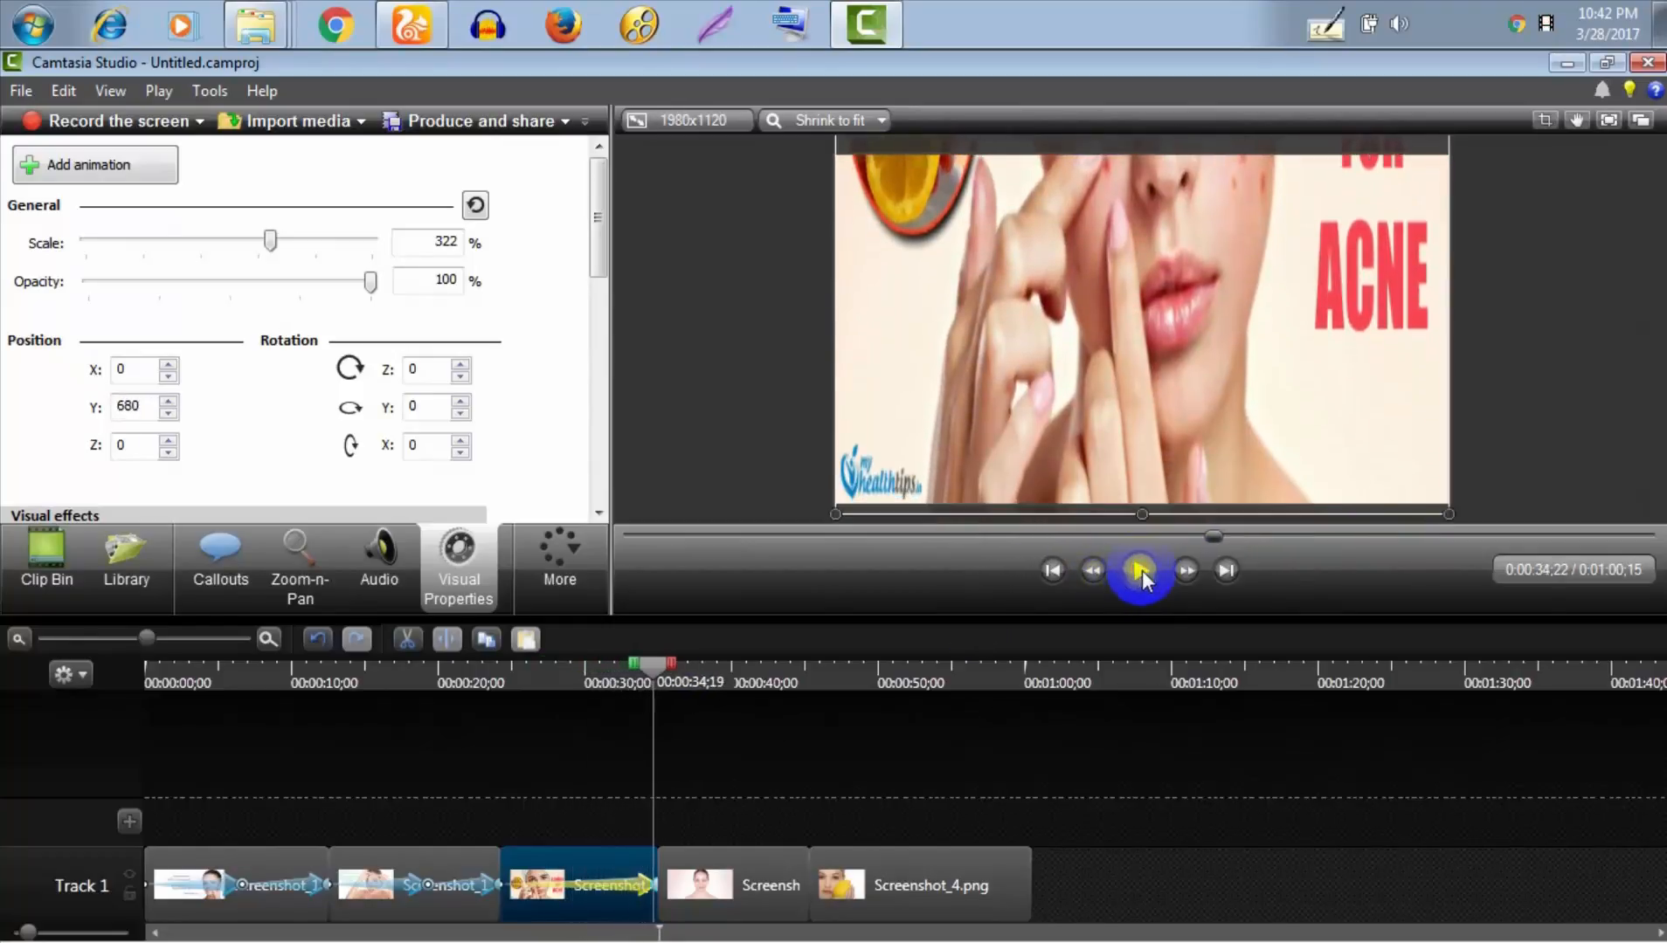
click(1138, 572)
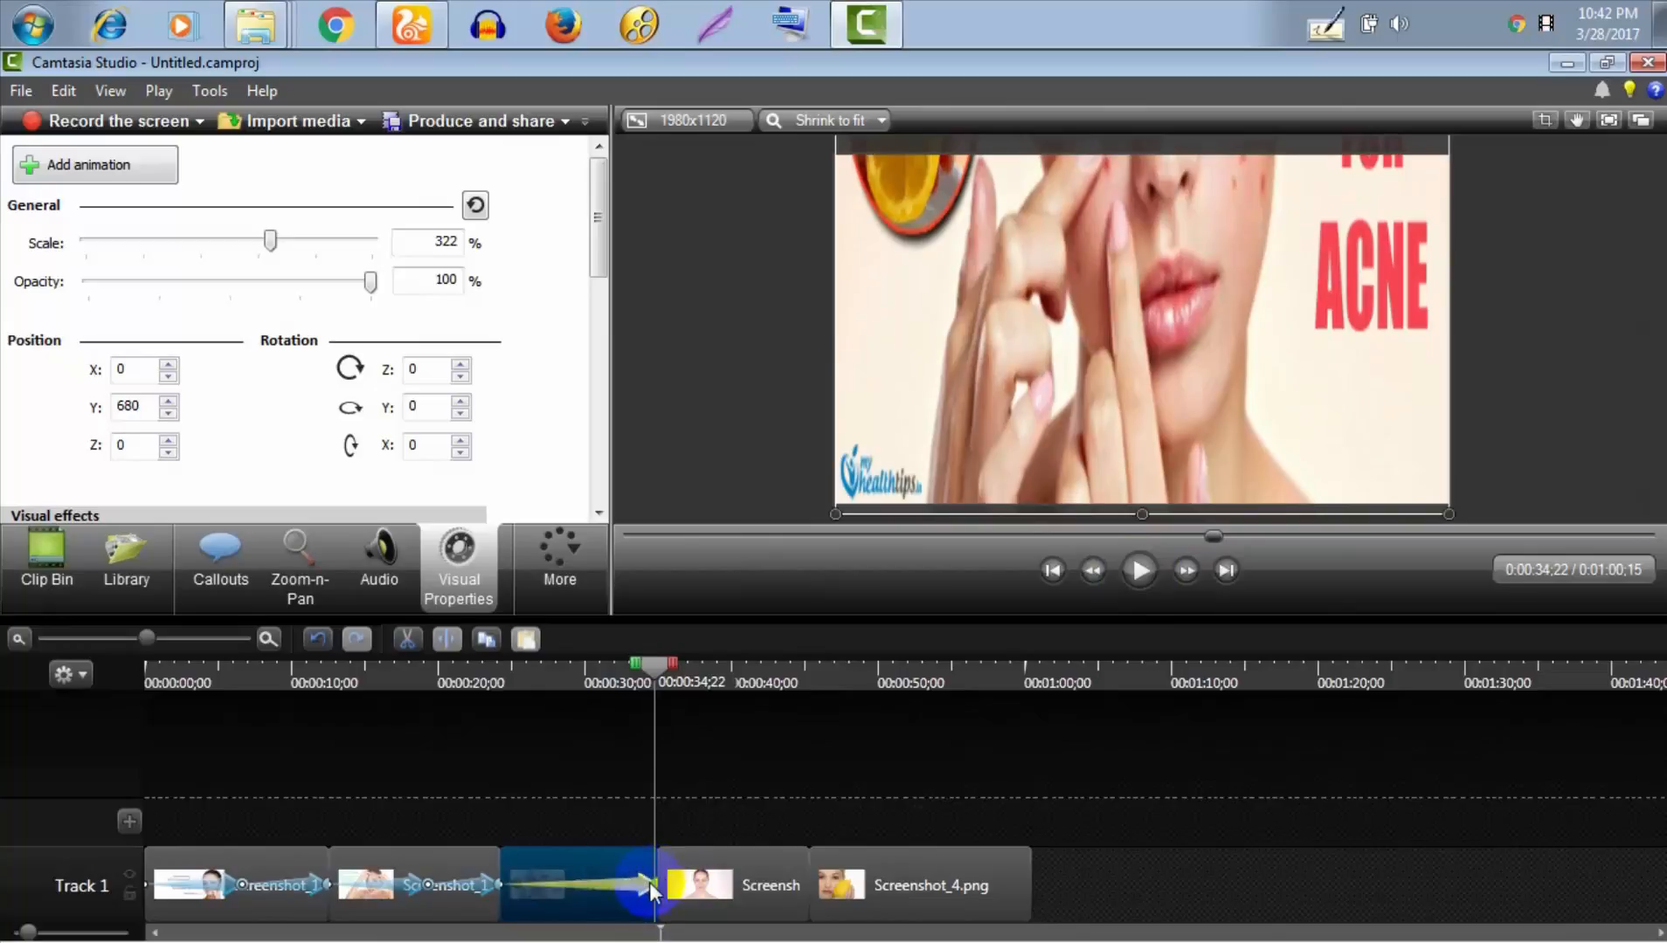
drag(654, 884, 609, 891)
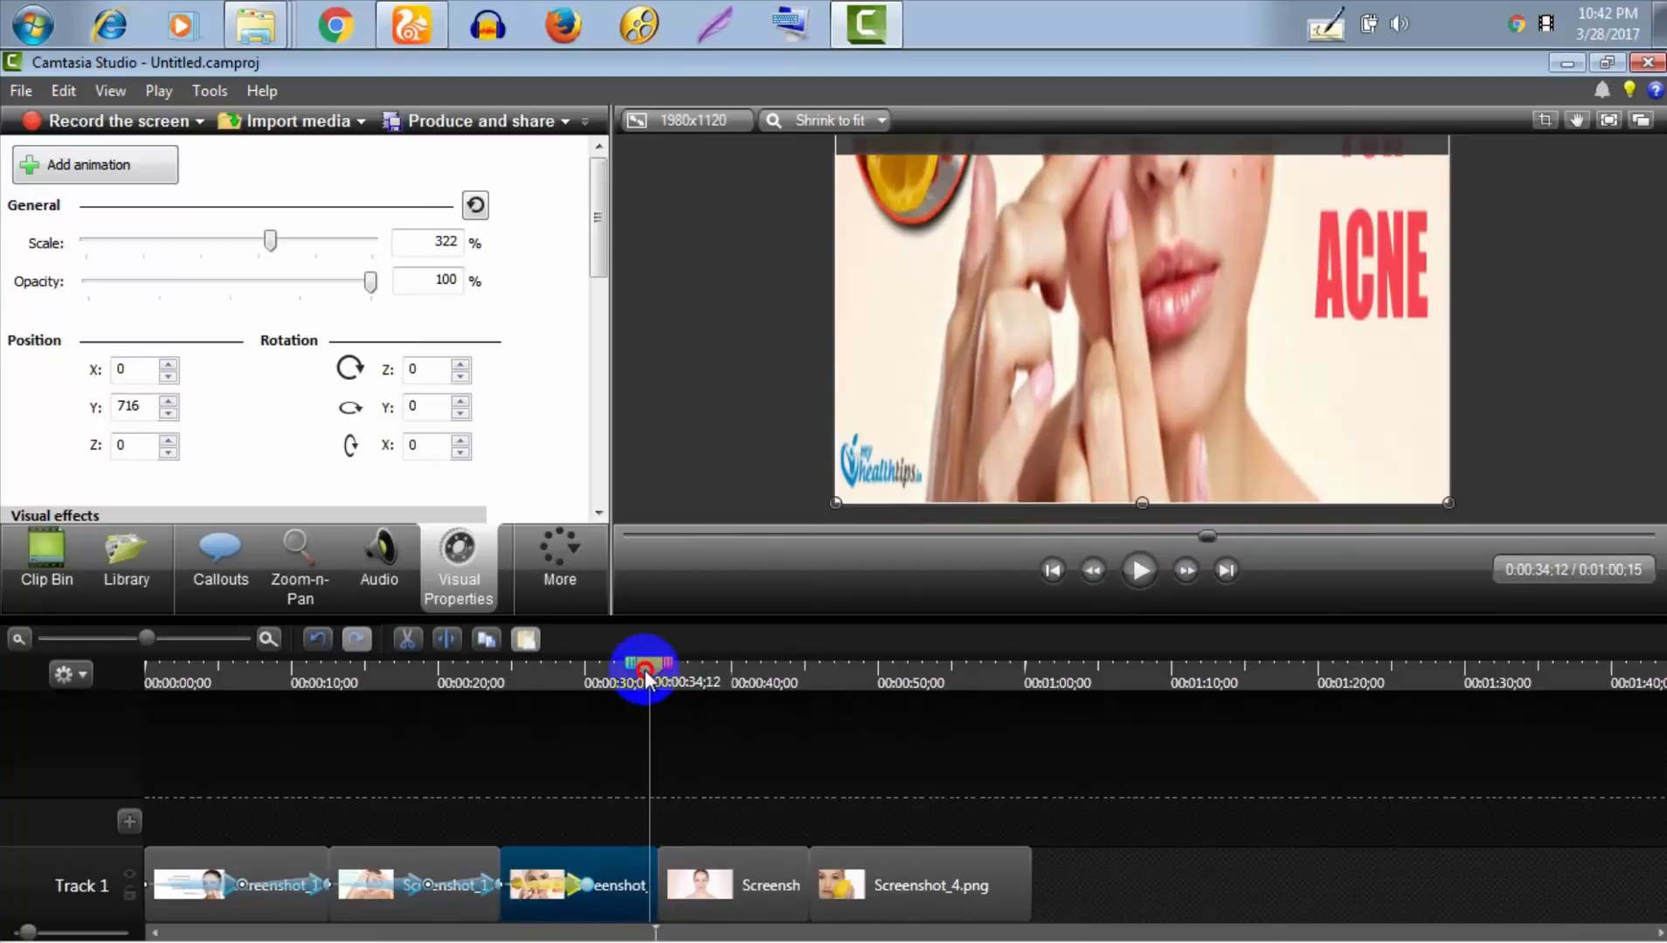
Add a second Screenshot_2 animation from about 0:00:30 that moves the picture down to Y position -684 by the clip's end
drag(646, 680, 592, 680)
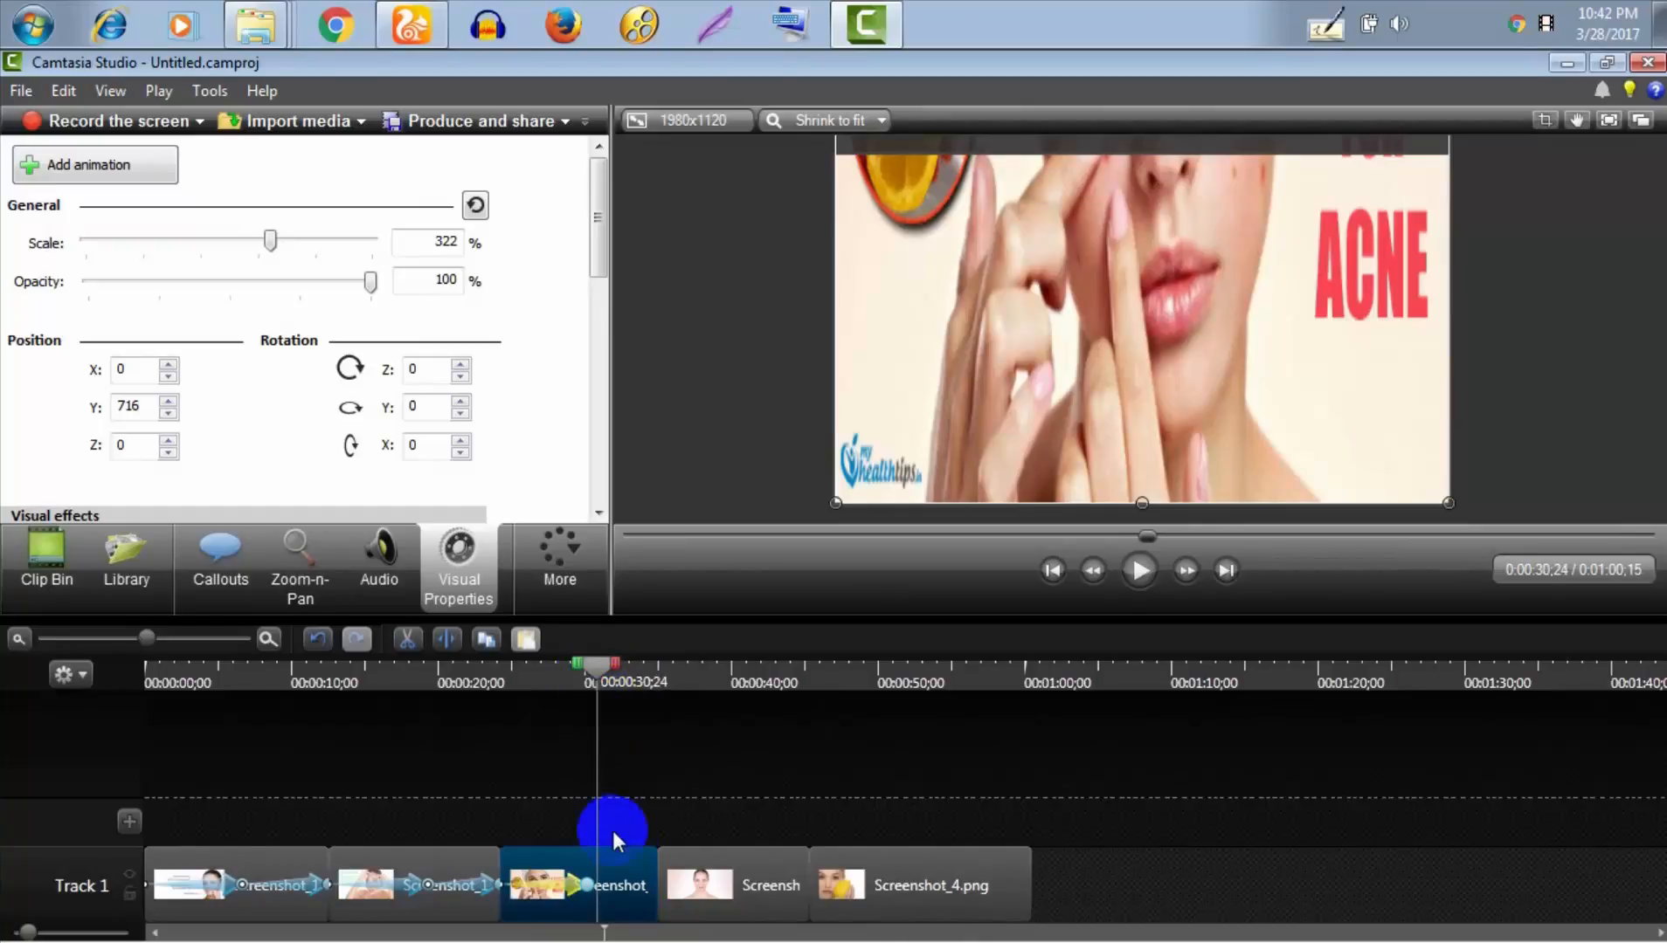
click(94, 169)
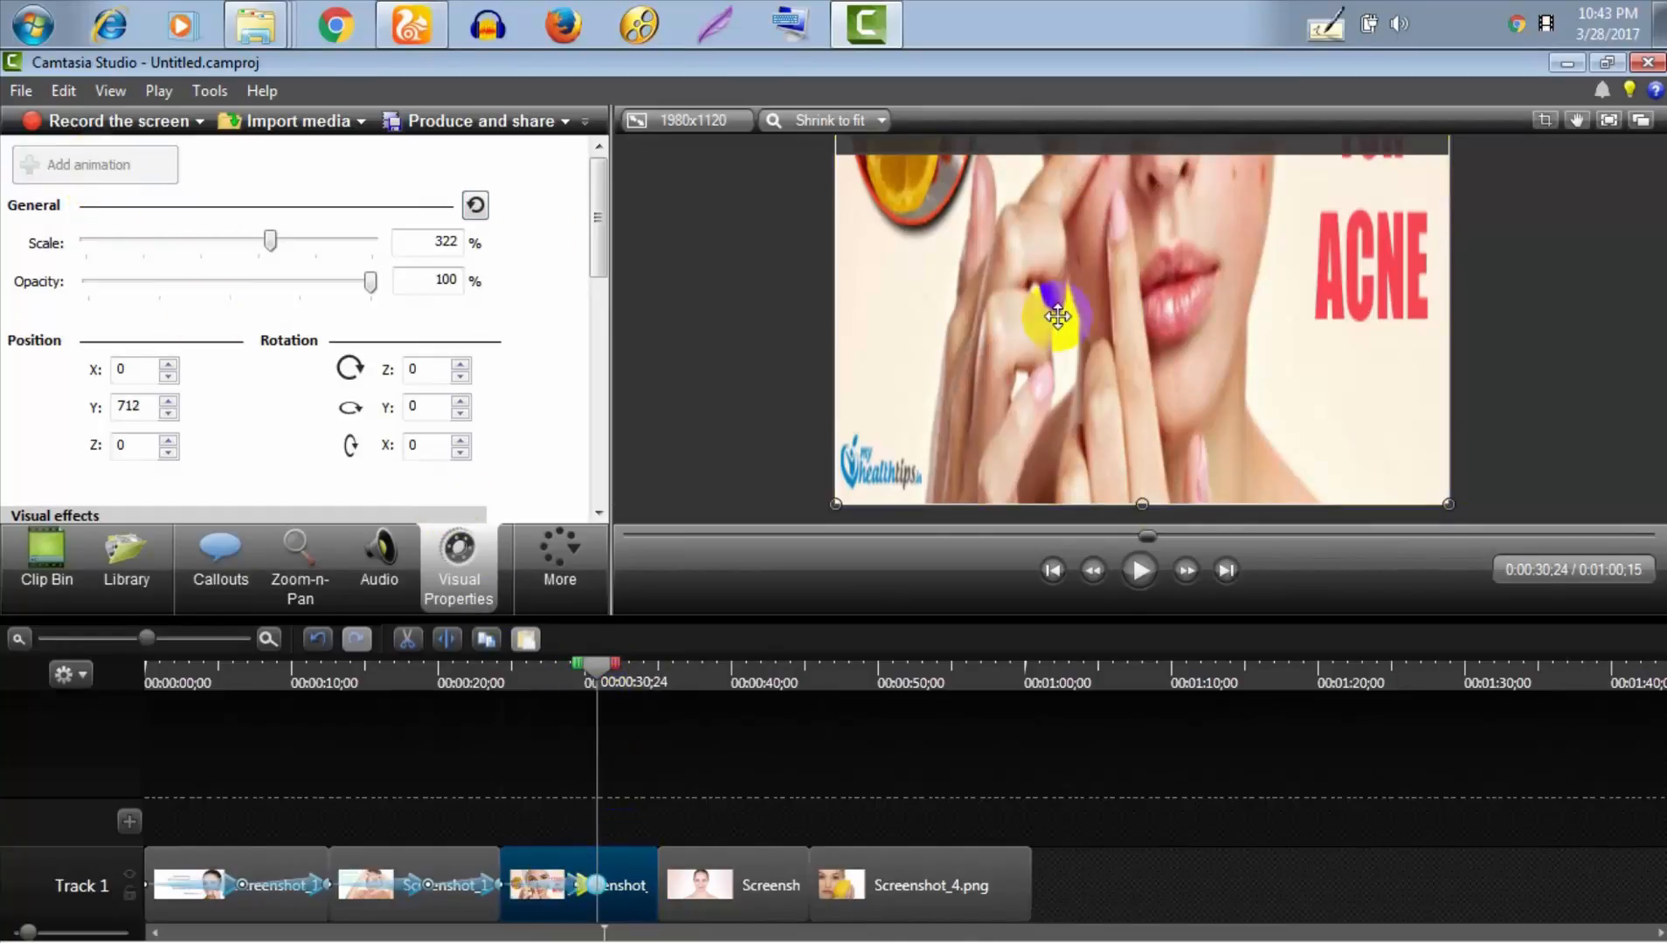
key(Down)
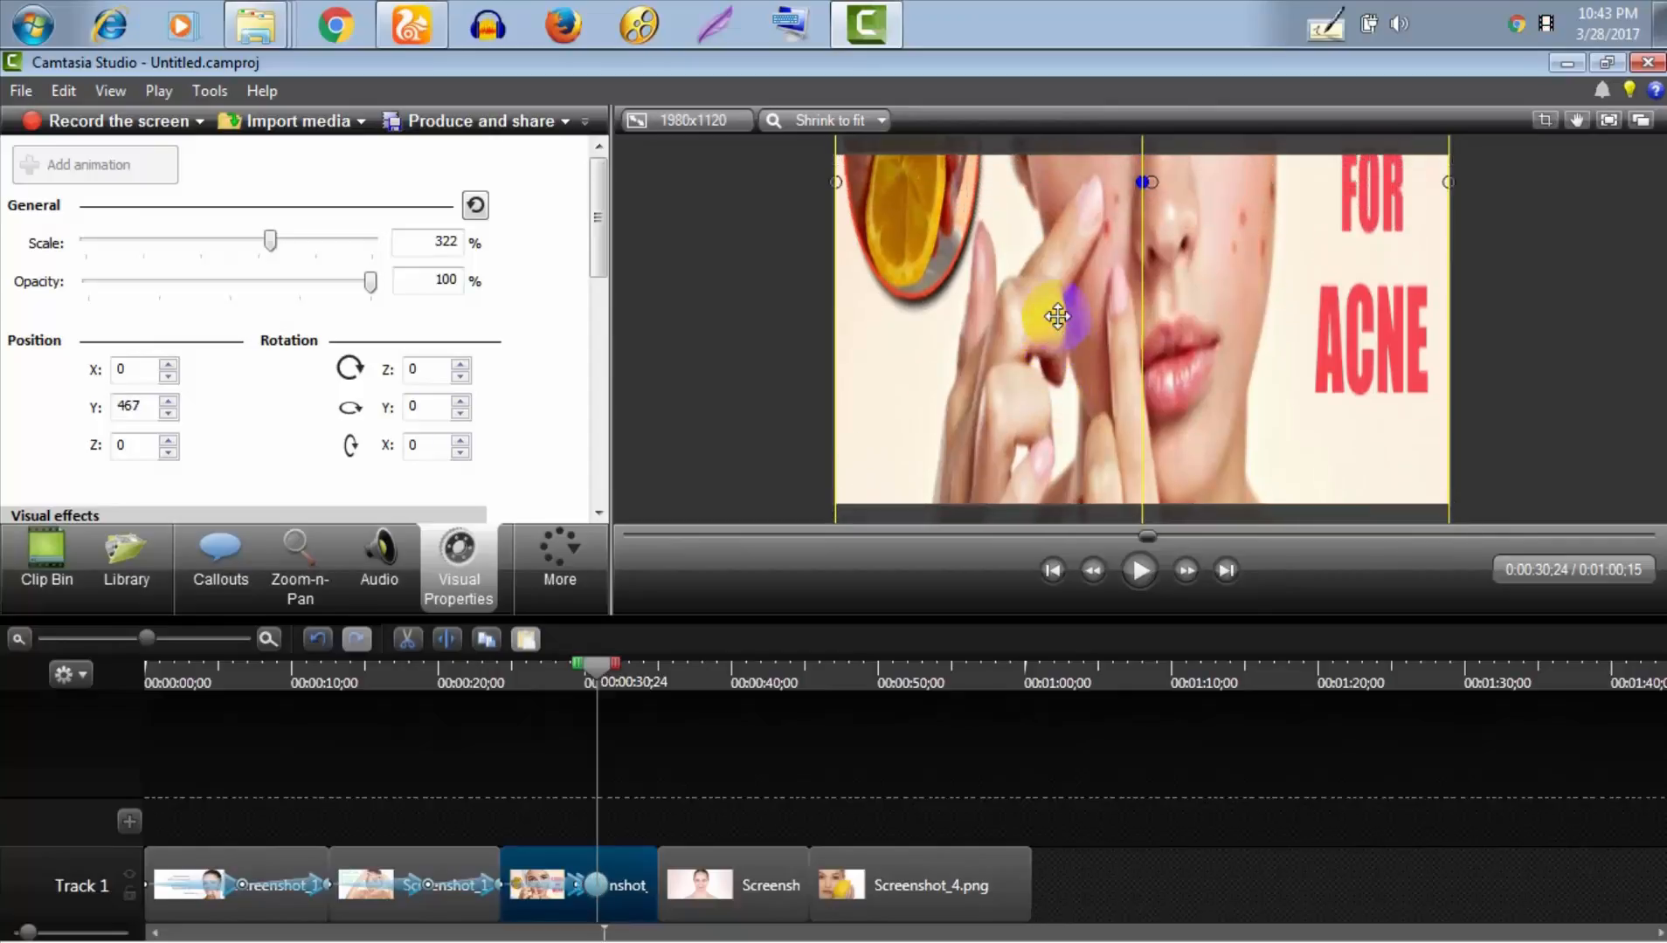
key(Down)
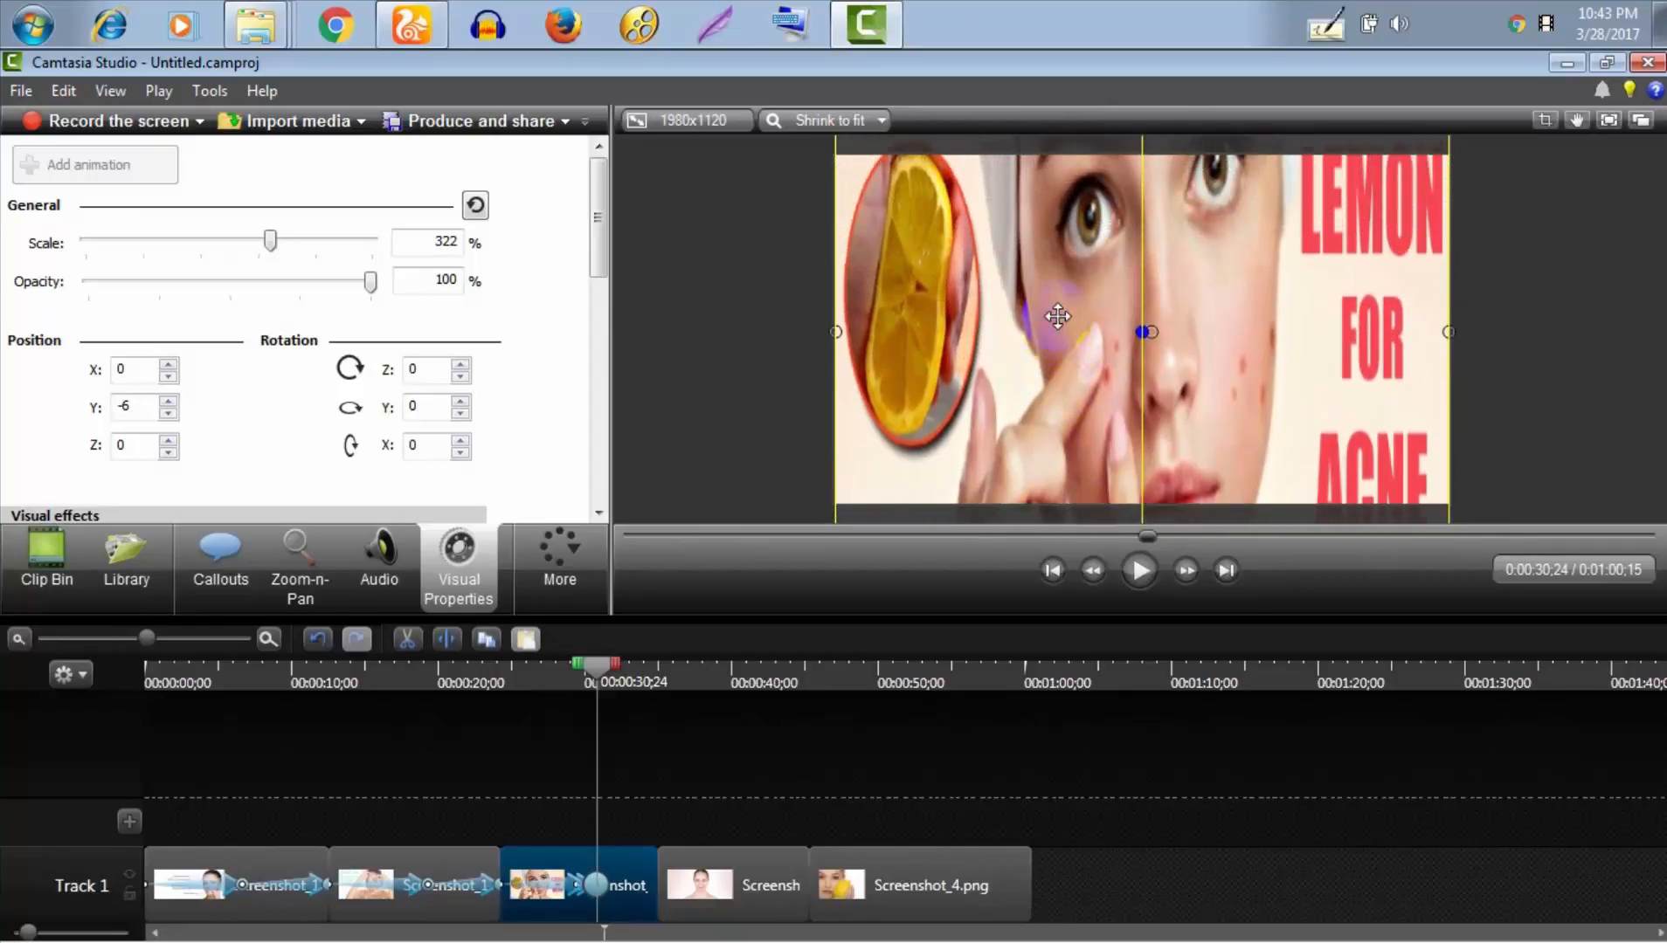
key(Down)
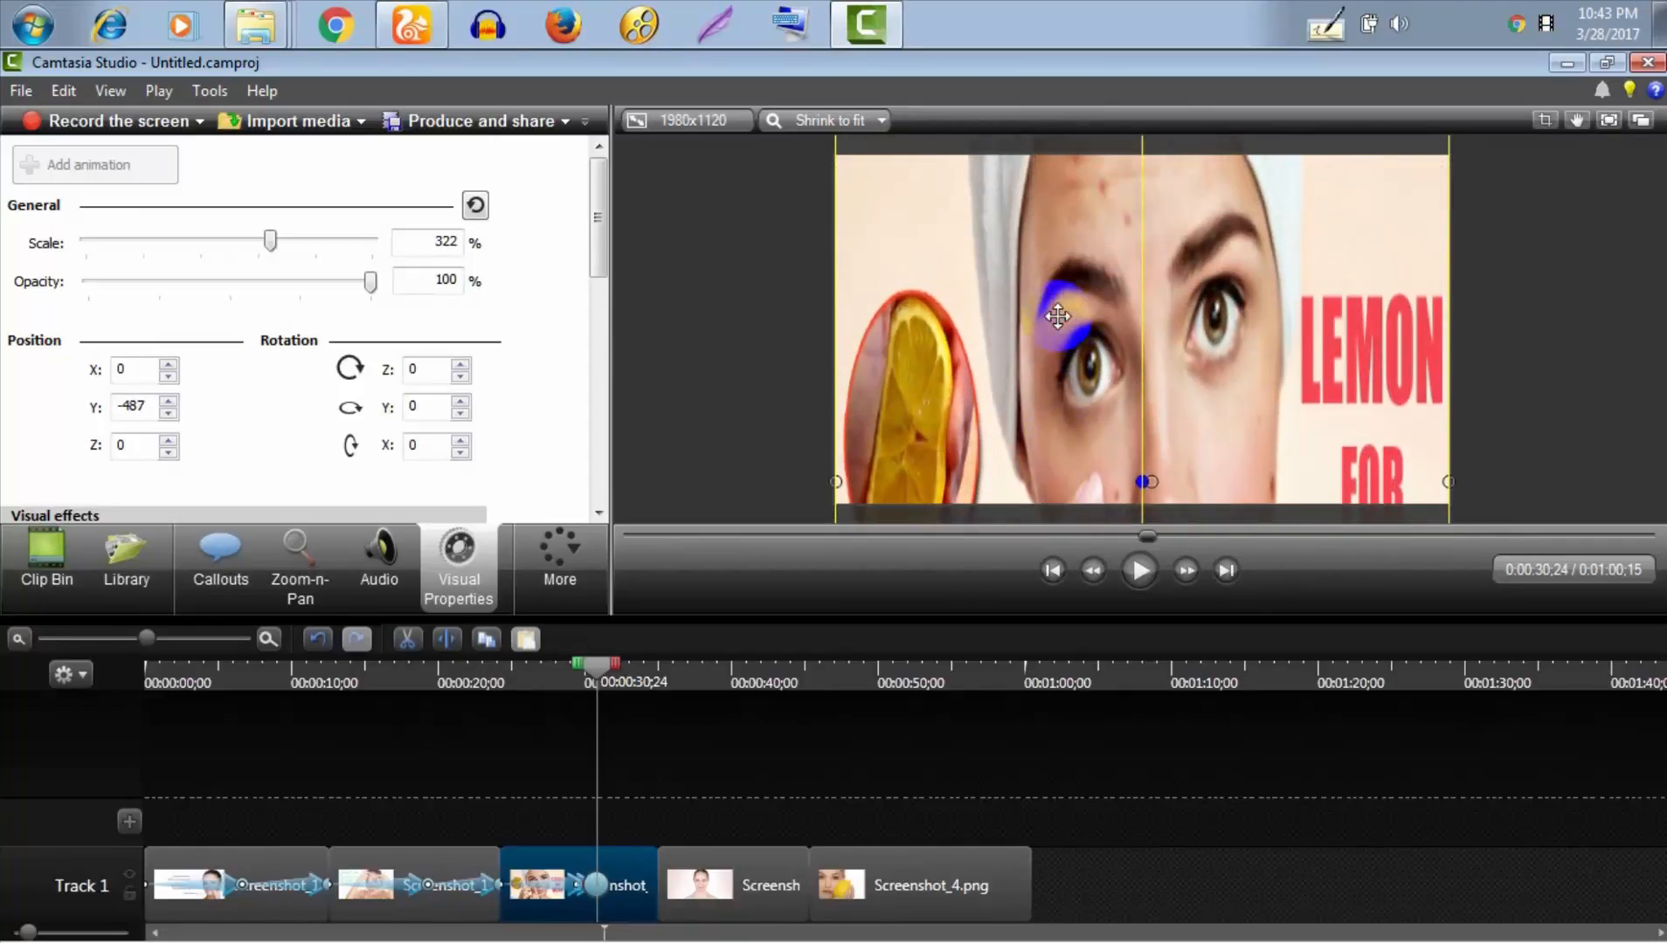
key(Down)
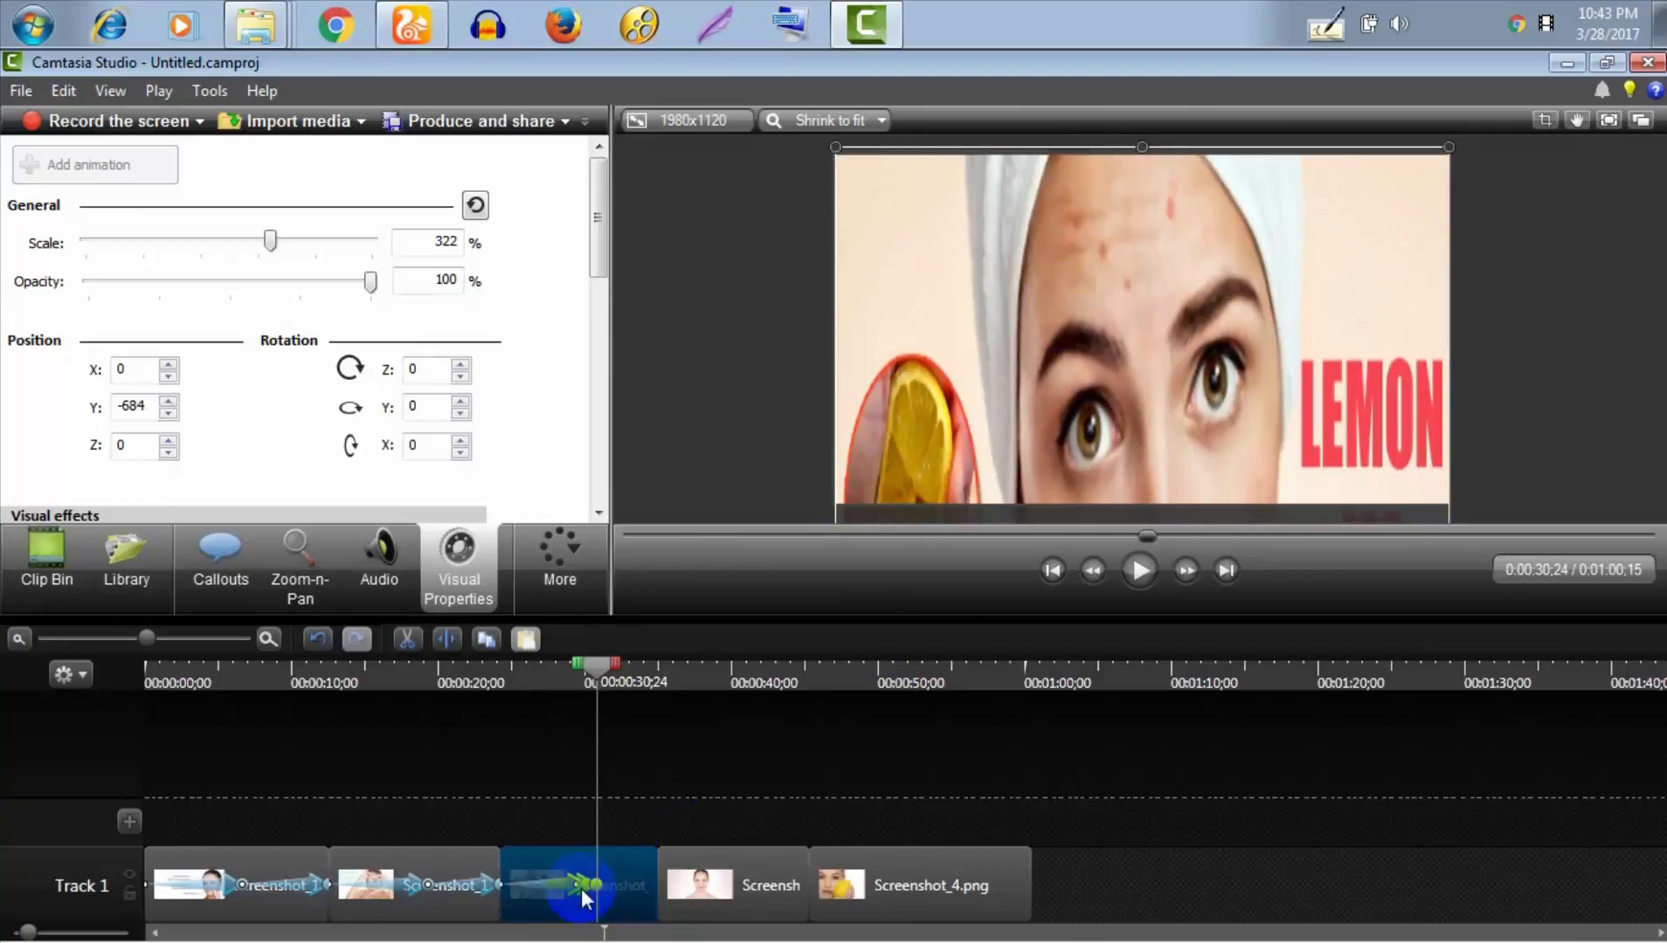
drag(589, 883, 666, 877)
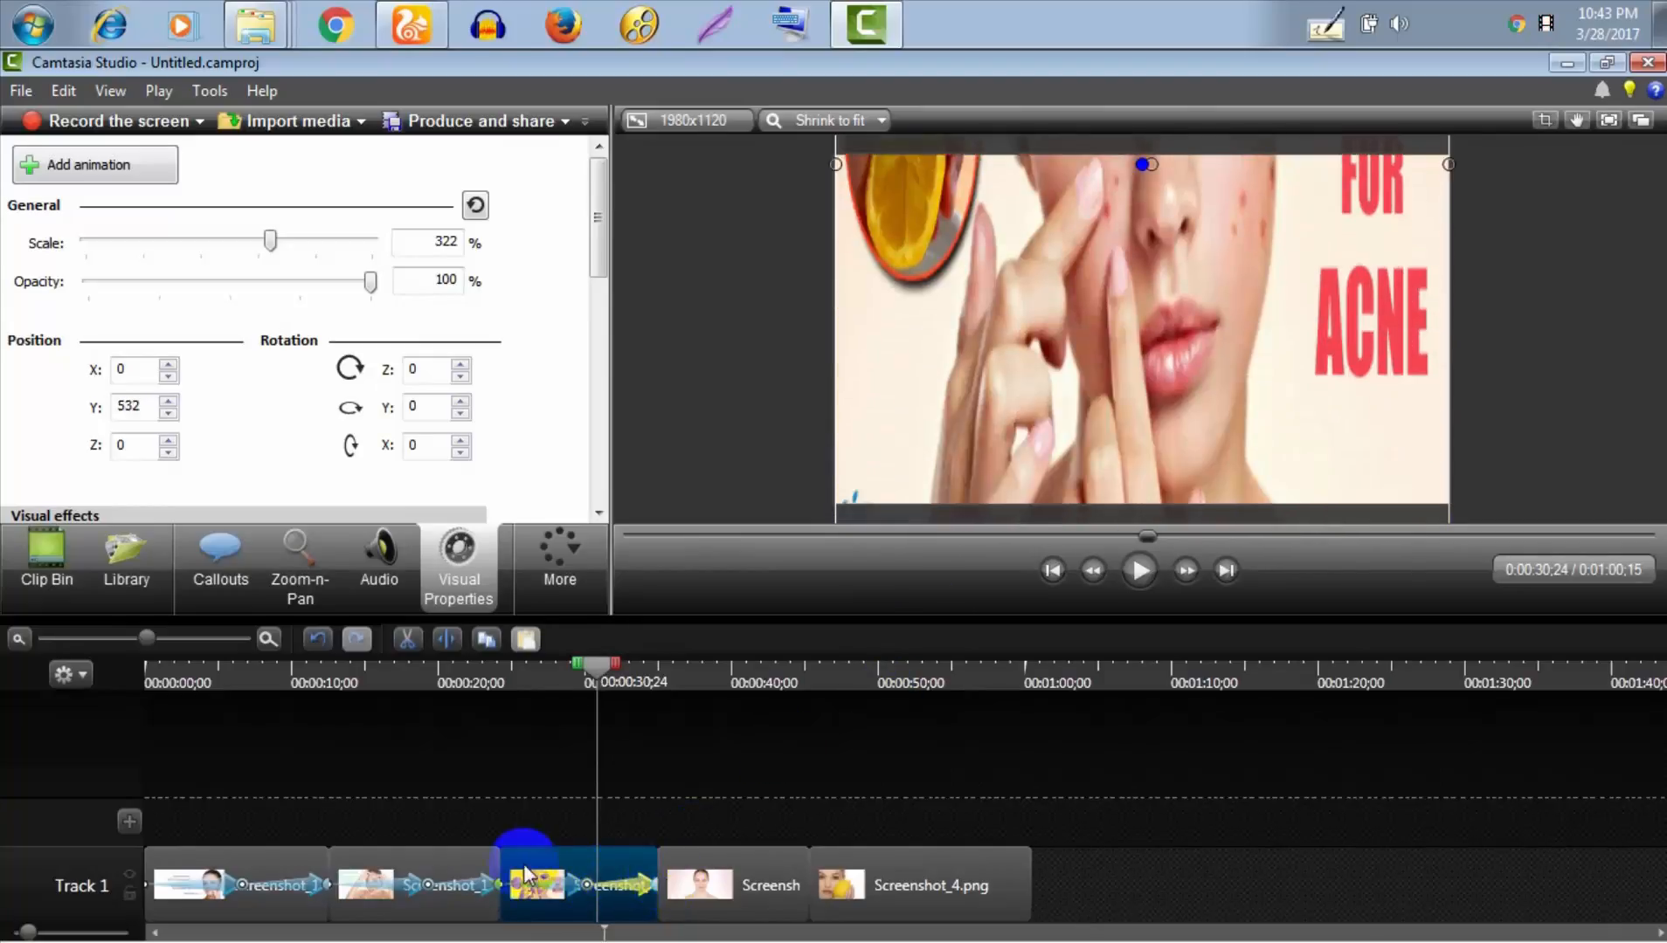
Play back the Screenshot_2 clip to check its upward and downward movements
drag(592, 661, 538, 664)
click(1158, 568)
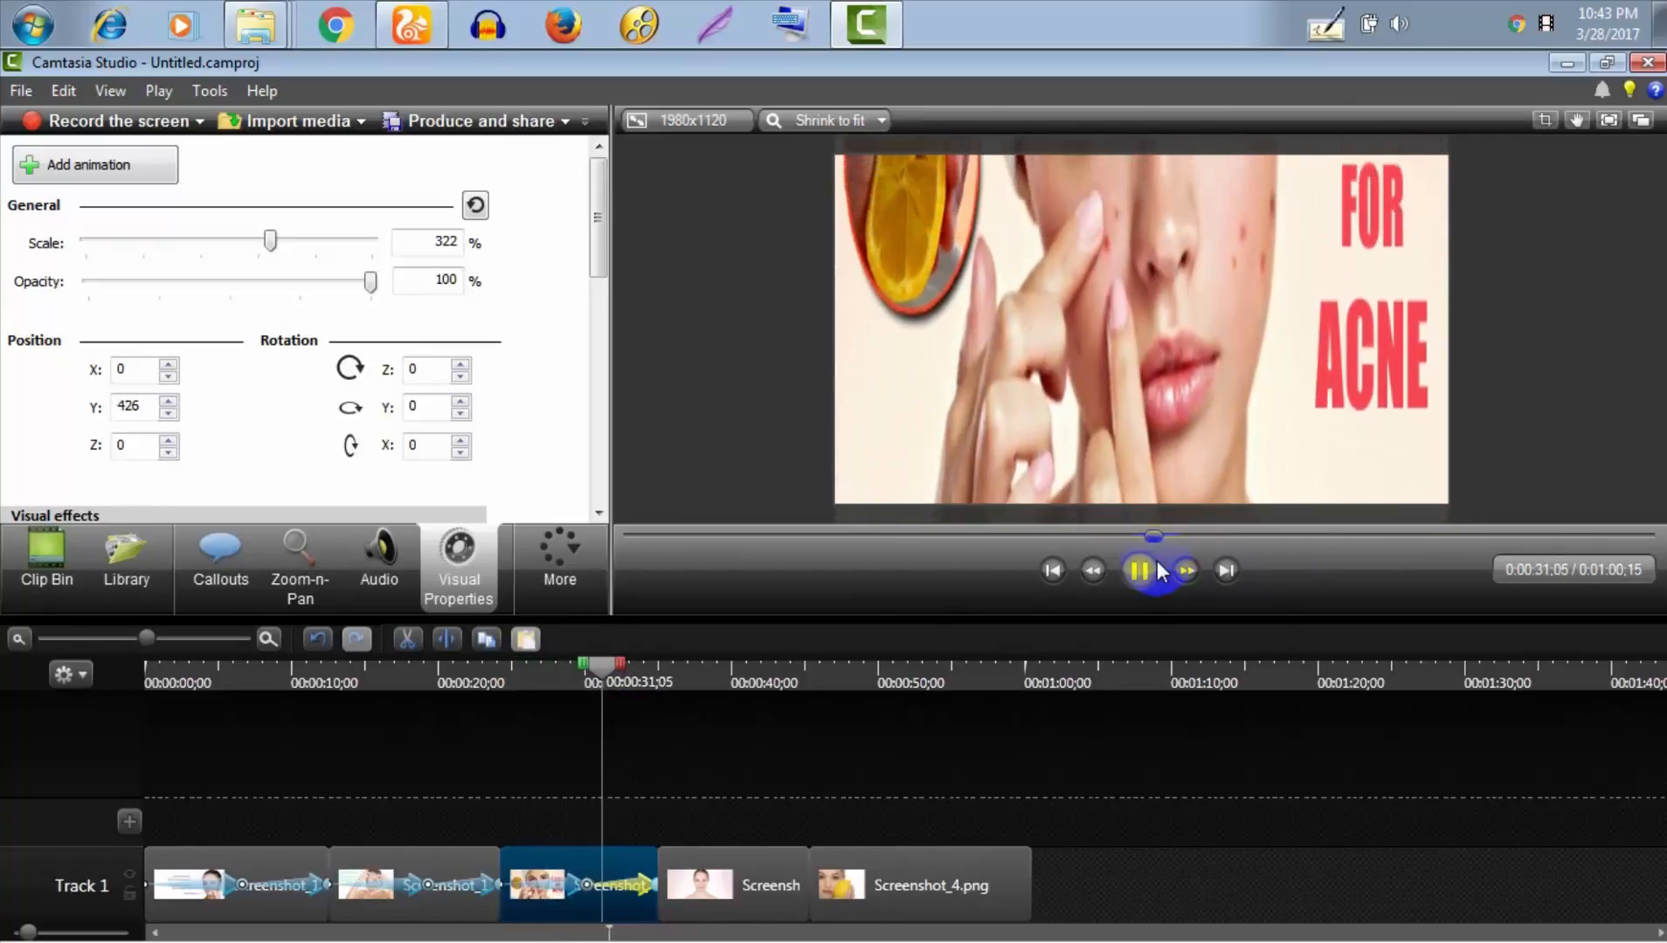
click(835, 831)
Stretch the picture of the fourth clip on Track 1 horizontally far past the canvas's left edge
double_click(753, 876)
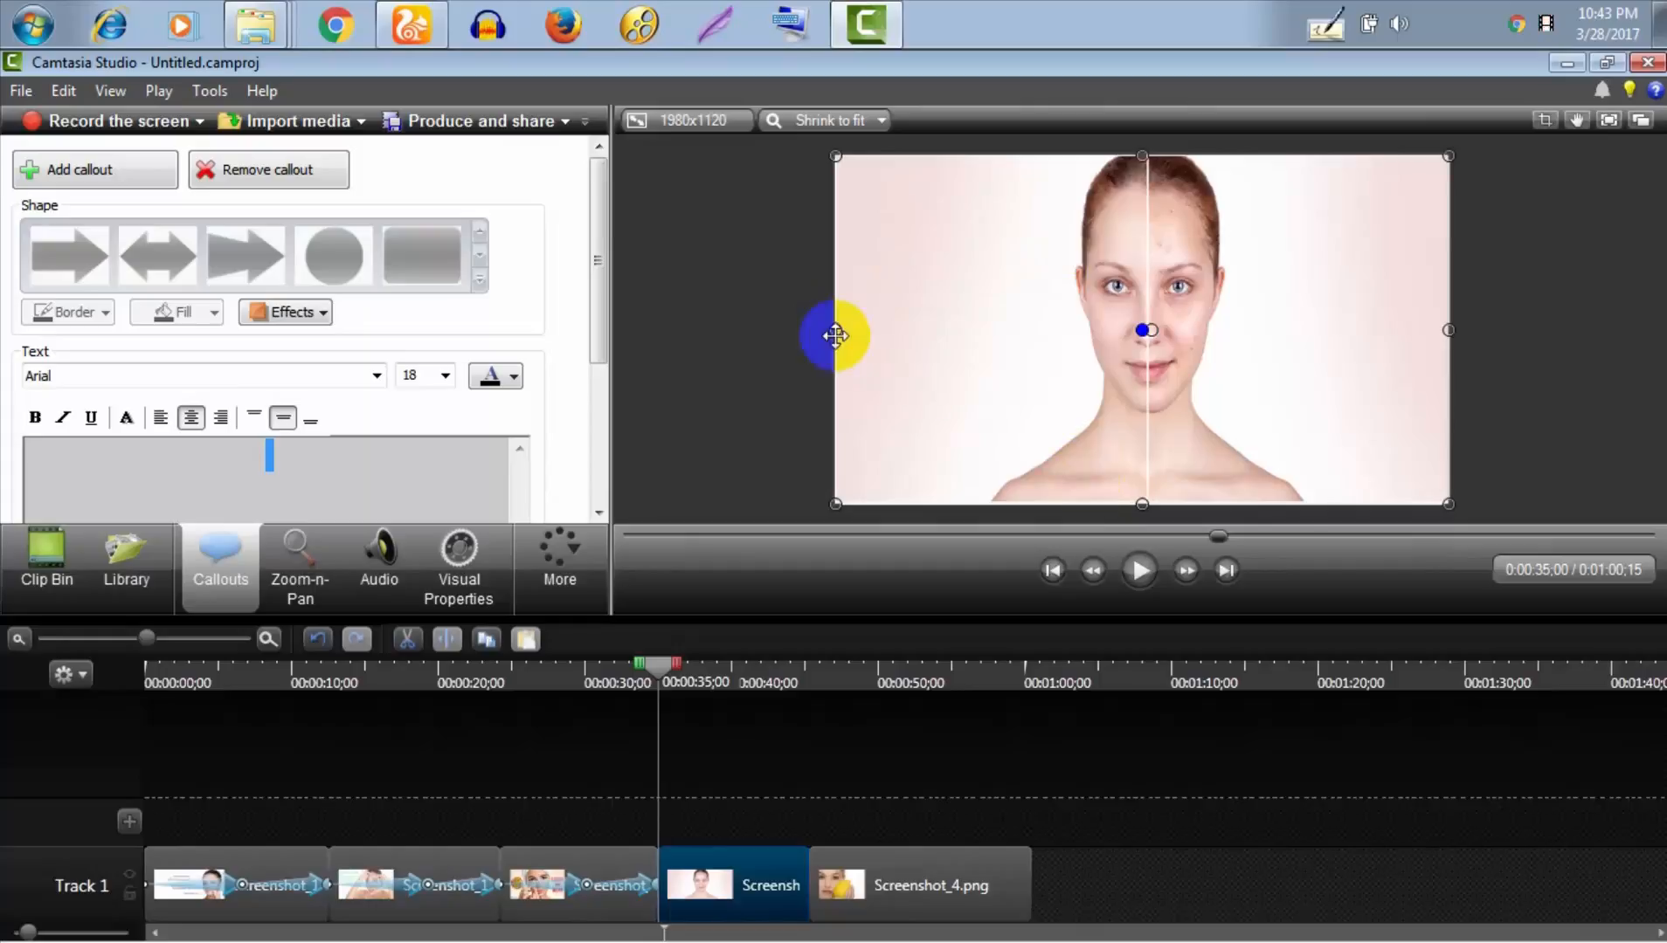
drag(836, 325, 4, 322)
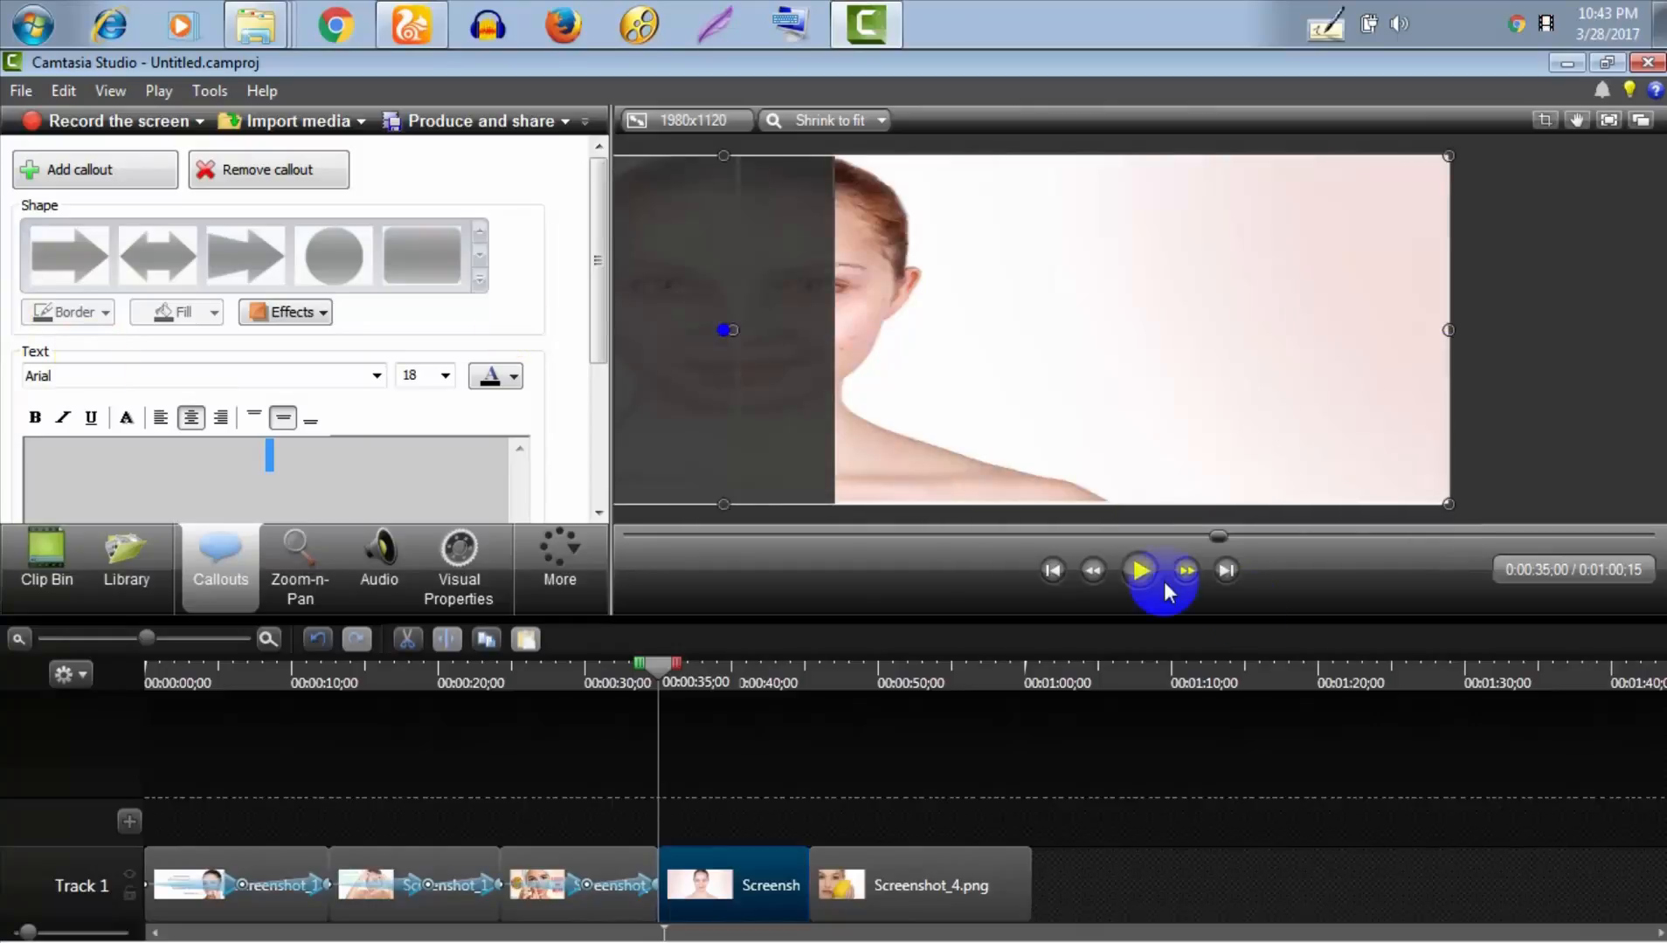
Add an animation moving the fourth clip's picture to X position 1343 over the clip's whole length, and preview it
click(460, 576)
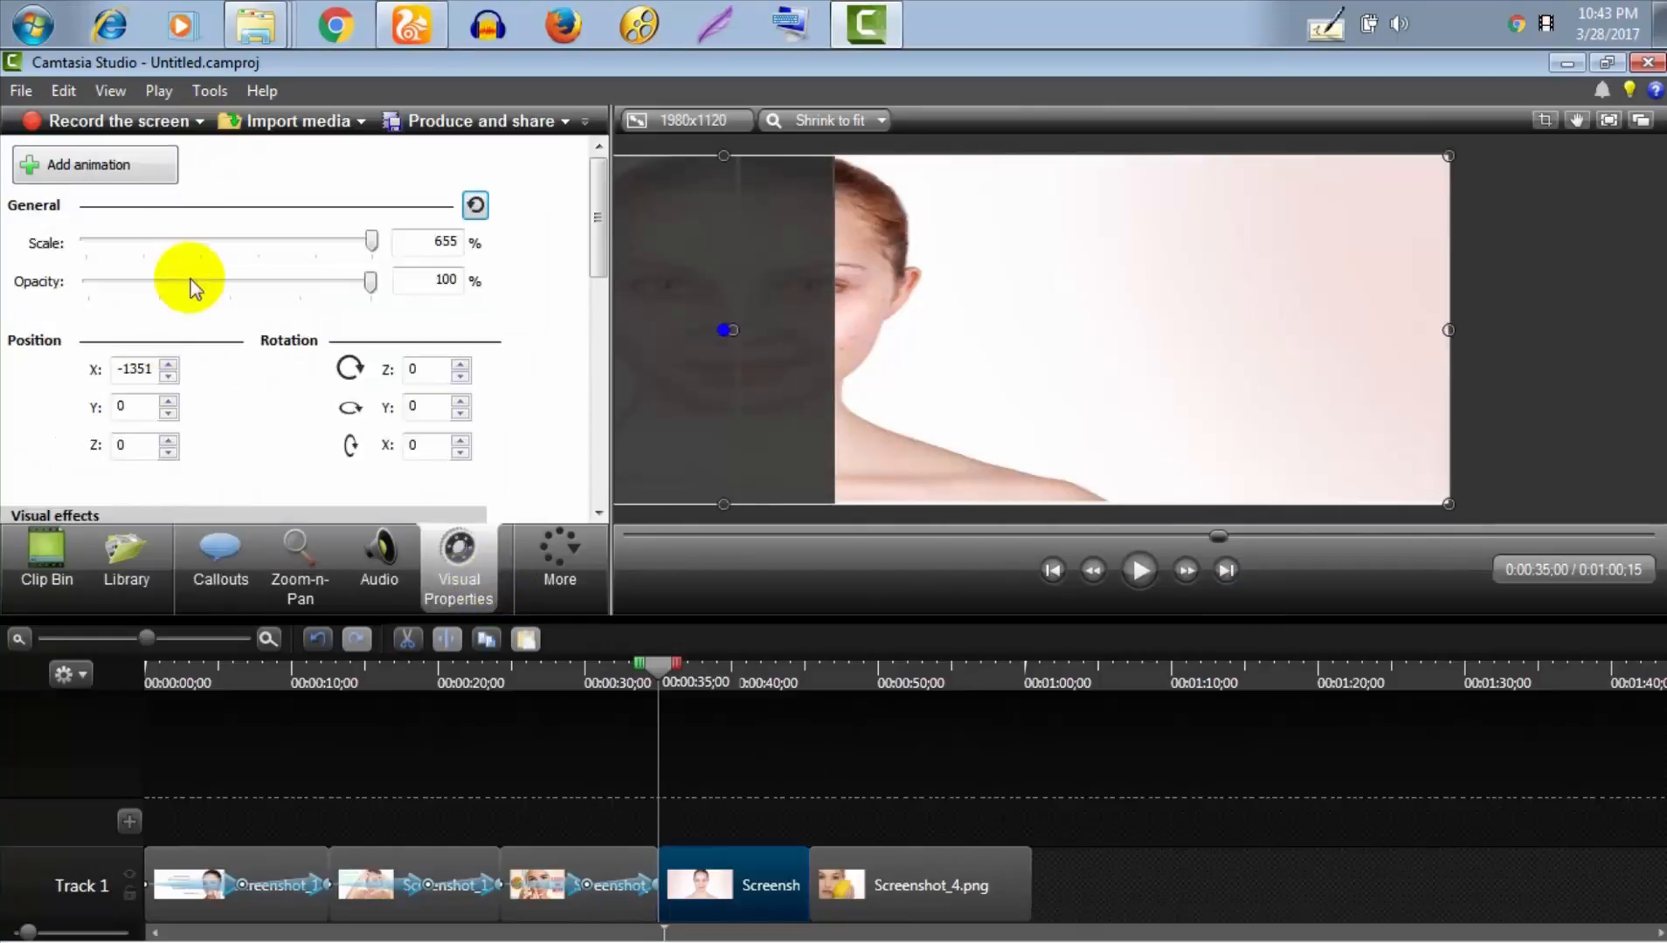
click(109, 163)
click(1109, 302)
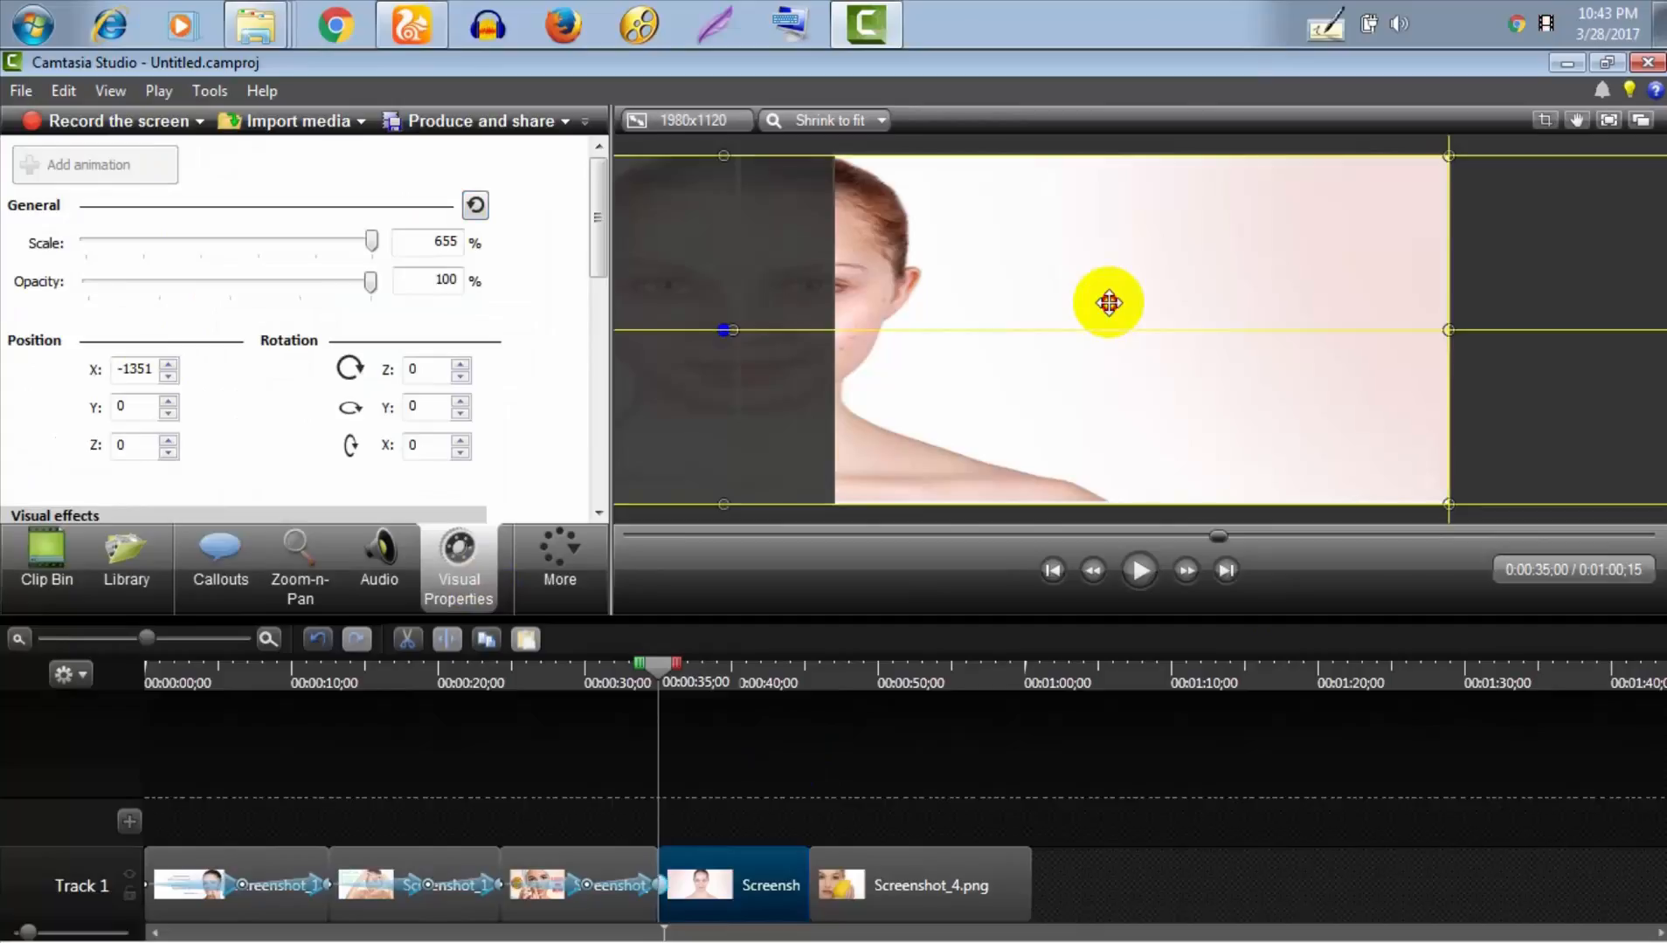
mouse_move(1108, 302)
mouse_down()
mouse_move(1132, 302)
mouse_move(1108, 302)
mouse_up()
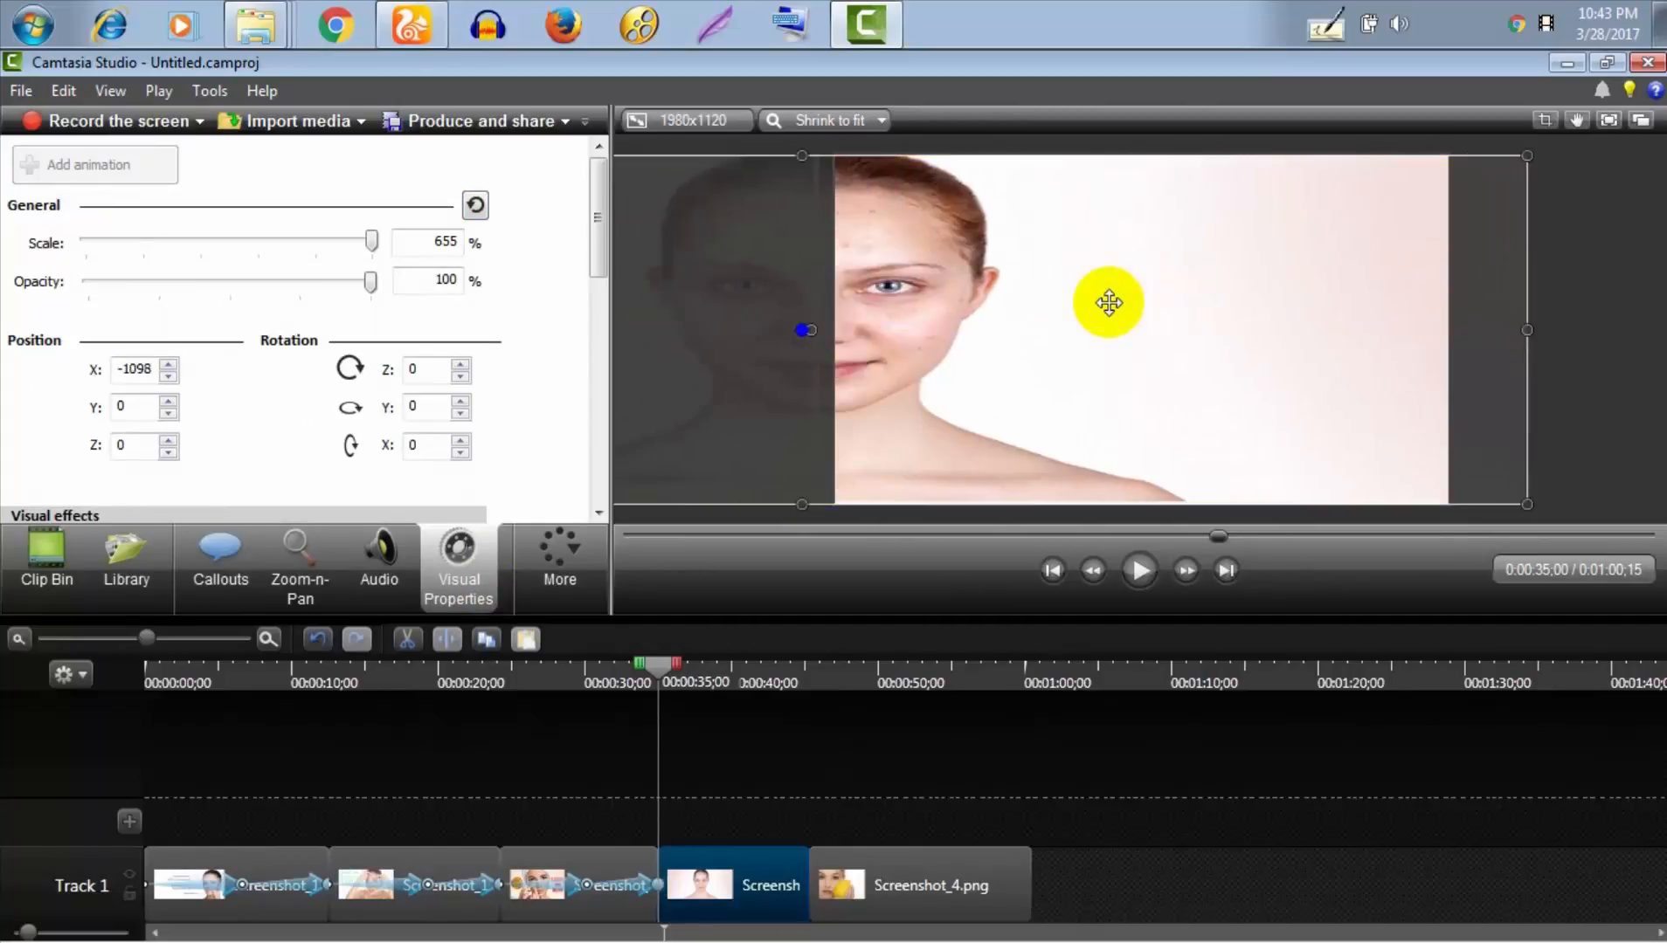
drag(1109, 303, 1108, 303)
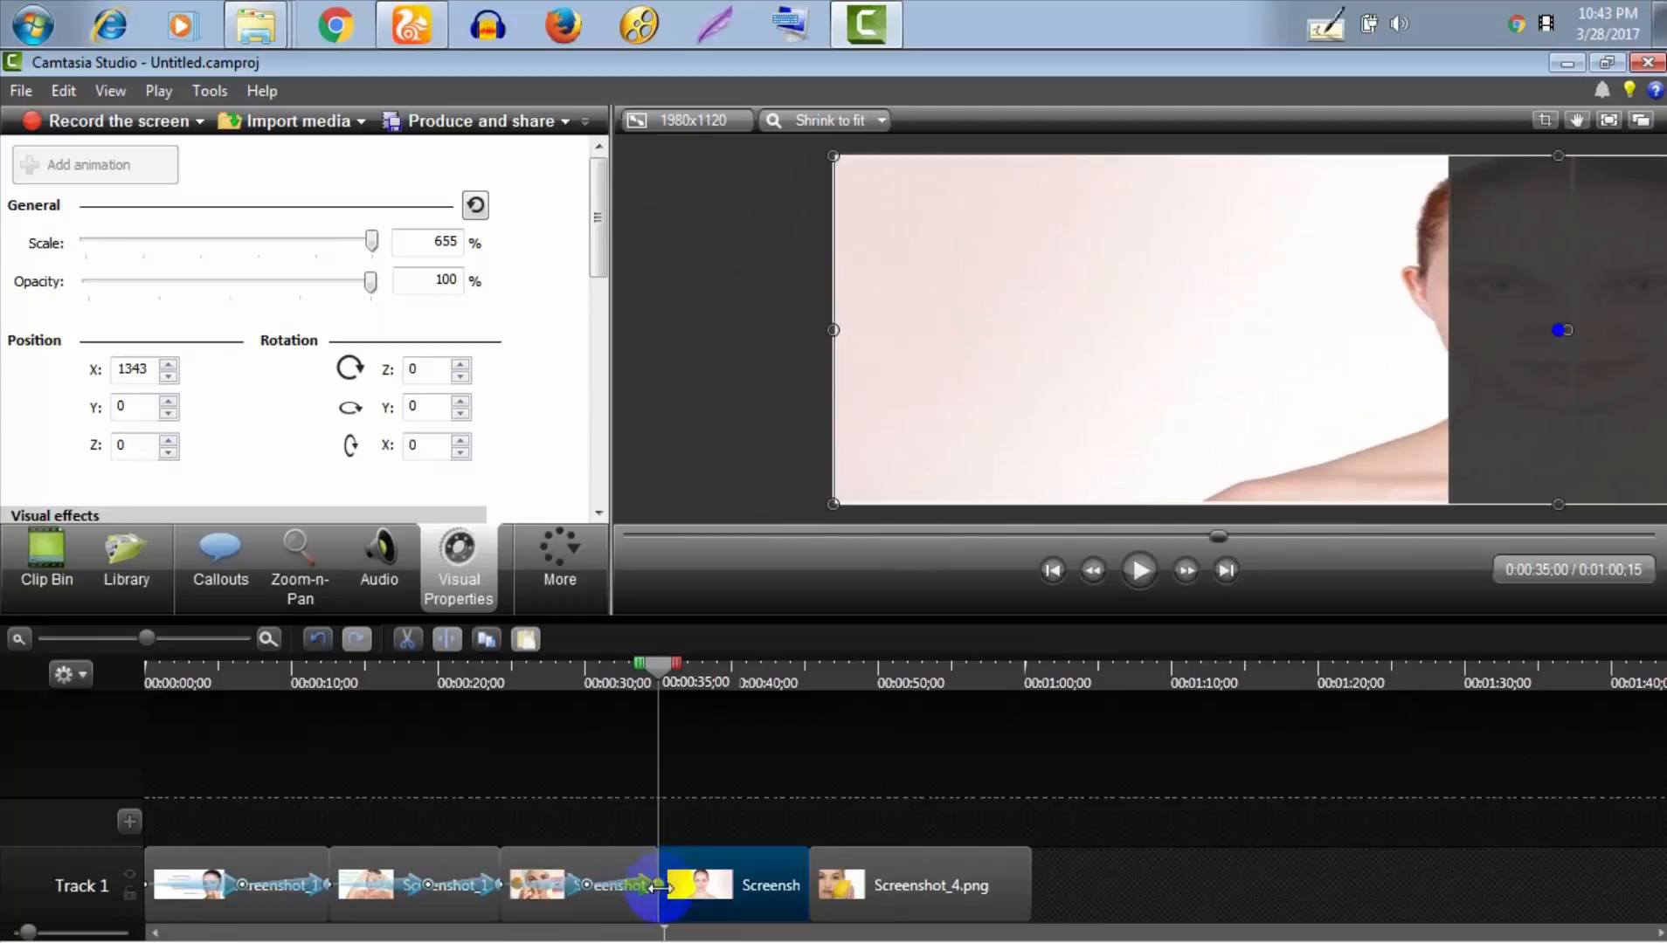
drag(664, 886, 824, 887)
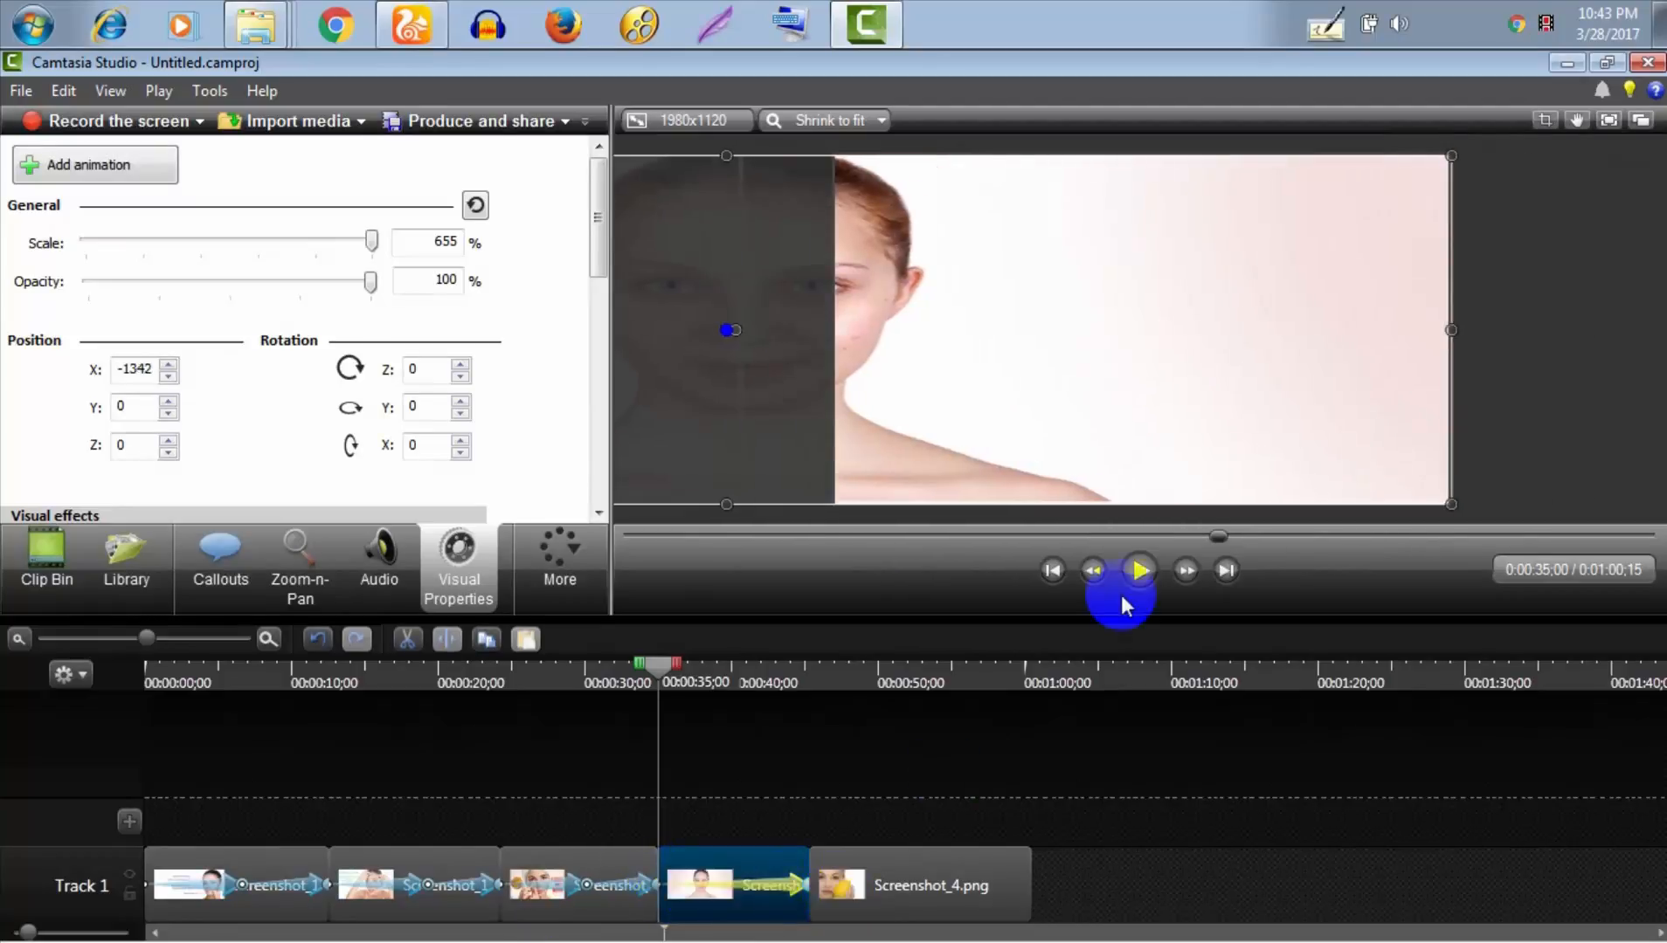
click(1149, 572)
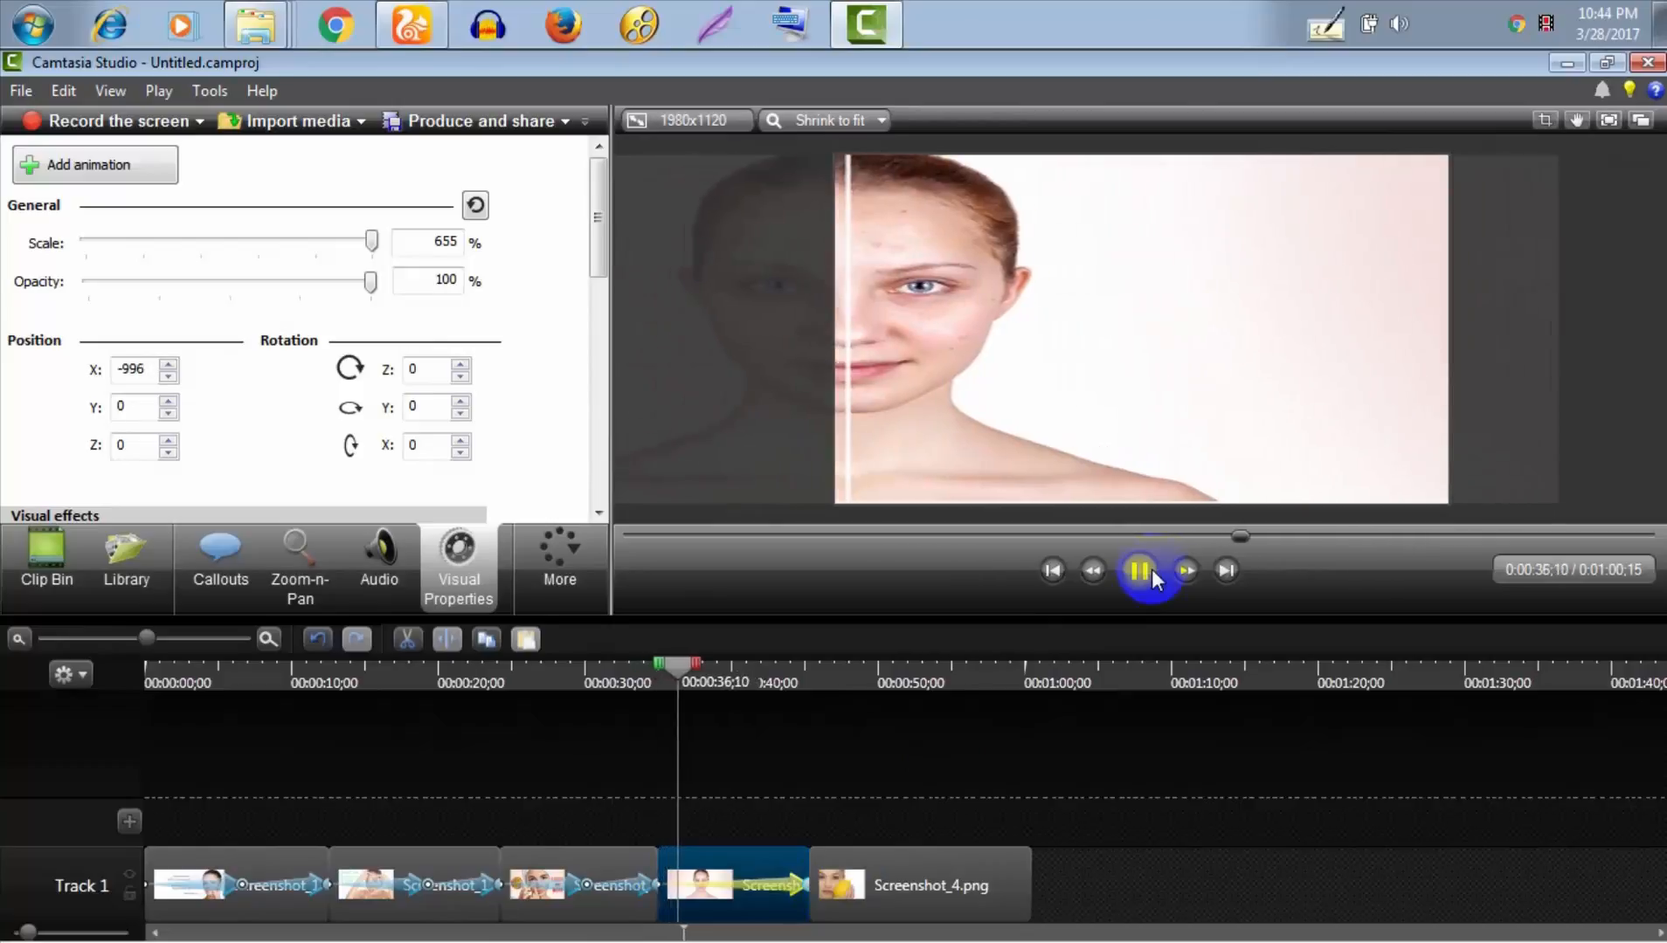
click(1141, 571)
Shrink the Screenshot_4 picture to 1% scale and add an animation that enlarges it to 334%
click(896, 870)
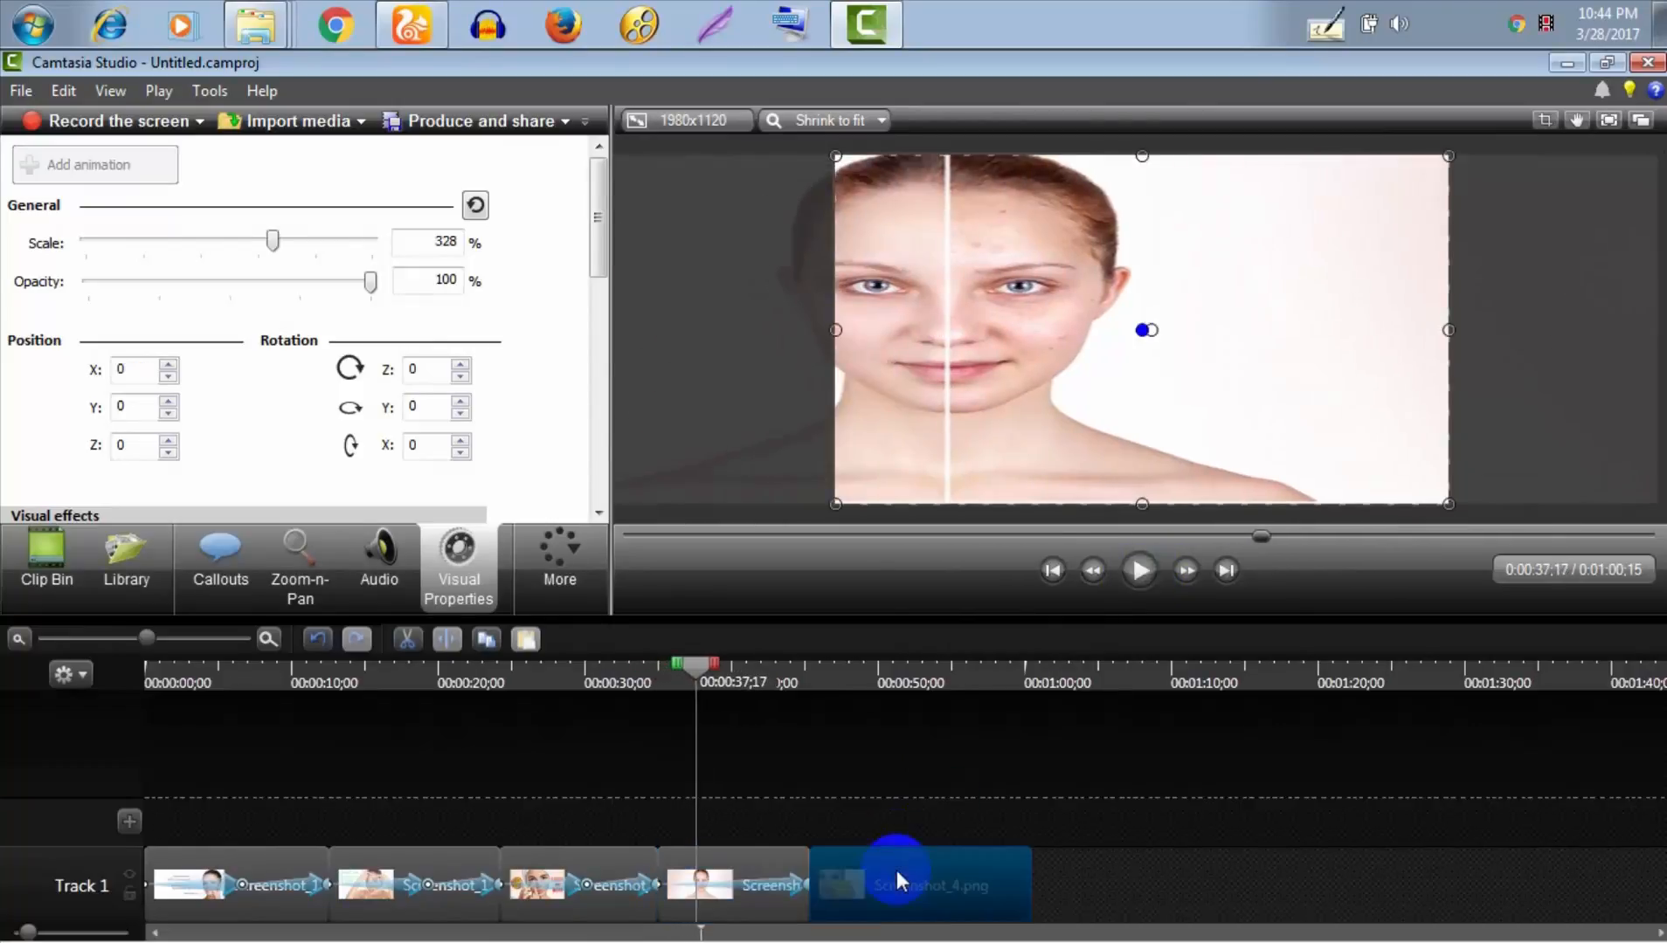
double_click(896, 870)
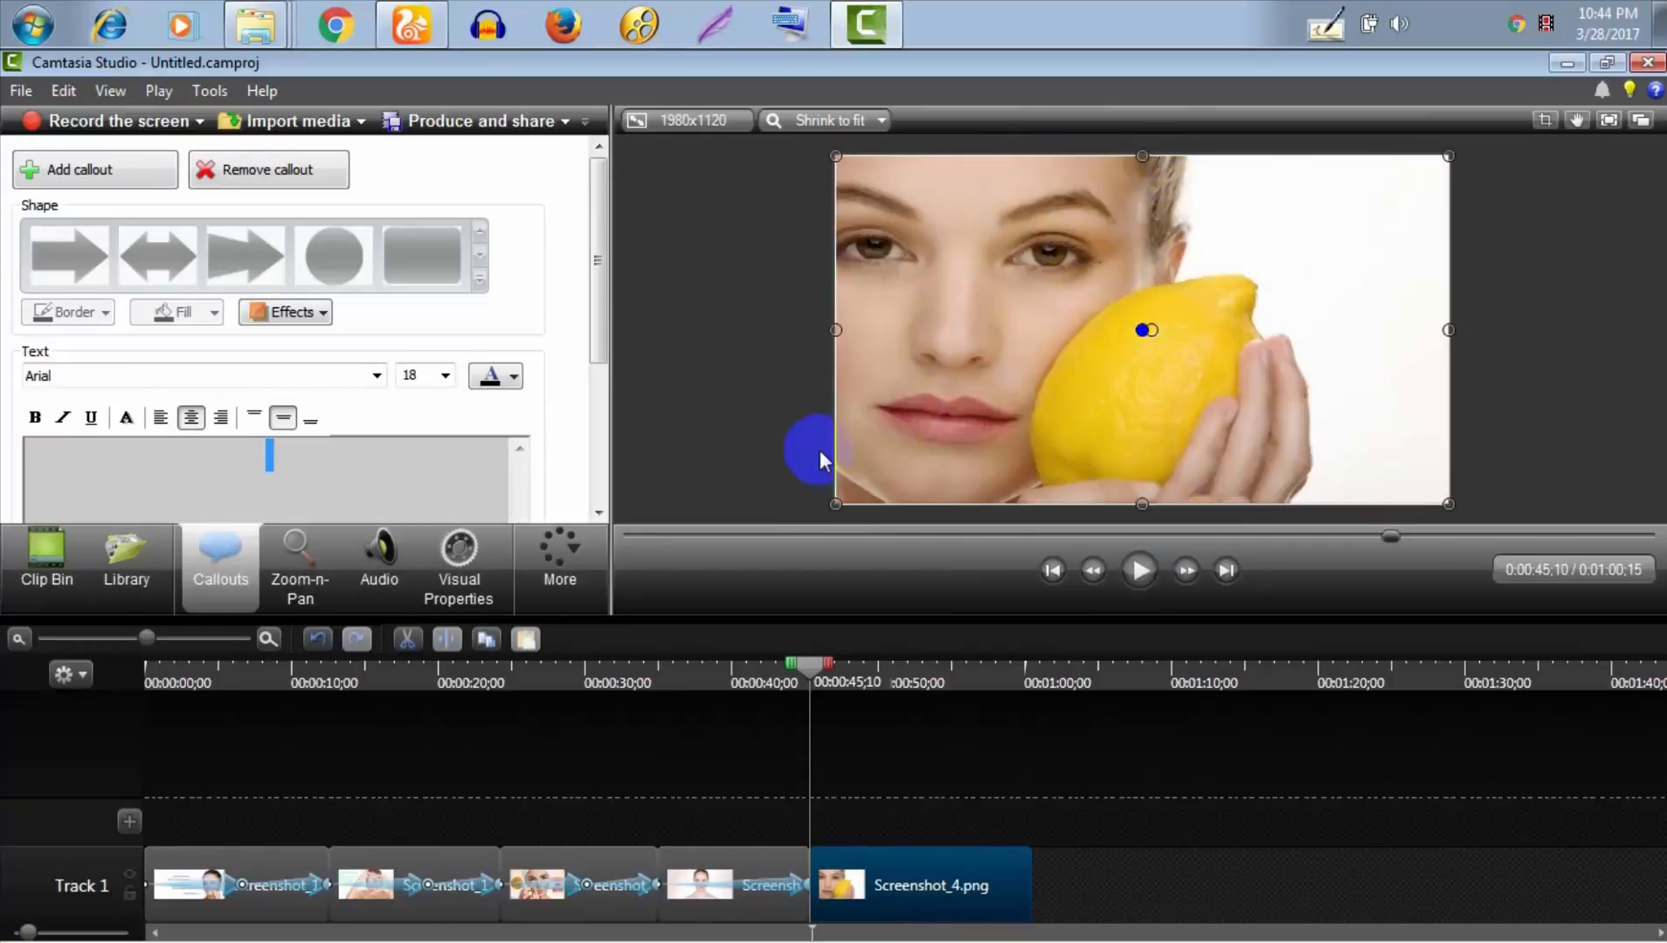
click(459, 563)
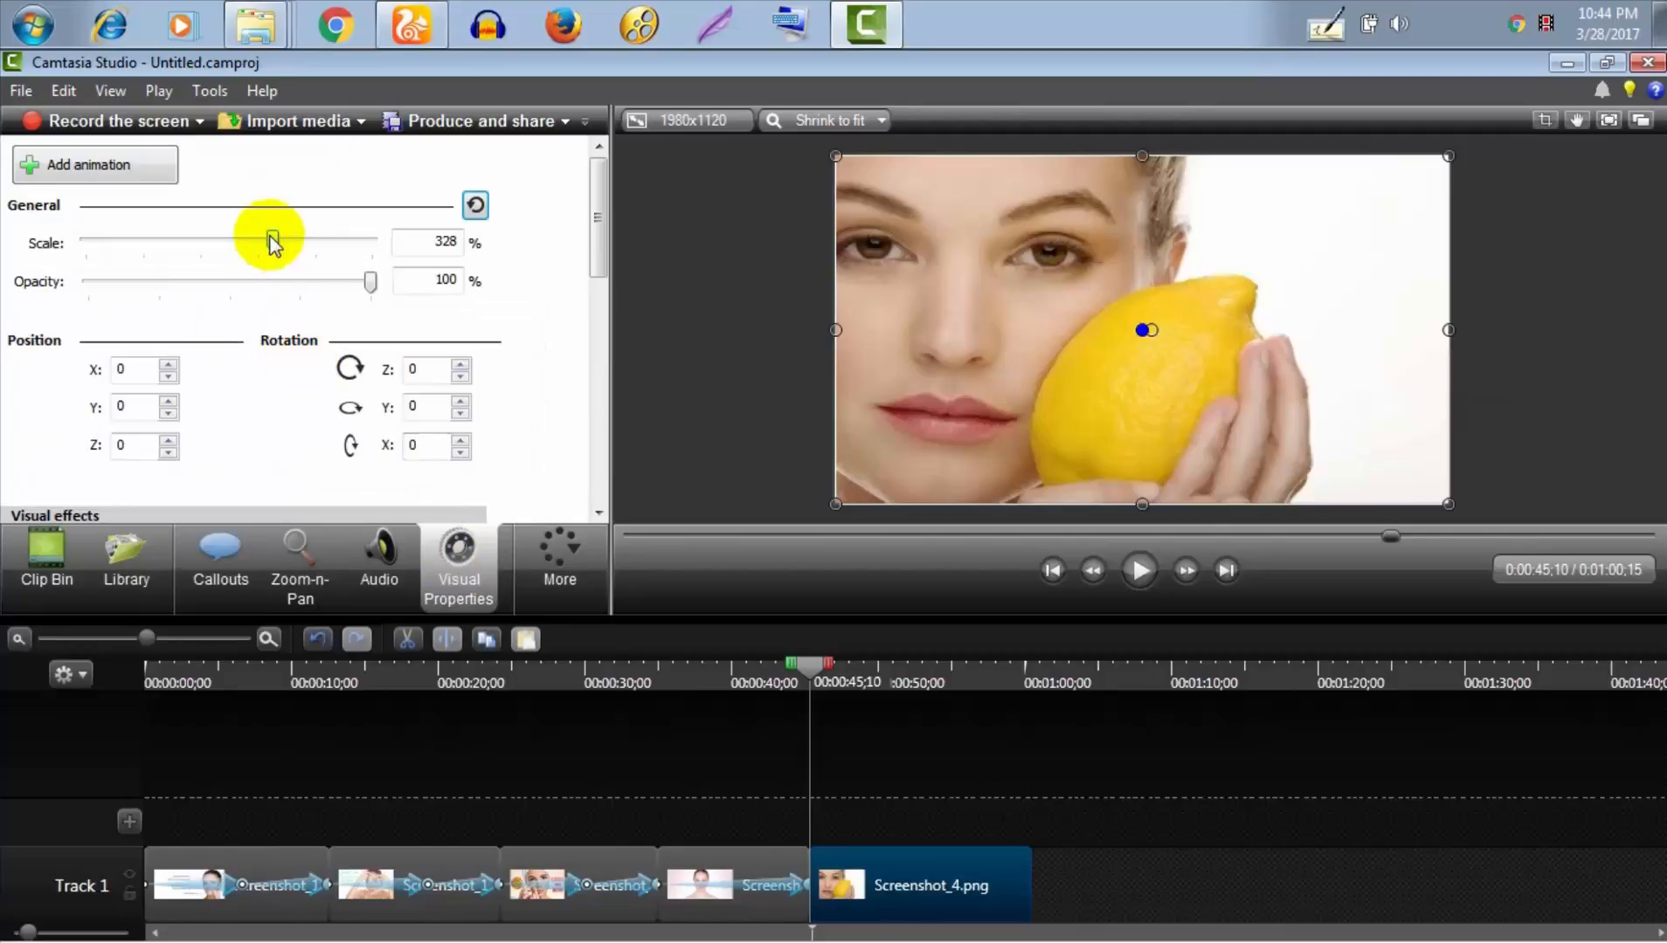
drag(271, 237, 101, 219)
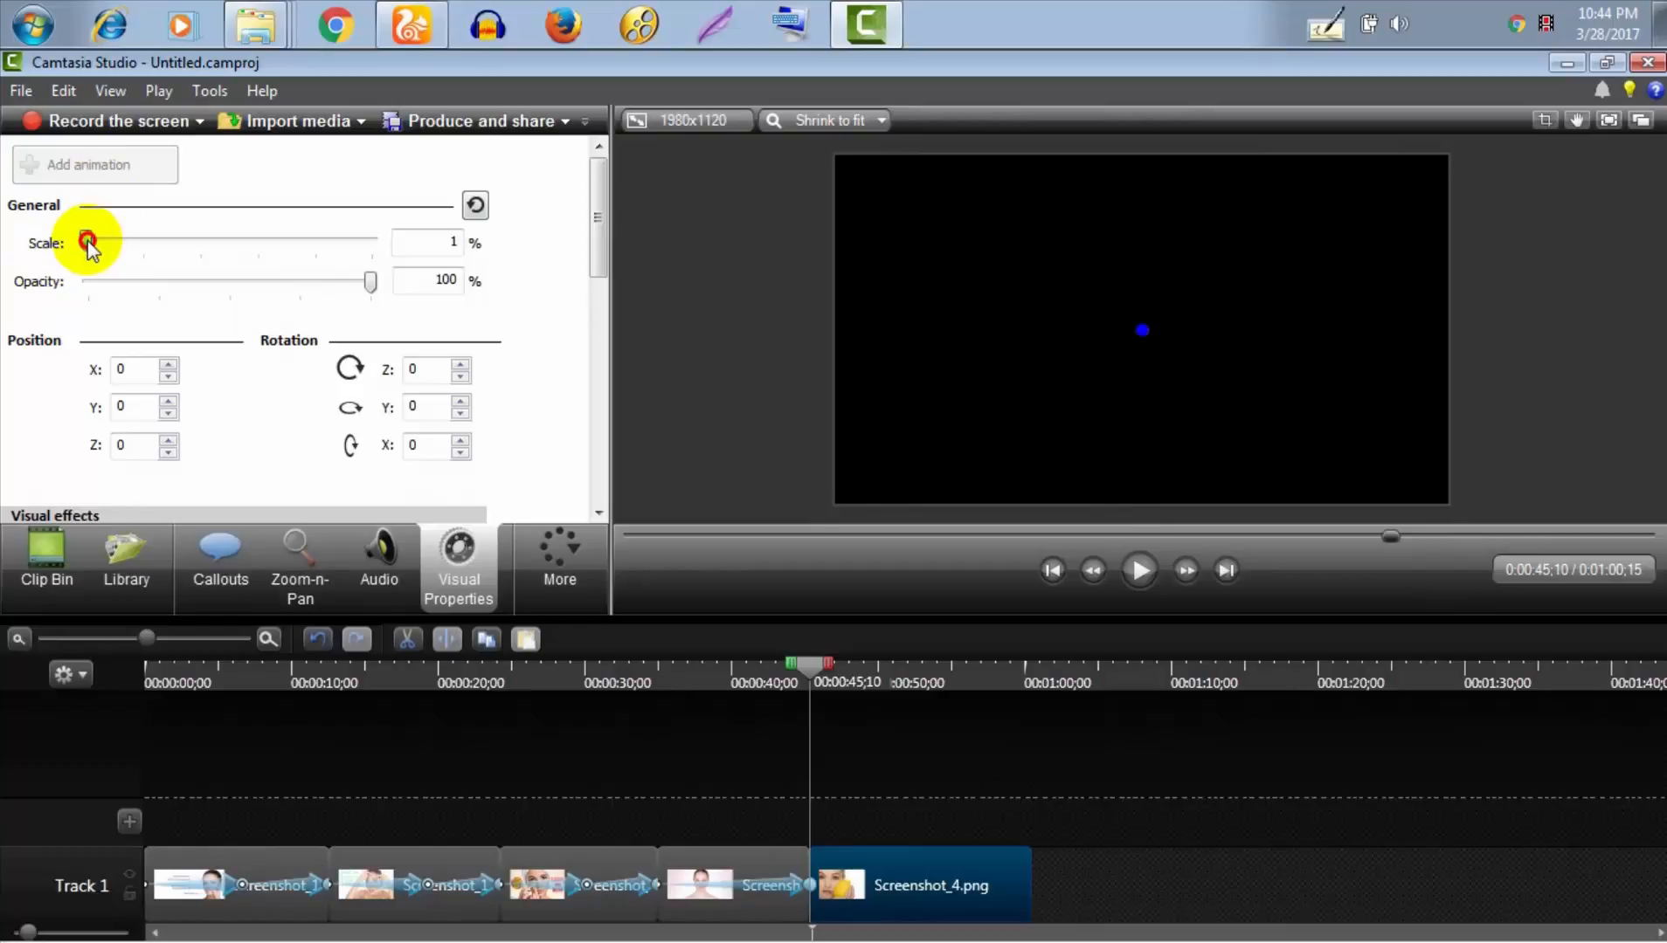
drag(97, 240, 277, 236)
Set the Z rotation of the Screenshot_4 animation to 1800 so the picture spins upright in full turns
drag(428, 370, 389, 378)
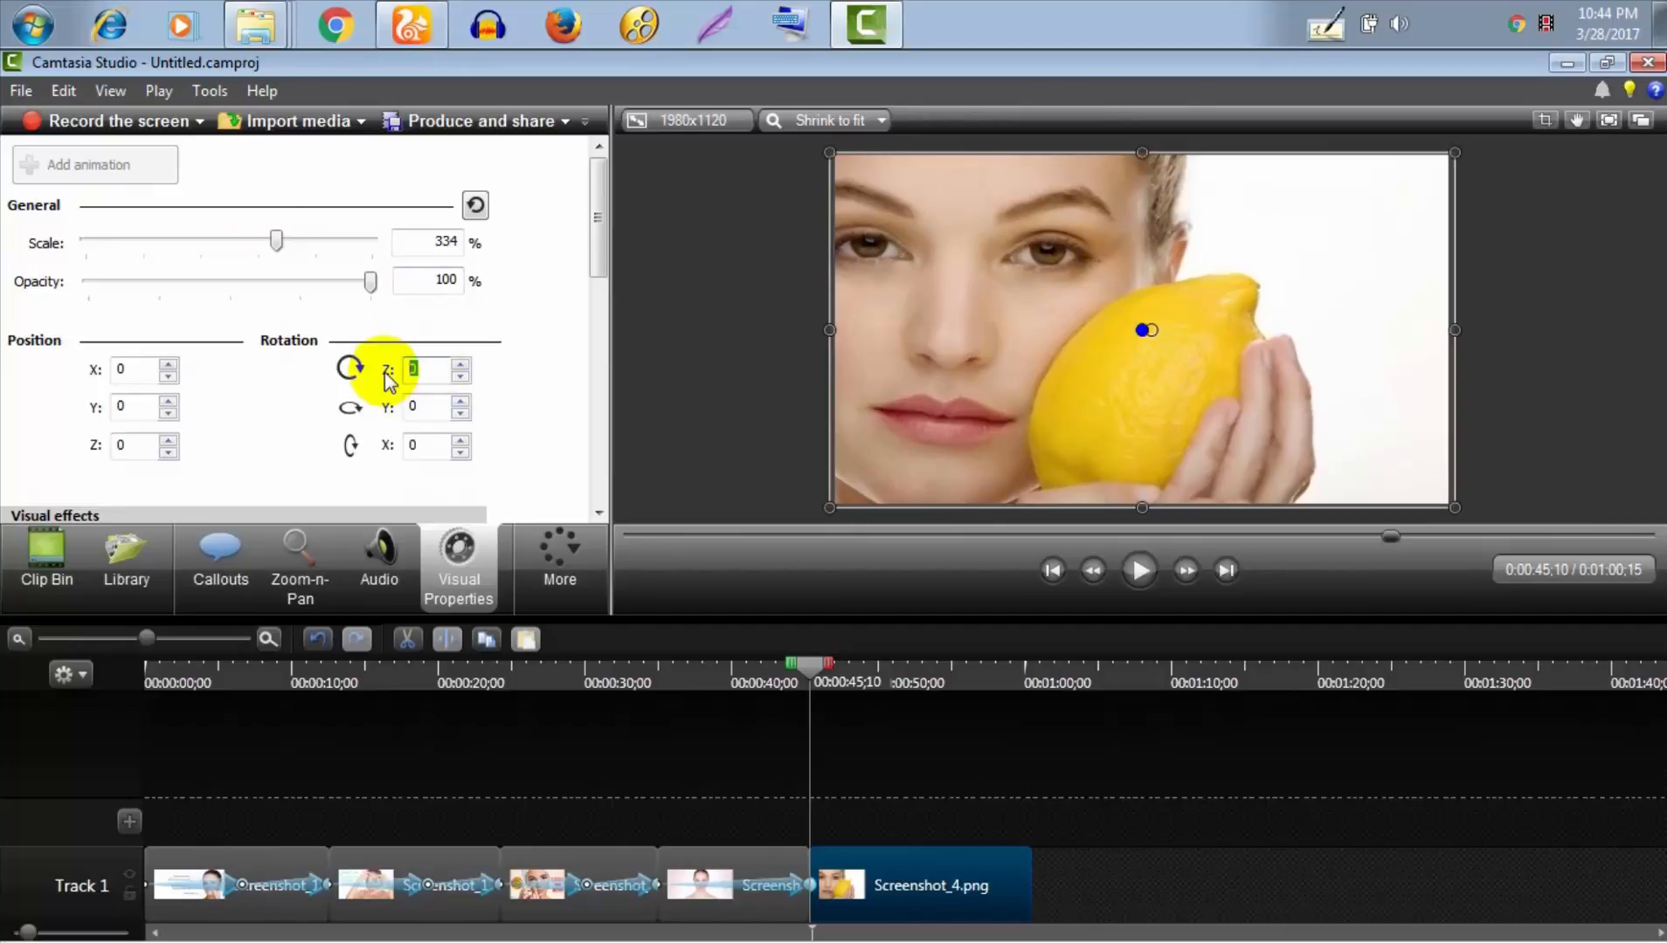
text(2000)
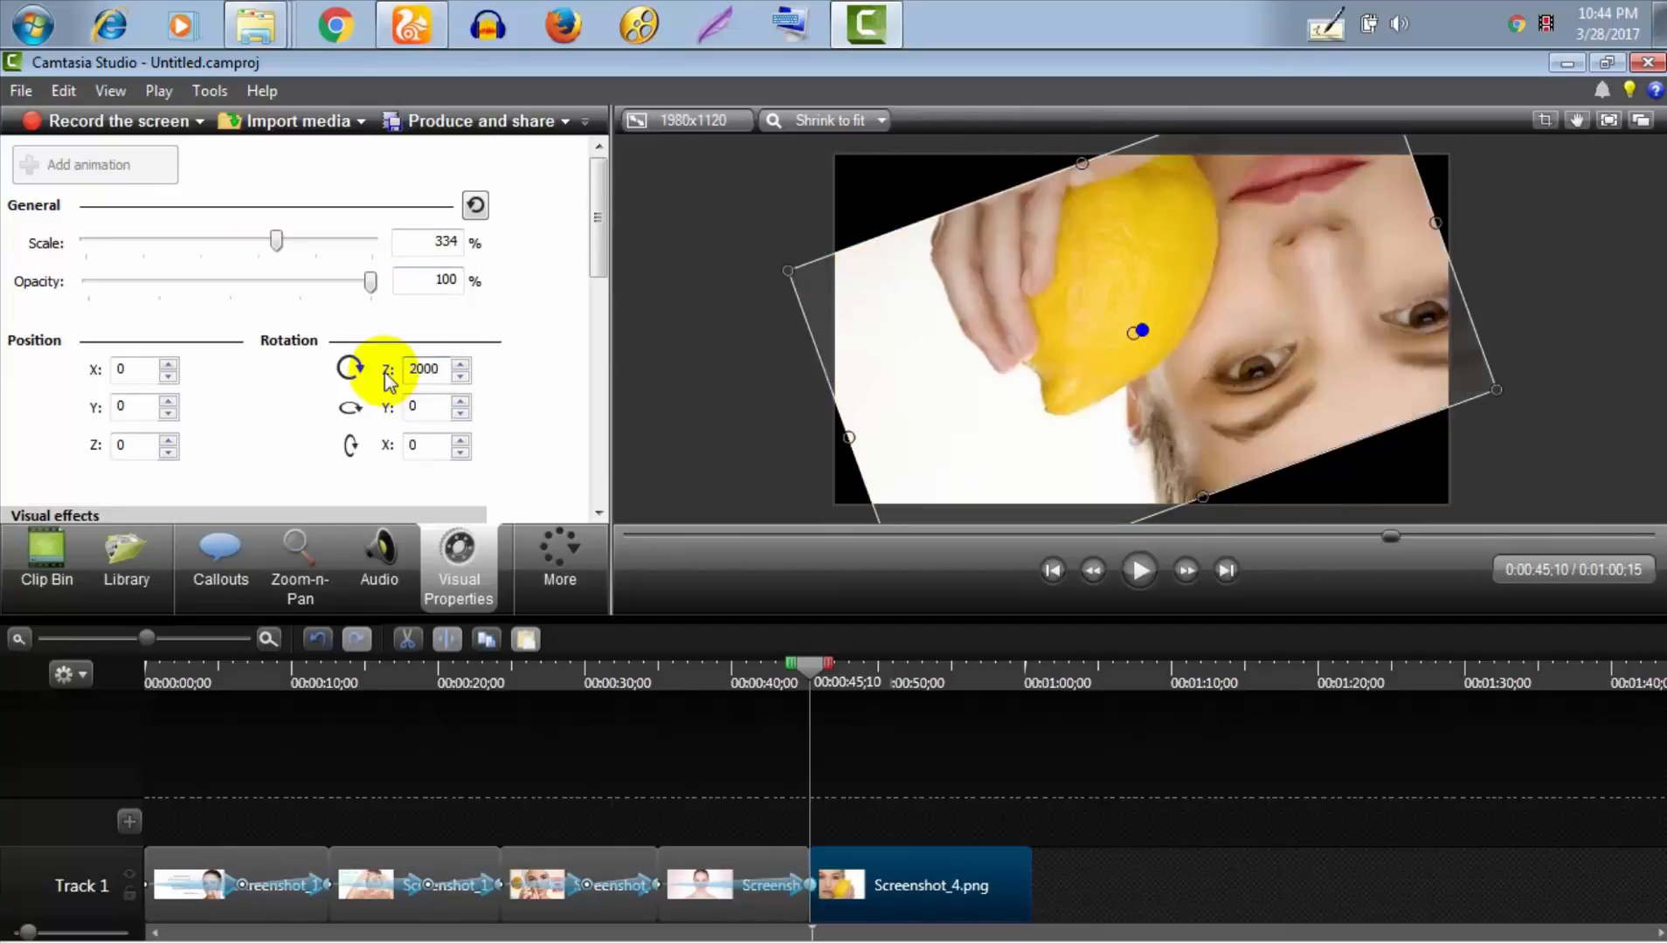
click(460, 377)
click(461, 377)
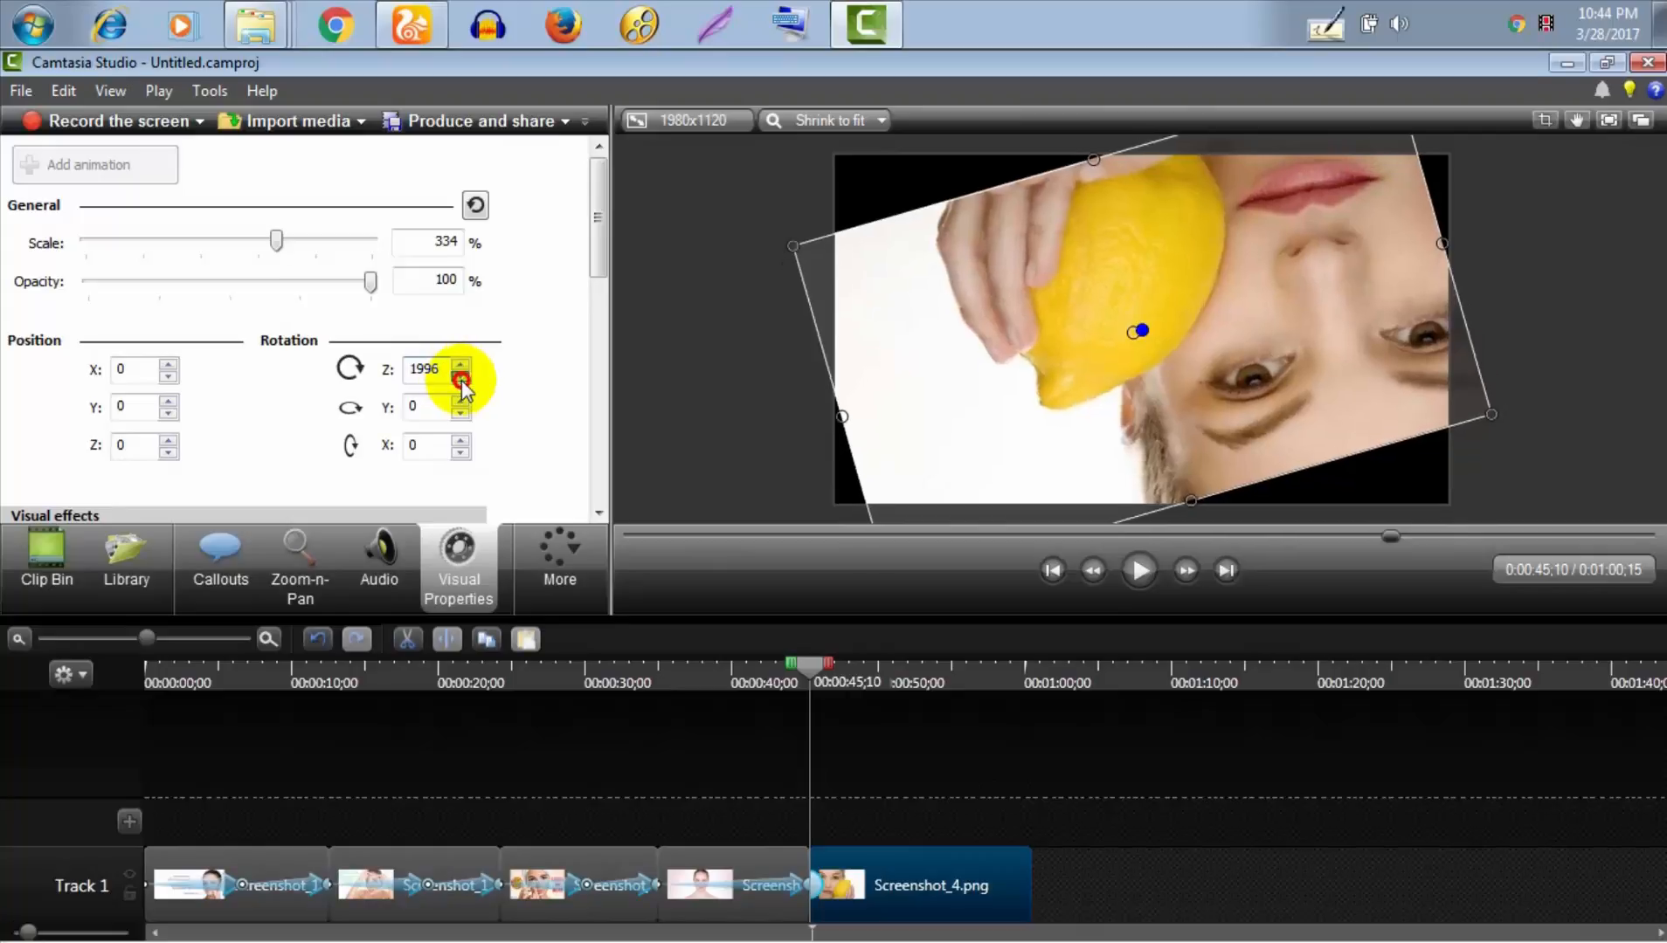
click(460, 377)
click(460, 377)
click(460, 377)
click(460, 377)
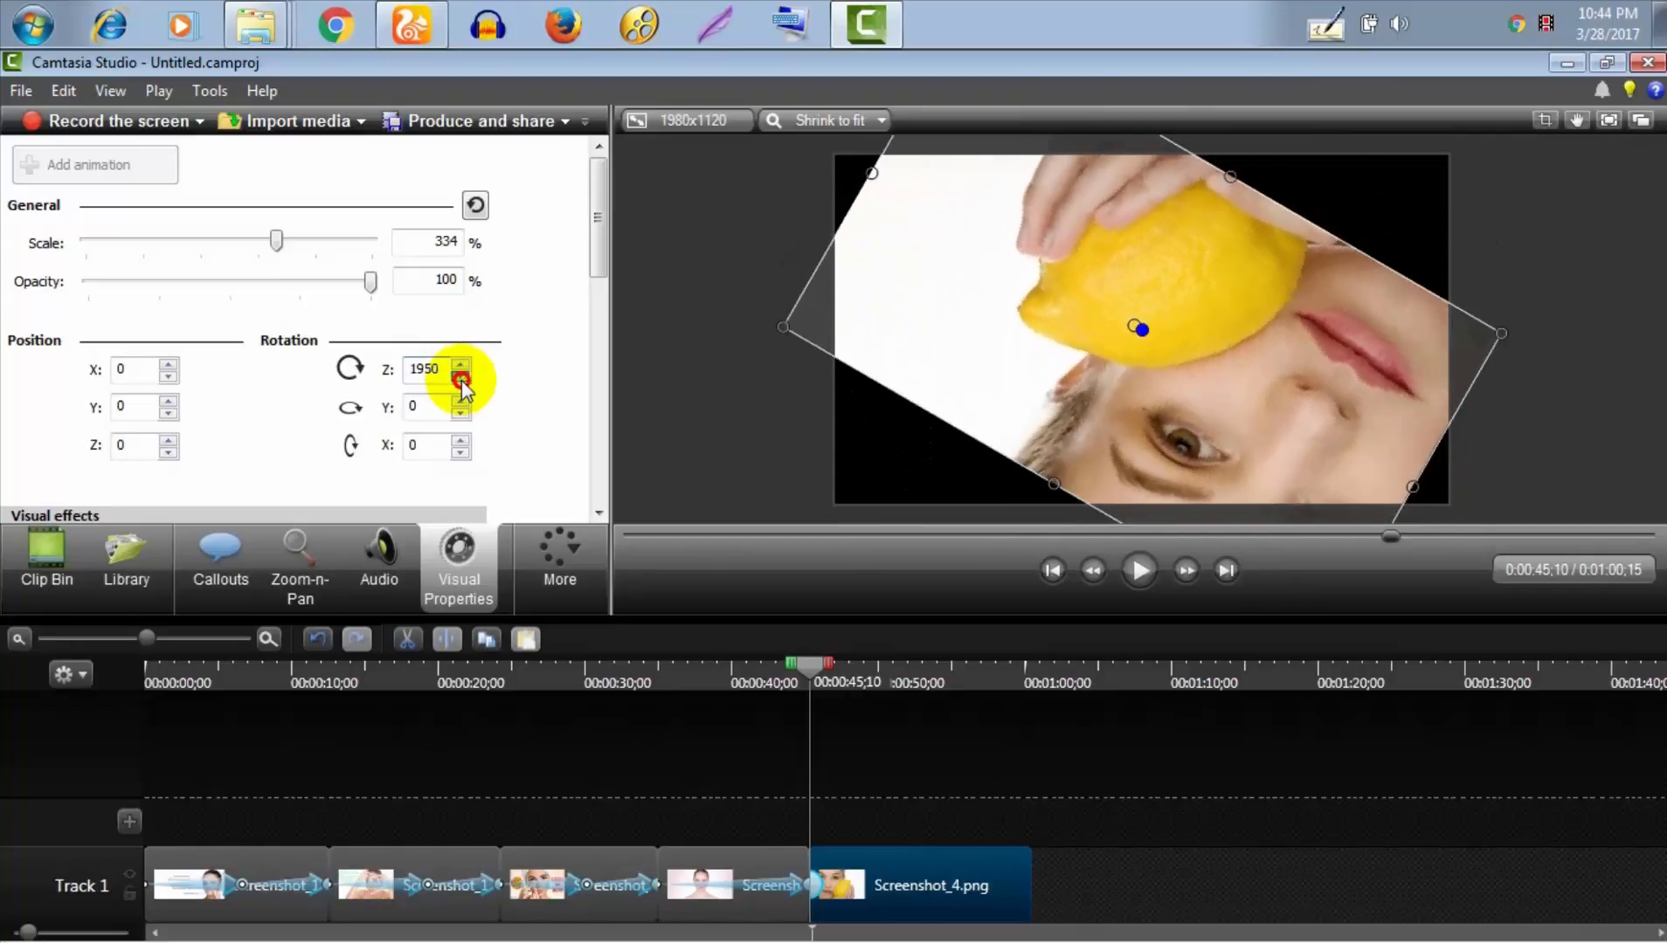
click(461, 377)
click(460, 377)
click(461, 378)
click(460, 377)
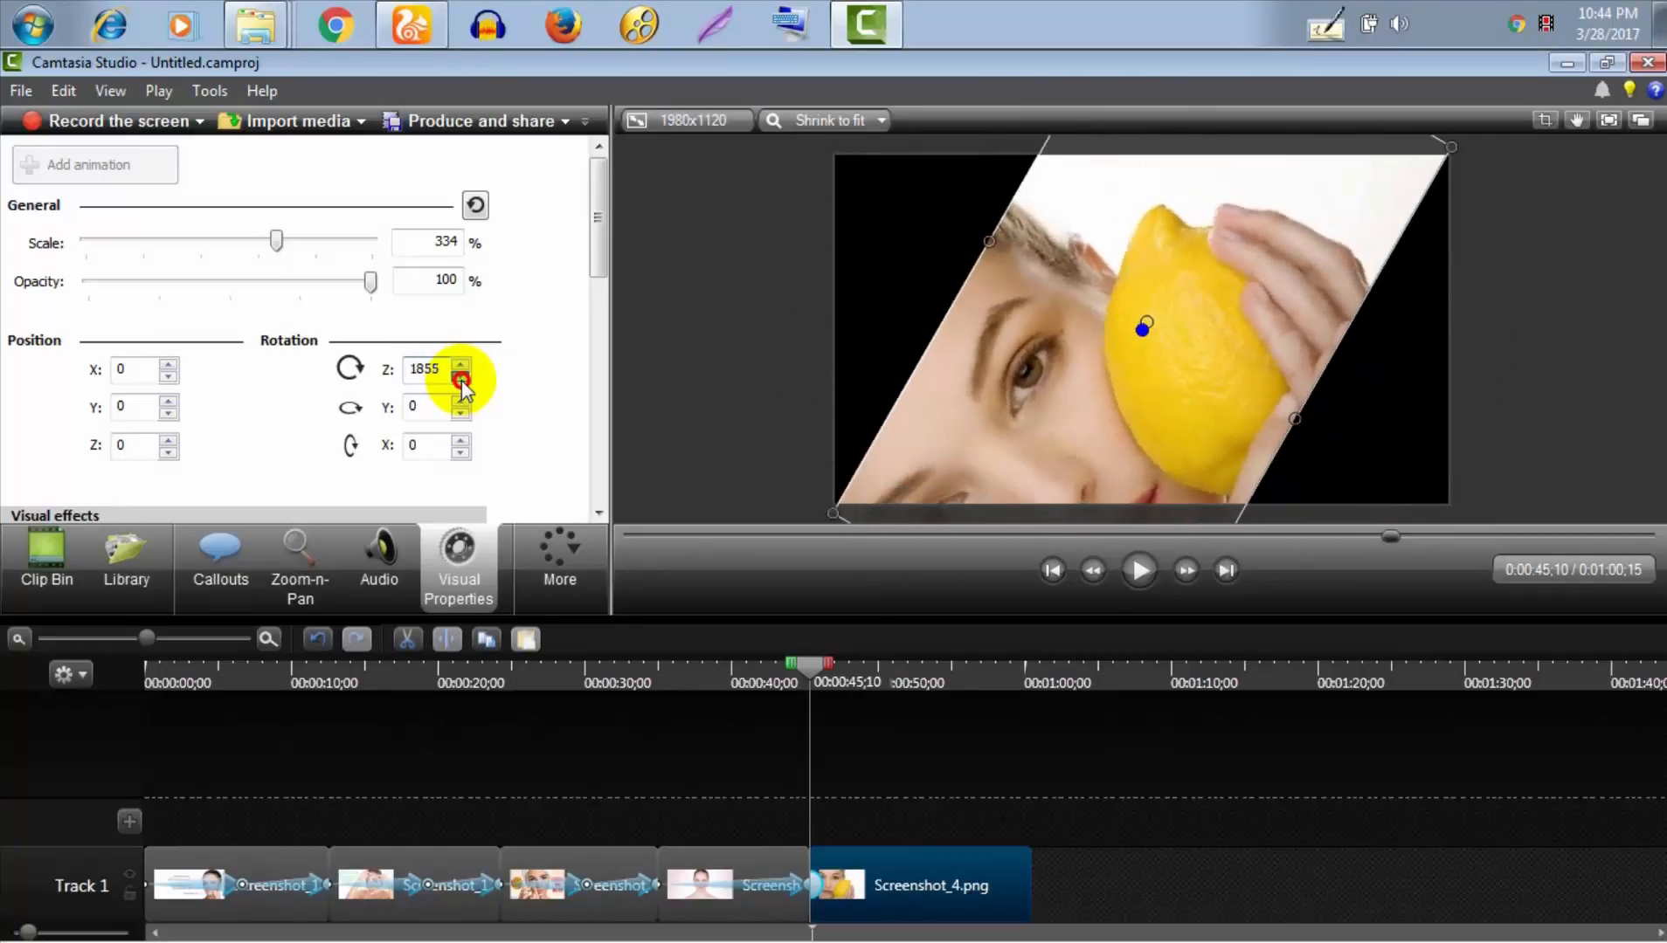
click(461, 377)
click(460, 377)
click(460, 378)
click(461, 364)
click(461, 365)
click(460, 365)
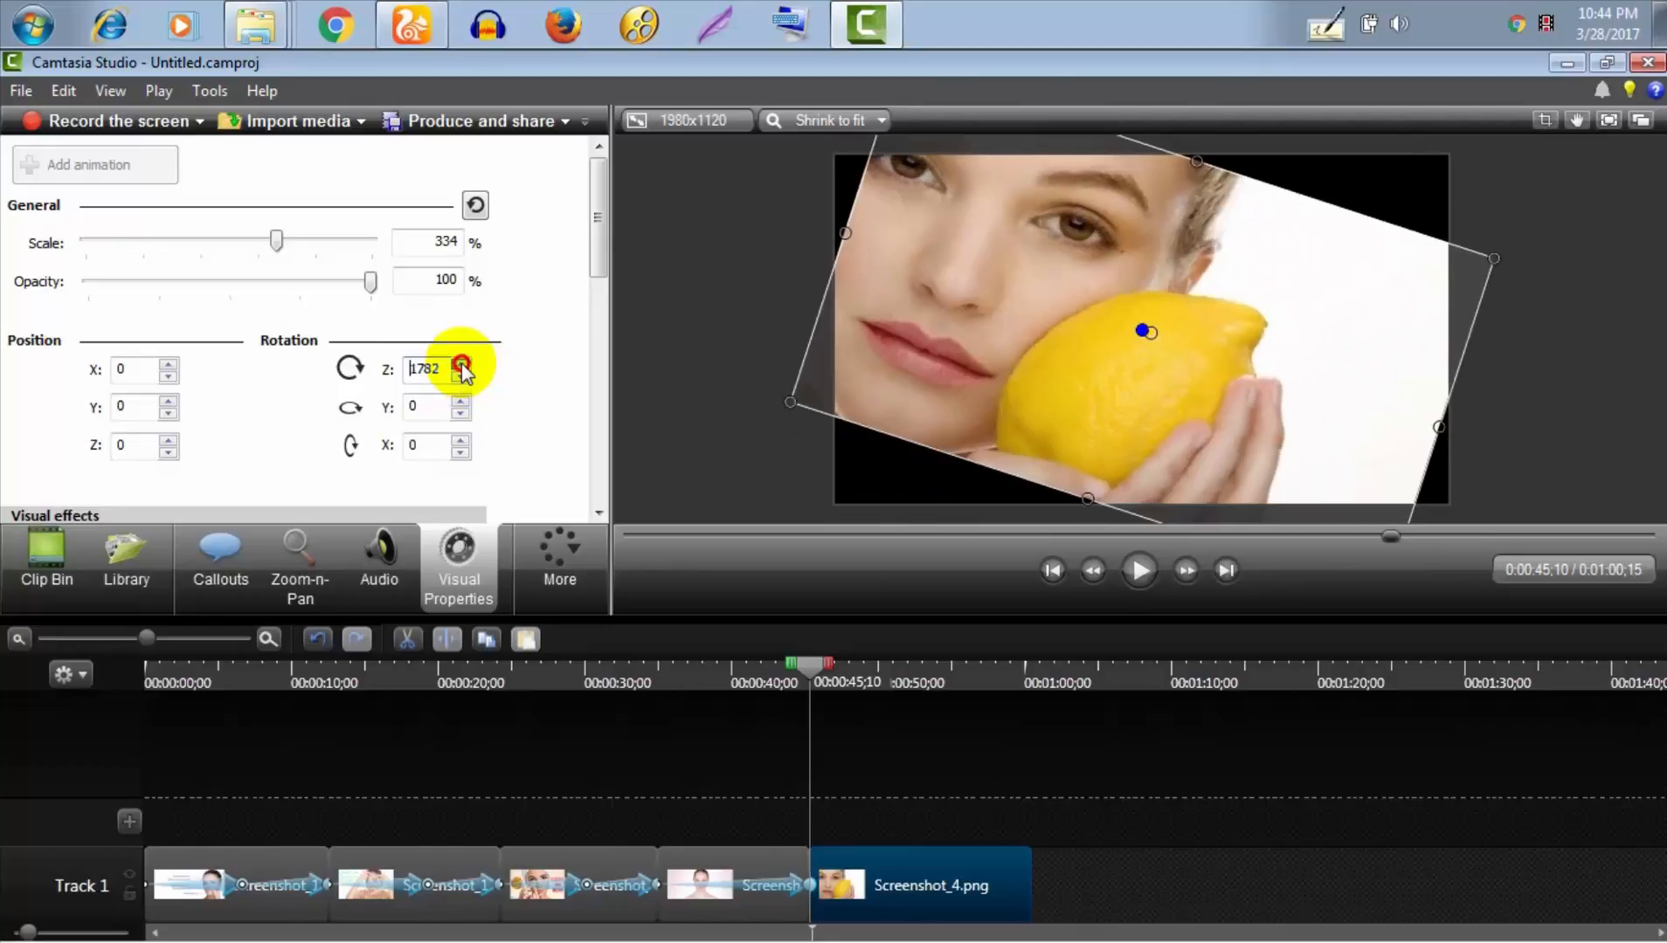
click(460, 364)
click(461, 365)
click(460, 365)
click(461, 364)
click(460, 364)
click(461, 364)
click(461, 365)
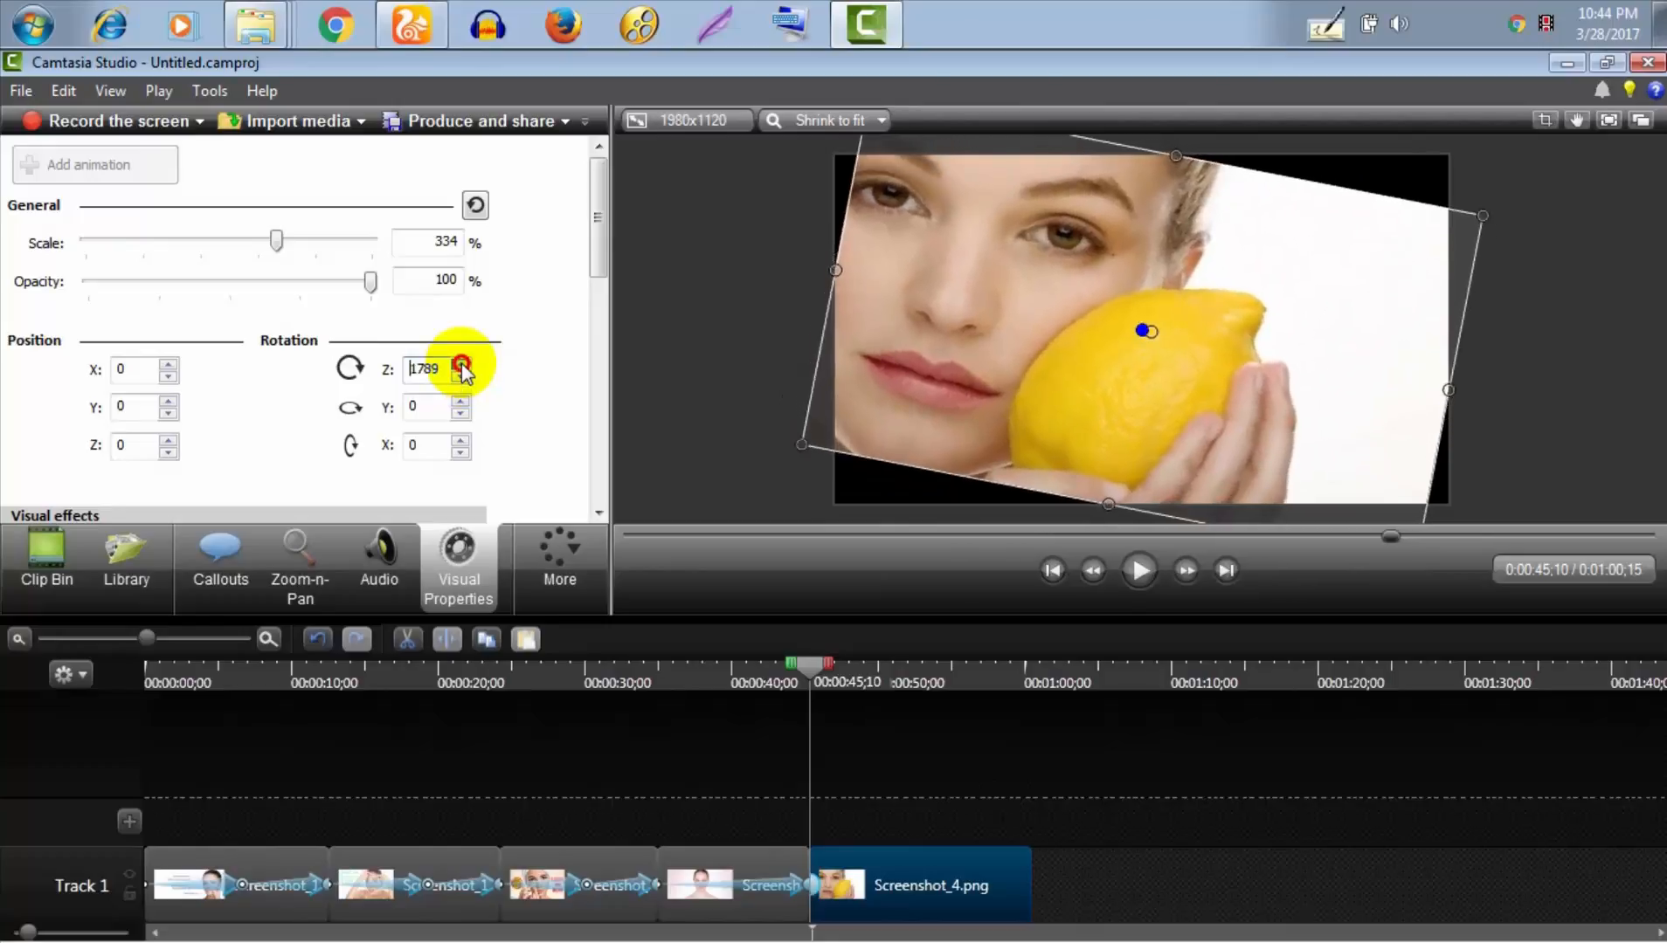
click(460, 364)
click(461, 364)
click(461, 364)
click(460, 364)
click(460, 365)
click(460, 364)
click(461, 364)
click(460, 364)
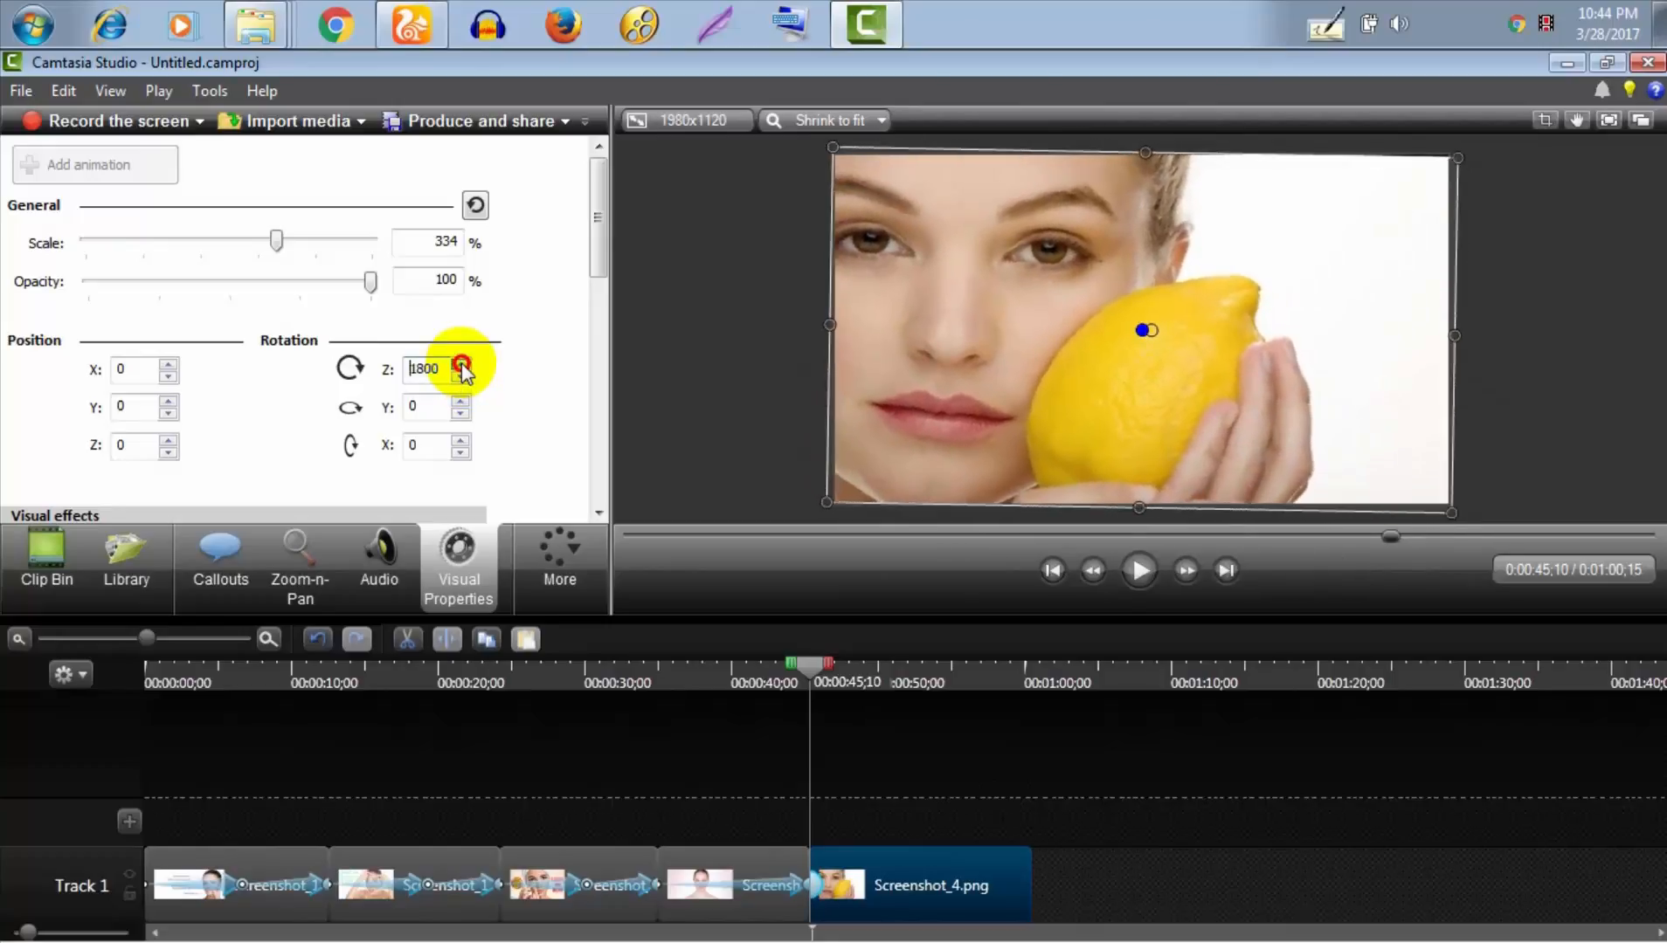
click(461, 364)
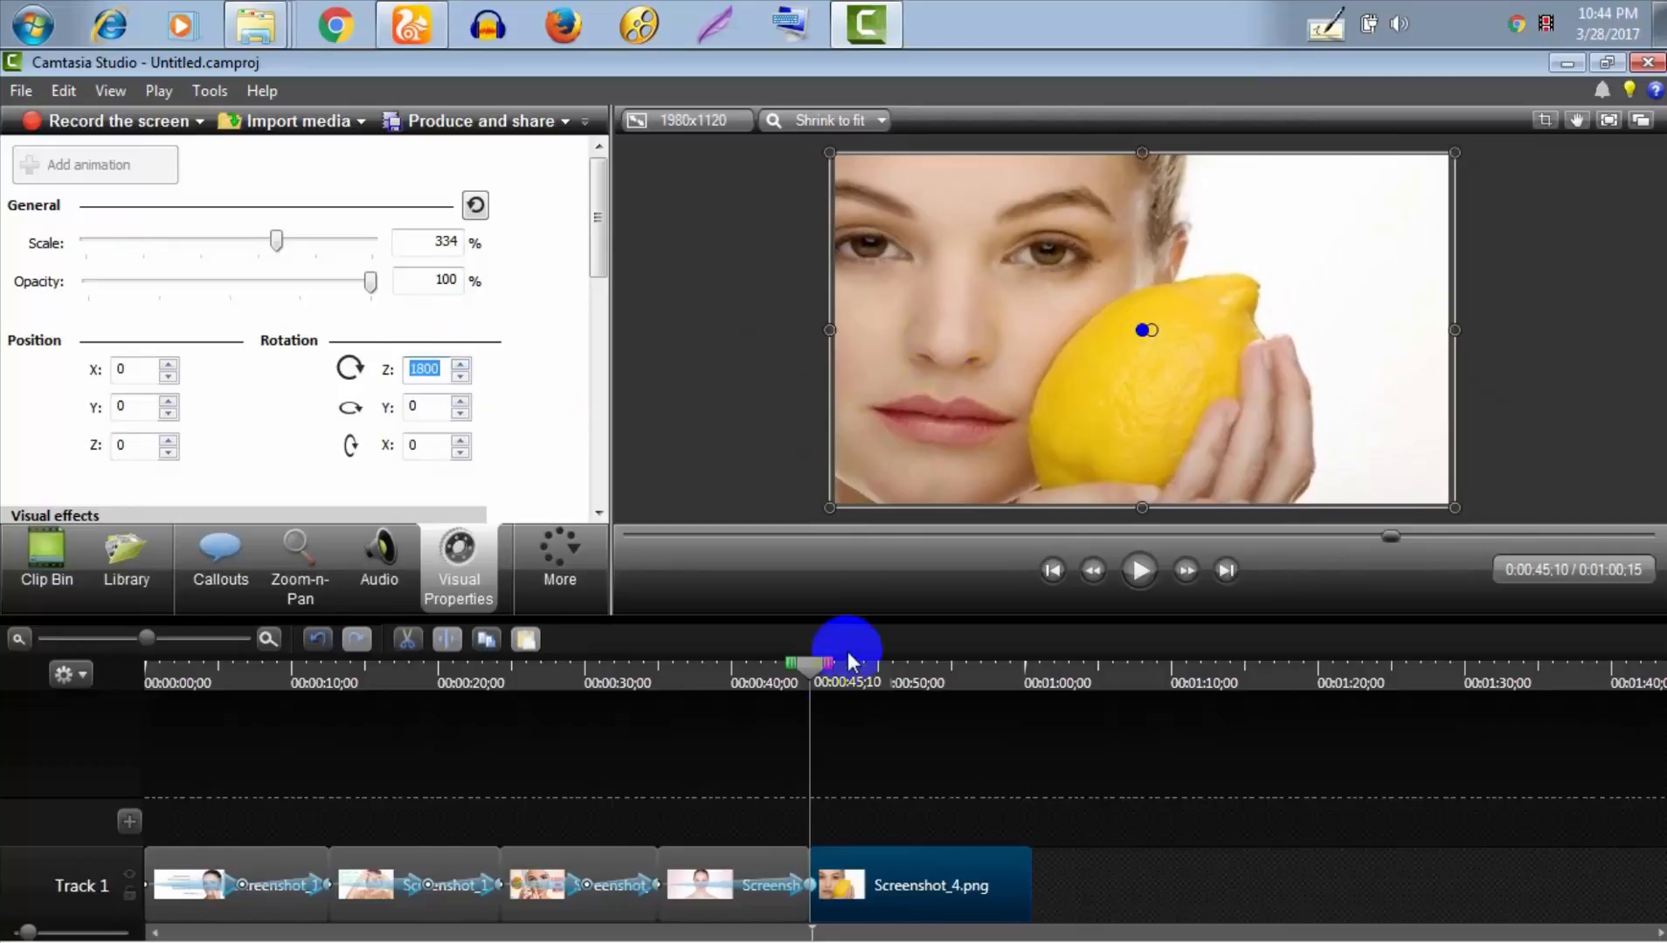
Extend the Screenshot_4 animation over the clip's whole length and preview the spinning enlargement
click(817, 885)
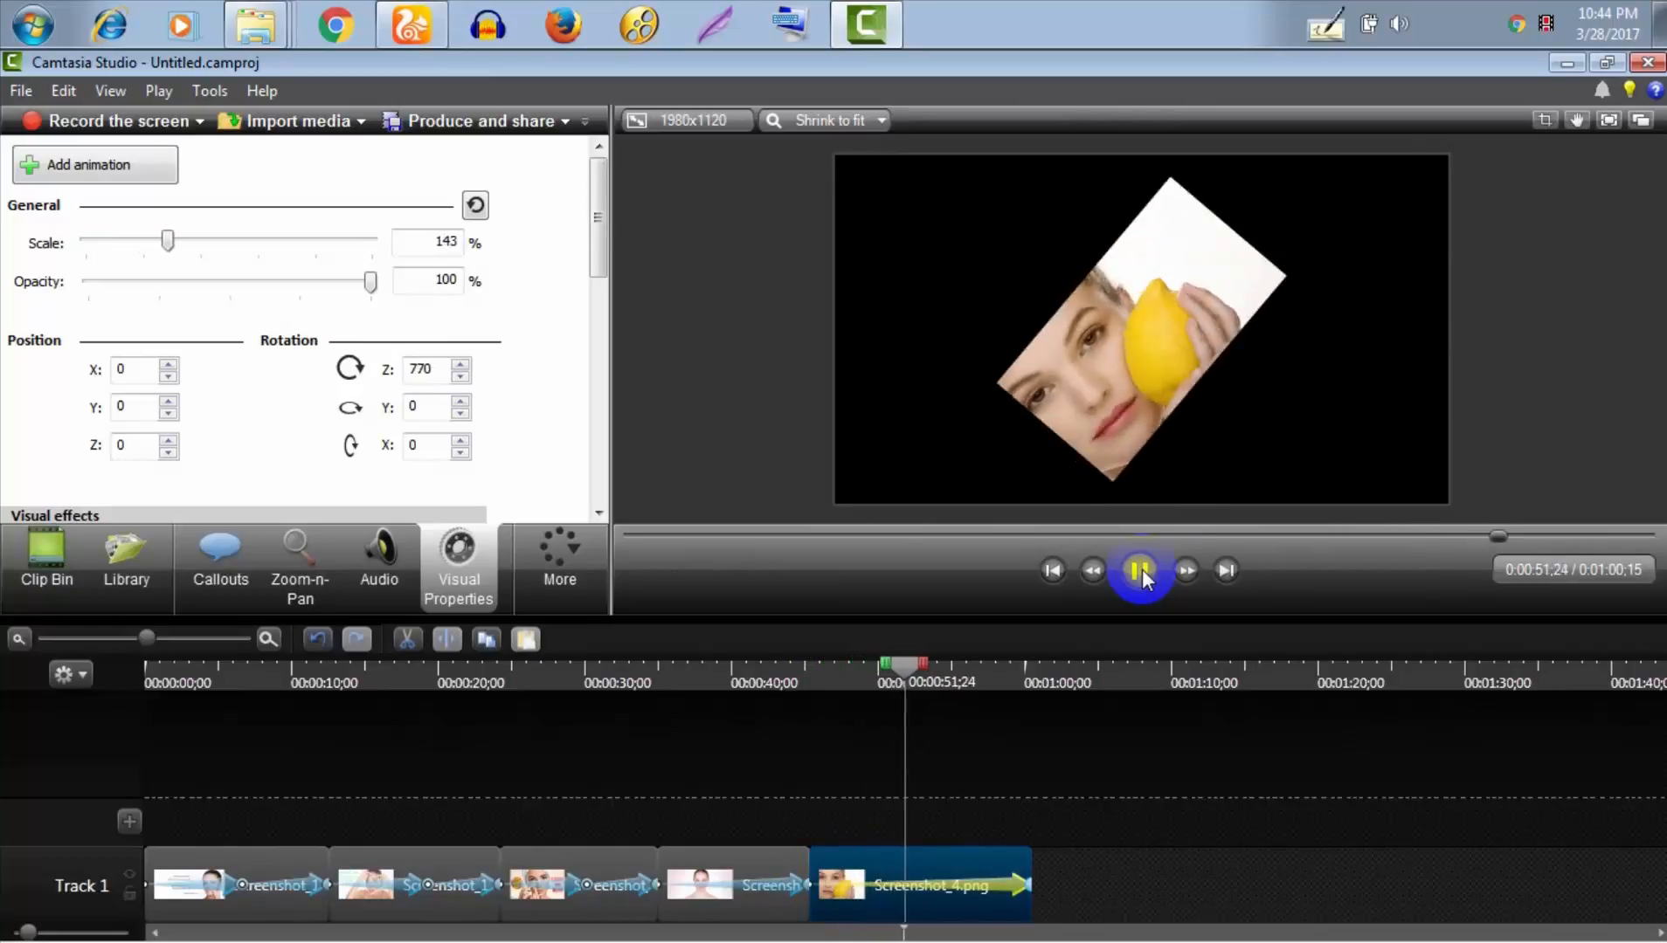
click(1140, 570)
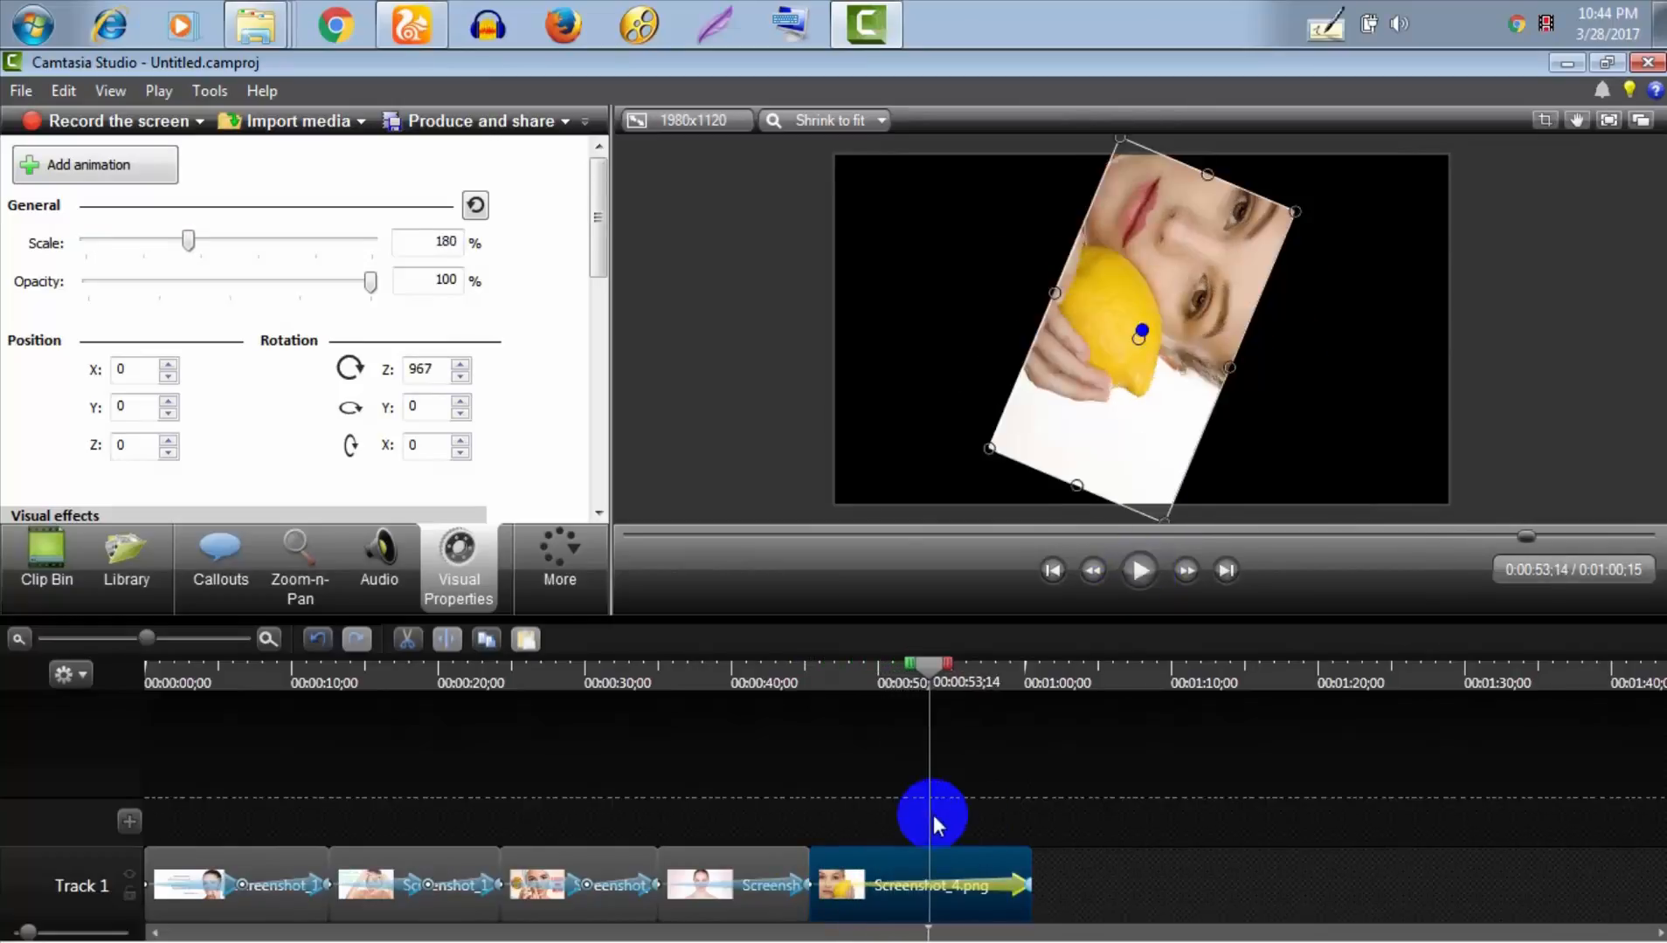
drag(928, 677, 1000, 677)
Lengthen the Screenshot_4 clip to end at 0:01:02;20 and play back its ending
click(1065, 887)
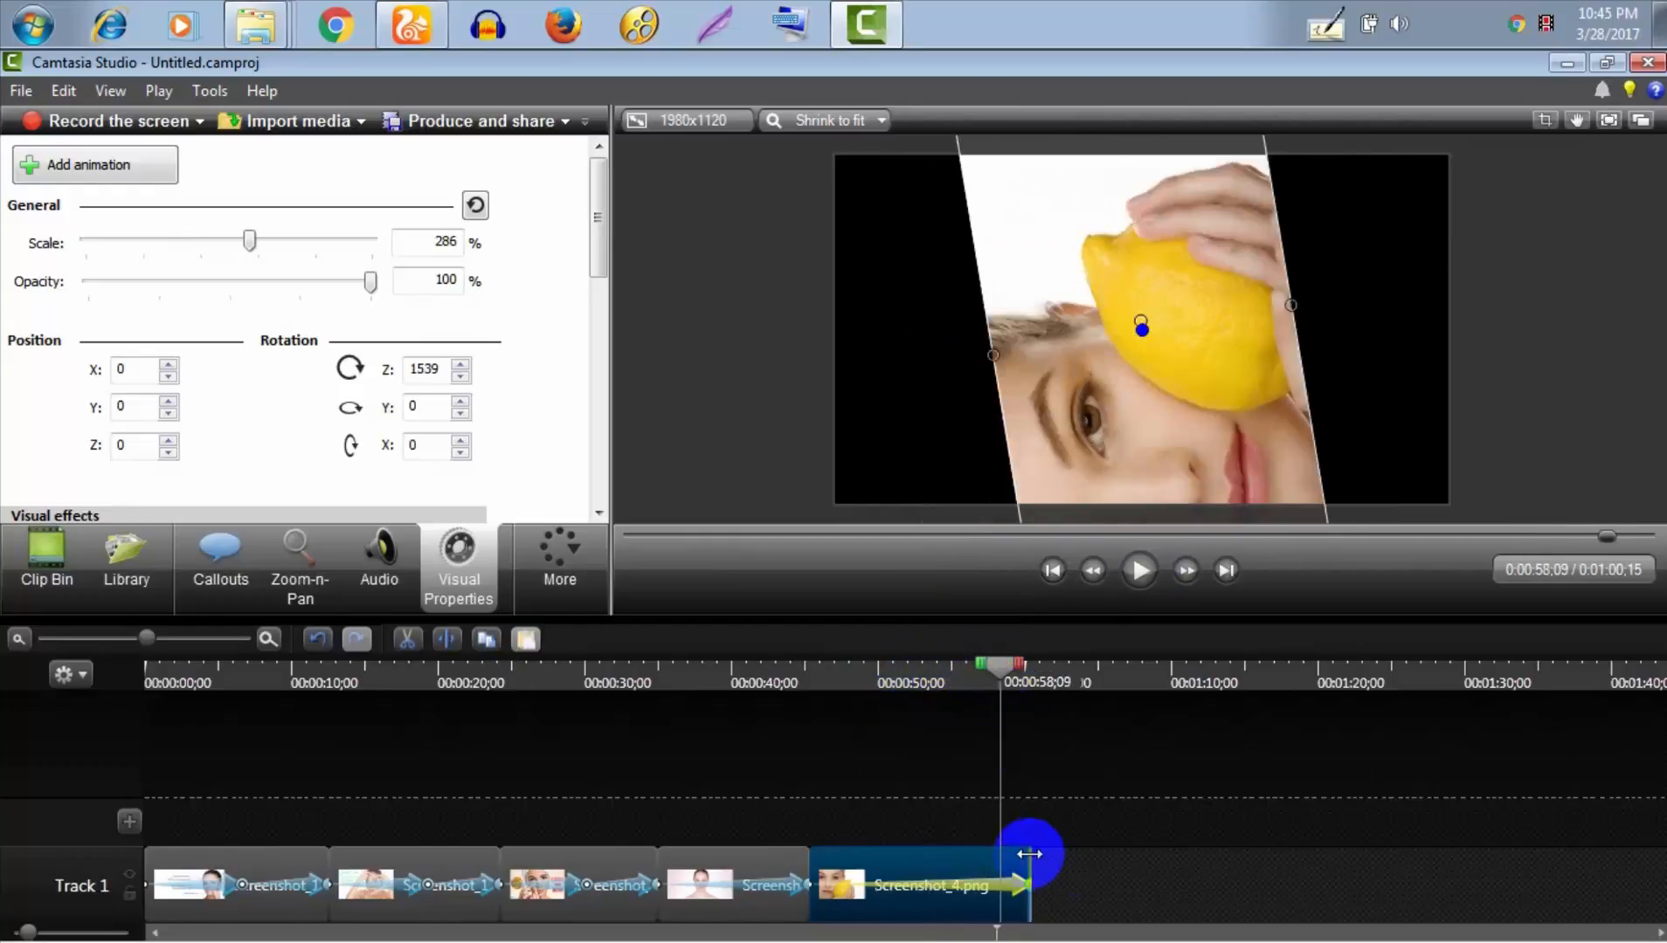
drag(1028, 853, 1059, 853)
mouse_move(999, 668)
mouse_down()
mouse_move(1037, 677)
mouse_move(1023, 674)
mouse_up()
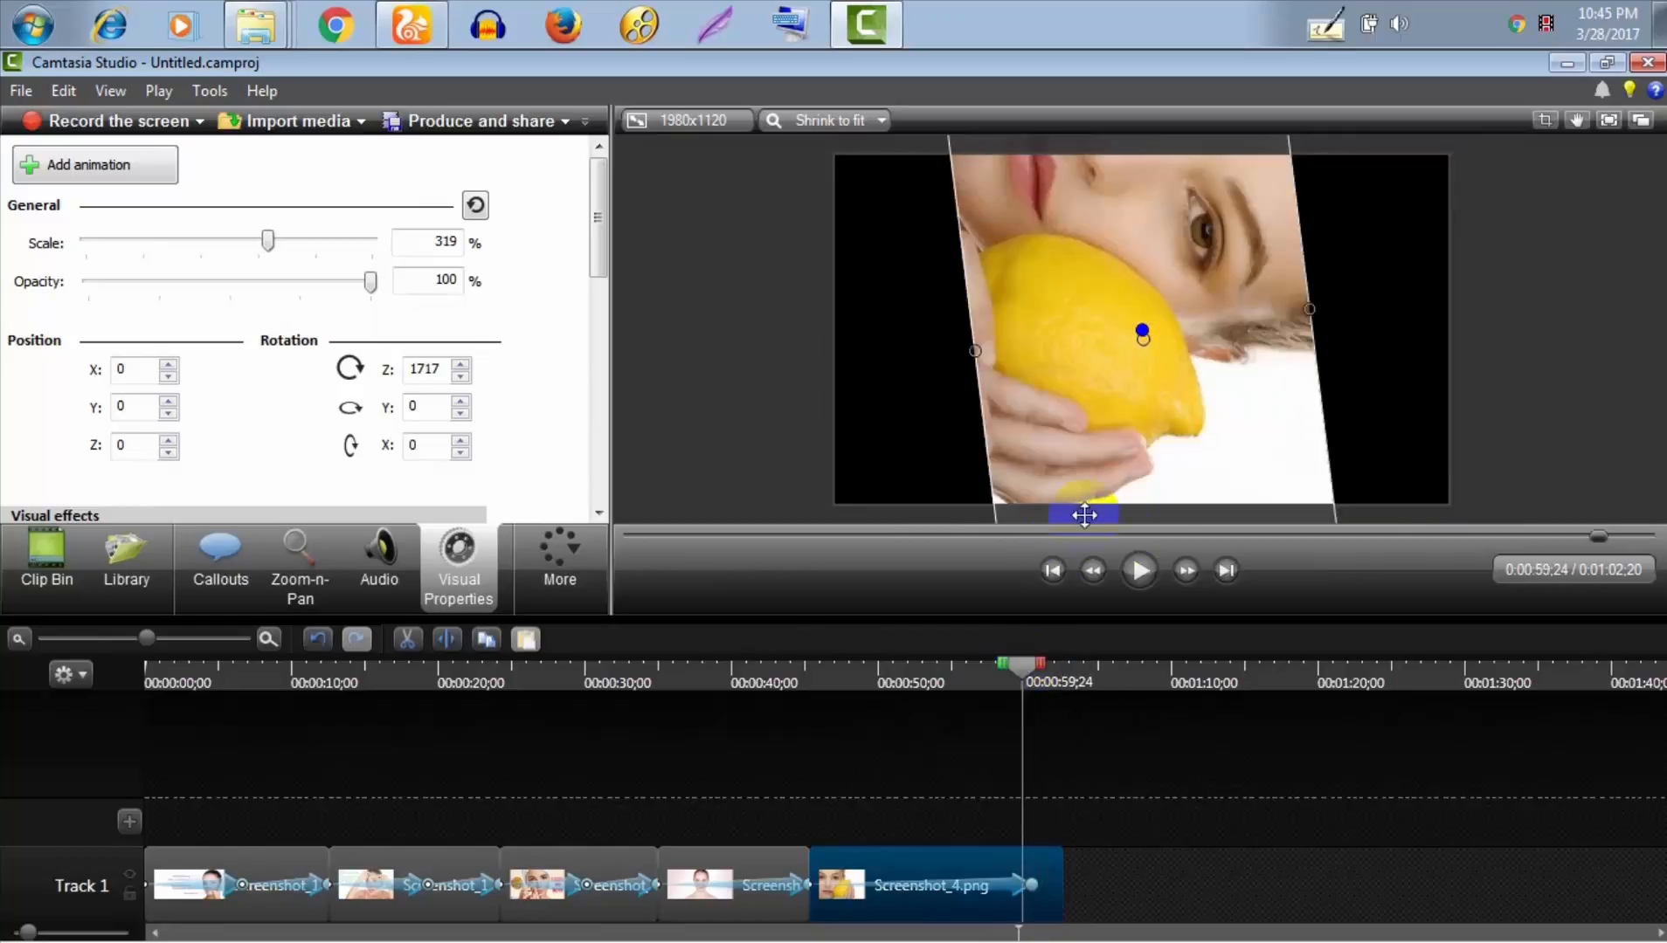
click(1122, 570)
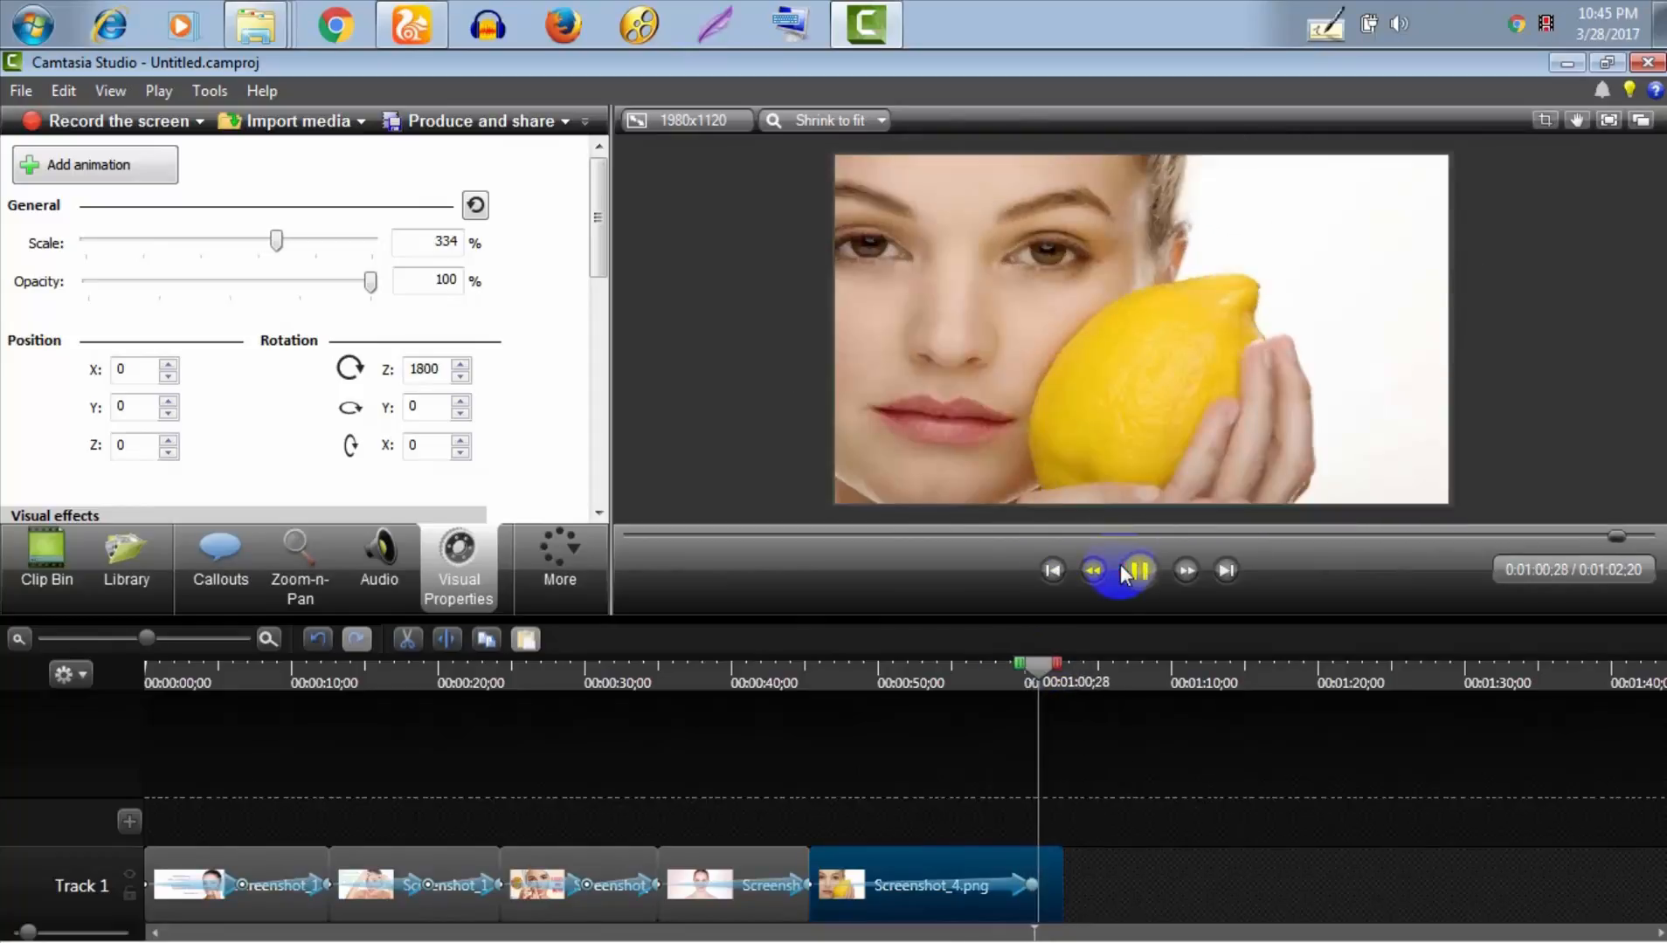
click(1145, 573)
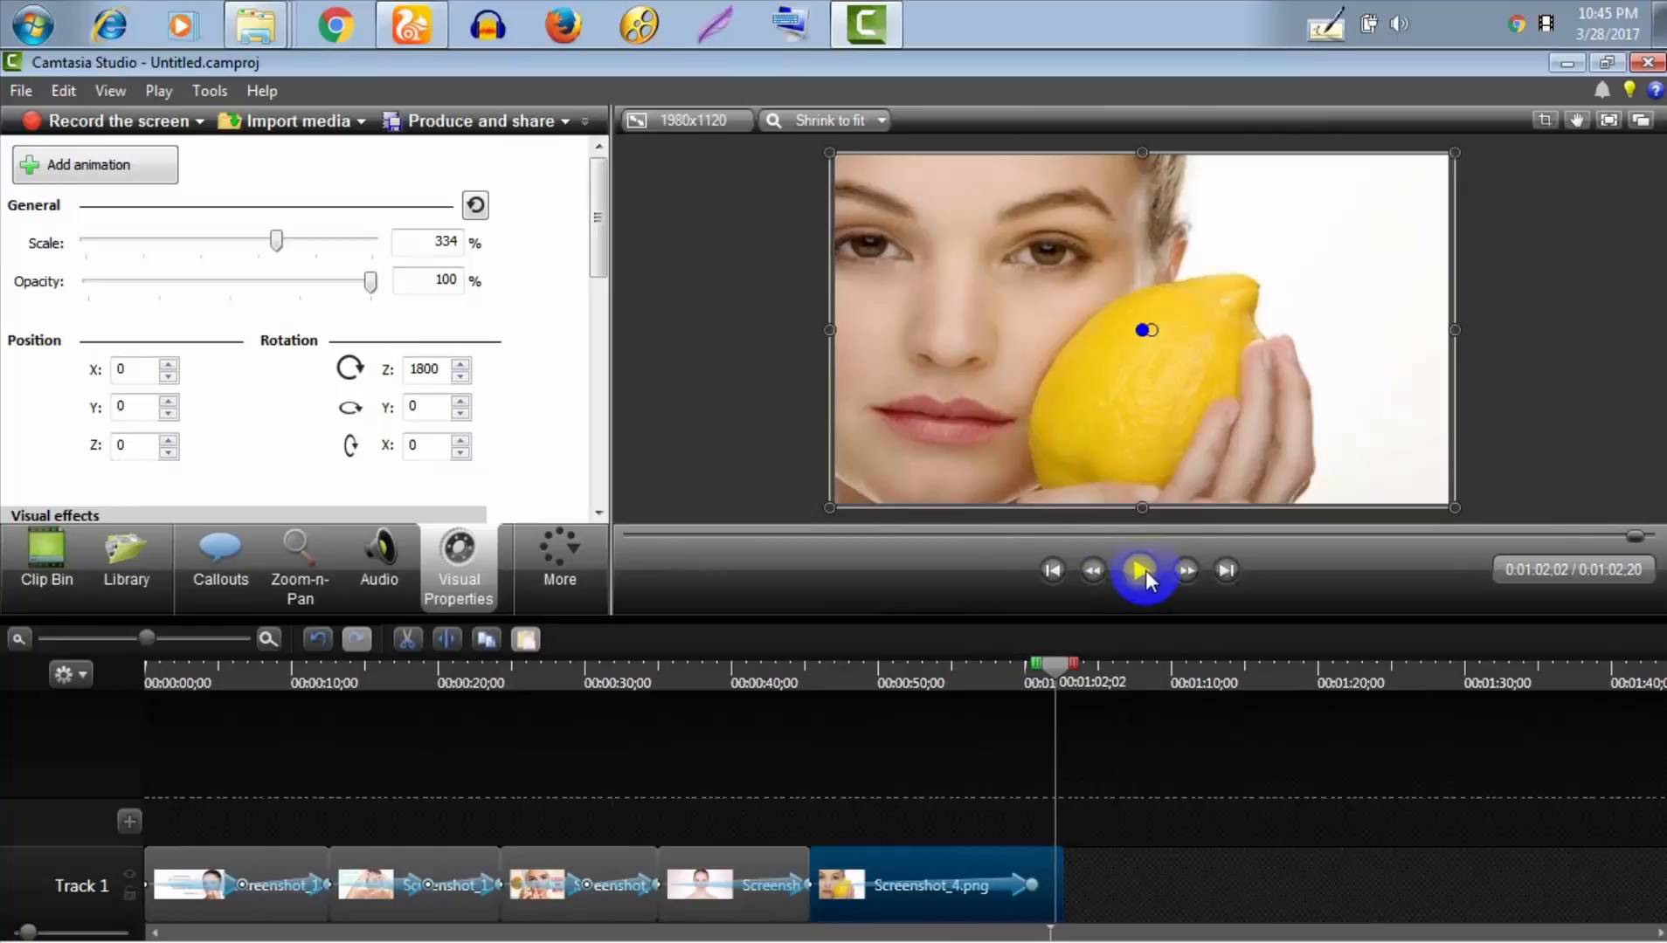
Move all the picture clips together from Track 1 onto a new Track 2 and play back the sequence's opening
click(41, 887)
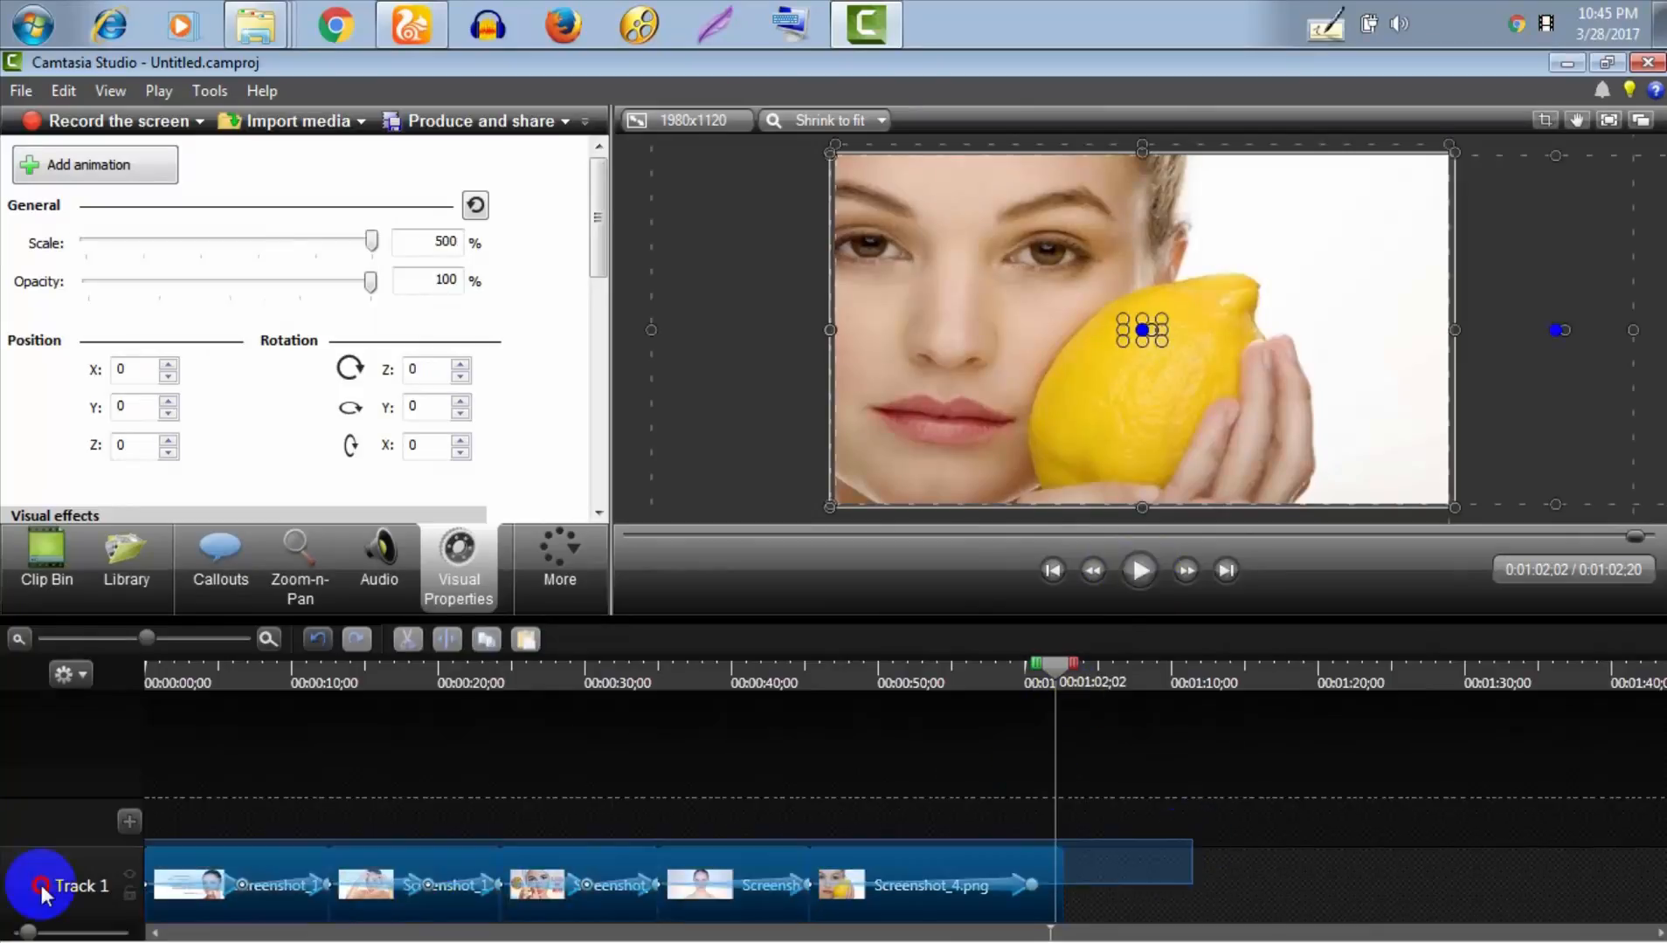
drag(217, 871, 213, 807)
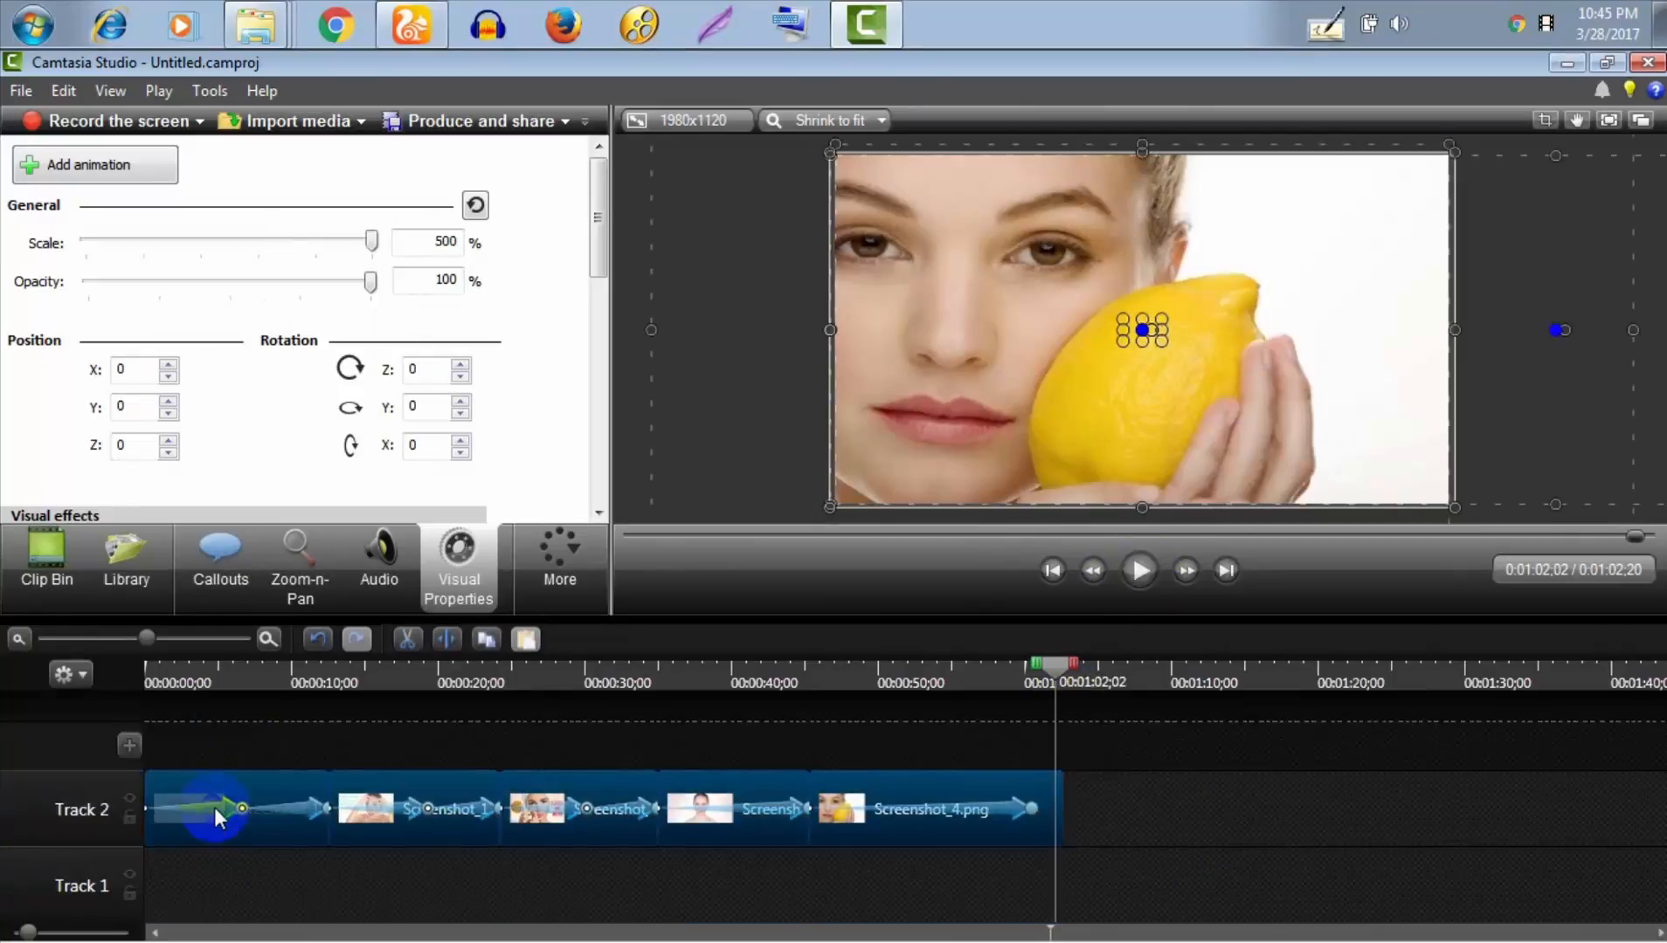
click(242, 674)
click(1132, 578)
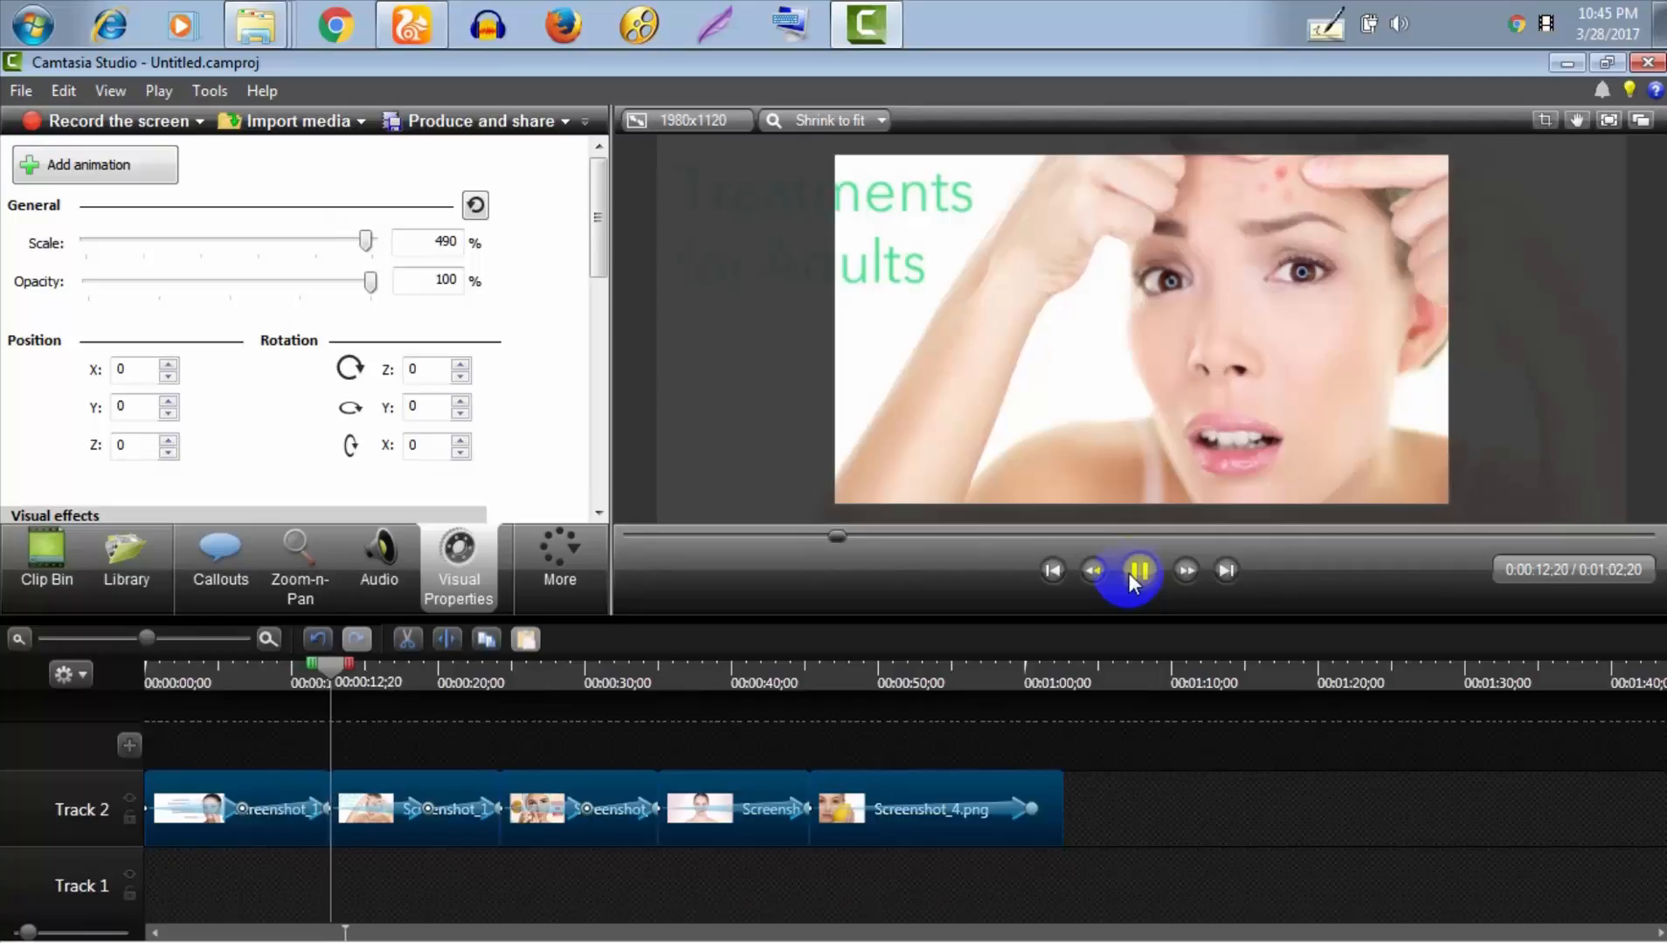
click(1136, 575)
Apply a Barn transition to the start of the first picture clip on Track 2 and preview it from the beginning
click(482, 568)
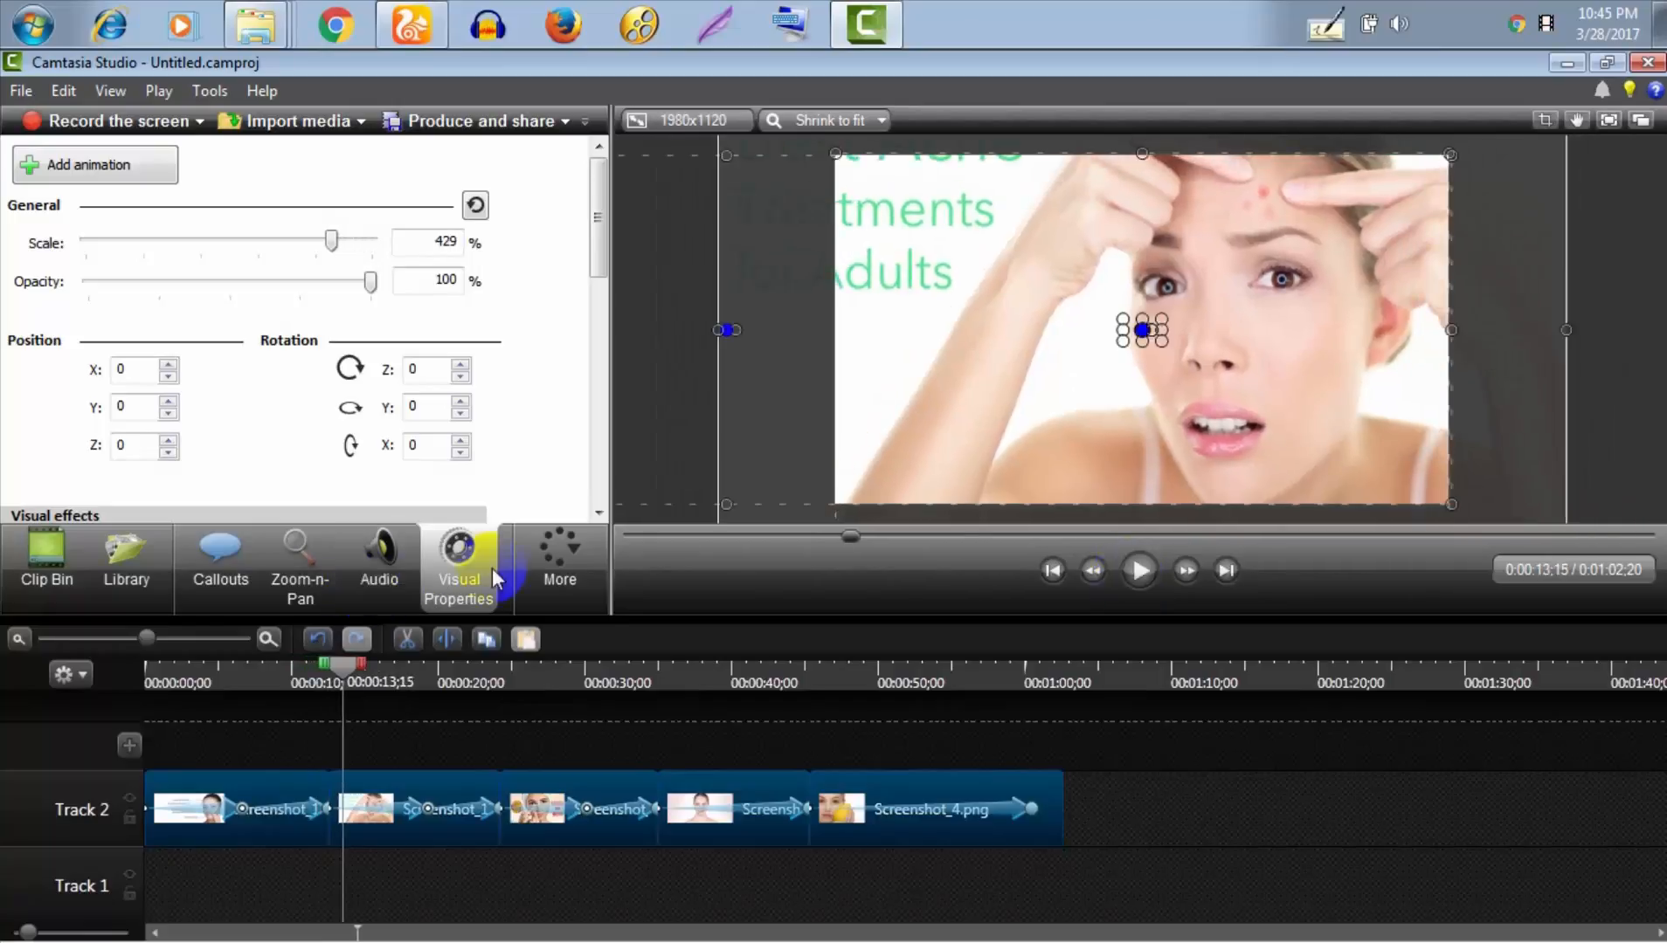
click(566, 552)
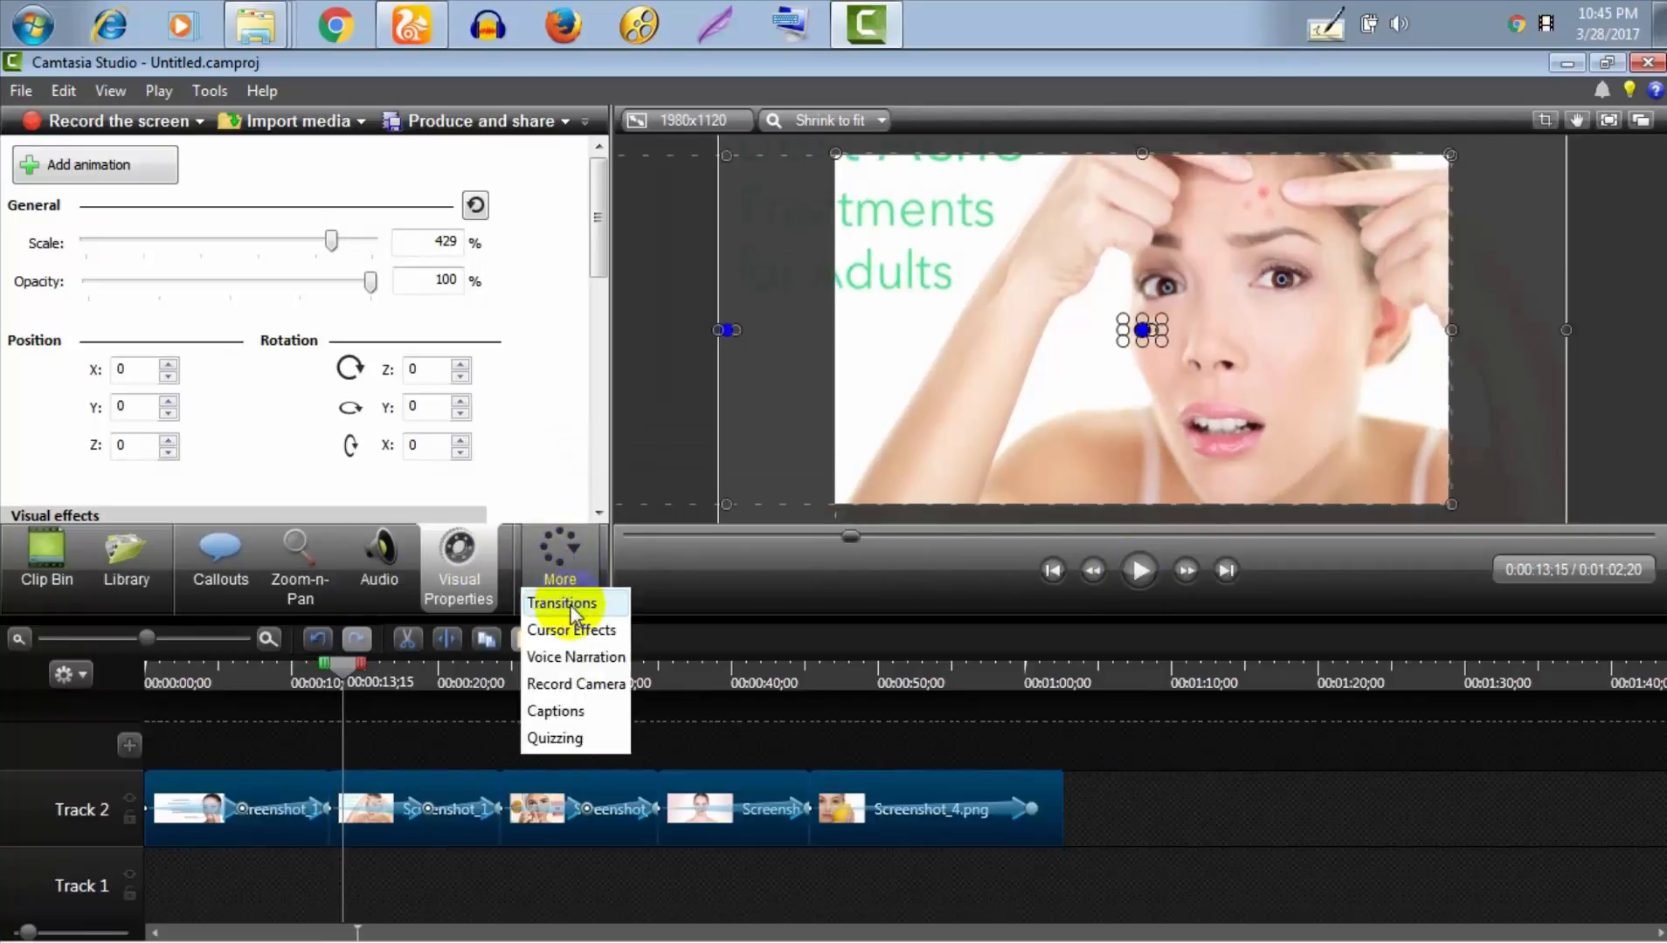
click(572, 611)
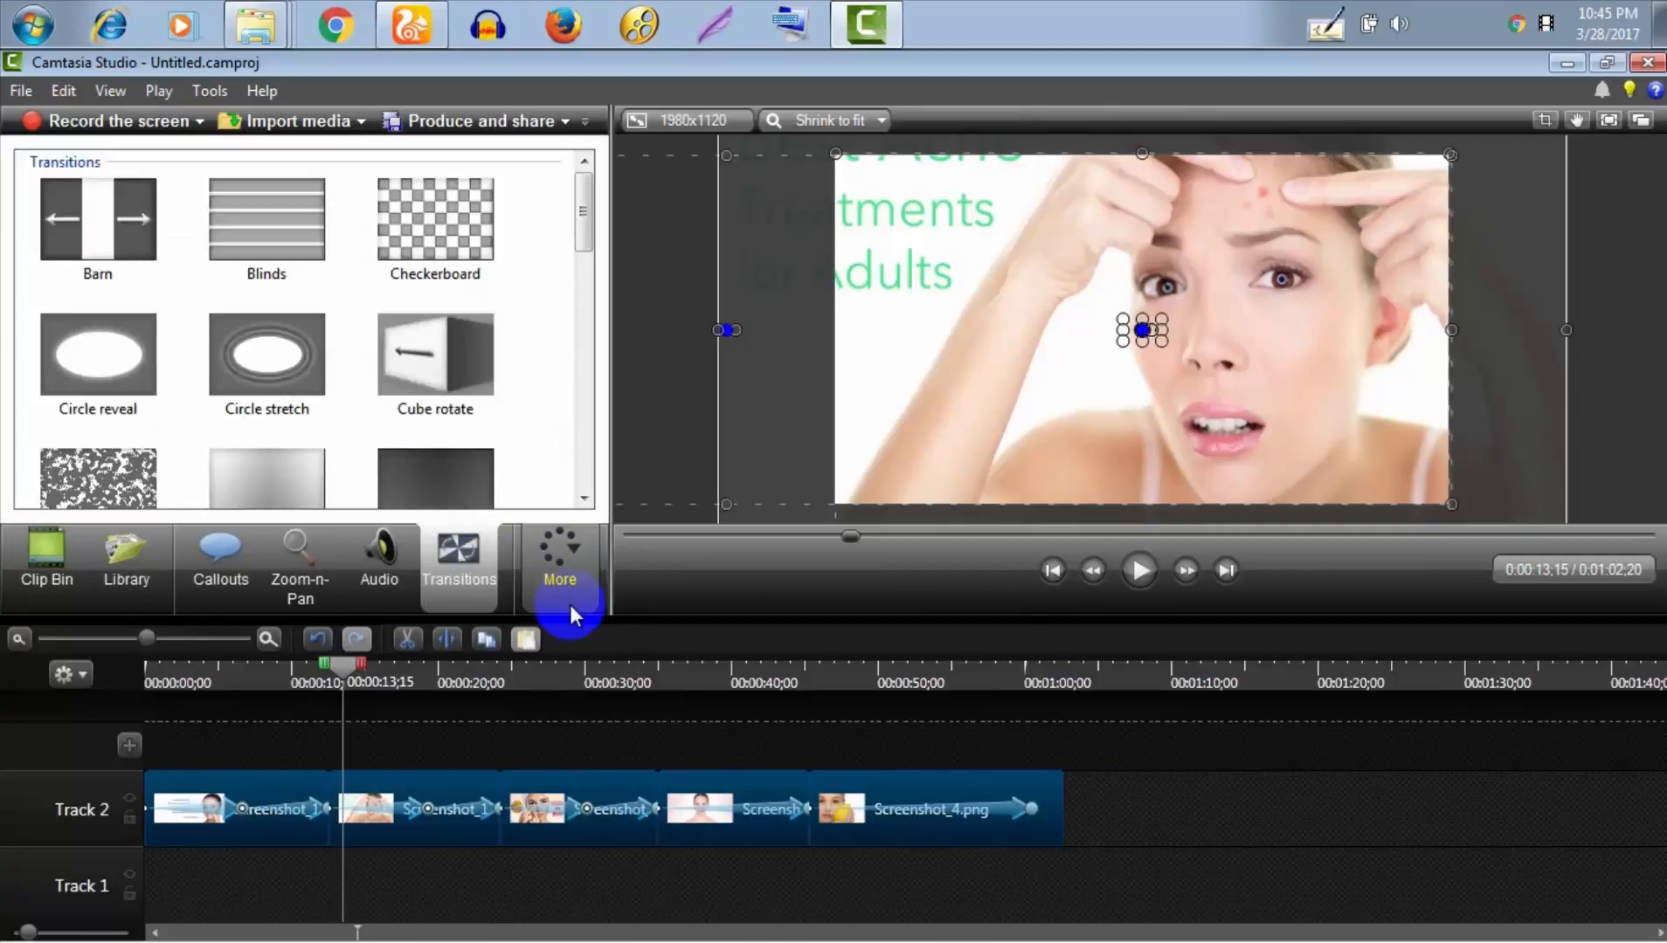
click(88, 237)
scroll(206, 409, down, 5)
scroll(222, 441, up, 5)
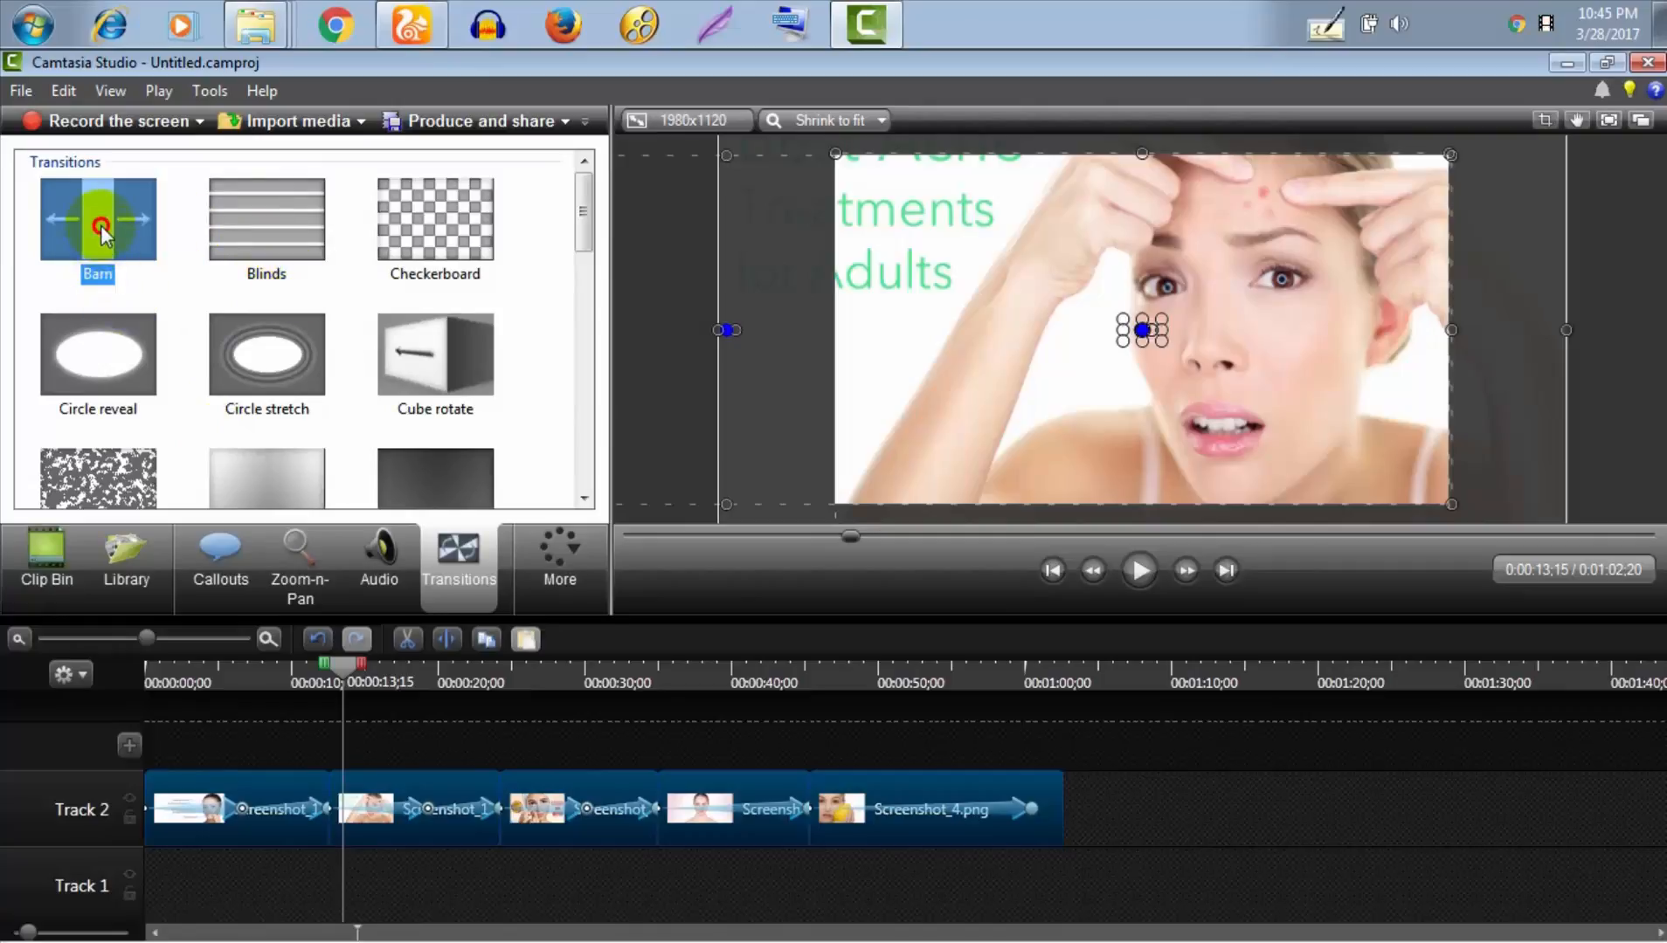
drag(105, 238, 177, 814)
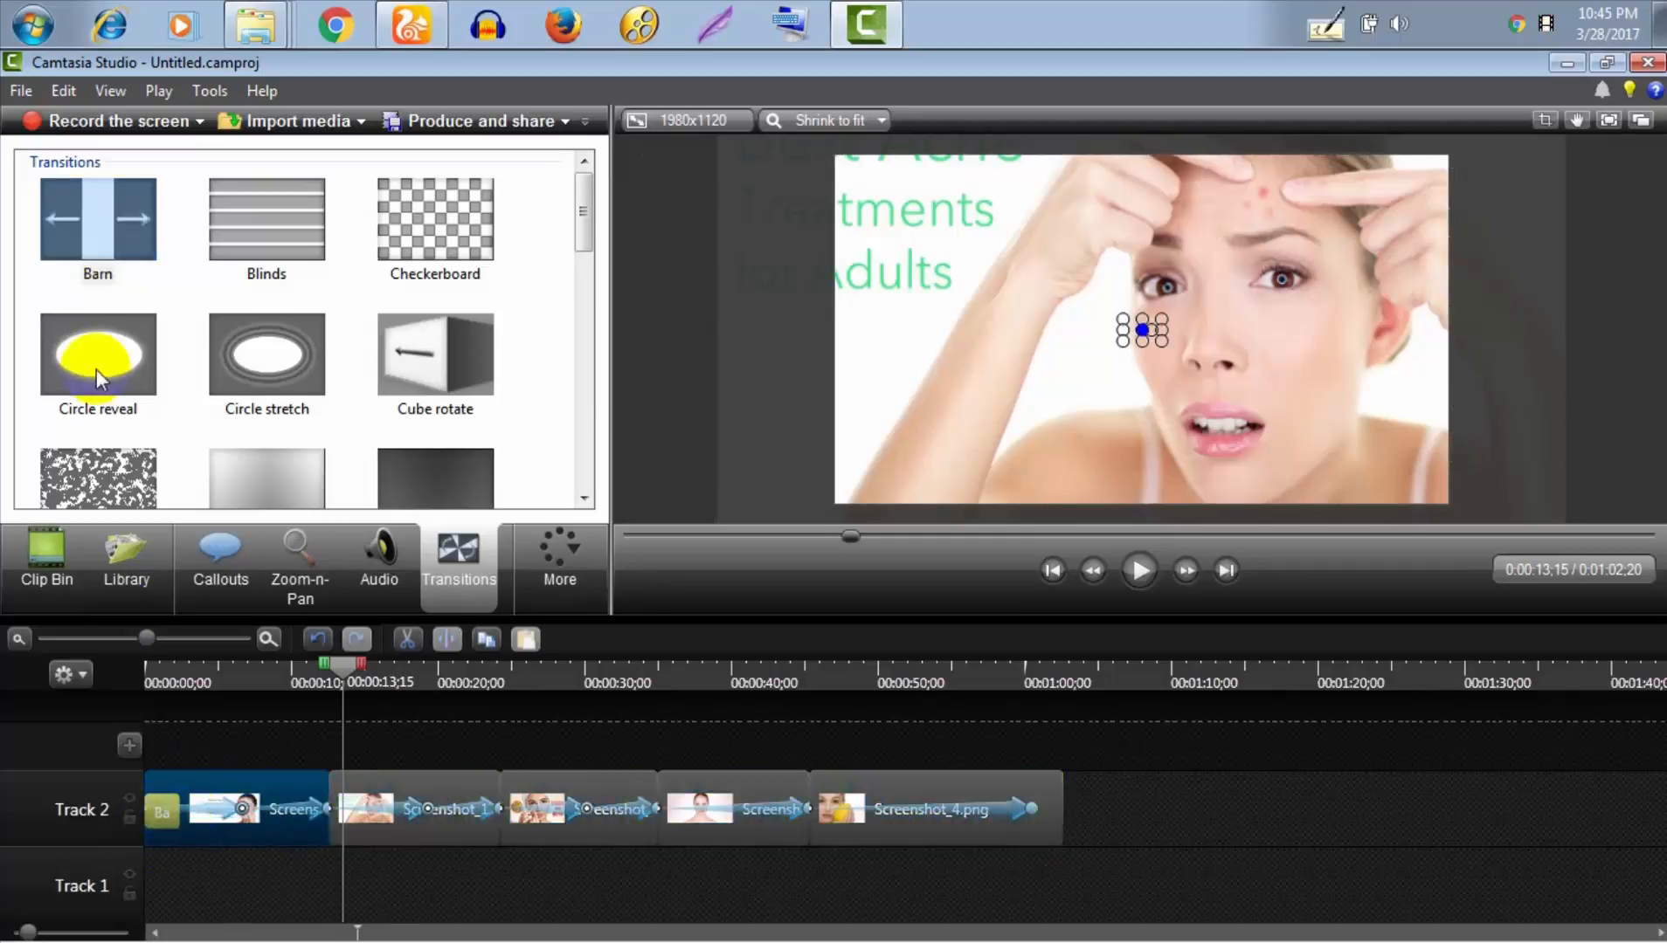
drag(180, 683, 91, 668)
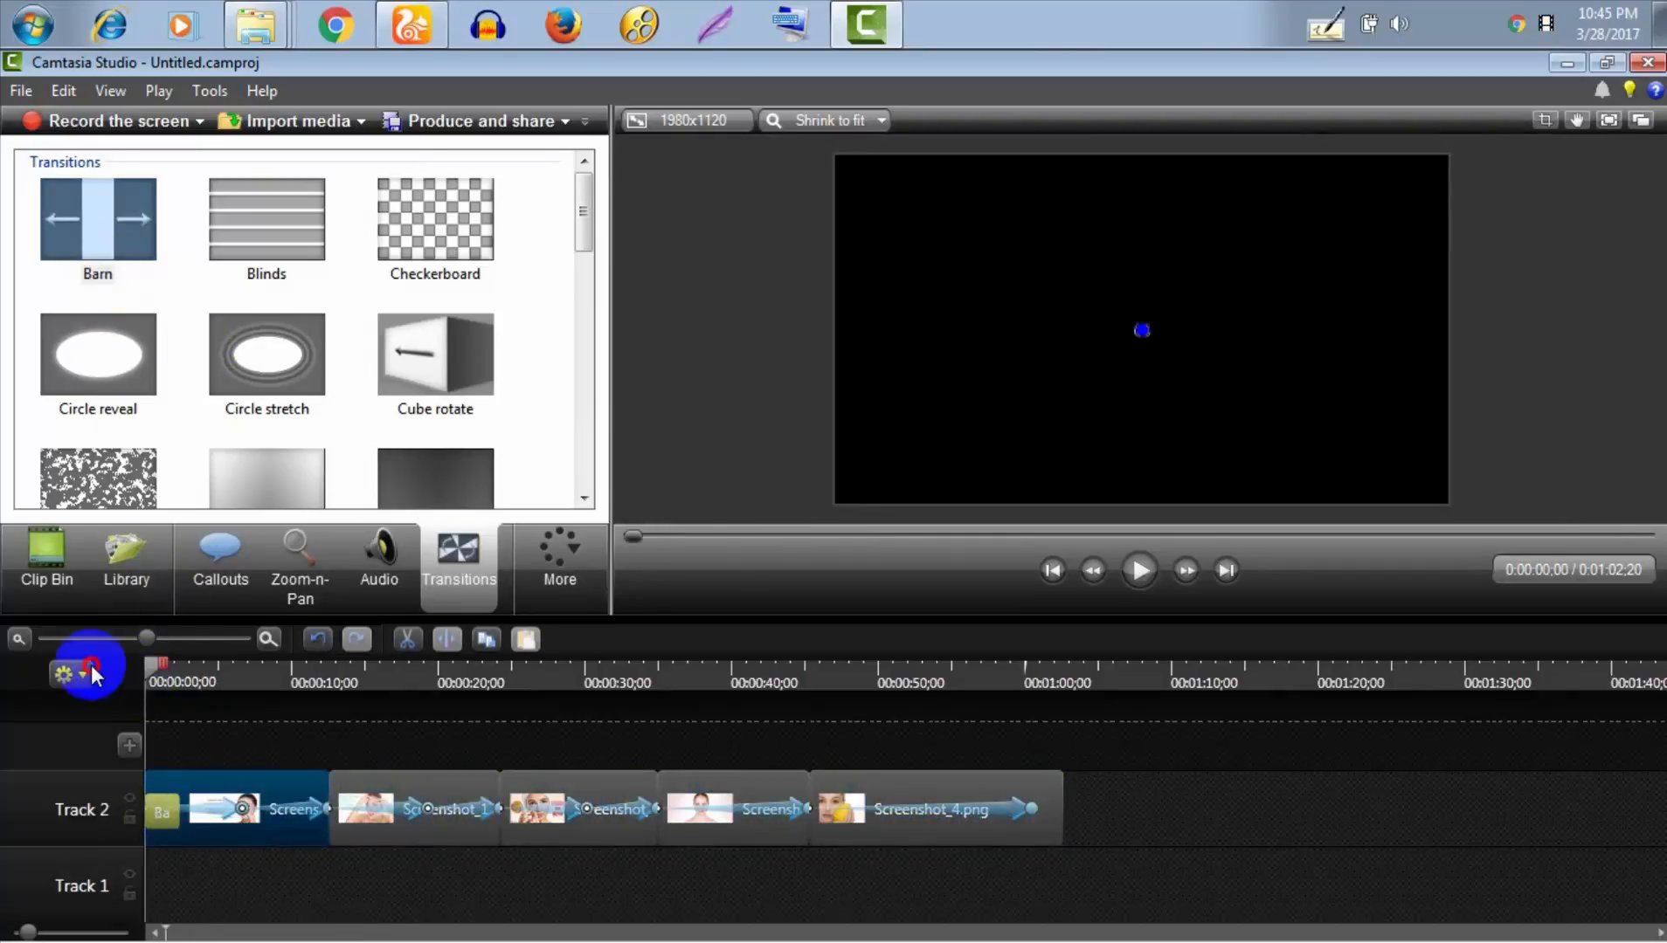
click(1053, 569)
click(1146, 568)
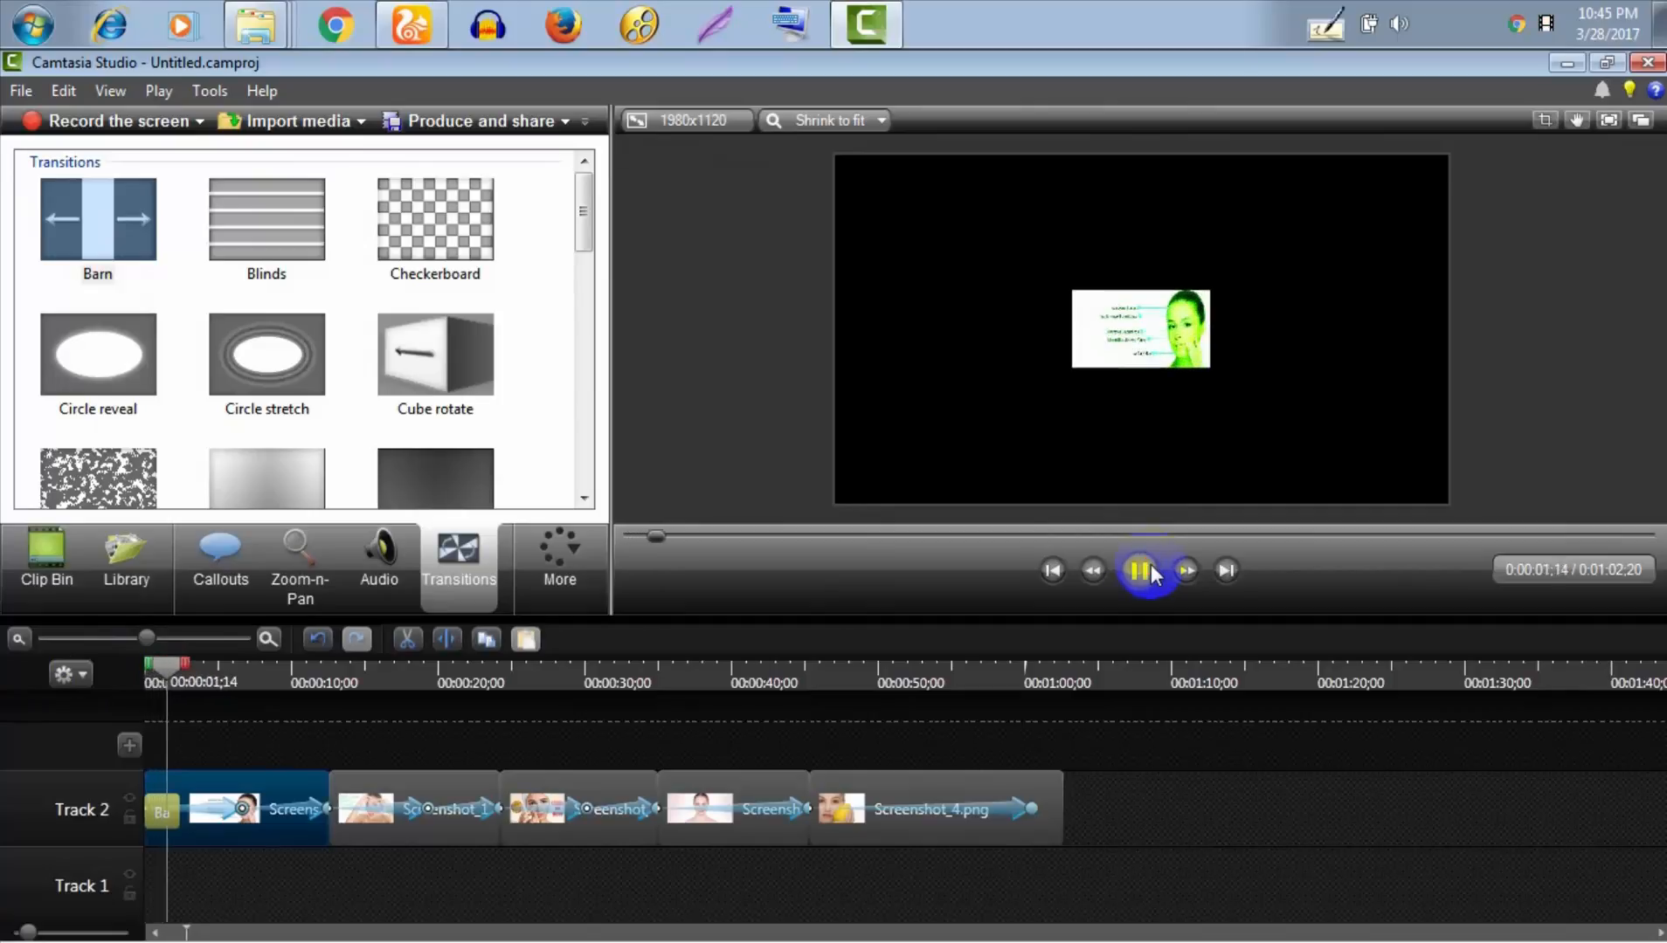
click(1129, 573)
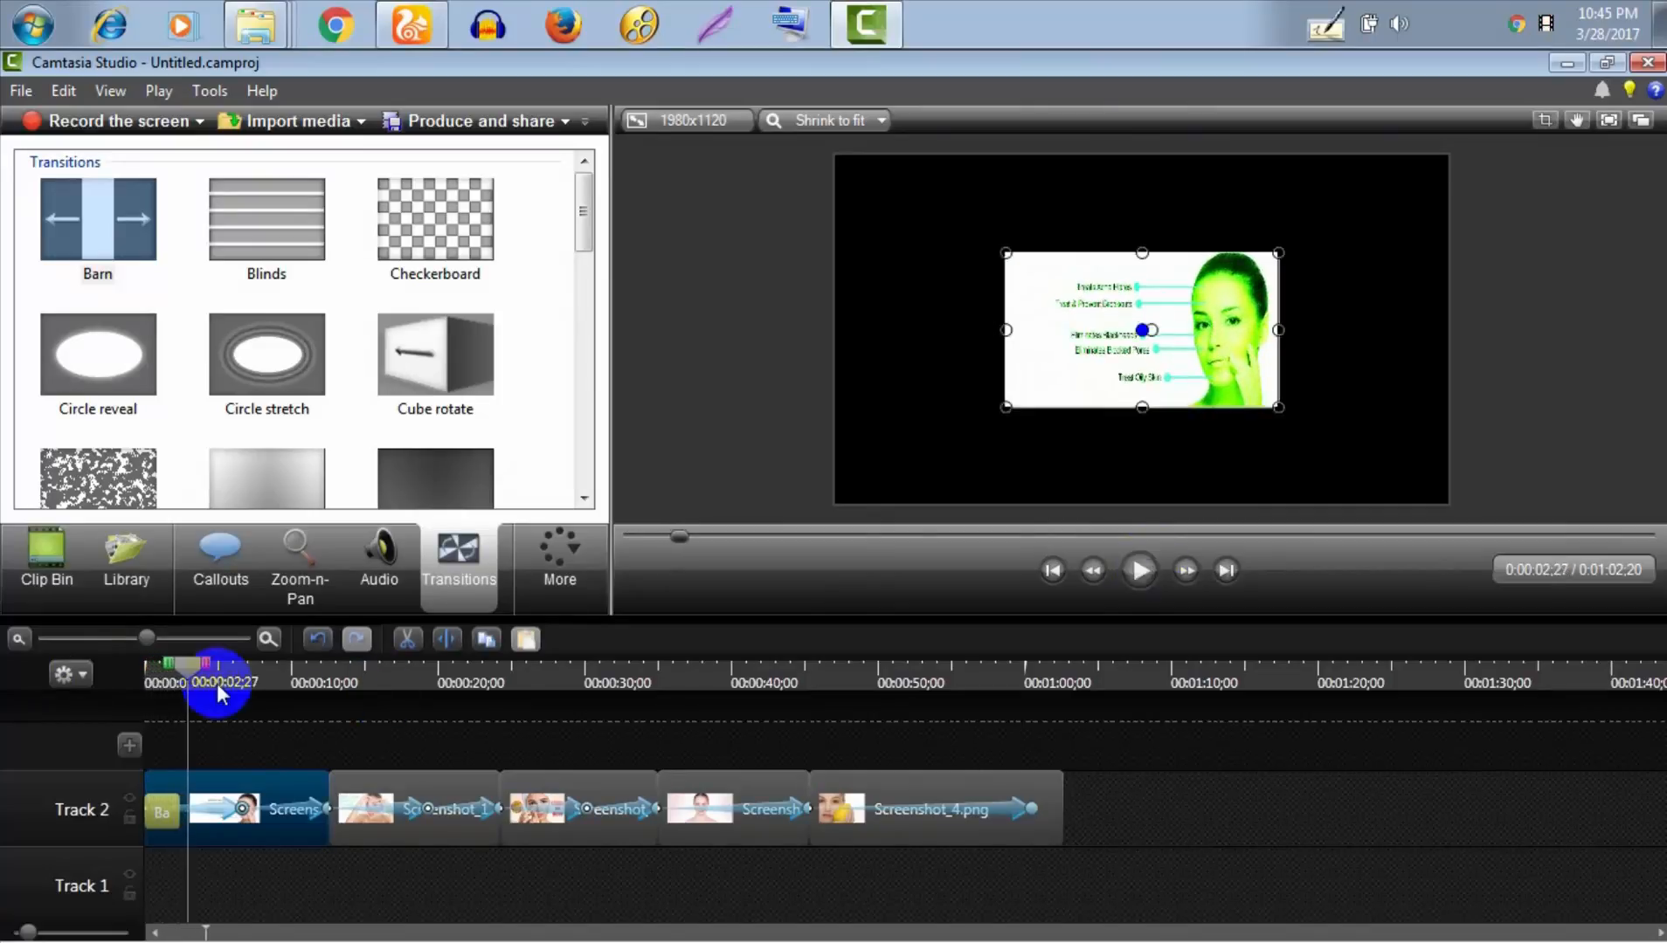
Add a Barn transition between the first and second picture clips and play back that change
drag(106, 223, 330, 798)
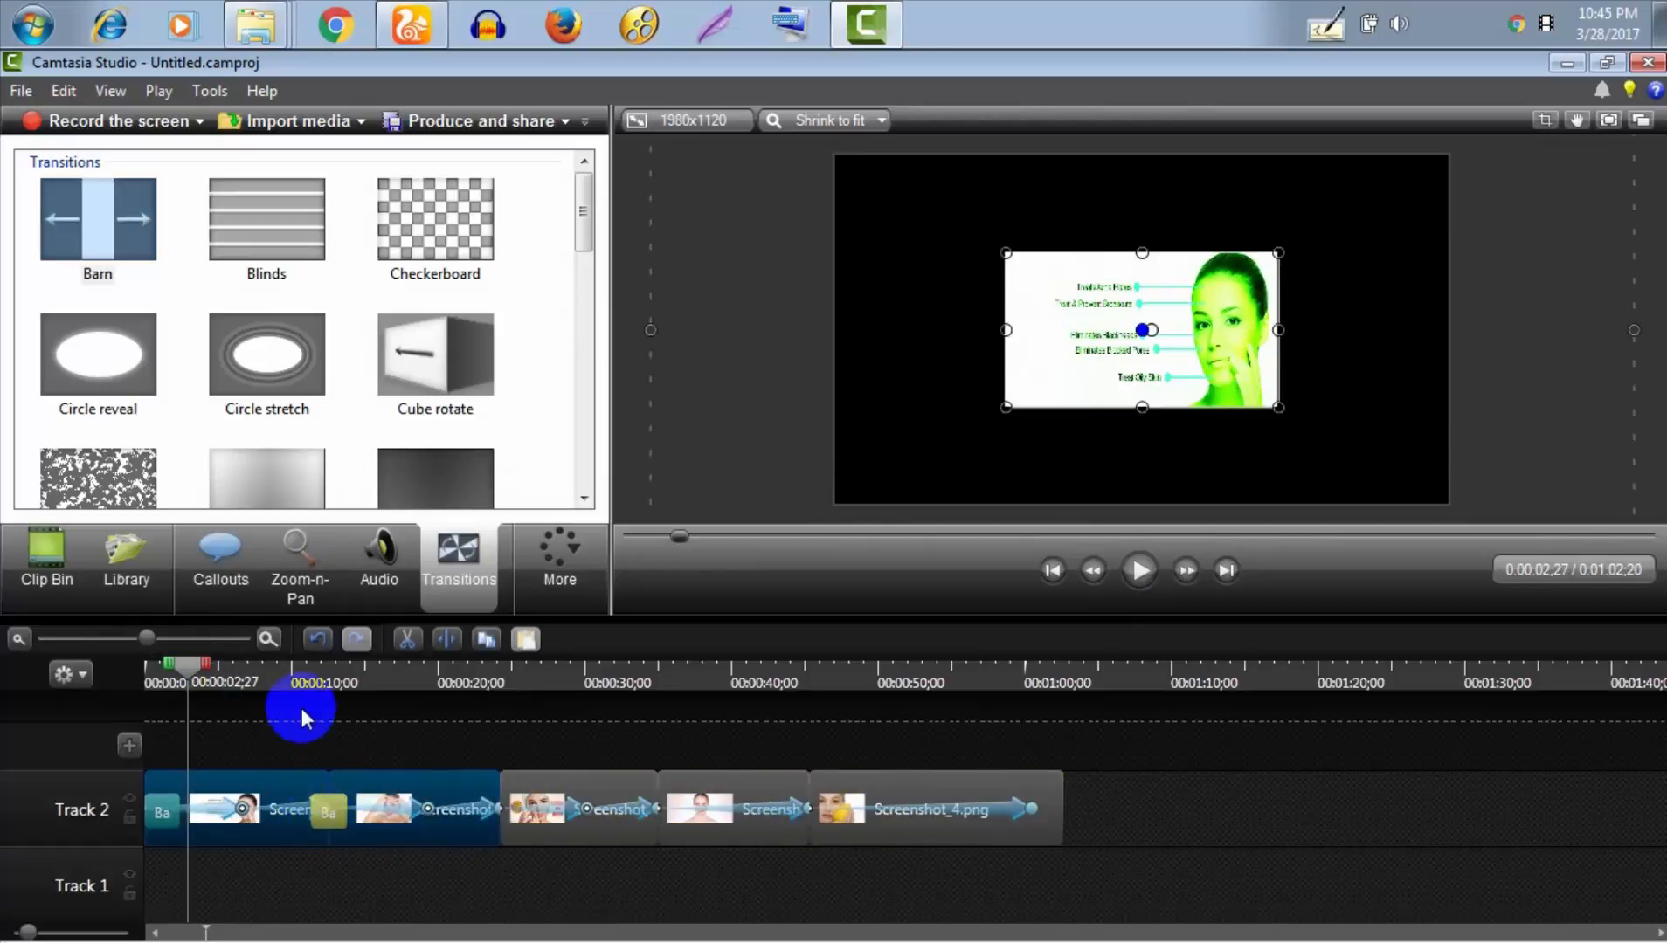
click(295, 679)
click(1140, 571)
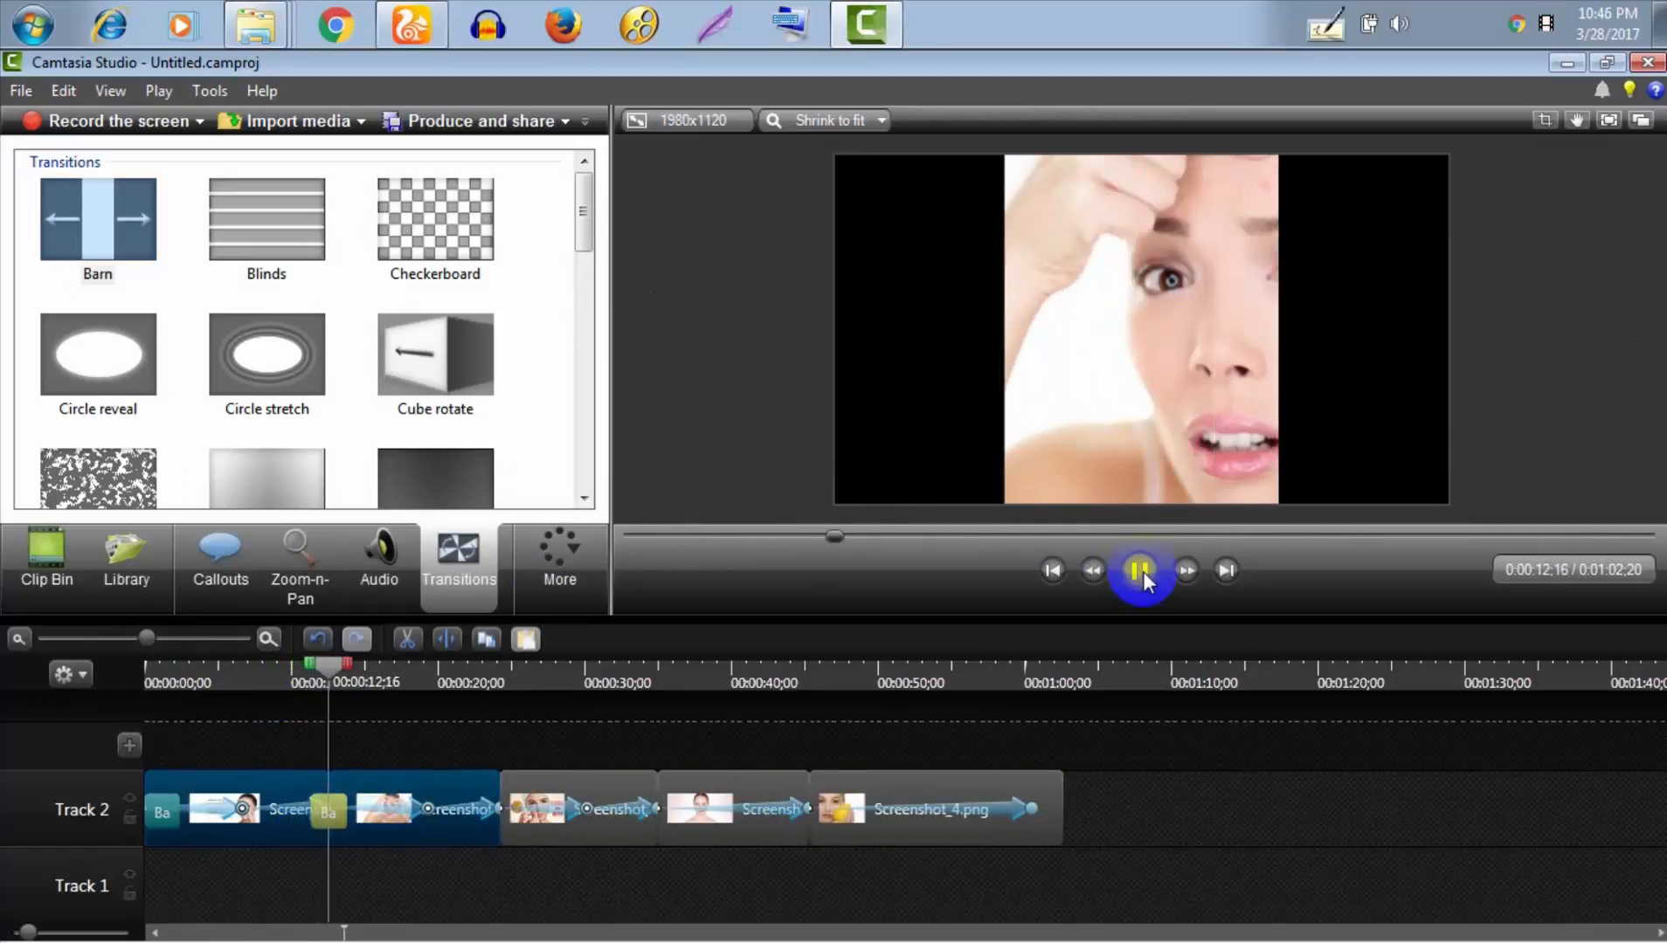
click(1141, 571)
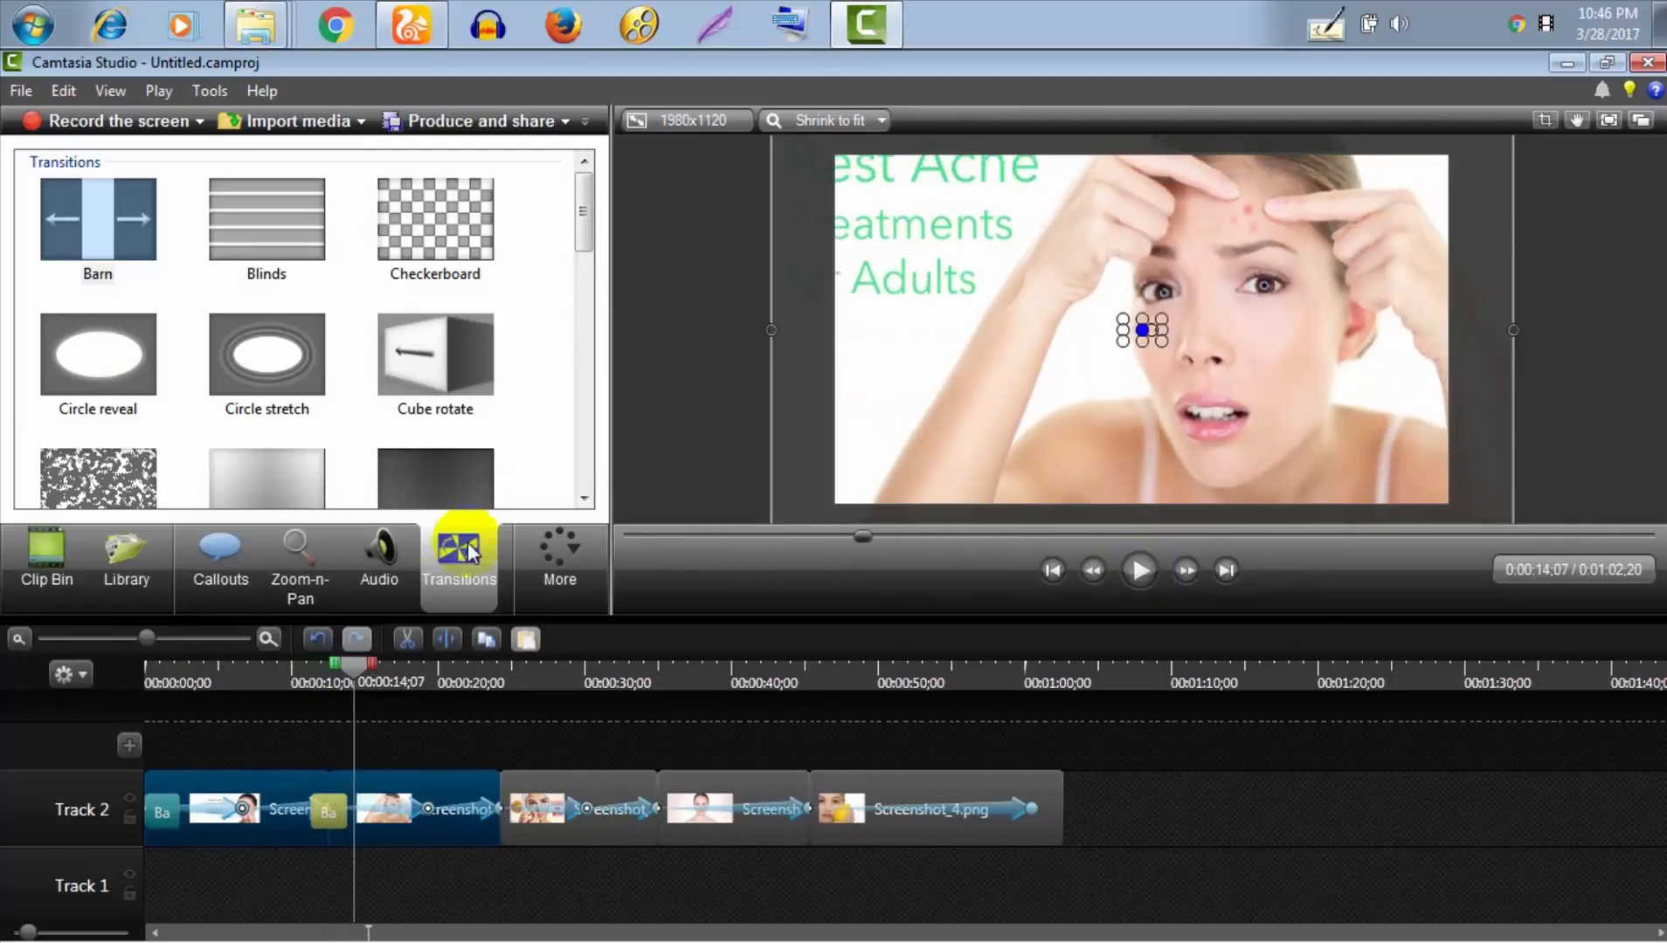
Add a Fade transition between the second and third picture clips and play back that part of the video
drag(262, 480, 486, 765)
click(448, 678)
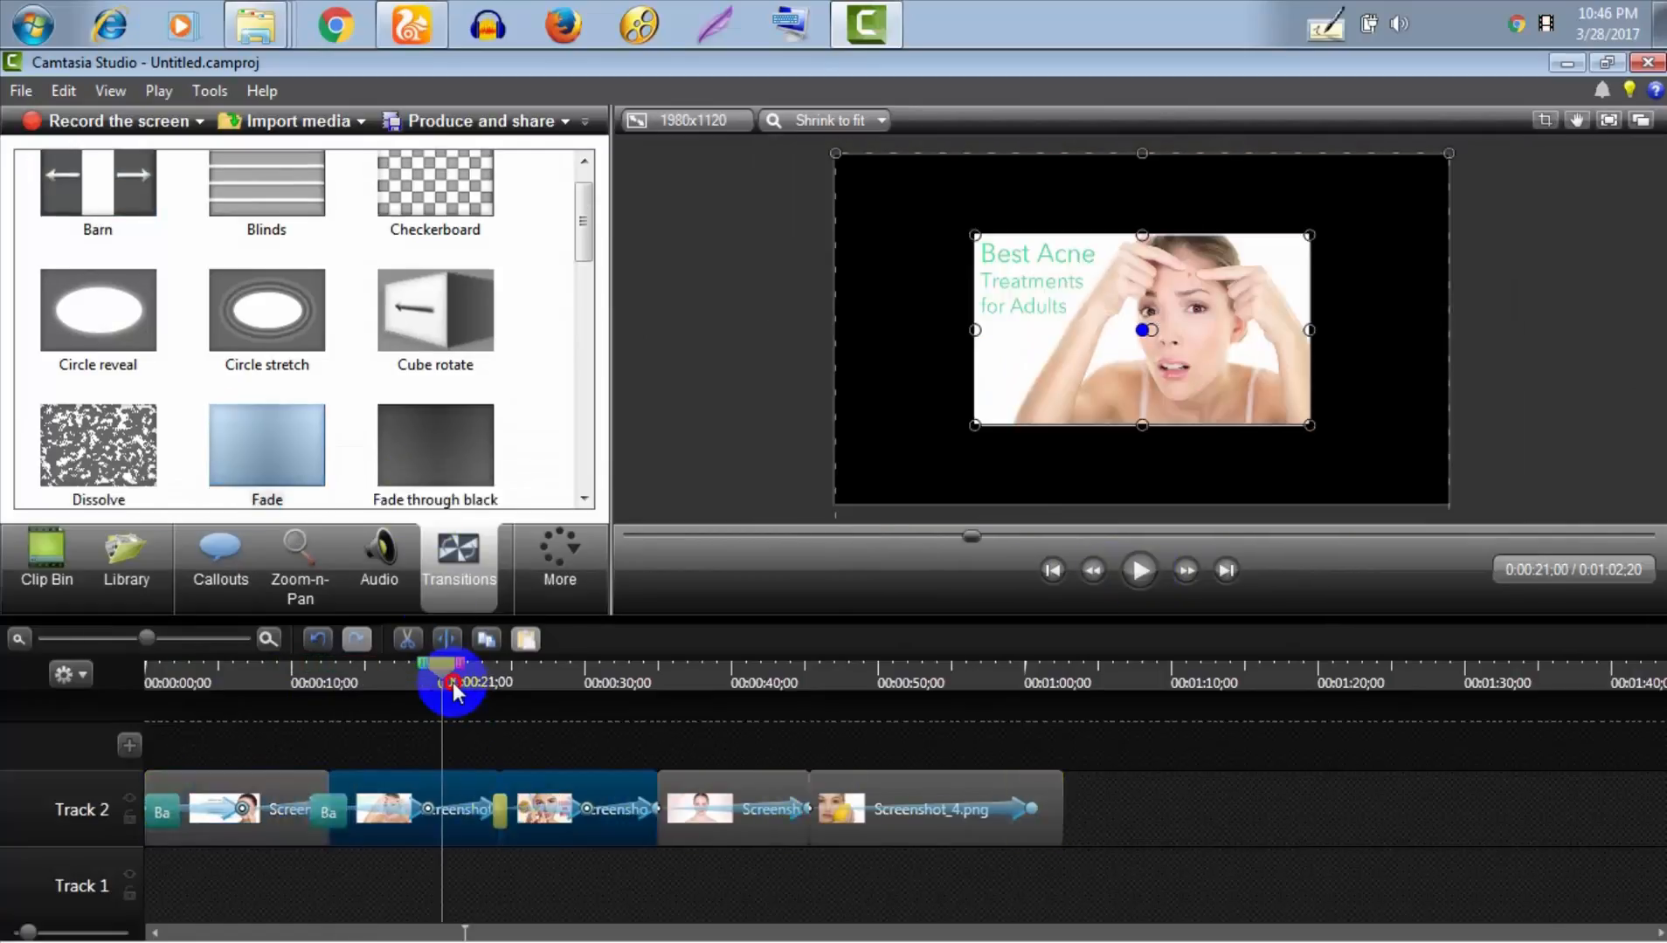
click(1137, 571)
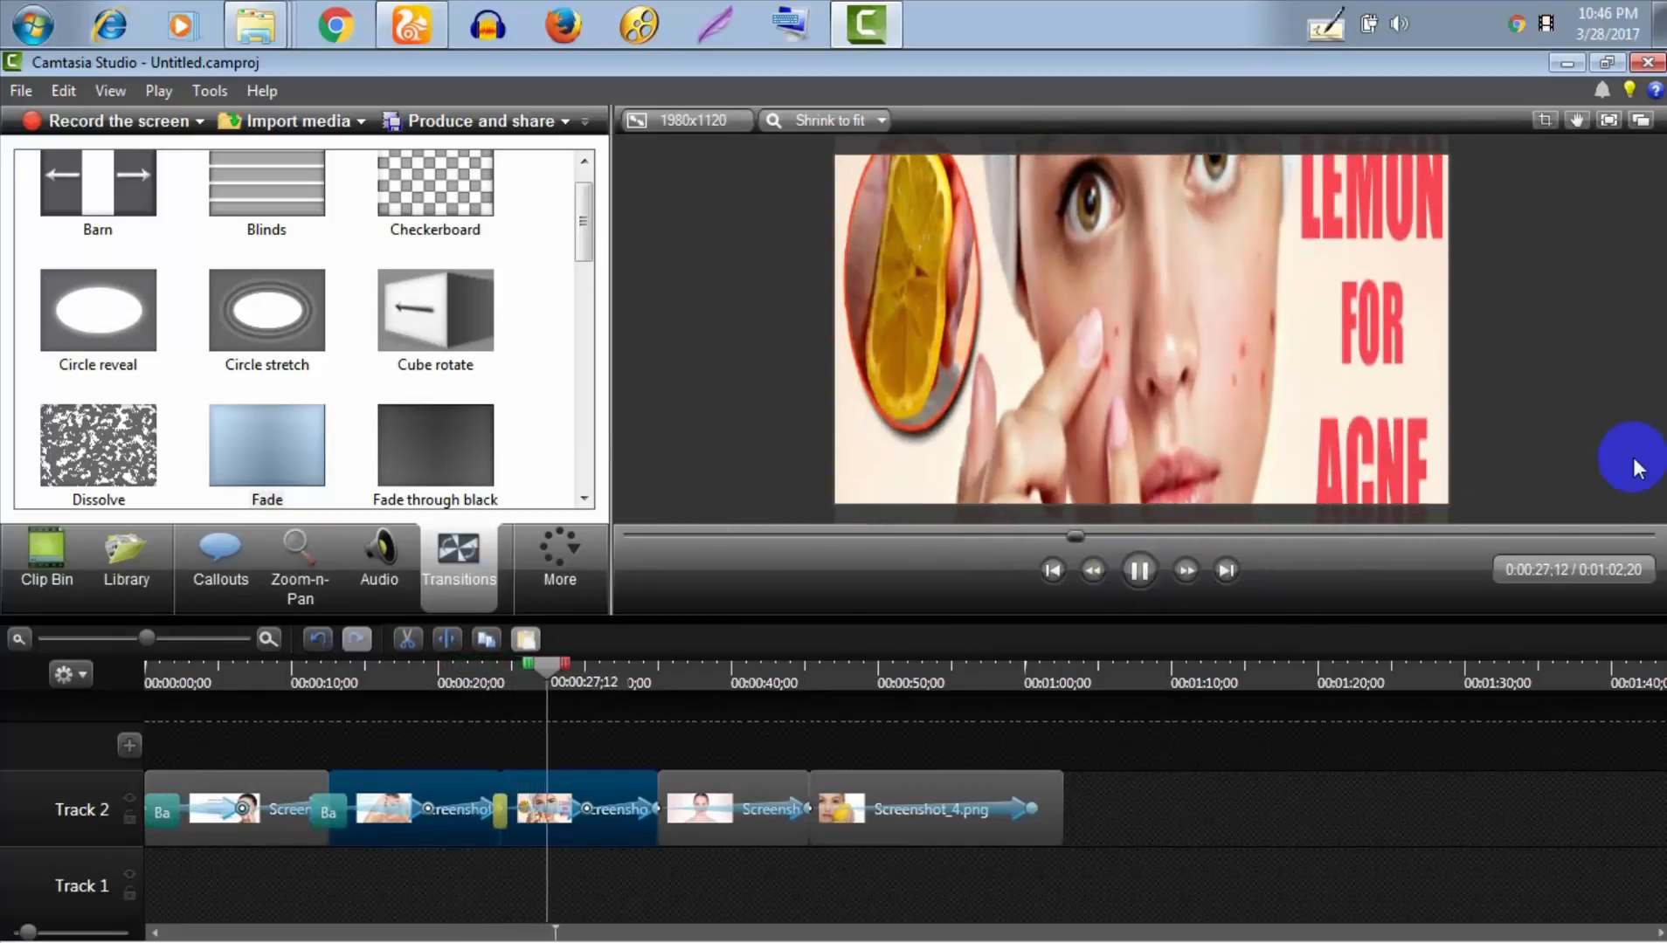
drag(585, 220, 579, 397)
click(1142, 571)
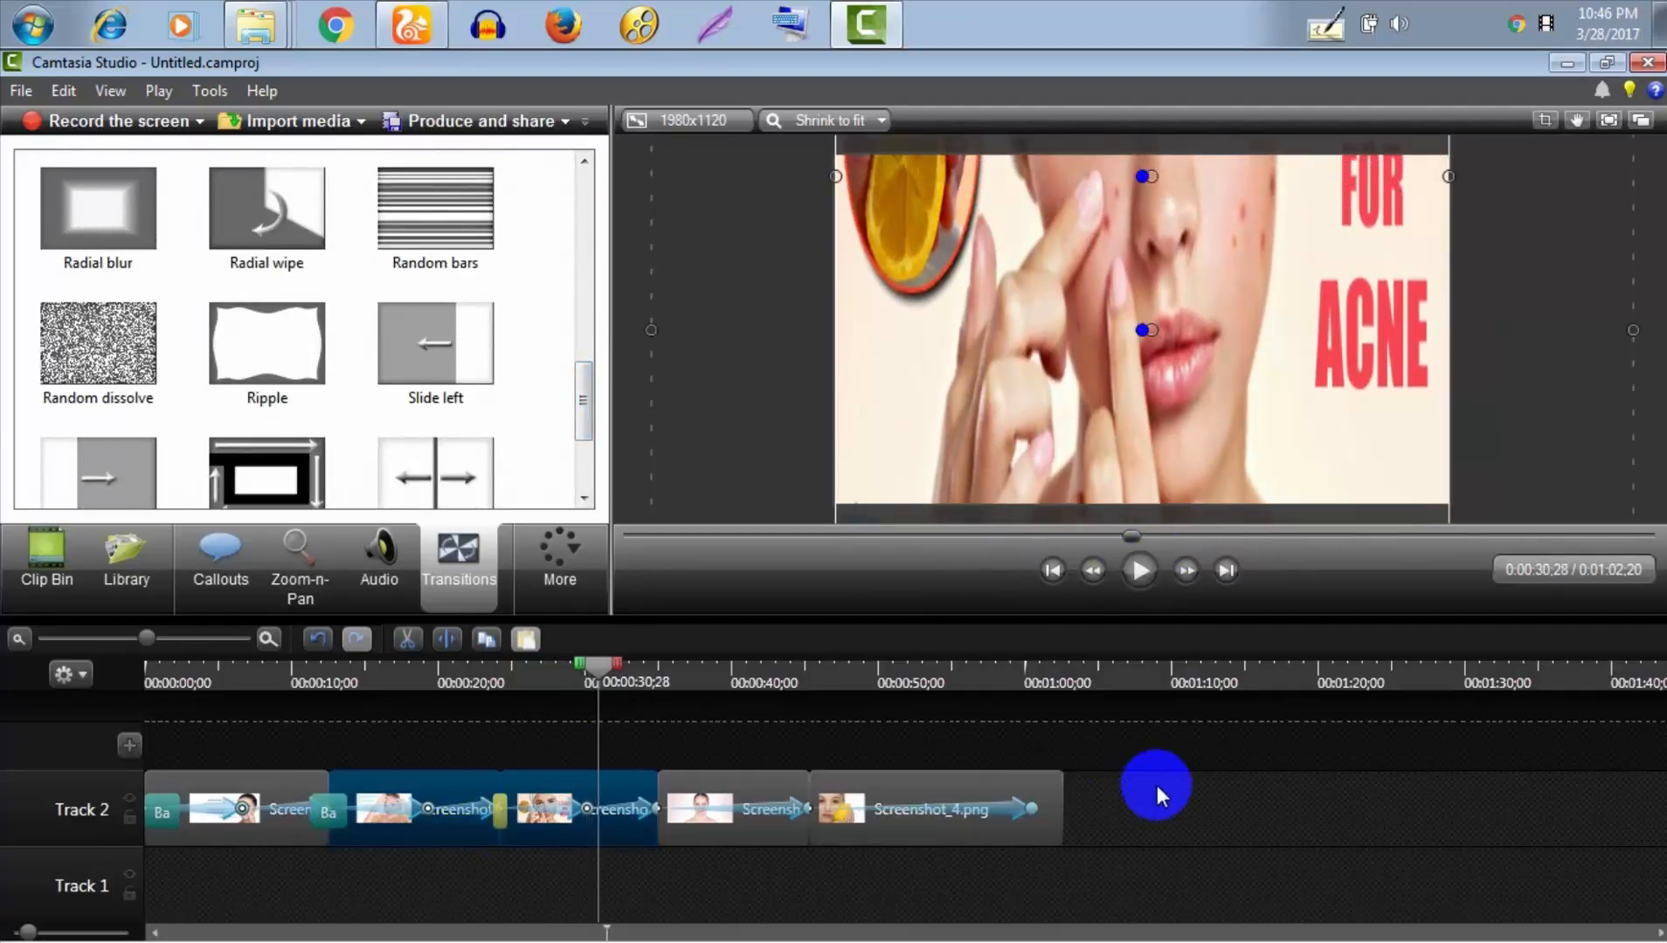
drag(1157, 786, 175, 789)
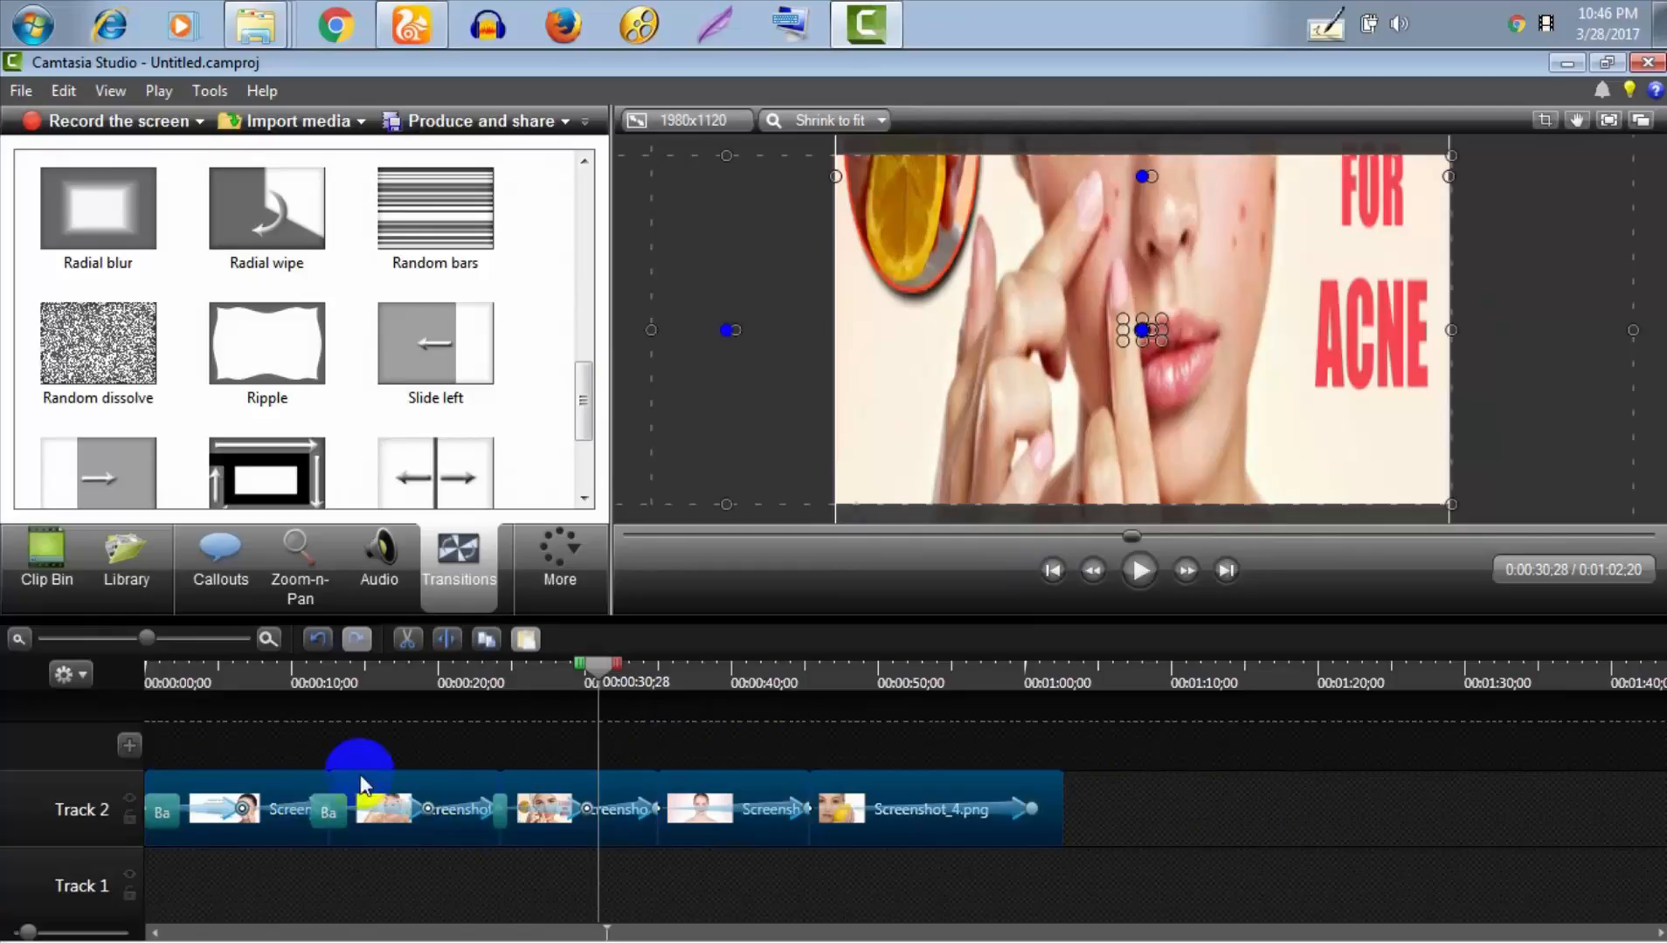
drag(276, 786, 282, 779)
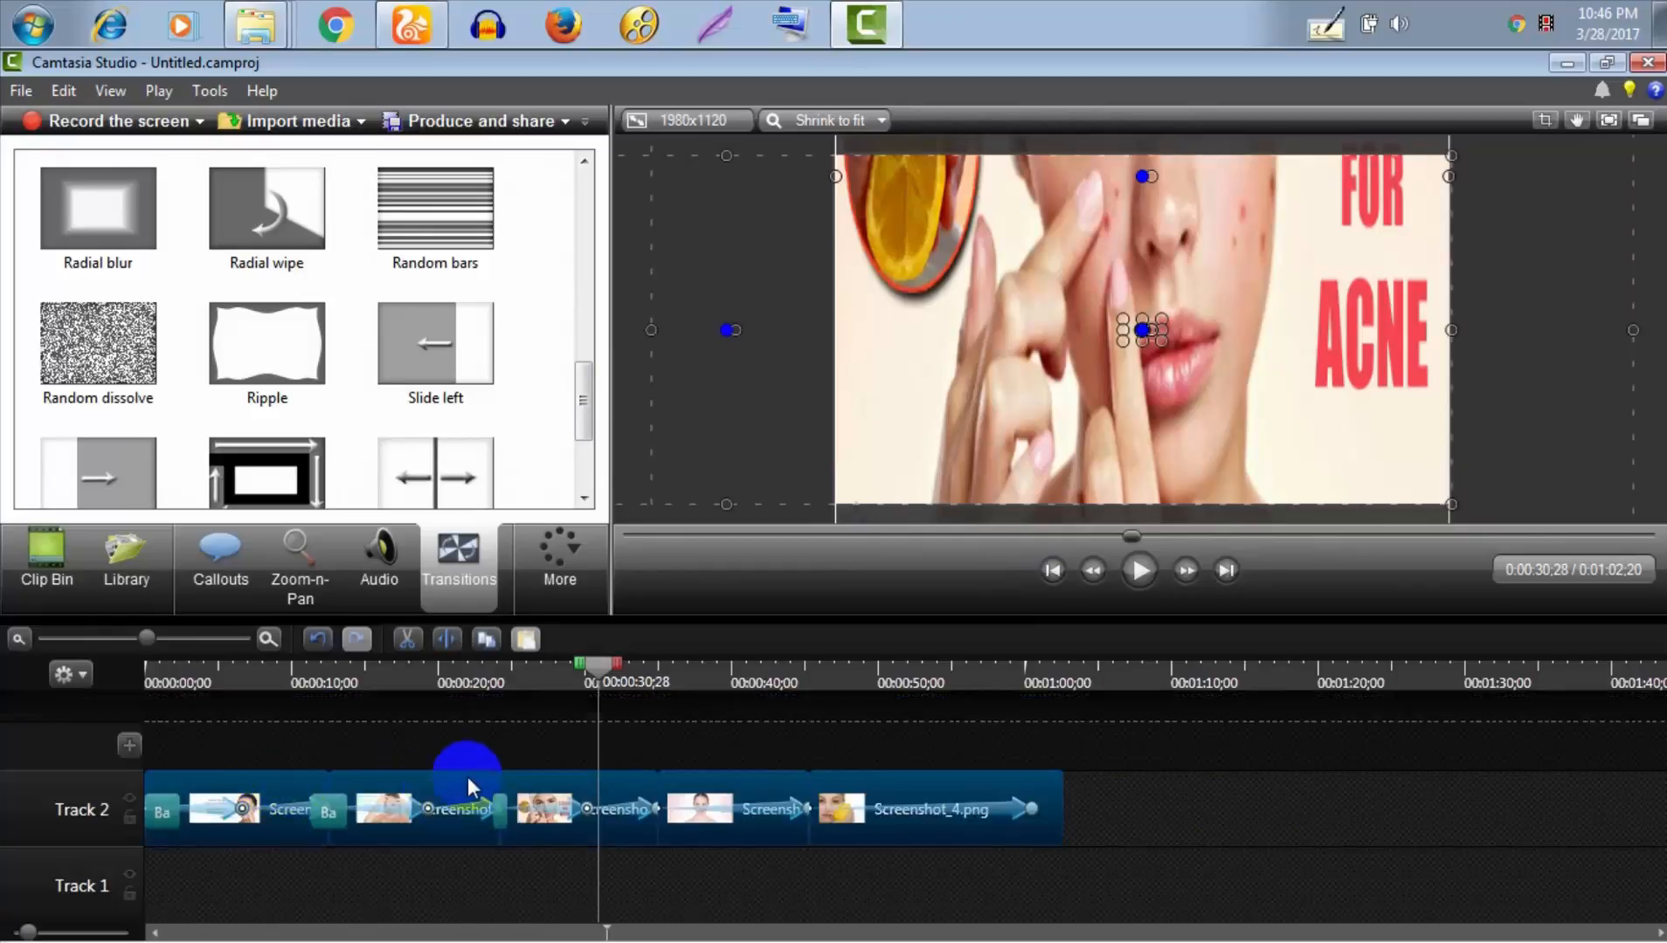
click(1189, 792)
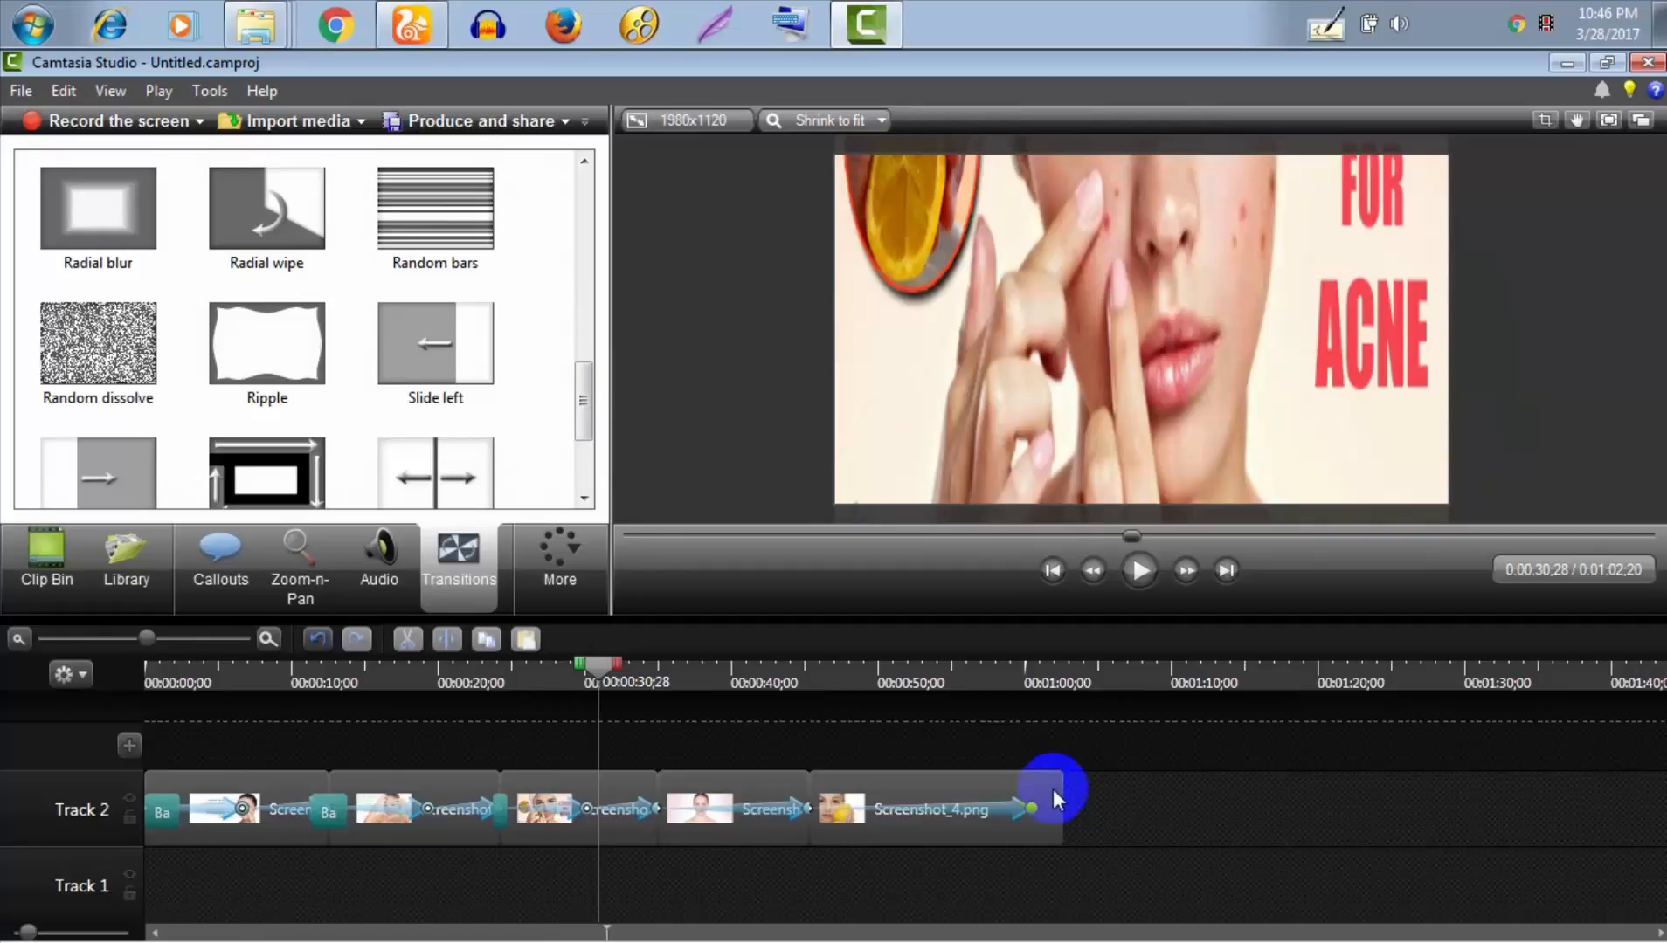
drag(1057, 801, 208, 817)
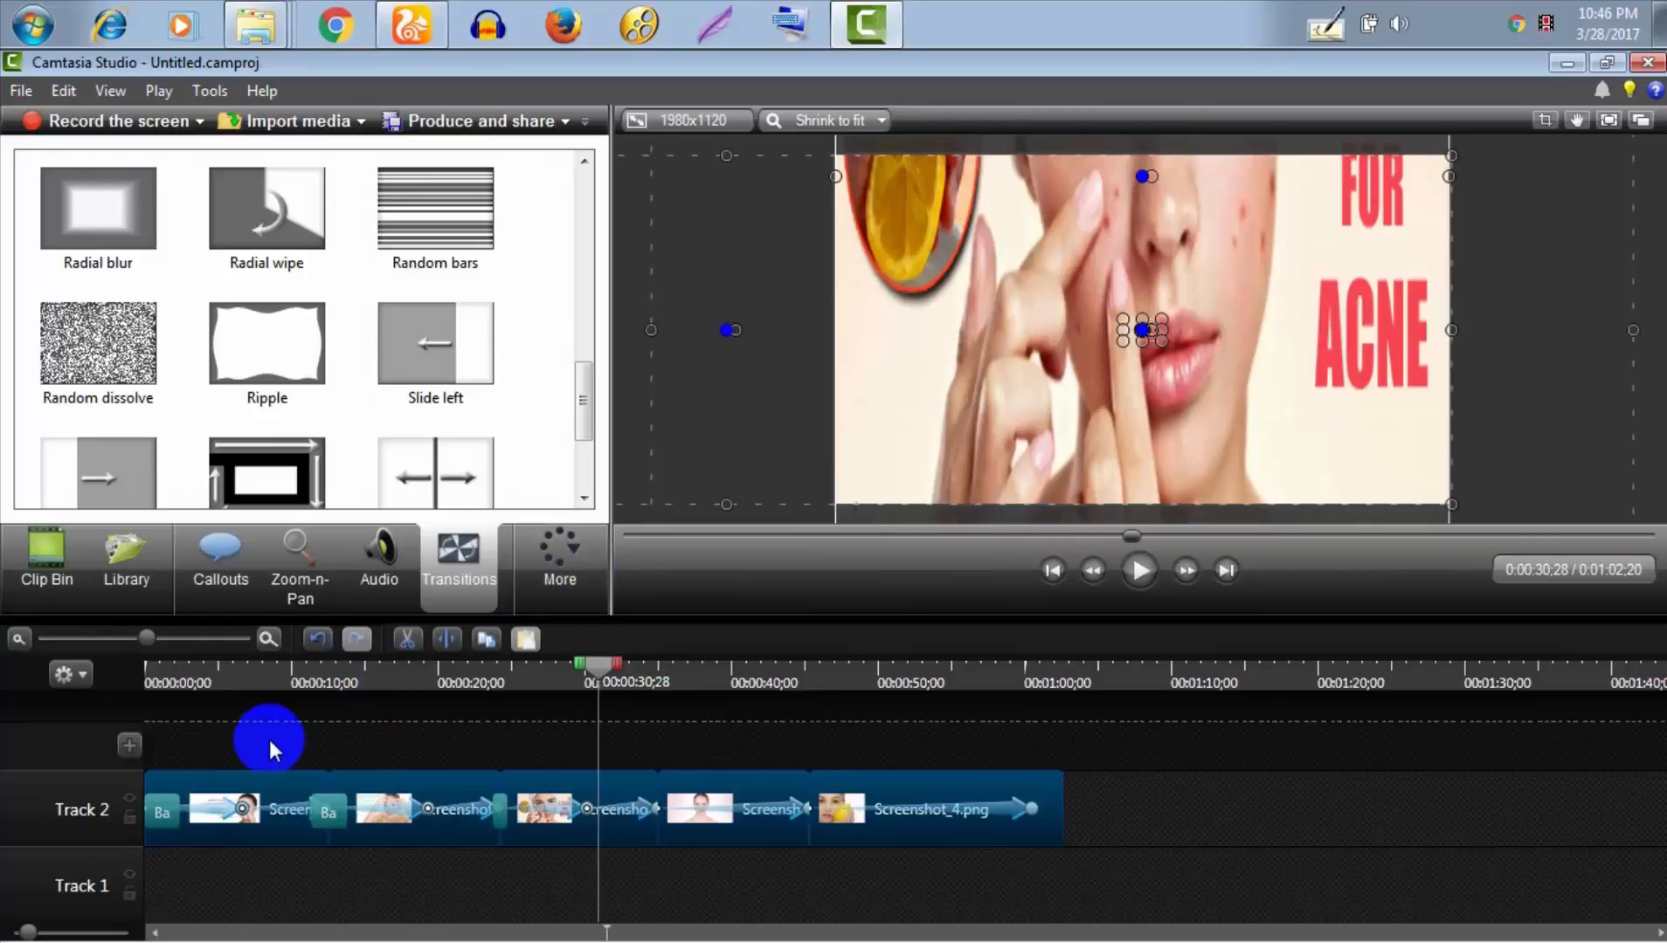
Look through the library's Music - Blues Country folder for a background track
click(56, 573)
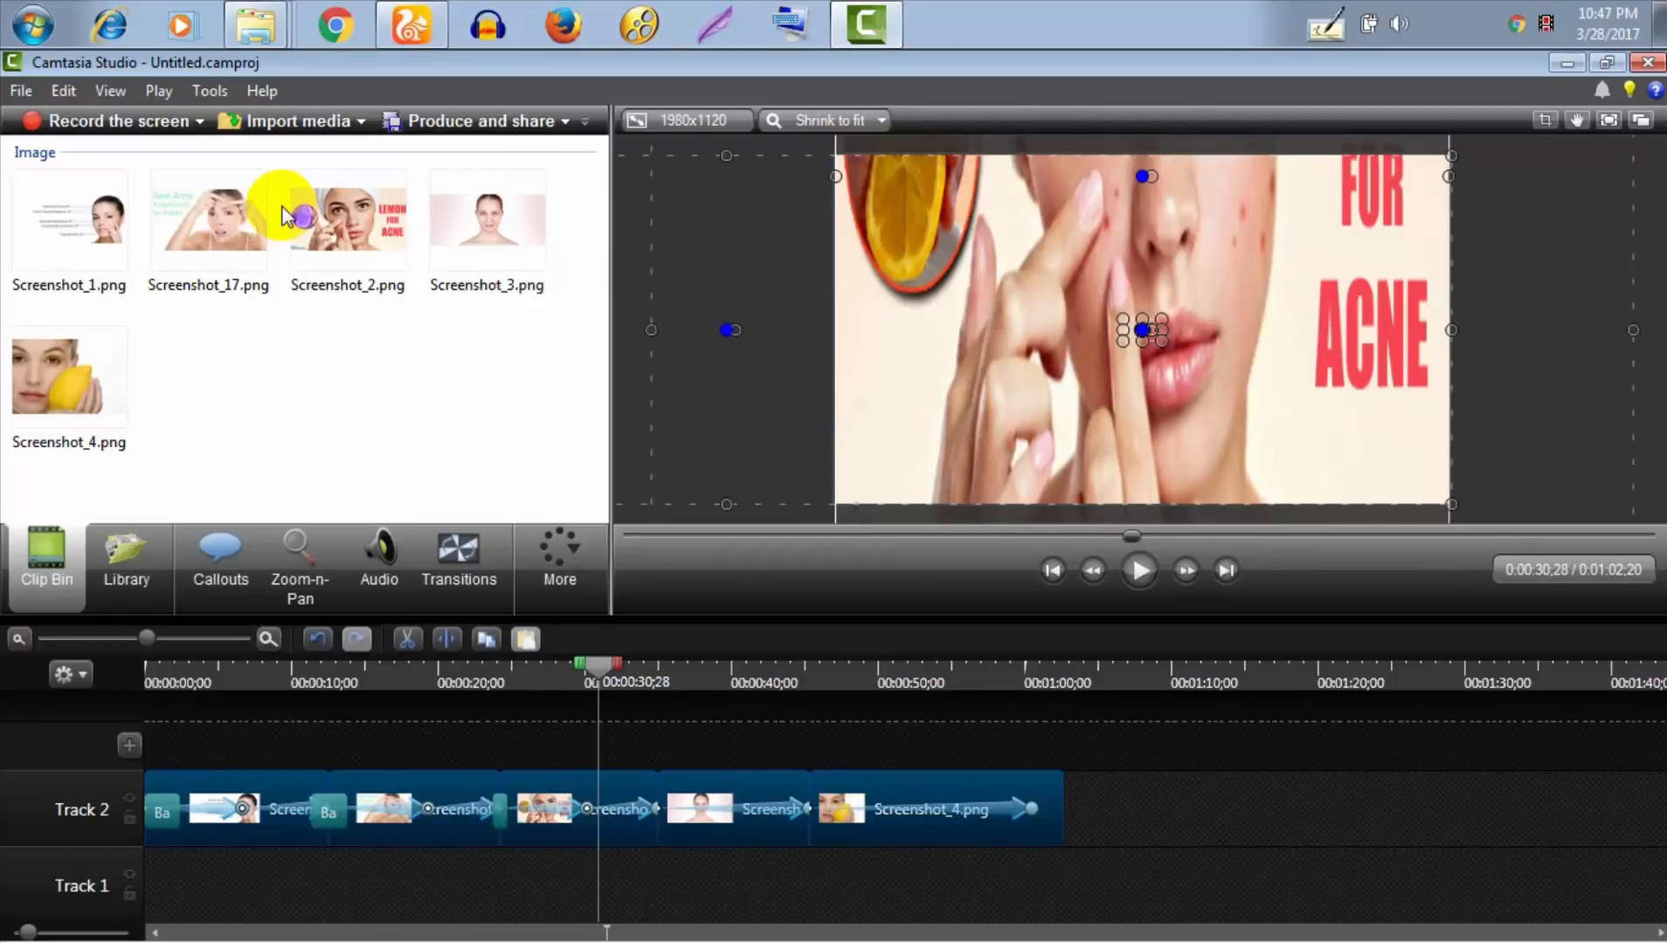
click(130, 577)
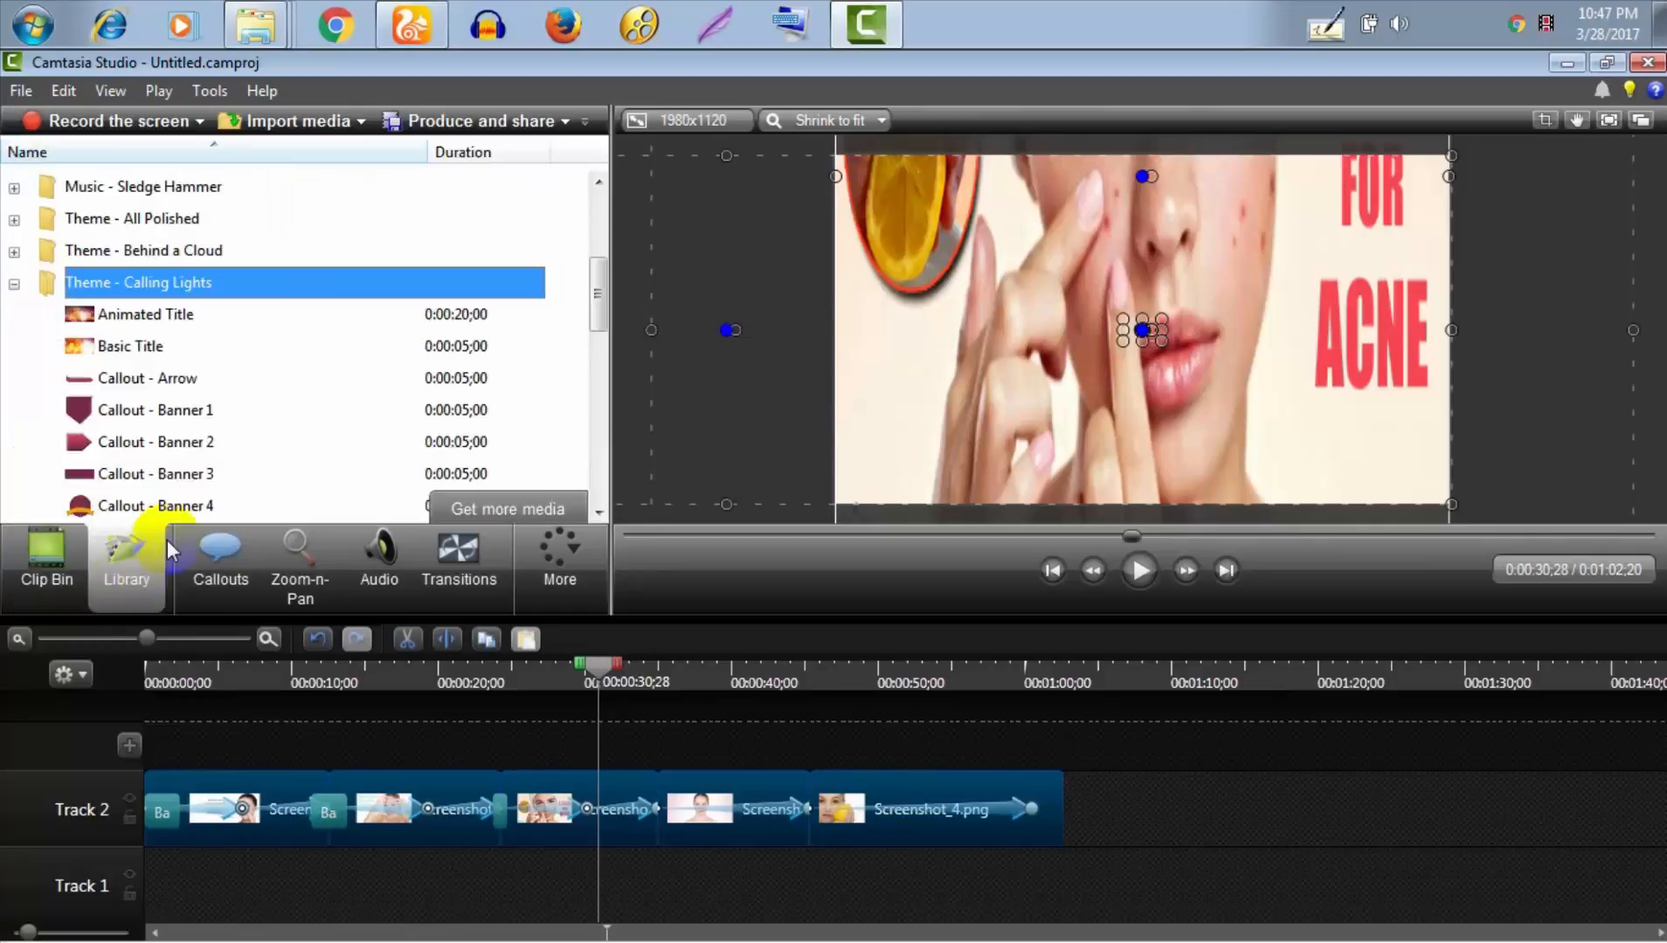
drag(594, 292, 597, 246)
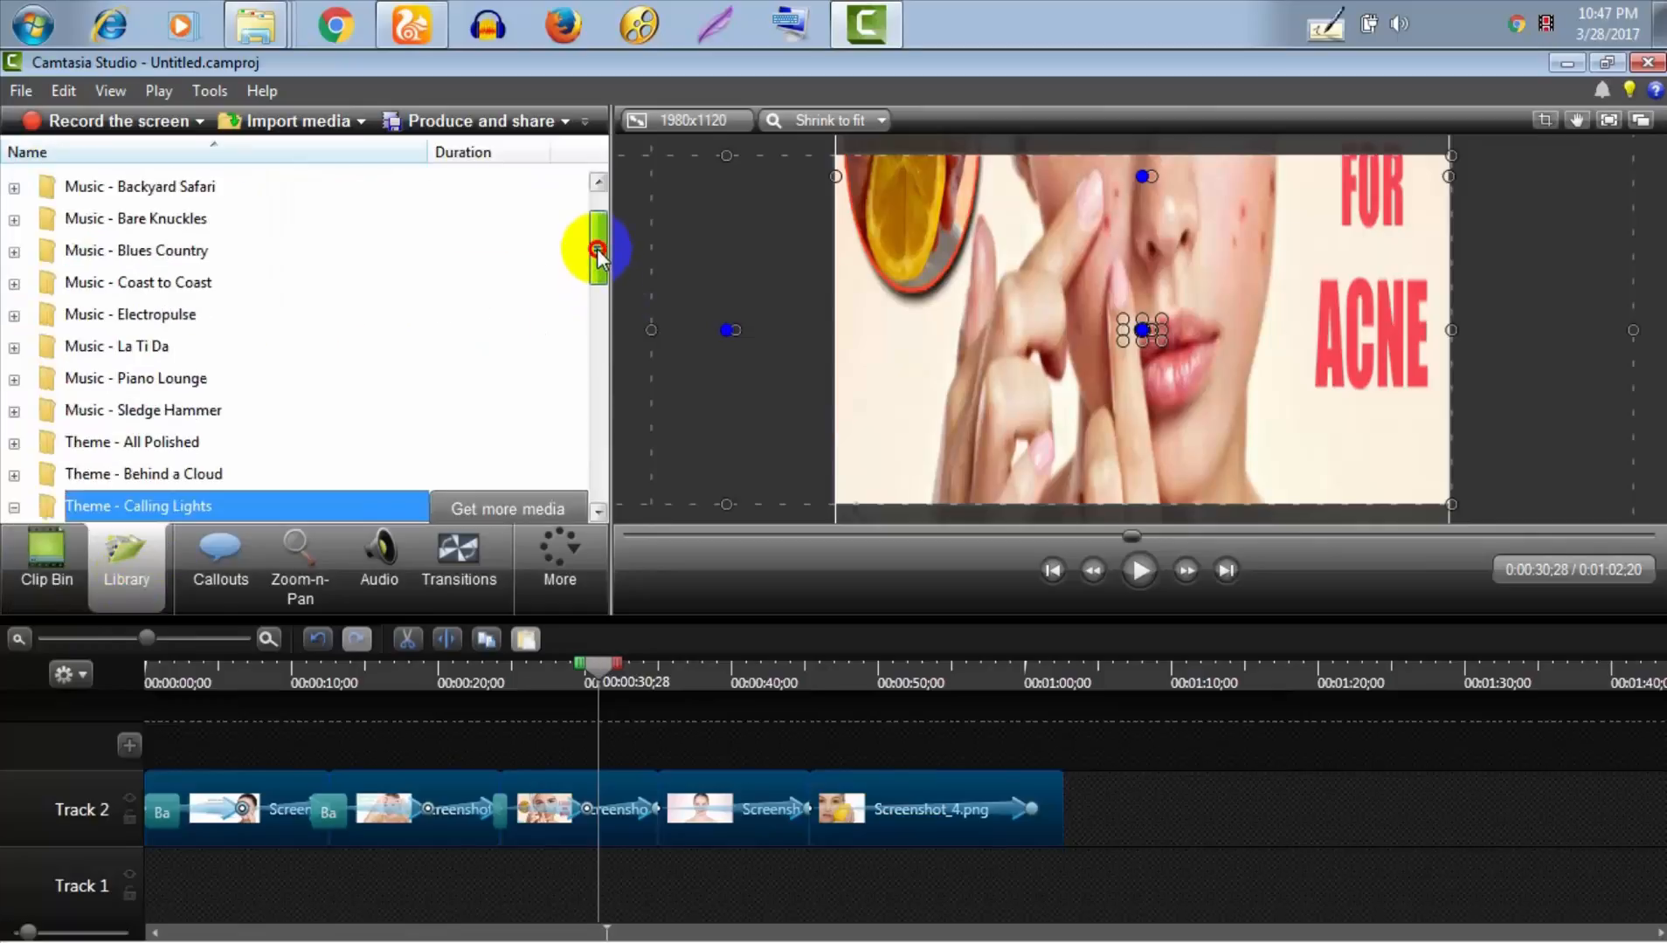
click(117, 250)
click(131, 250)
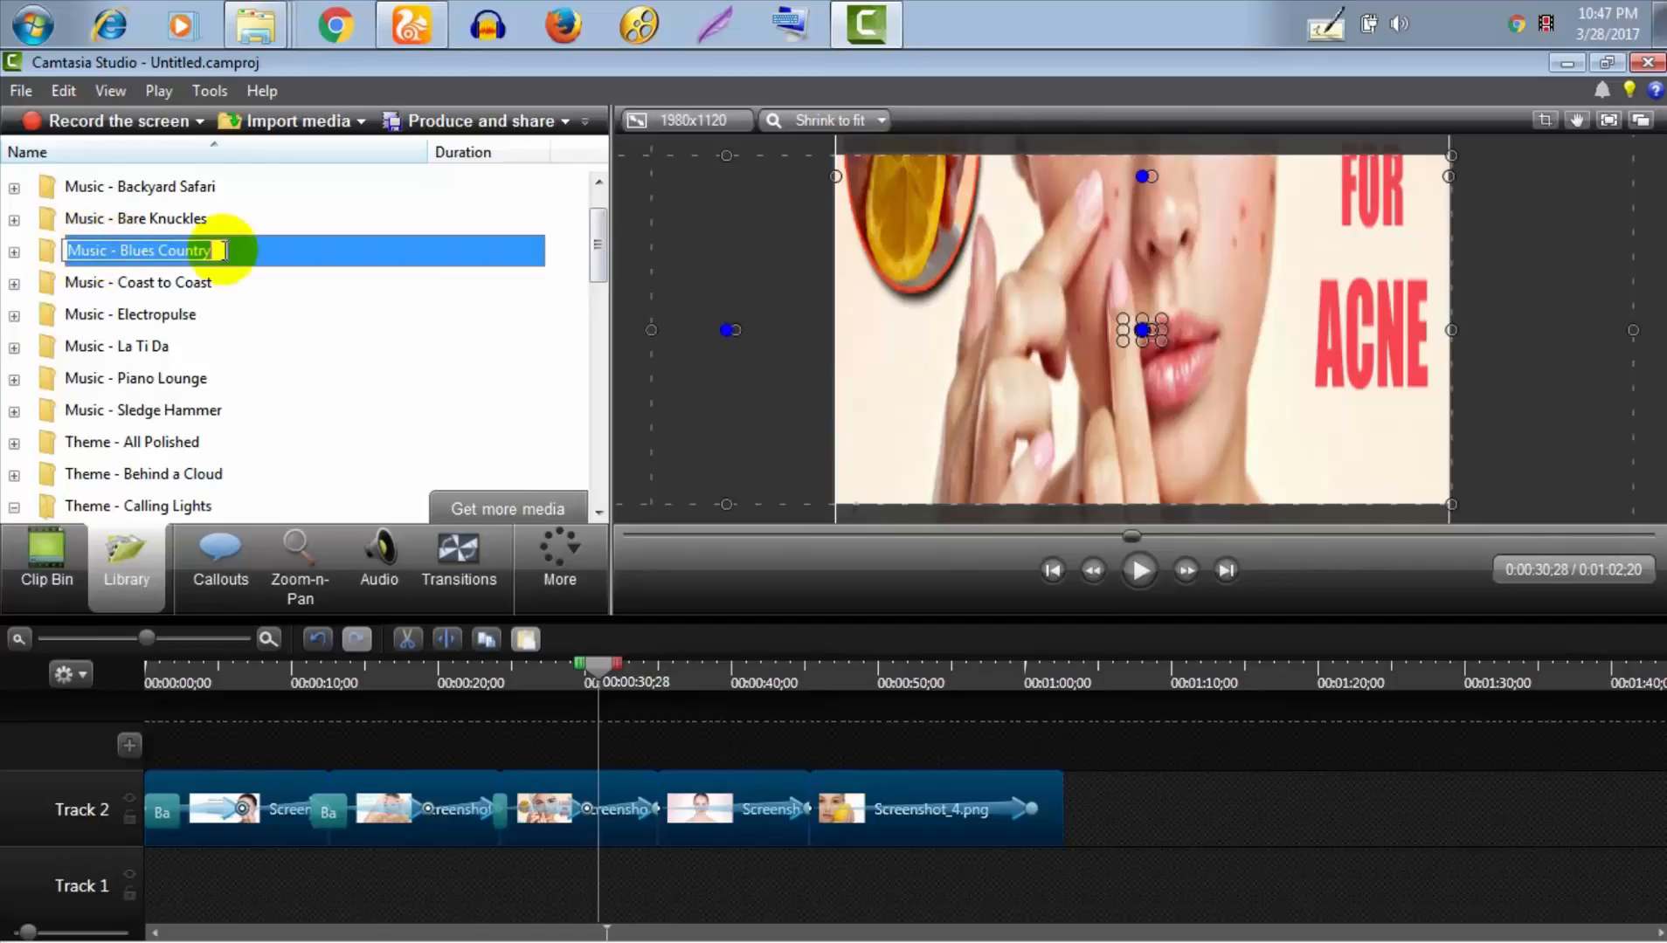
click(317, 254)
double_click(112, 252)
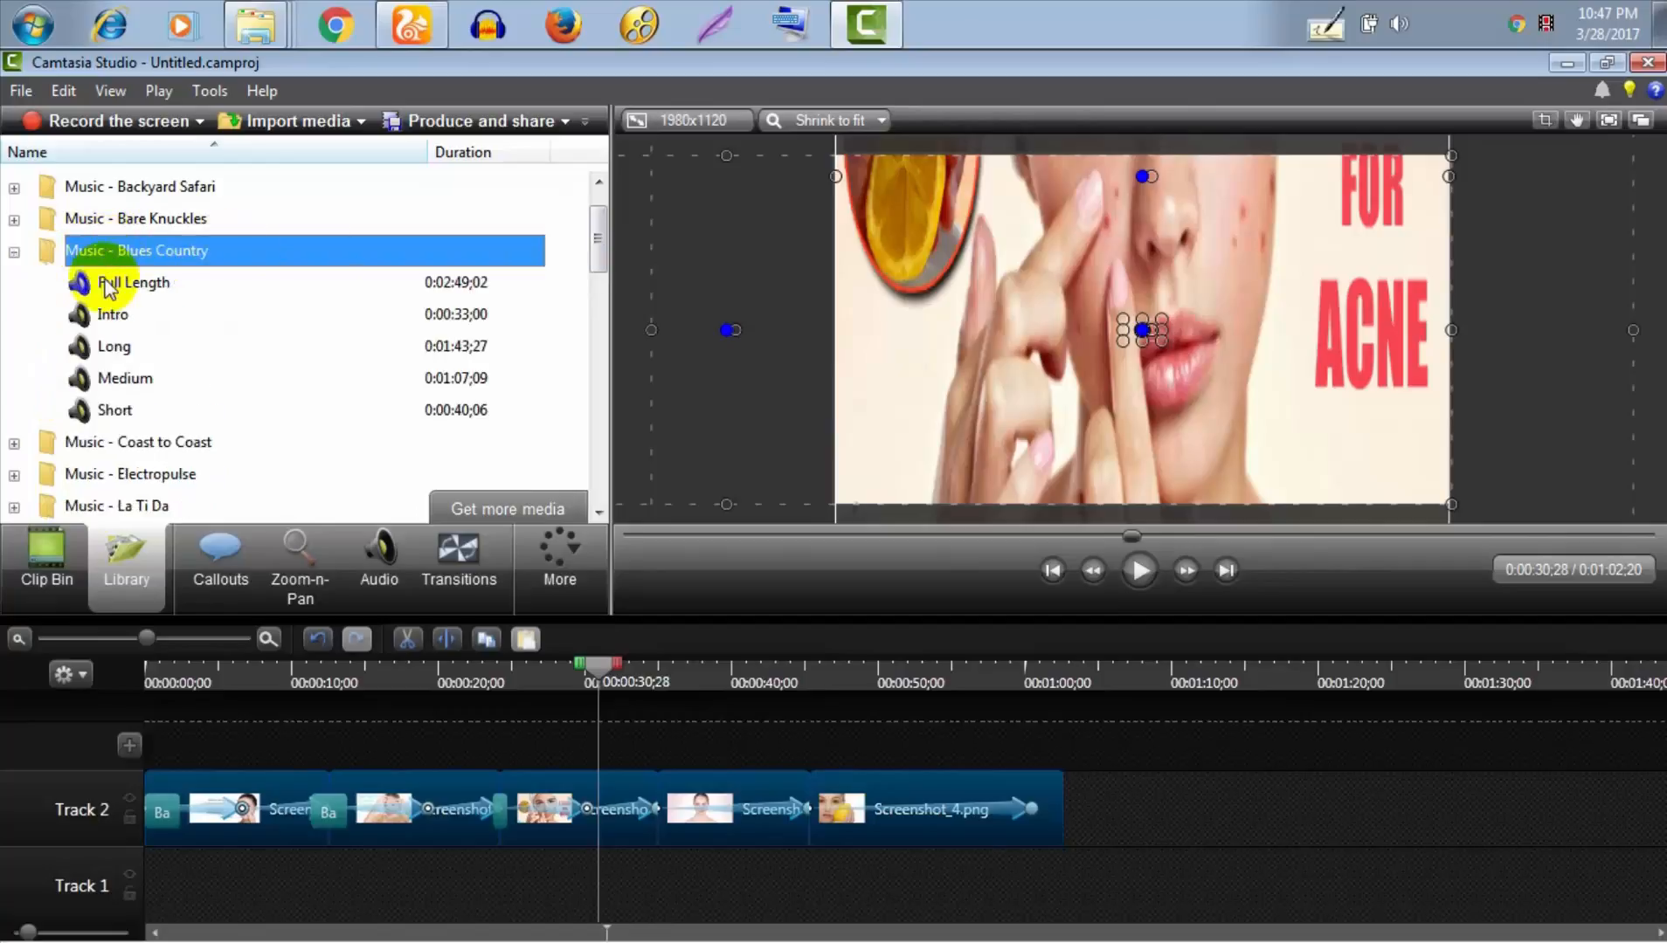
click(110, 284)
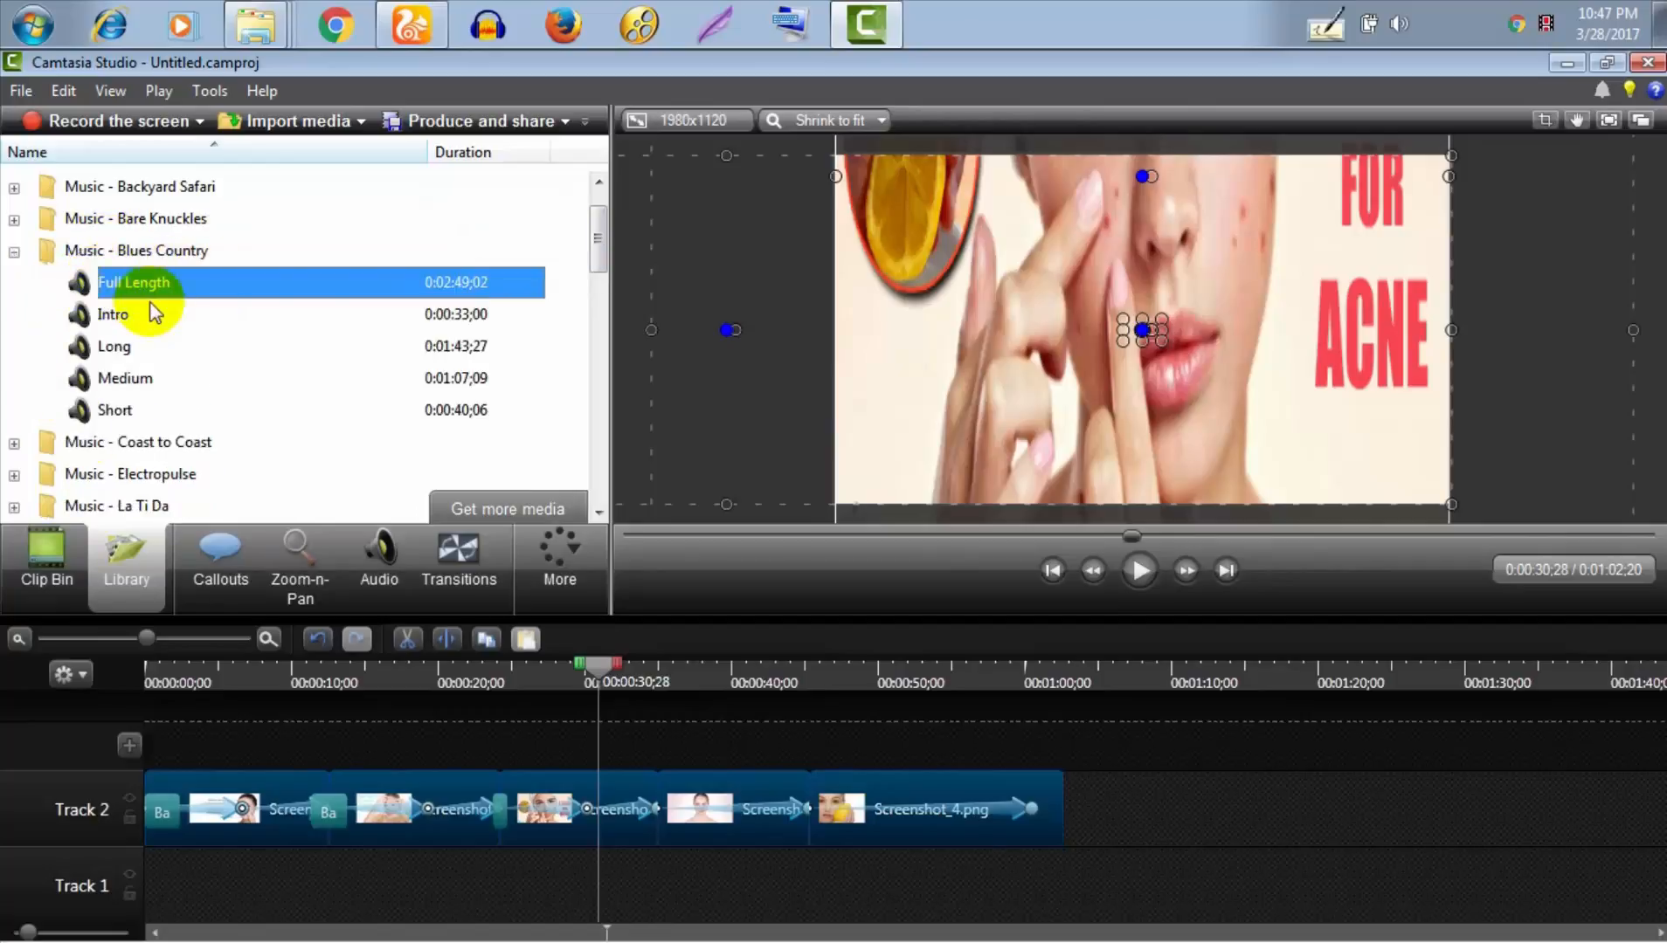
click(46, 559)
click(132, 560)
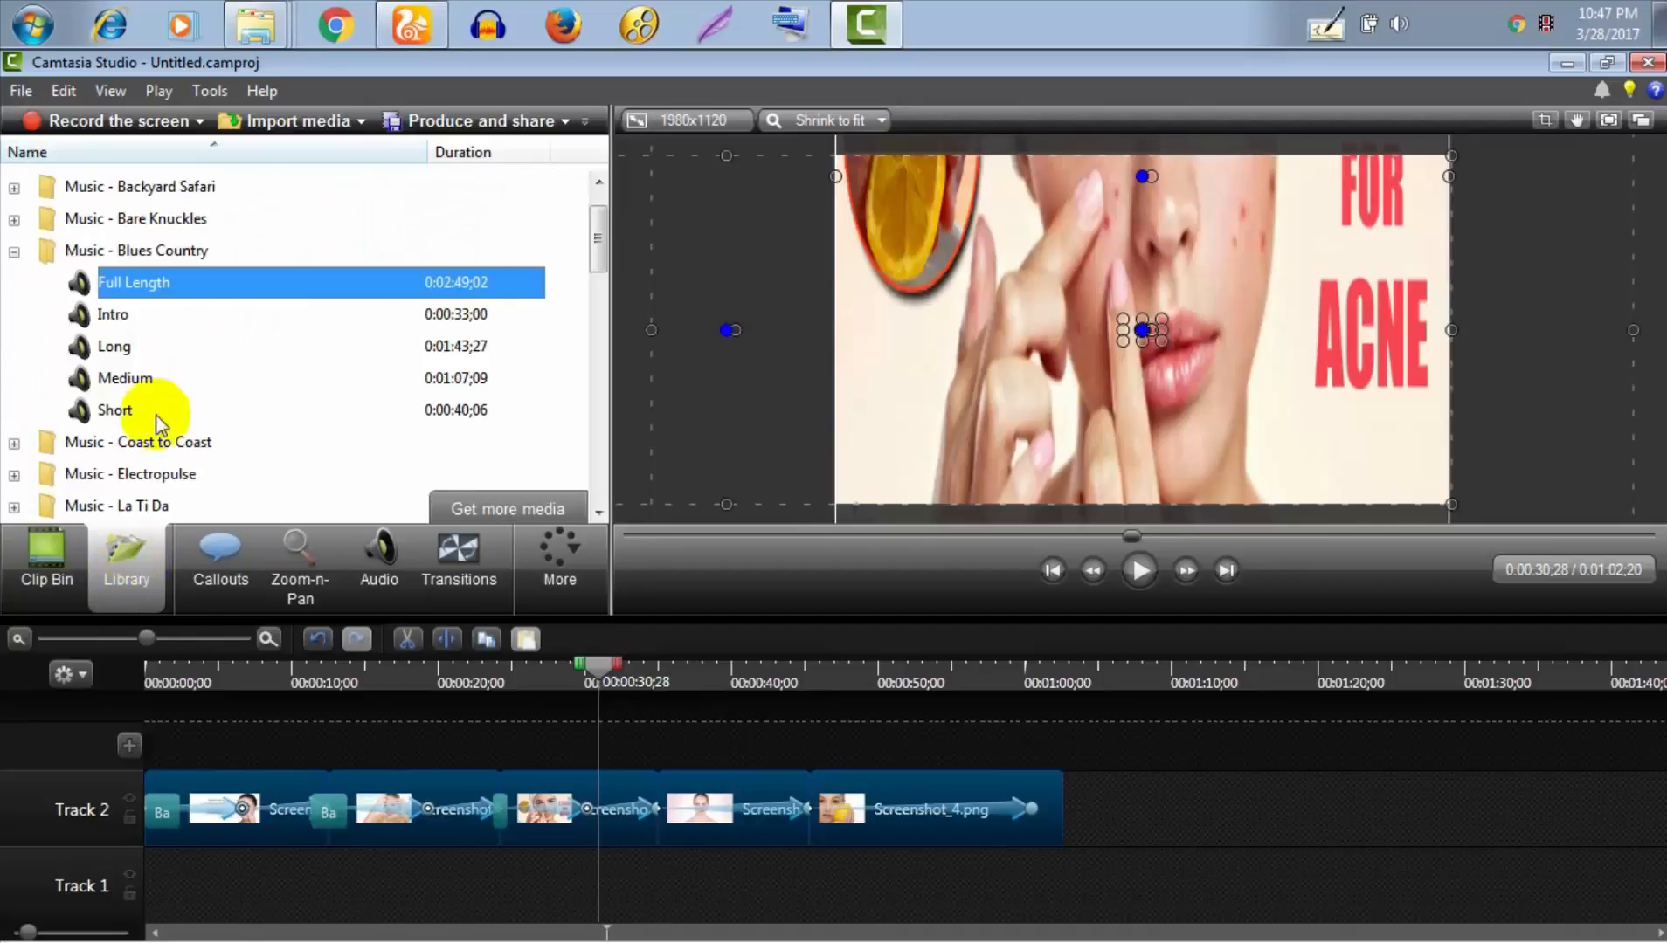
mouse_move(595, 249)
mouse_down()
mouse_move(588, 365)
mouse_move(584, 233)
mouse_up()
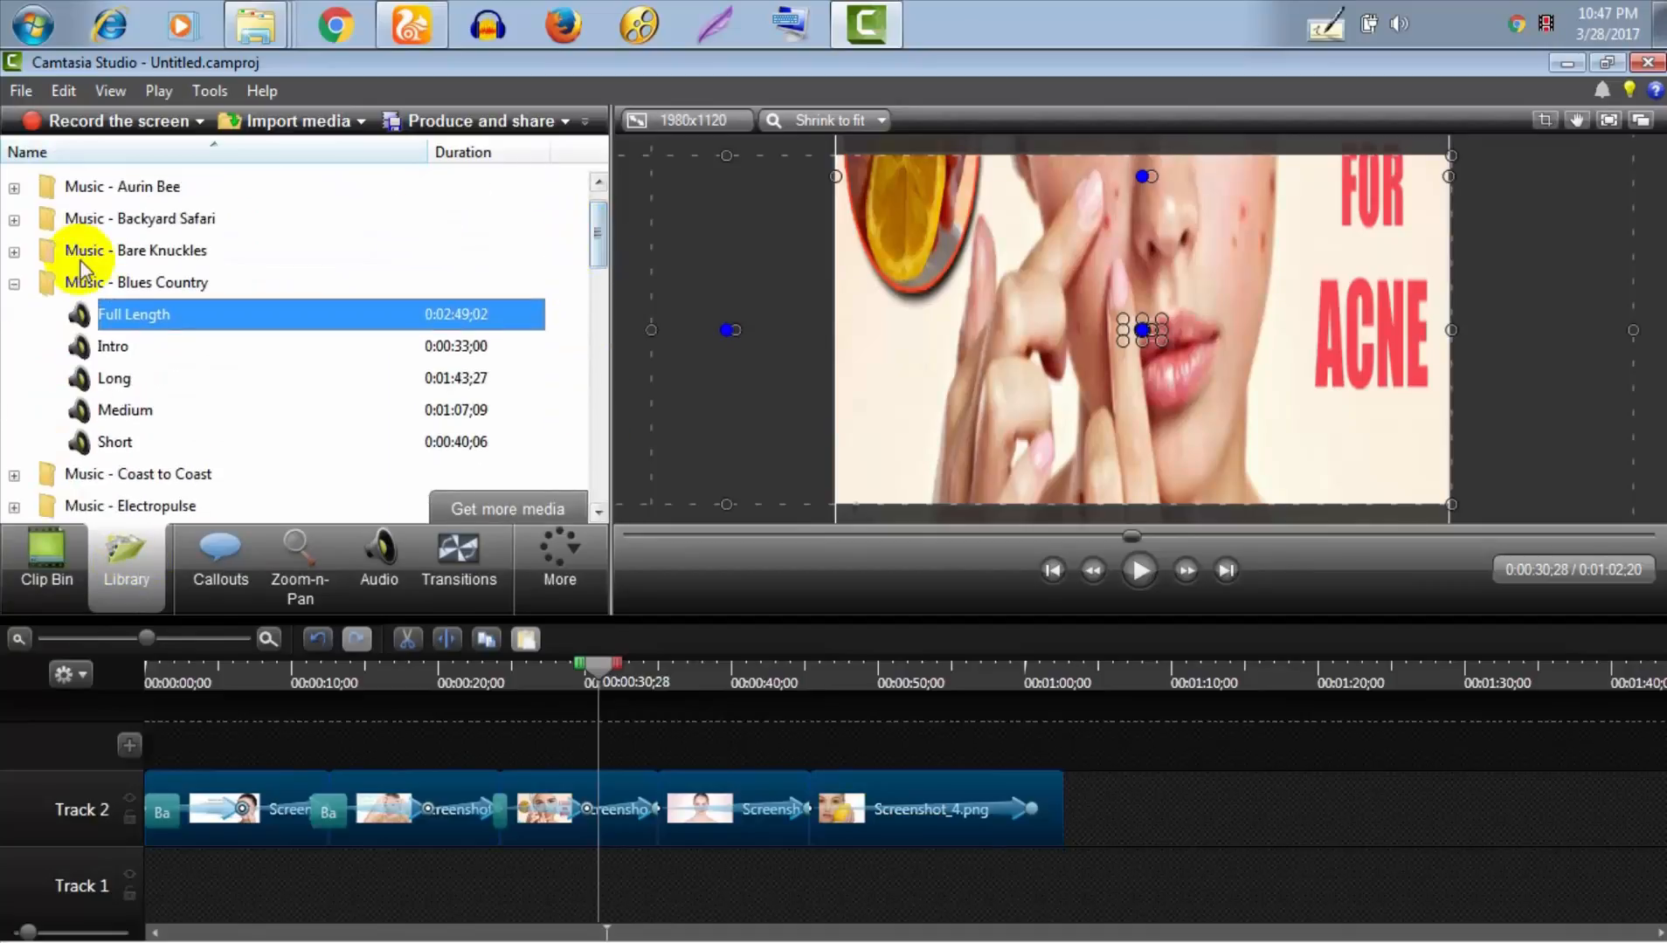
Close the Blues Country folder, open Music - Backyard Safari and preview its Full Song track
double_click(82, 278)
click(83, 220)
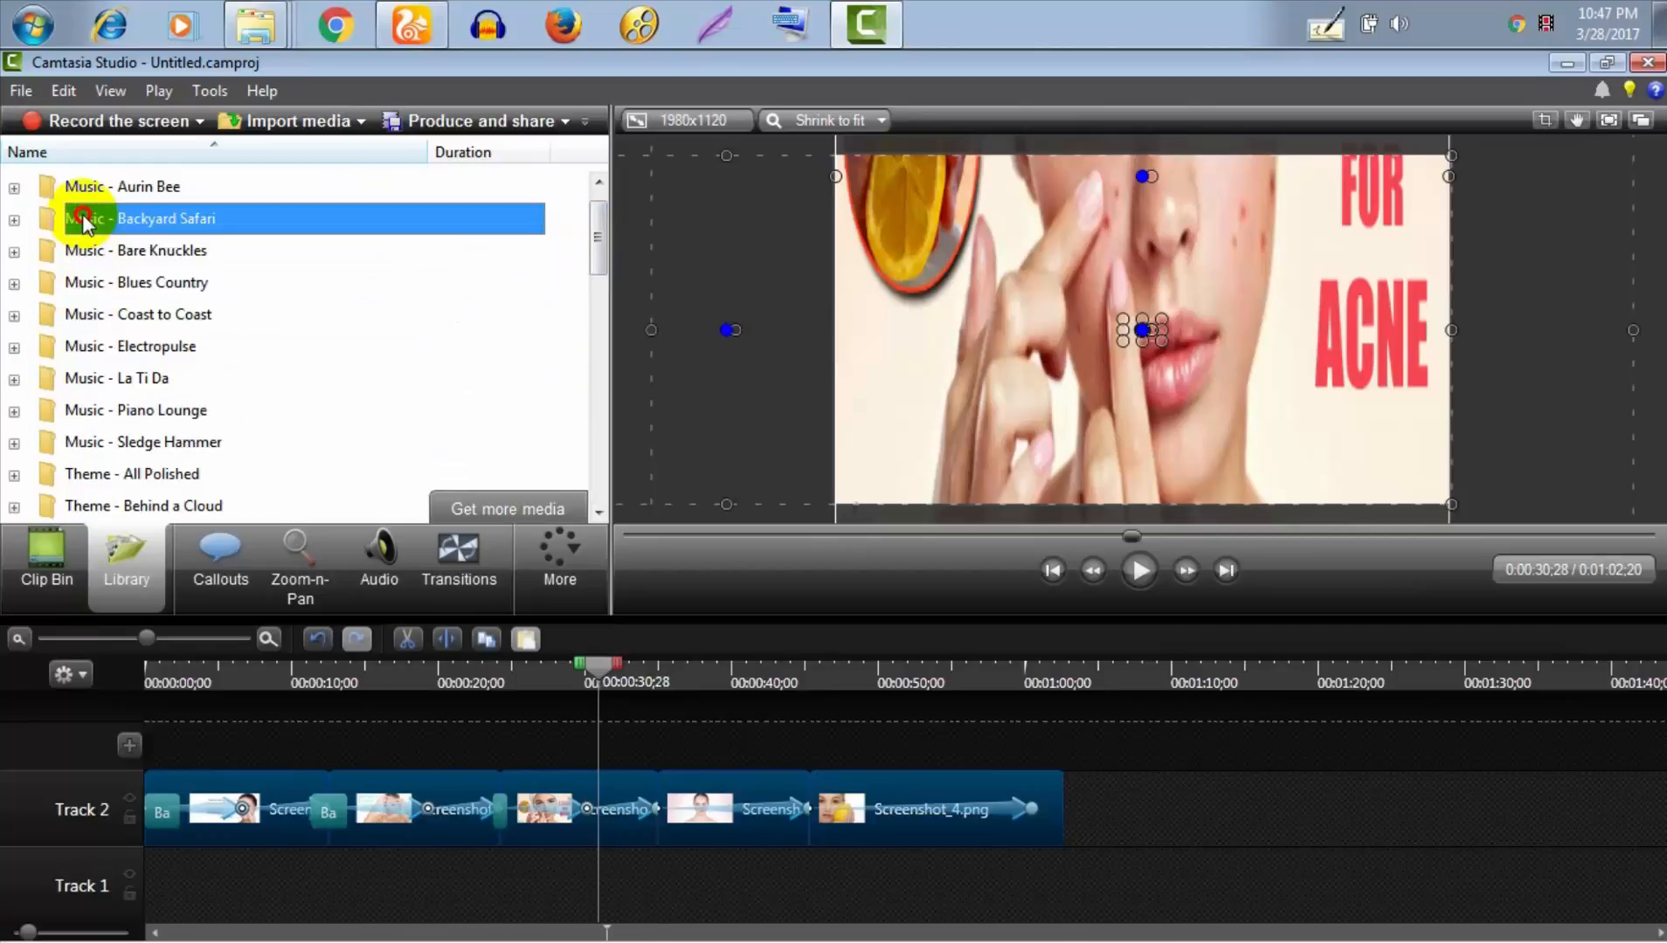
double_click(83, 220)
click(112, 251)
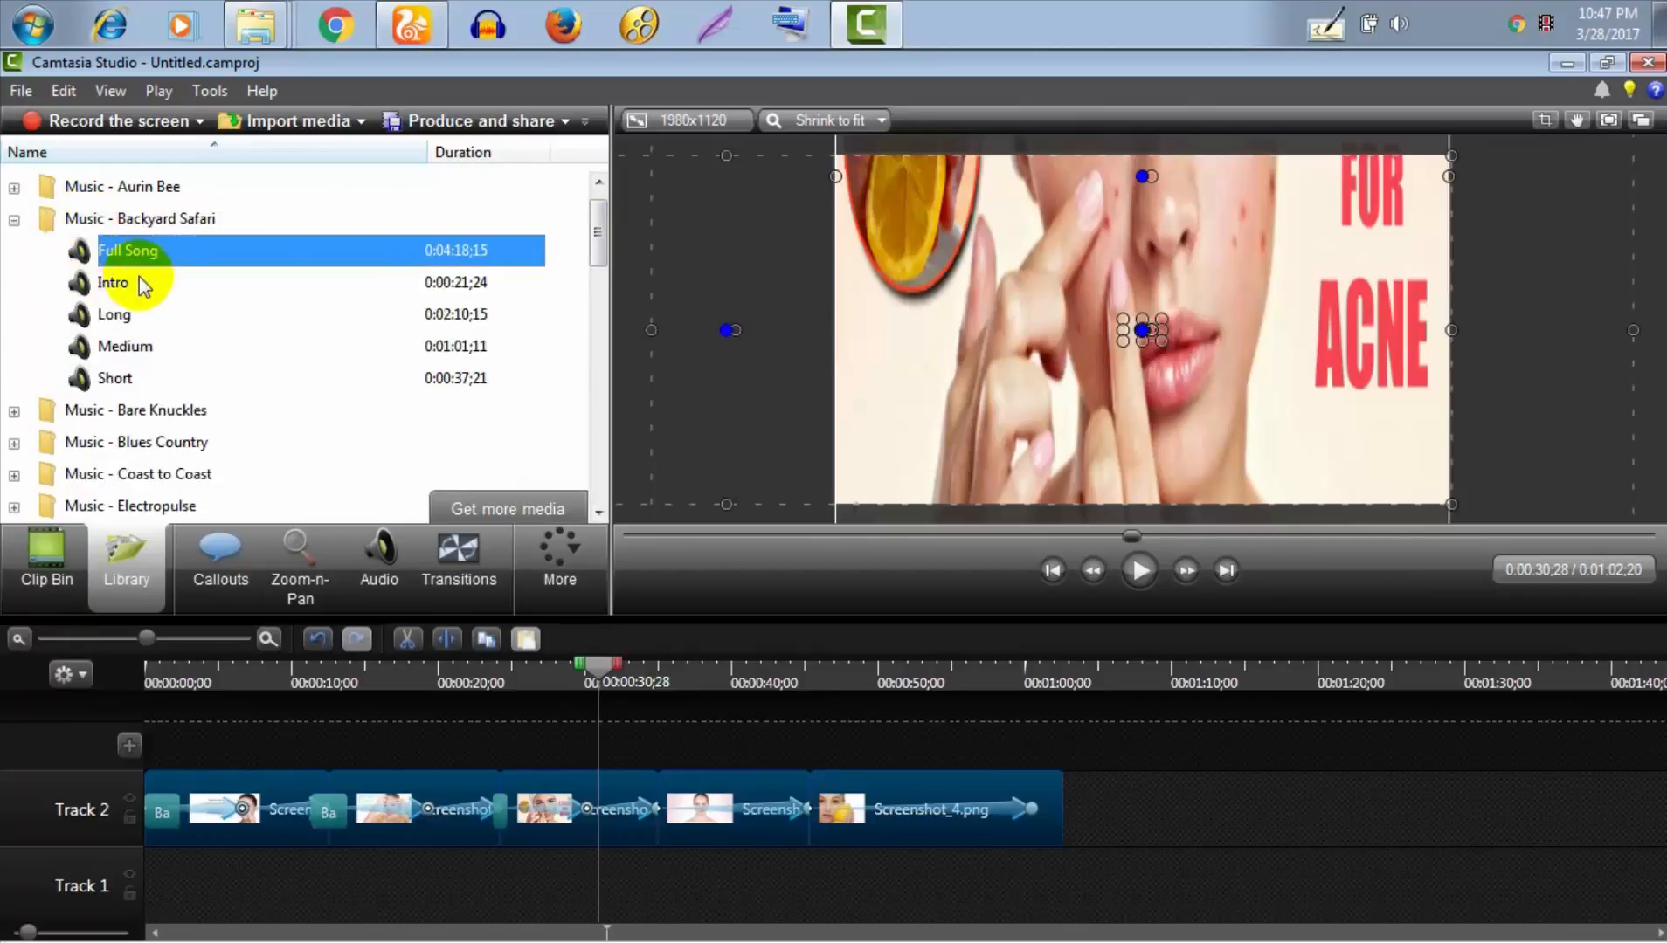
double_click(127, 252)
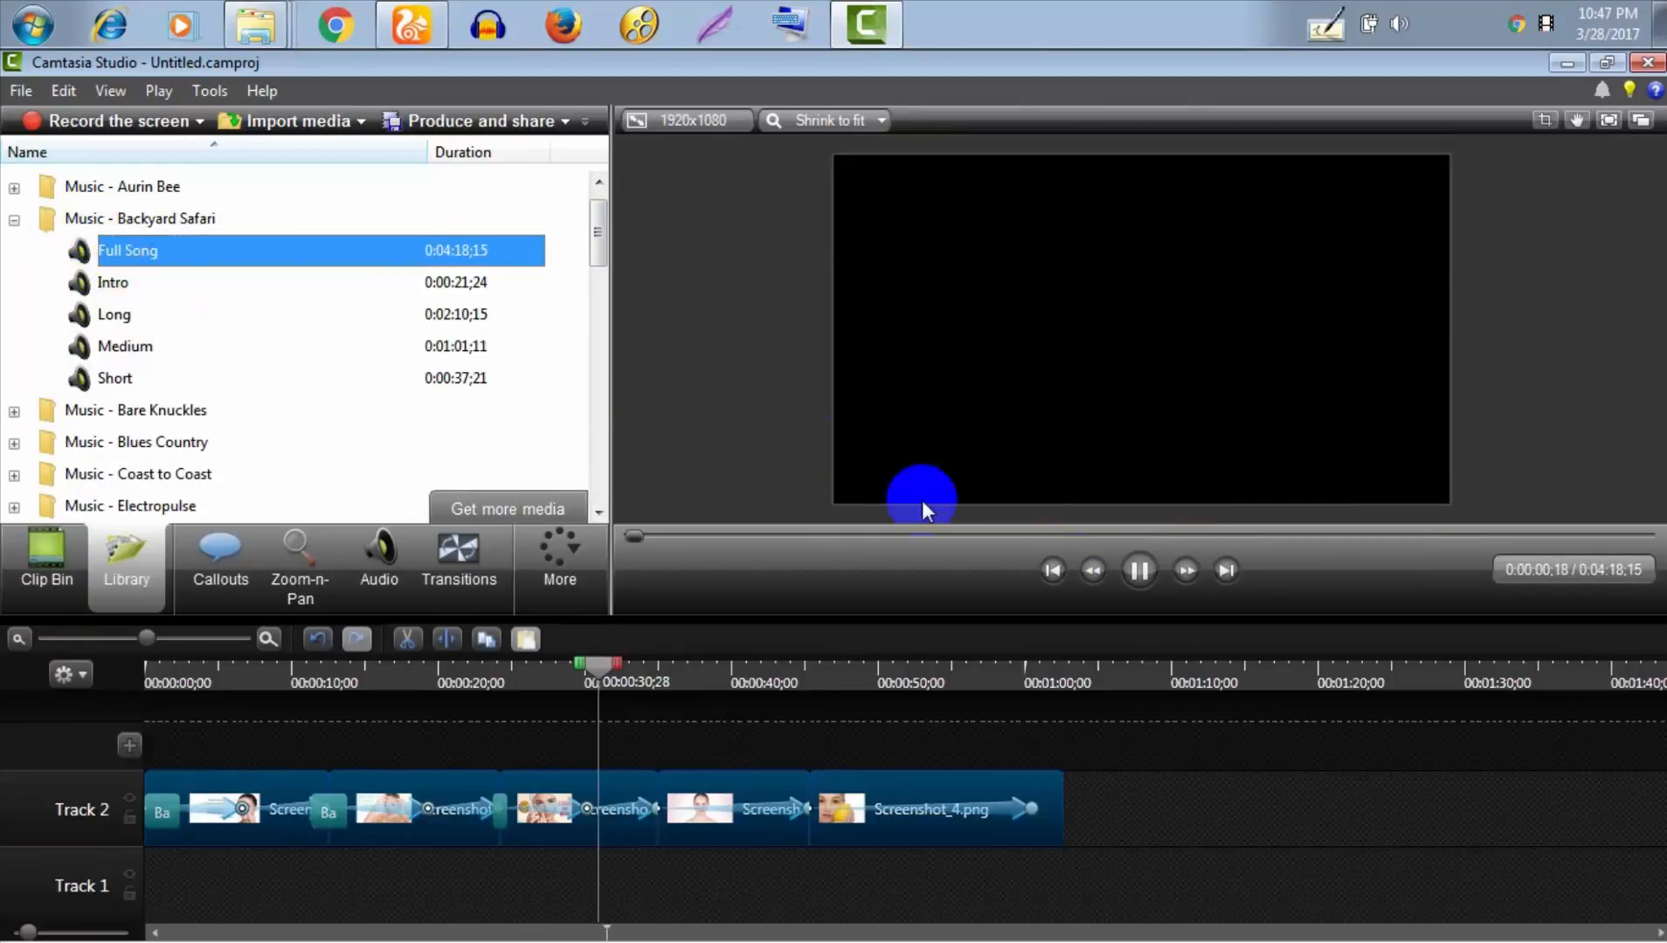
click(1138, 570)
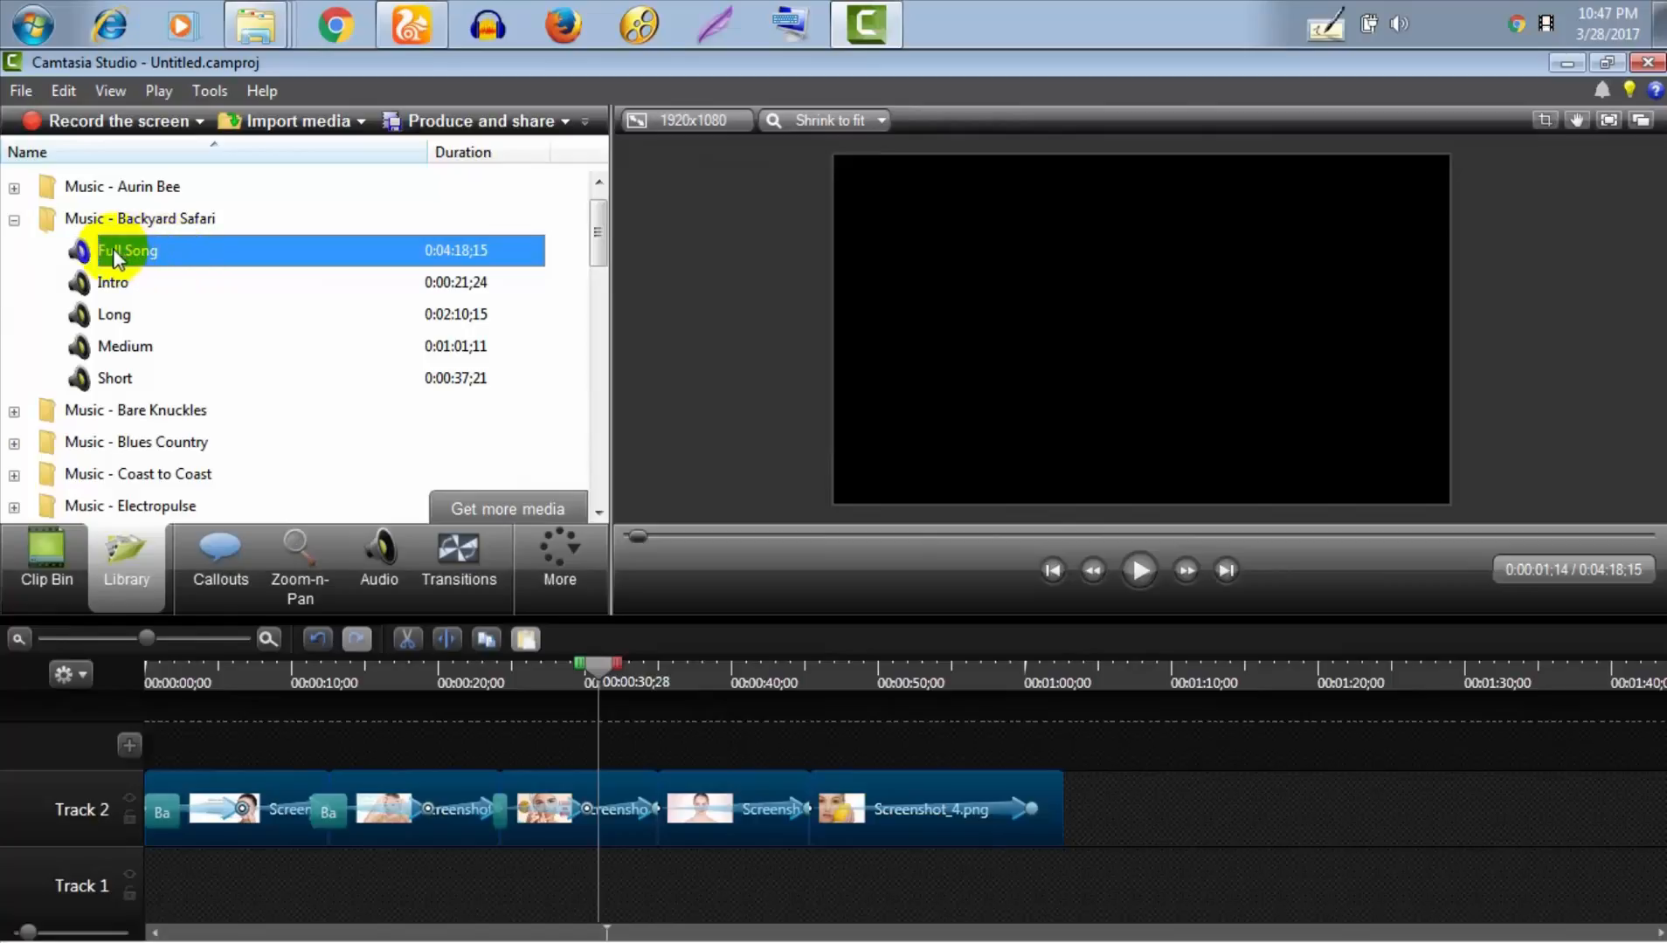
Try the Backyard Safari Full Song on Track 1 beneath the pictures and delete it from the timeline
drag(114, 258, 191, 873)
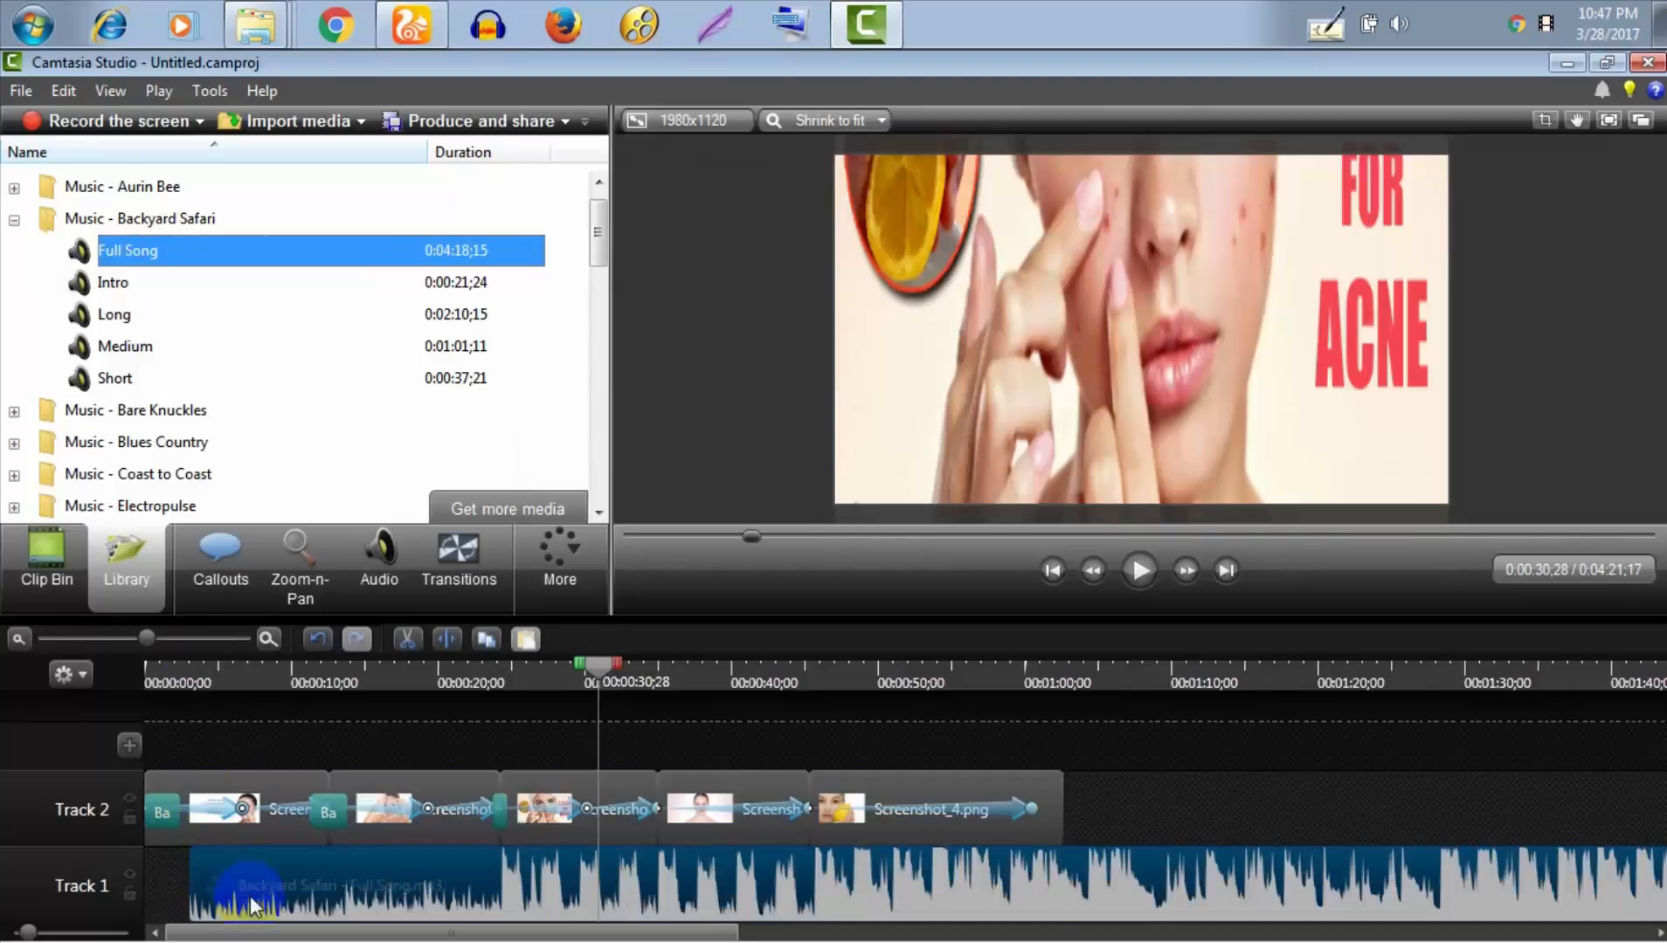
key(Delete)
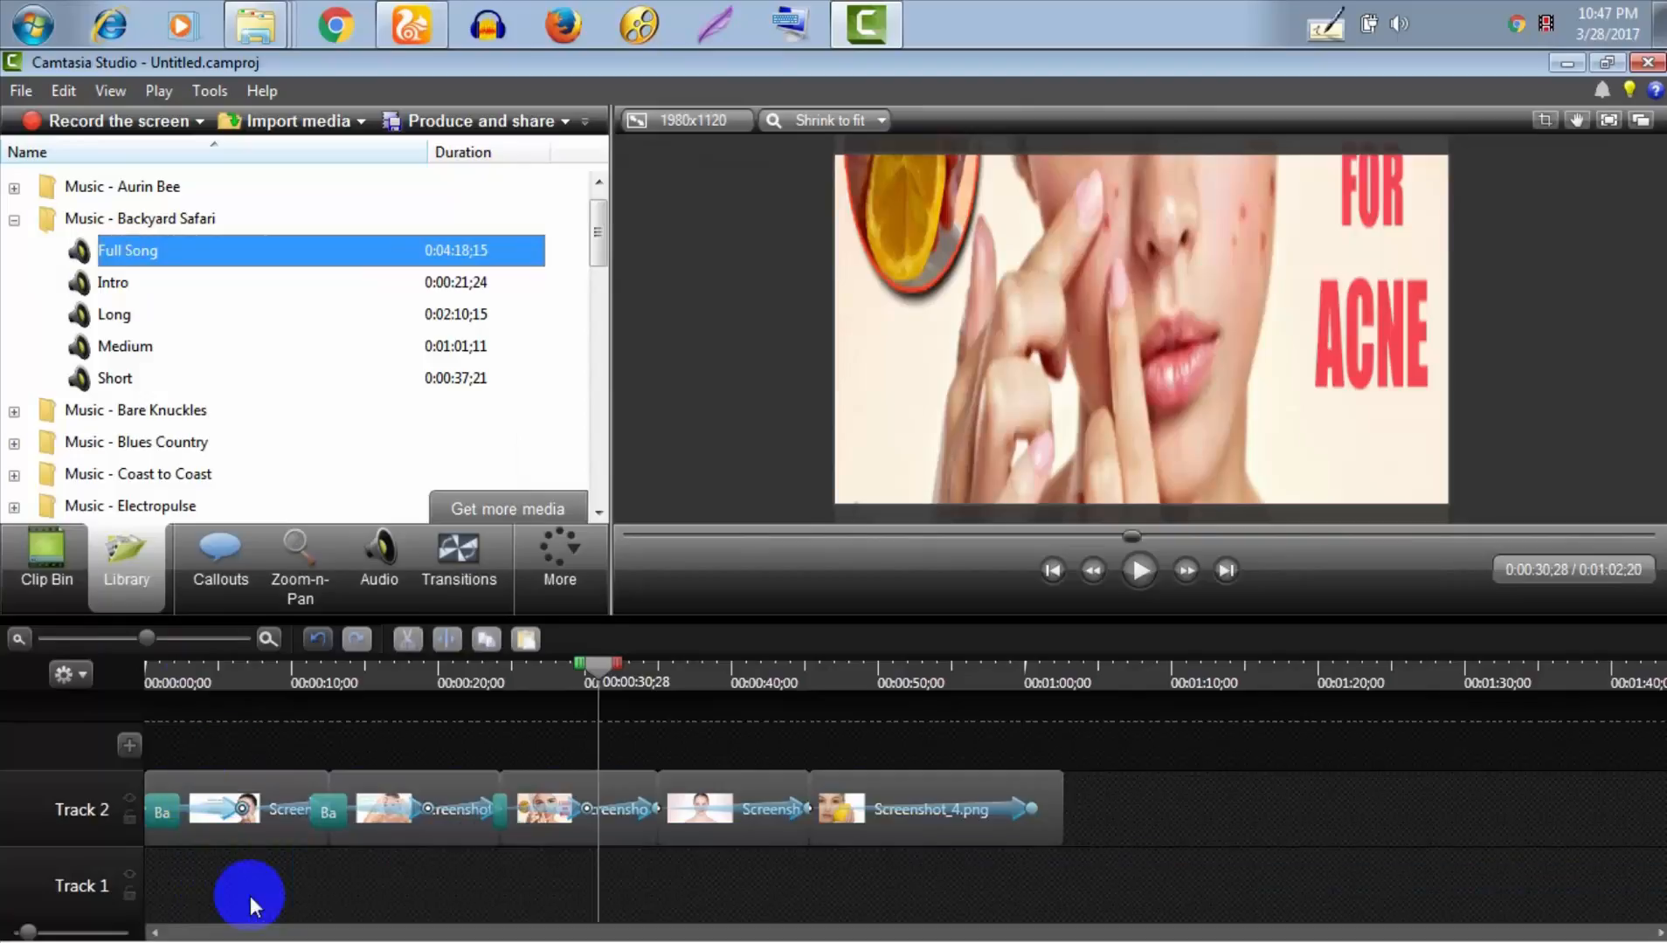
Add the Backyard Safari Full Song to the timeline and place it at the start of Track 1 beneath the pictures
right_click(135, 249)
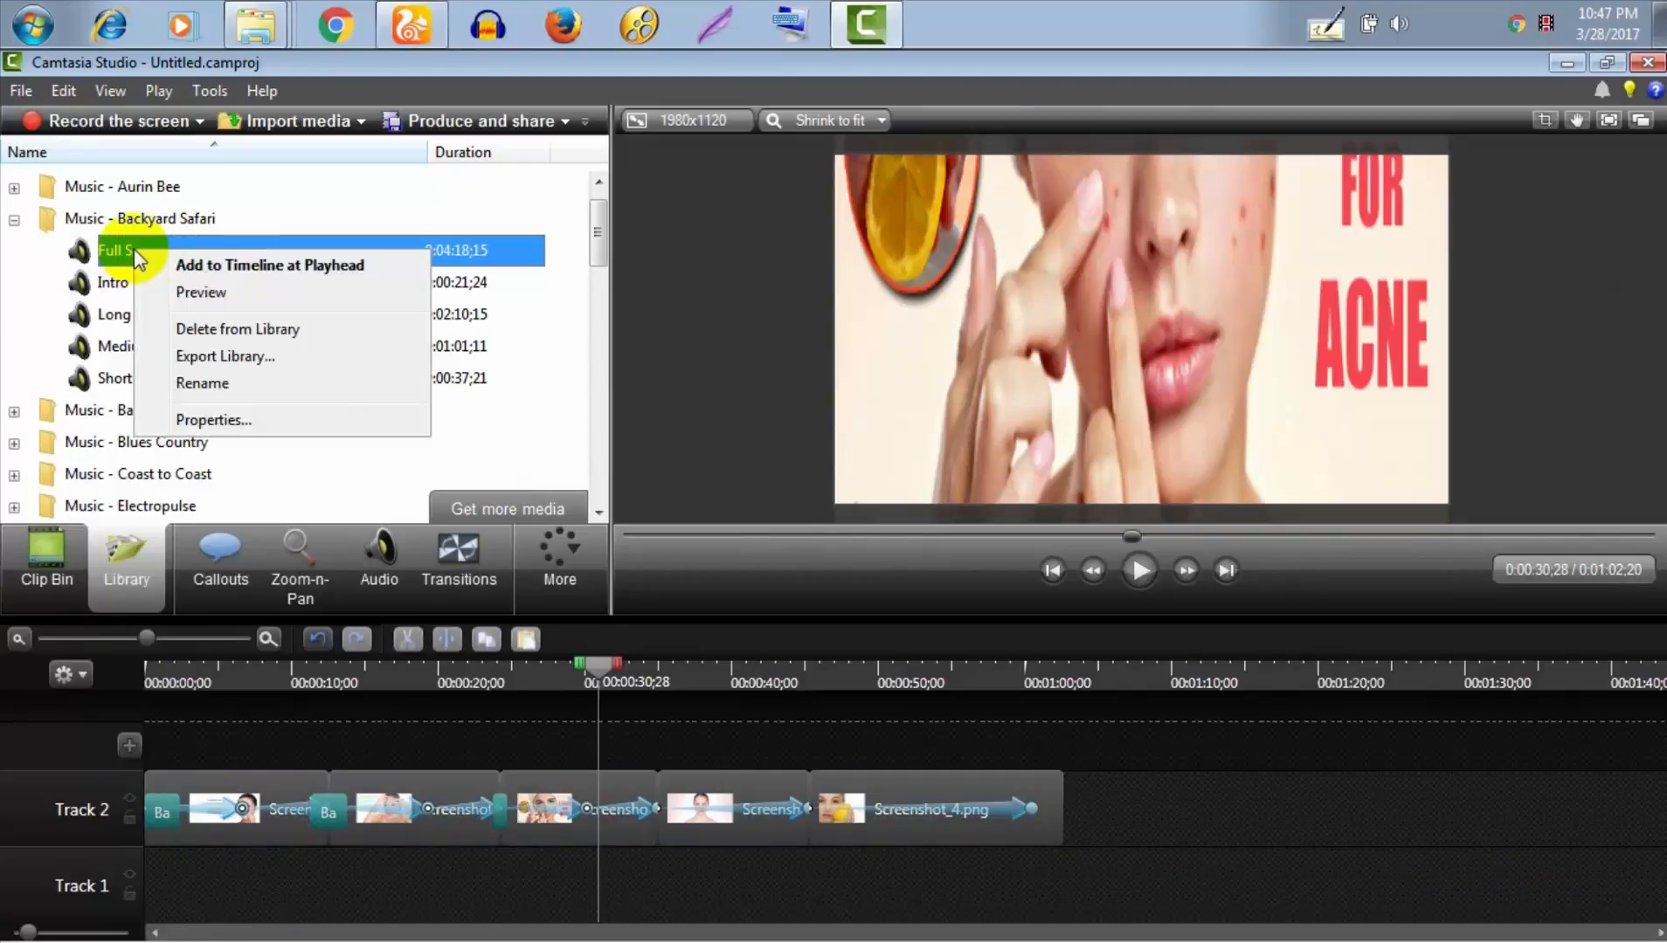
click(219, 273)
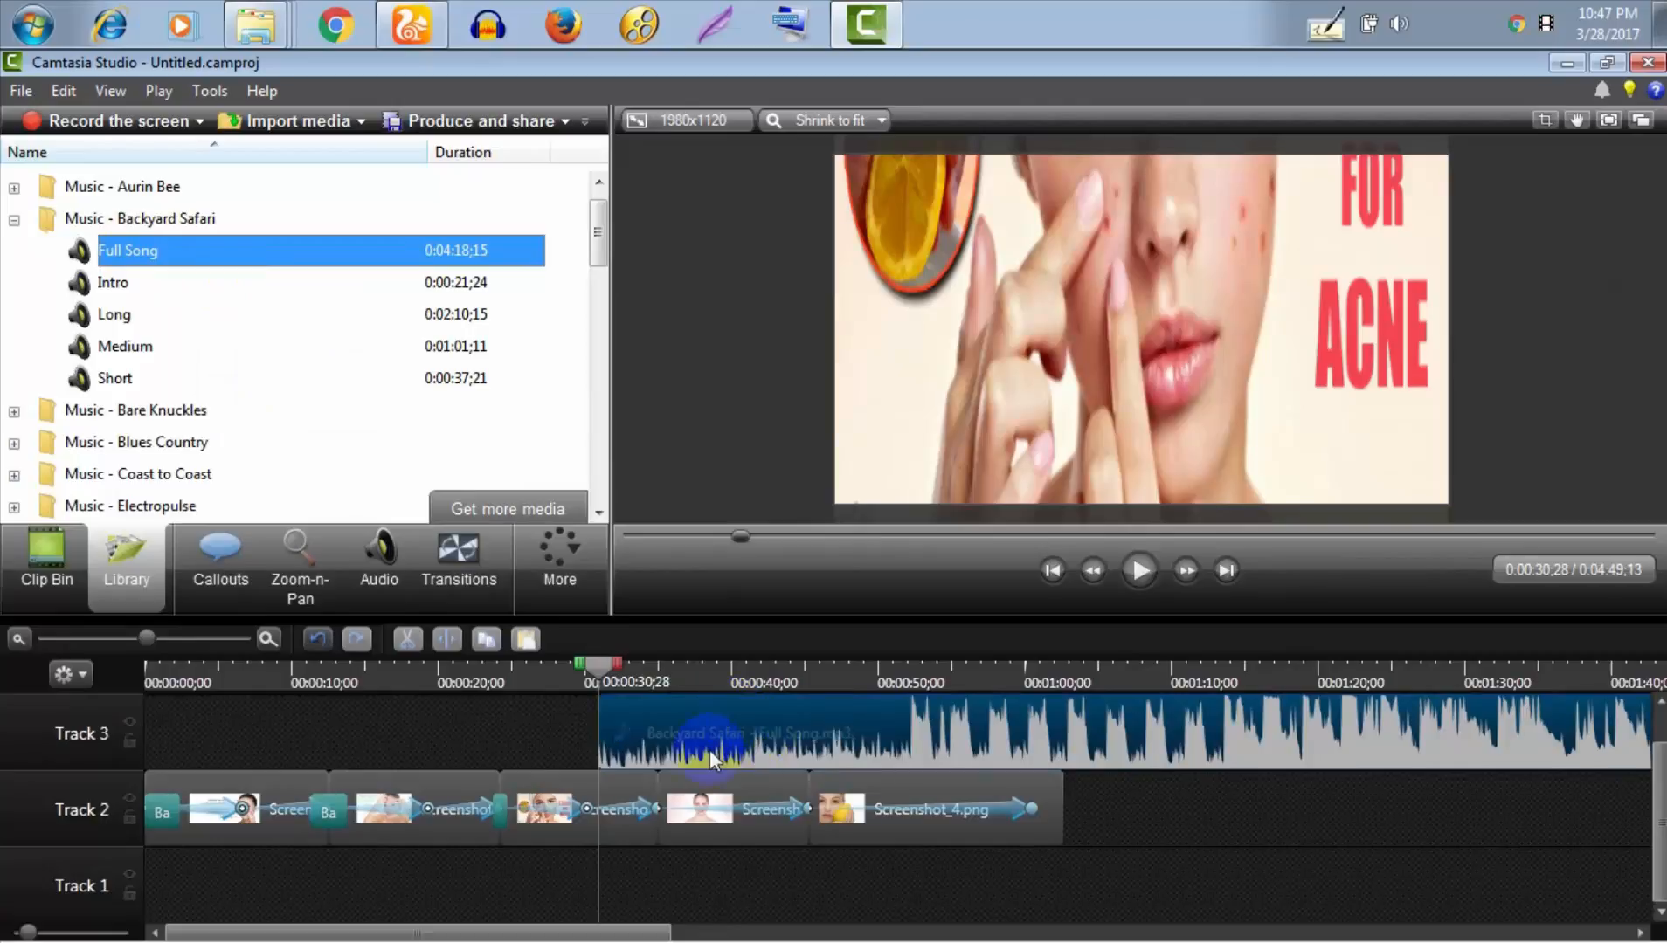
drag(688, 733, 163, 867)
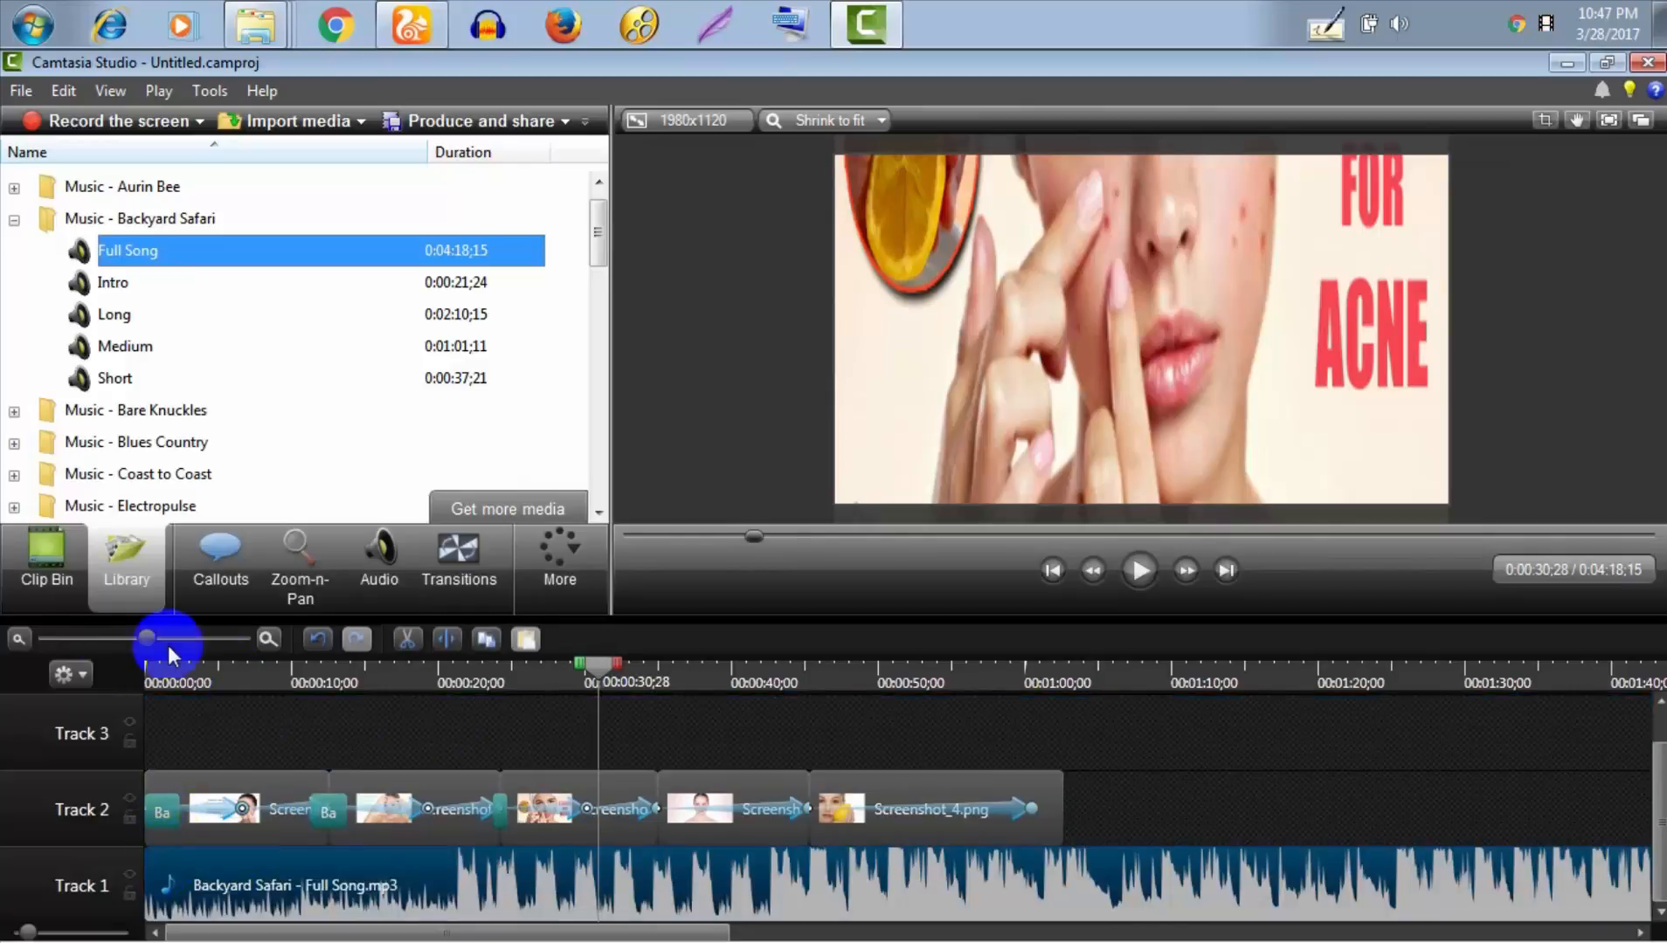
Split the music clip at 0:01:02;20, where the last picture ends, and delete the remainder of the song
click(101, 641)
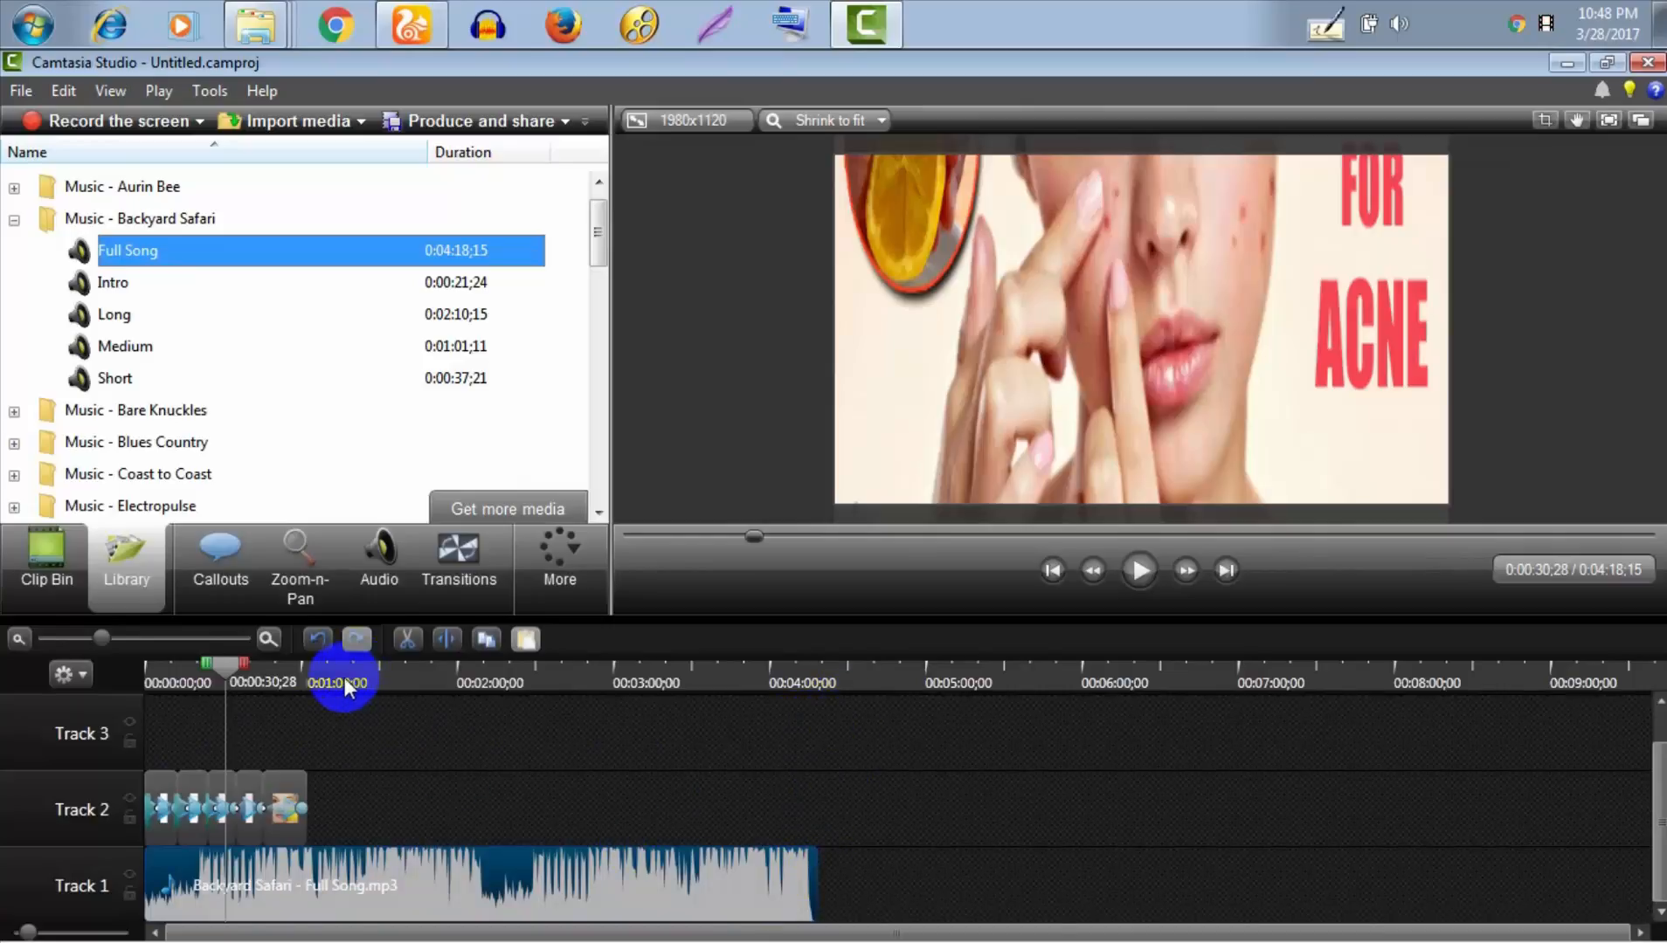
drag(814, 885, 755, 877)
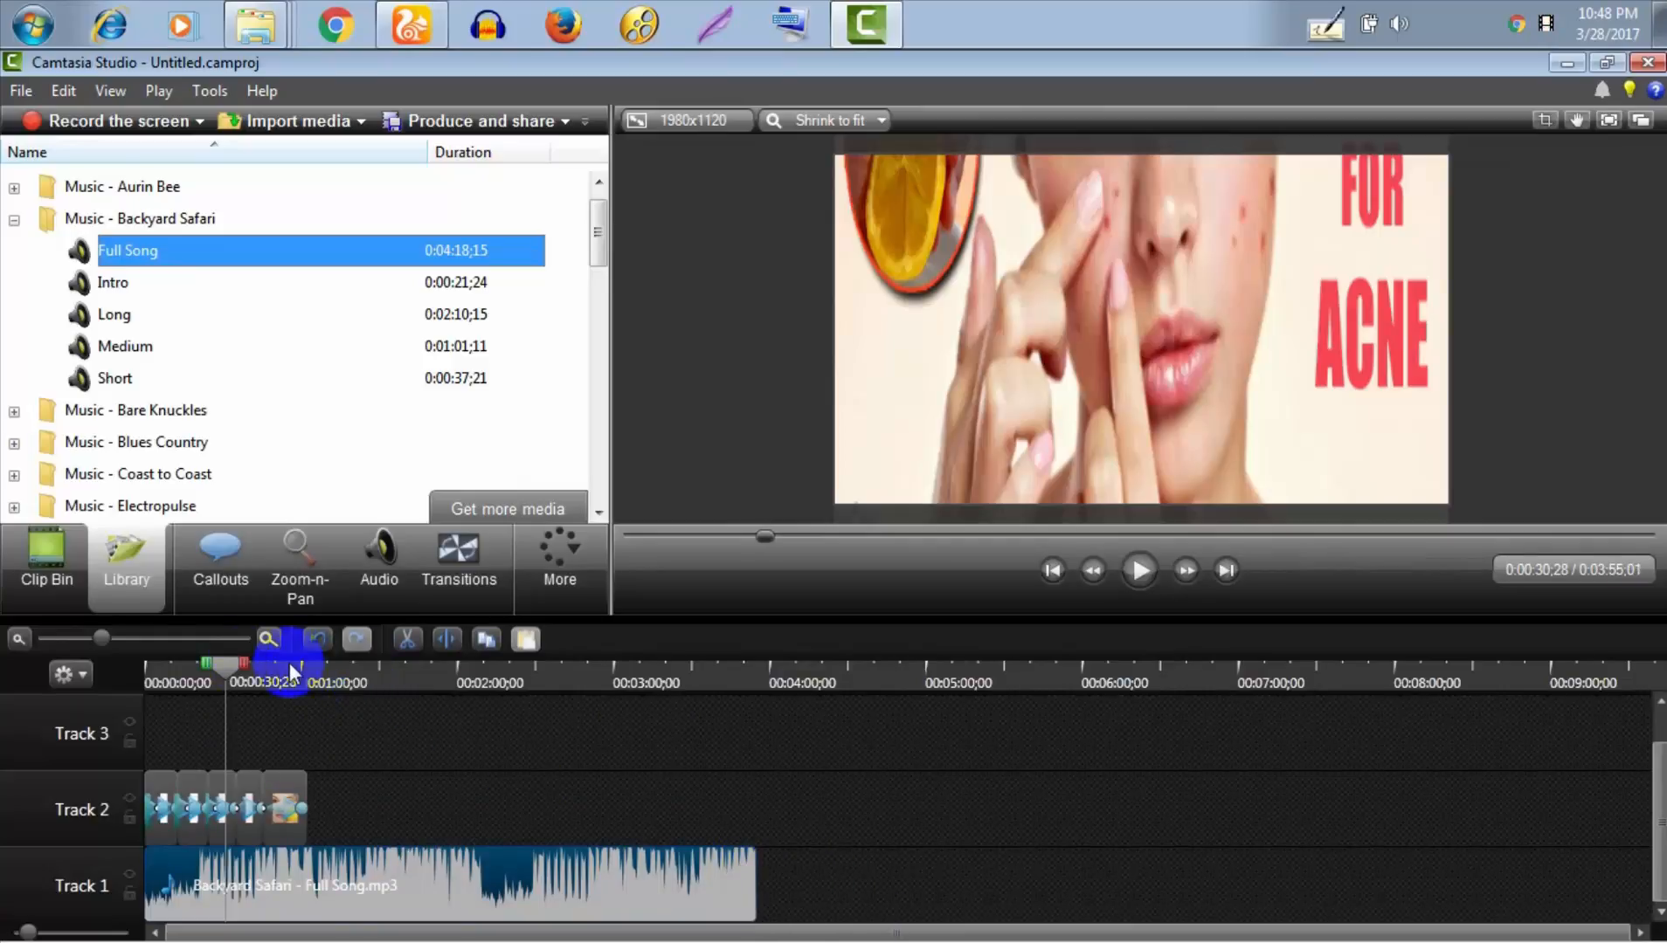
click(224, 666)
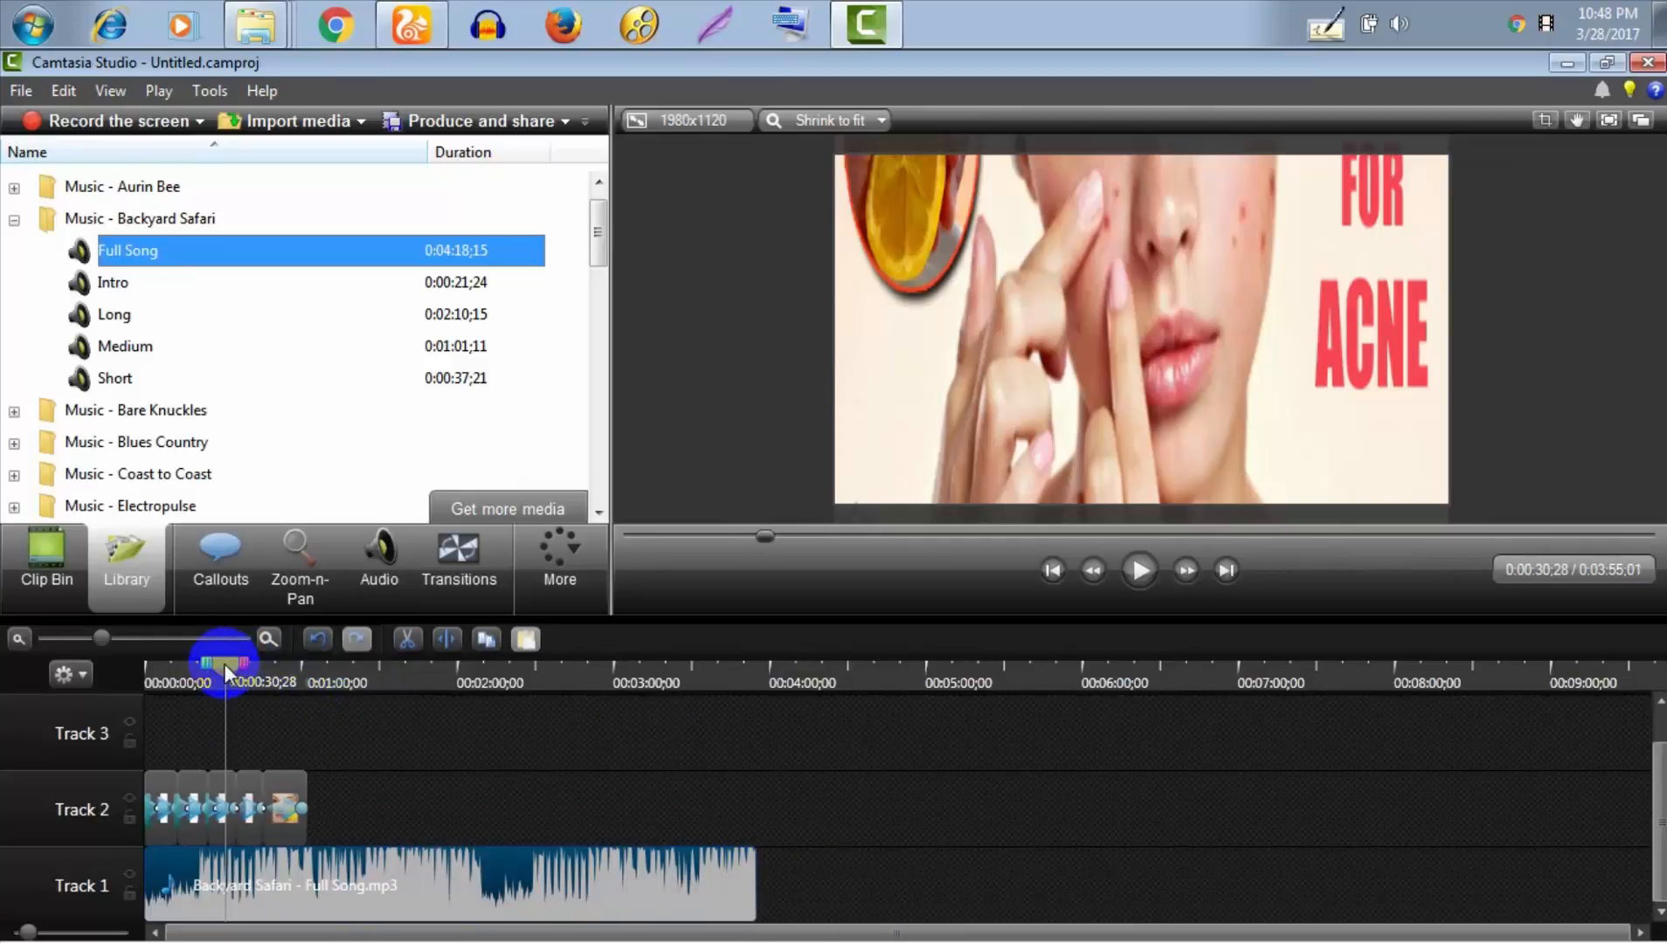
drag(226, 662, 319, 661)
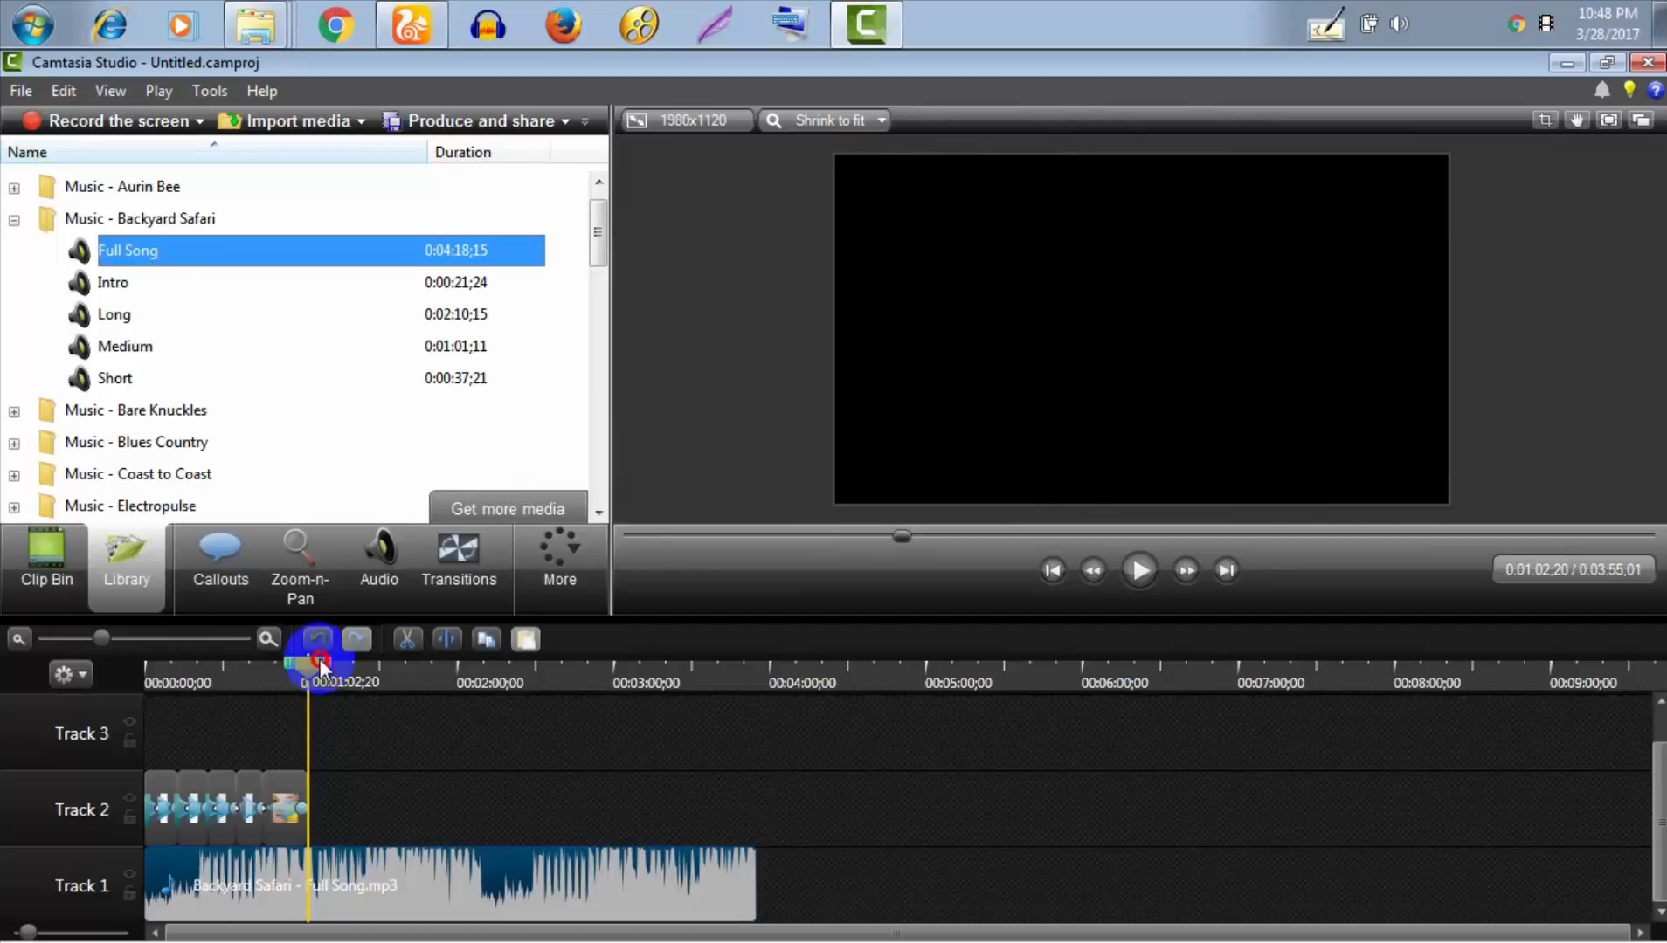
drag(320, 661, 321, 658)
click(359, 877)
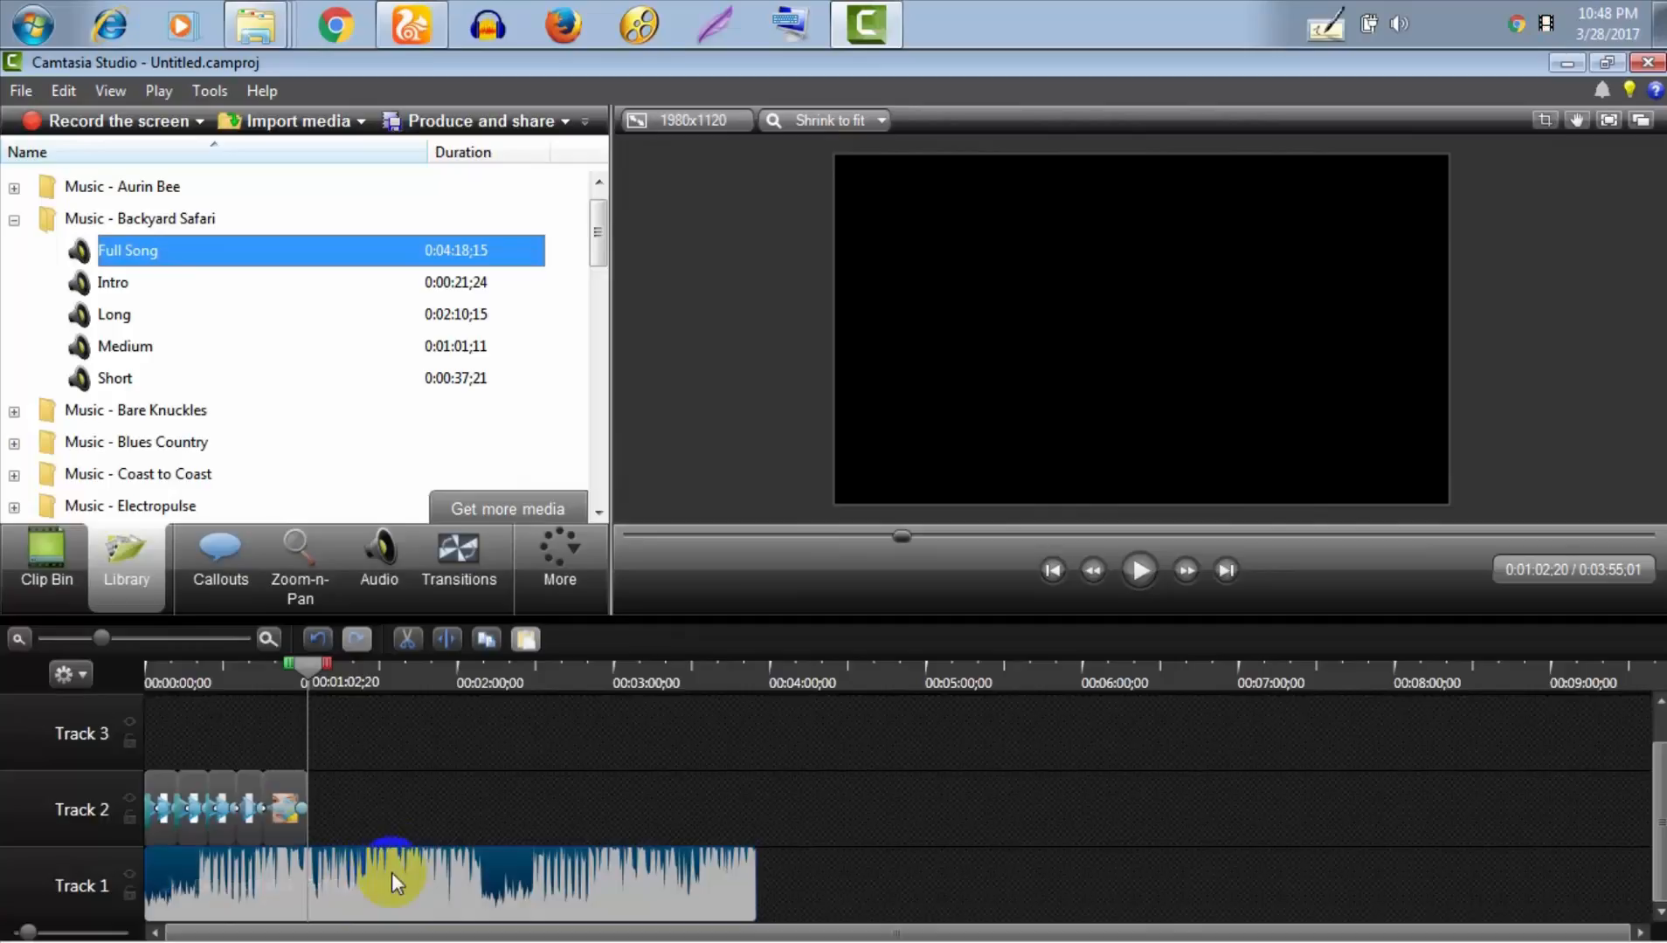
click(447, 635)
drag(393, 861, 523, 814)
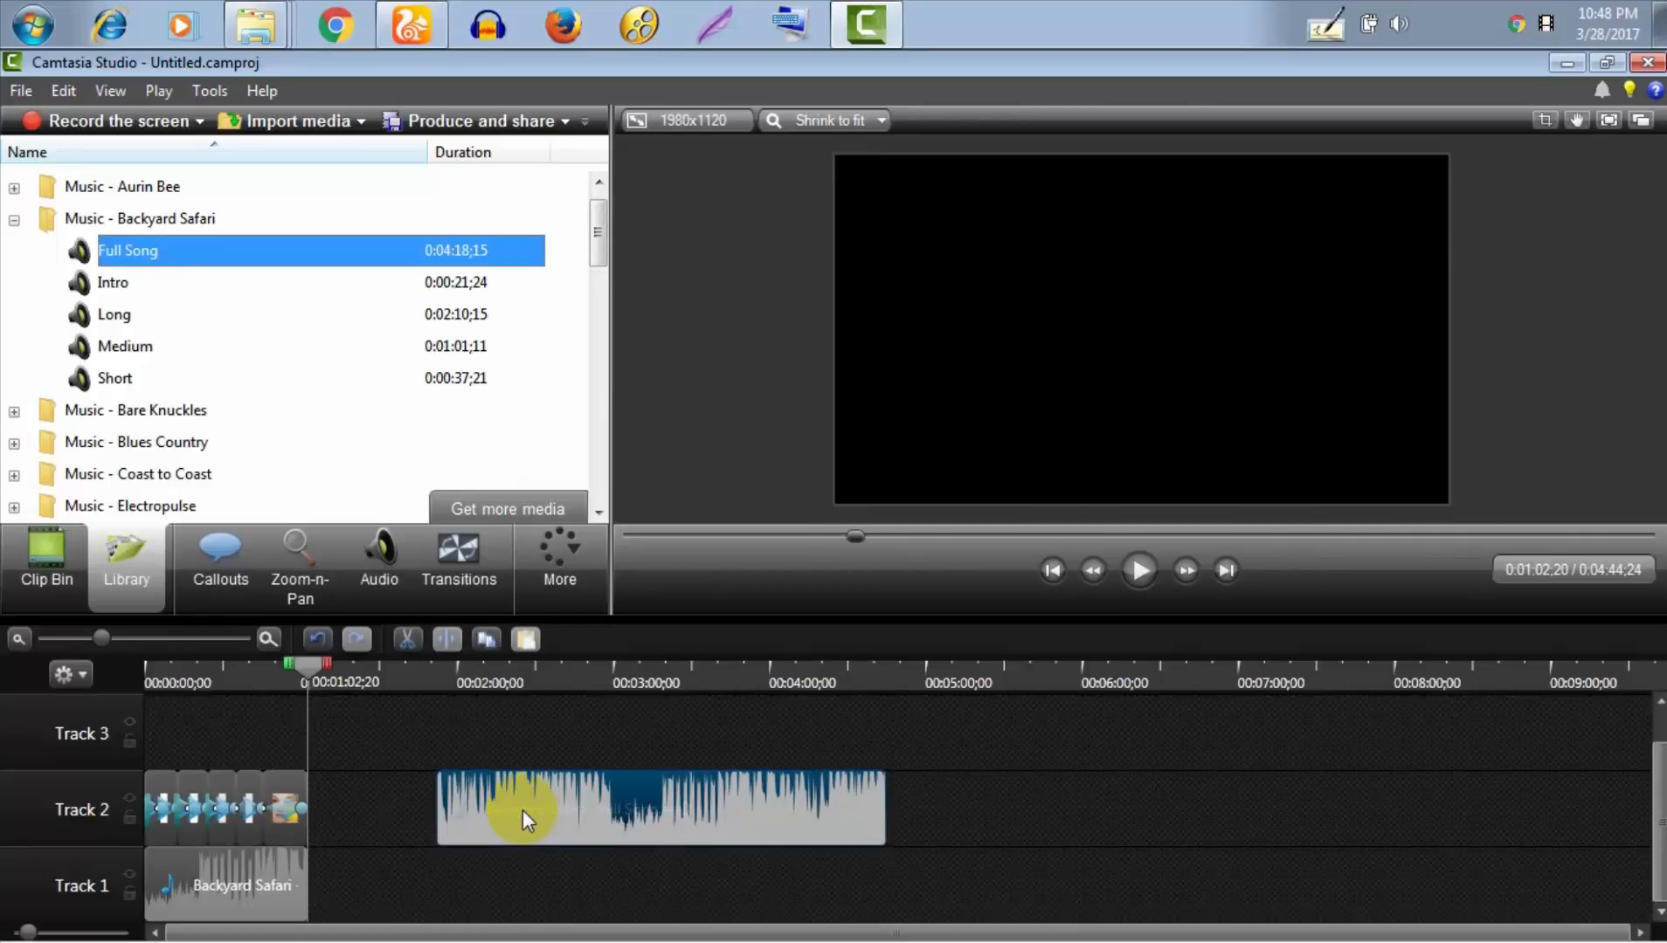
key(Delete)
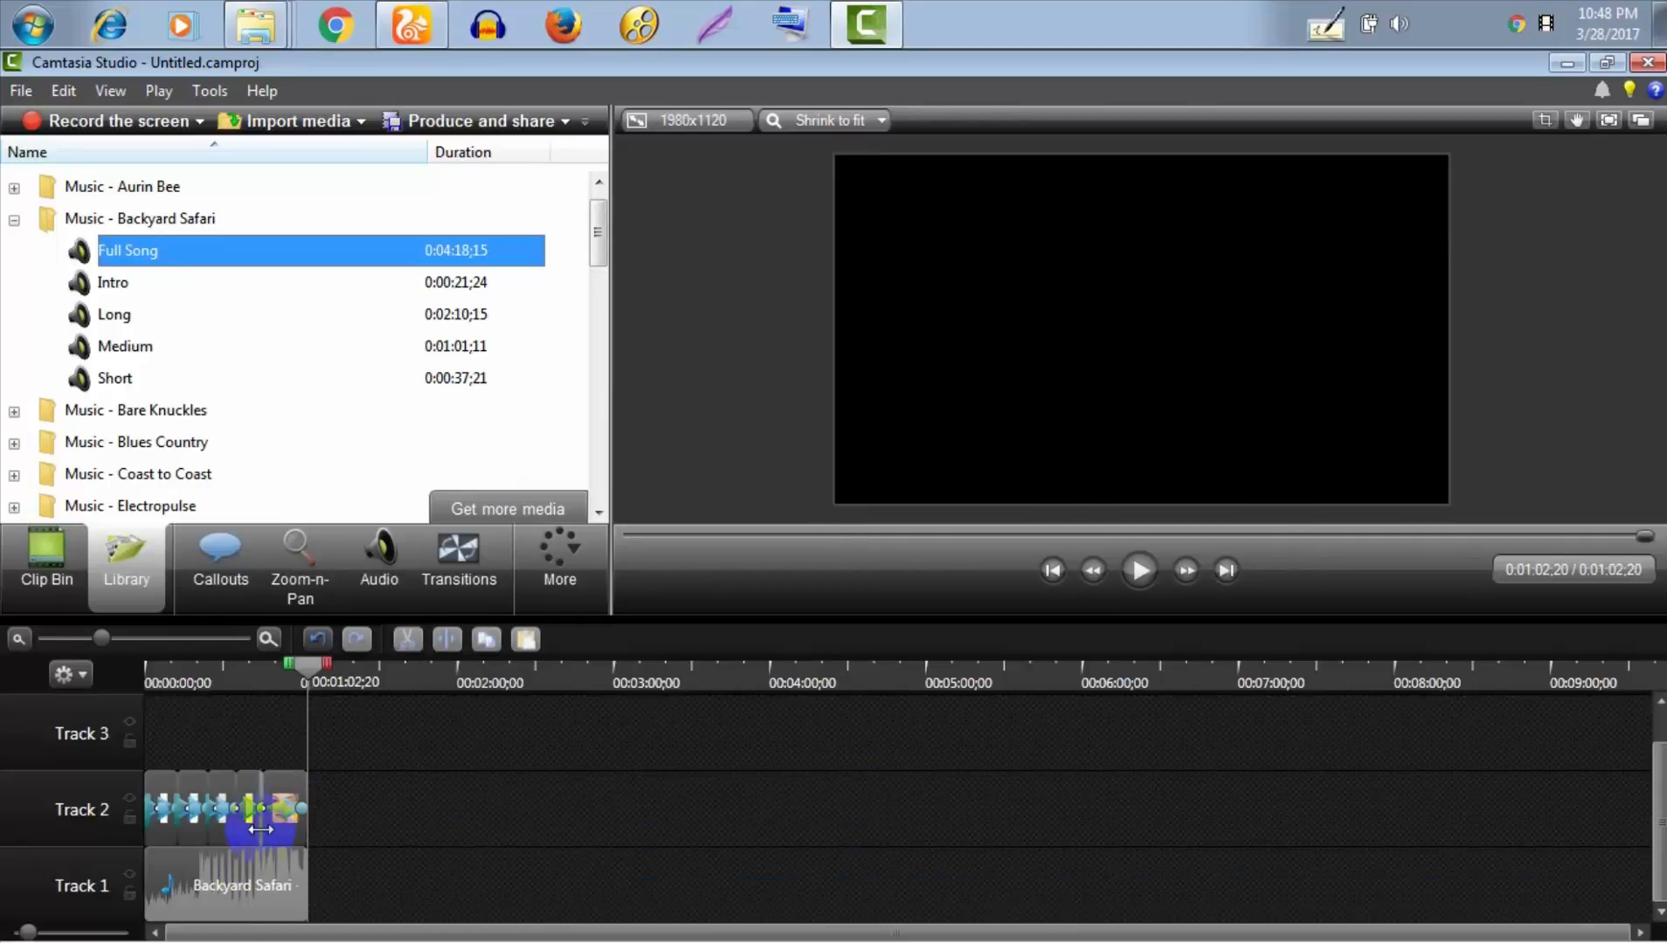
Lower the Backyard Safari clip's volume on Track 1, playing back part of the video before and after the change
drag(263, 668, 235, 669)
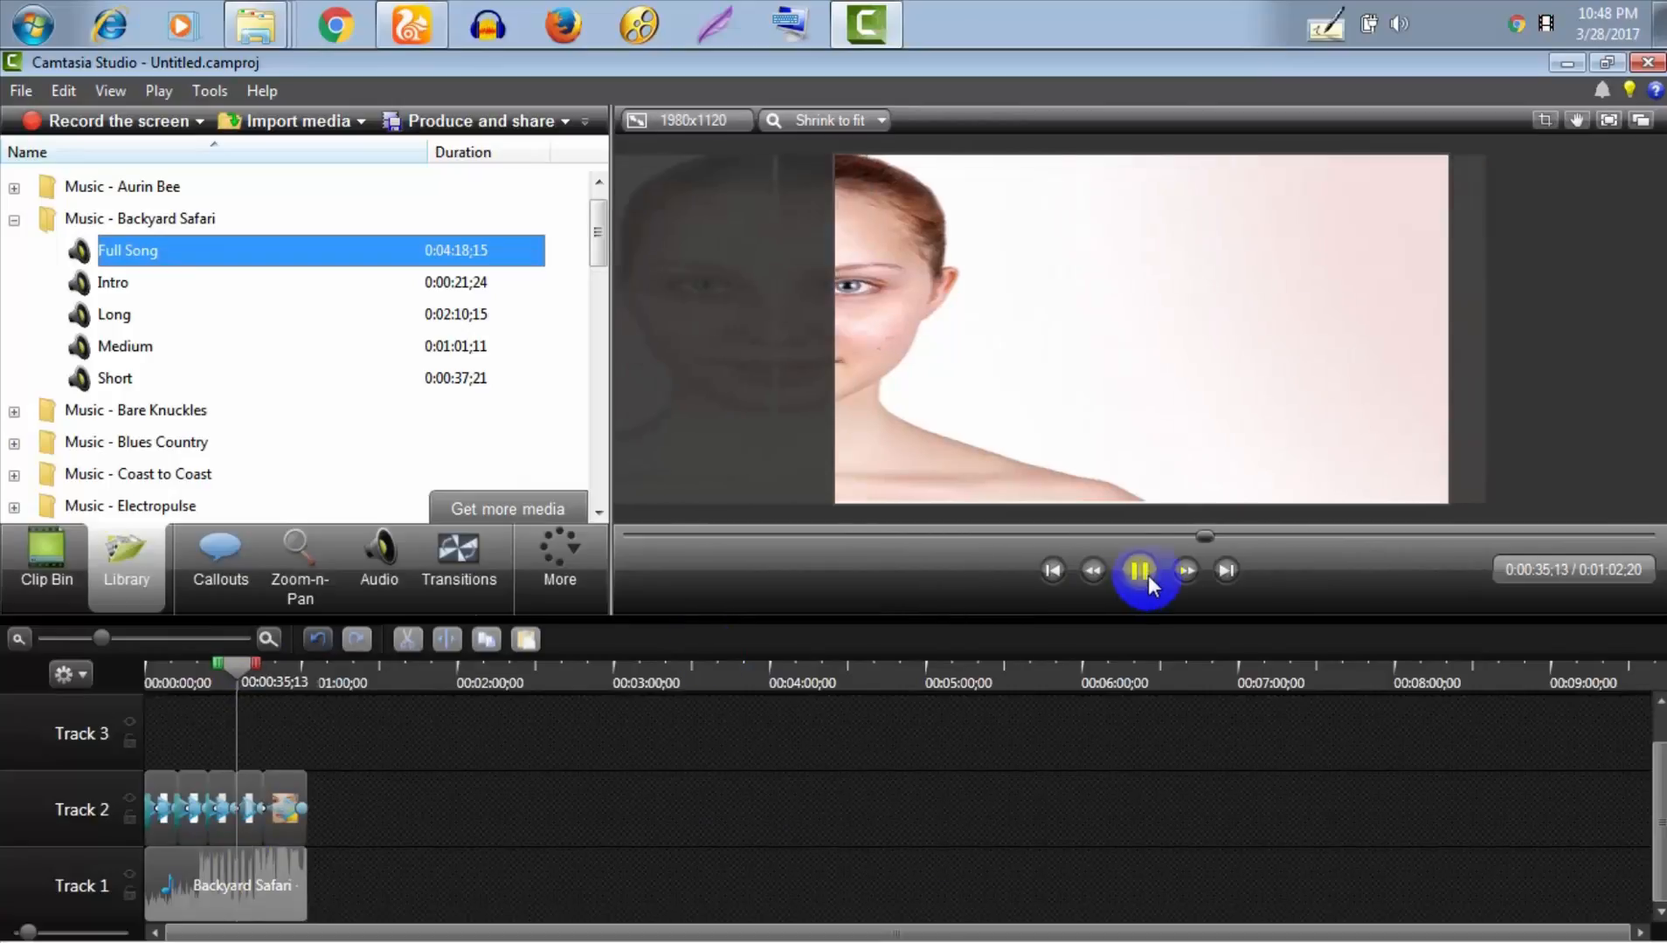
click(1141, 571)
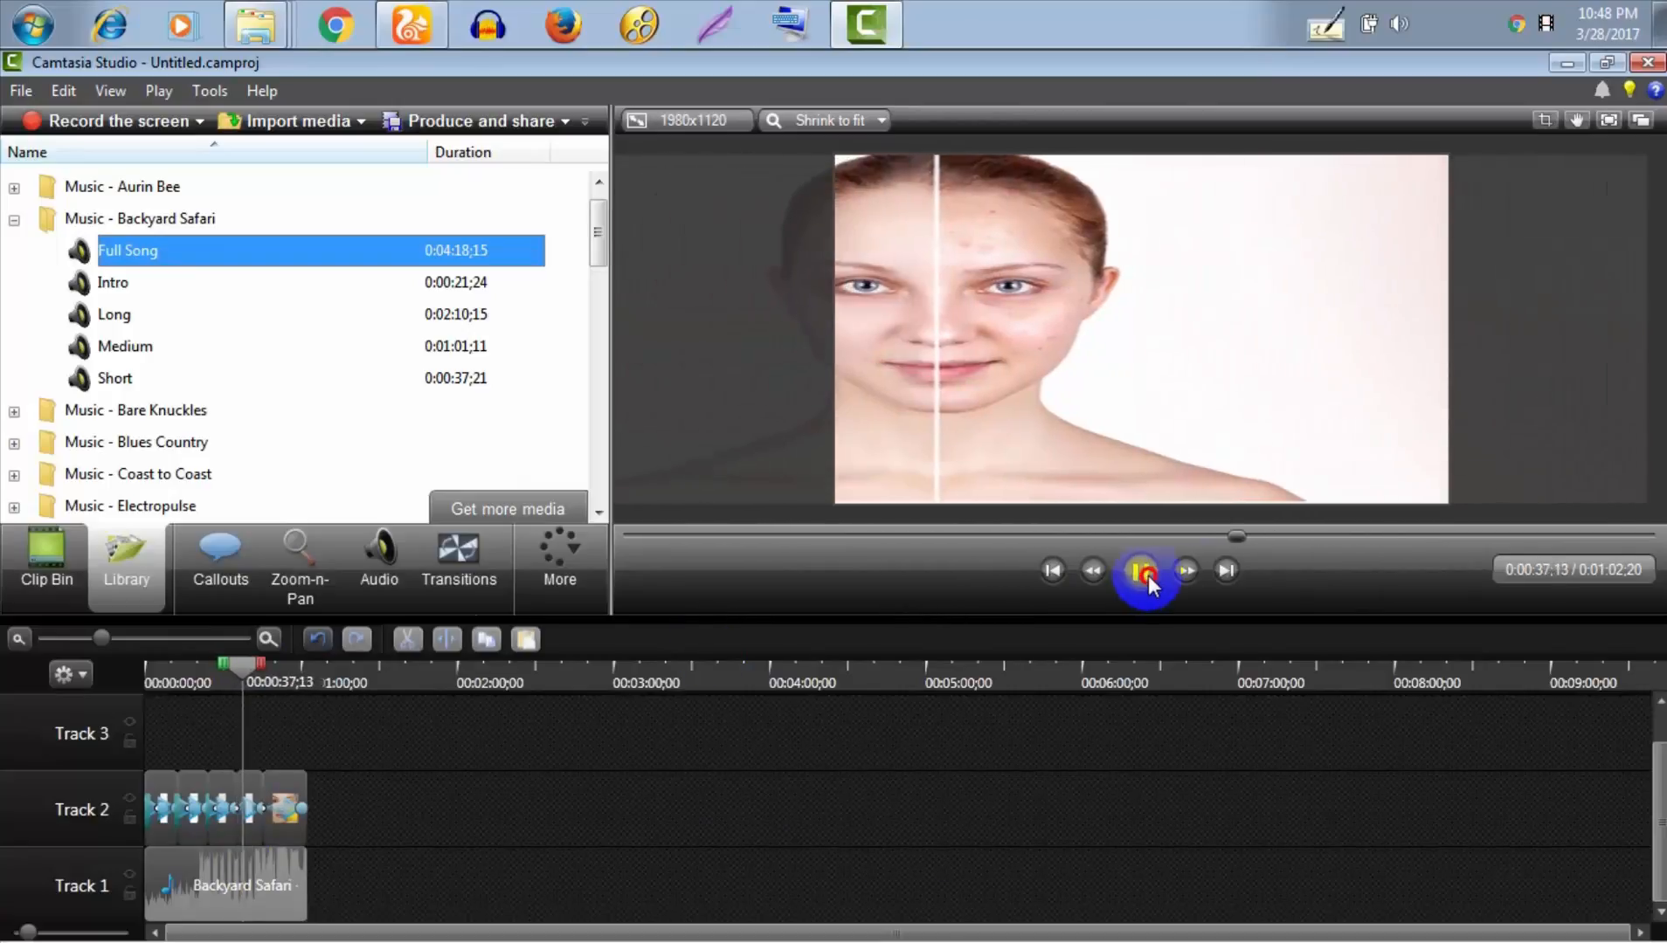
click(384, 572)
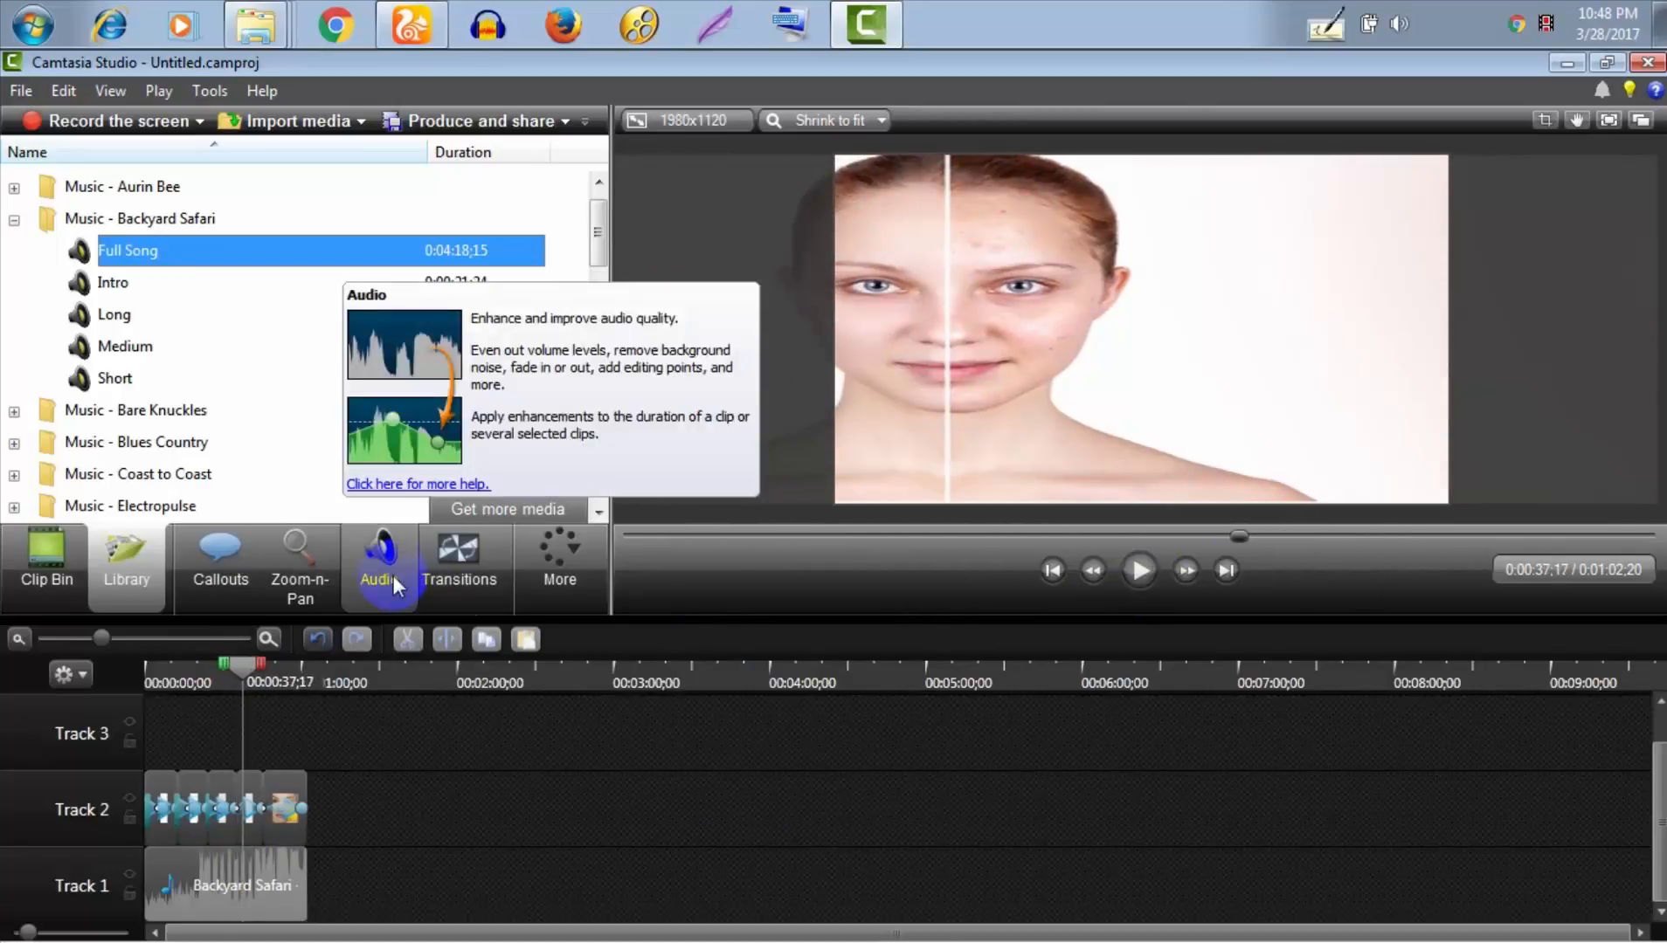
click(393, 575)
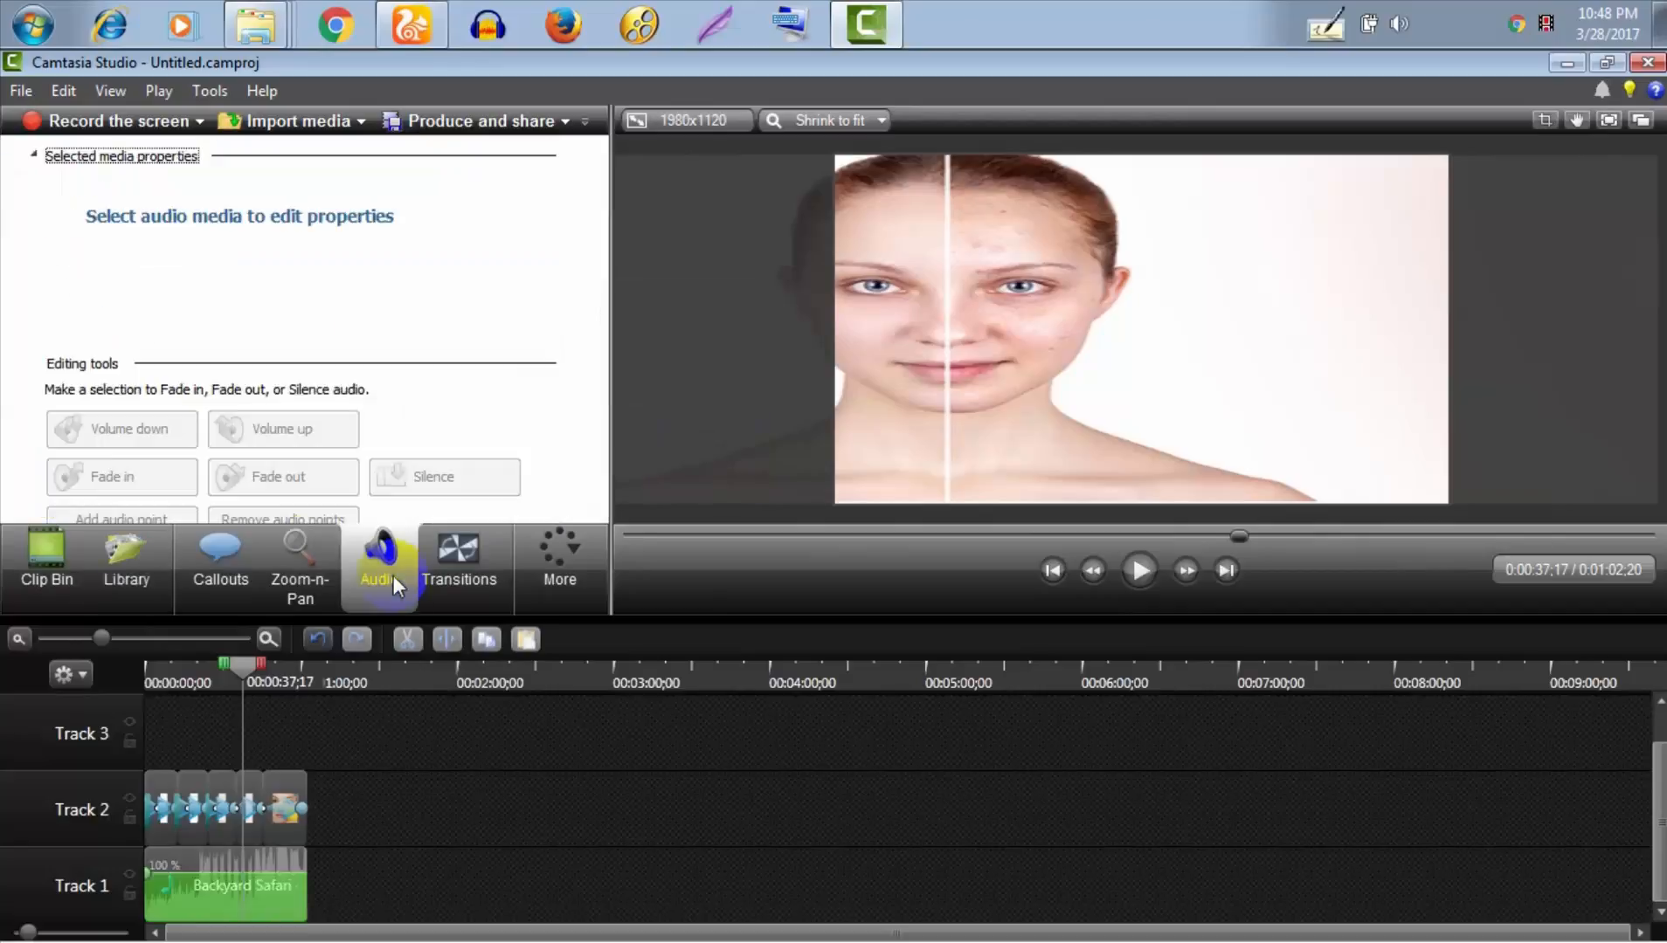
click(196, 886)
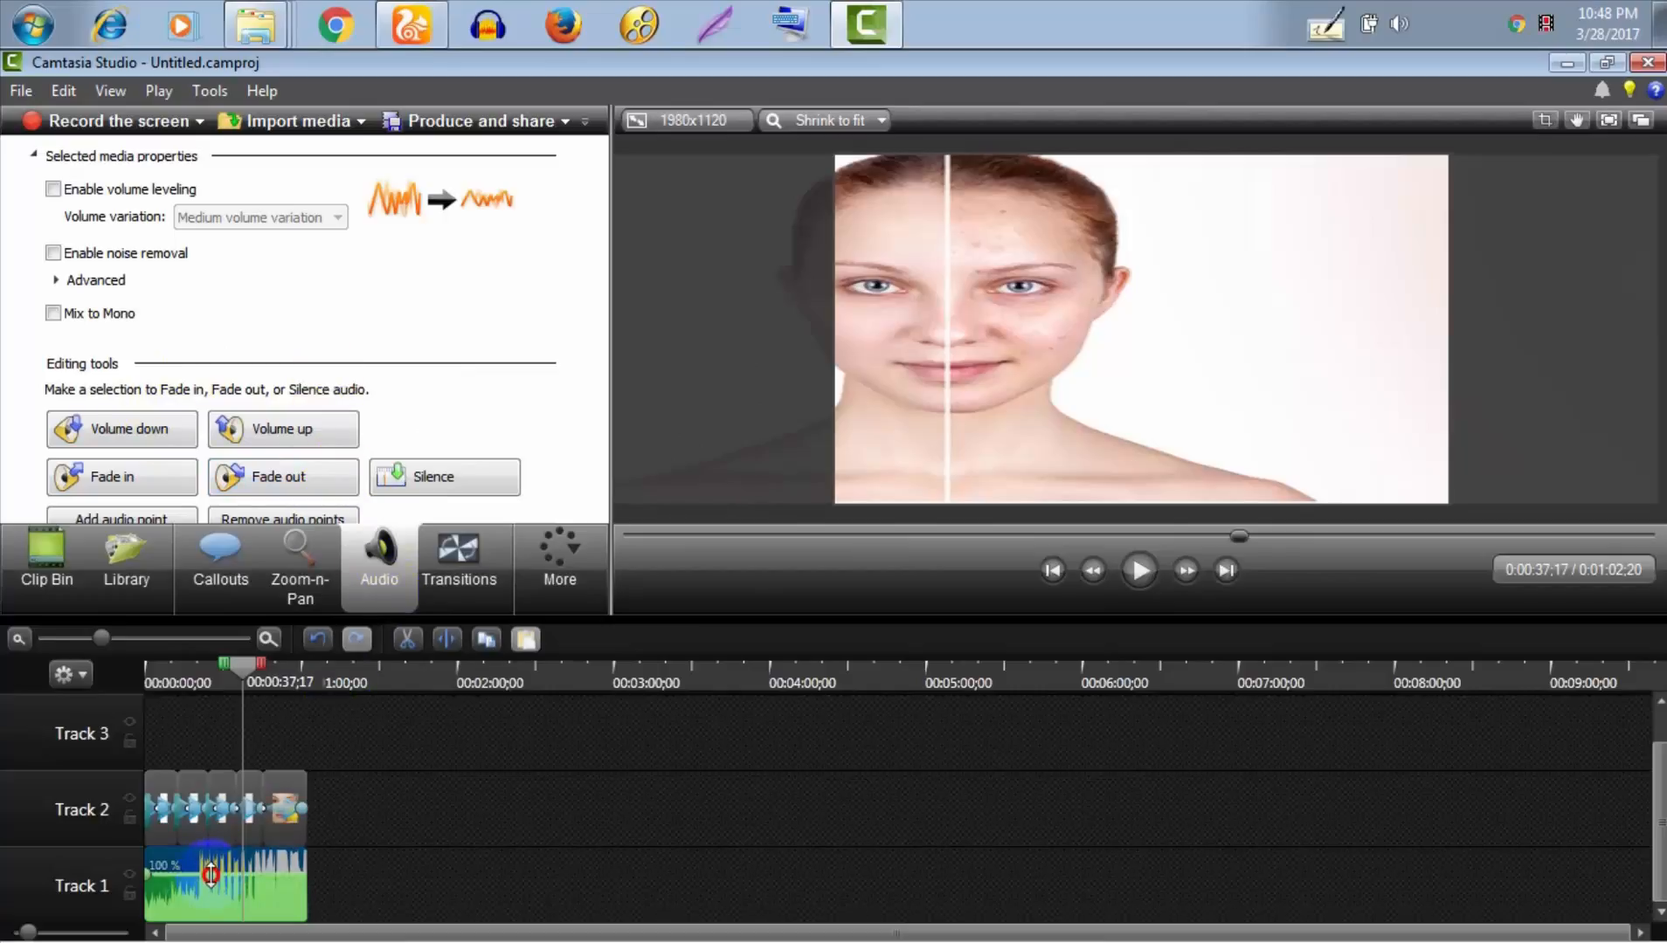
drag(211, 883, 211, 897)
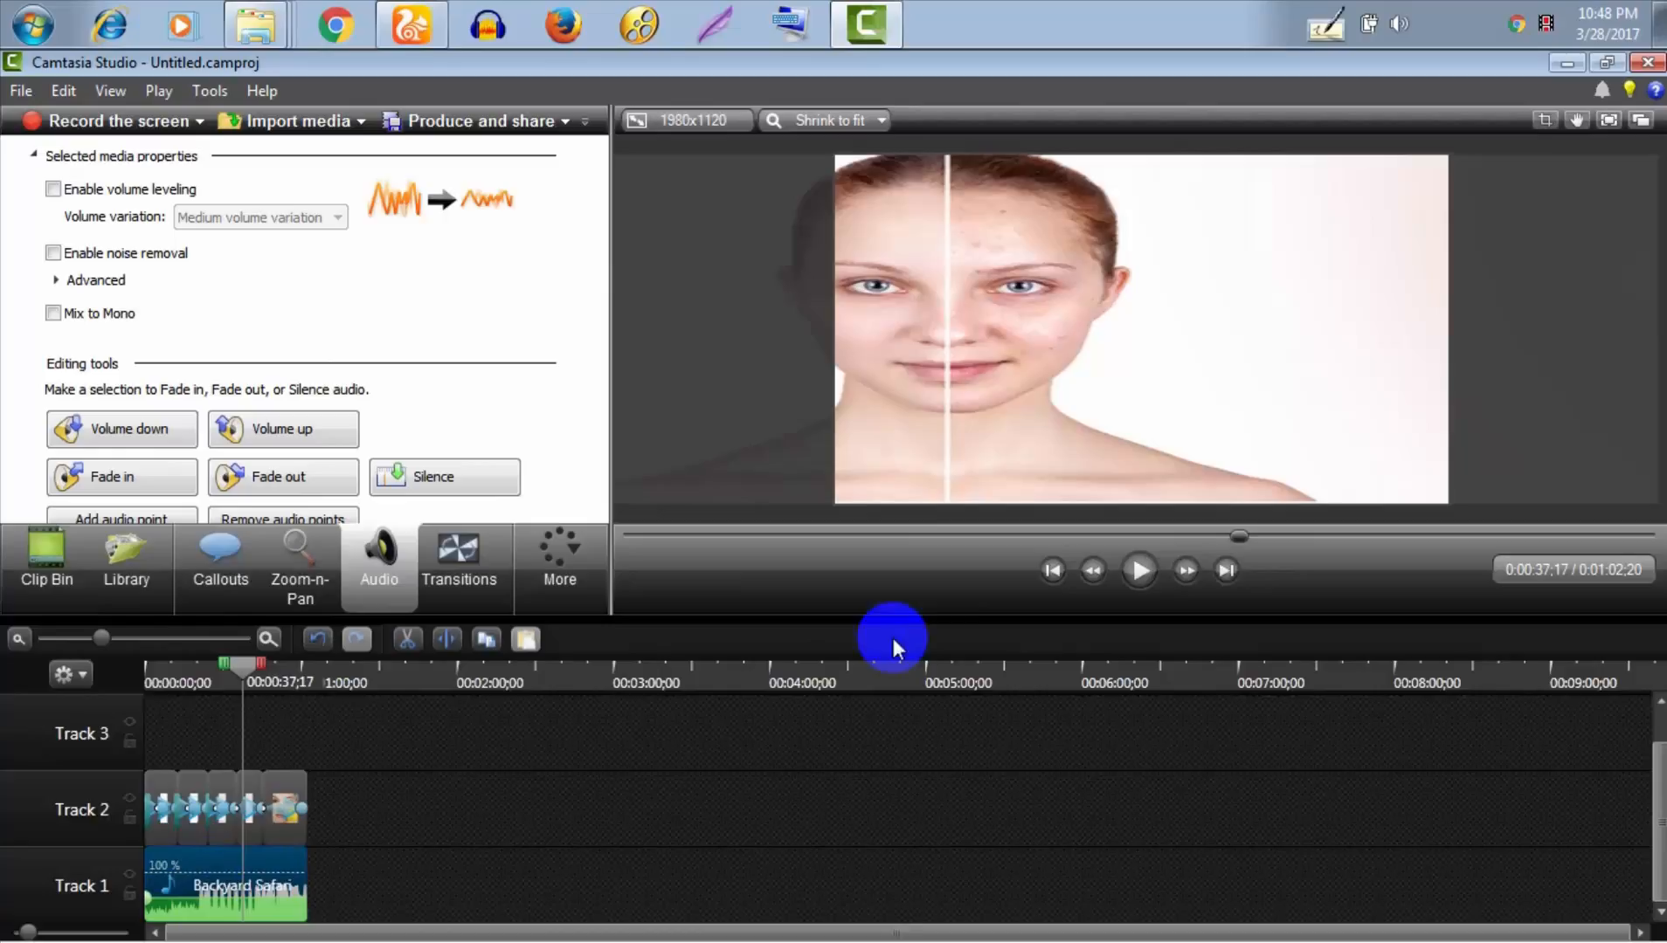
click(1131, 579)
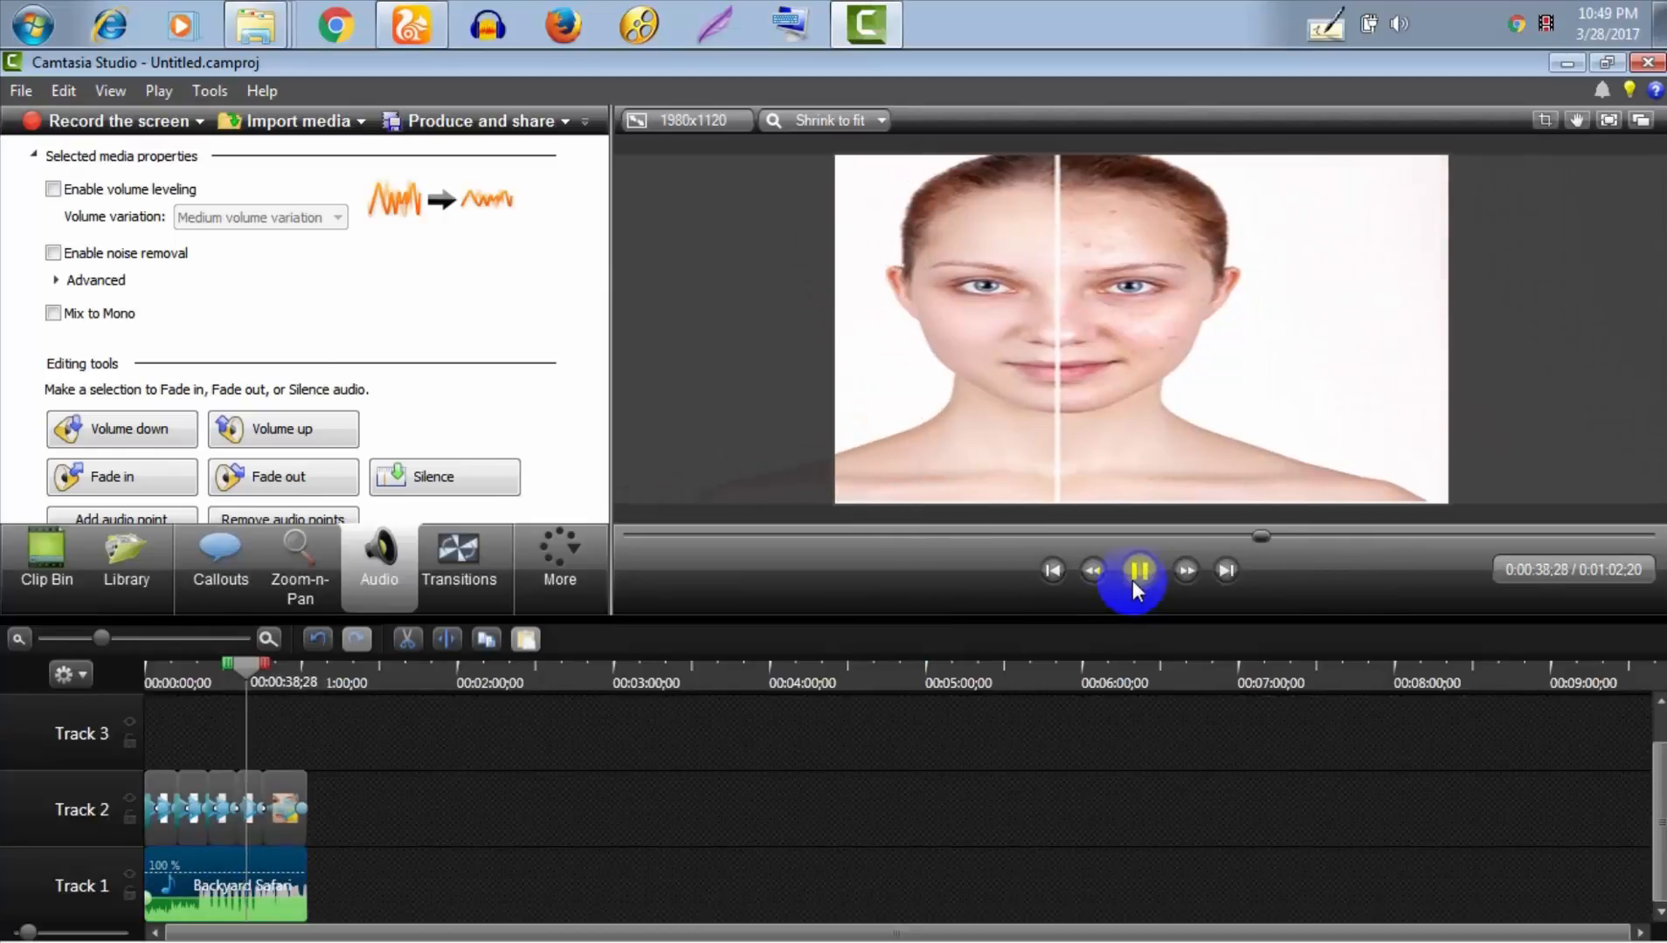
click(1133, 577)
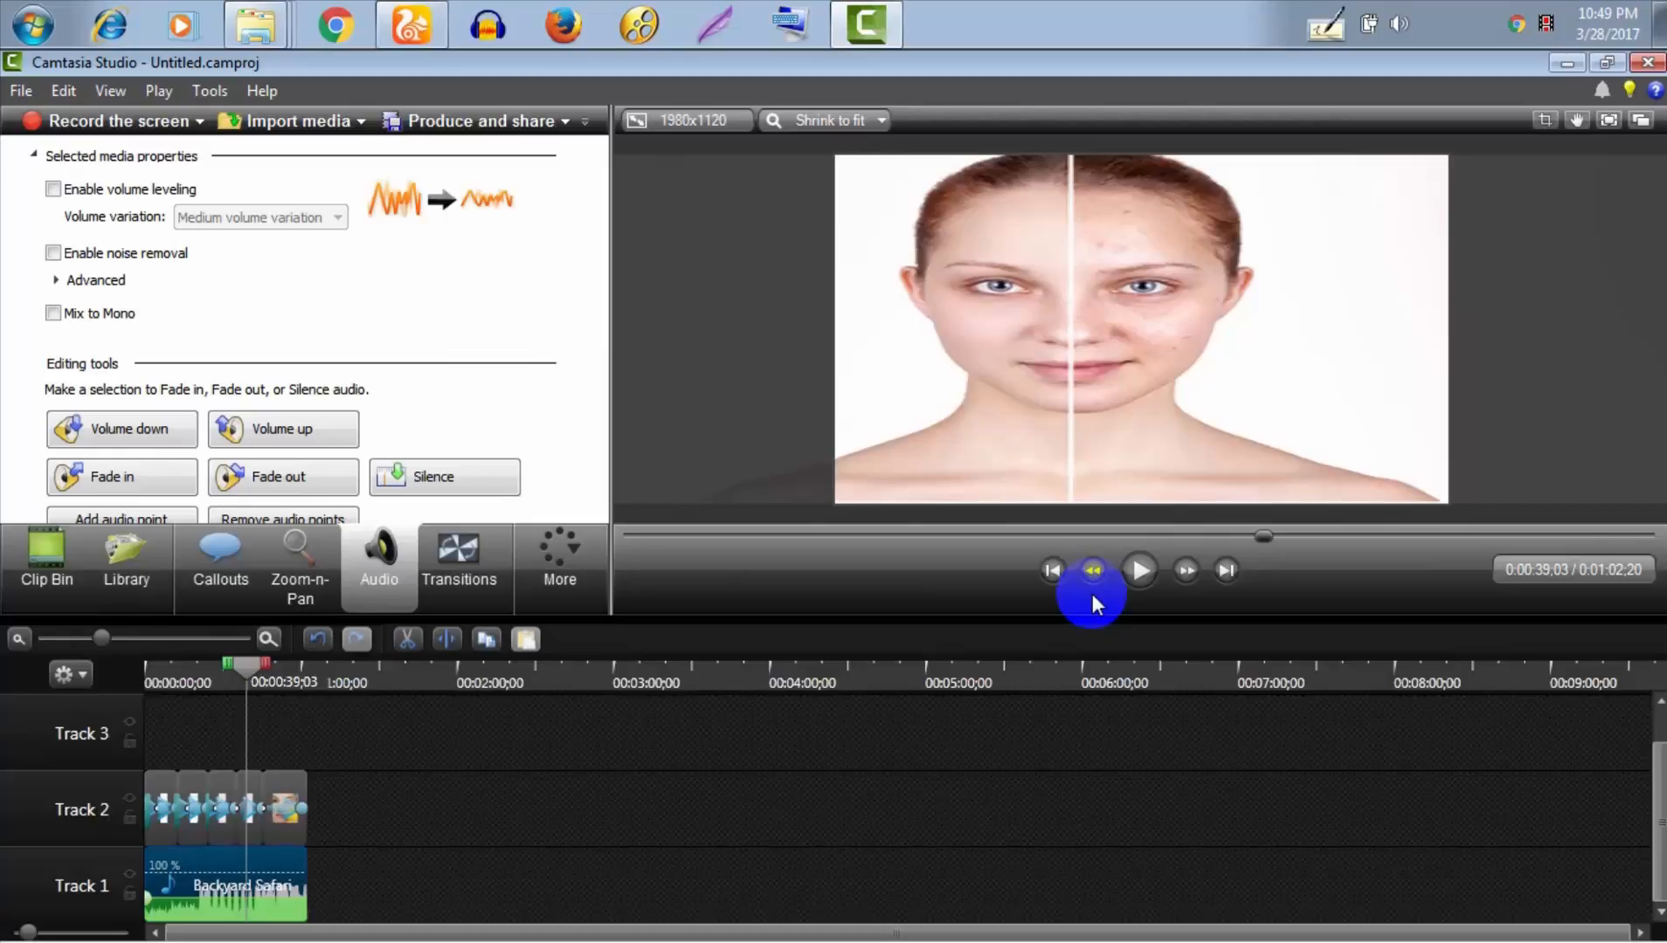
Move the picture clips up to Track 3 and the Backyard Safari music to Track 2, then clear the selection
drag(384, 780, 196, 801)
click(465, 804)
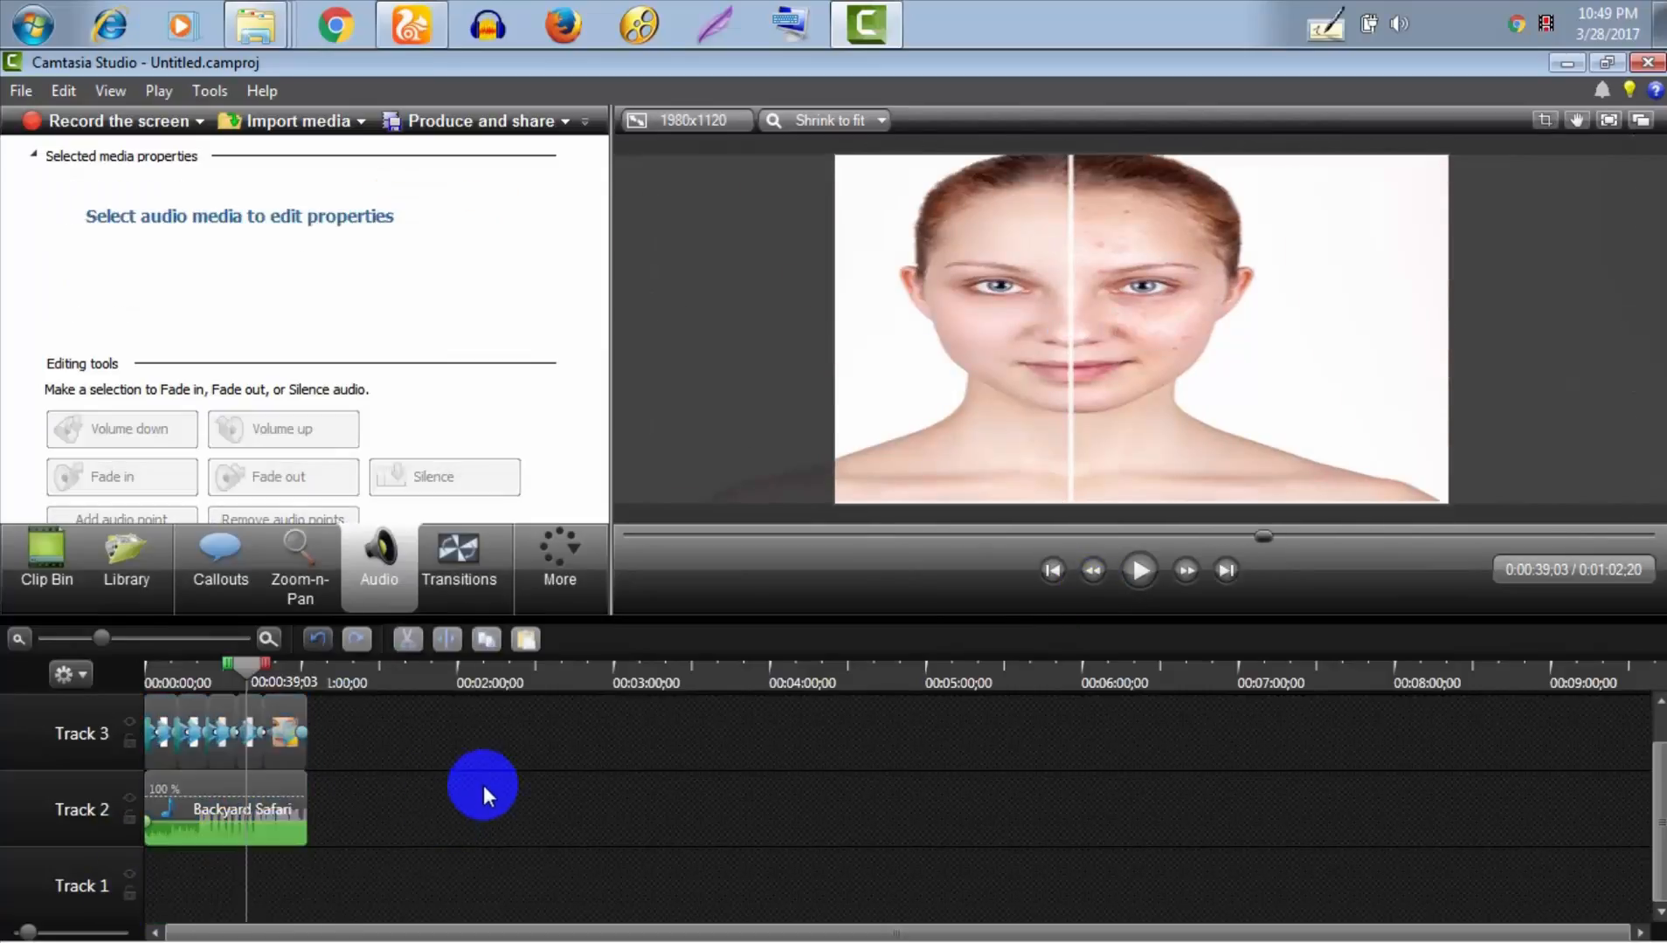
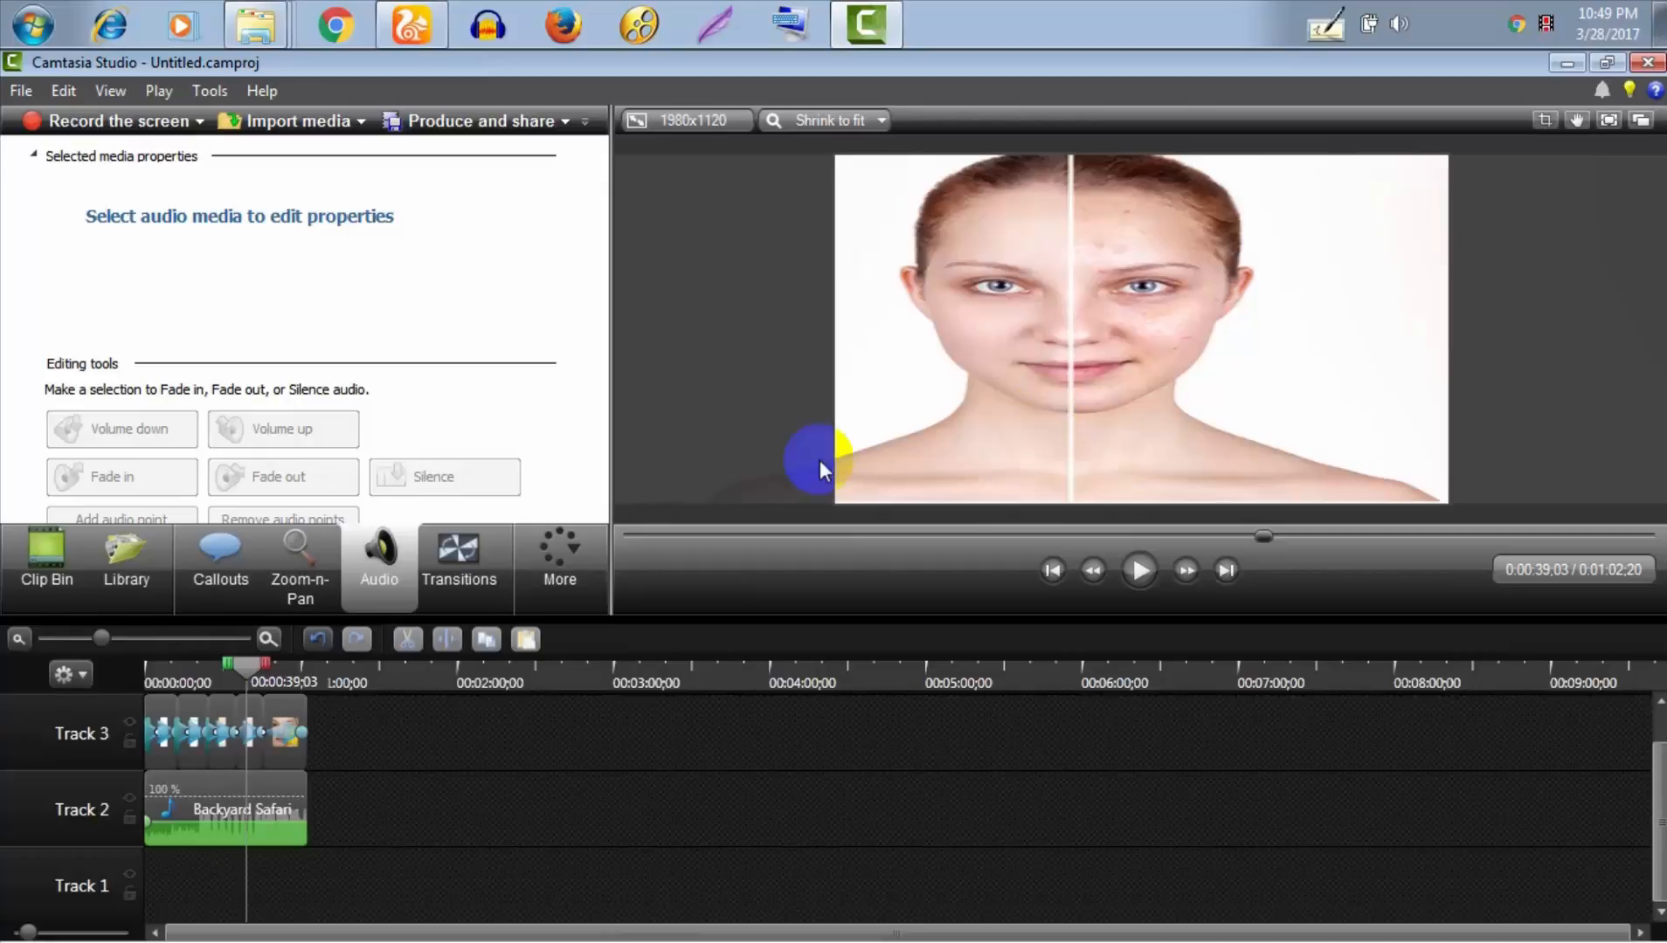
click(485, 798)
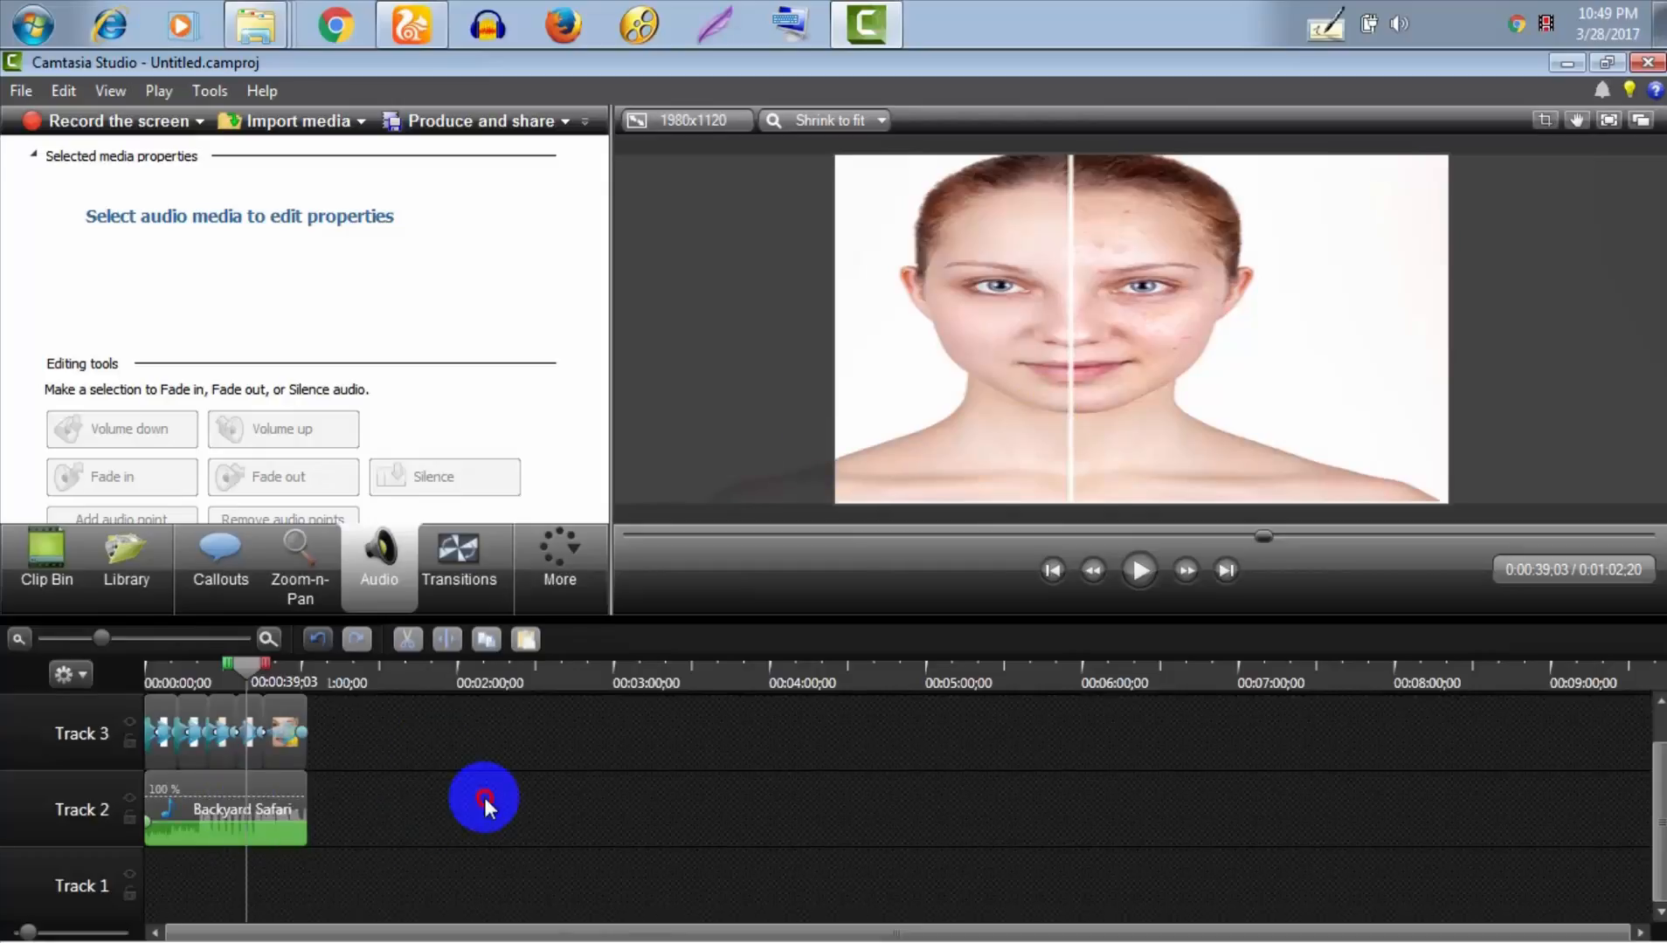
Try noise removal on the Backyard Safari music clip and turn it off again
click(234, 792)
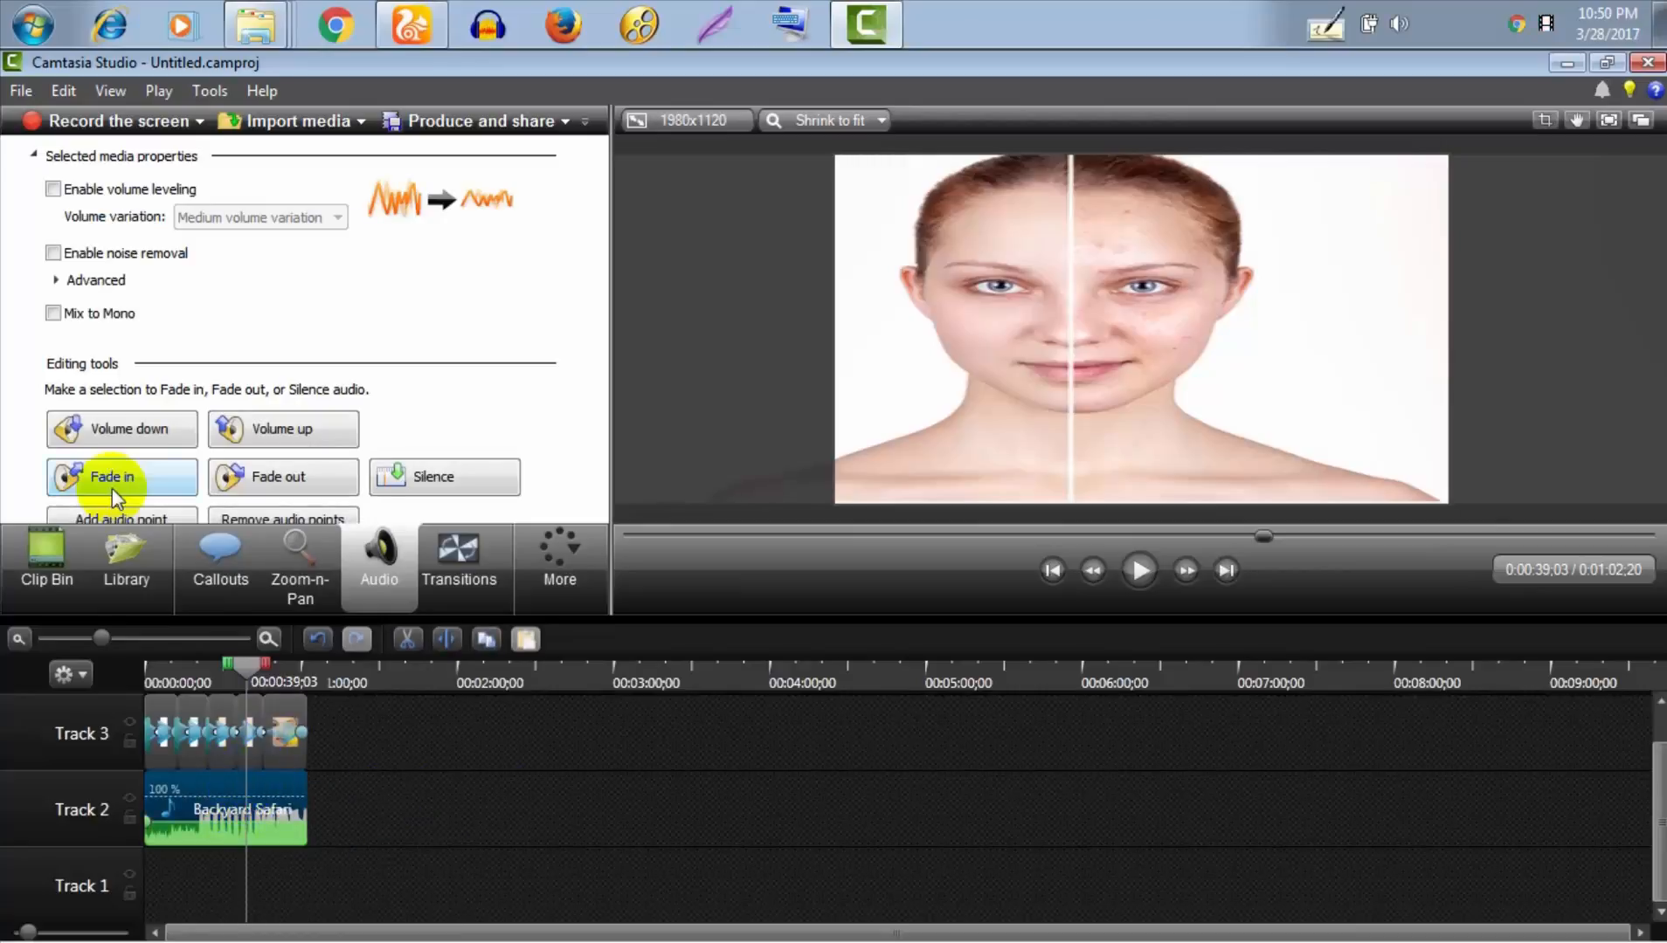
click(53, 254)
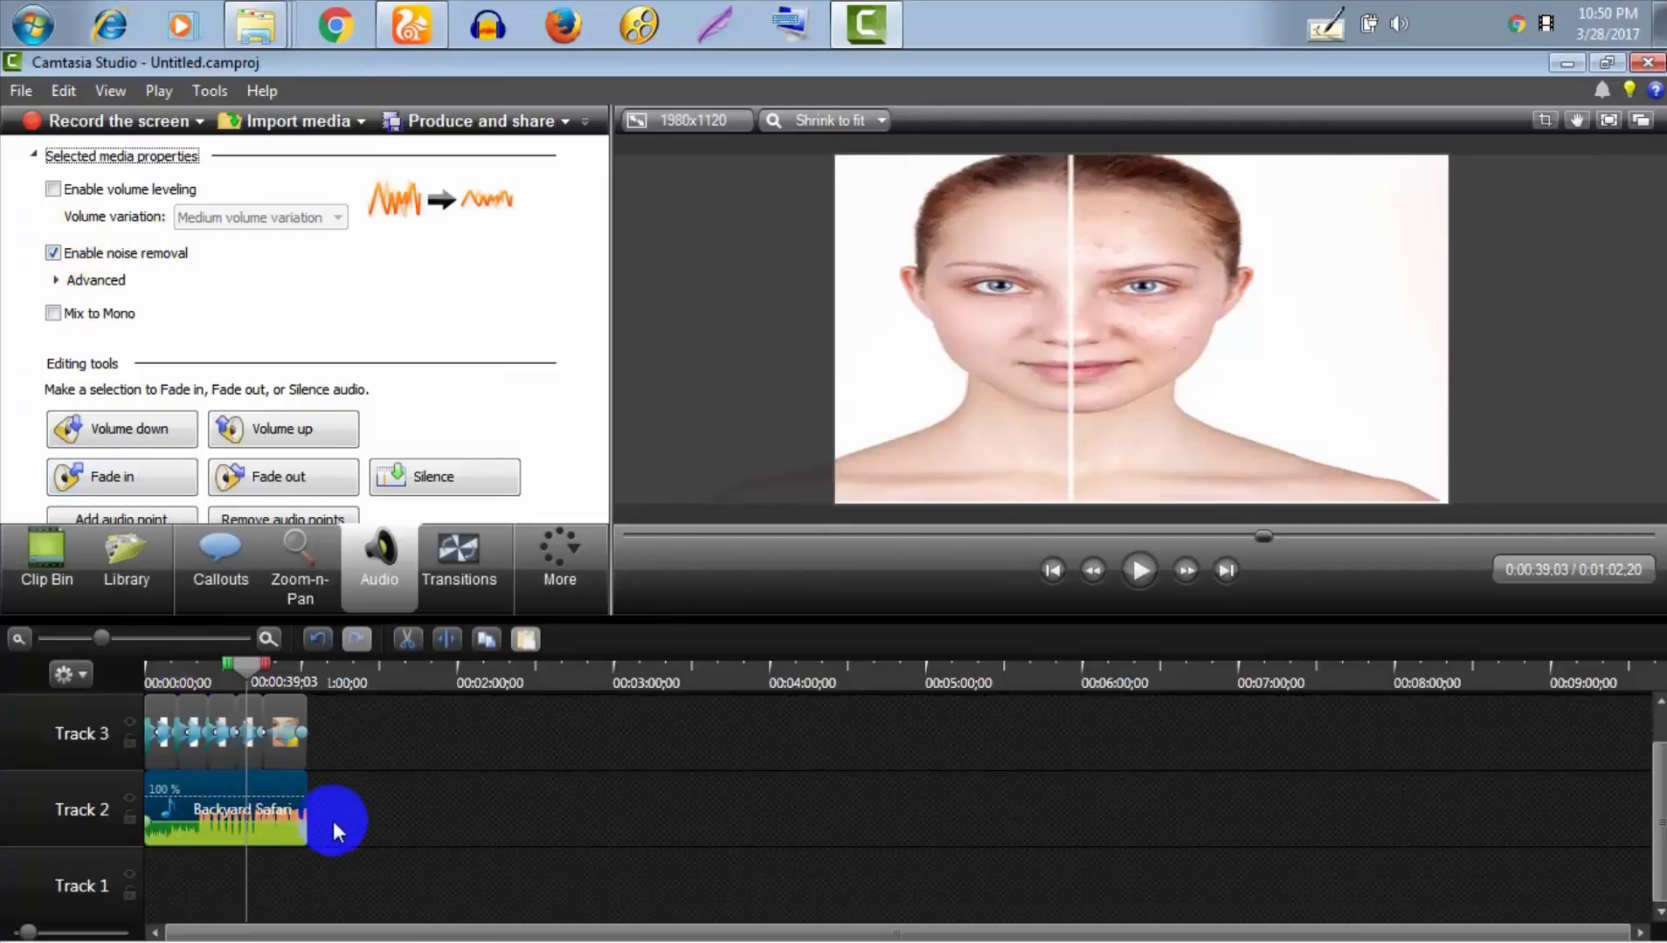
click(53, 253)
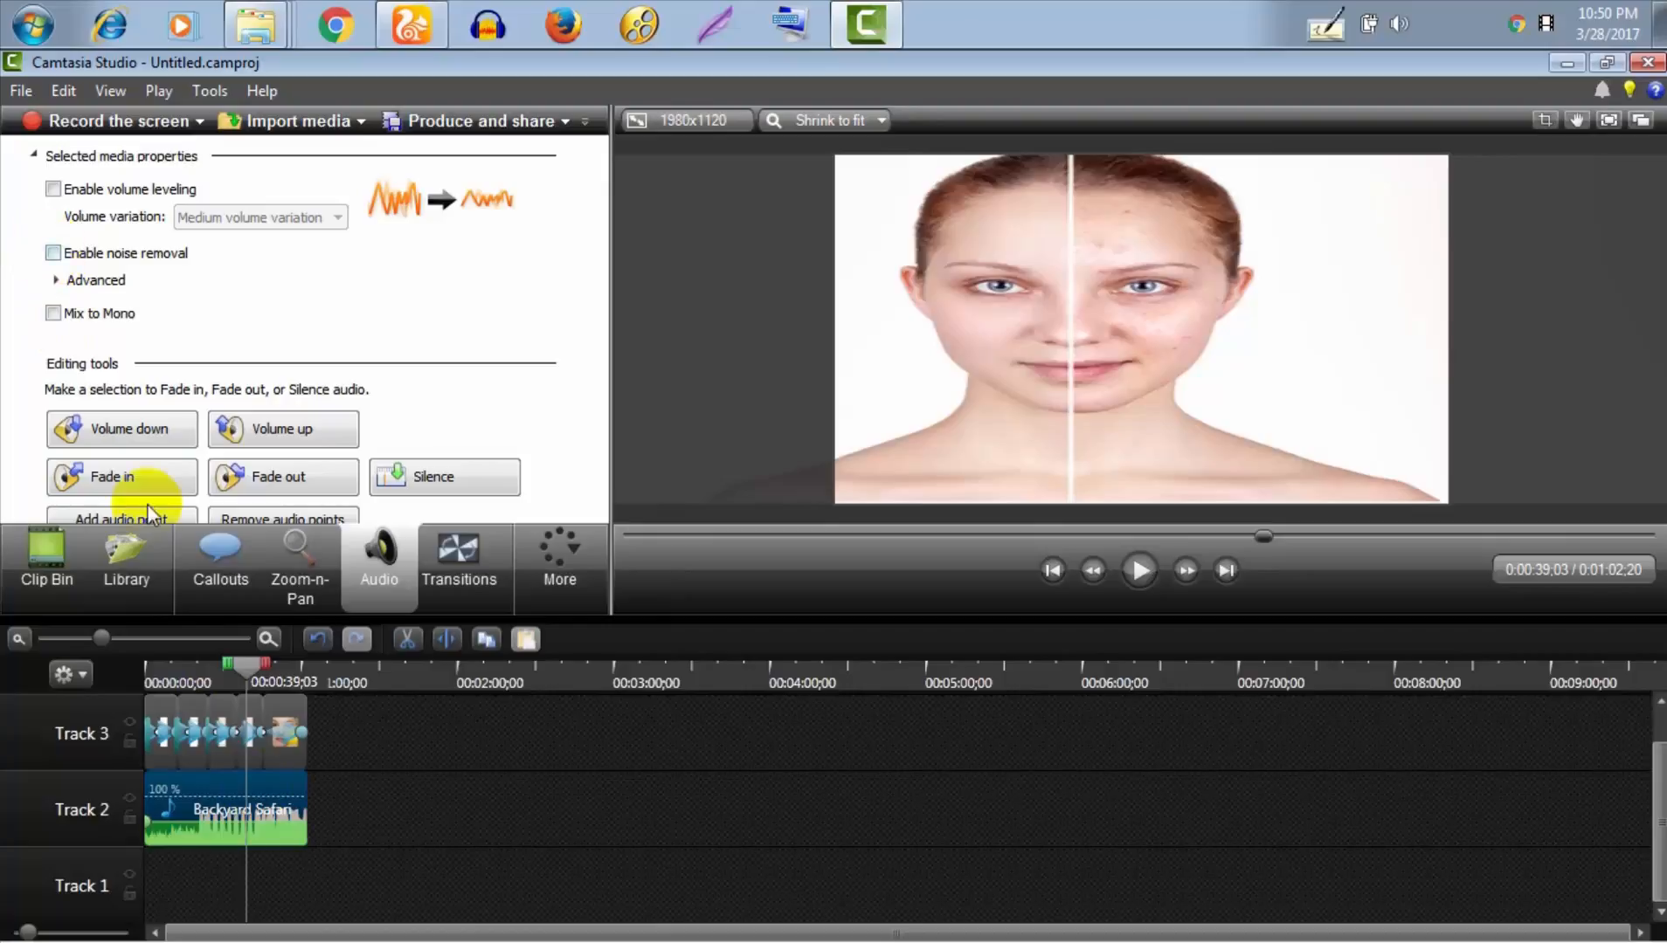
click(54, 253)
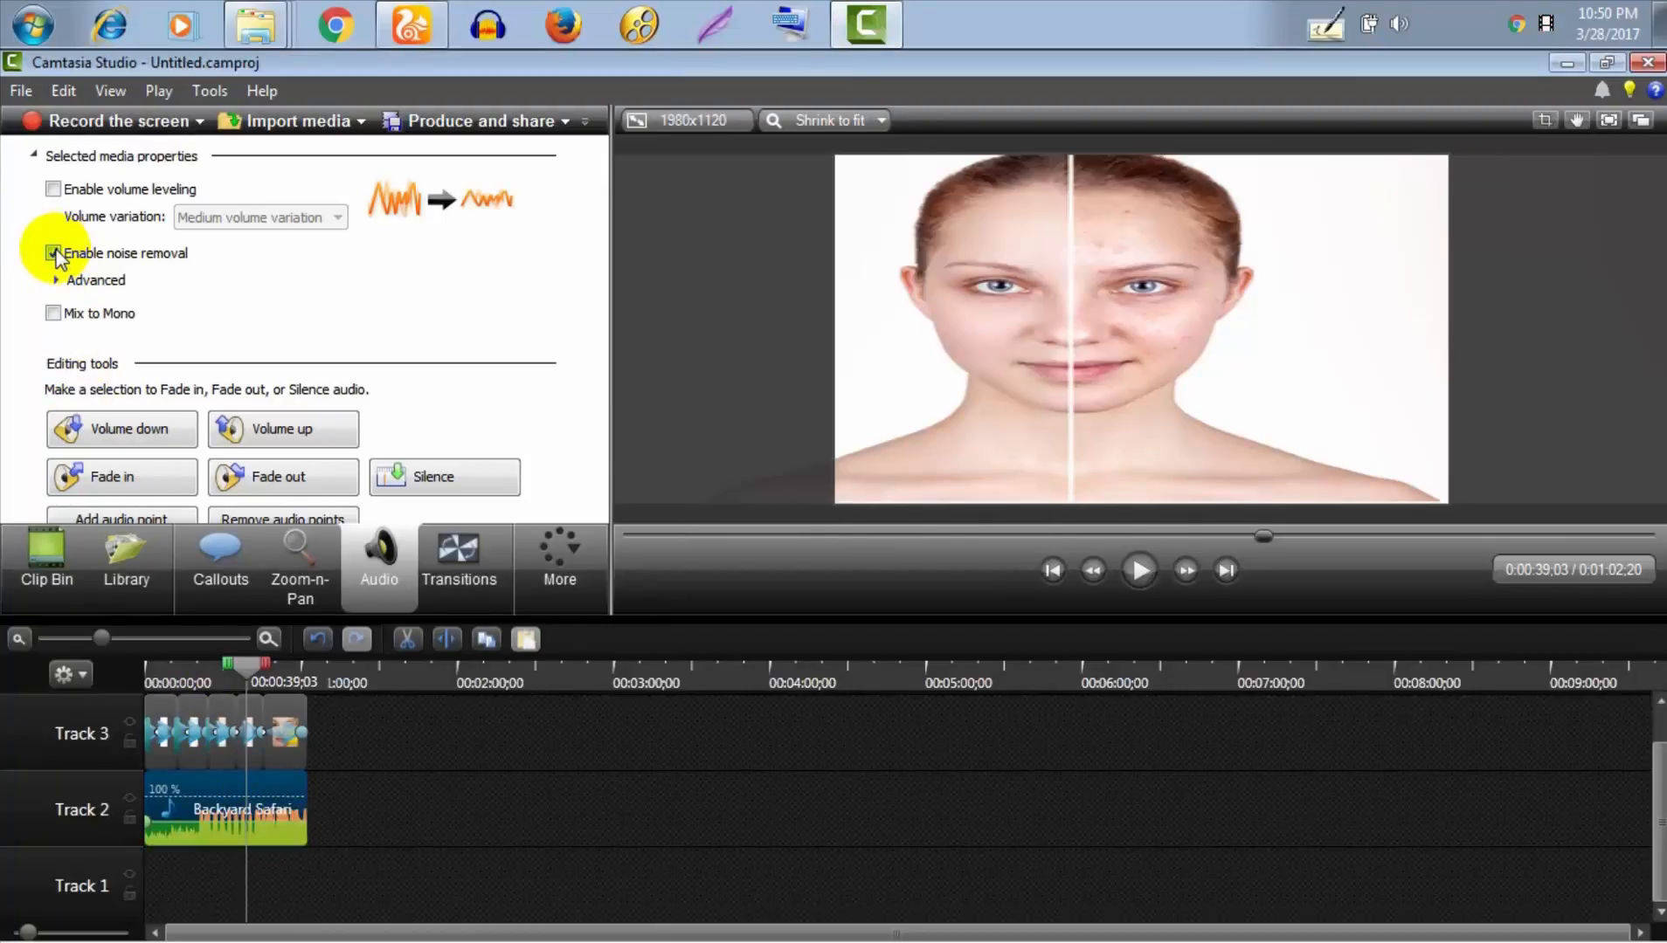
click(53, 253)
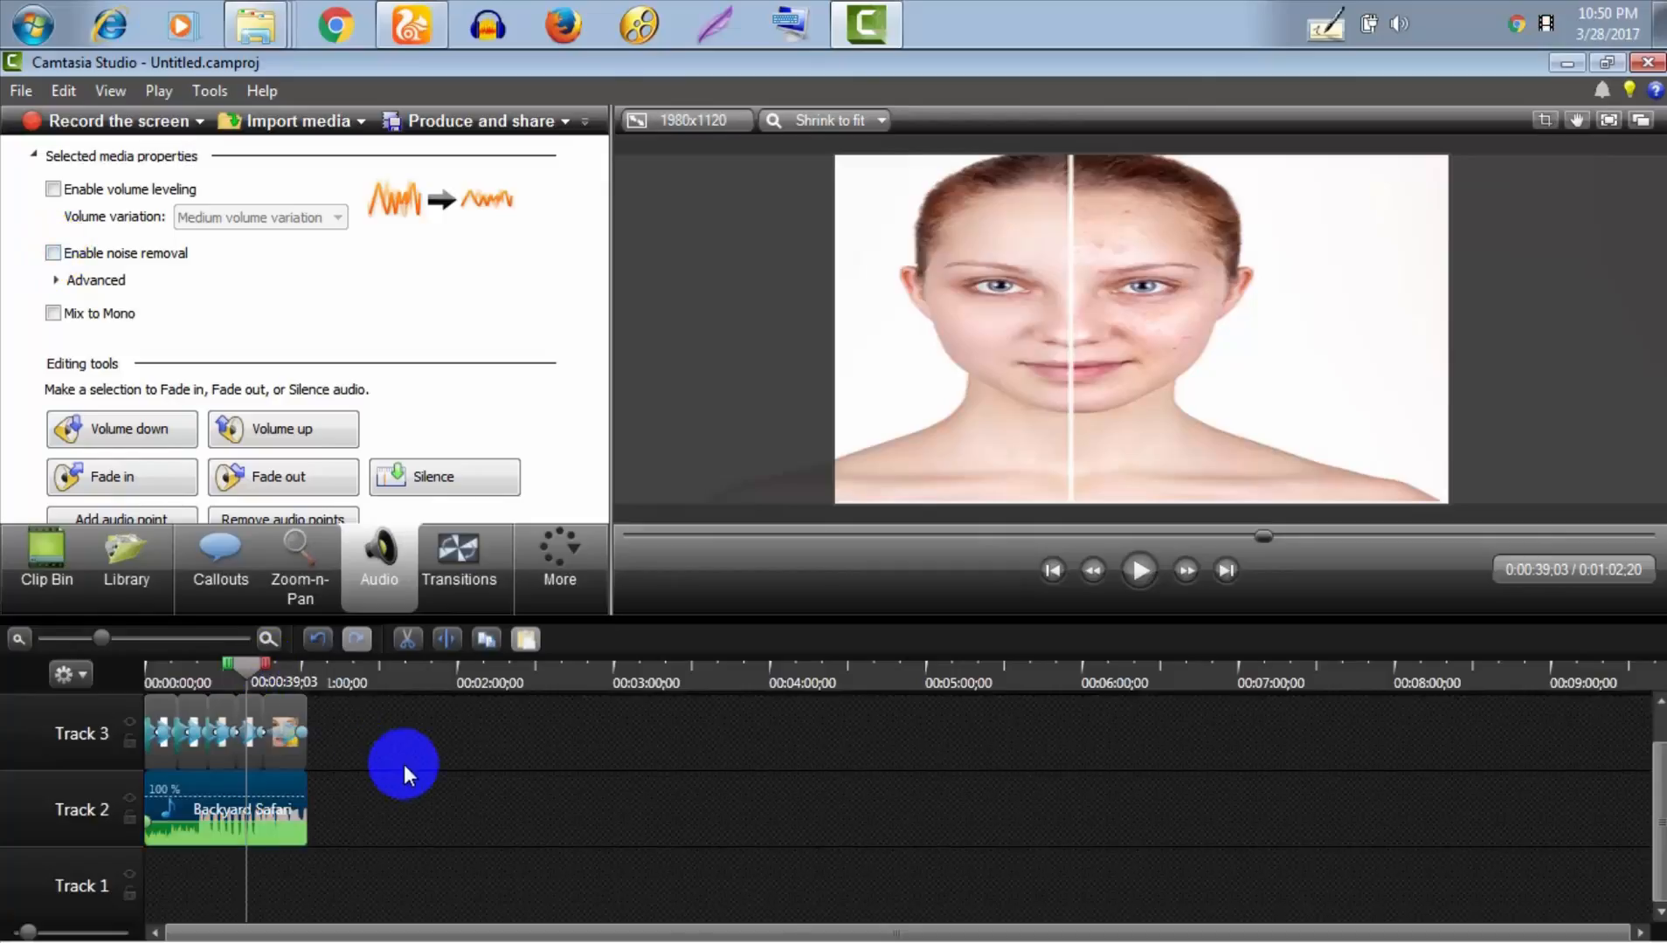
Select all timeline clips and start producing the video with the MP4 with Smart Player (up to 1080p) preset
drag(404, 757, 118, 850)
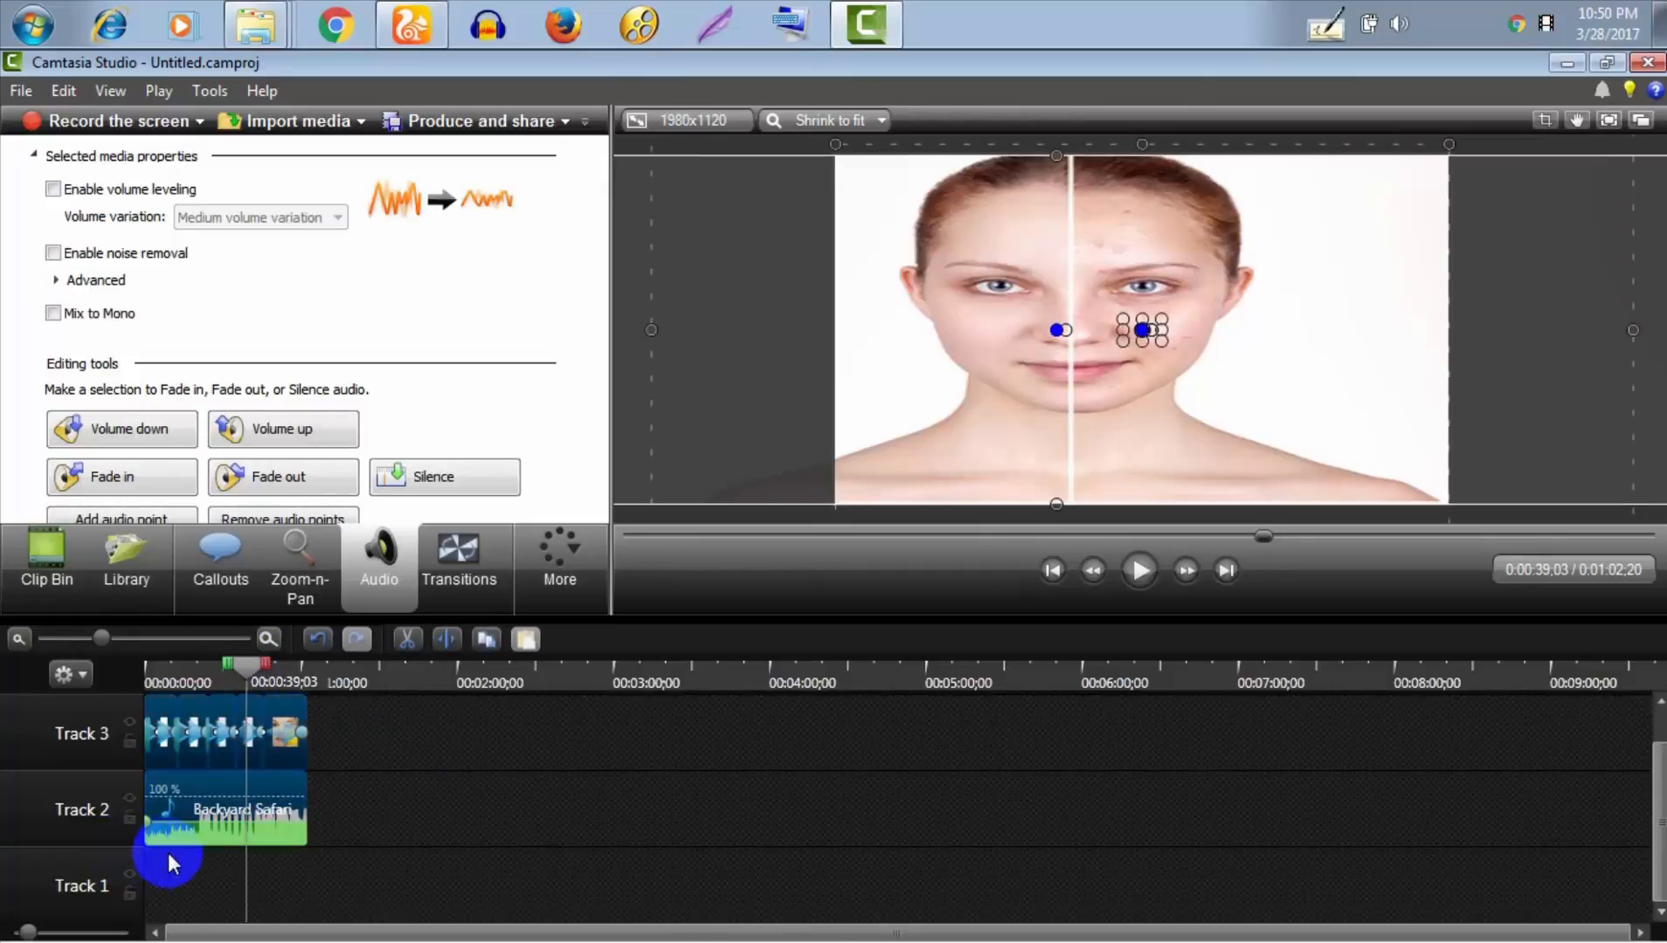
click(46, 563)
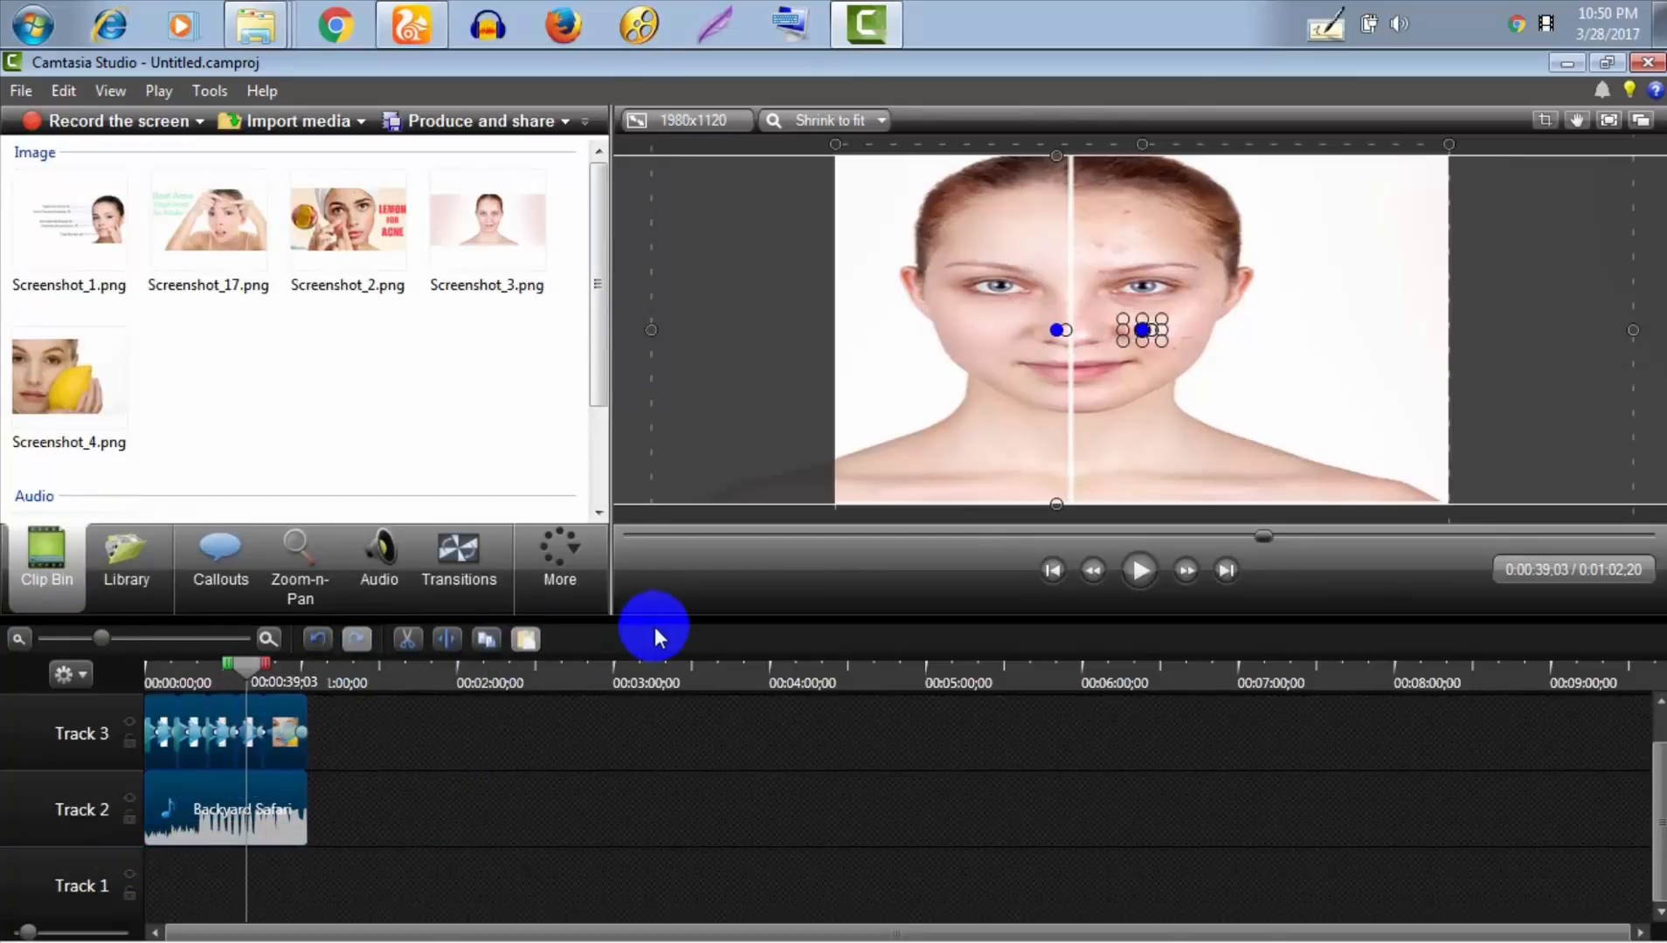
click(508, 124)
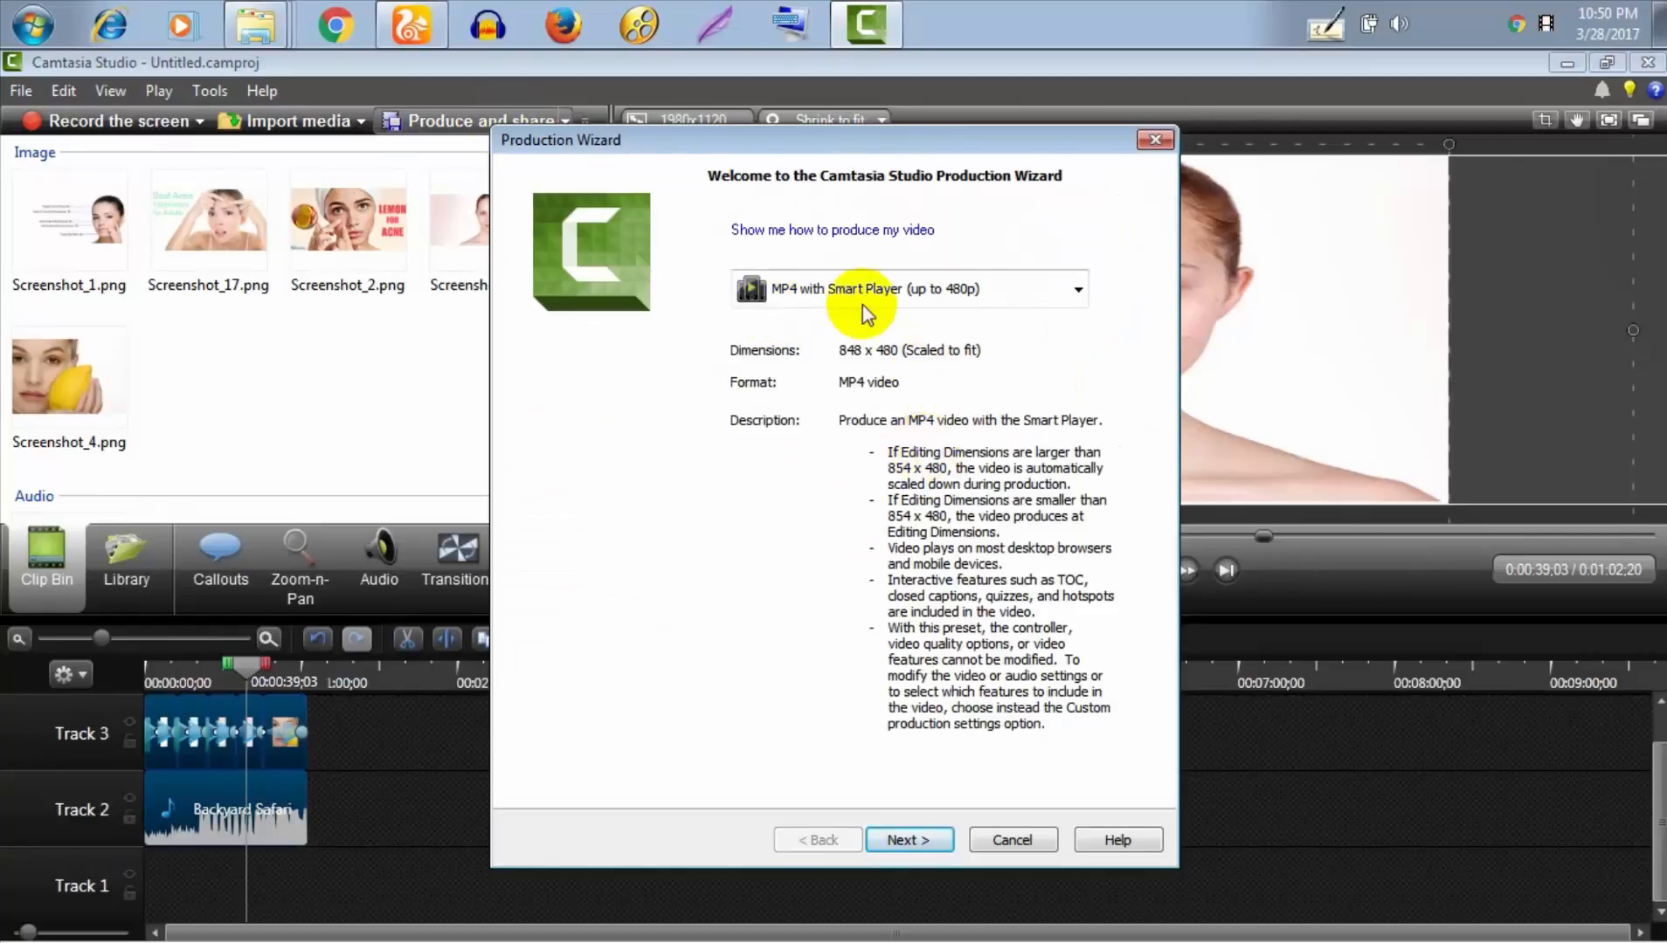
click(958, 296)
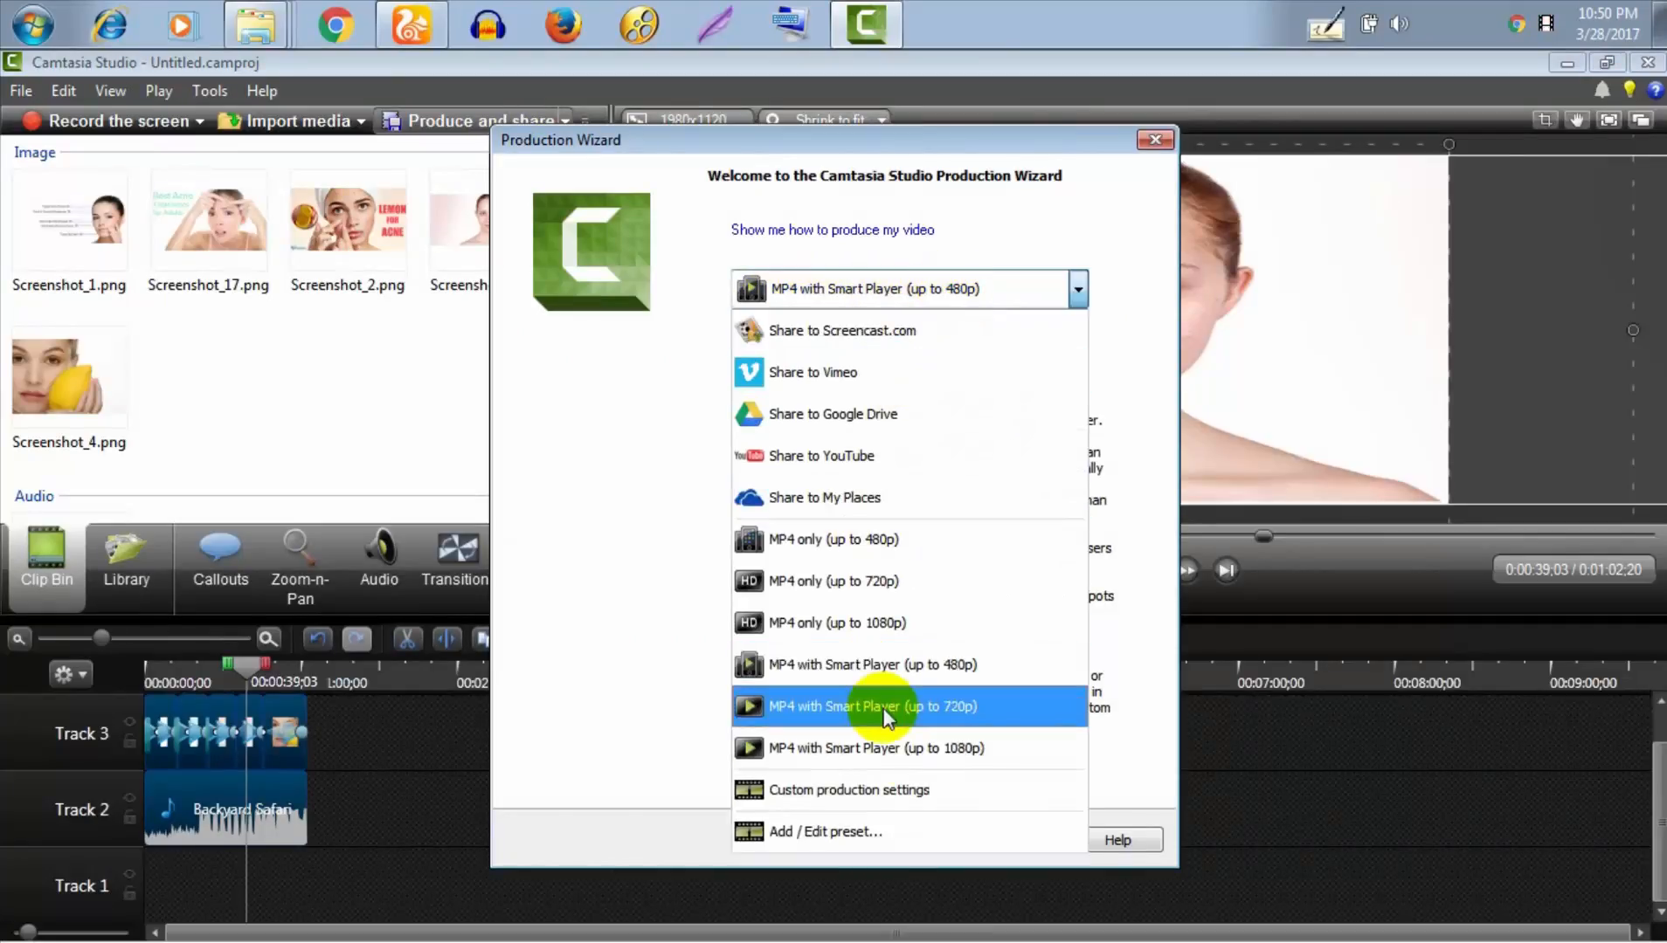
click(906, 751)
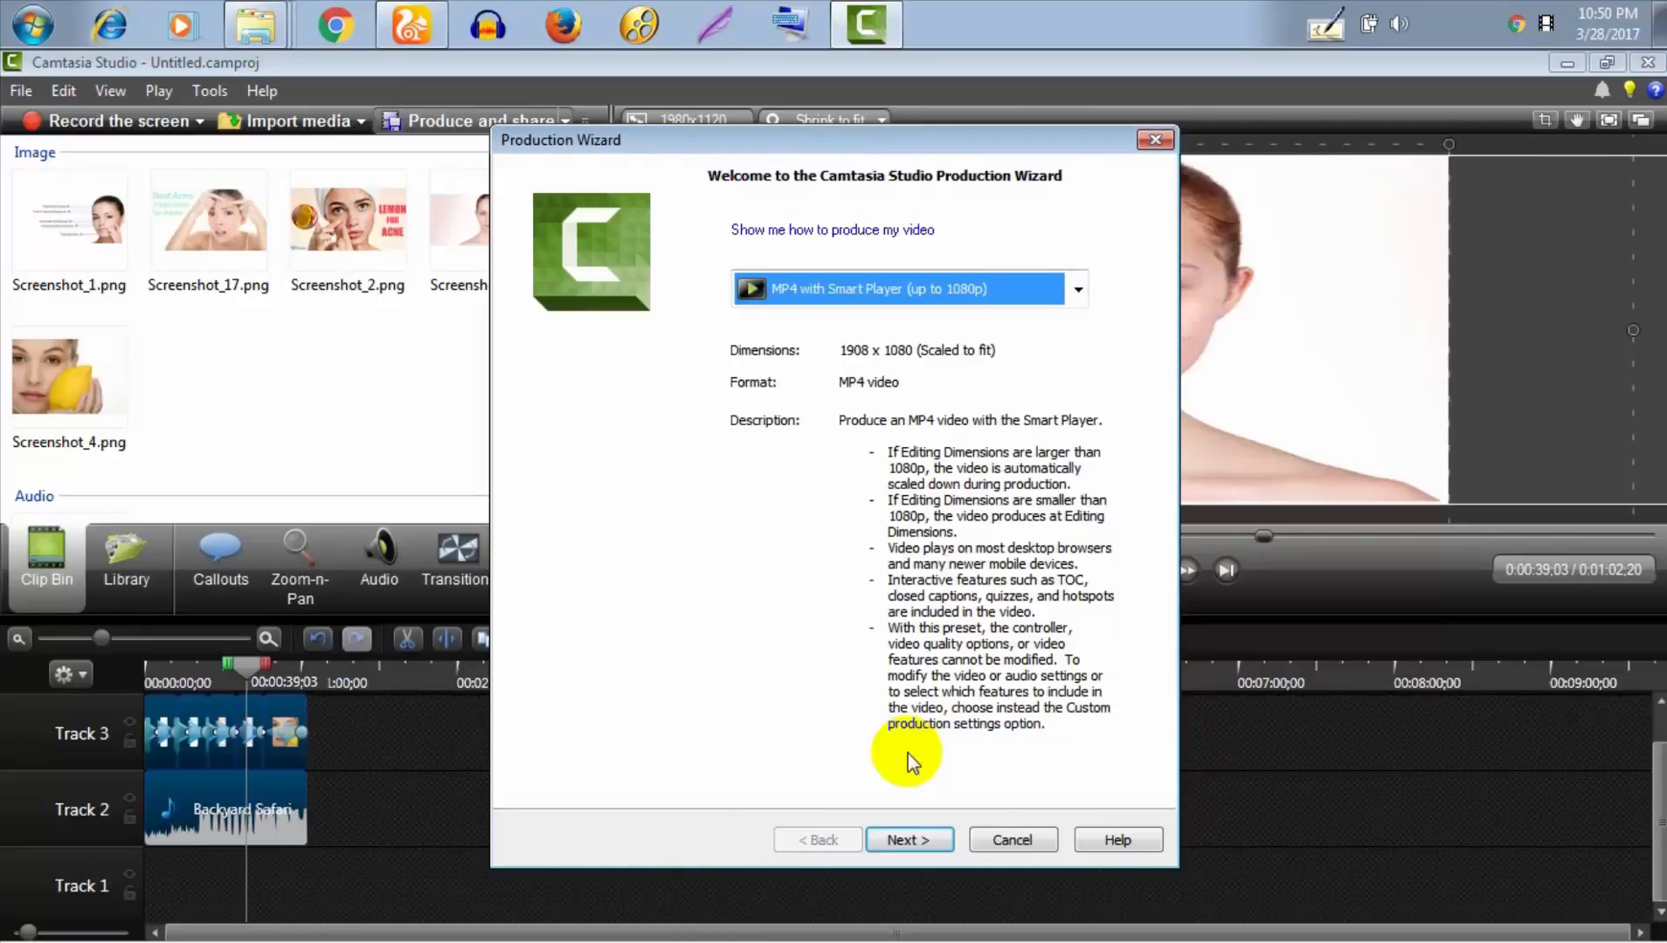
click(919, 839)
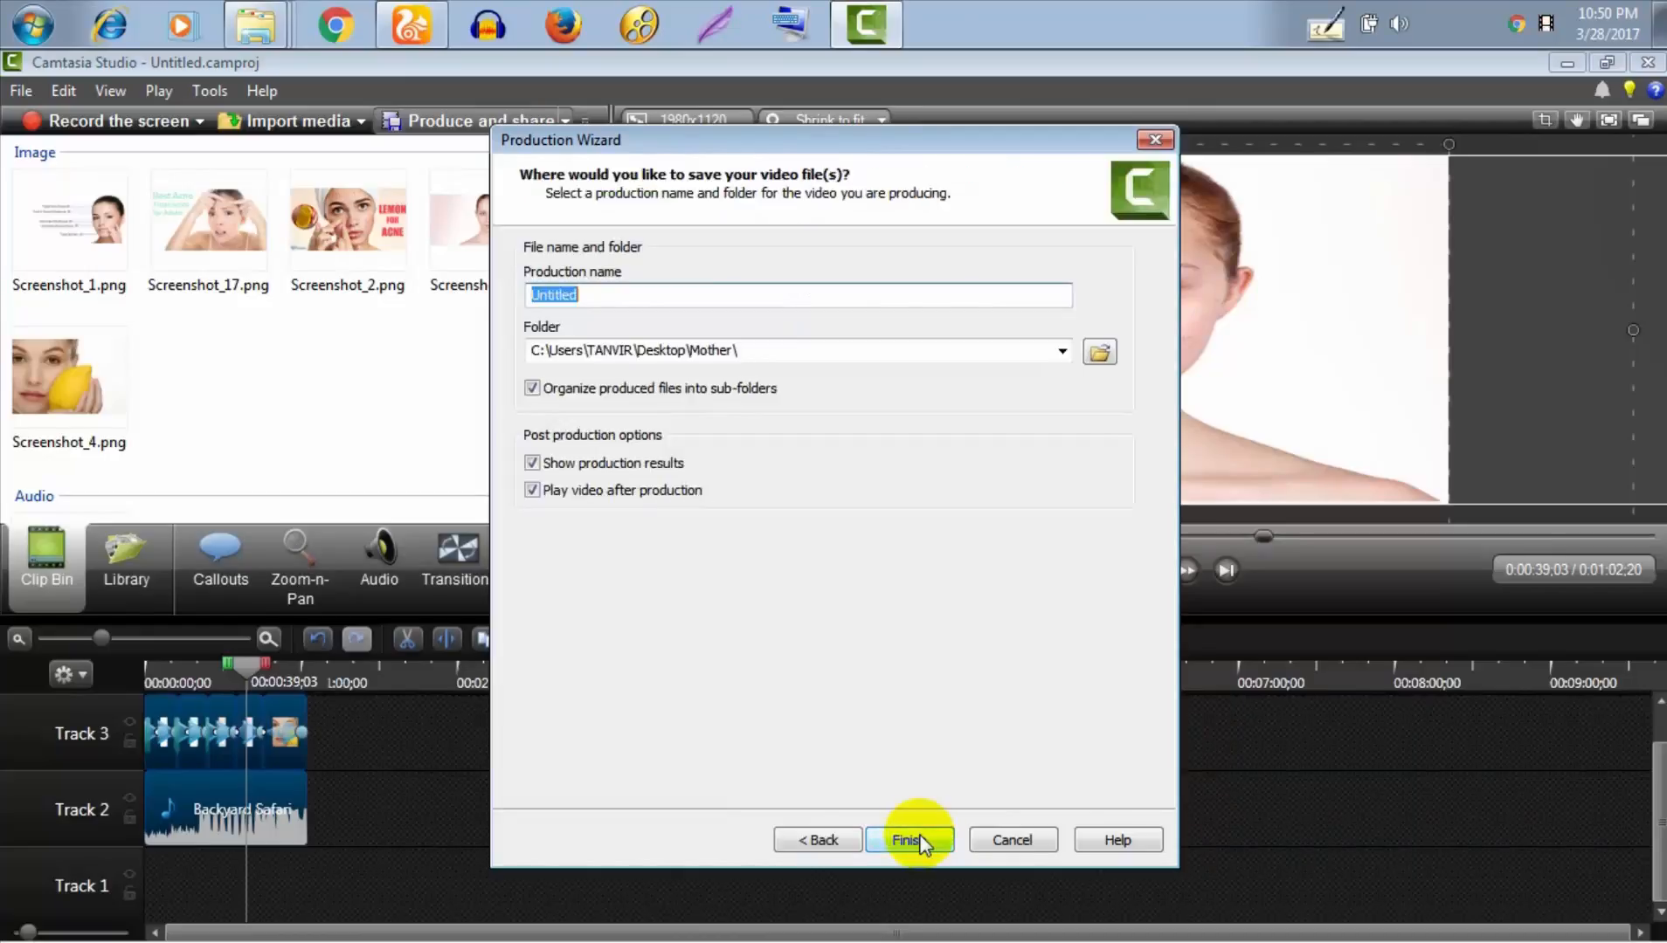
Set the production to be saved on the Desktop as "acnew juuygtyutgutg" and start rendering it
click(1098, 353)
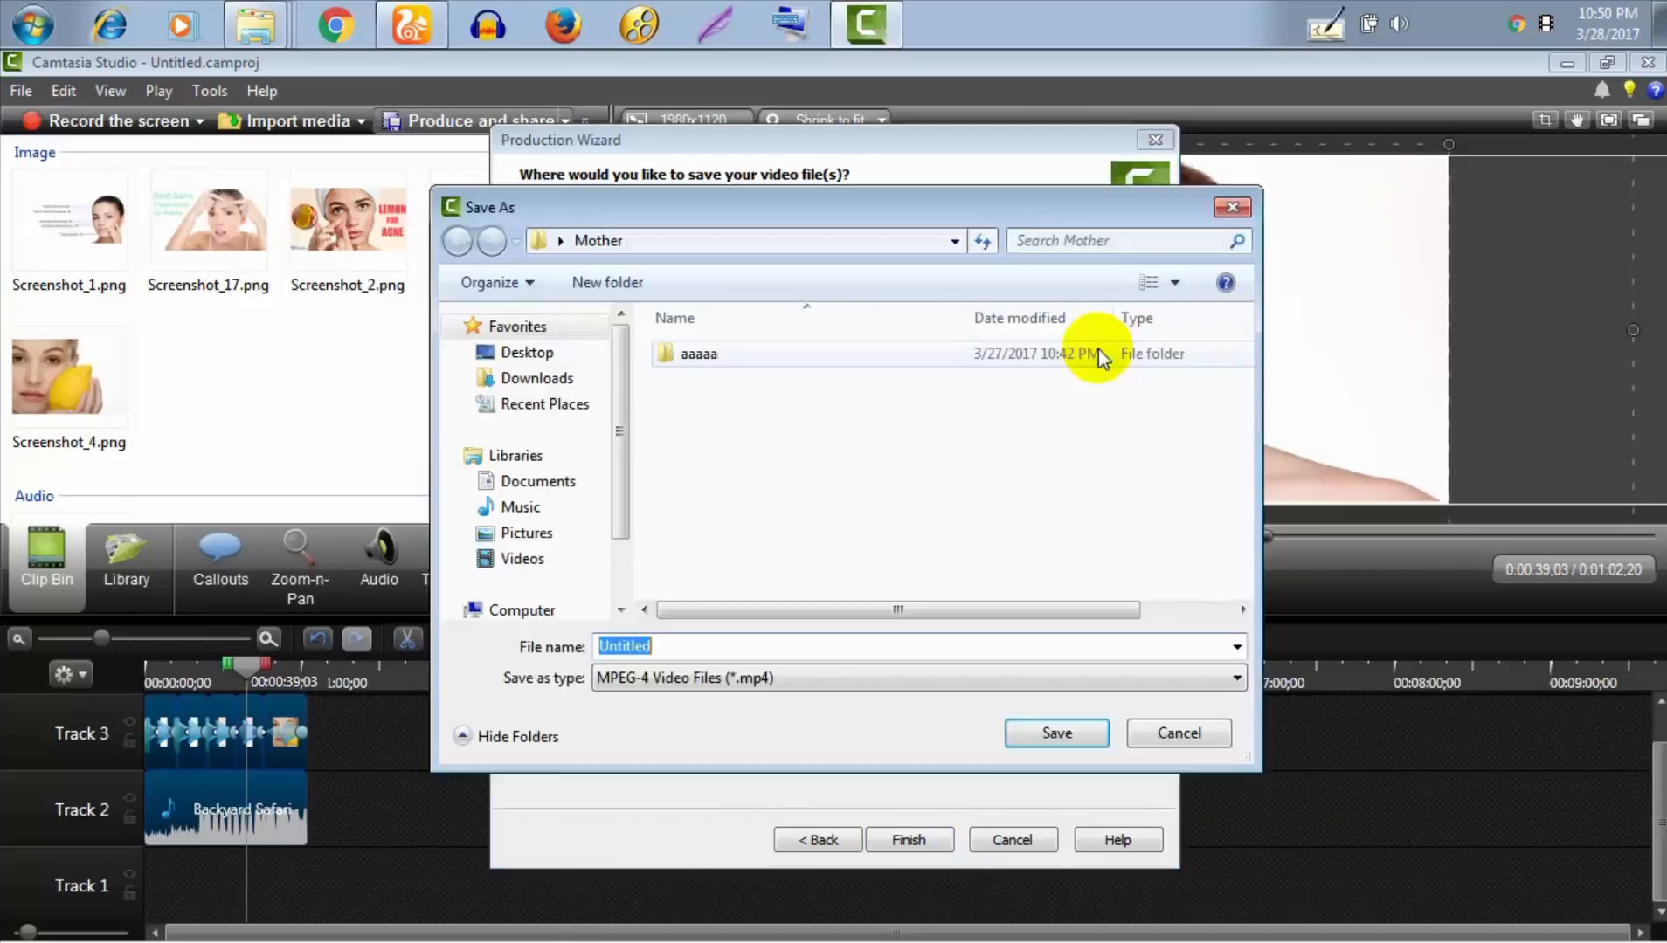
click(517, 353)
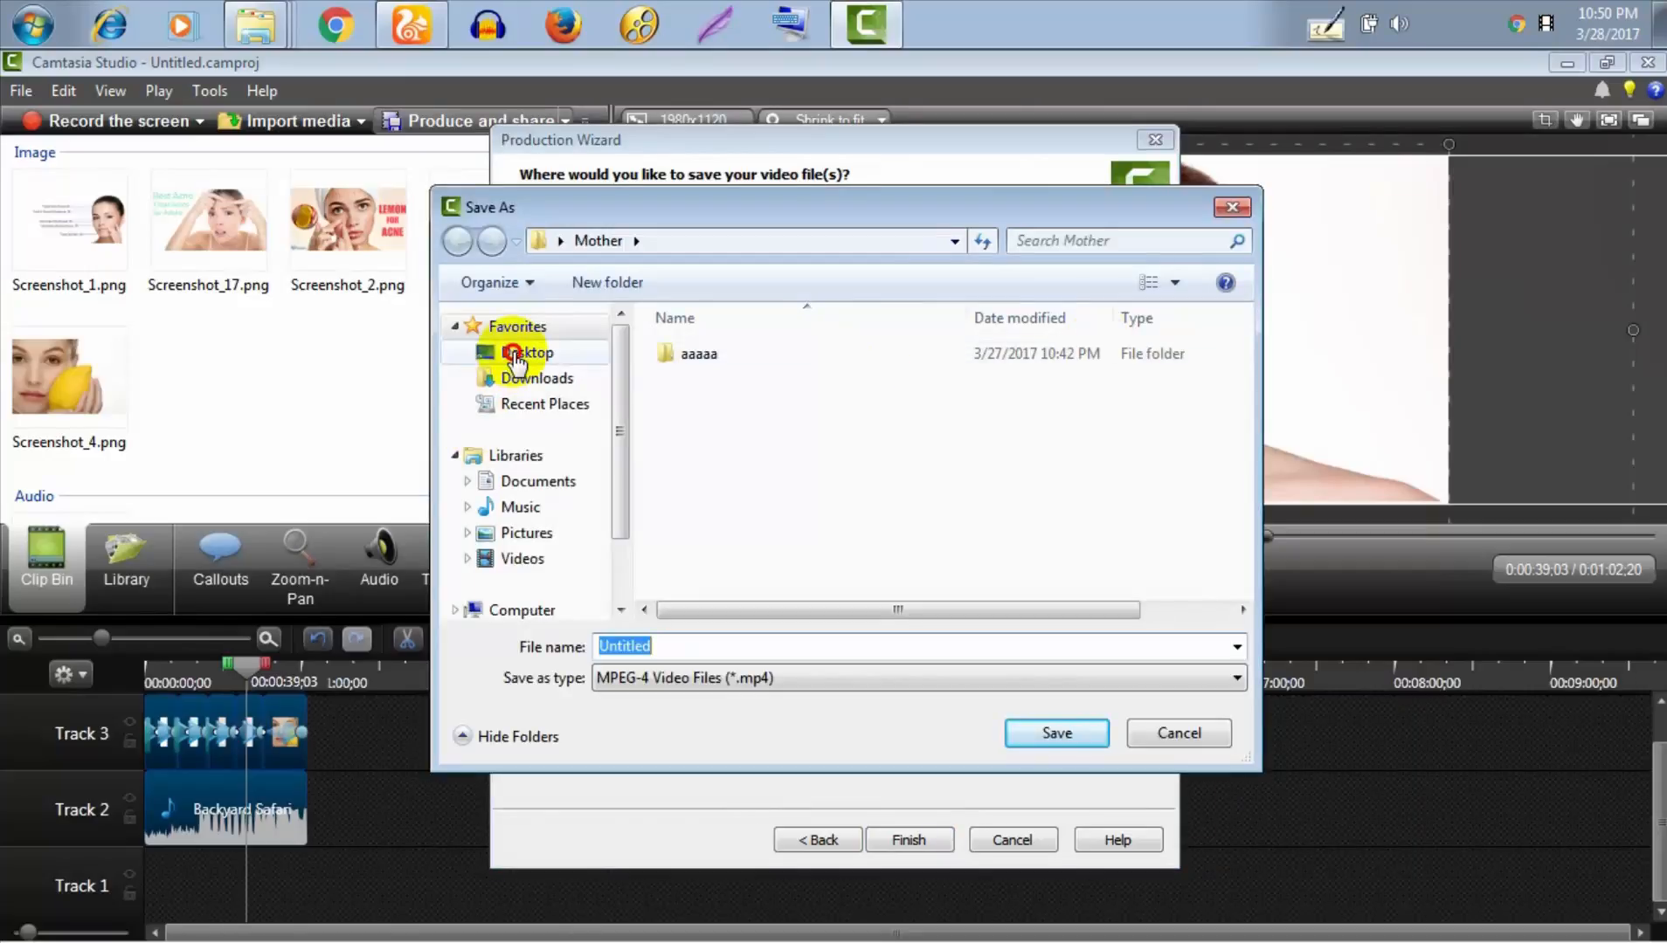
right_click(1055, 544)
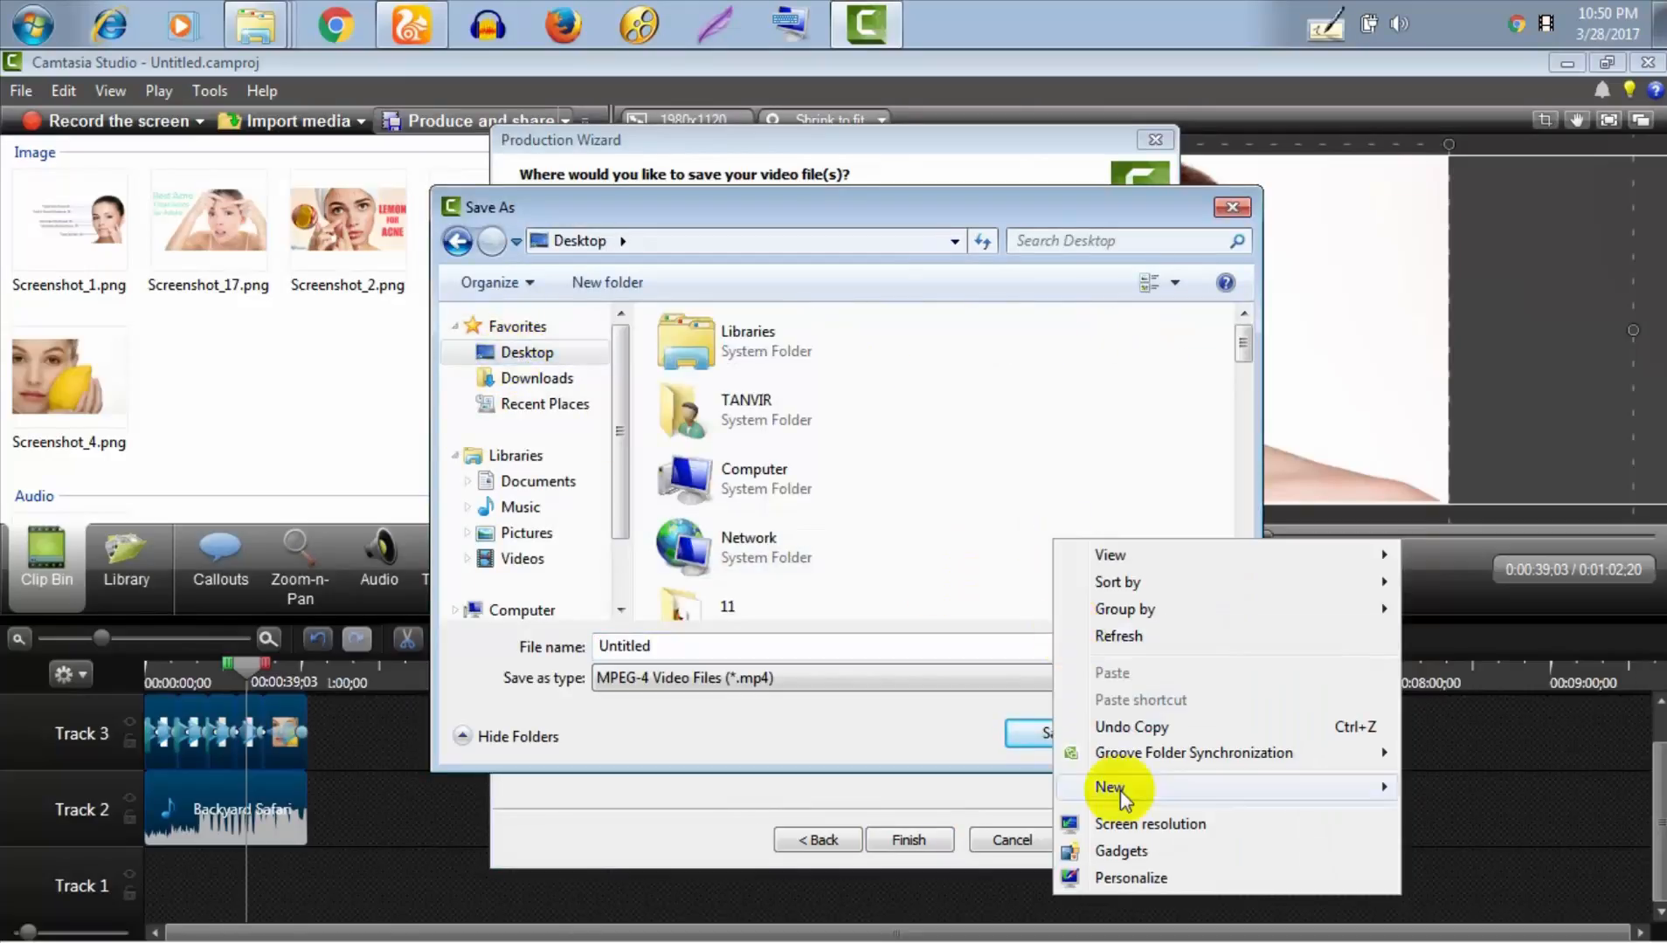
click(918, 560)
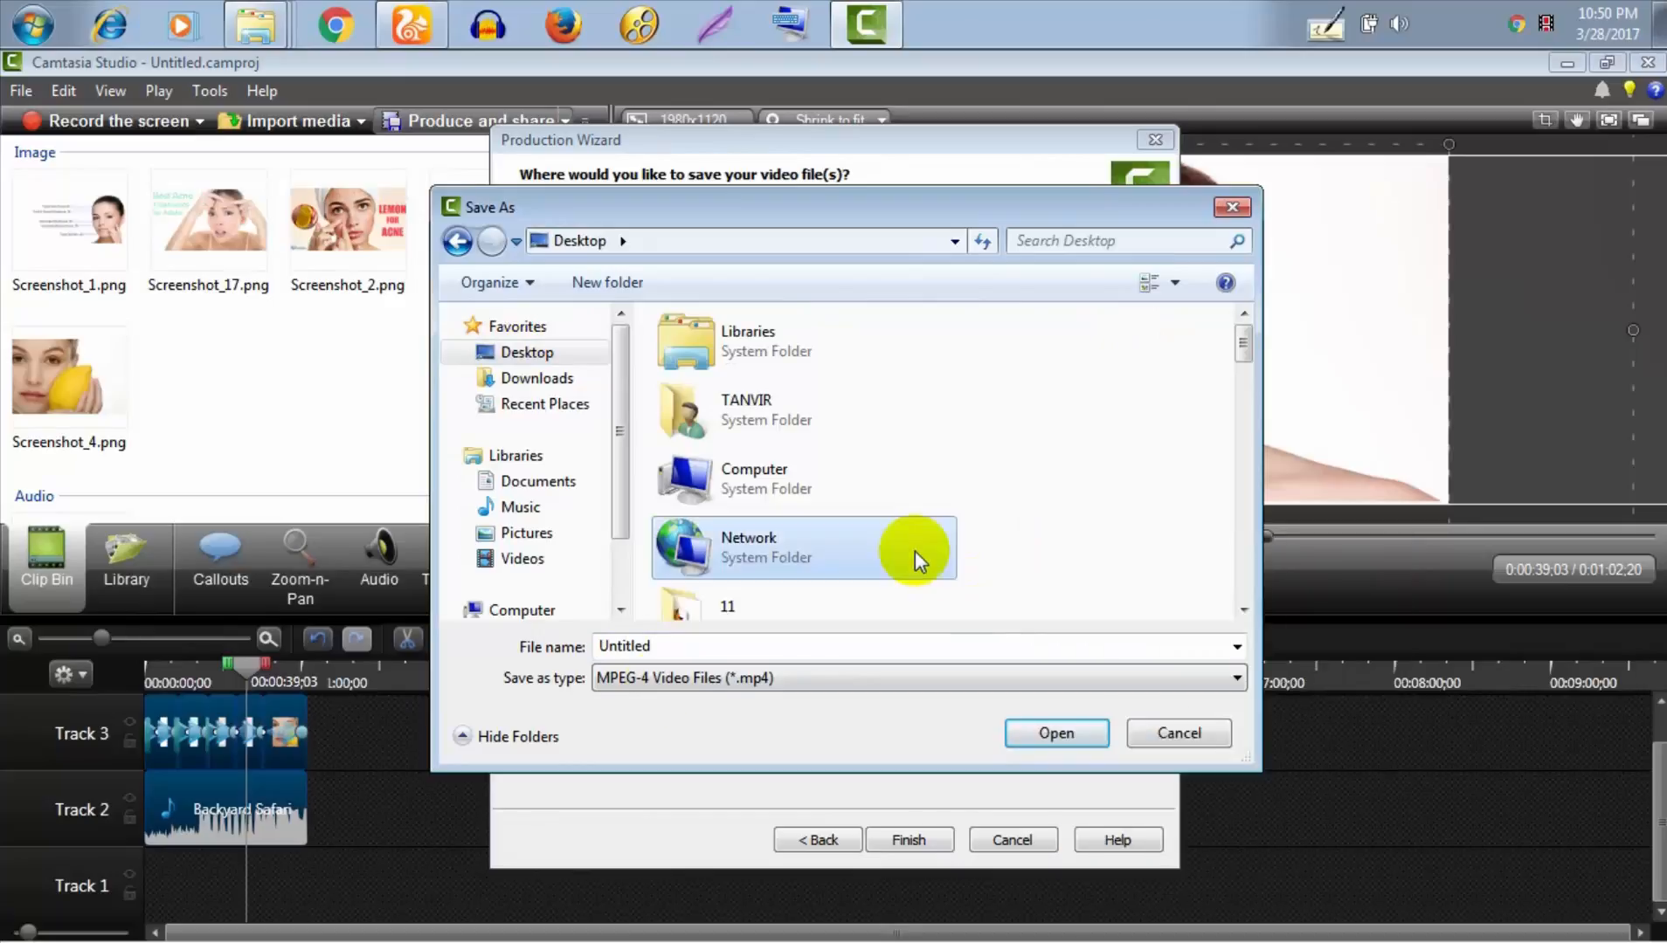
double_click(648, 648)
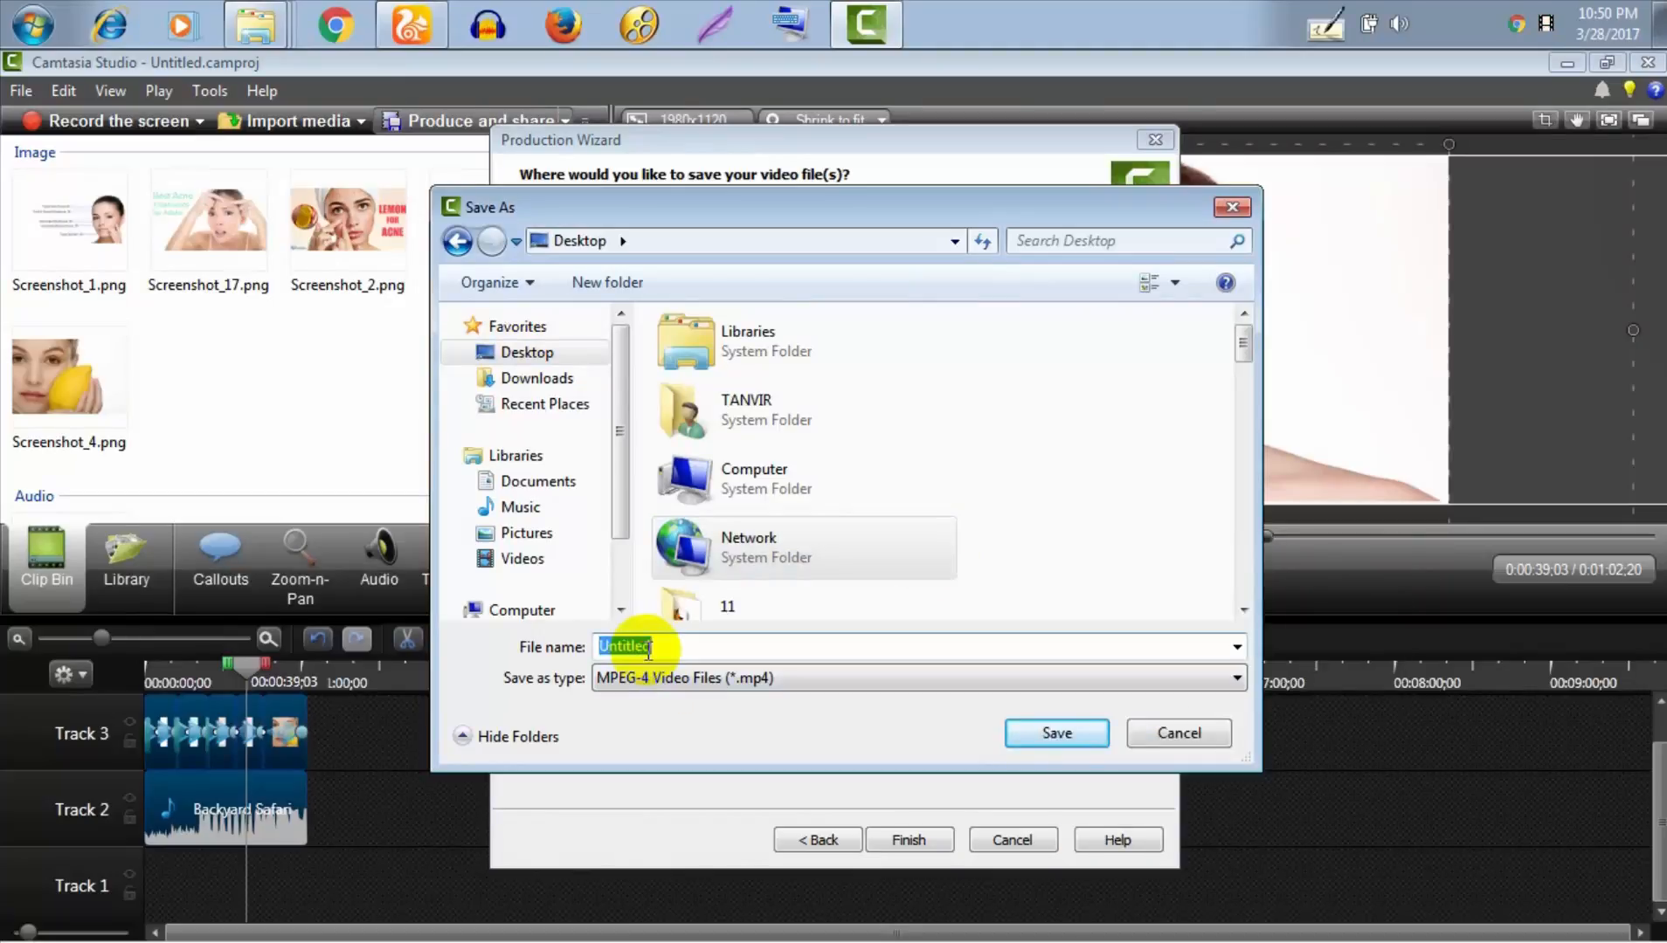
text(acn)
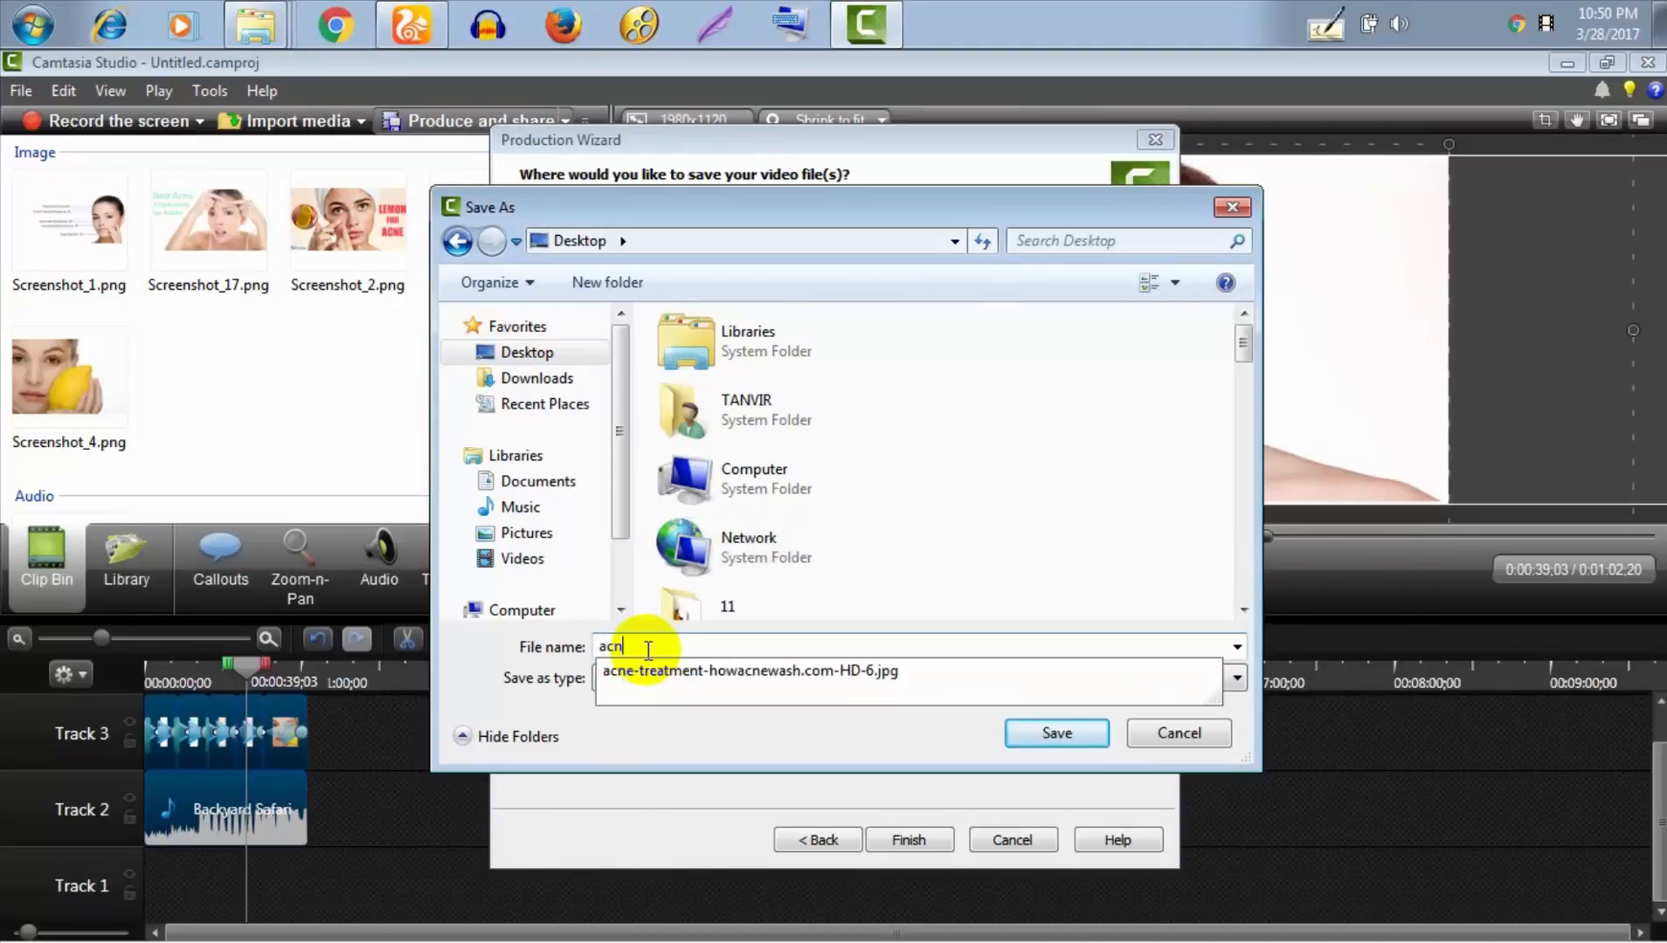
text(ew juuygtyutgutg)
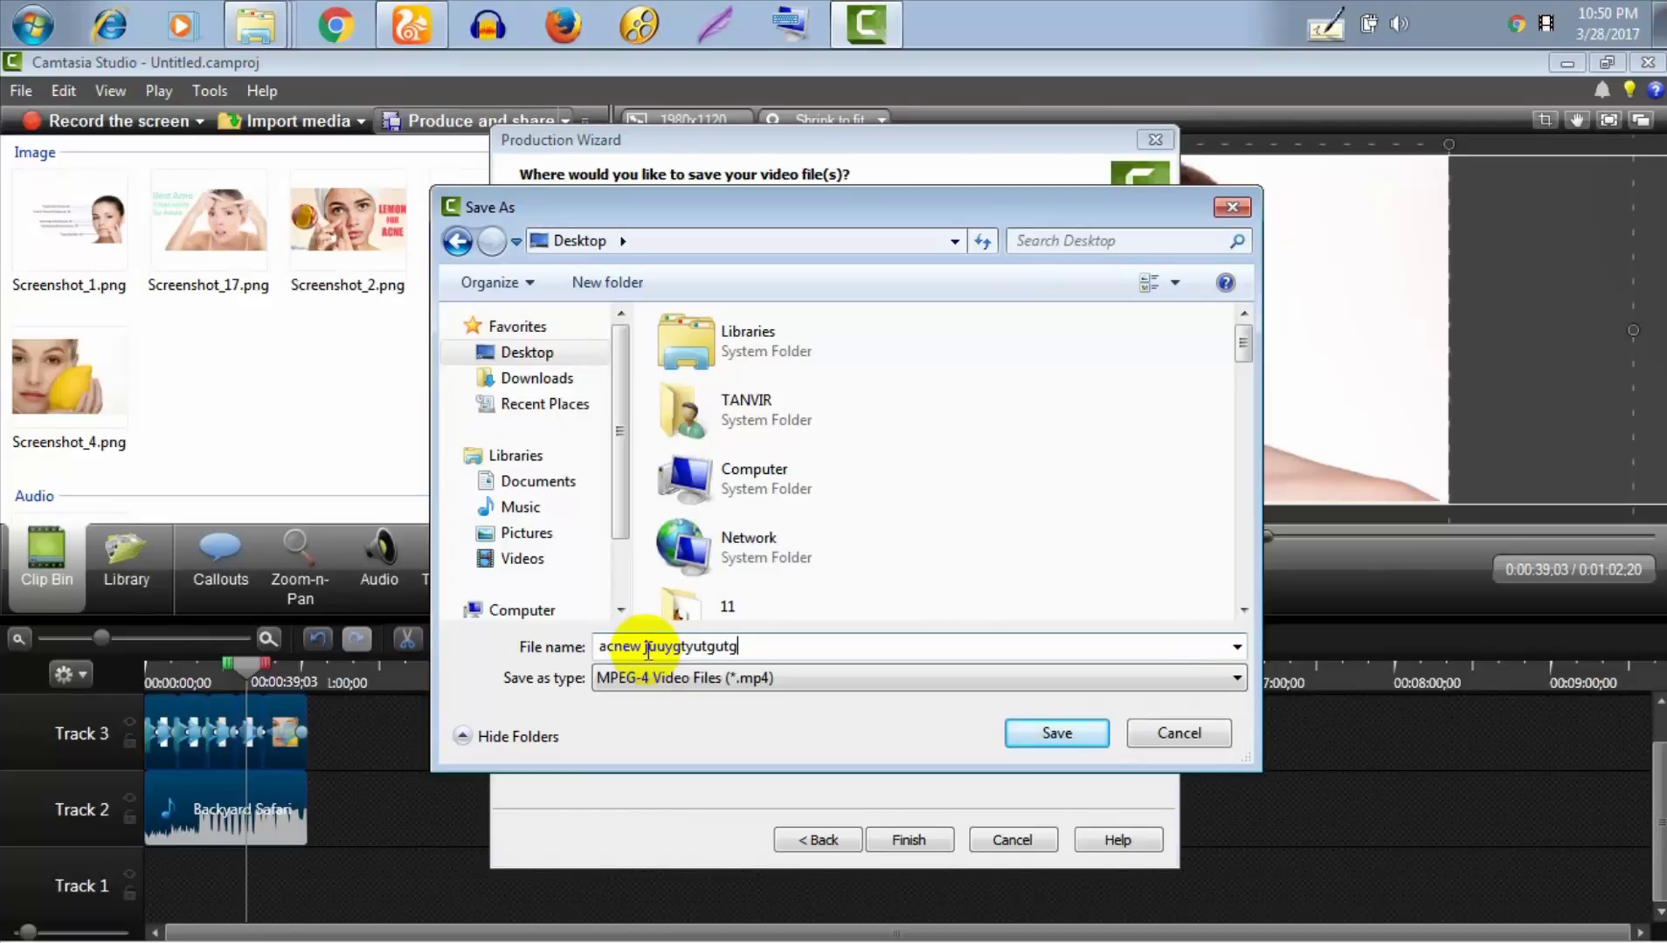
click(1059, 730)
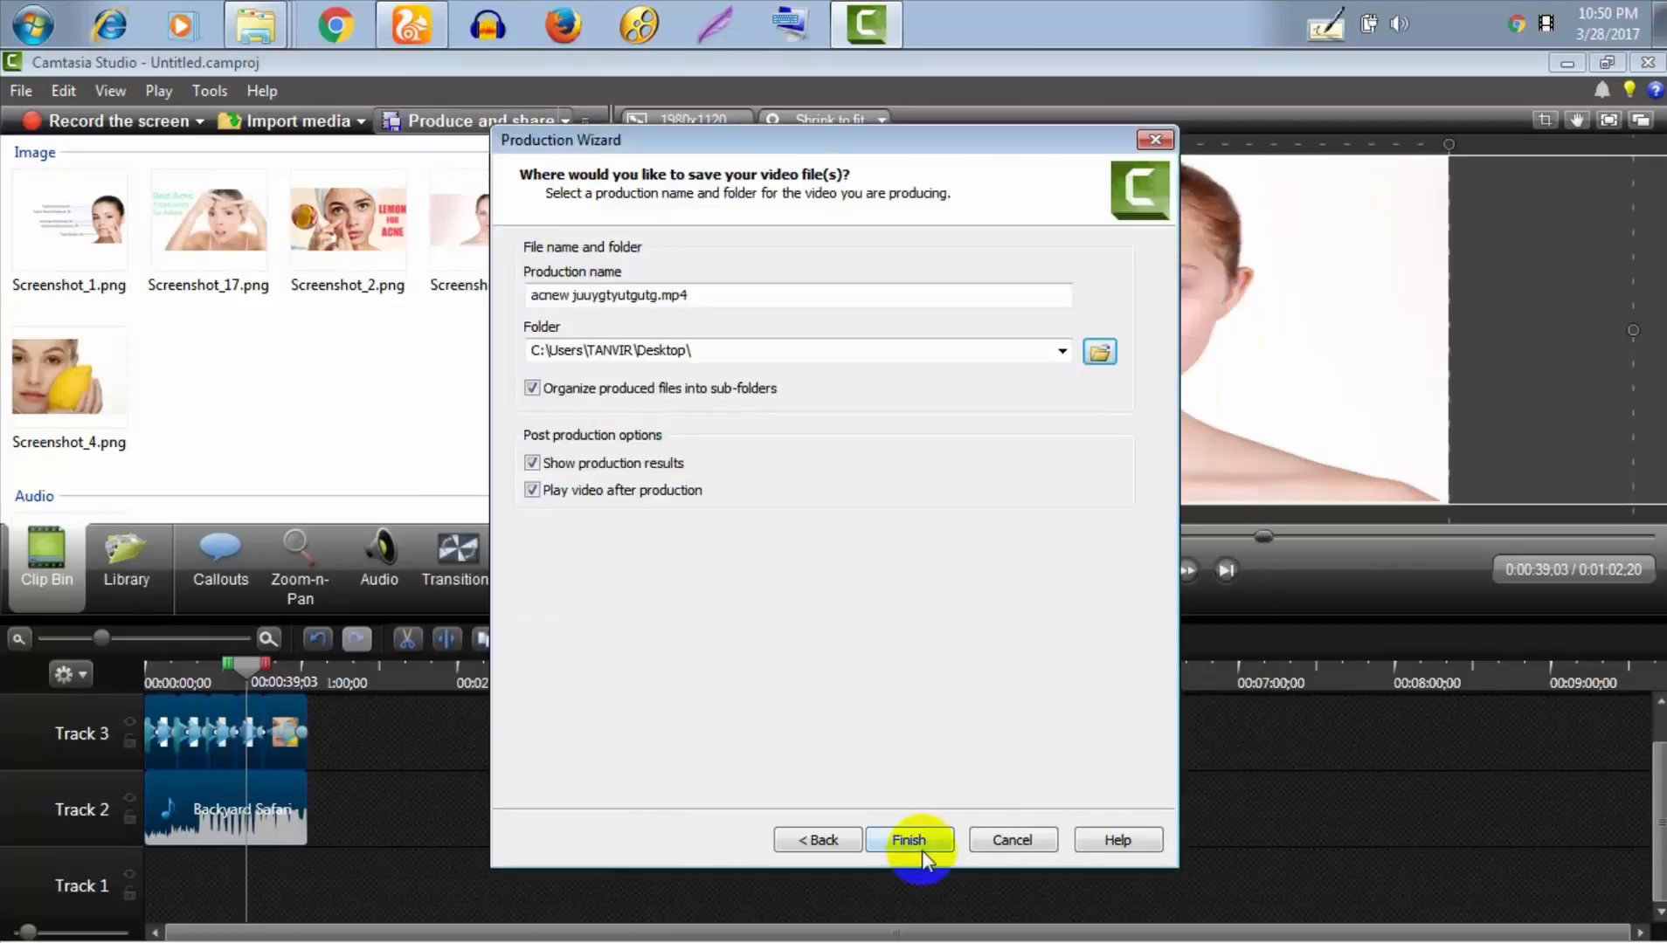
click(910, 838)
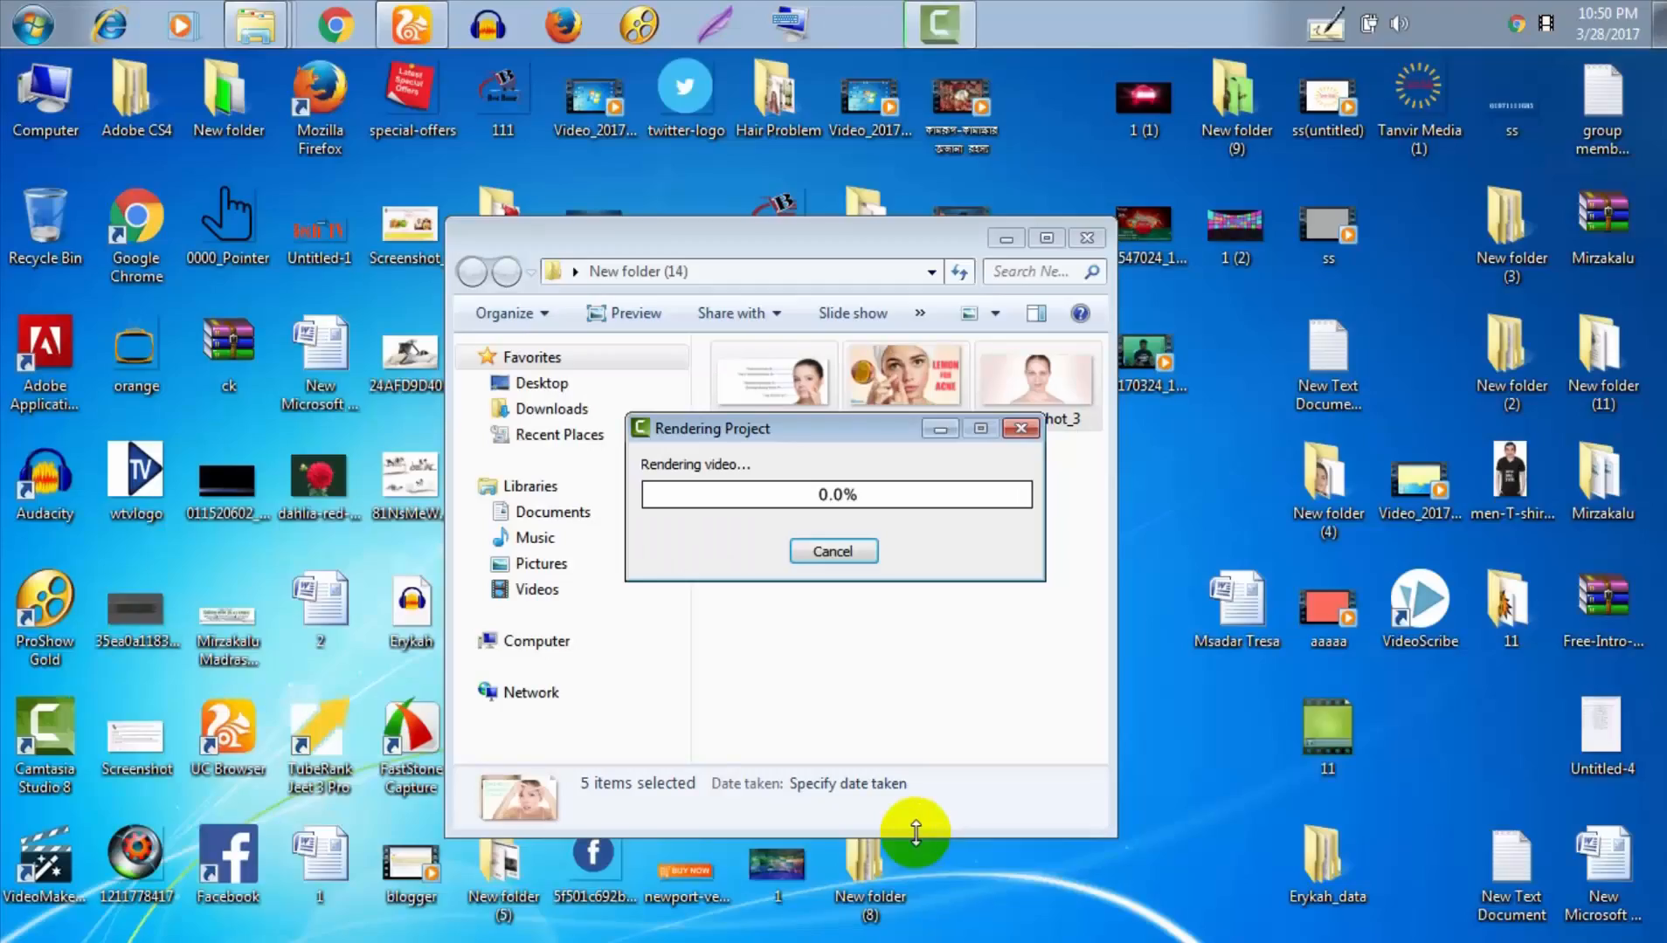
Cancel the video rendering and close the Production Wizard without producing the video
click(853, 559)
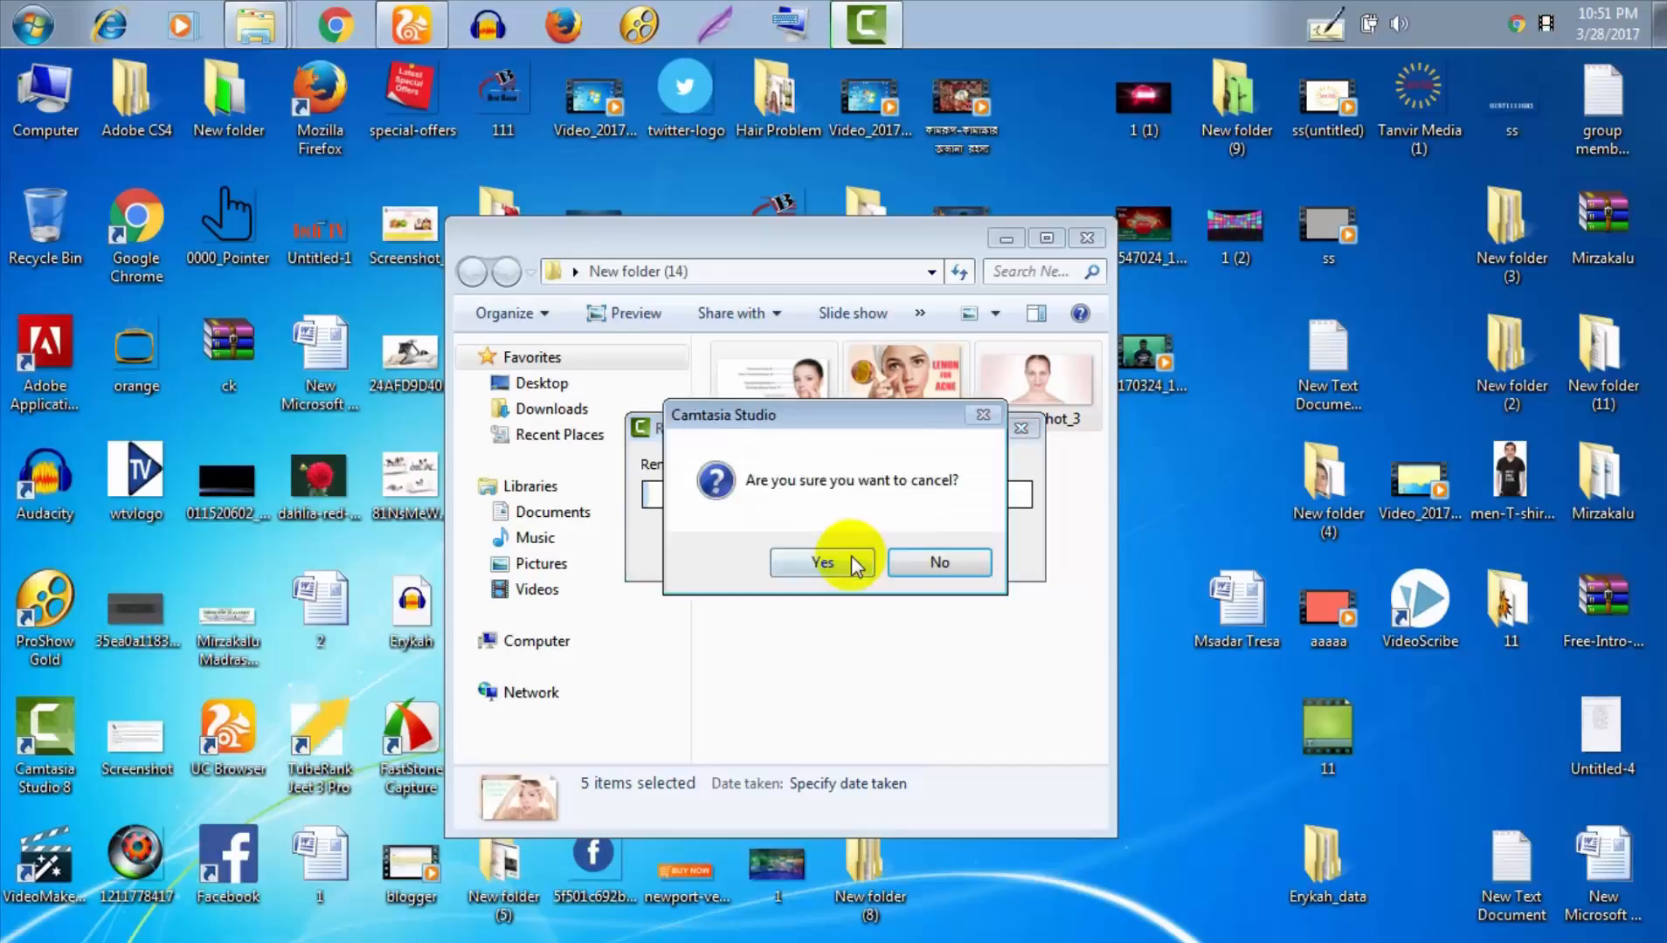
click(846, 562)
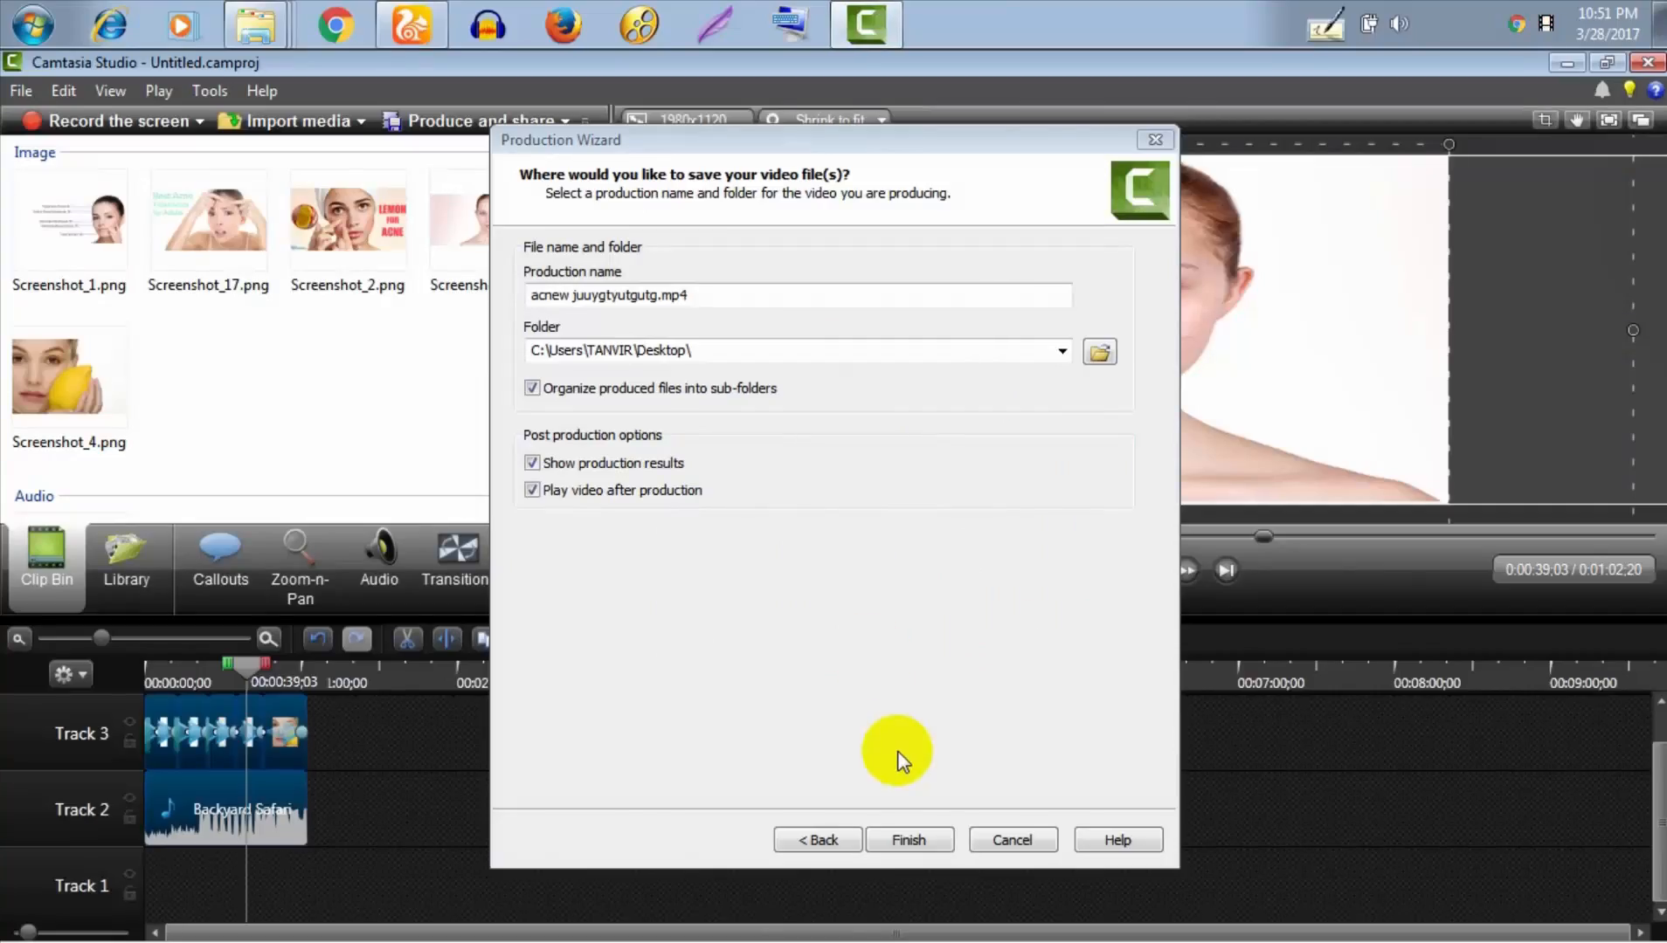
drag(960, 144, 907, 175)
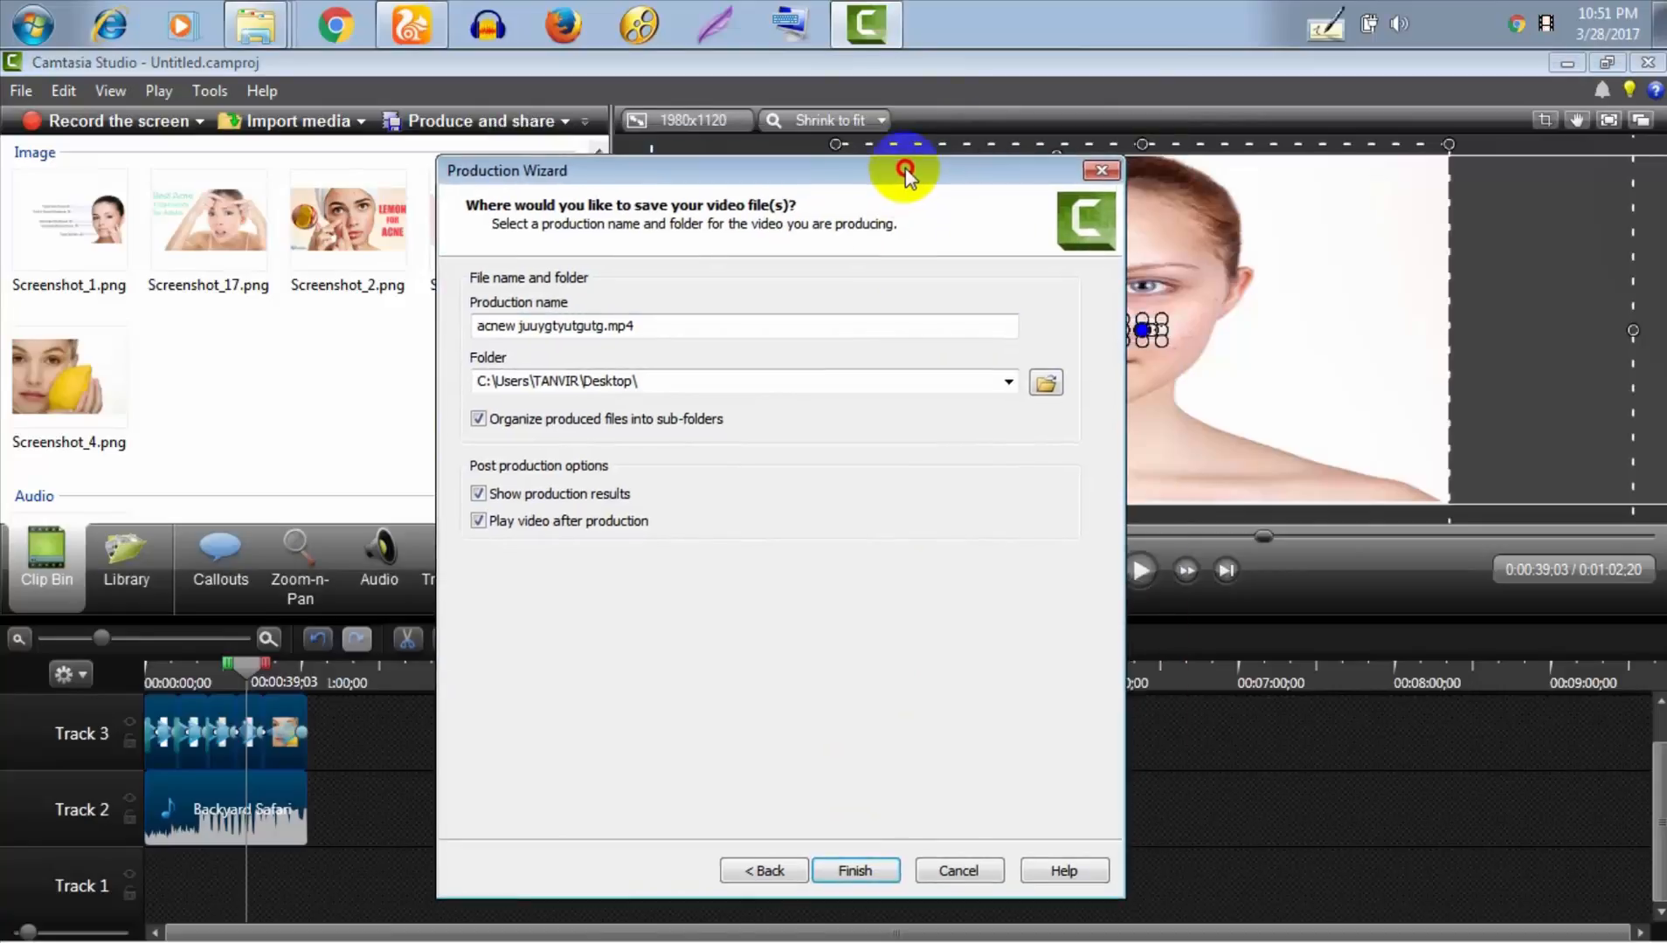
click(958, 865)
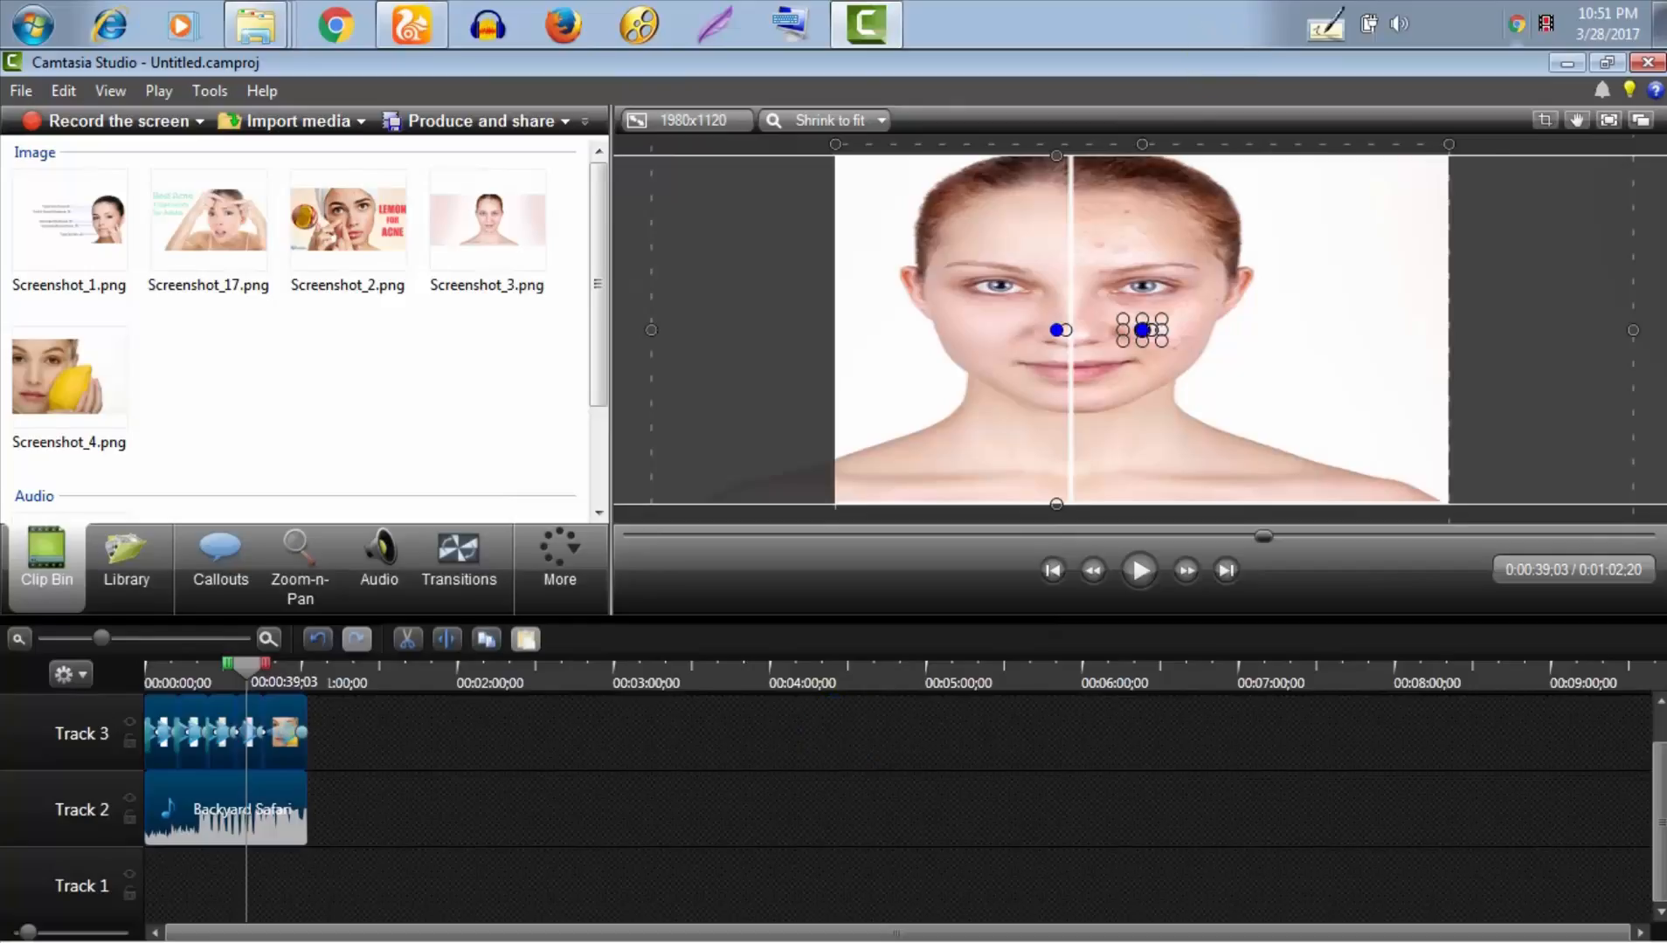
Clear the open windows off the desktop and briefly preview the falling hearts green-screen video
click(1567, 62)
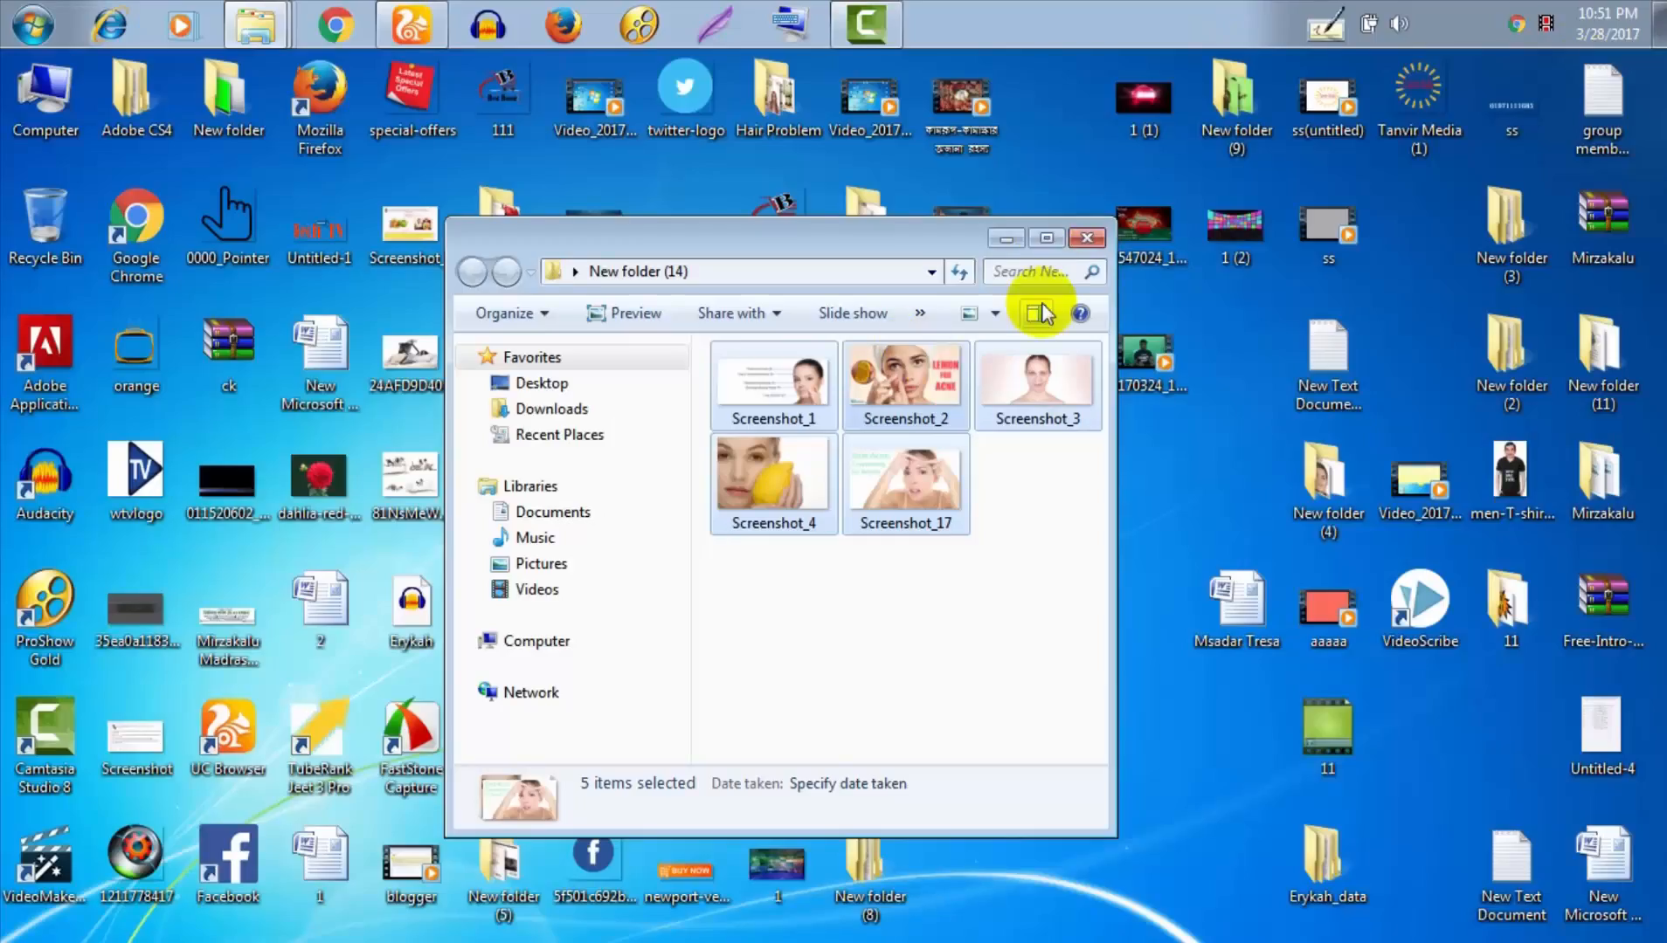
click(1087, 237)
double_click(985, 476)
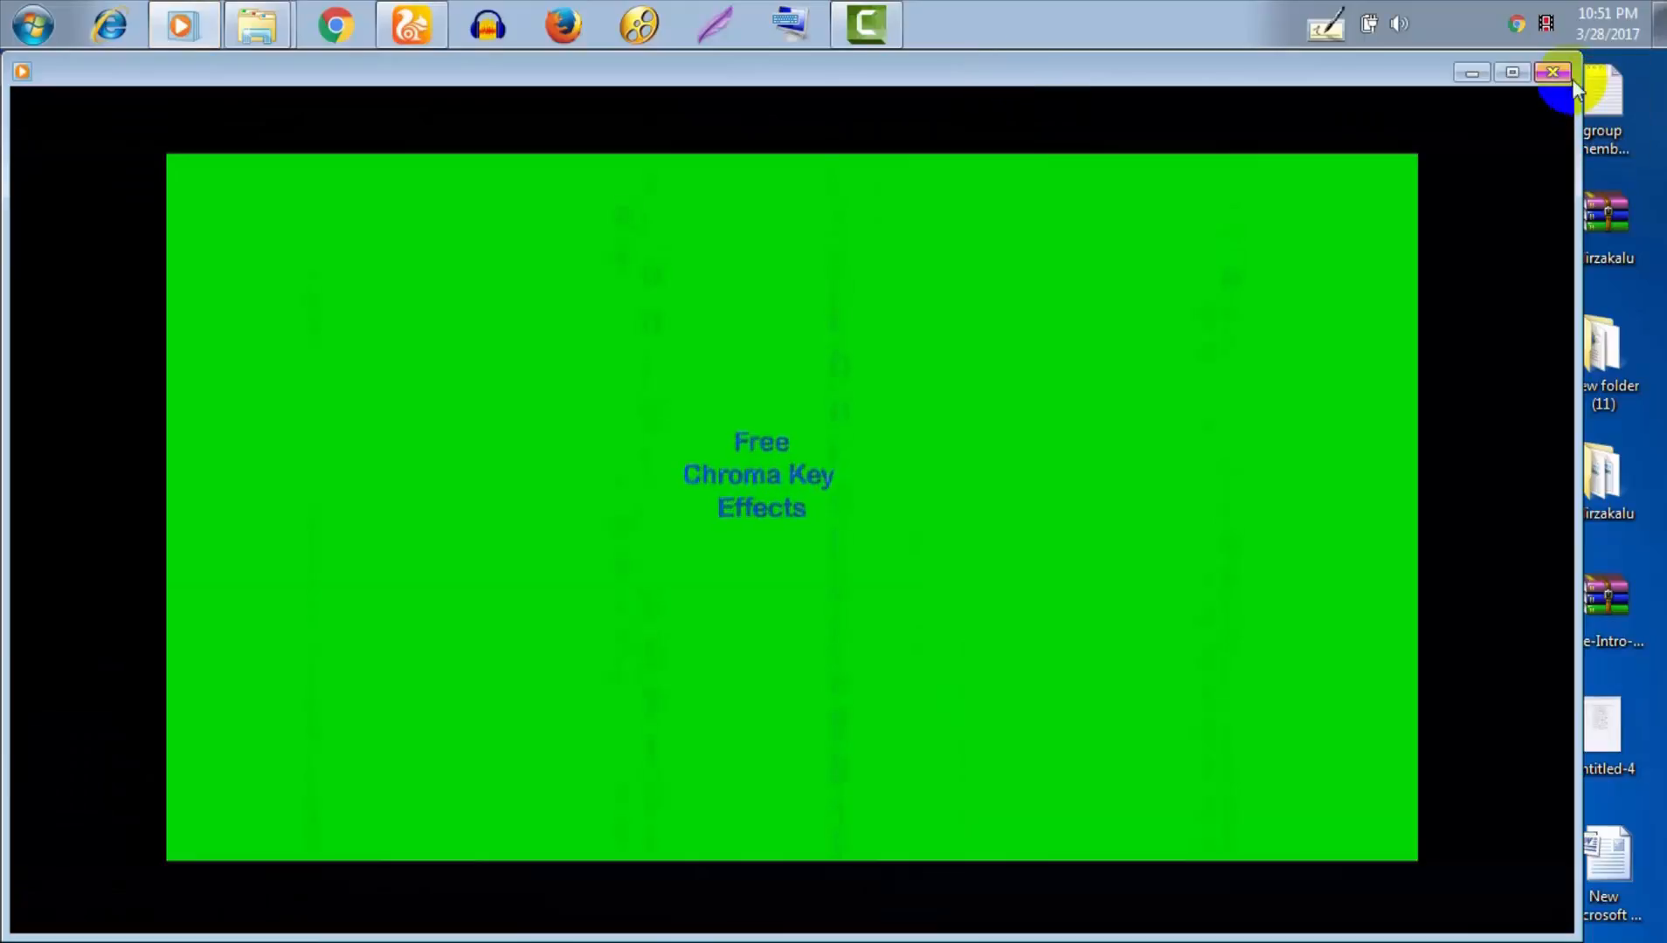
click(1553, 70)
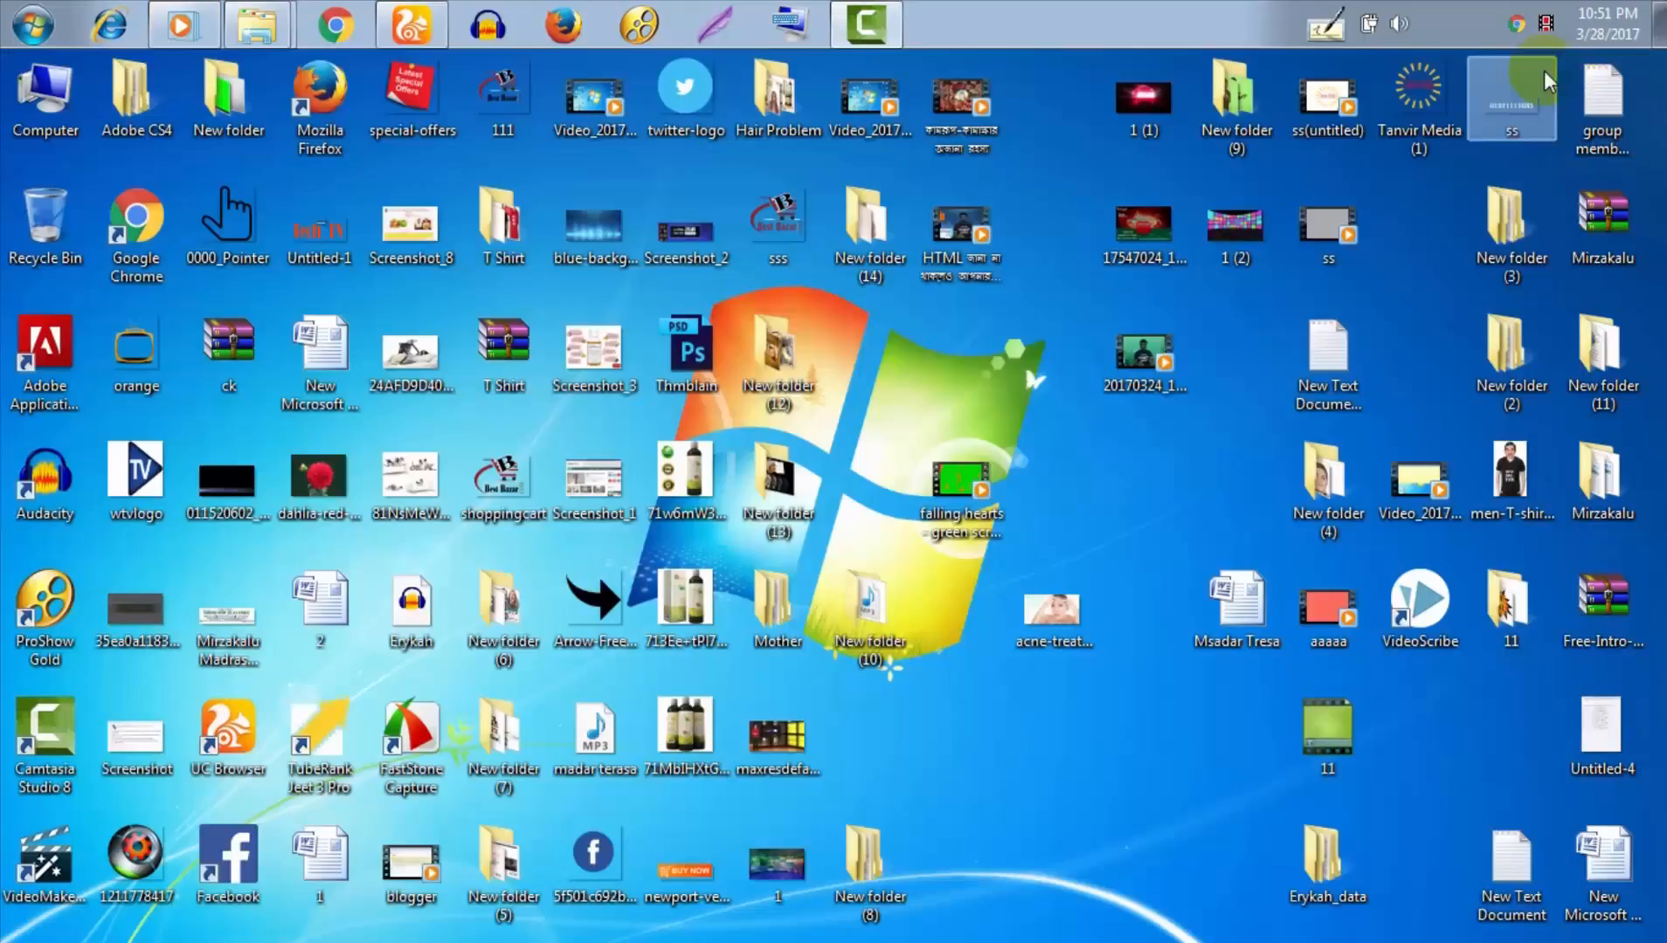
Play the aaaaa MP4 video from the aaaaa subfolder of Mother, skipping through it, and close the player and folder
double_click(766, 589)
click(791, 397)
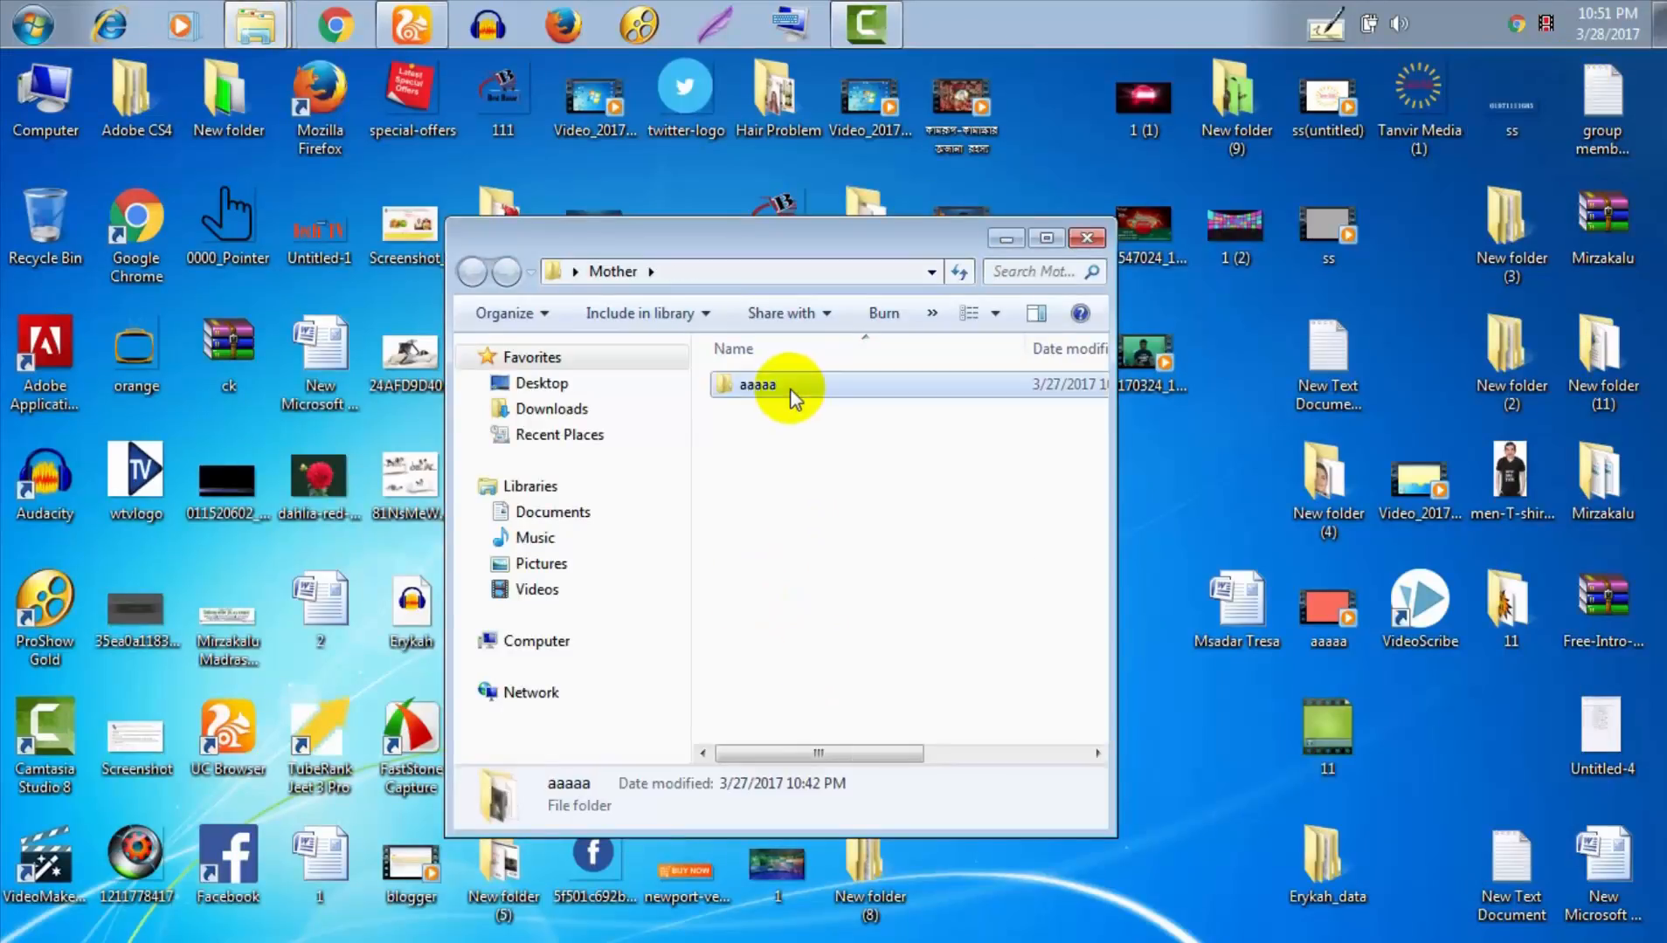
double_click(792, 397)
double_click(767, 466)
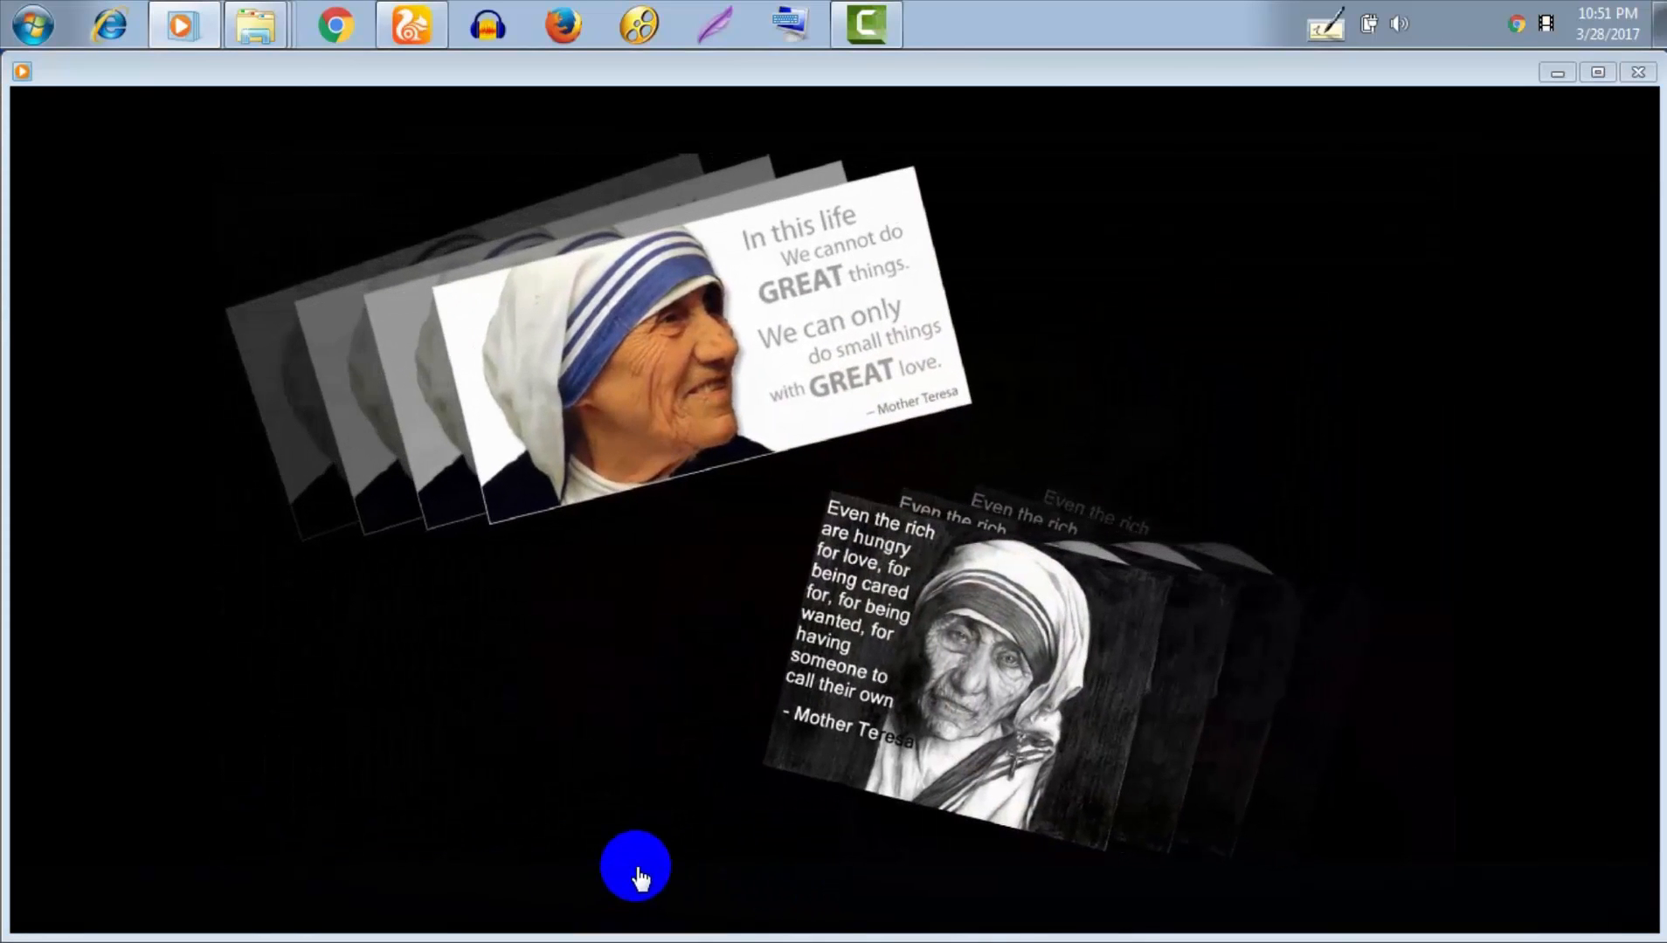
click(723, 870)
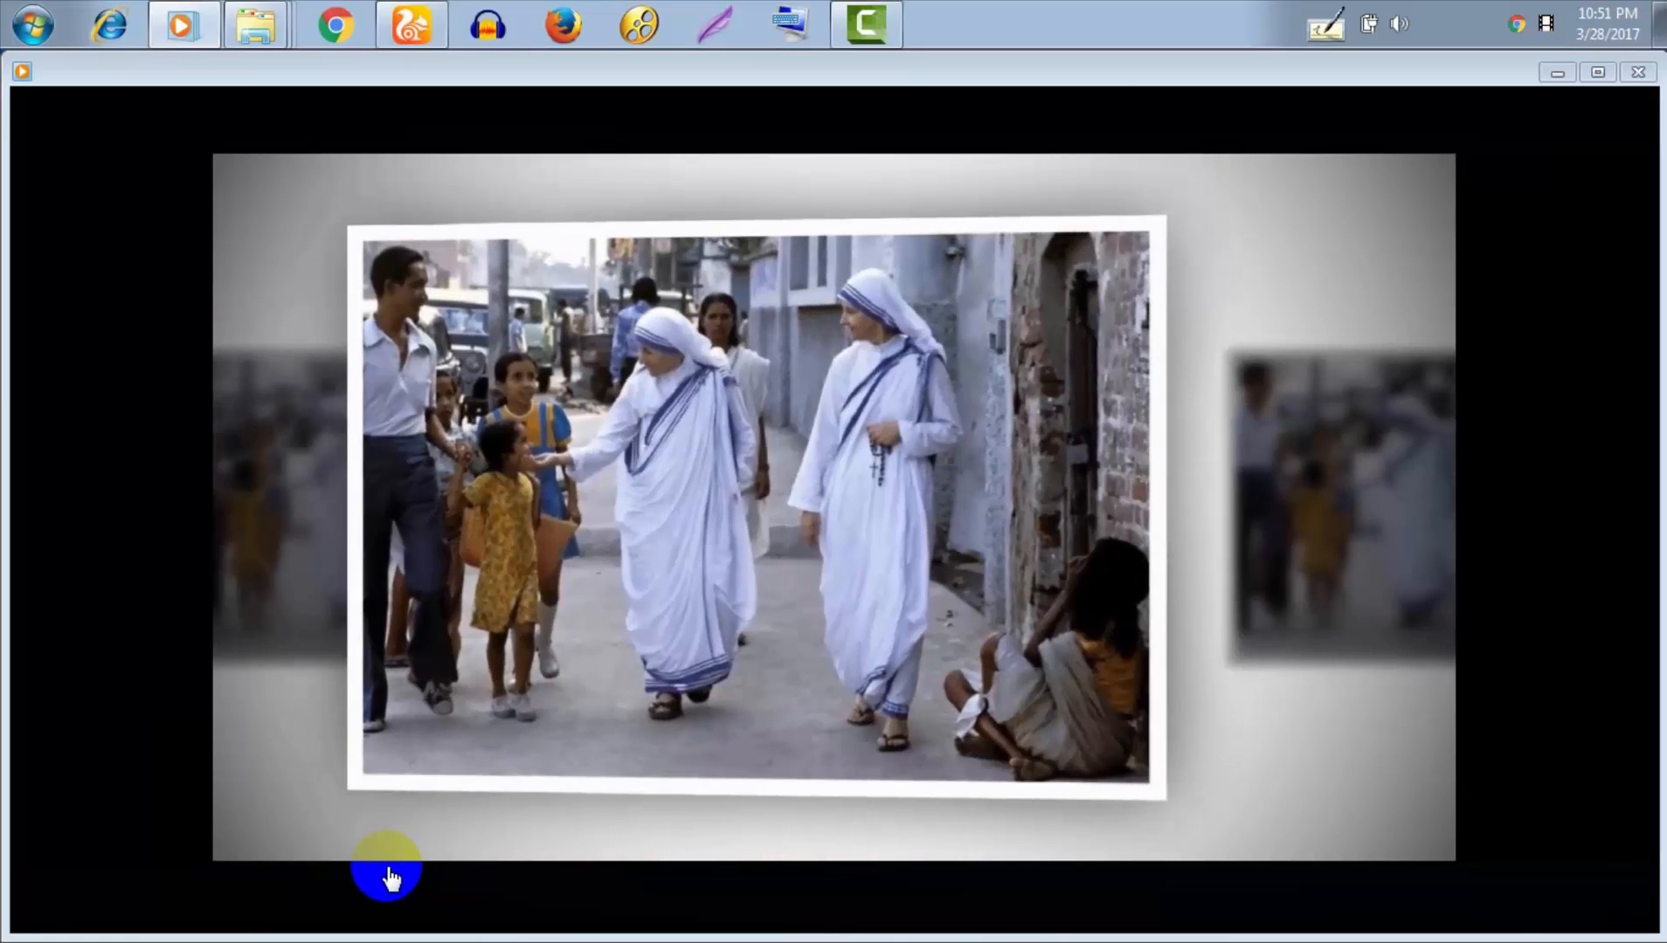
click(399, 872)
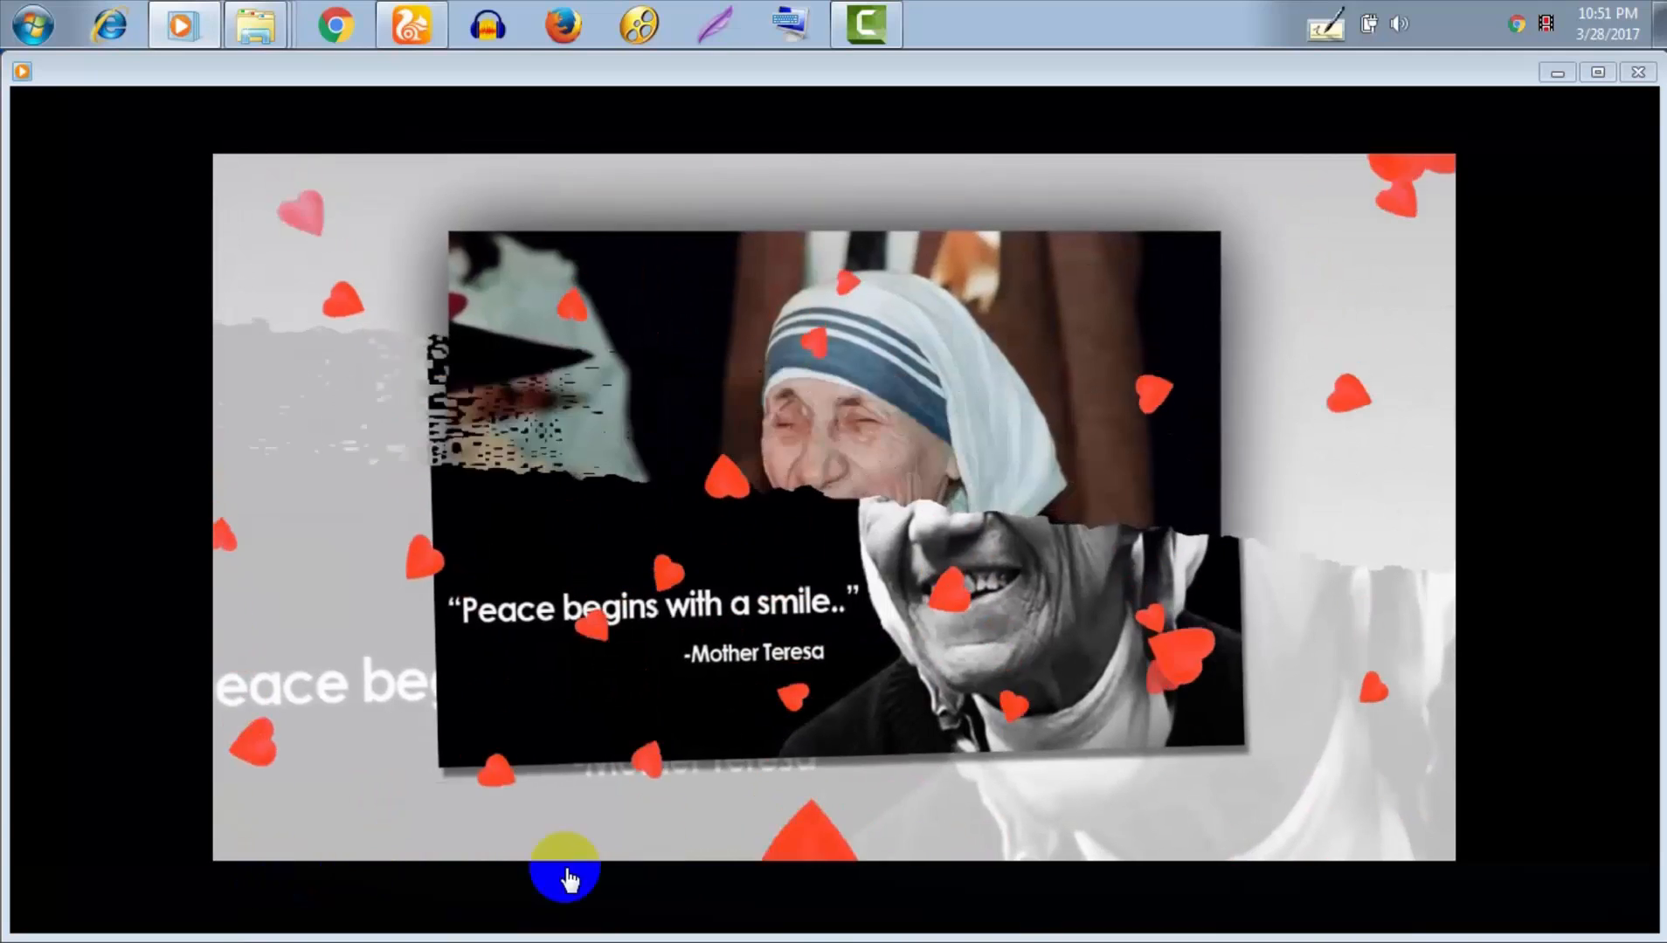
click(844, 902)
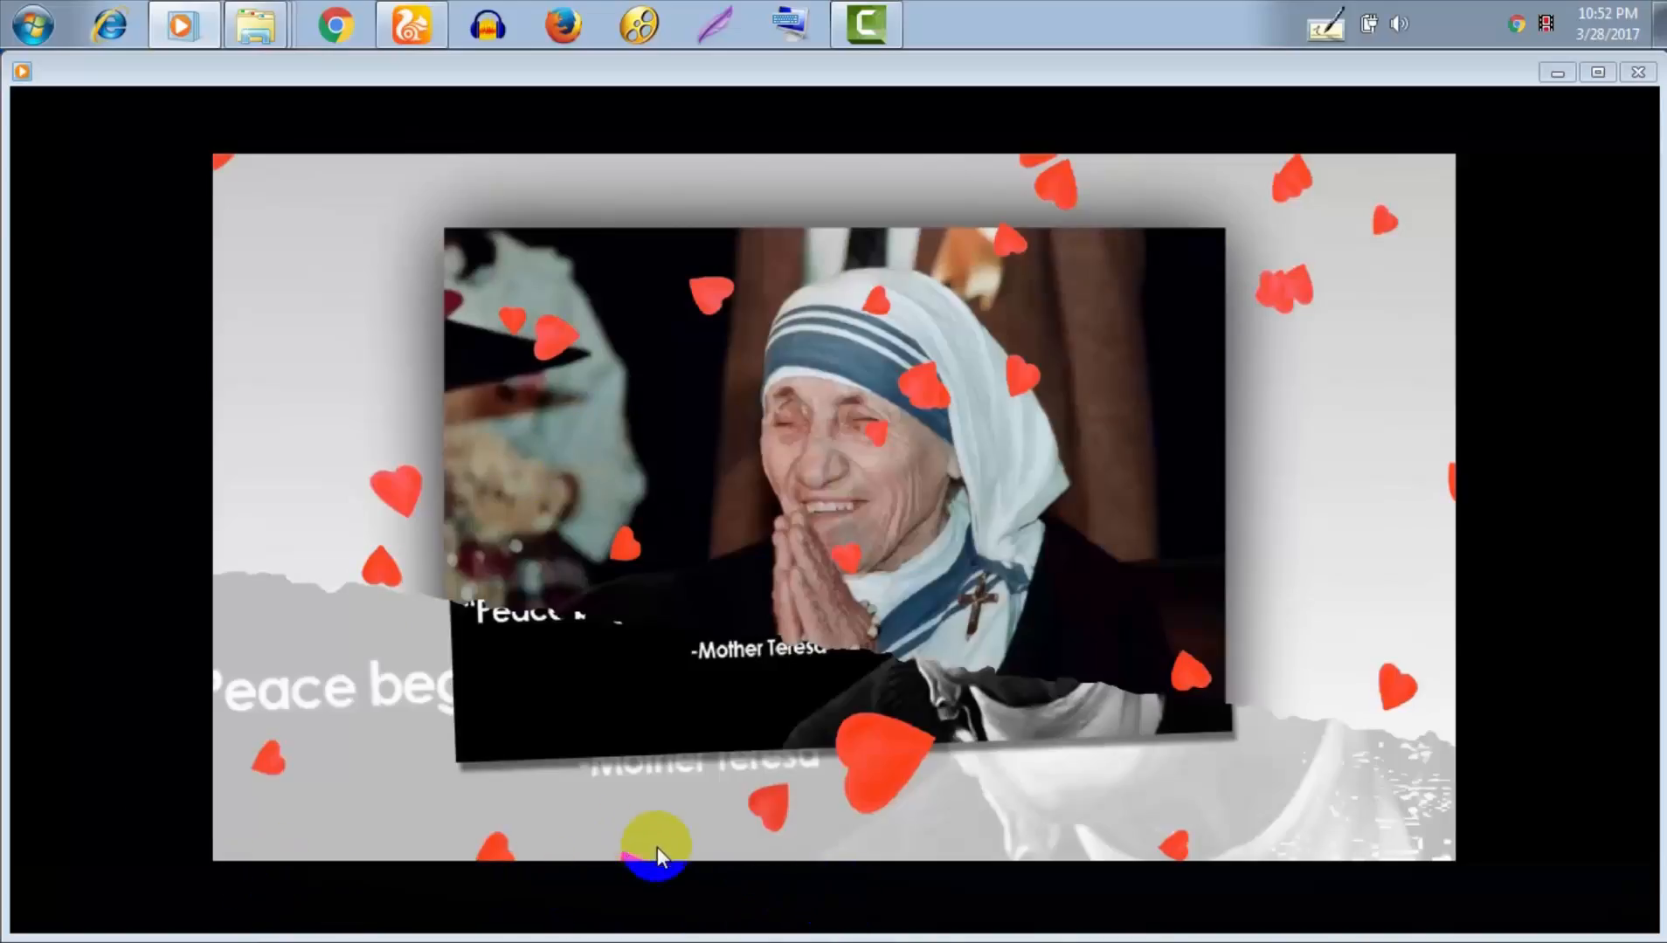
click(831, 912)
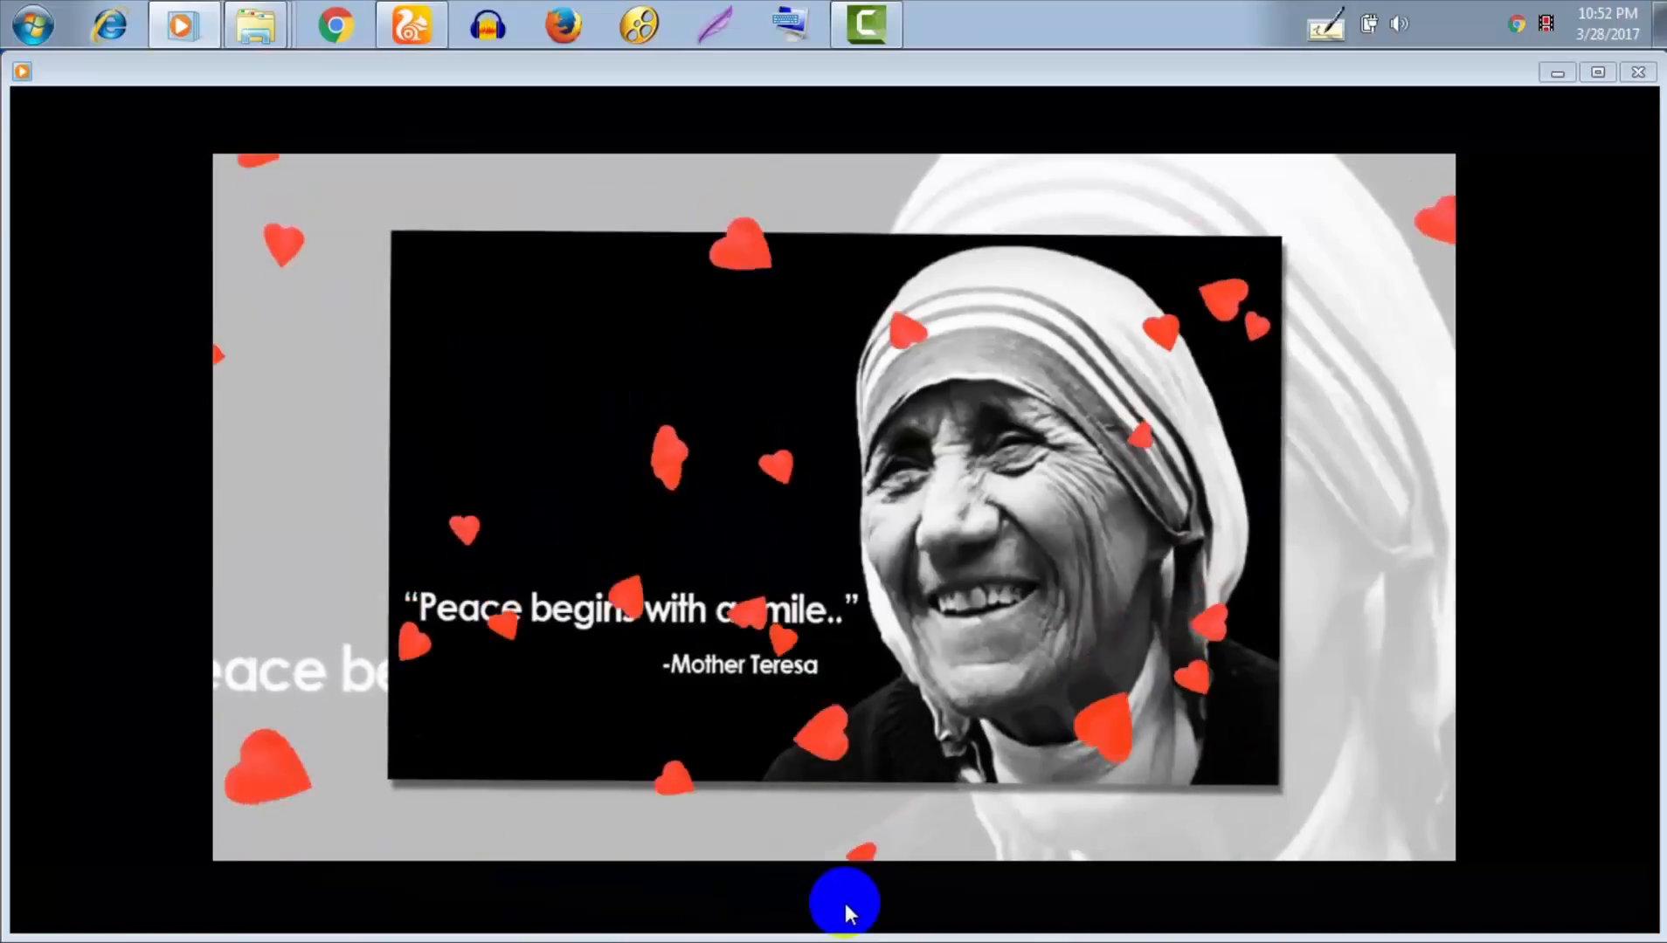
click(1637, 75)
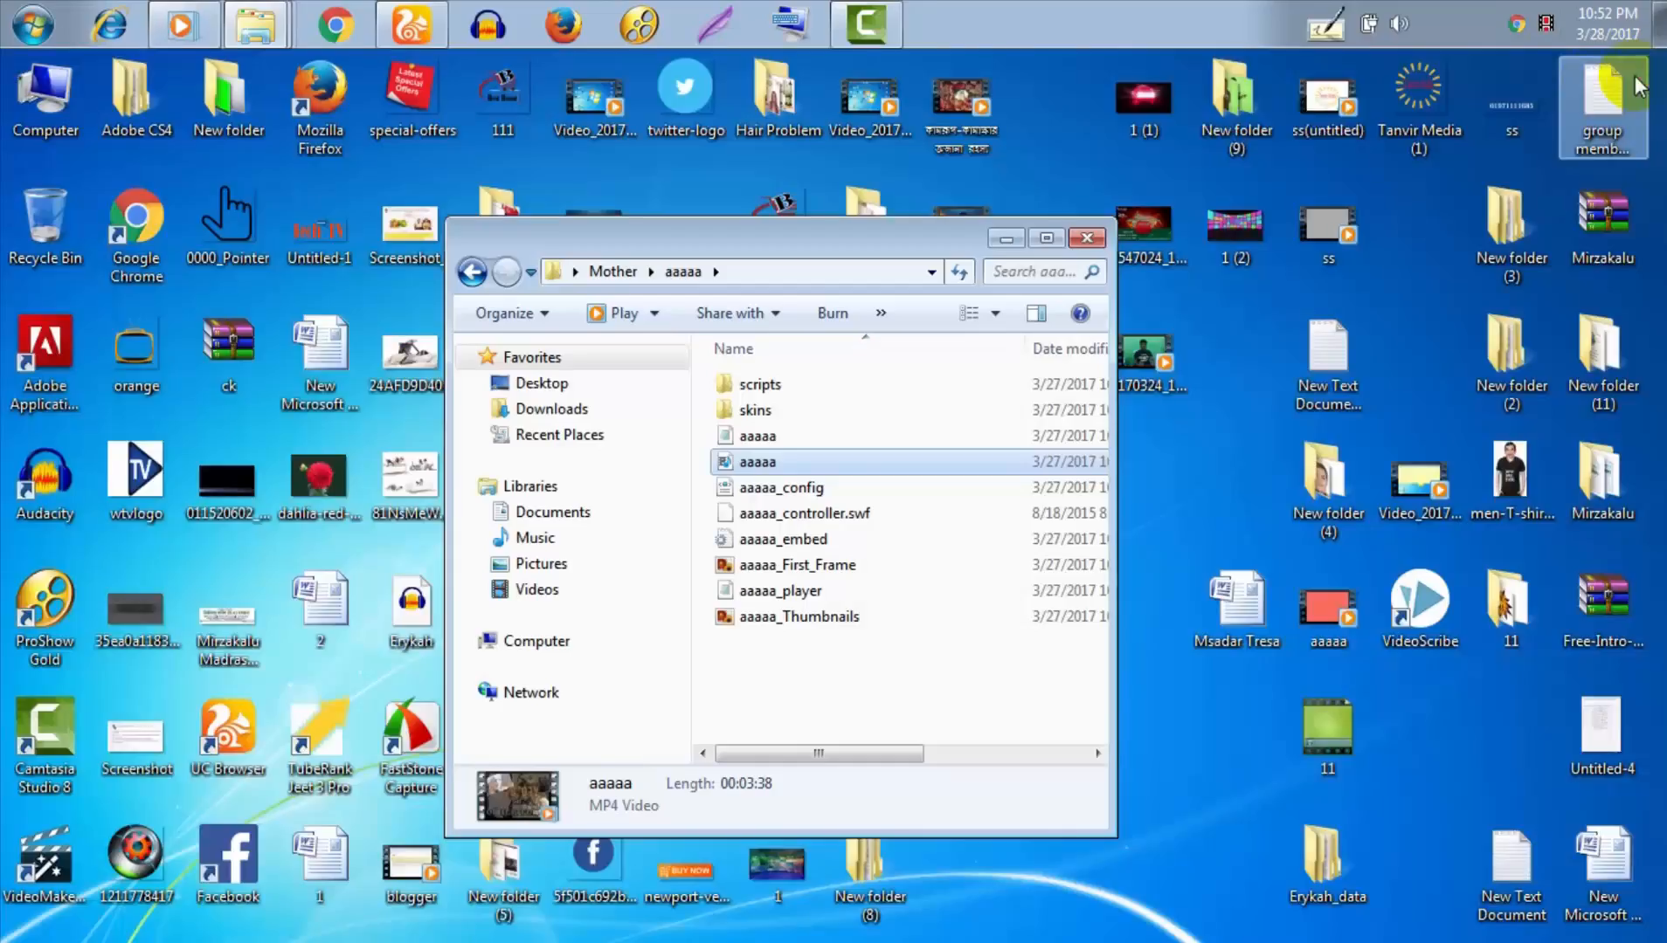
click(1098, 239)
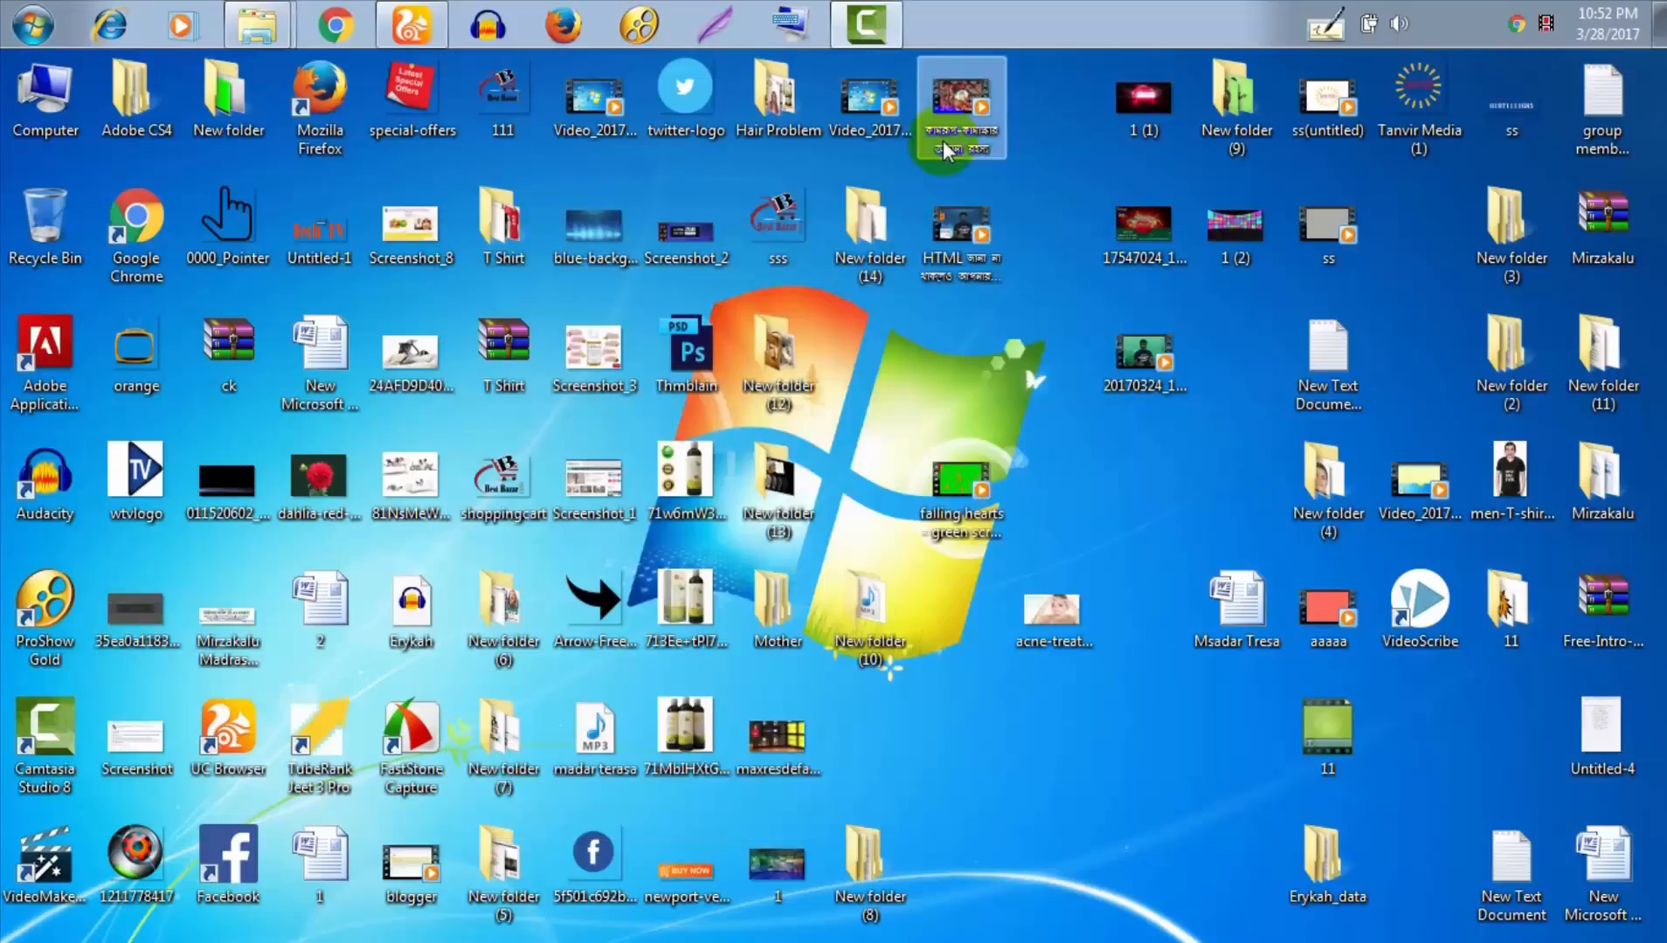
Switch back to Camtasia Studio, show the callout options and clear the timeline selection
click(865, 24)
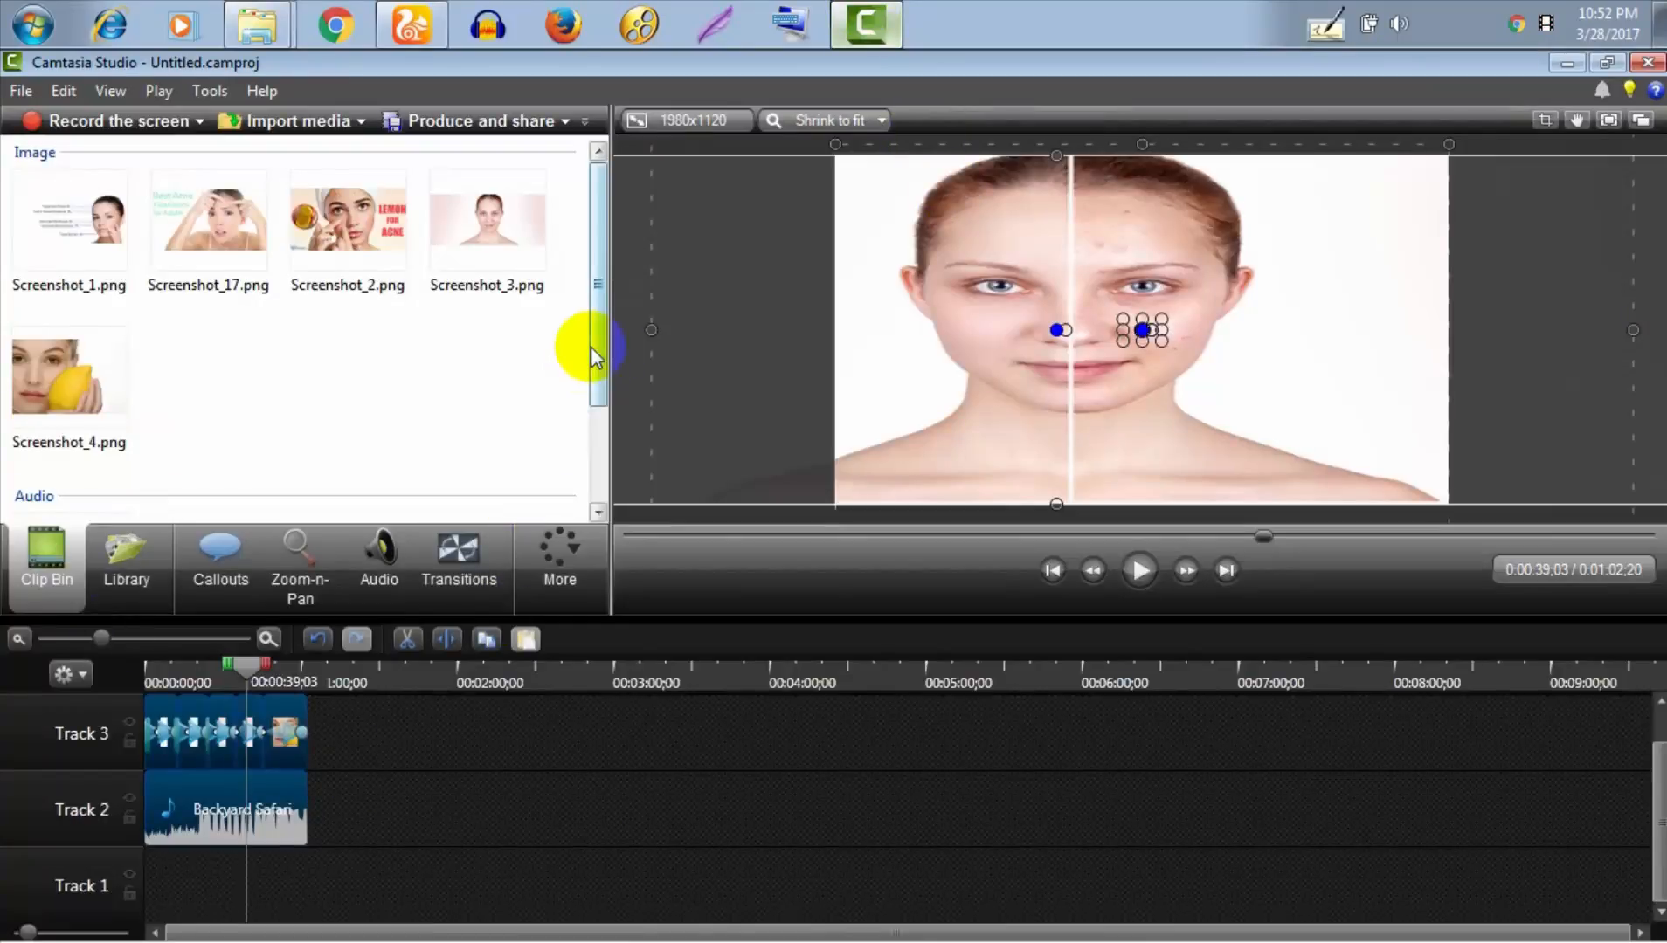
drag(591, 347, 594, 427)
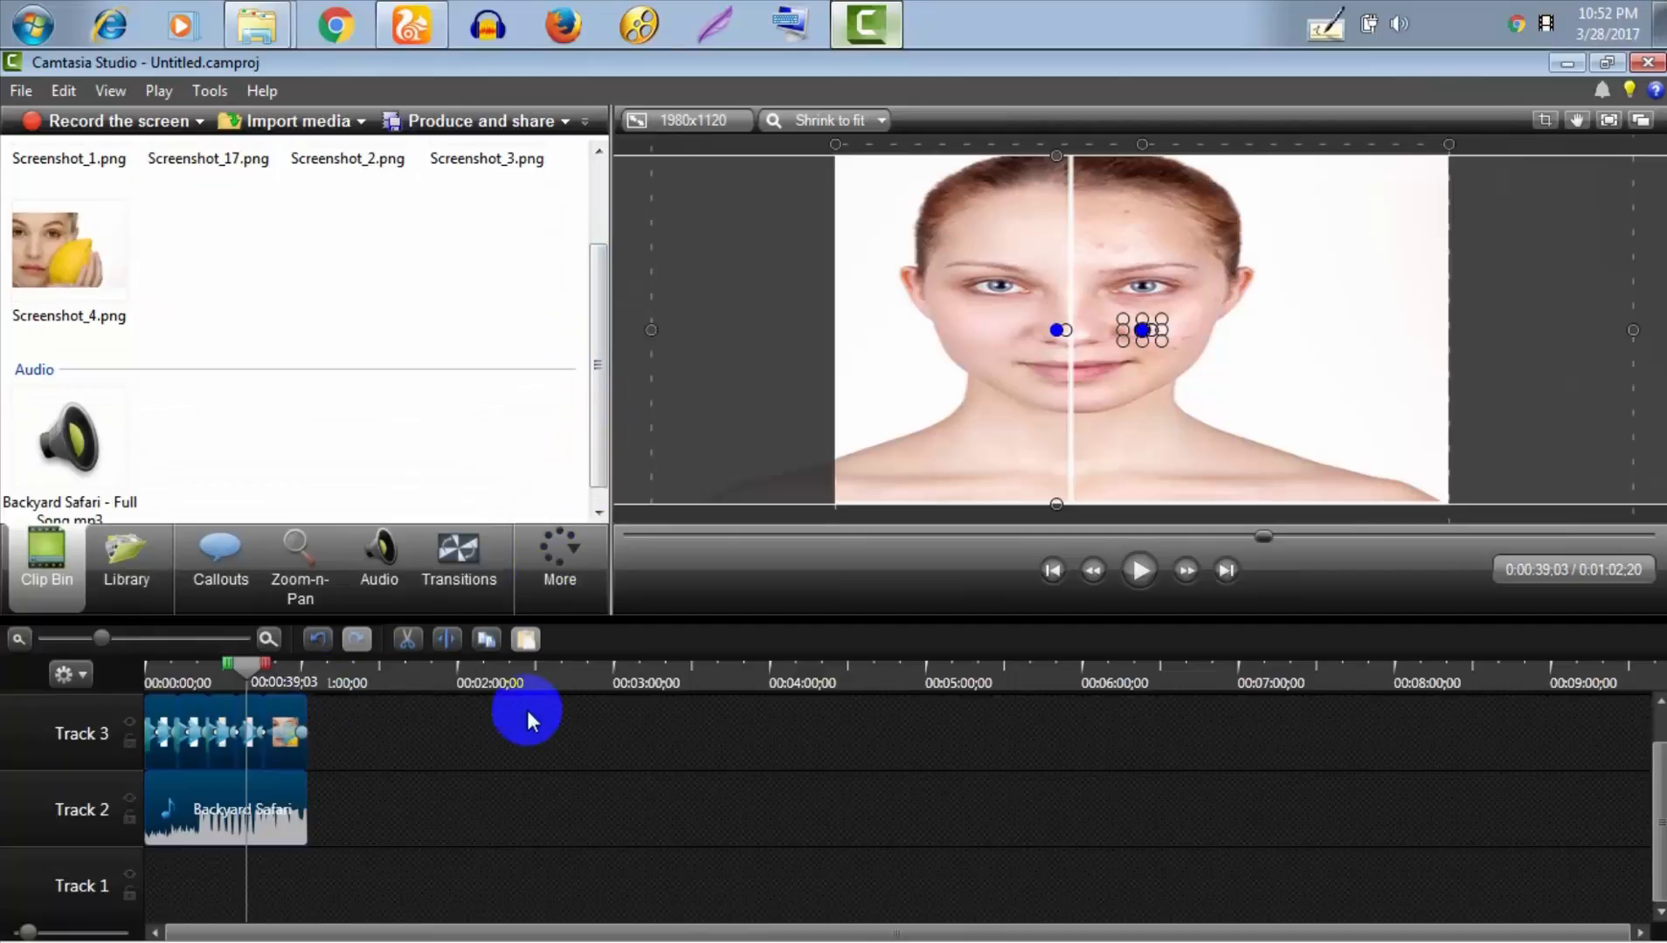
drag(594, 395, 595, 414)
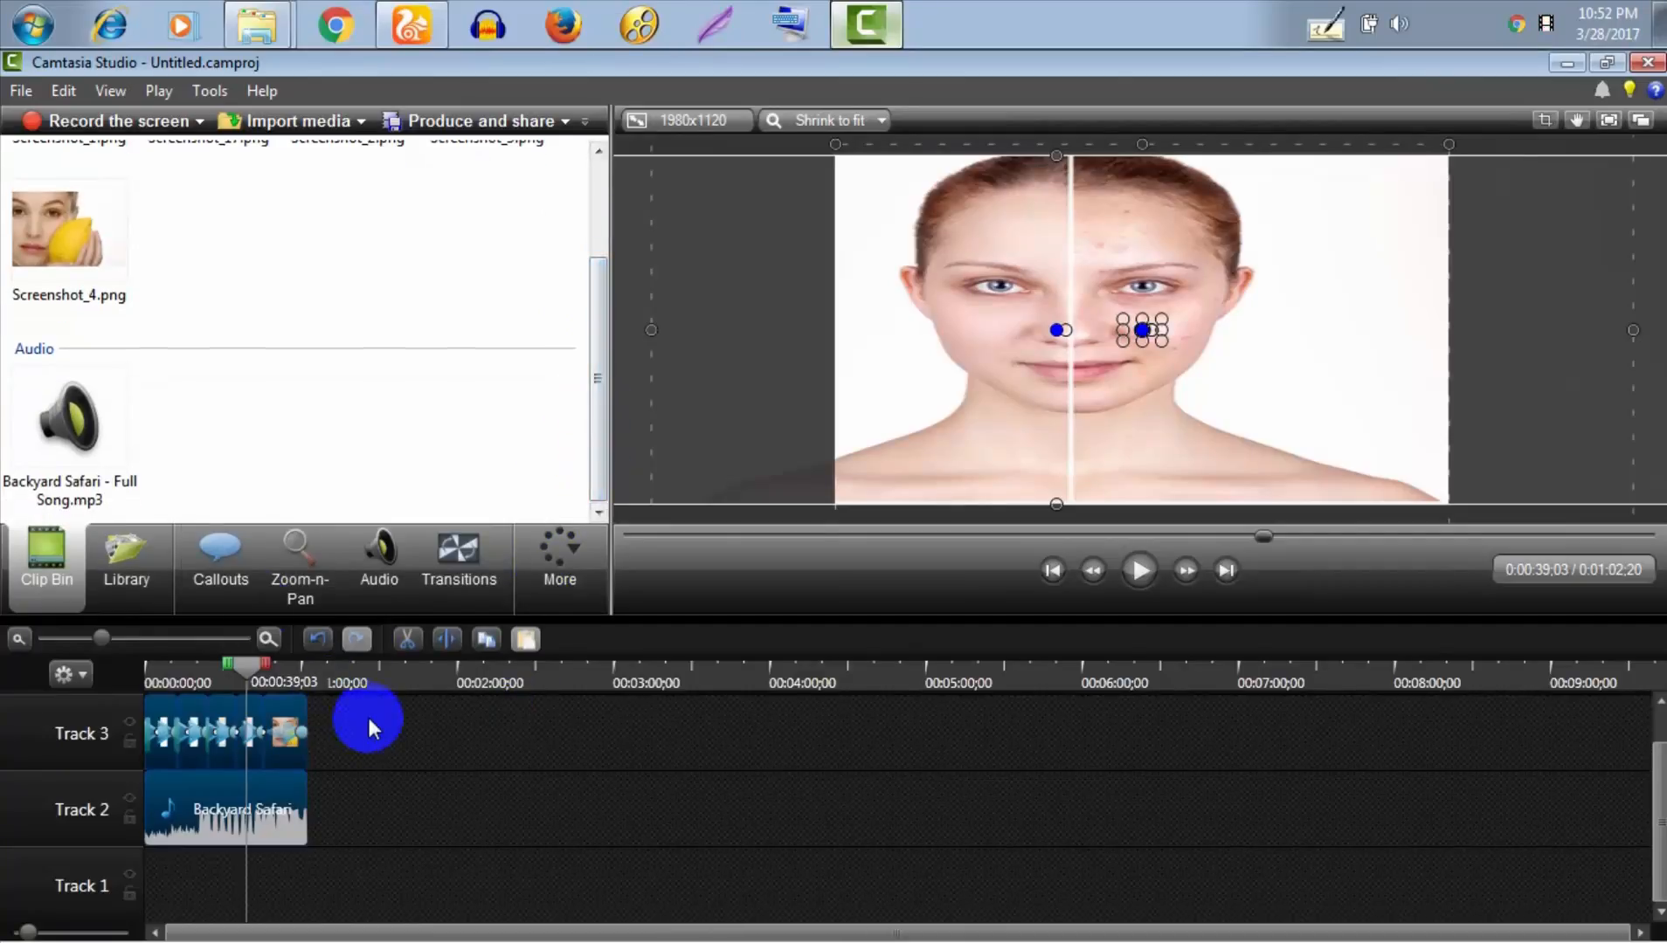
click(238, 566)
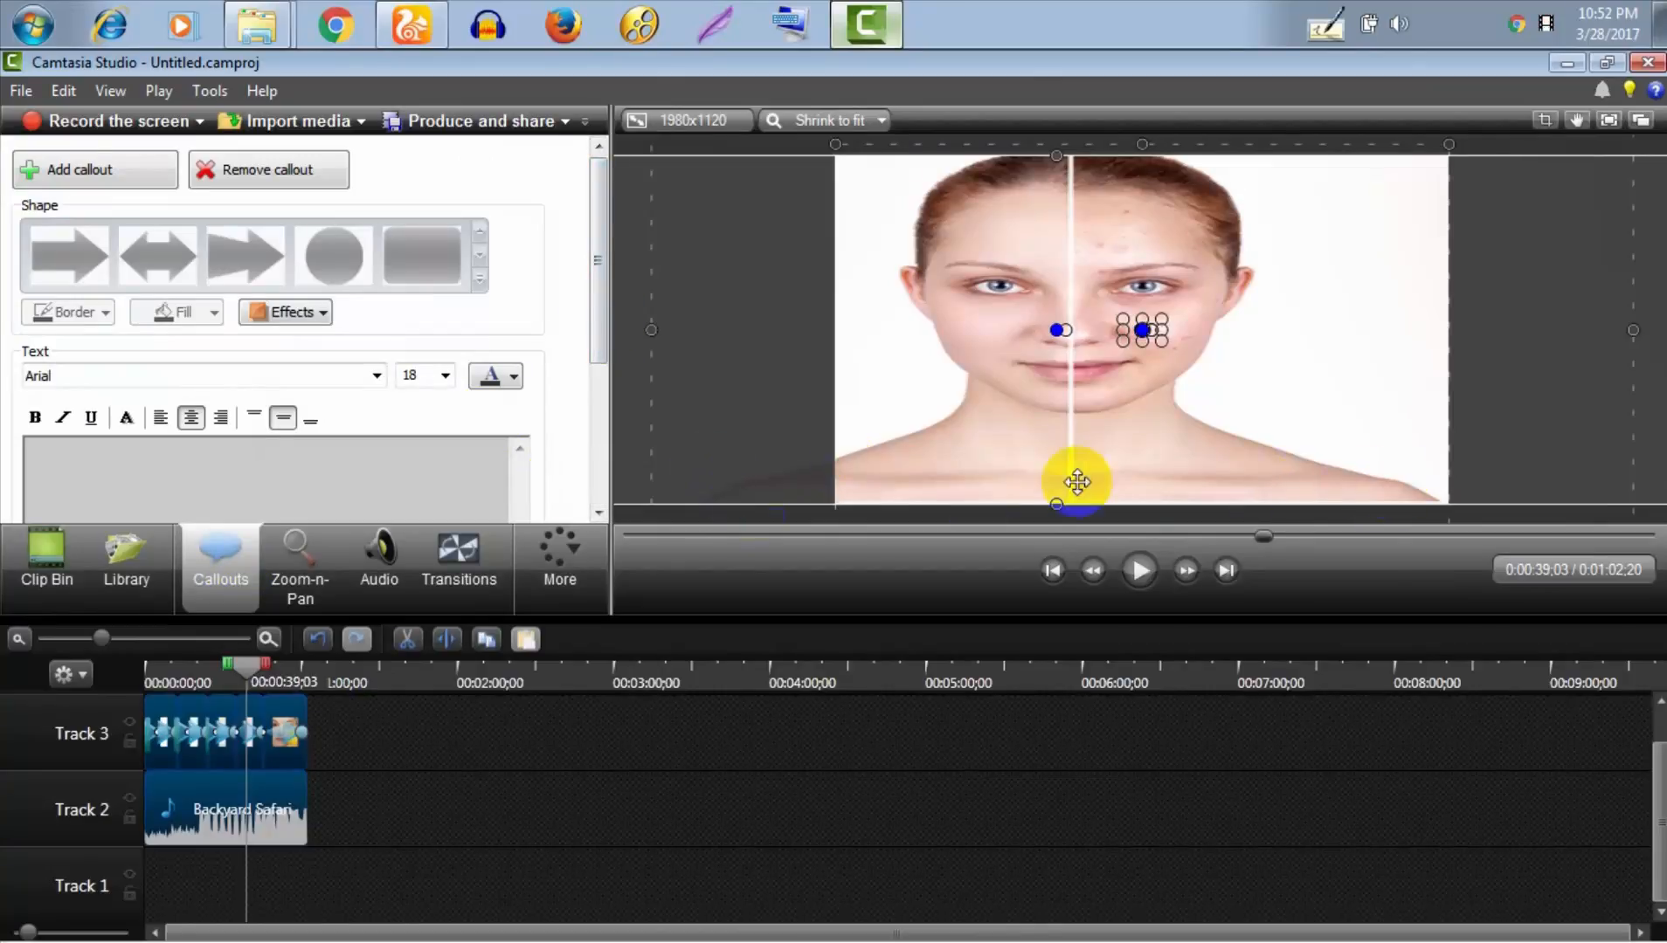
drag(605, 291, 595, 253)
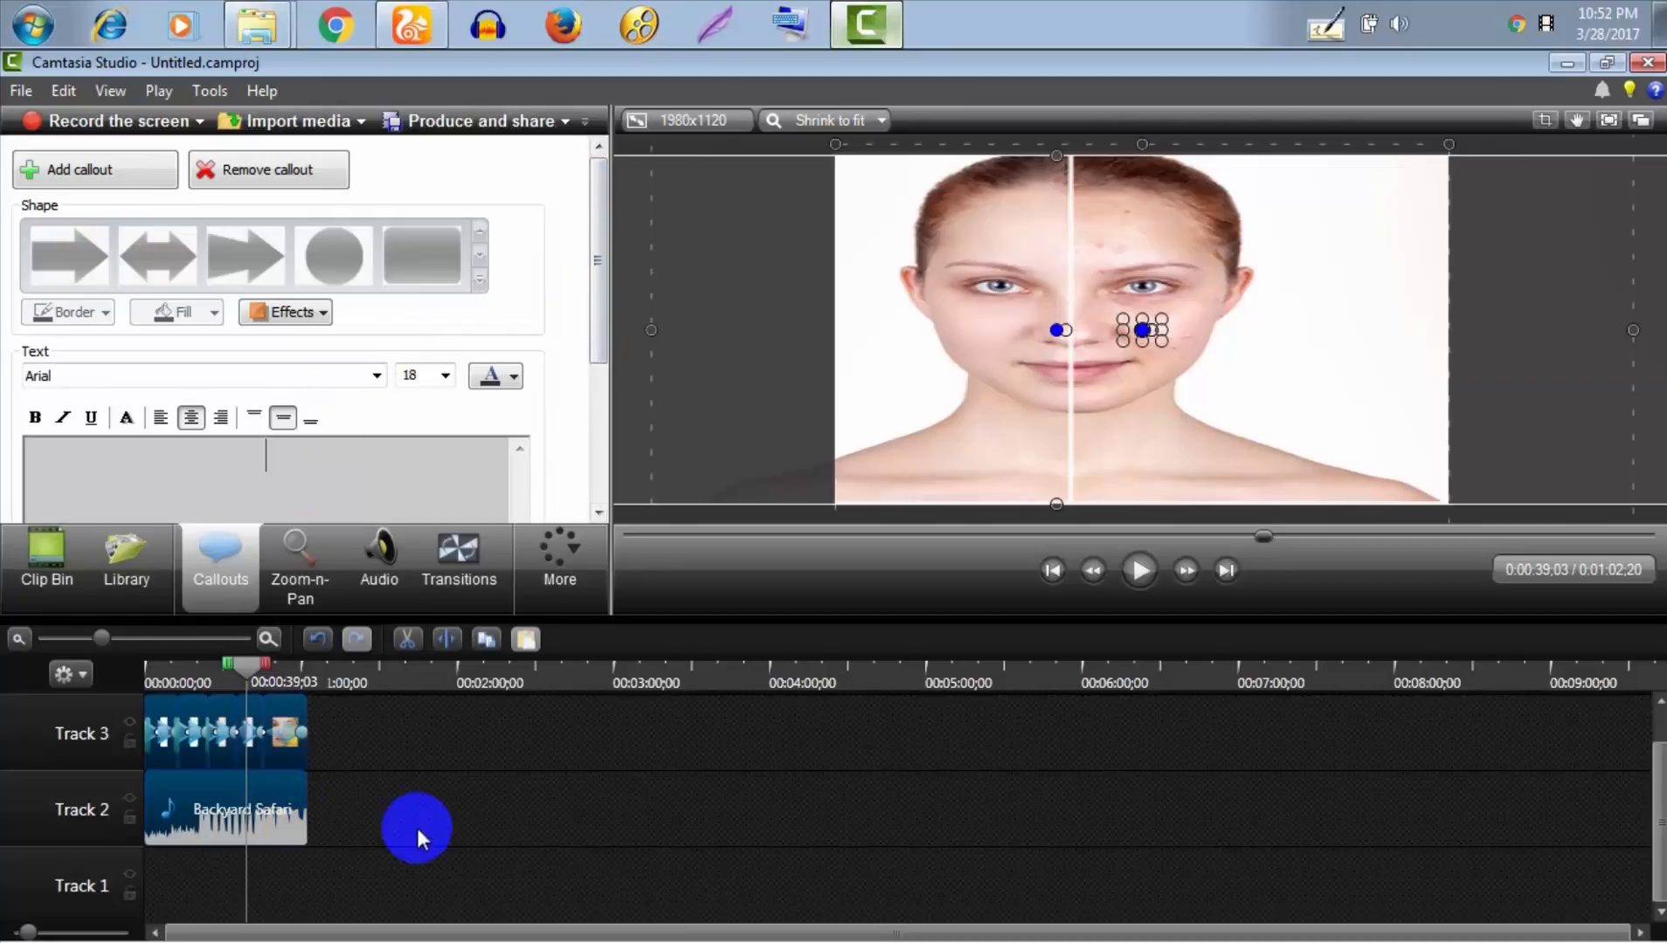
click(363, 855)
Add a plain teal rectangle callout with text at the 0:00:39;03 playhead position
scroll(416, 758, up, 1)
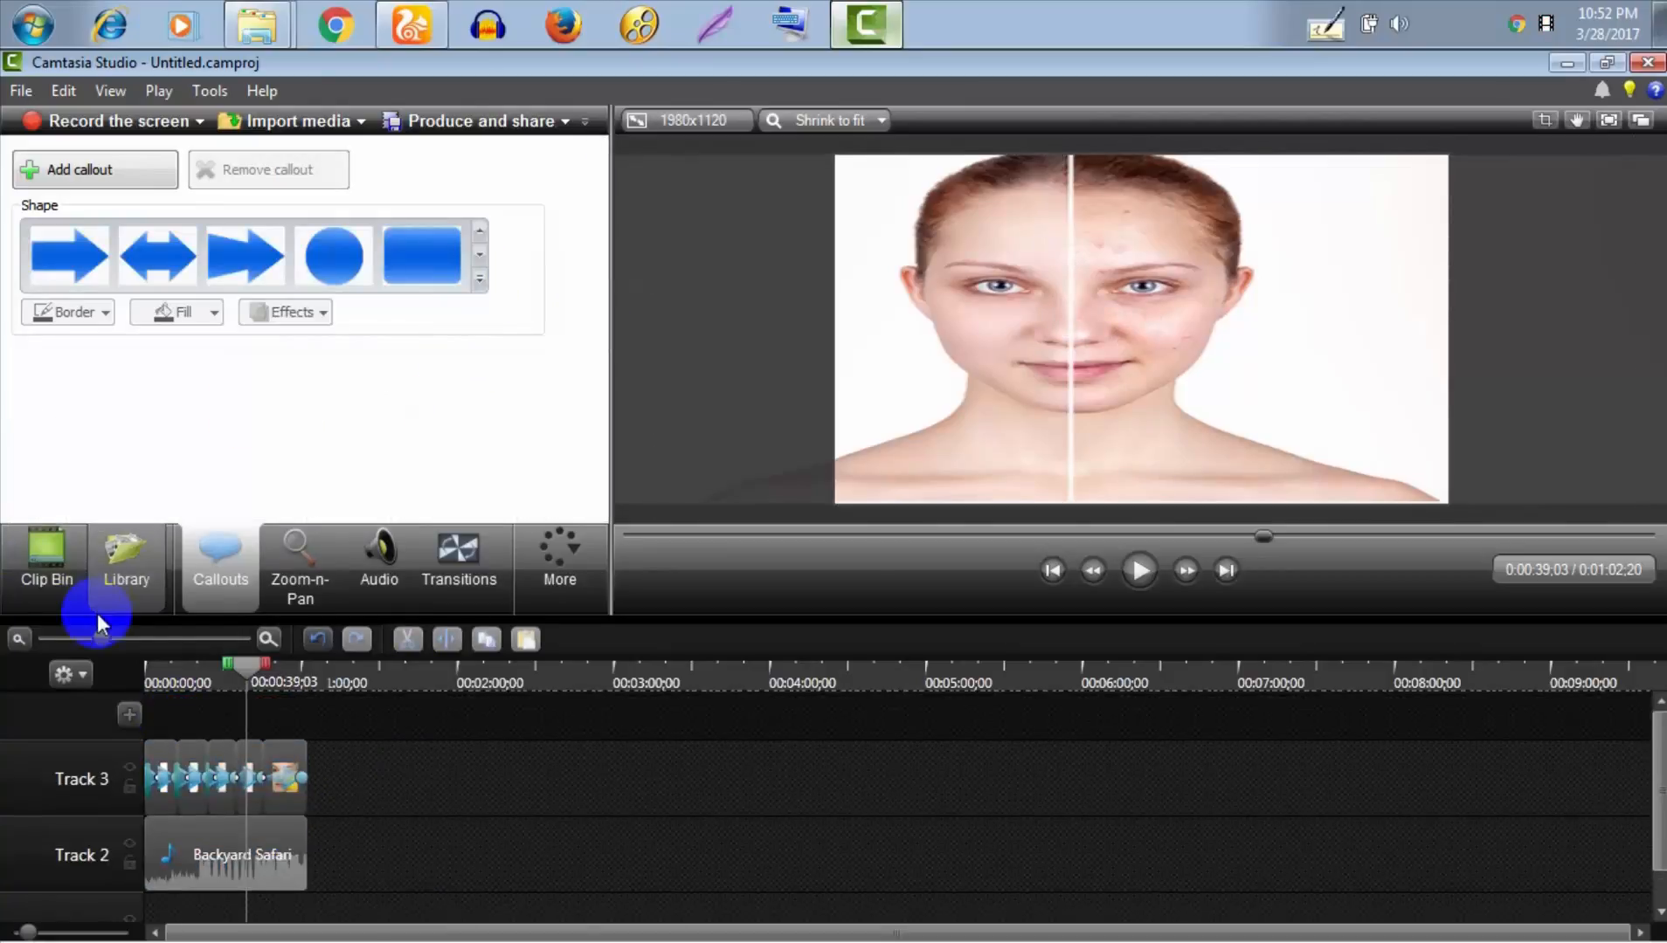
click(100, 638)
drag(100, 638, 147, 639)
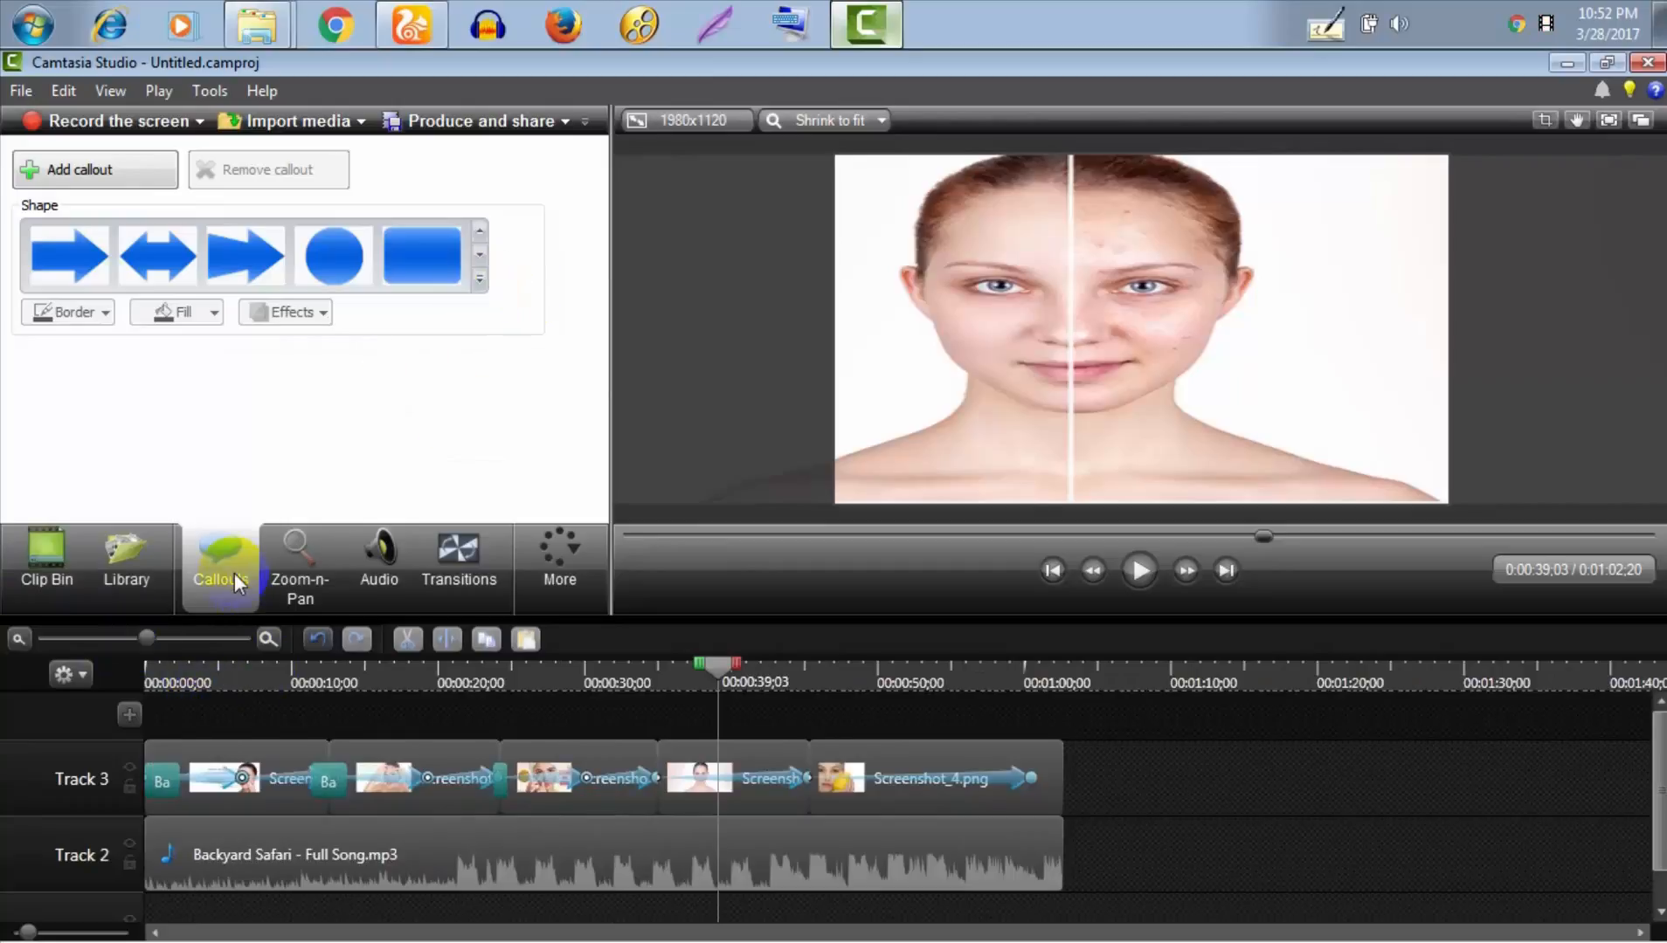
click(479, 279)
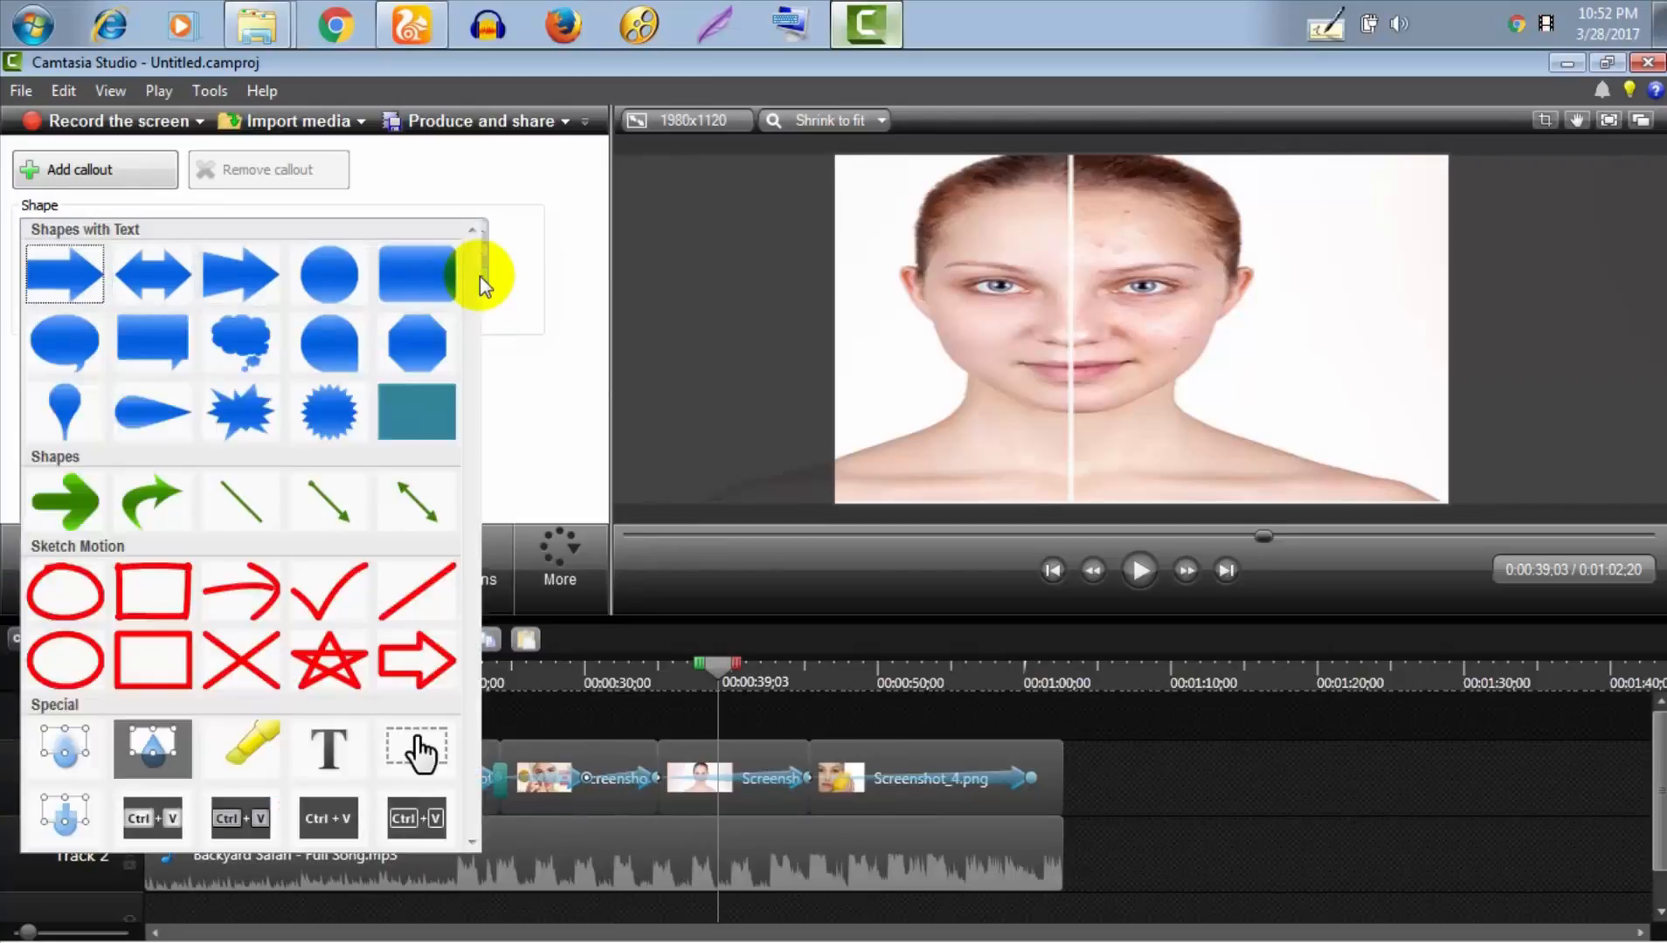
click(406, 421)
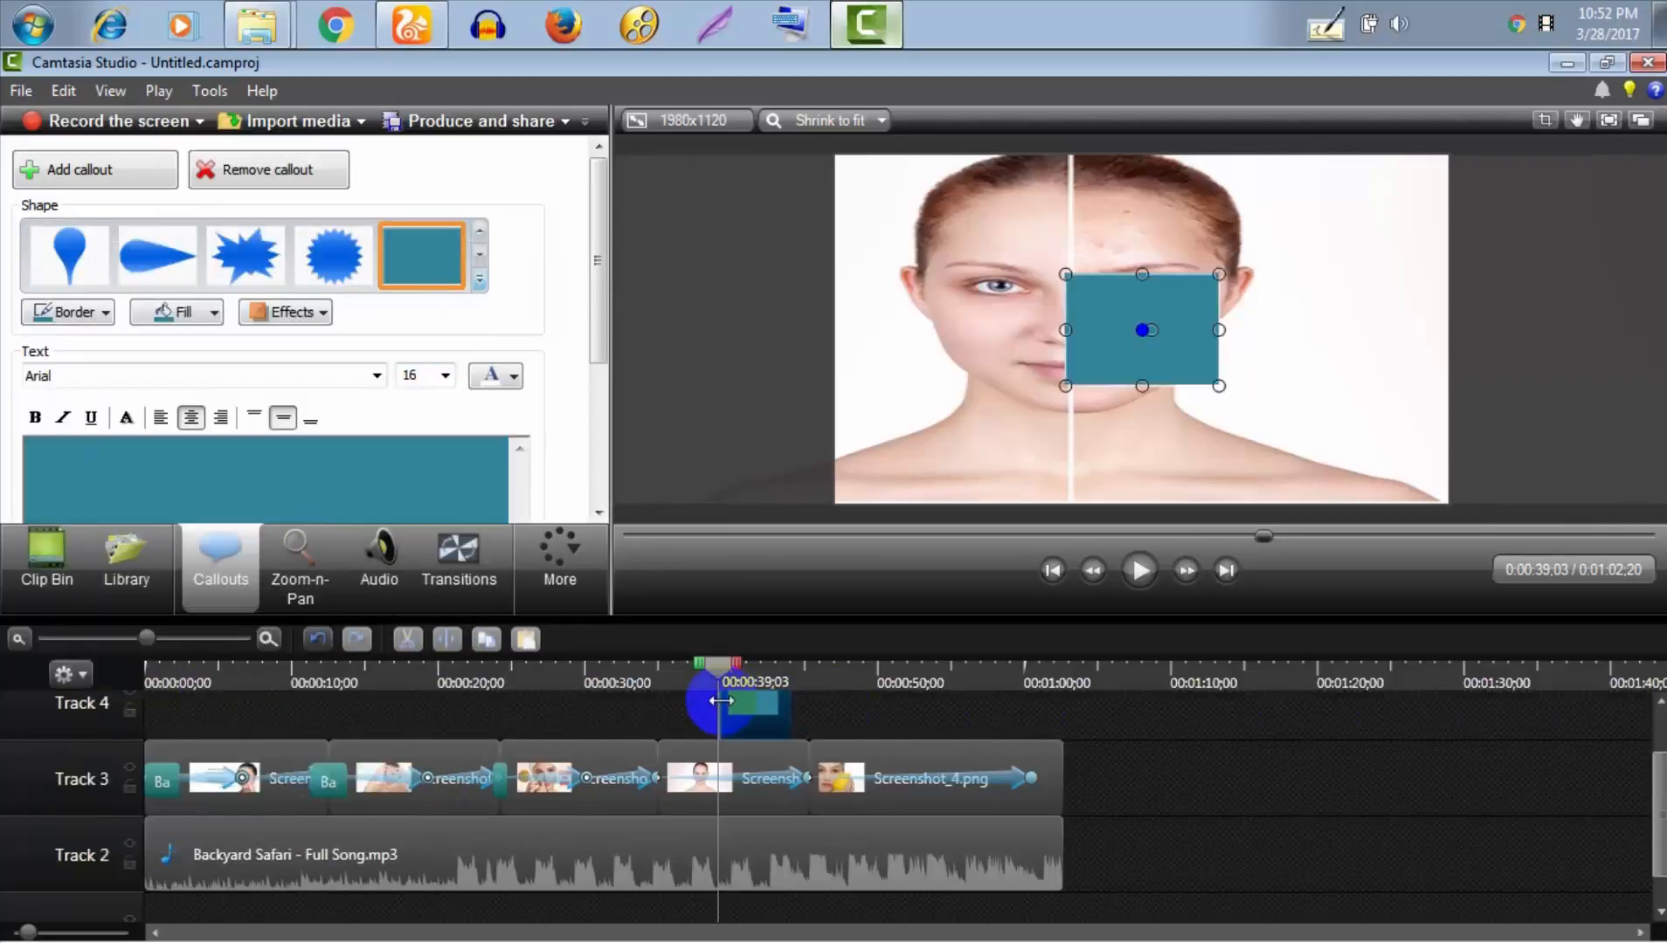
Extend the rectangle callout on Track 4 from the timeline start to the end of the picture clips and deselect it
drag(706, 694, 11, 694)
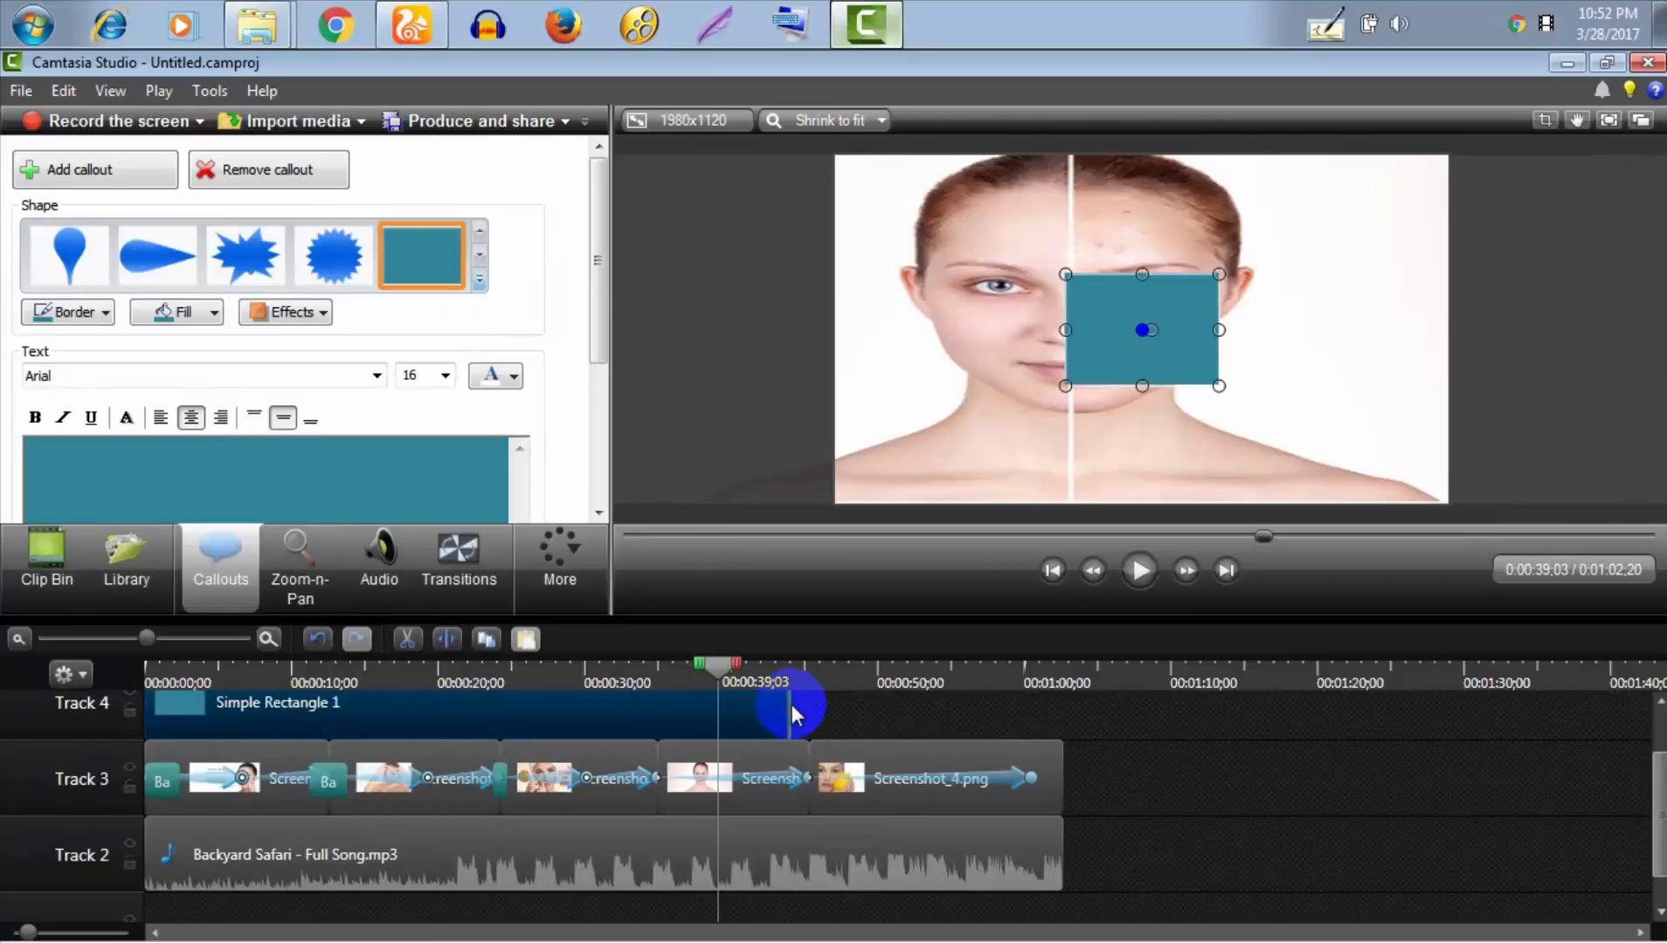
drag(790, 704, 1062, 704)
click(1123, 751)
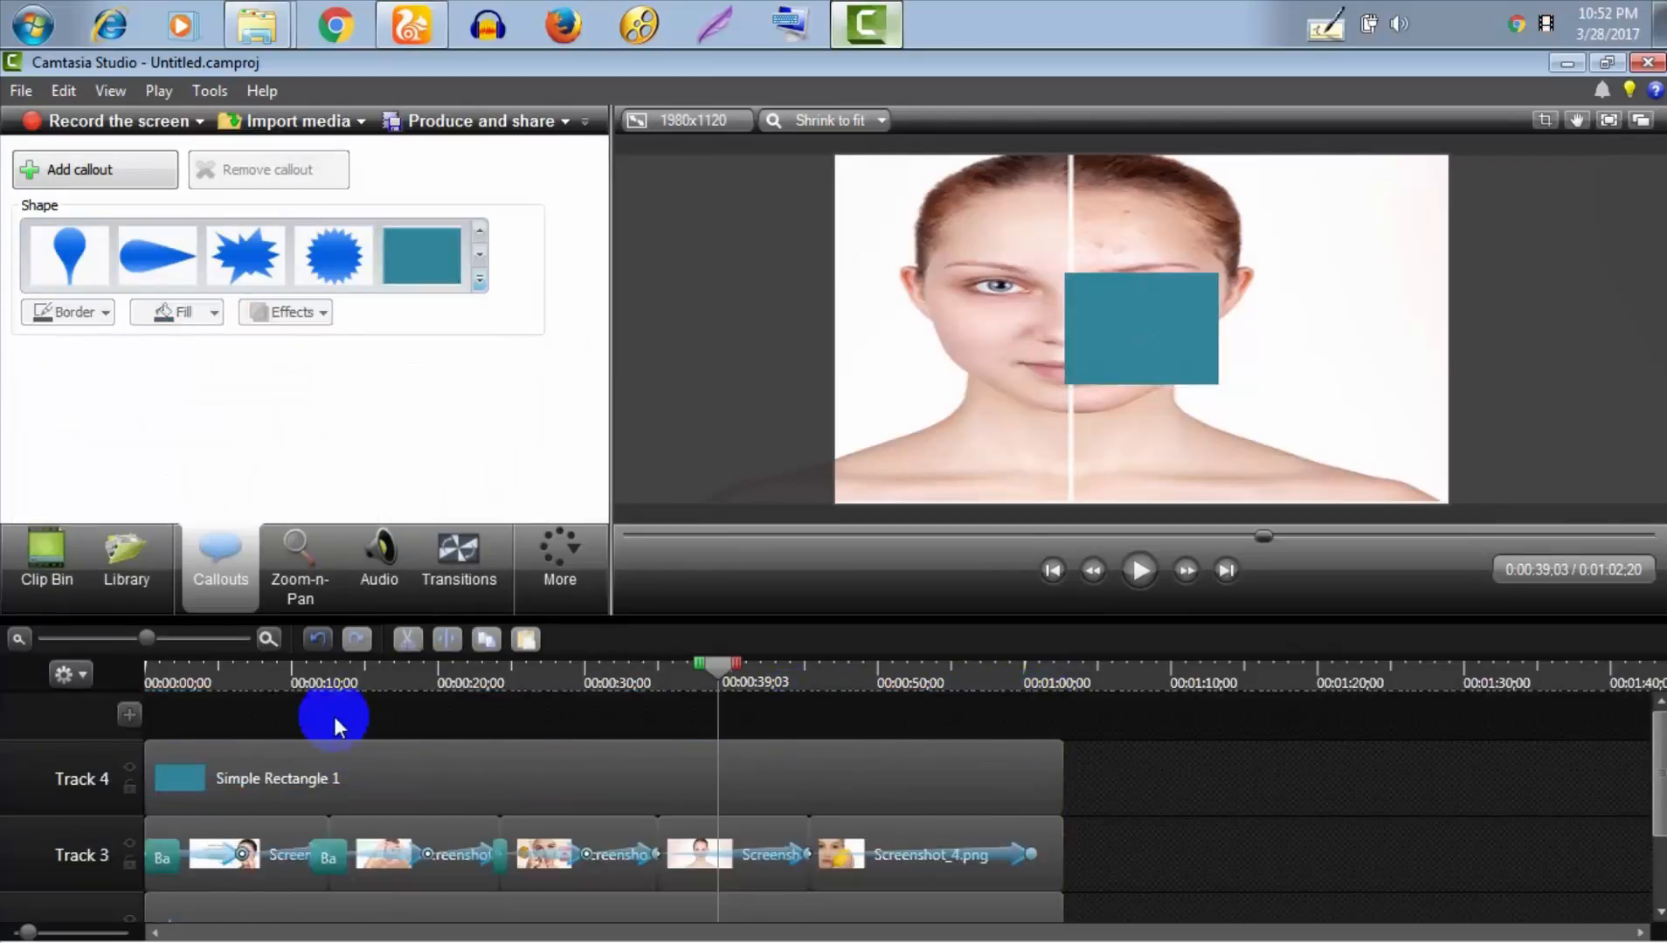
Reshape the rectangle callout into a full-width strip along the picture's lower edge, fill it with red and deselect it
drag(1139, 348, 1450, 448)
drag(1140, 392, 1139, 457)
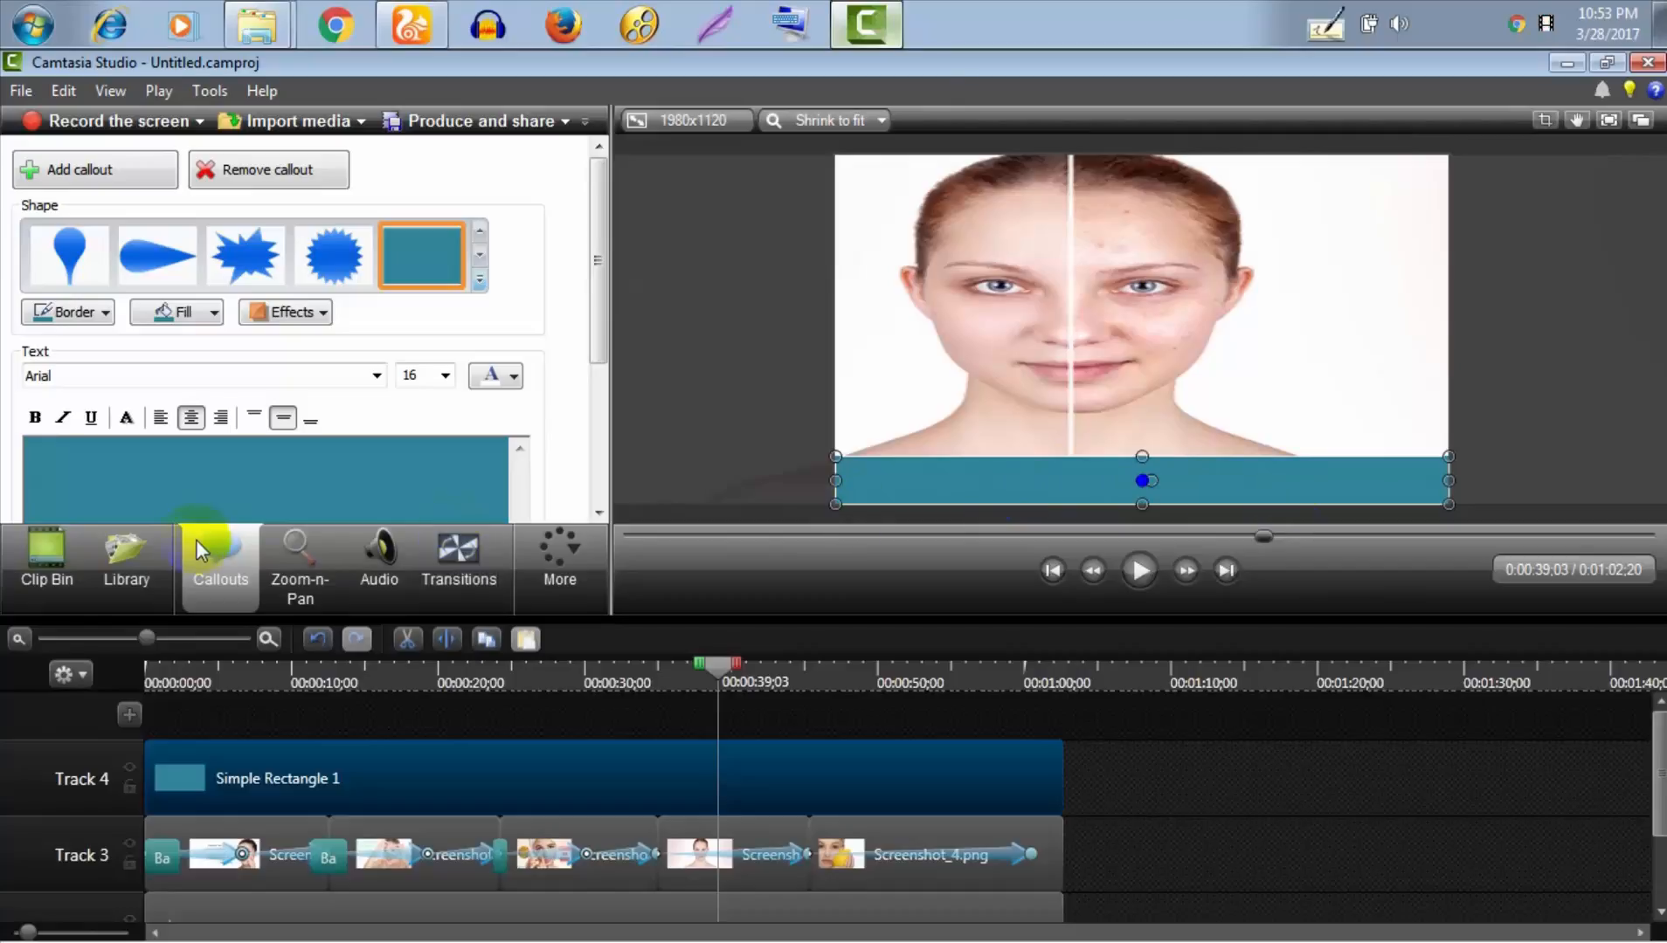
click(186, 311)
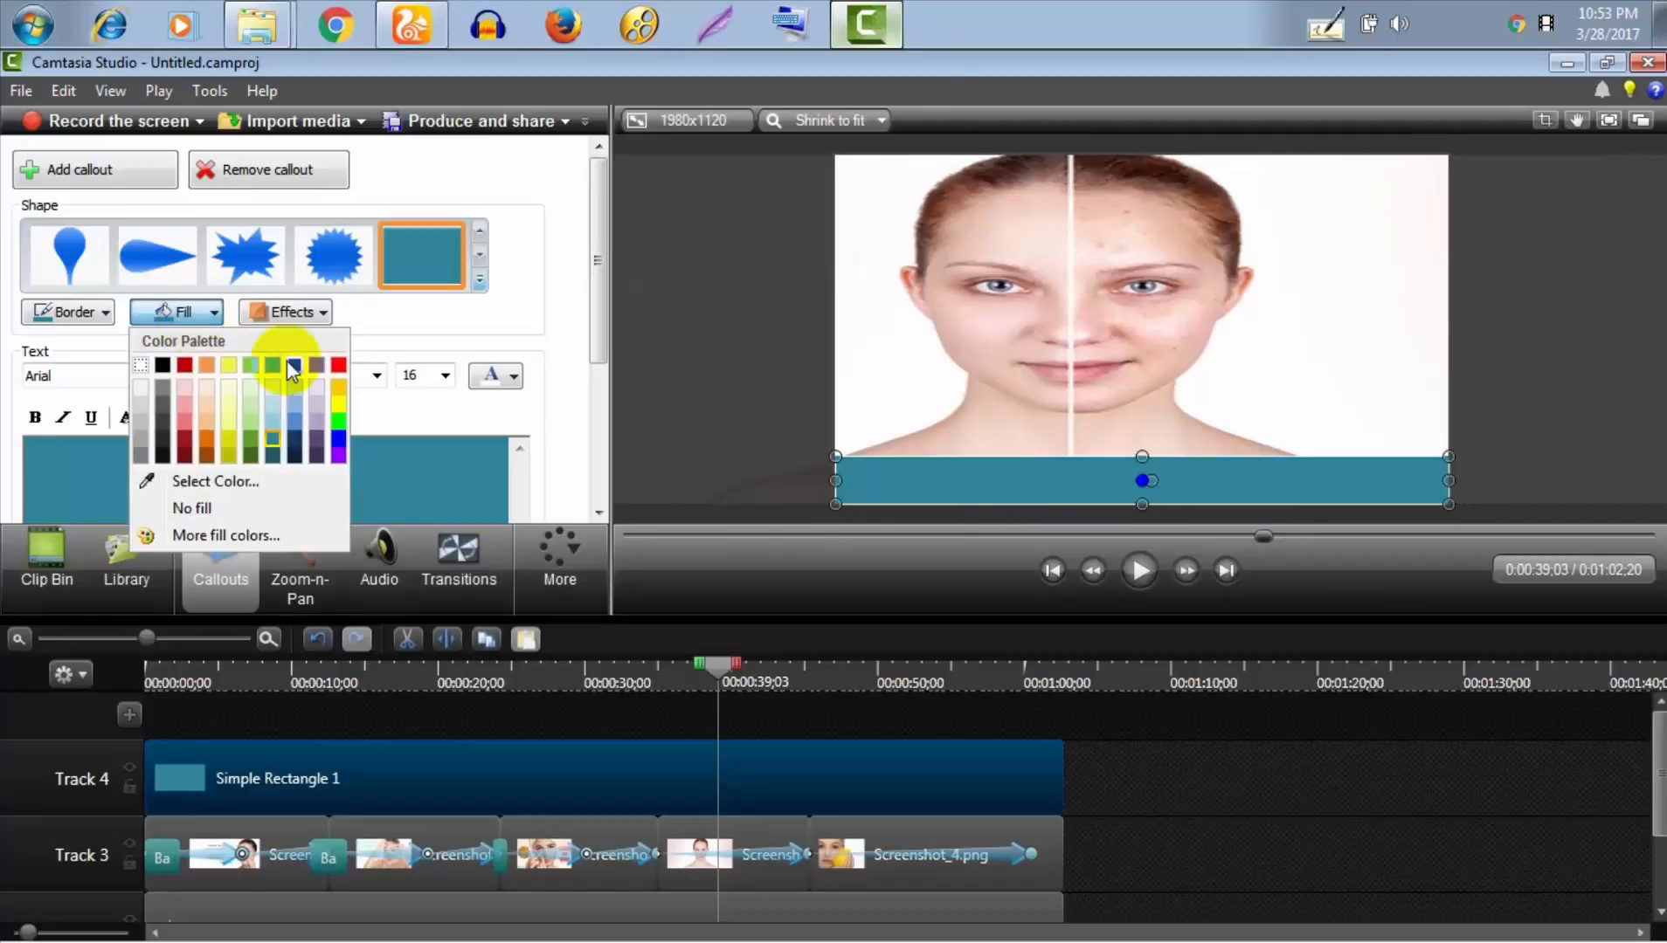
click(337, 384)
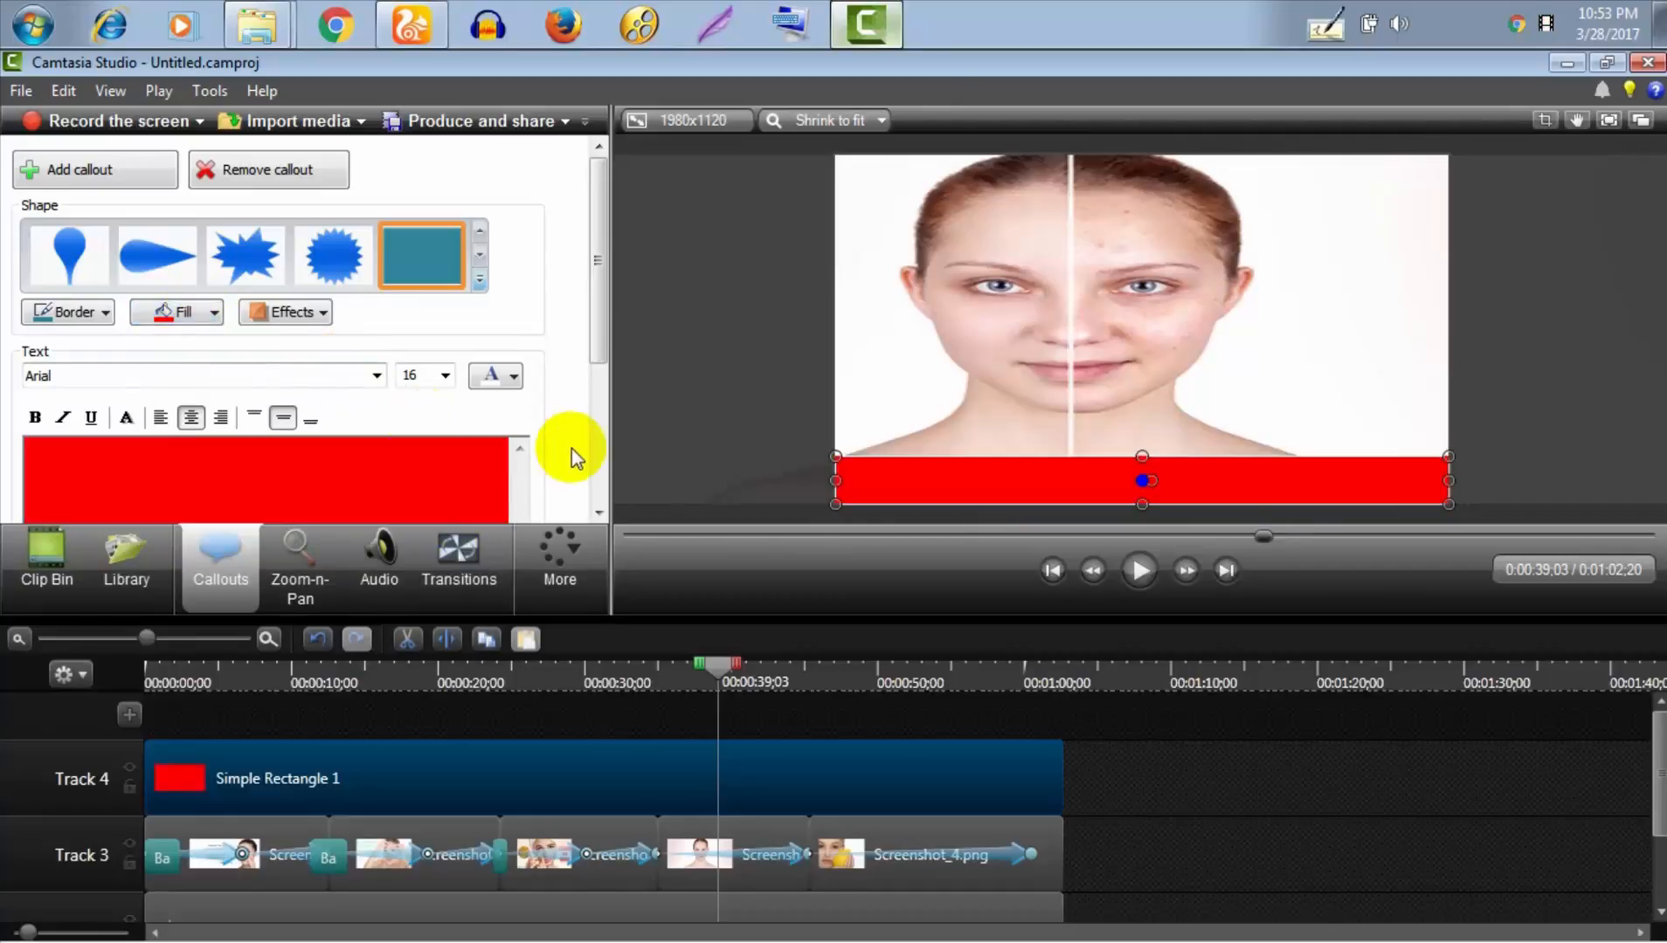
click(255, 523)
click(302, 599)
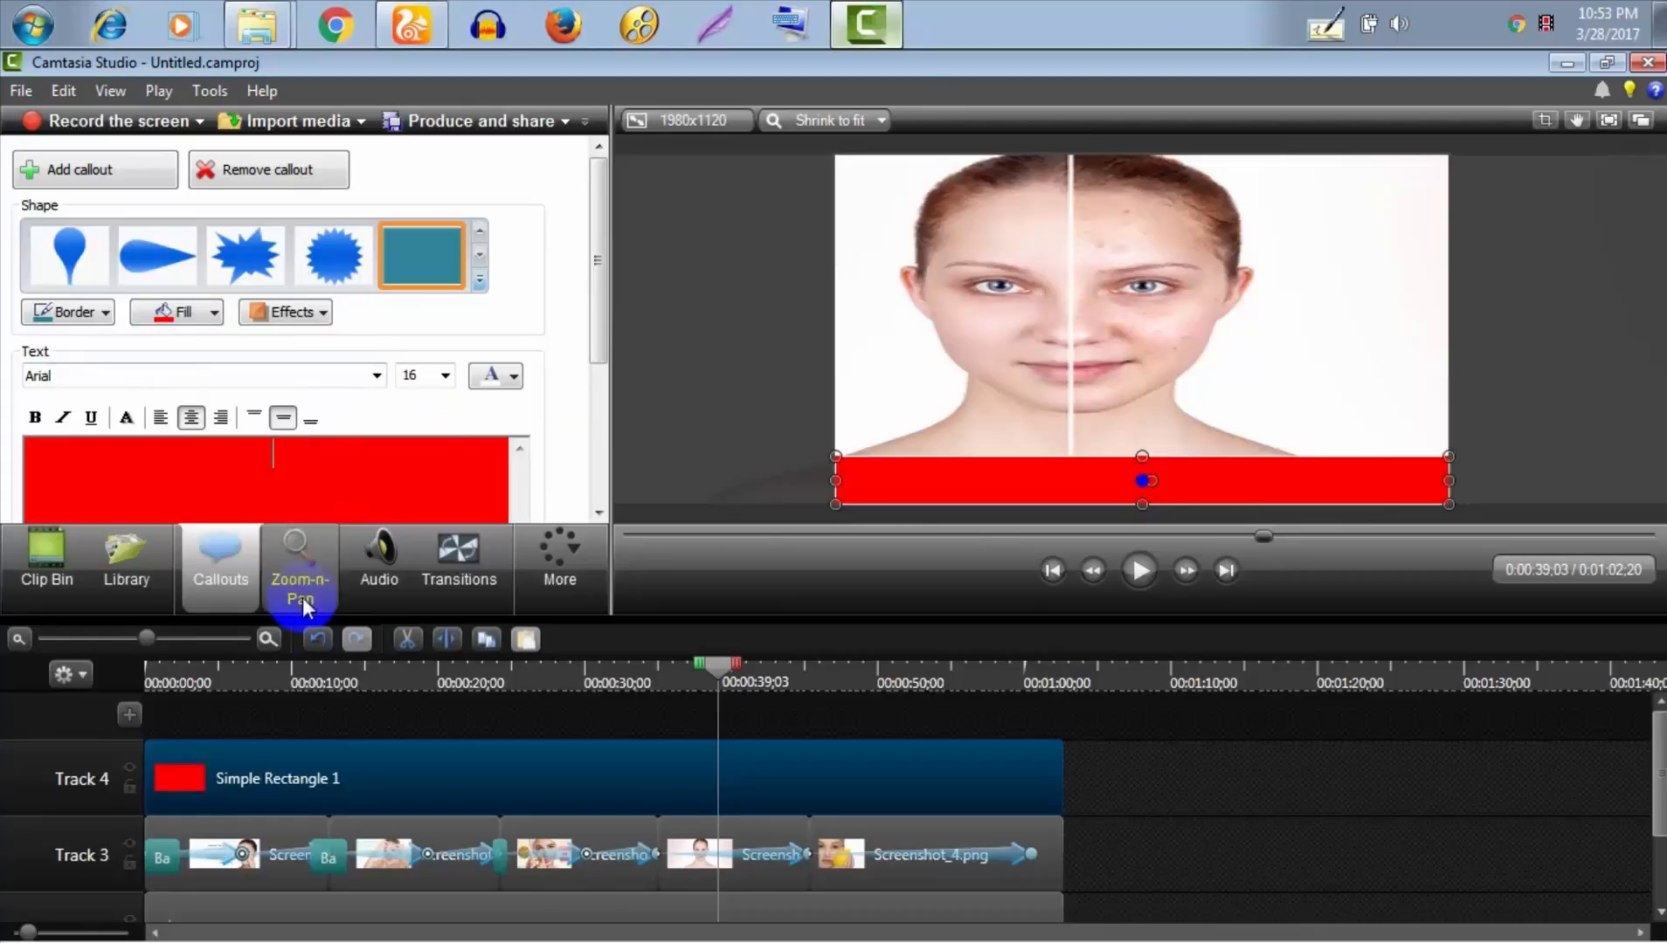
click(266, 724)
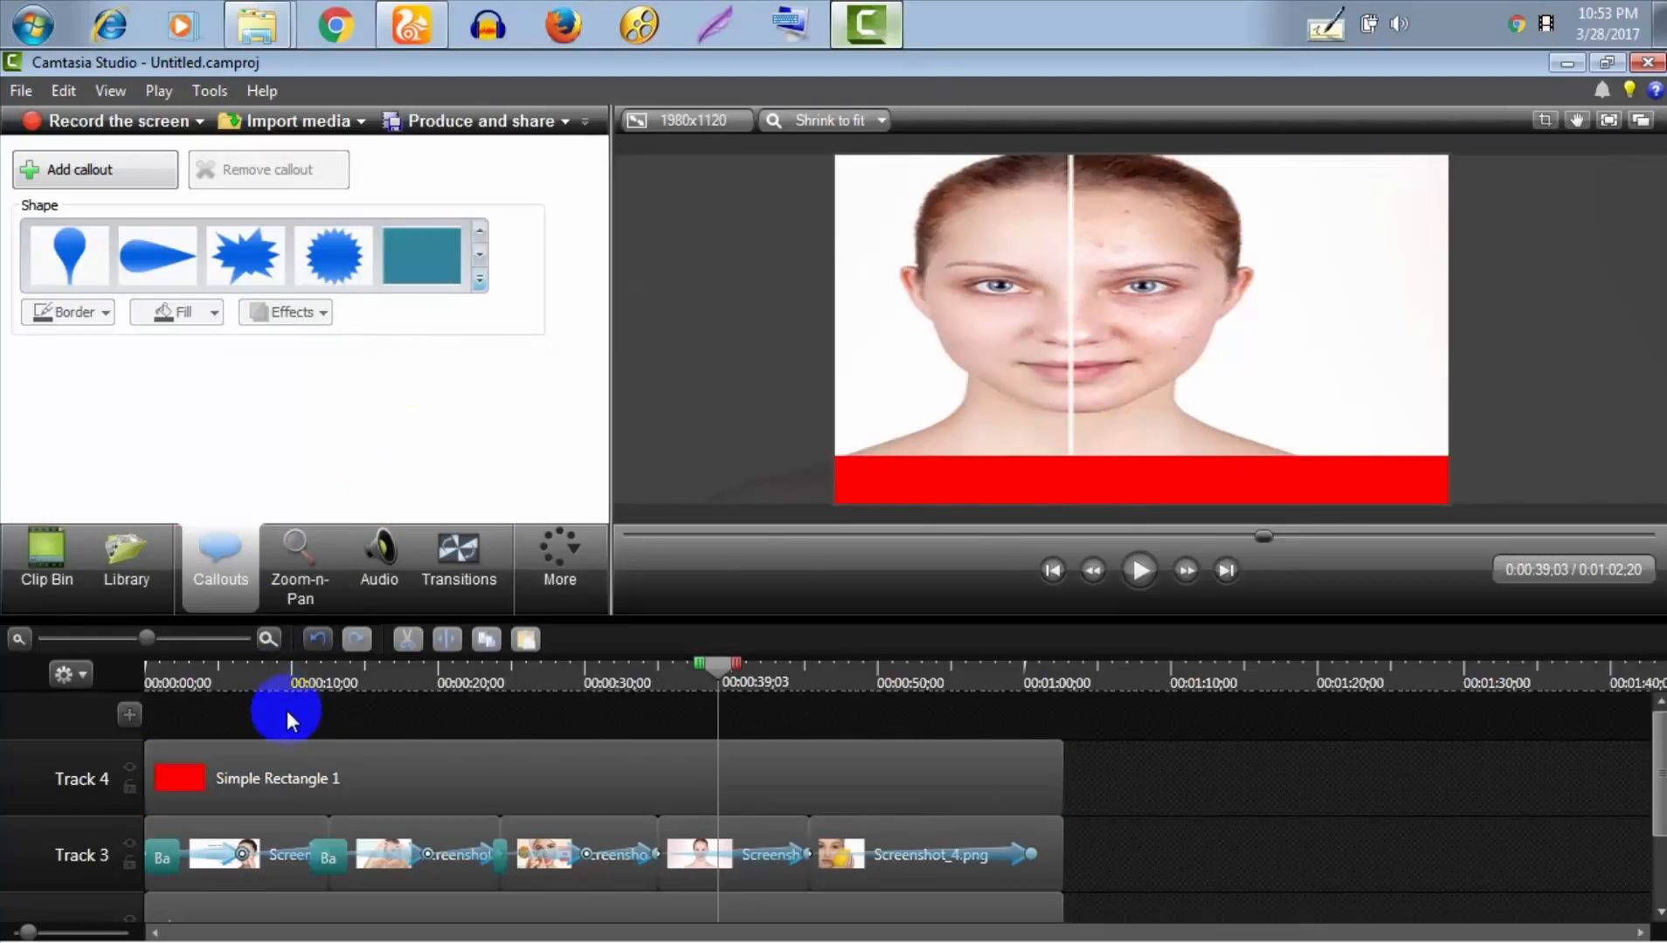
Add a plain text callout on Track 5 and extend it from the timeline start to the end of the red rectangle clip
click(480, 281)
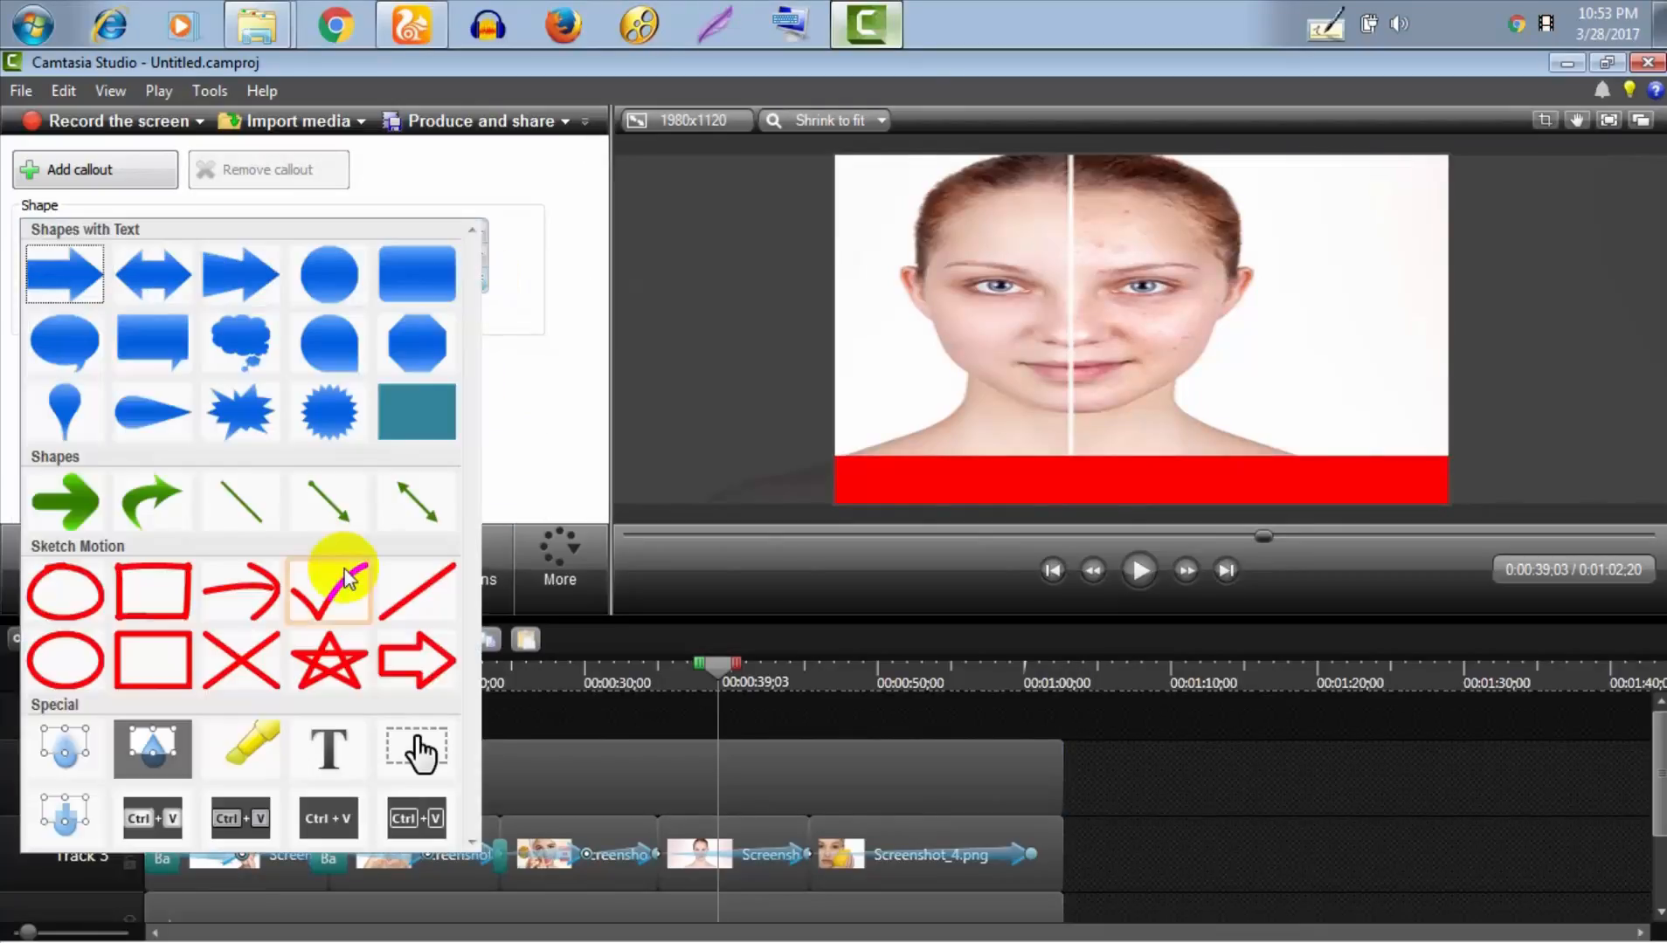
click(325, 751)
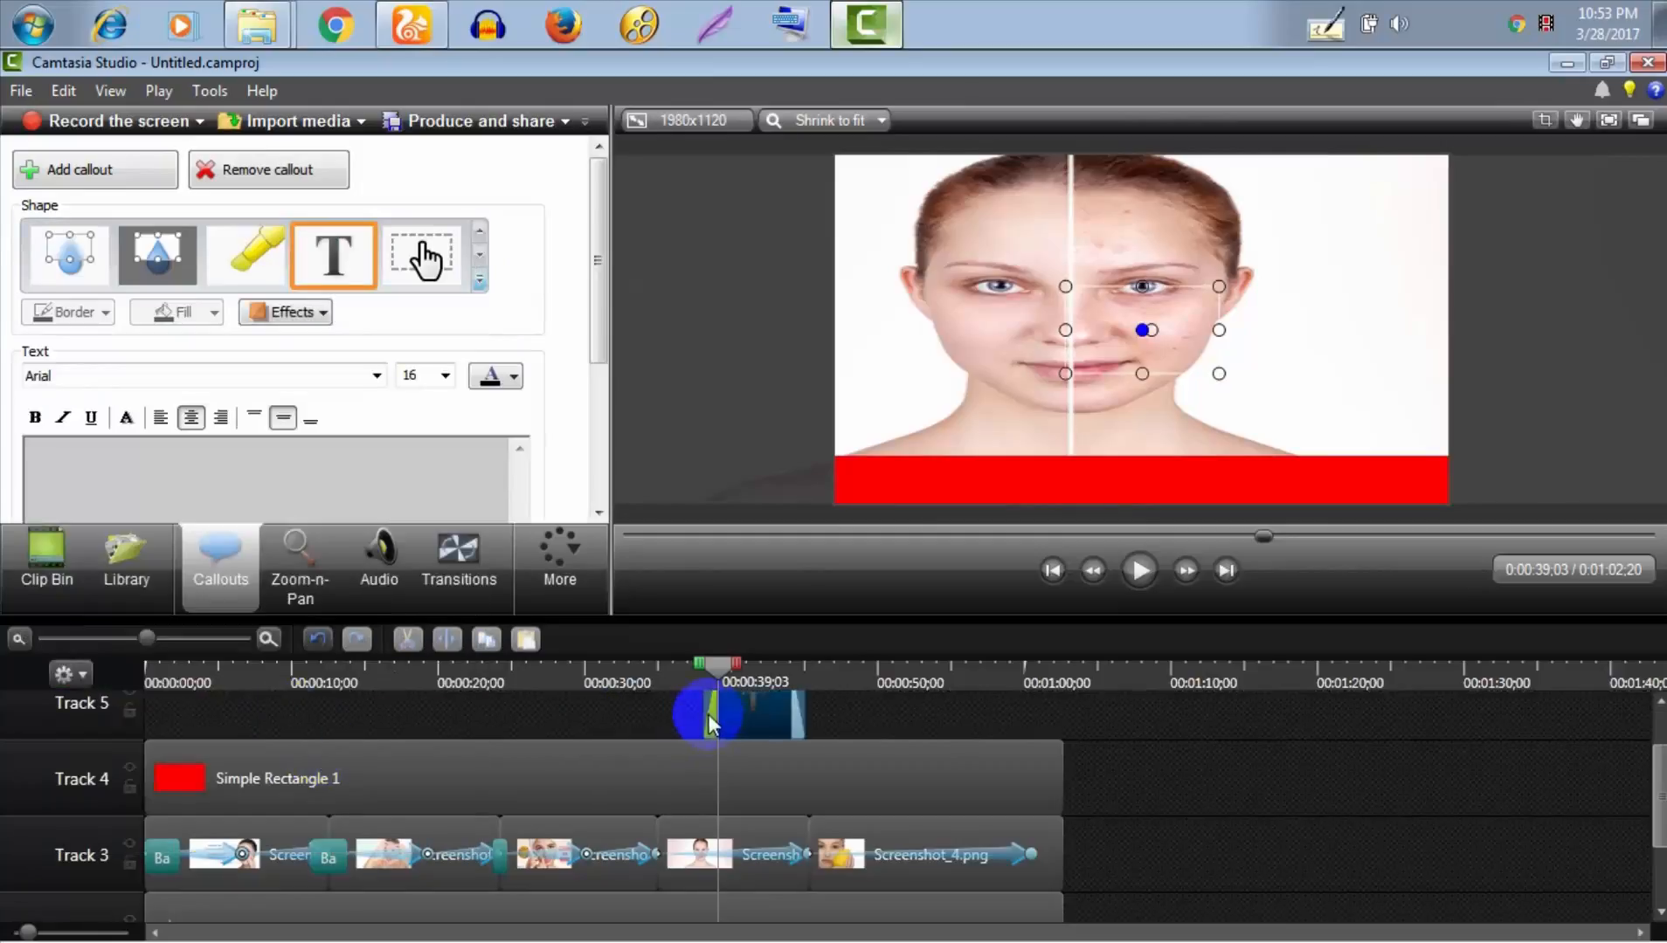
drag(703, 714, 13, 707)
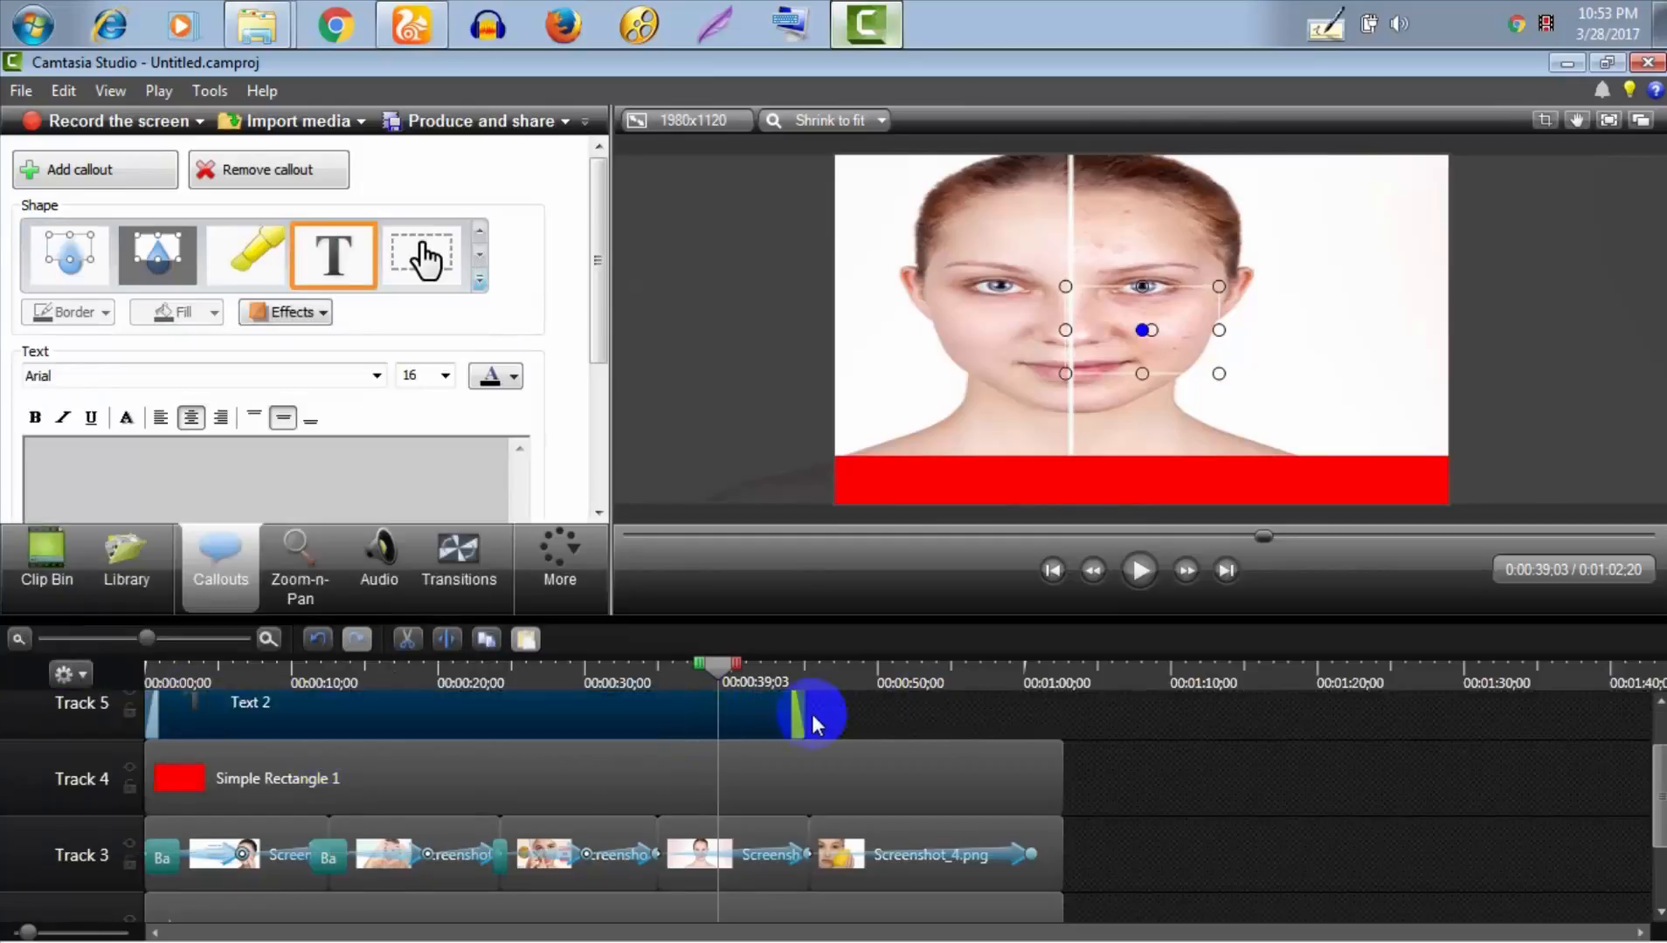
drag(803, 715, 1055, 718)
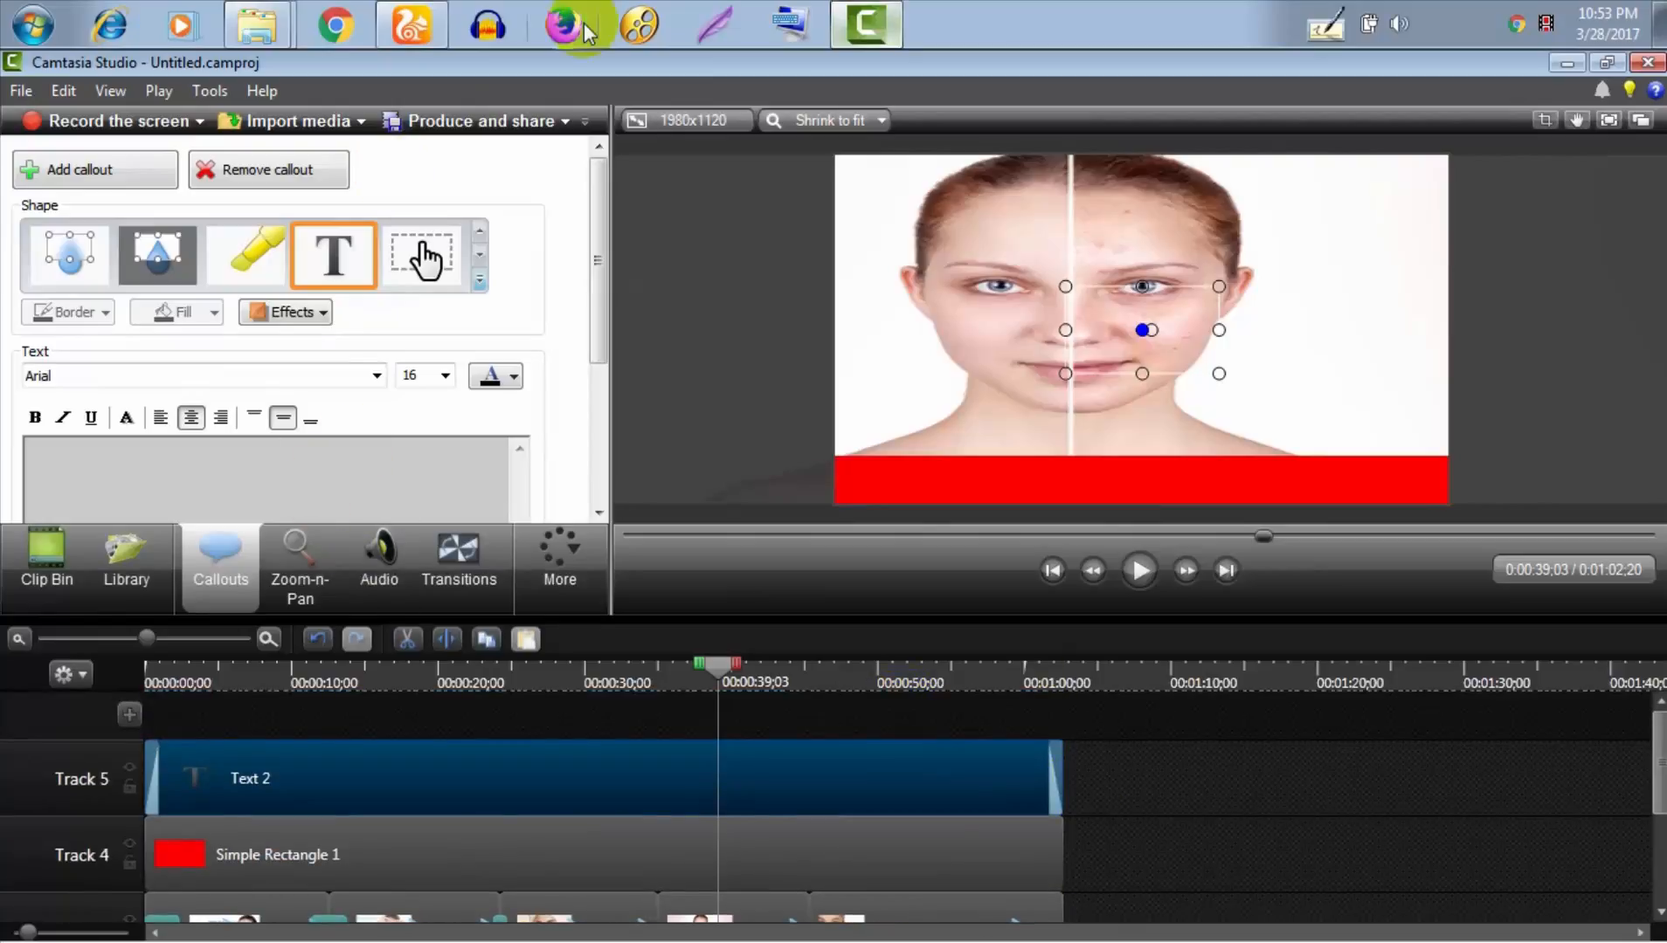
Switch to the browser, search Google for "acne removal tricks" in a new tab and open the "How to Get Rid of Pimples Fast" article
click(412, 39)
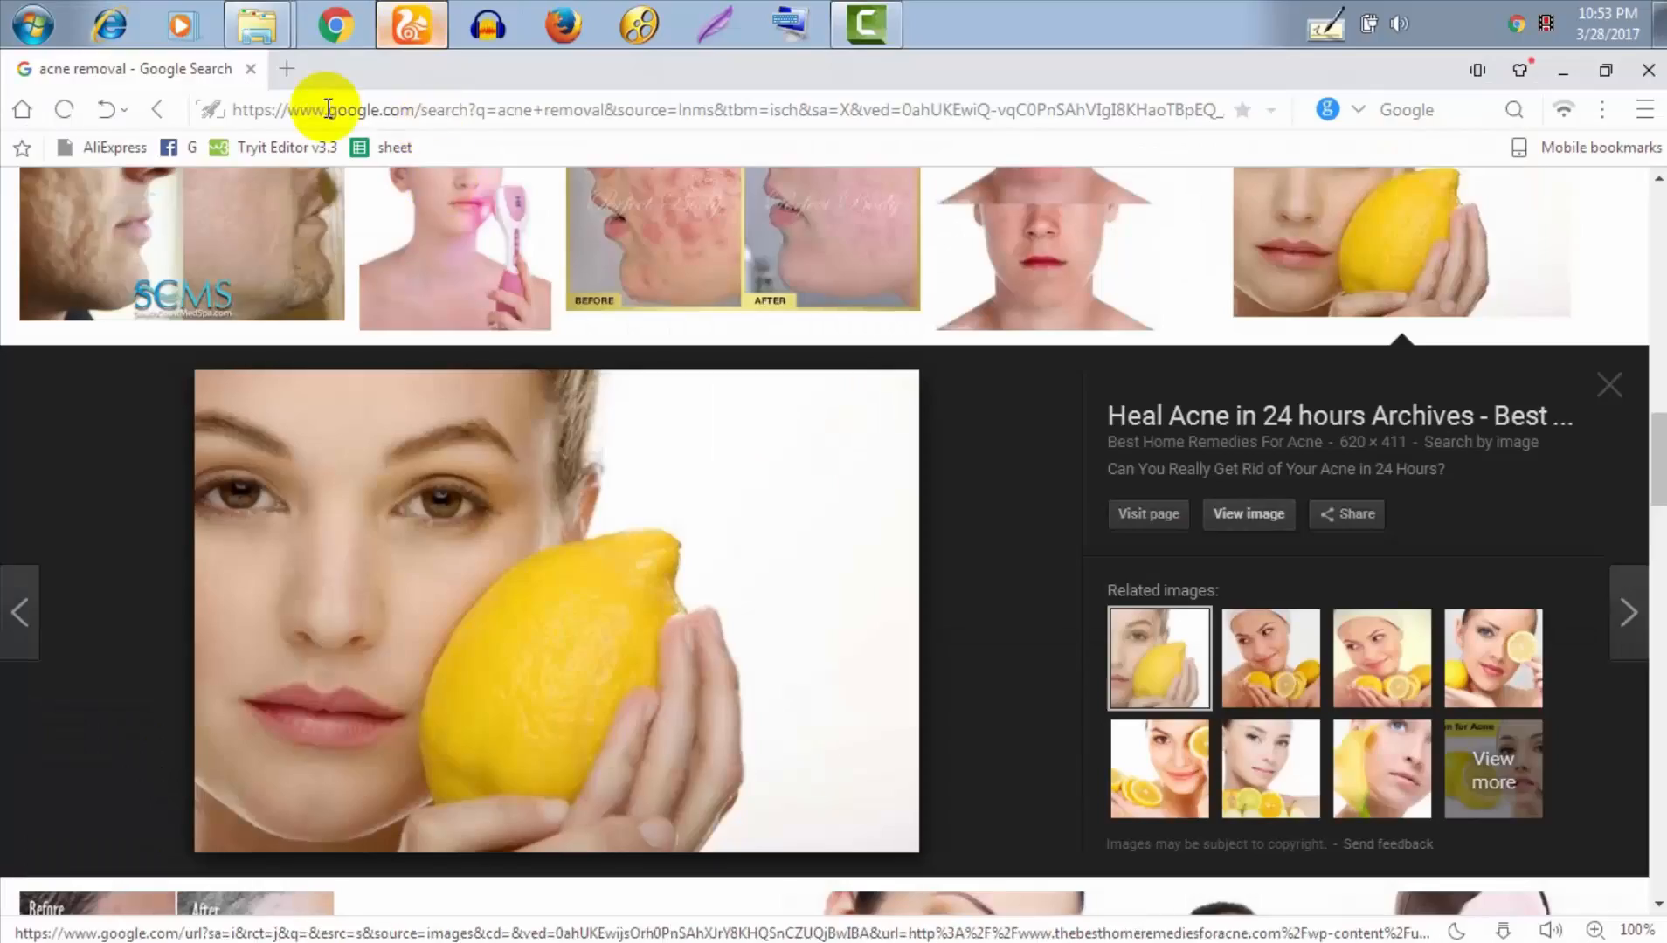
click(287, 68)
text(acne removal tricks)
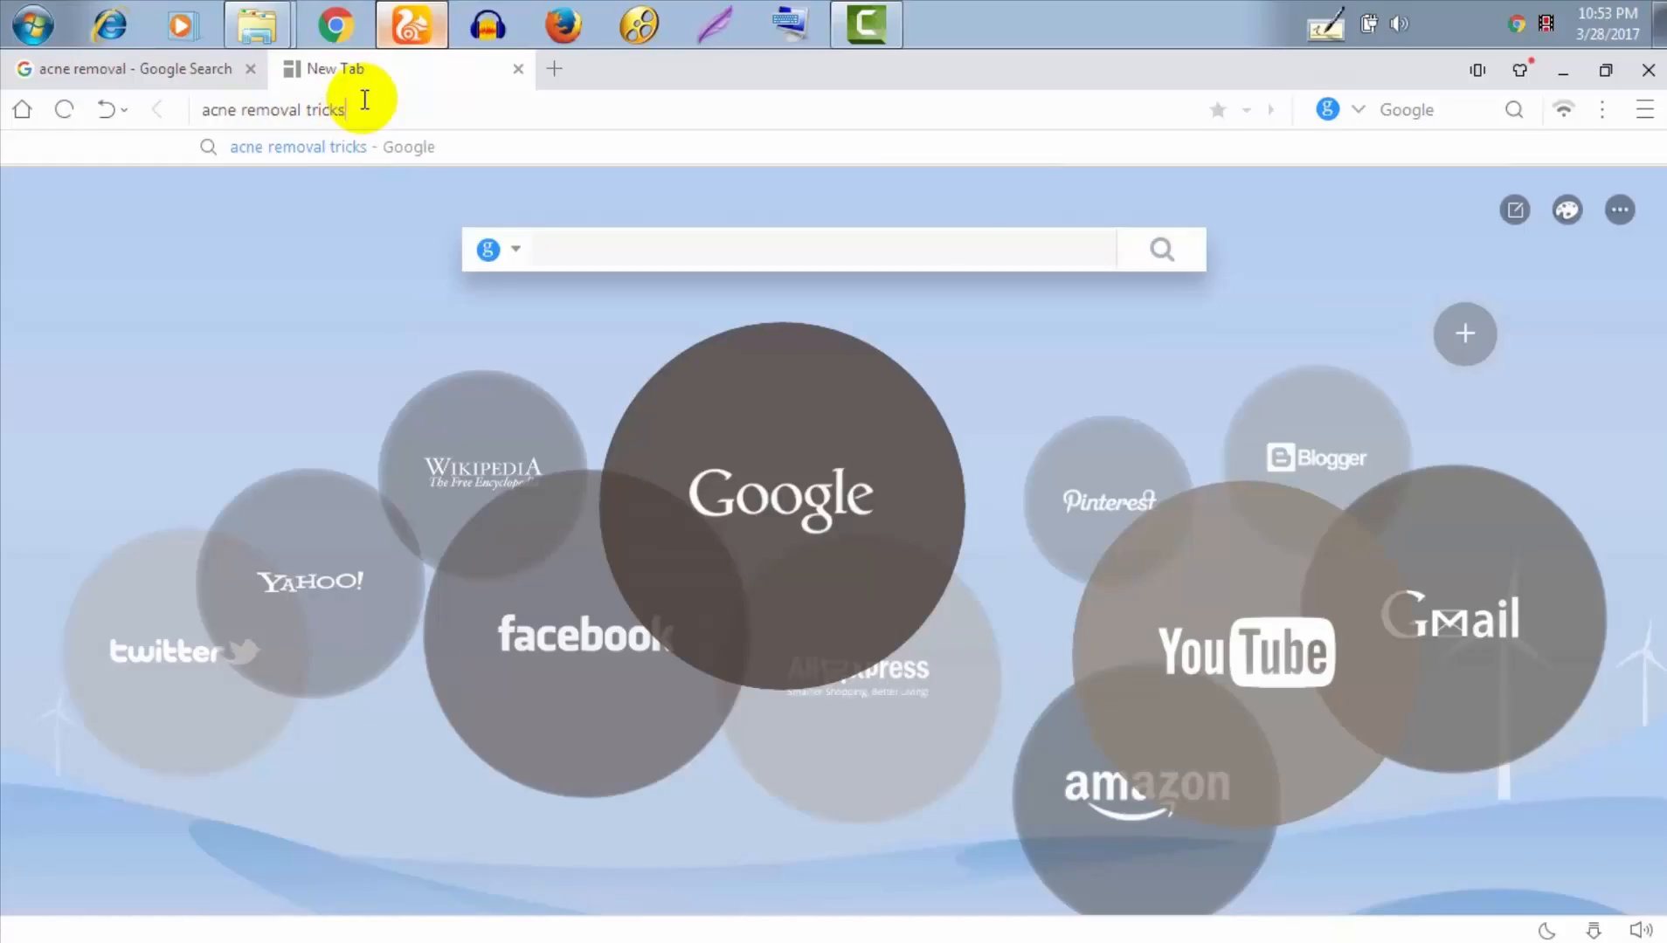
key(Return)
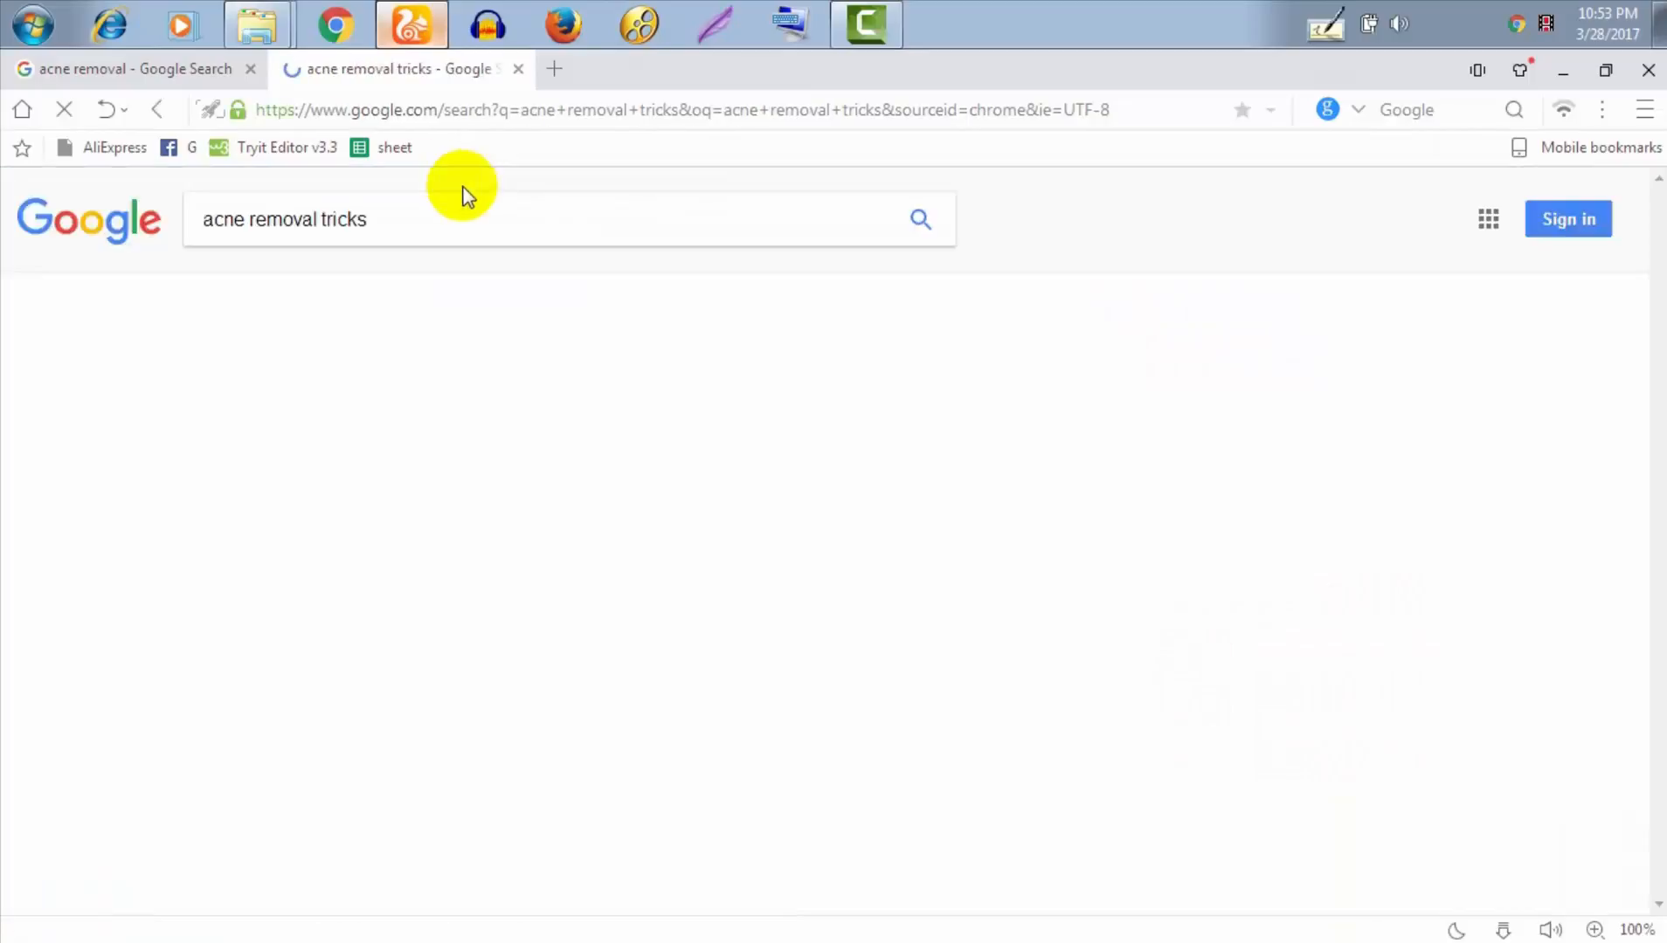
scroll(367, 559, down, 3)
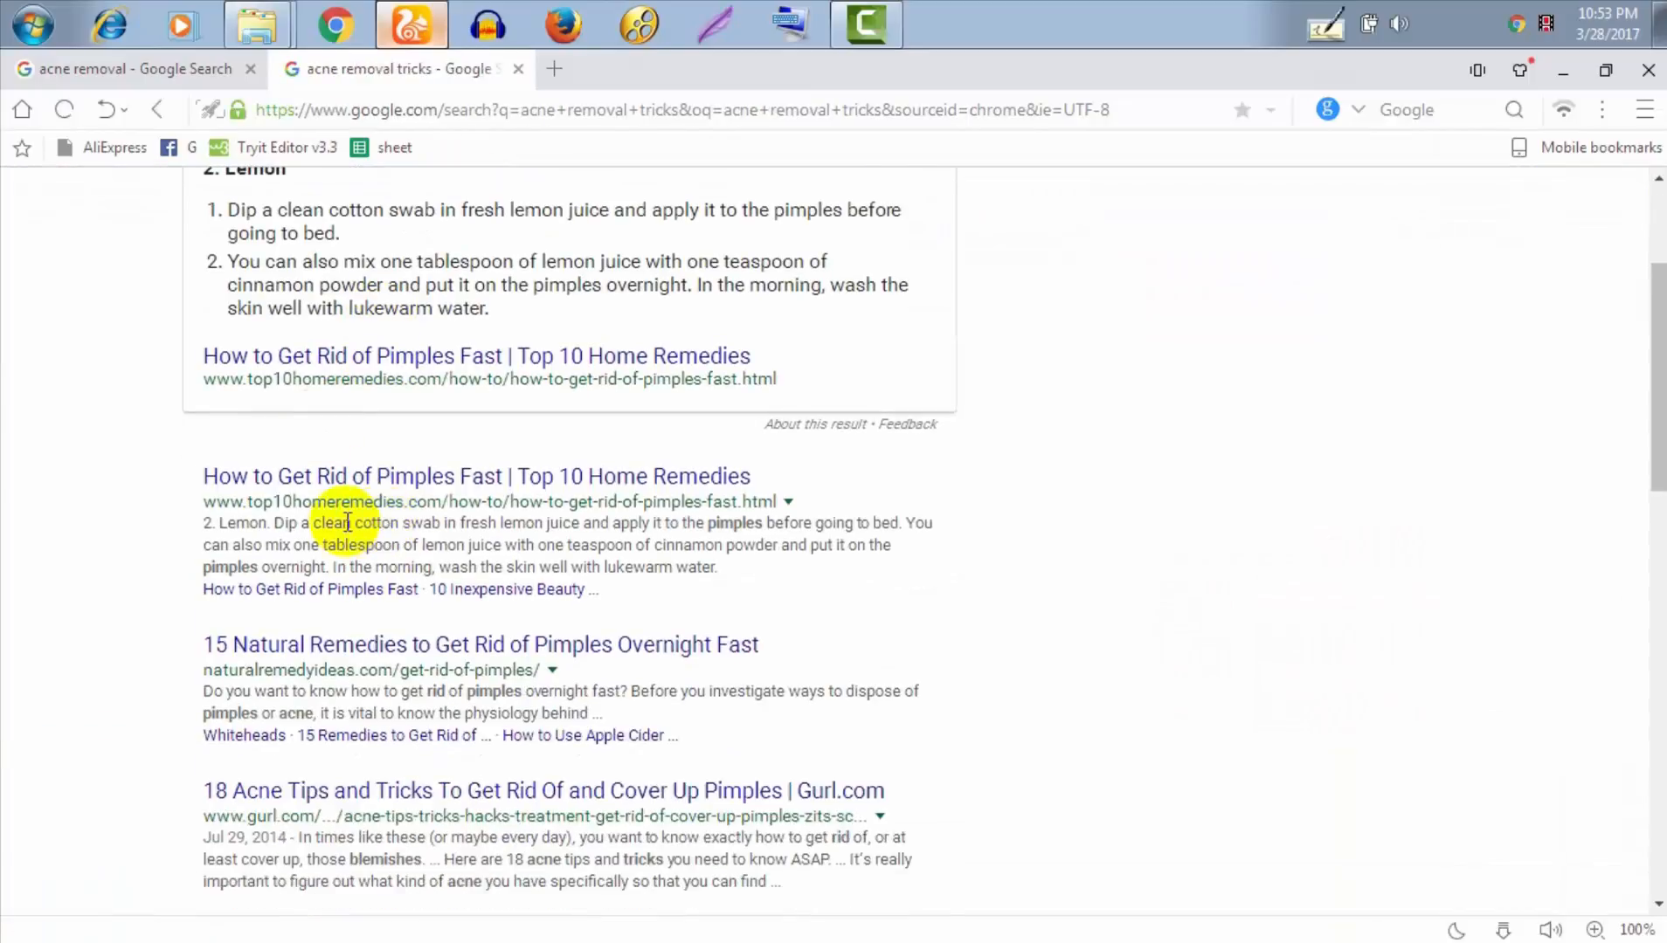
click(364, 358)
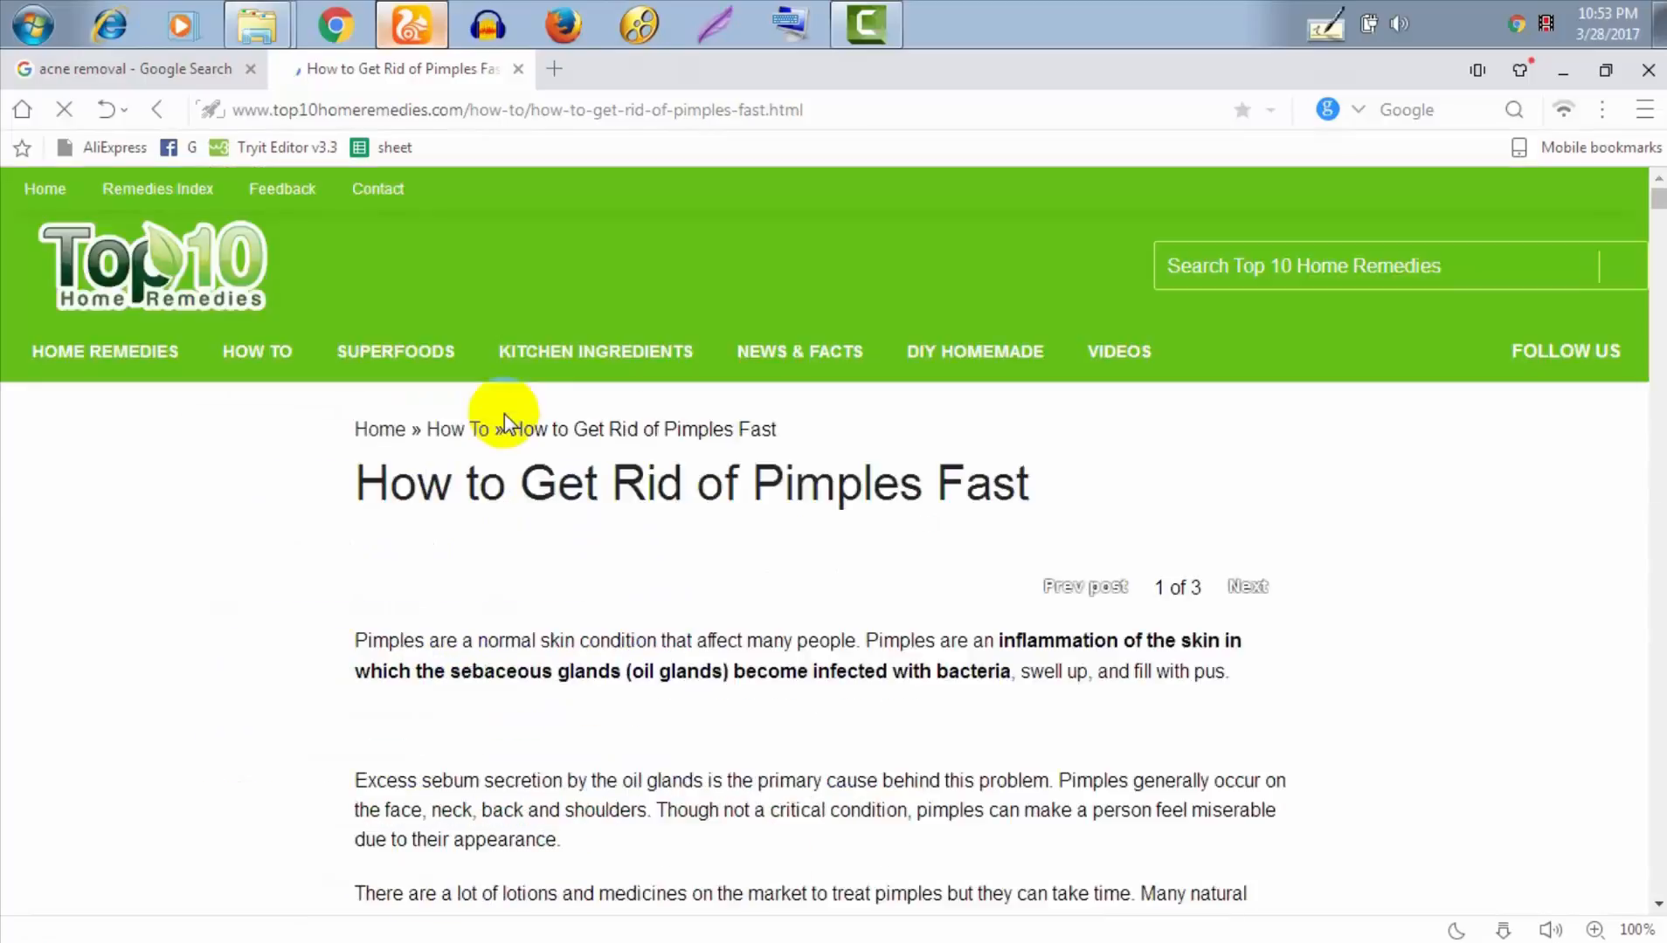
Copy the article's paragraph starting "Excess sebum secretion" and paste it into the text callout back in Camtasia Studio
scroll(541, 428, down, 6)
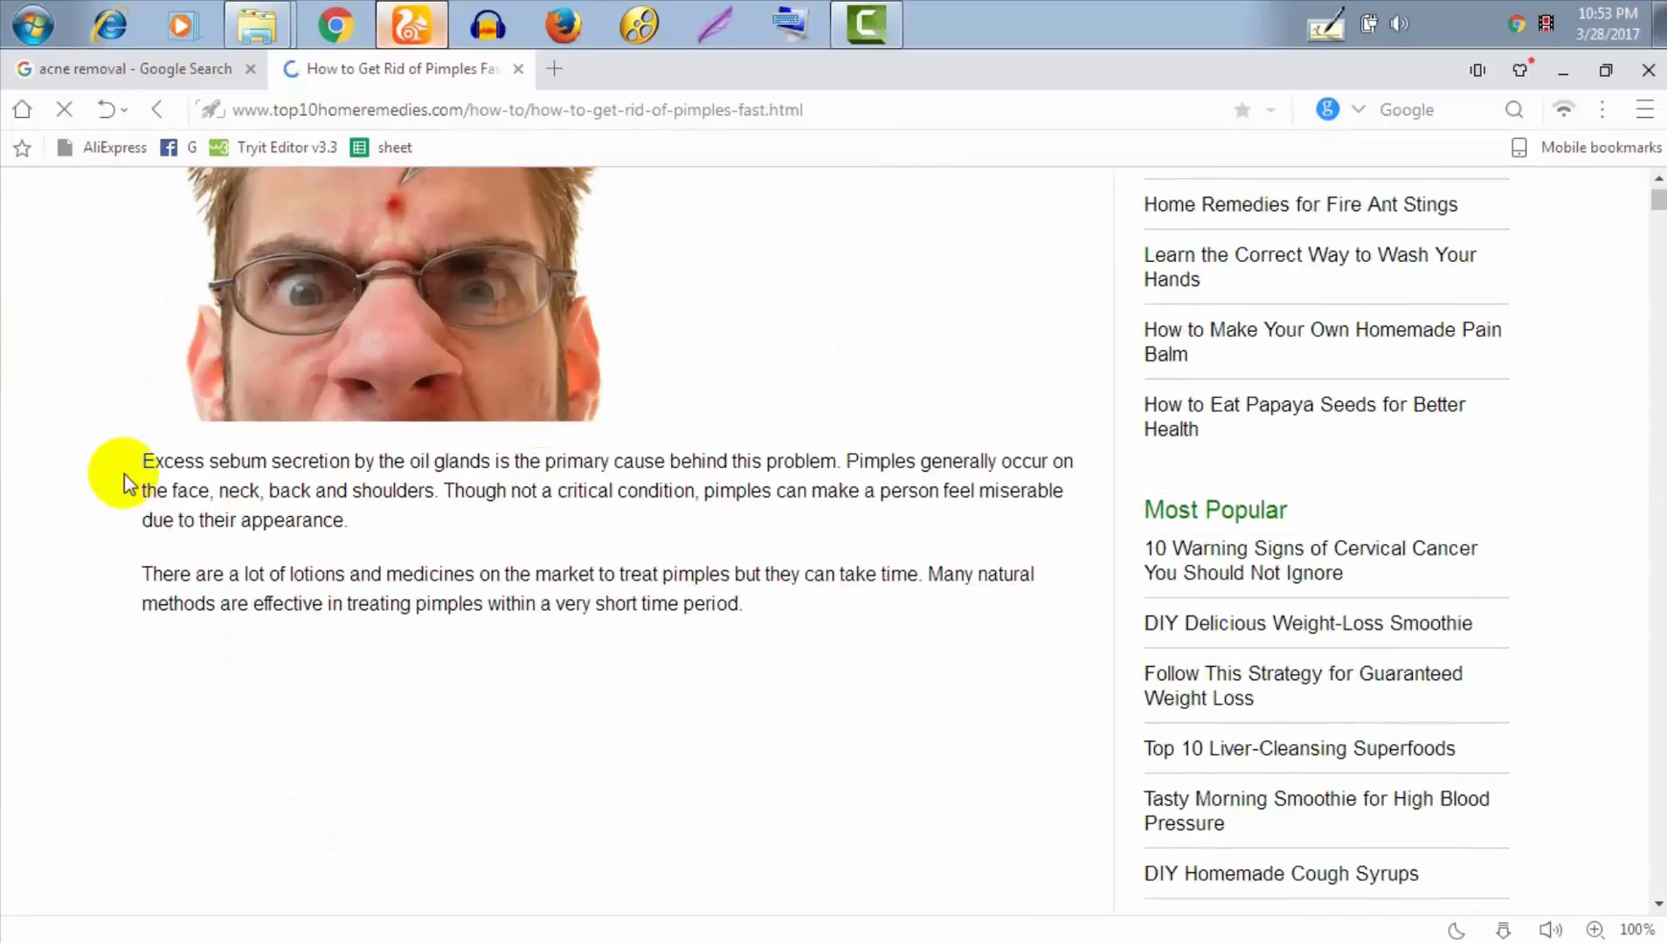
drag(135, 463, 357, 527)
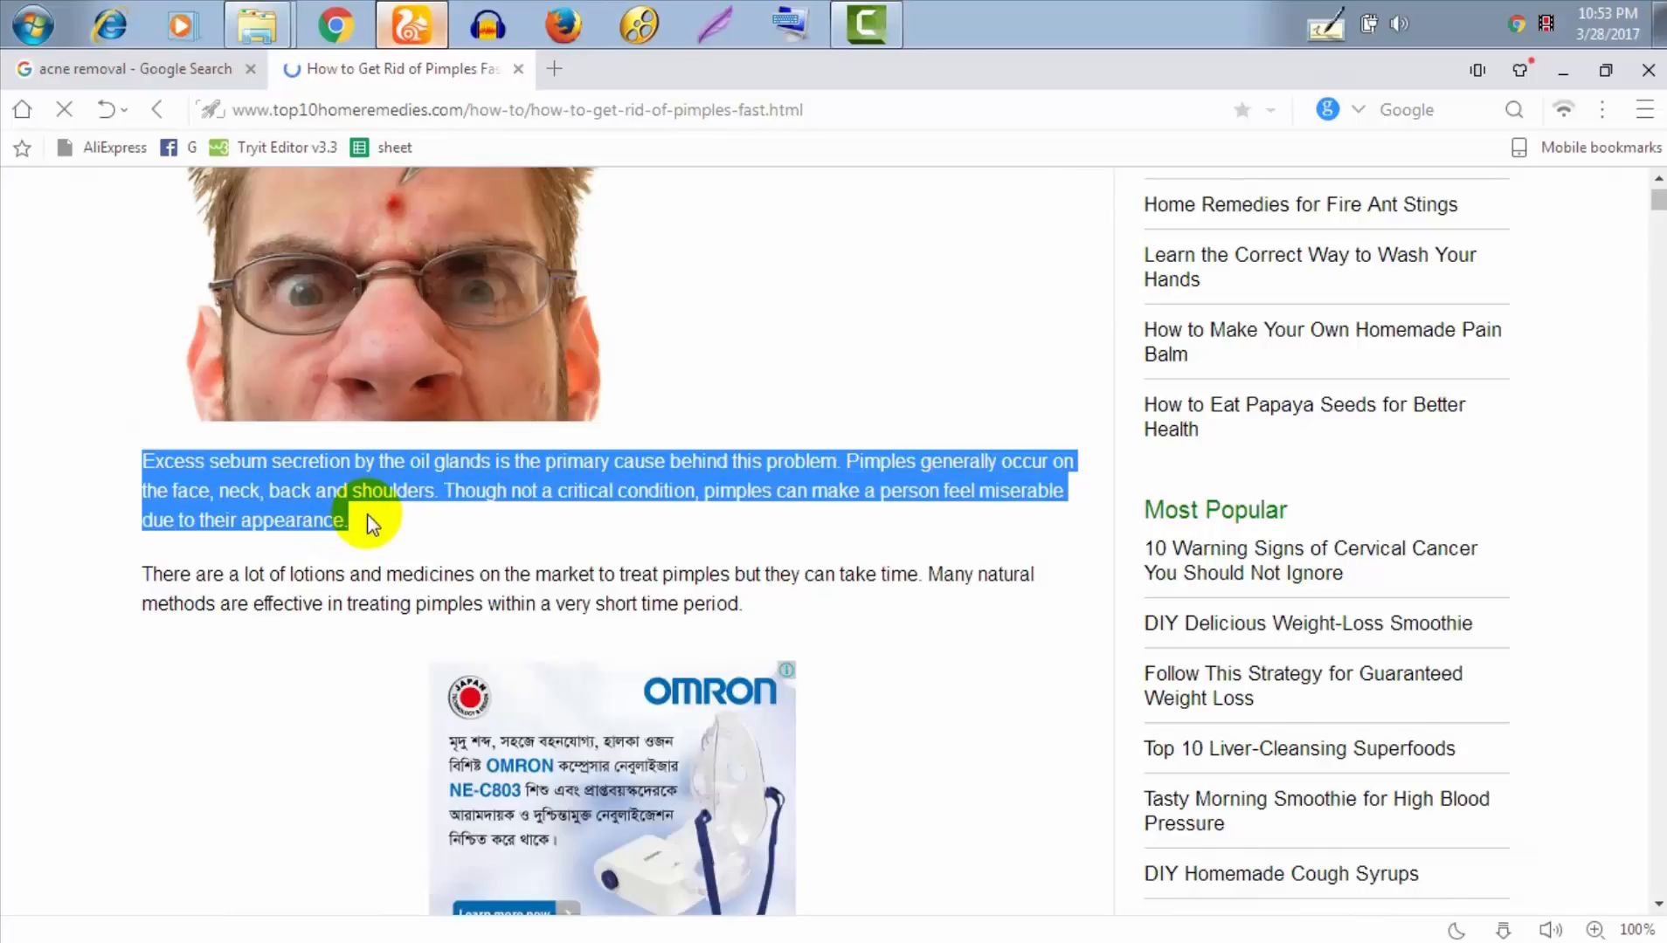
click(865, 24)
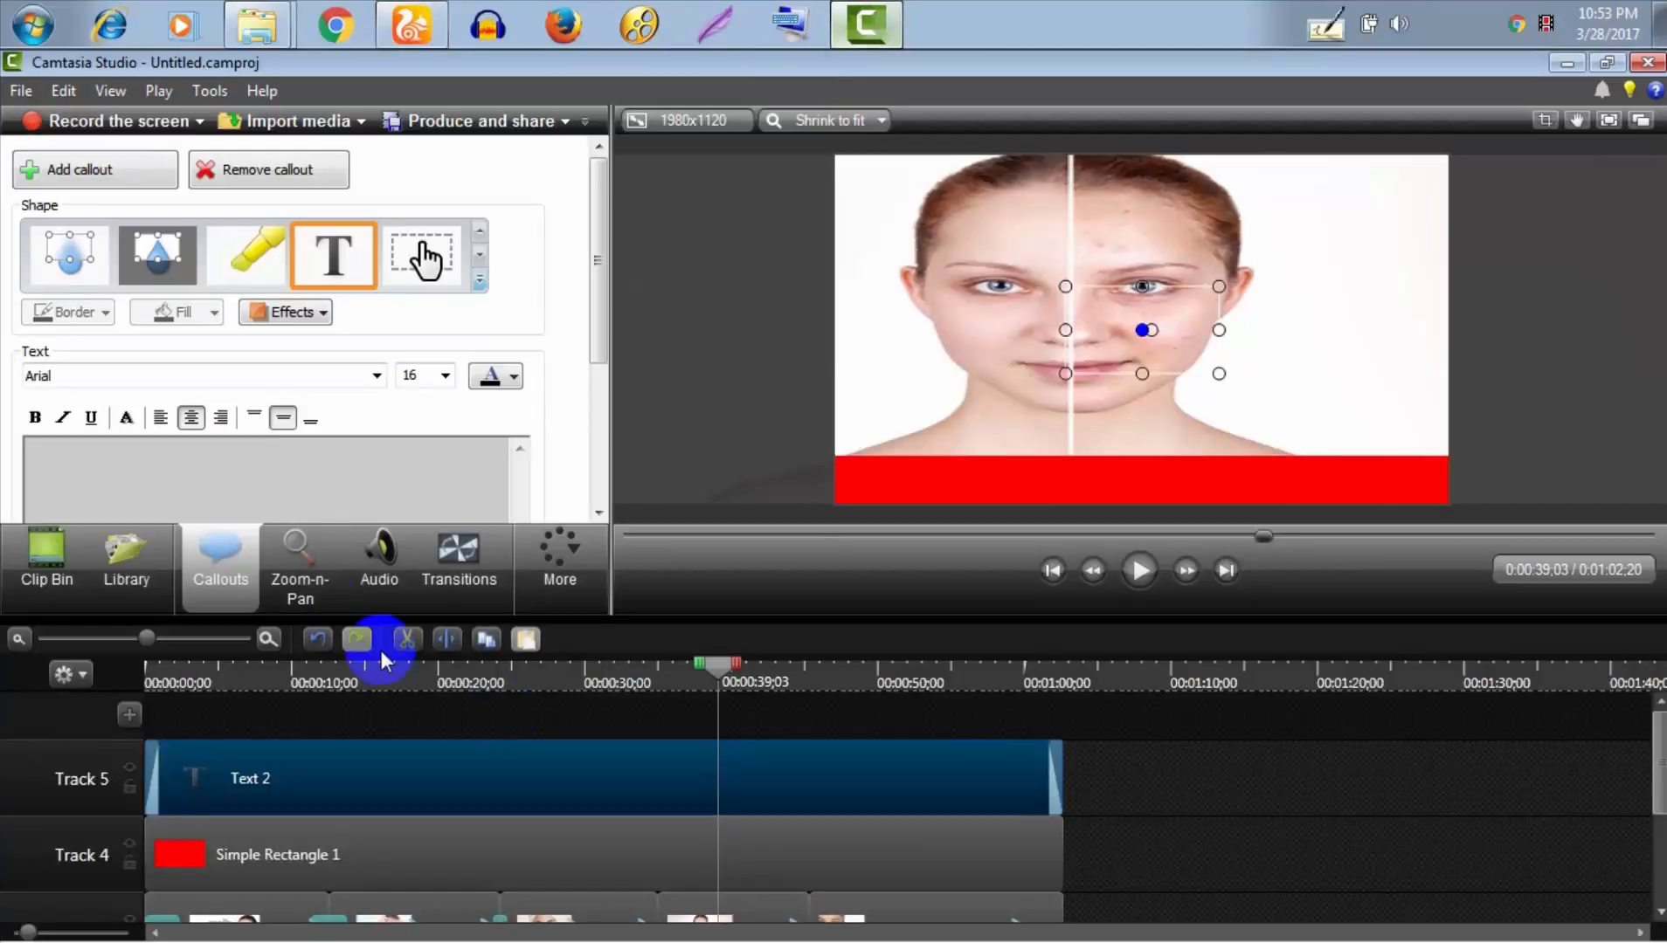
right_click(298, 472)
click(382, 580)
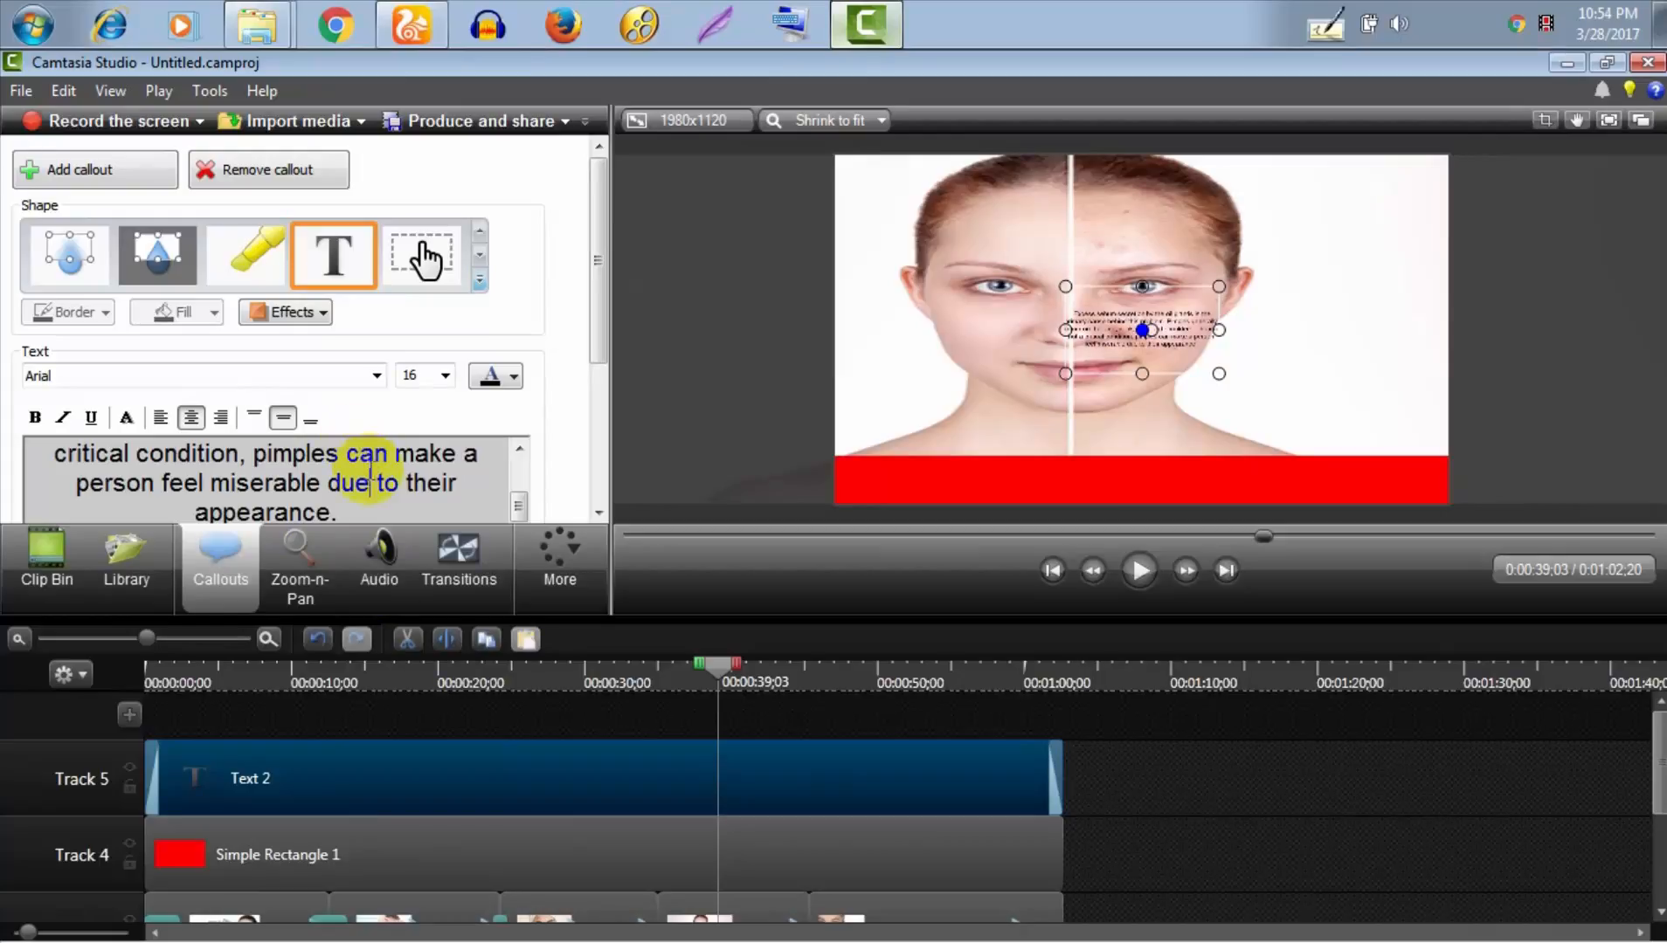
Set the font size of all the text in the callout to 72
key(ctrl+a)
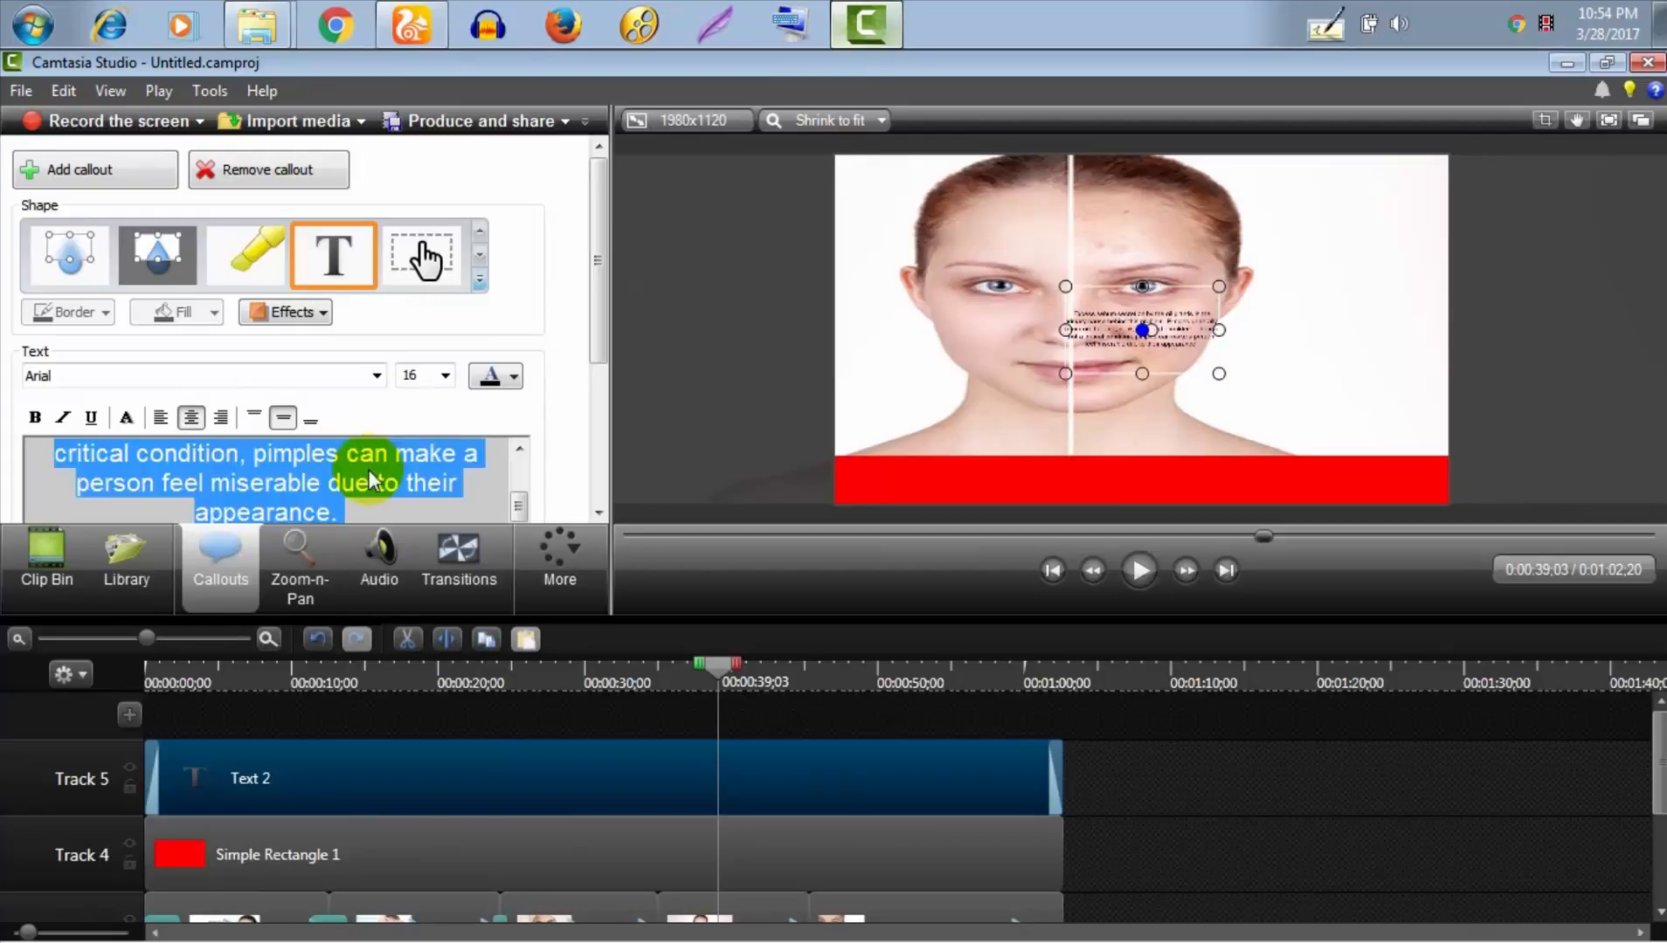
click(445, 375)
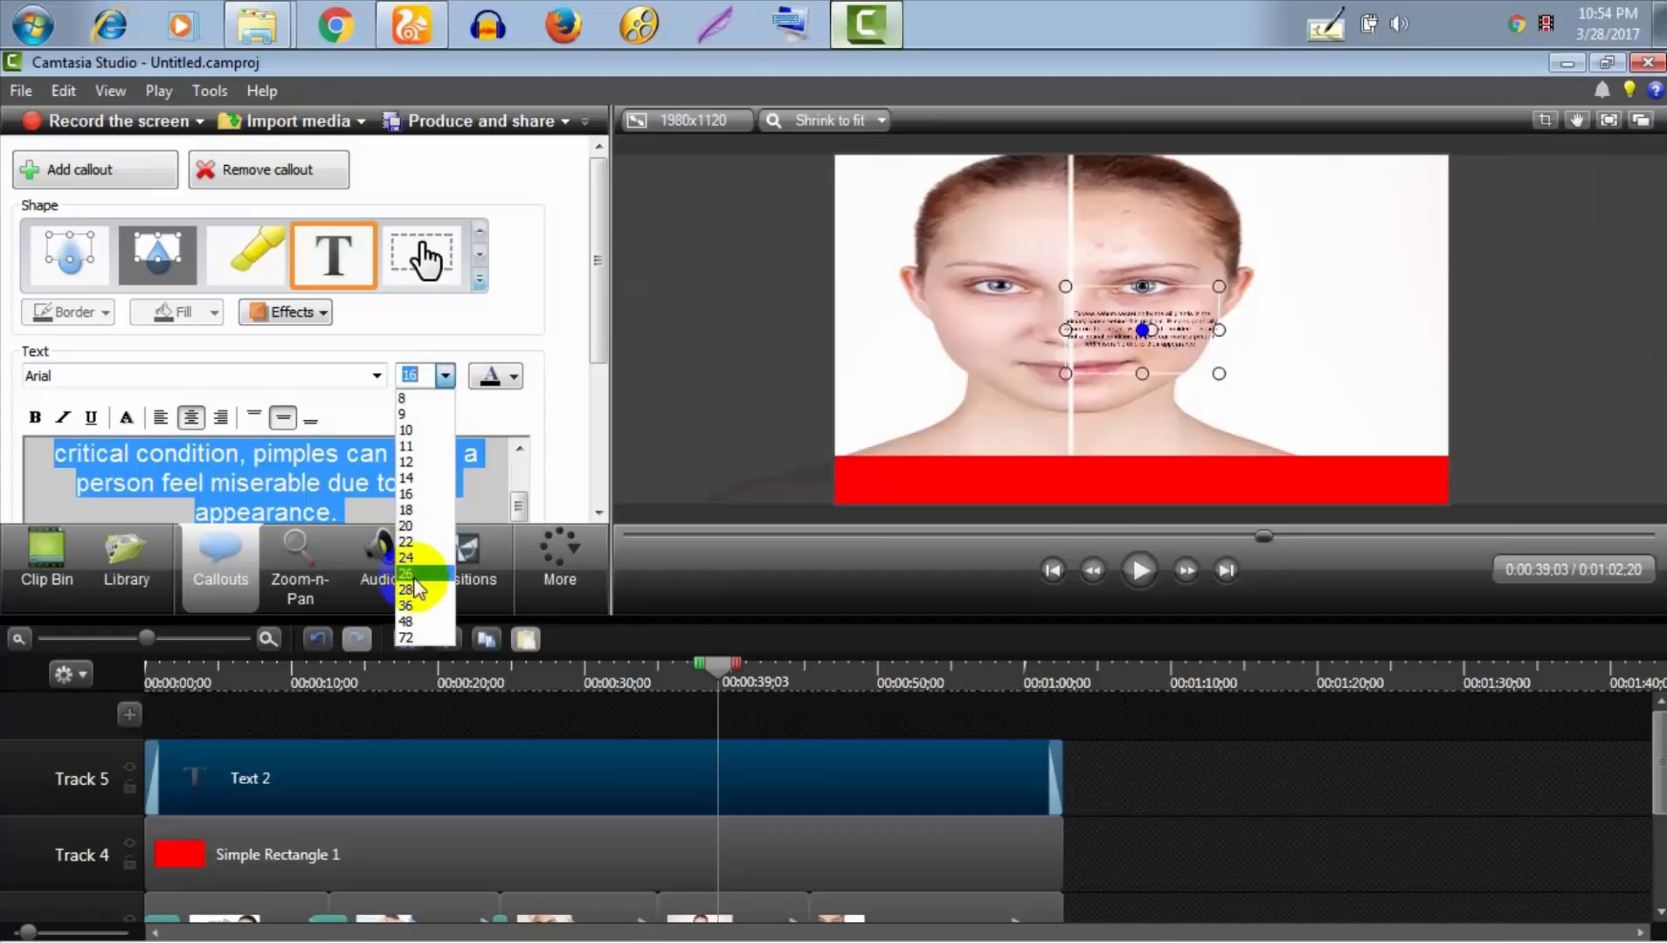
click(410, 638)
Widen the text callout until its text fits on one line, and place it level with the red strip just beyond the canvas's right edge
drag(1105, 338, 941, 407)
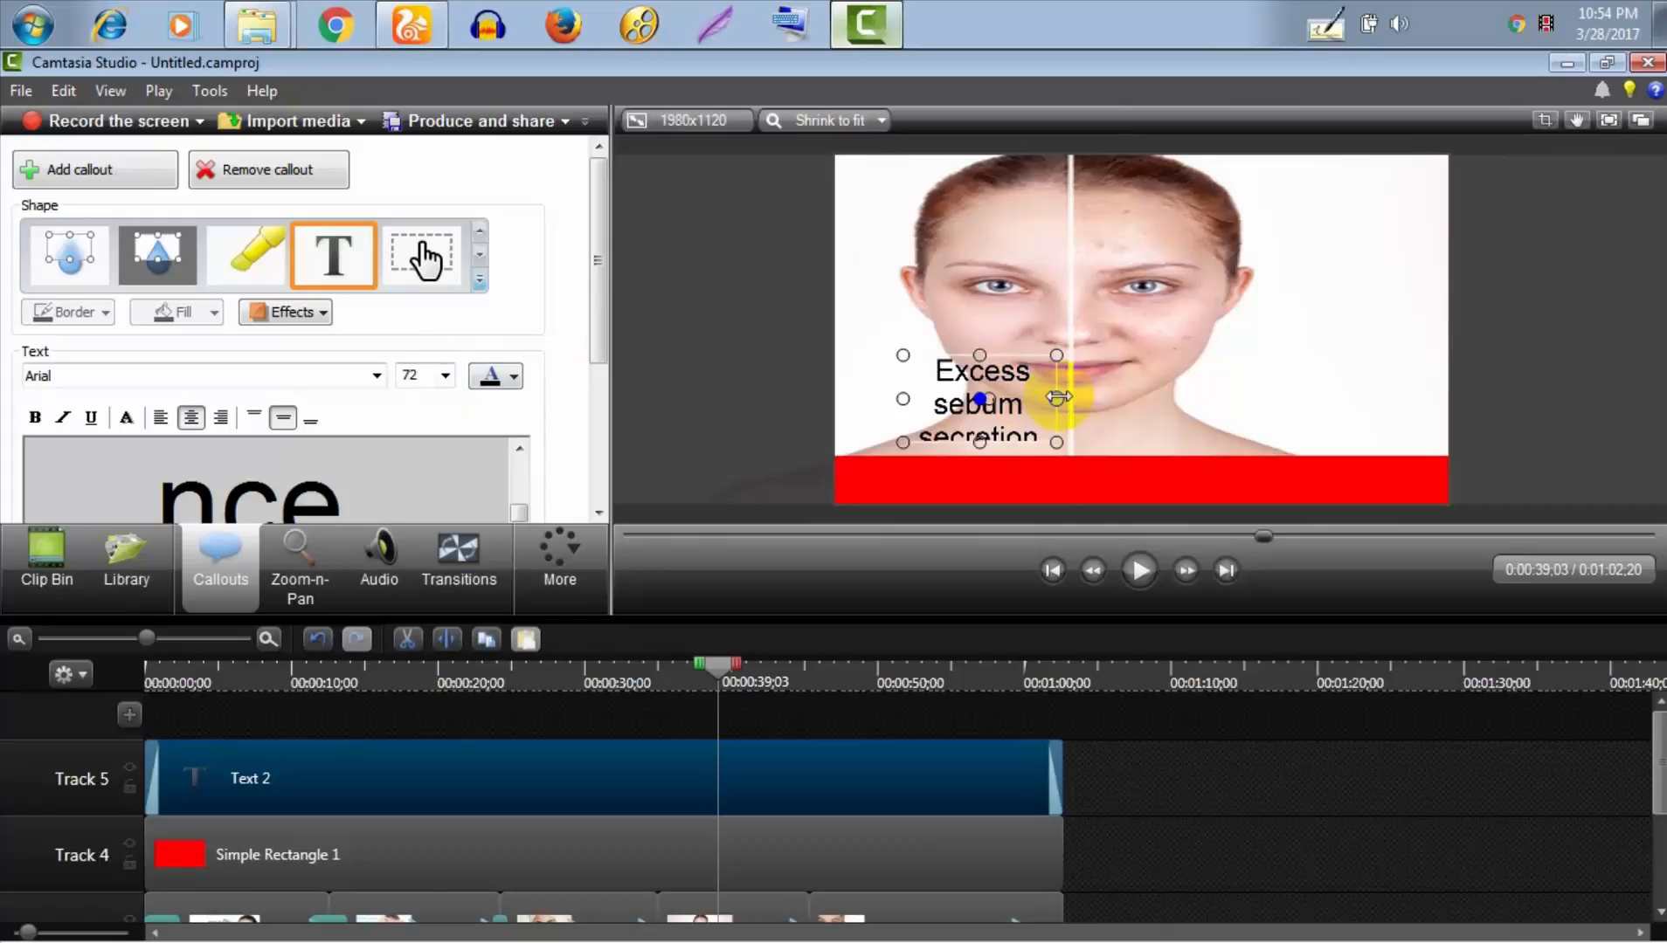
drag(1058, 396, 1476, 406)
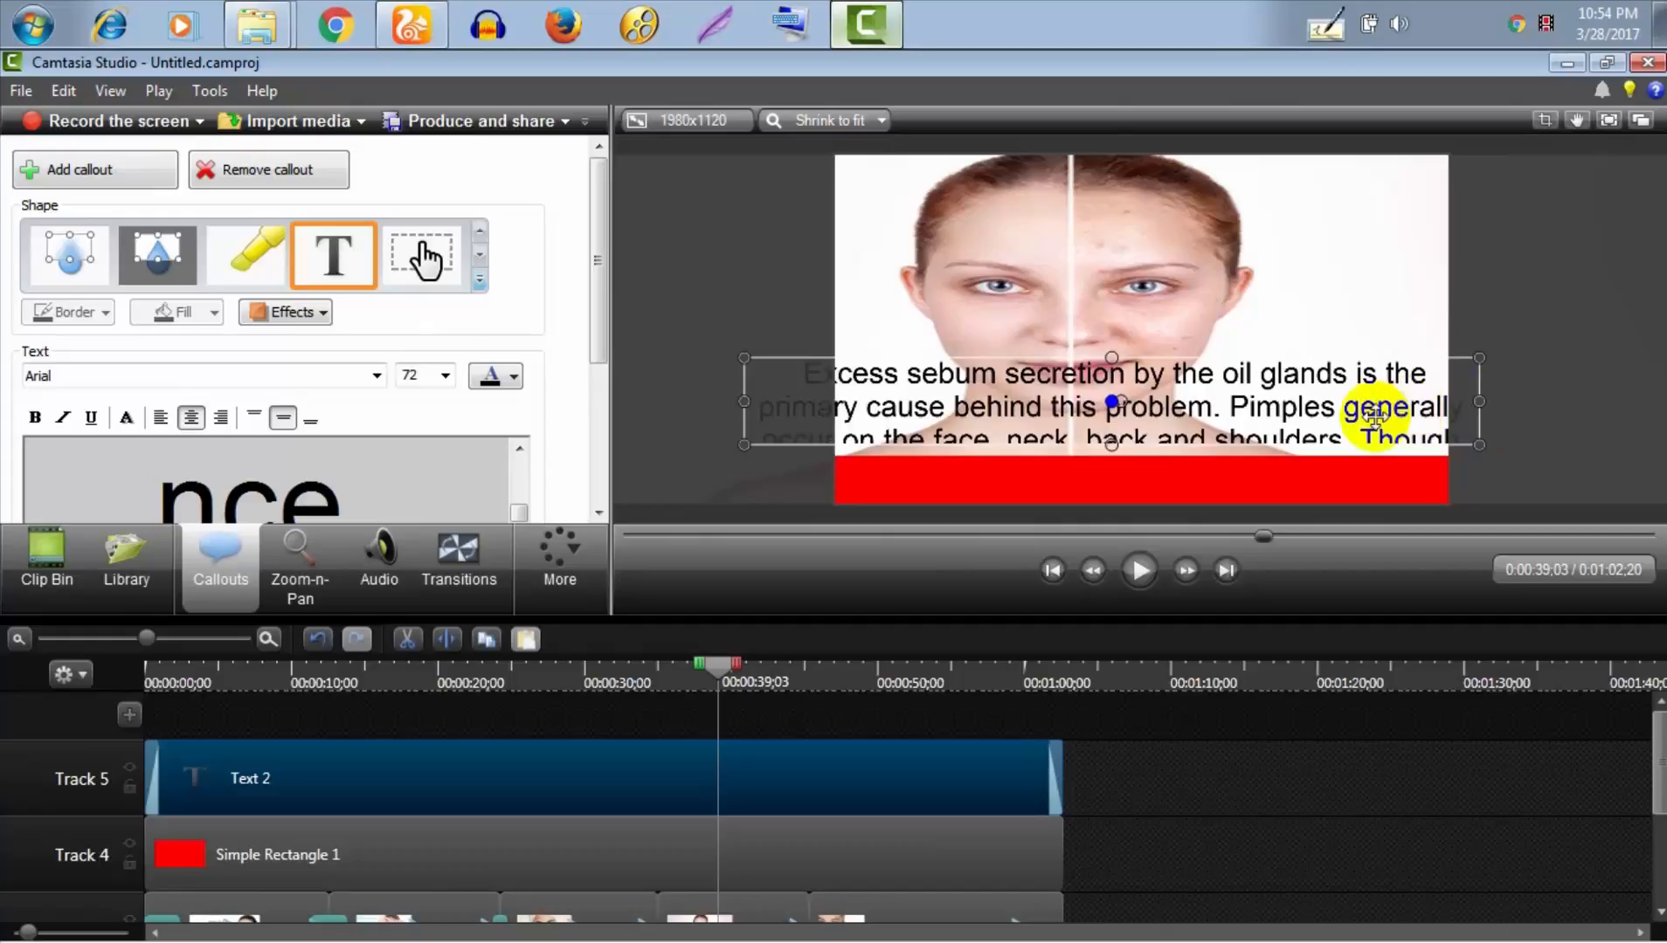
drag(1372, 409, 1154, 441)
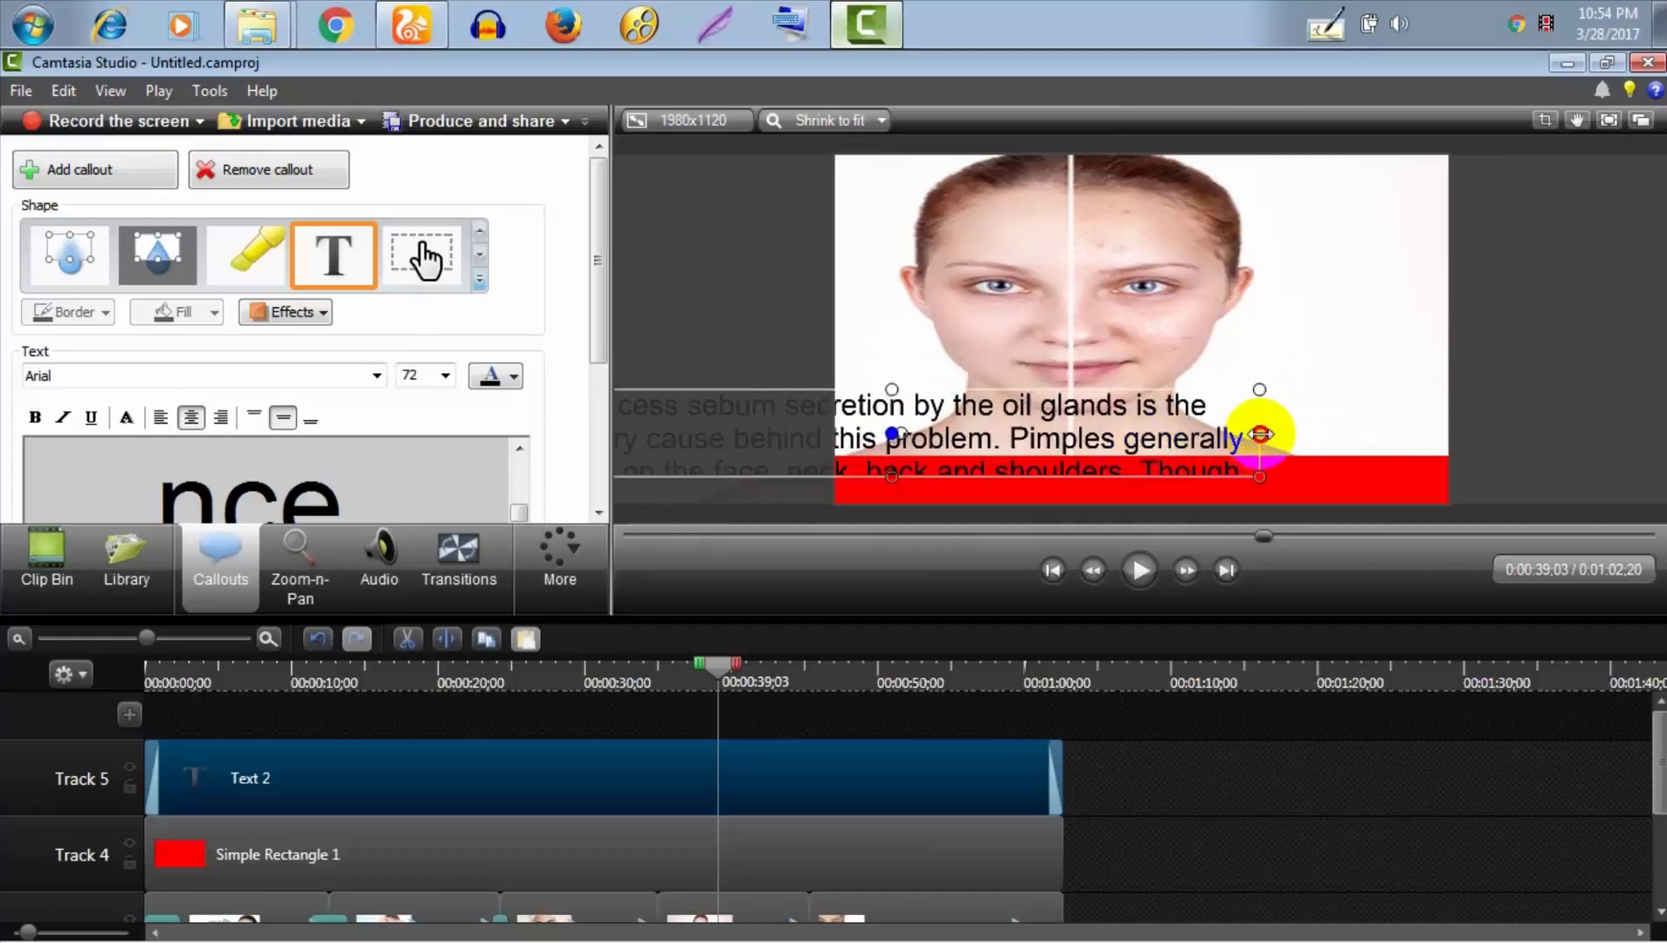
drag(1260, 434, 1553, 434)
drag(1339, 454, 1068, 462)
drag(1280, 444, 1665, 444)
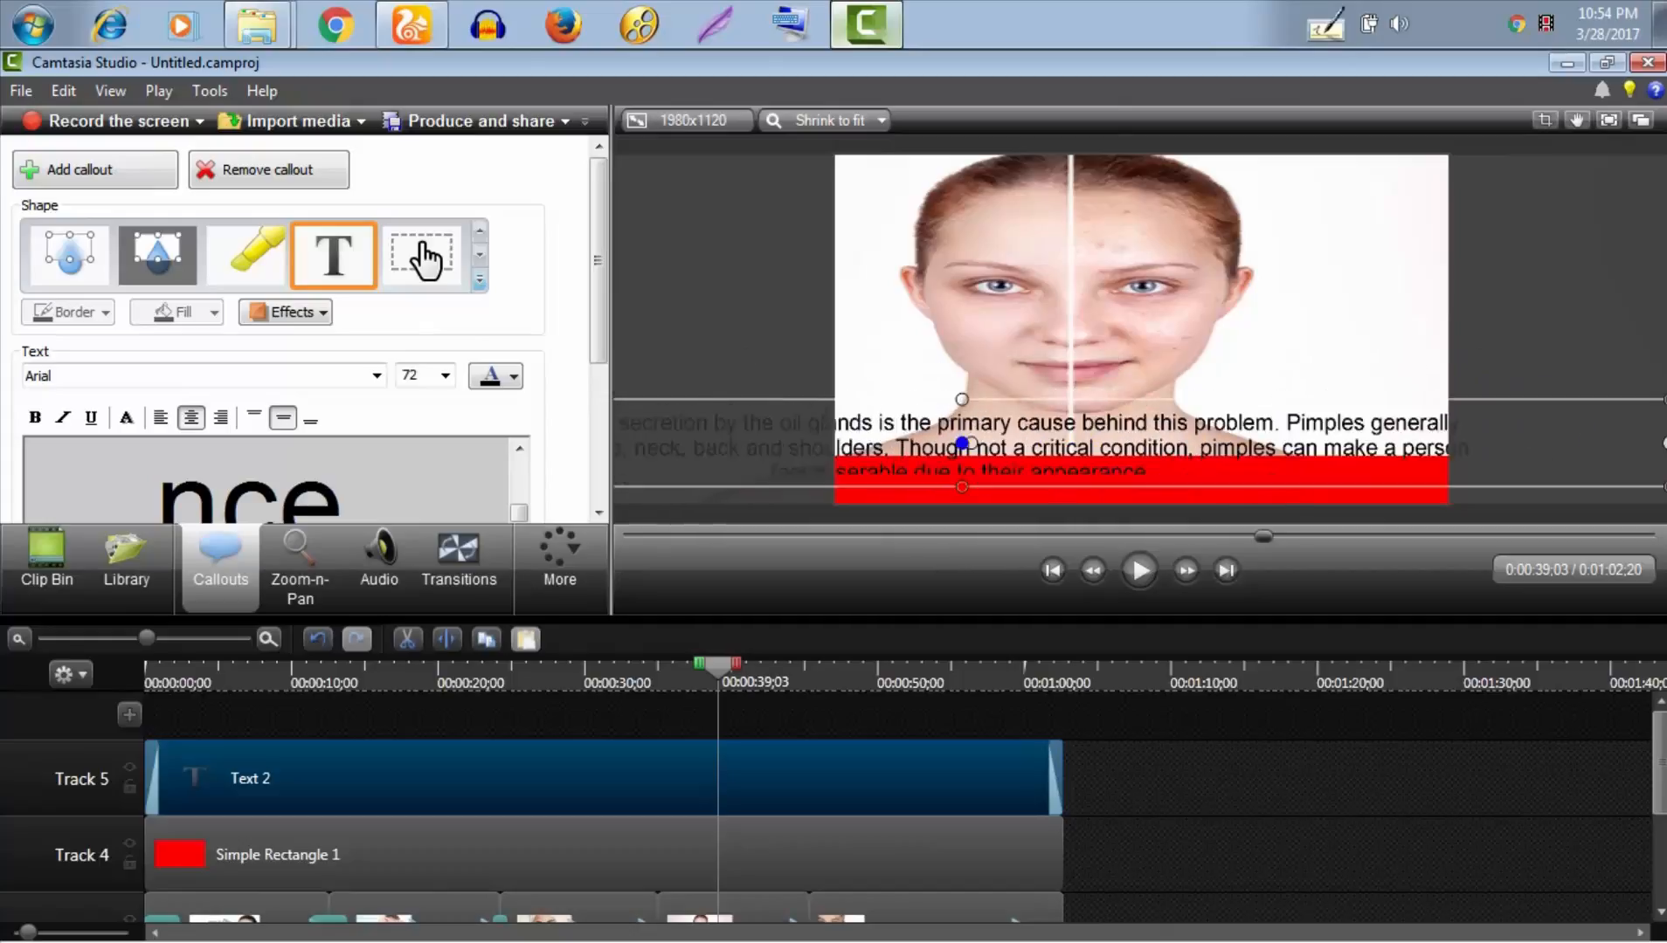
drag(1536, 447, 1111, 472)
drag(1240, 468, 1664, 468)
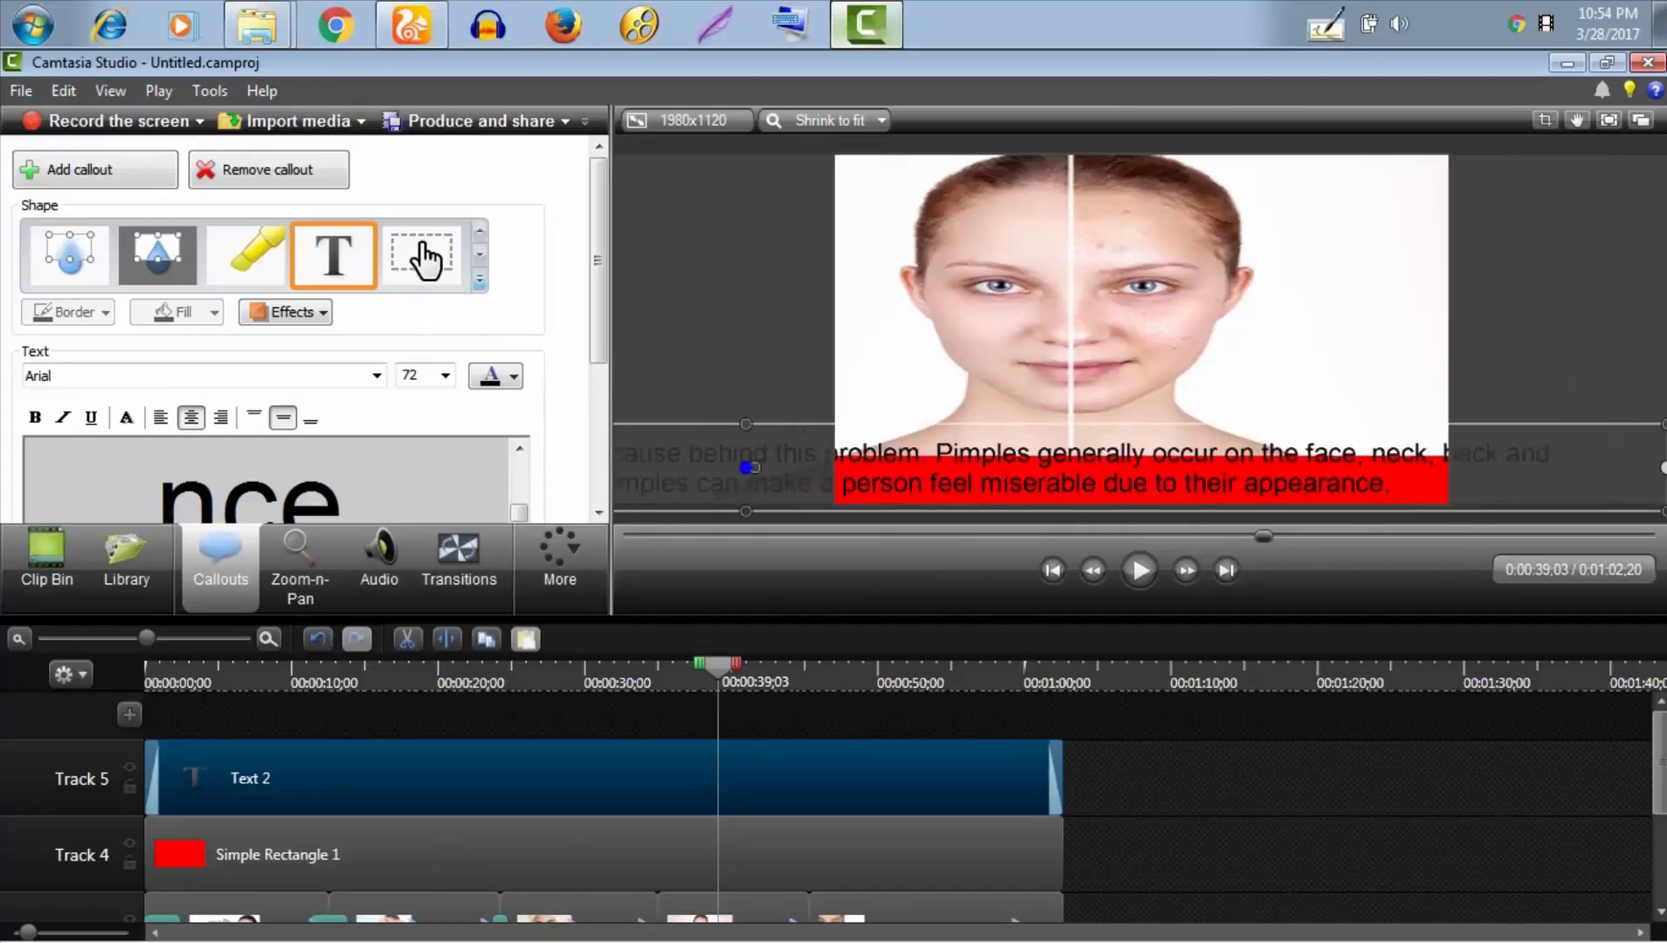
drag(1468, 469, 1013, 476)
drag(1203, 476, 1662, 472)
drag(1425, 454, 944, 469)
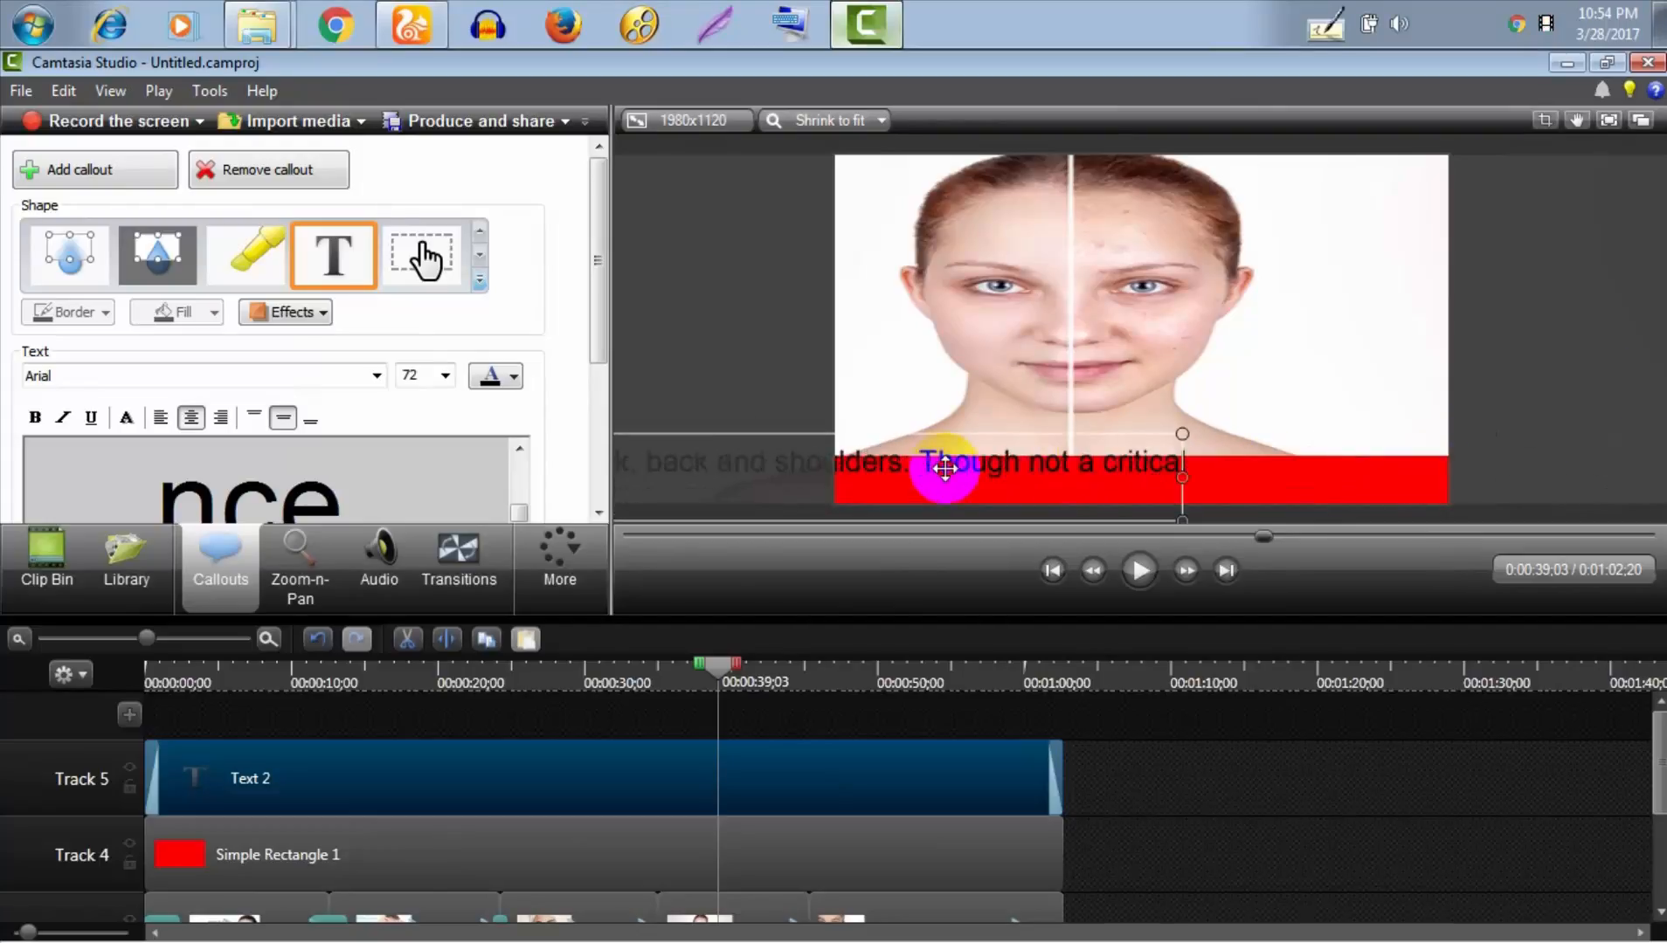
drag(1175, 463, 1614, 486)
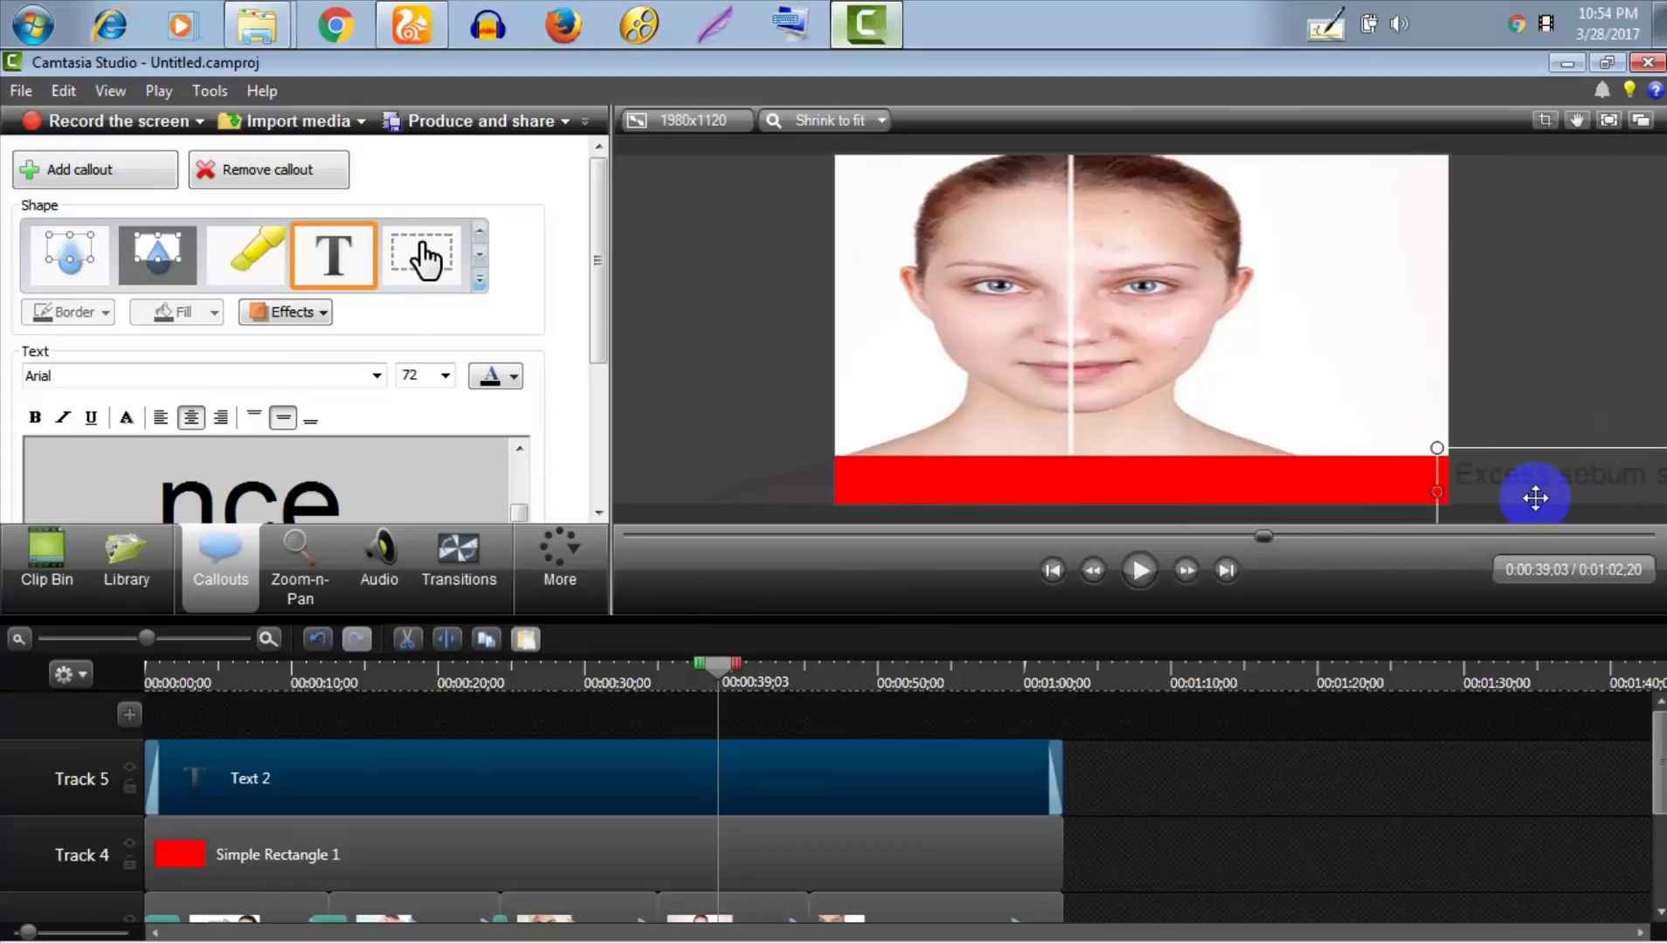
Open the visual properties of the text callout
click(556, 552)
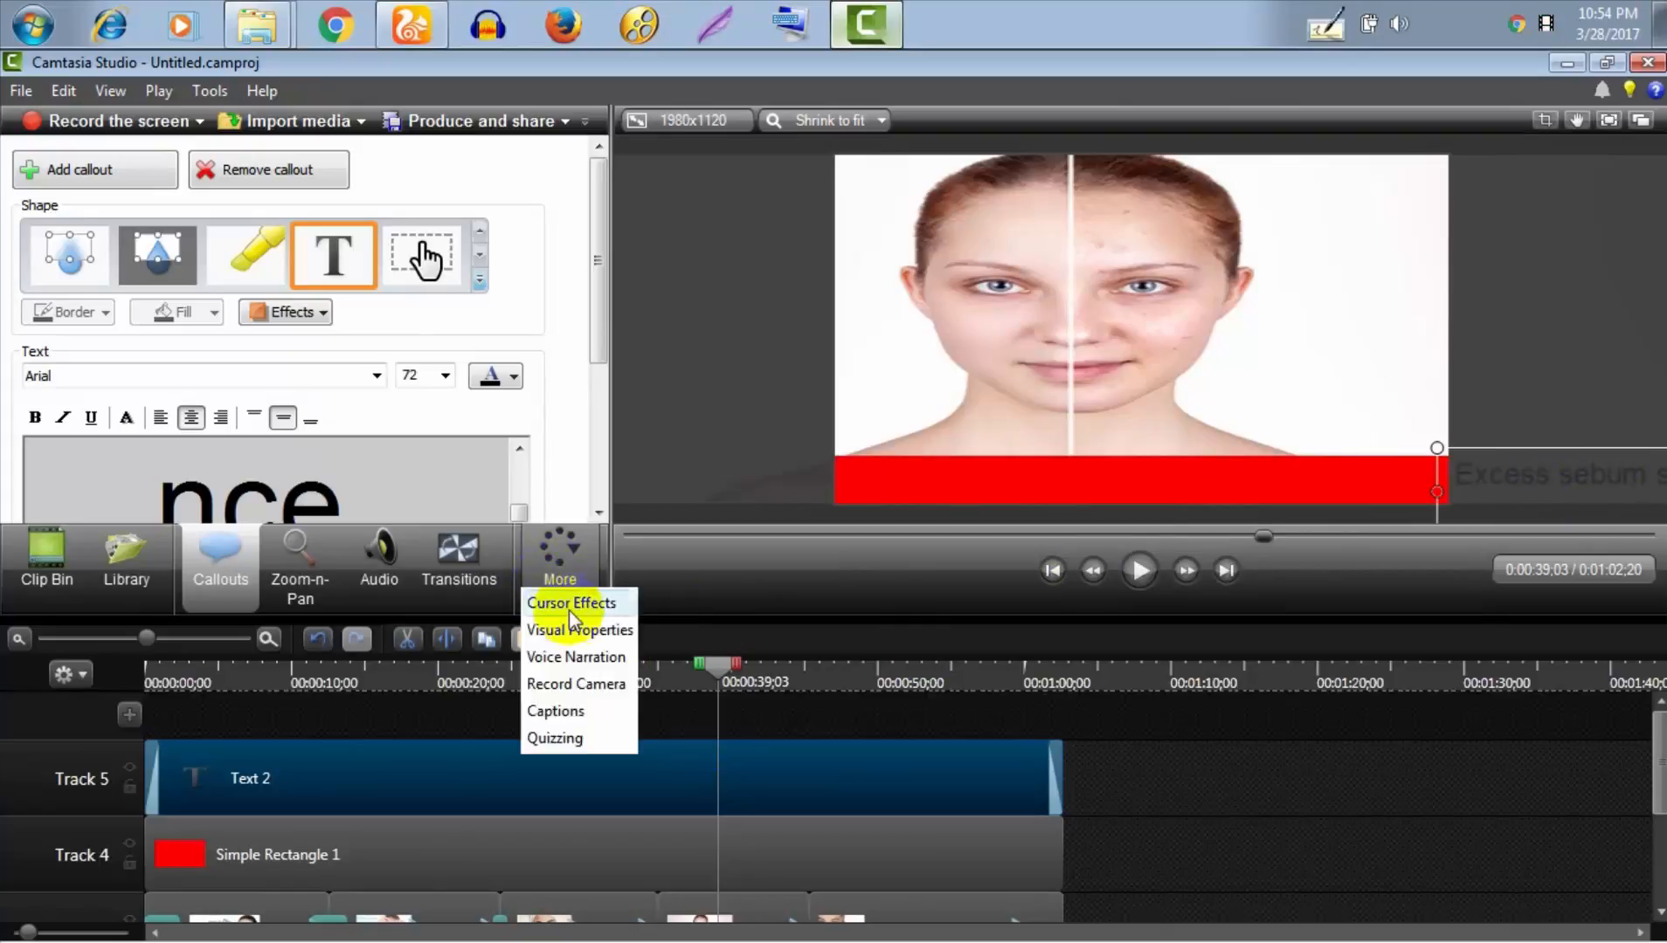
click(580, 630)
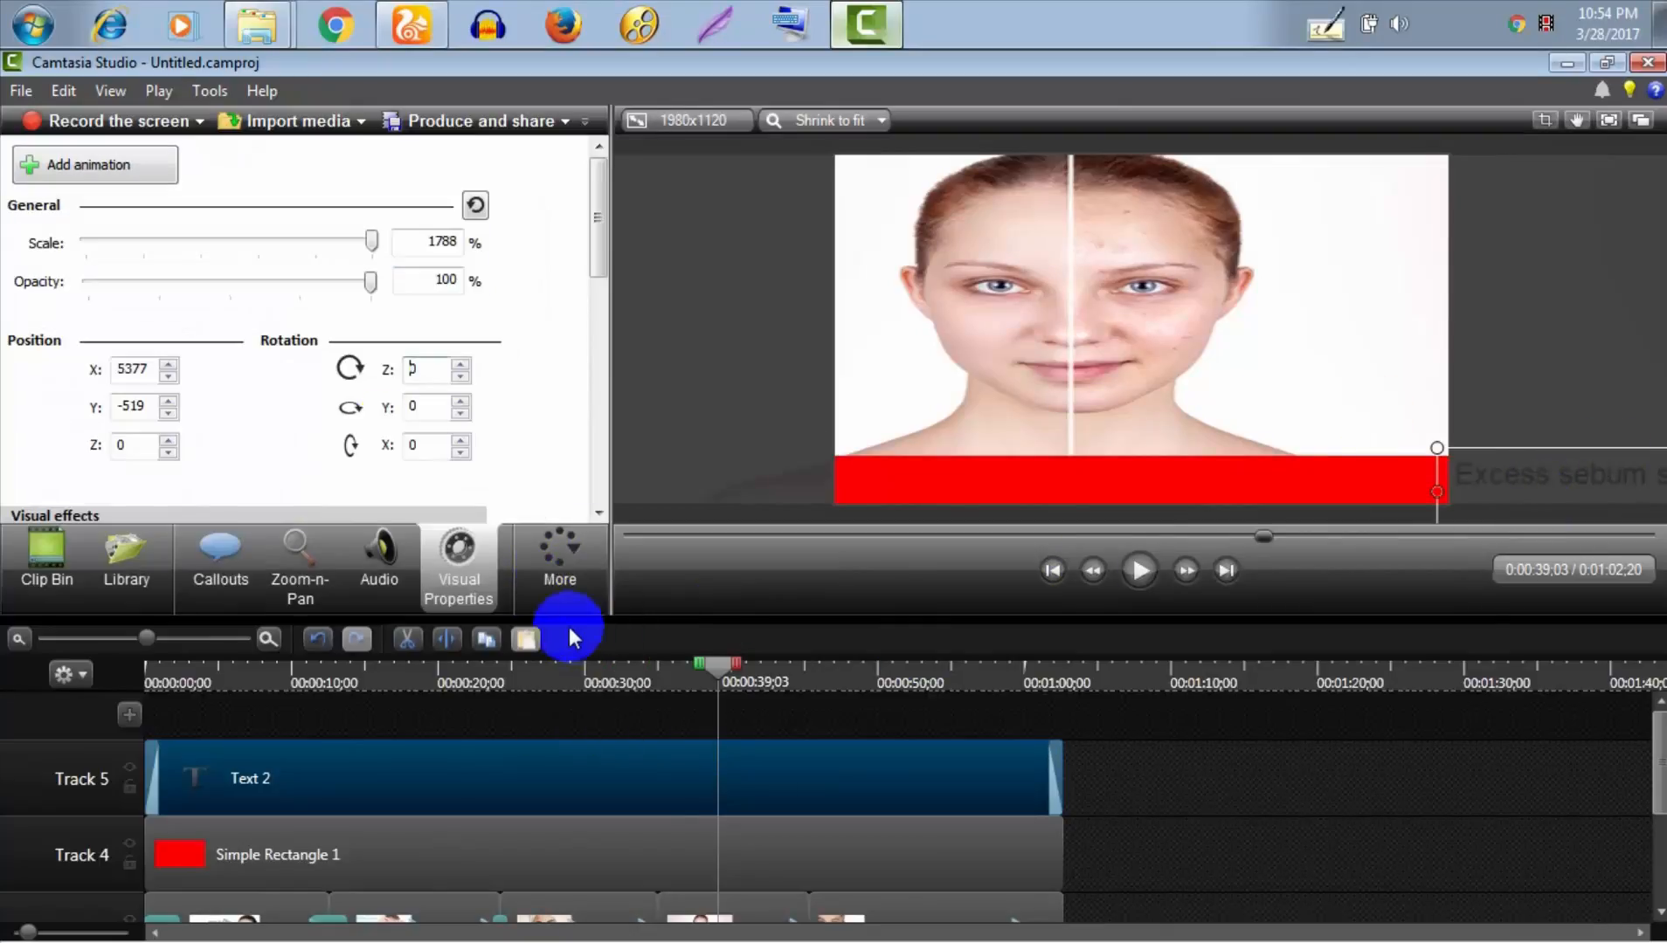
click(62, 174)
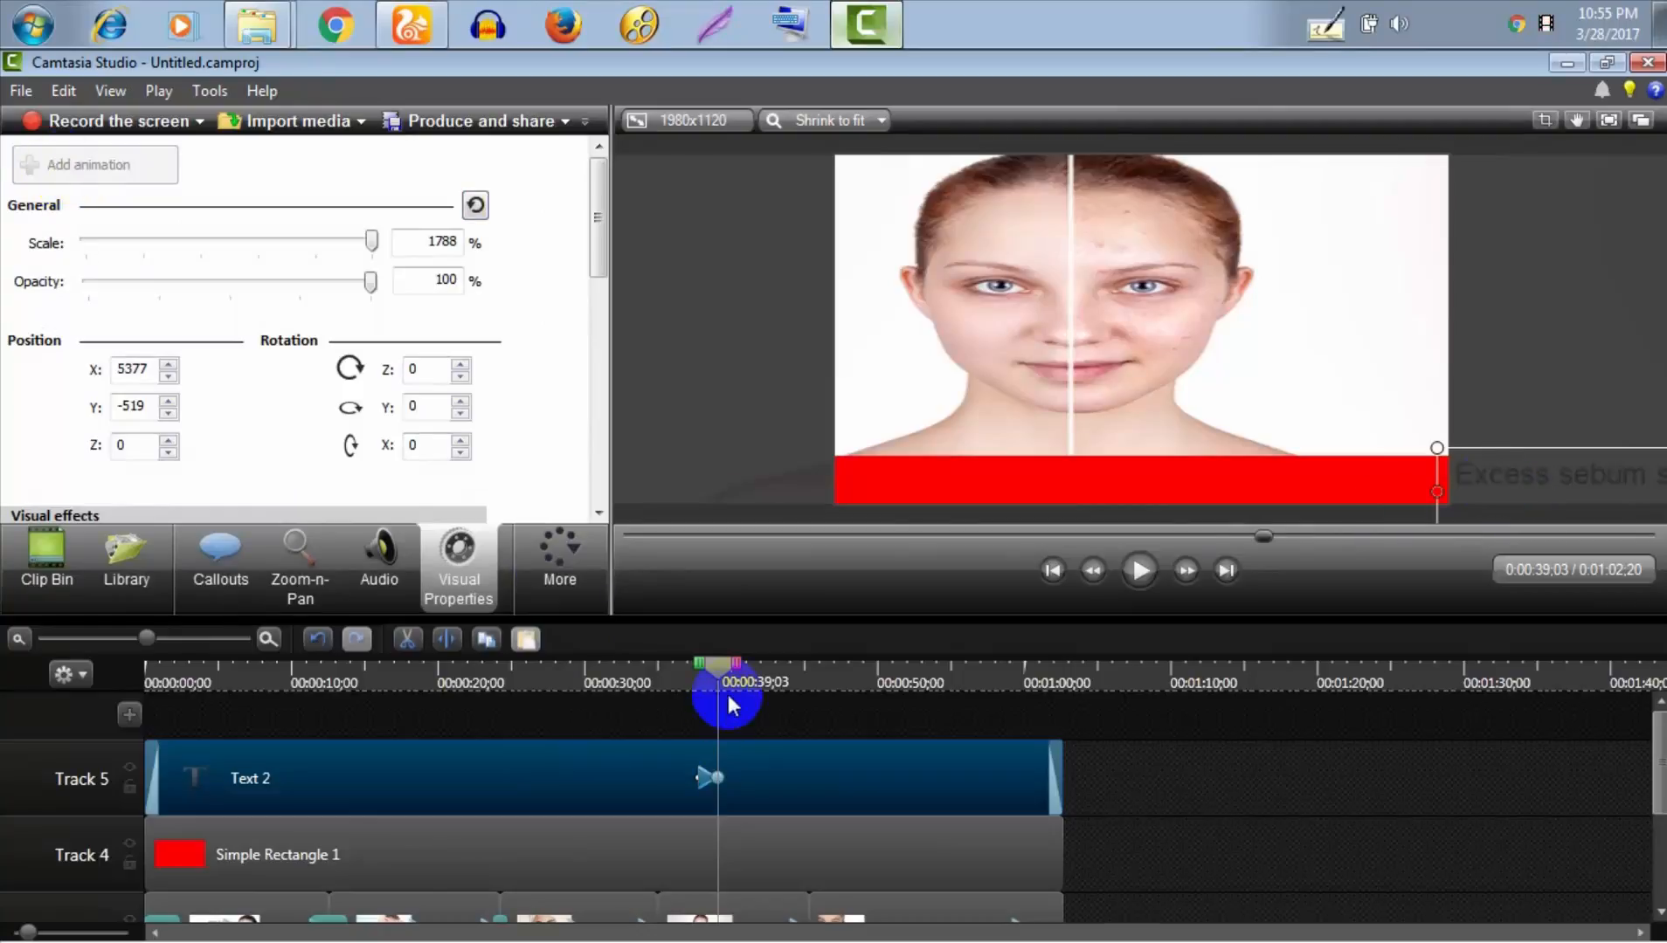
drag(722, 683, 710, 680)
click(709, 772)
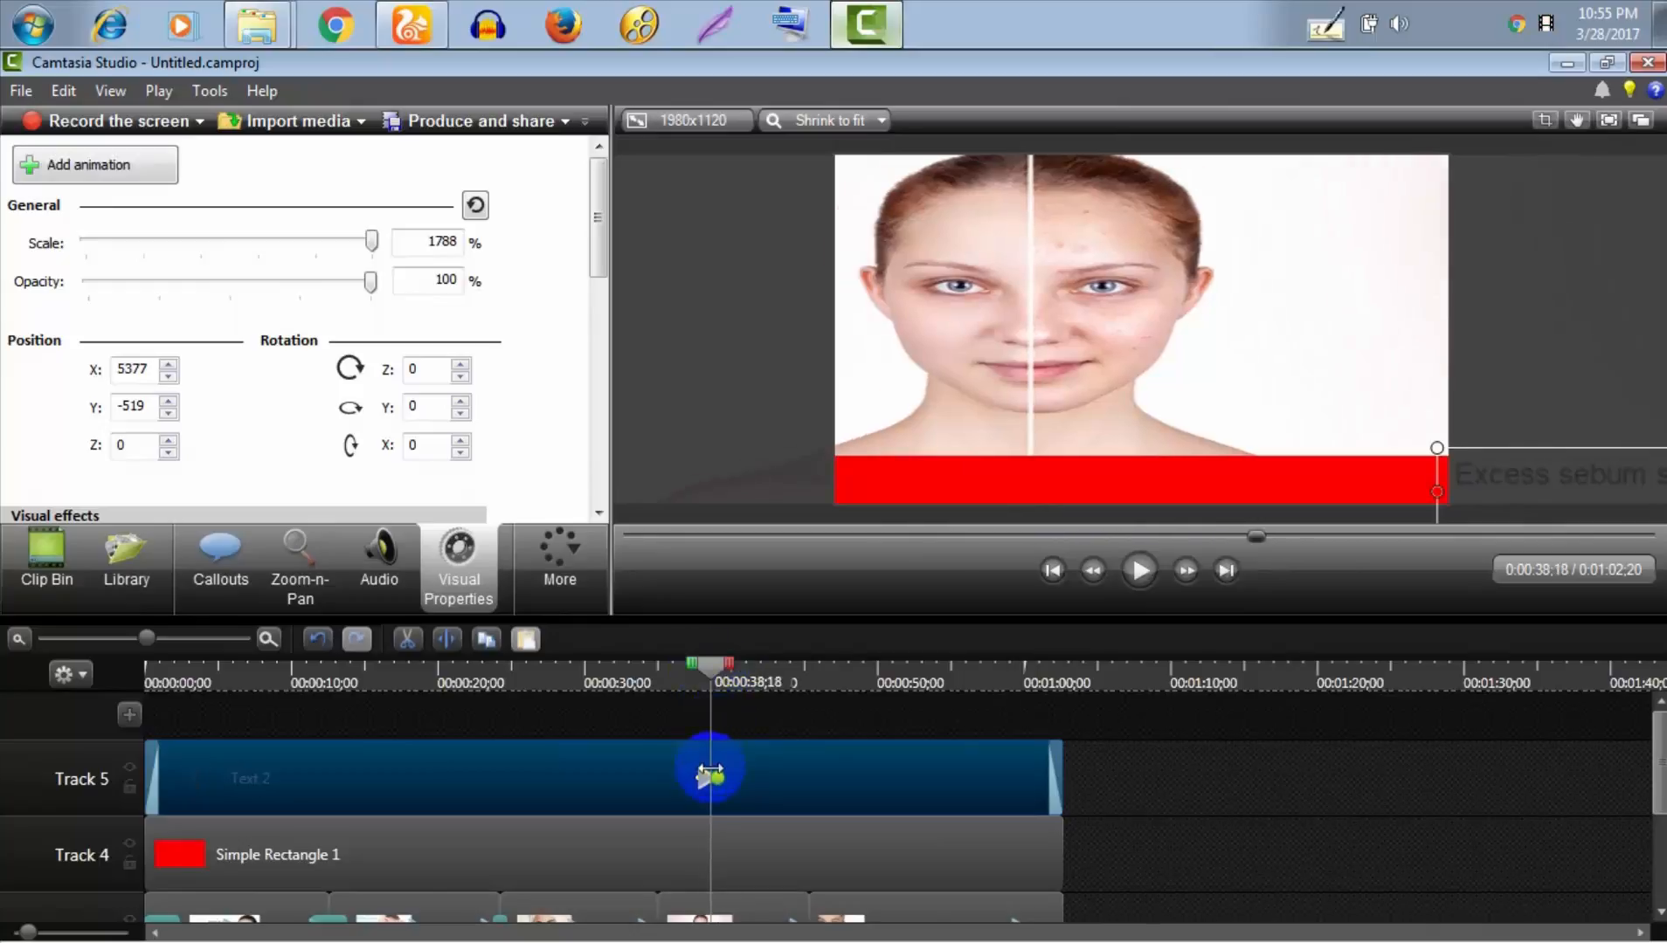
drag(710, 772, 302, 771)
Add an animation to the text callout at the very start of the timeline
drag(707, 679, 19, 724)
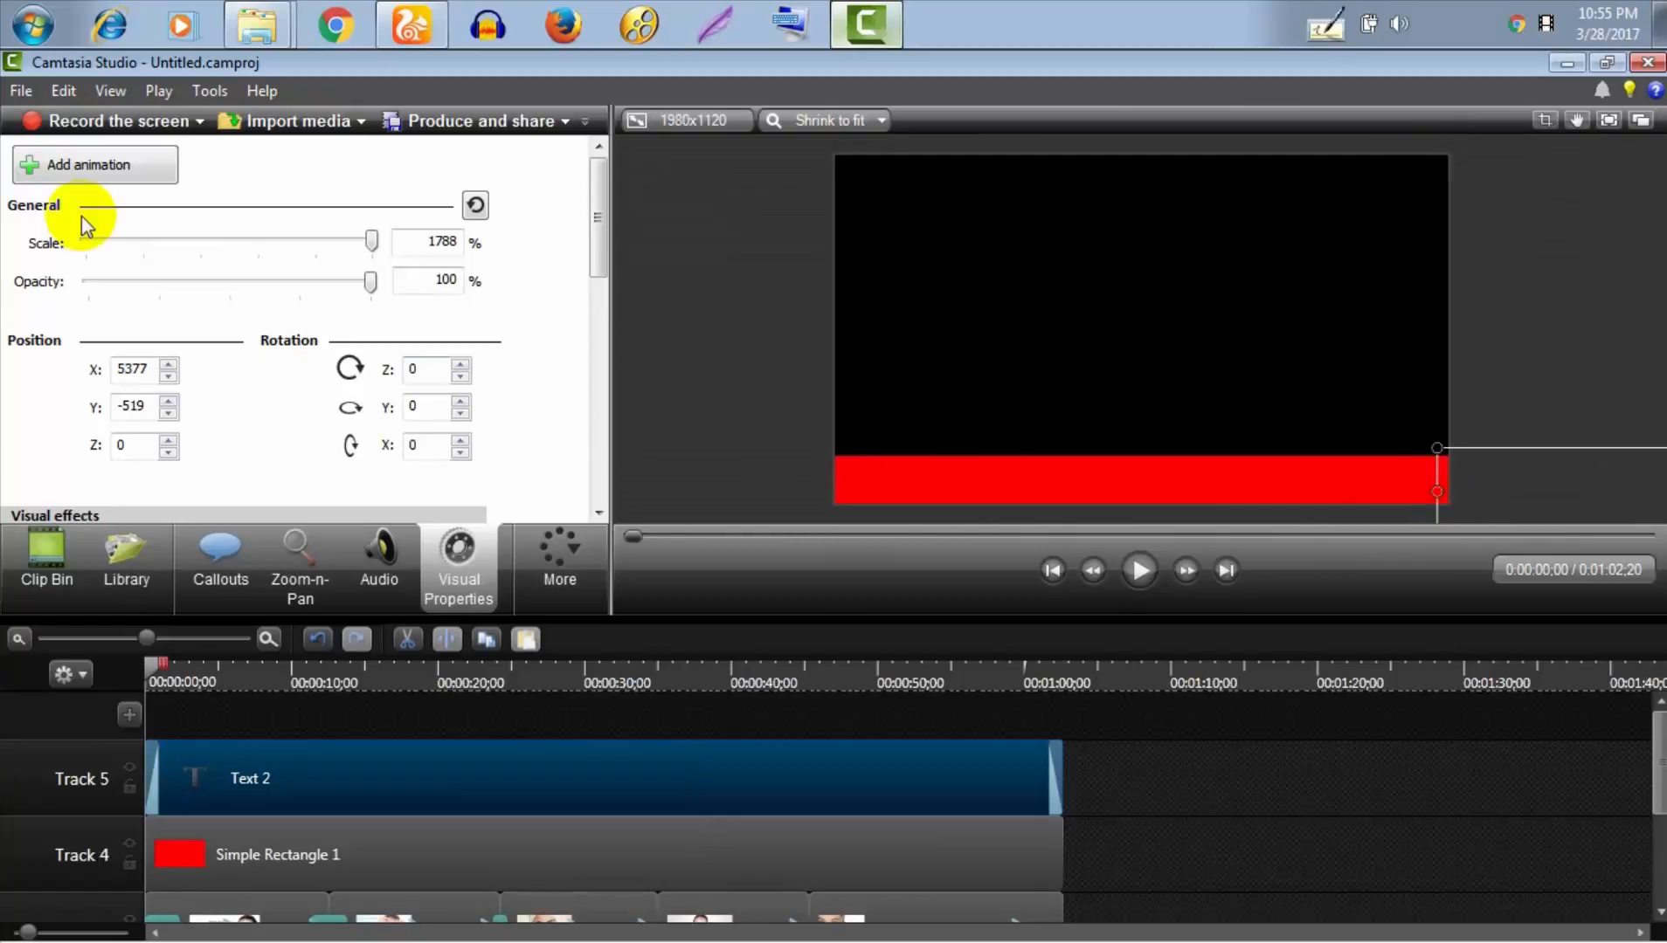
click(81, 170)
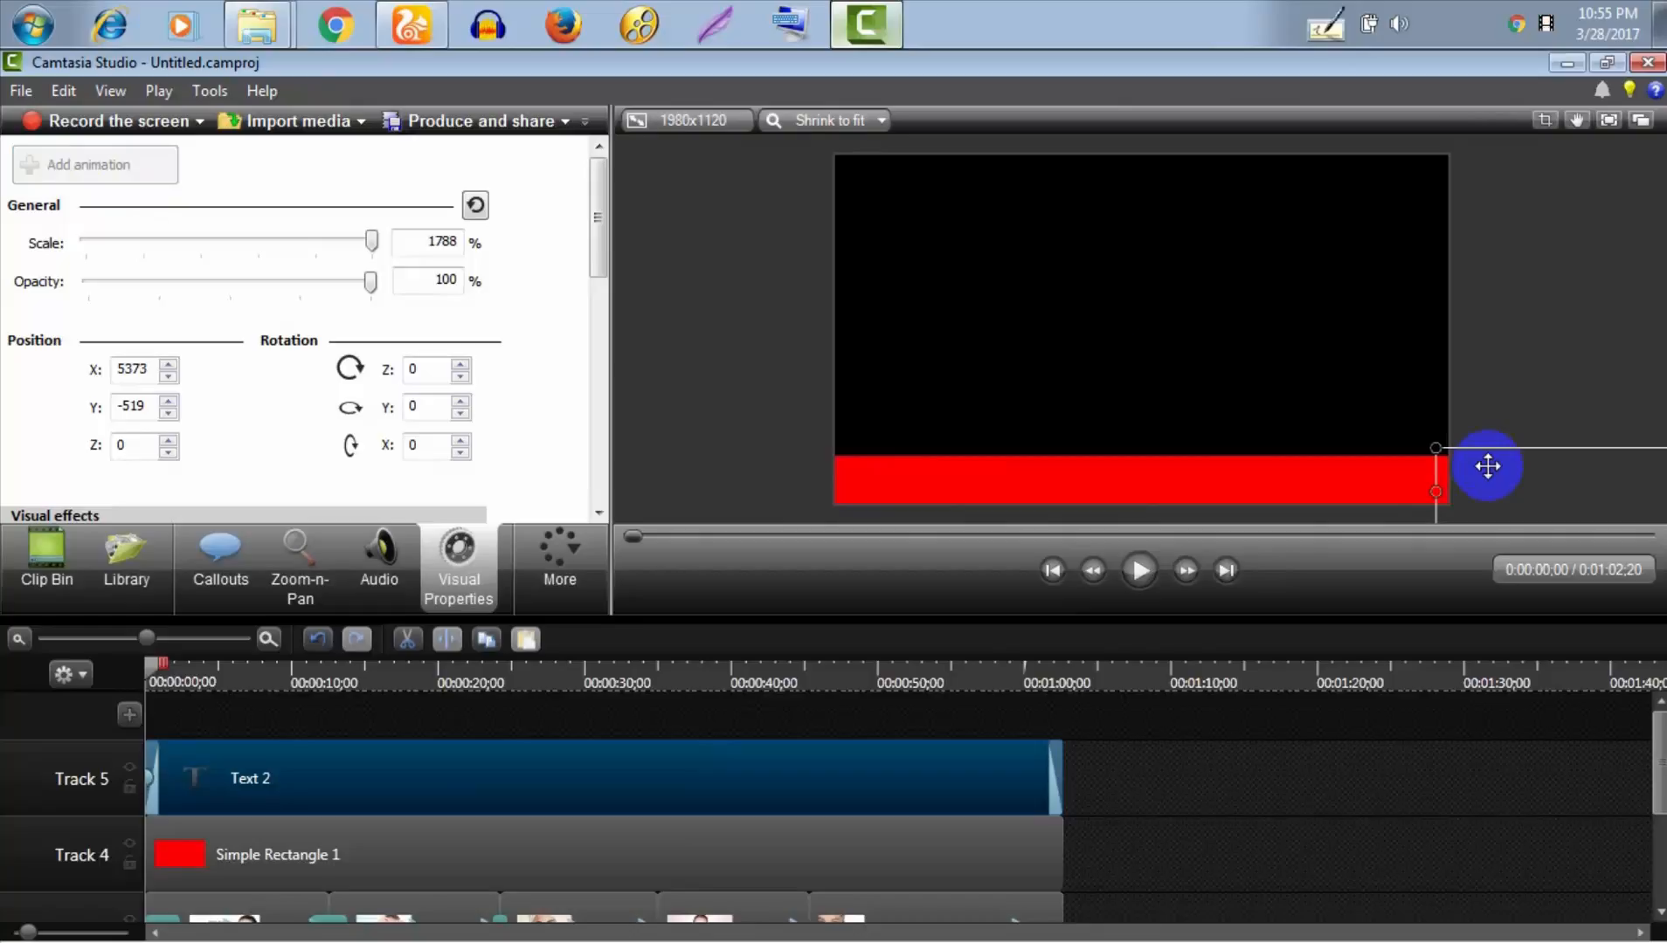
Shift the text callout horizontally leftward along the red strip to about X 1138
key(Left)
key(Left)
key(Left)
key(Left)
key(Left)
key(Left)
key(Left)
key(Left)
key(Left)
key(Left)
key(Left)
key(Left)
key(Left)
key(Left)
key(Left)
key(Left)
key(Left)
key(Left)
key(Left)
key(Left)
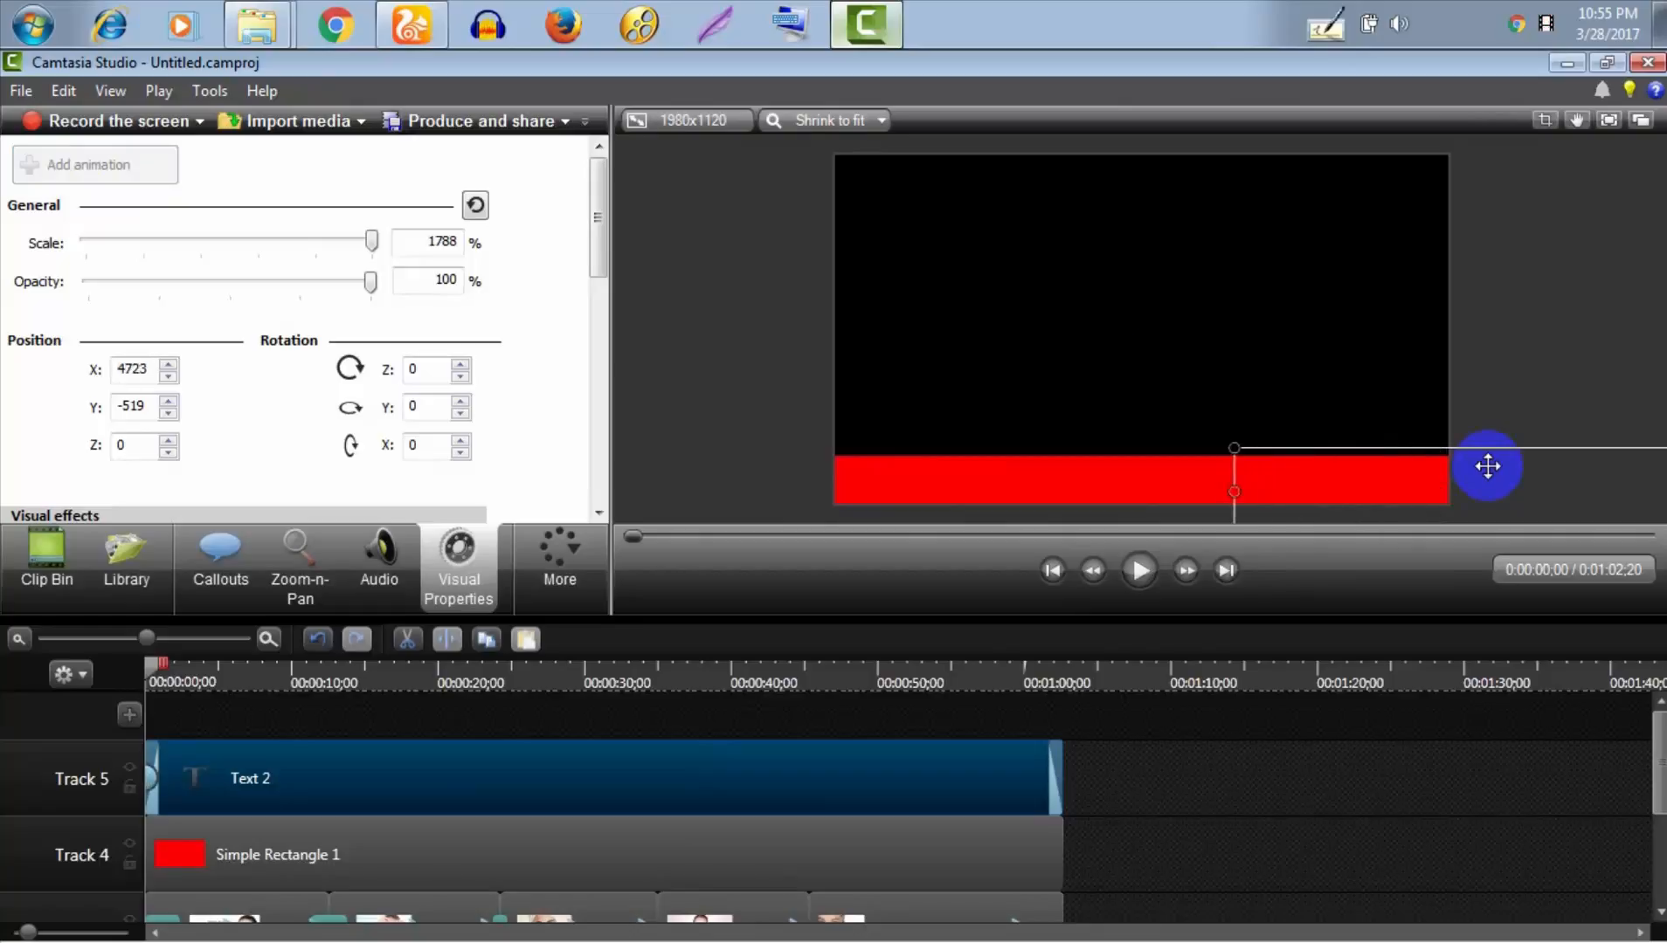
key(Left)
key(Left)
key(Left)
key(Left)
key(Left)
key(Left)
key(Left)
key(Left)
key(Left)
key(Left)
key(Left)
key(Left)
key(Left)
key(Left)
key(Left)
key(Left)
key(Left)
key(Left)
key(Left)
key(Left)
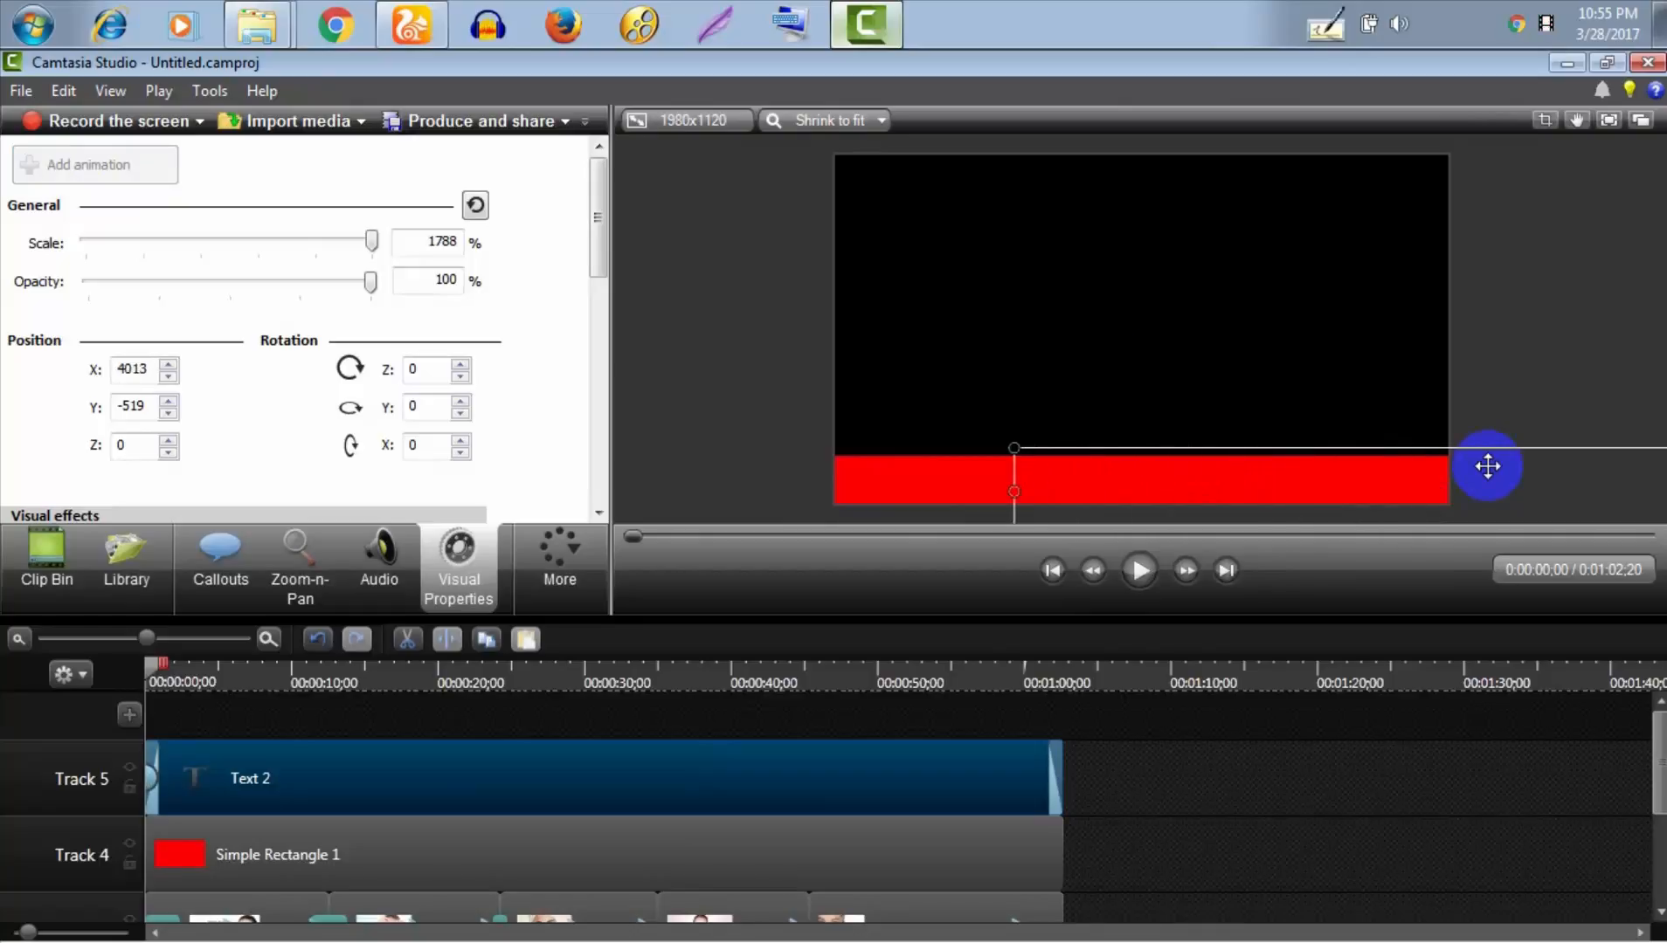
key(Left)
key(Left)
key(Left)
key(Left)
key(Left)
key(Left)
key(Left)
key(Left)
key(Left)
key(Left)
key(Left)
key(Left)
key(Left)
key(Left)
key(Left)
key(Left)
key(Left)
key(Left)
key(Left)
key(Left)
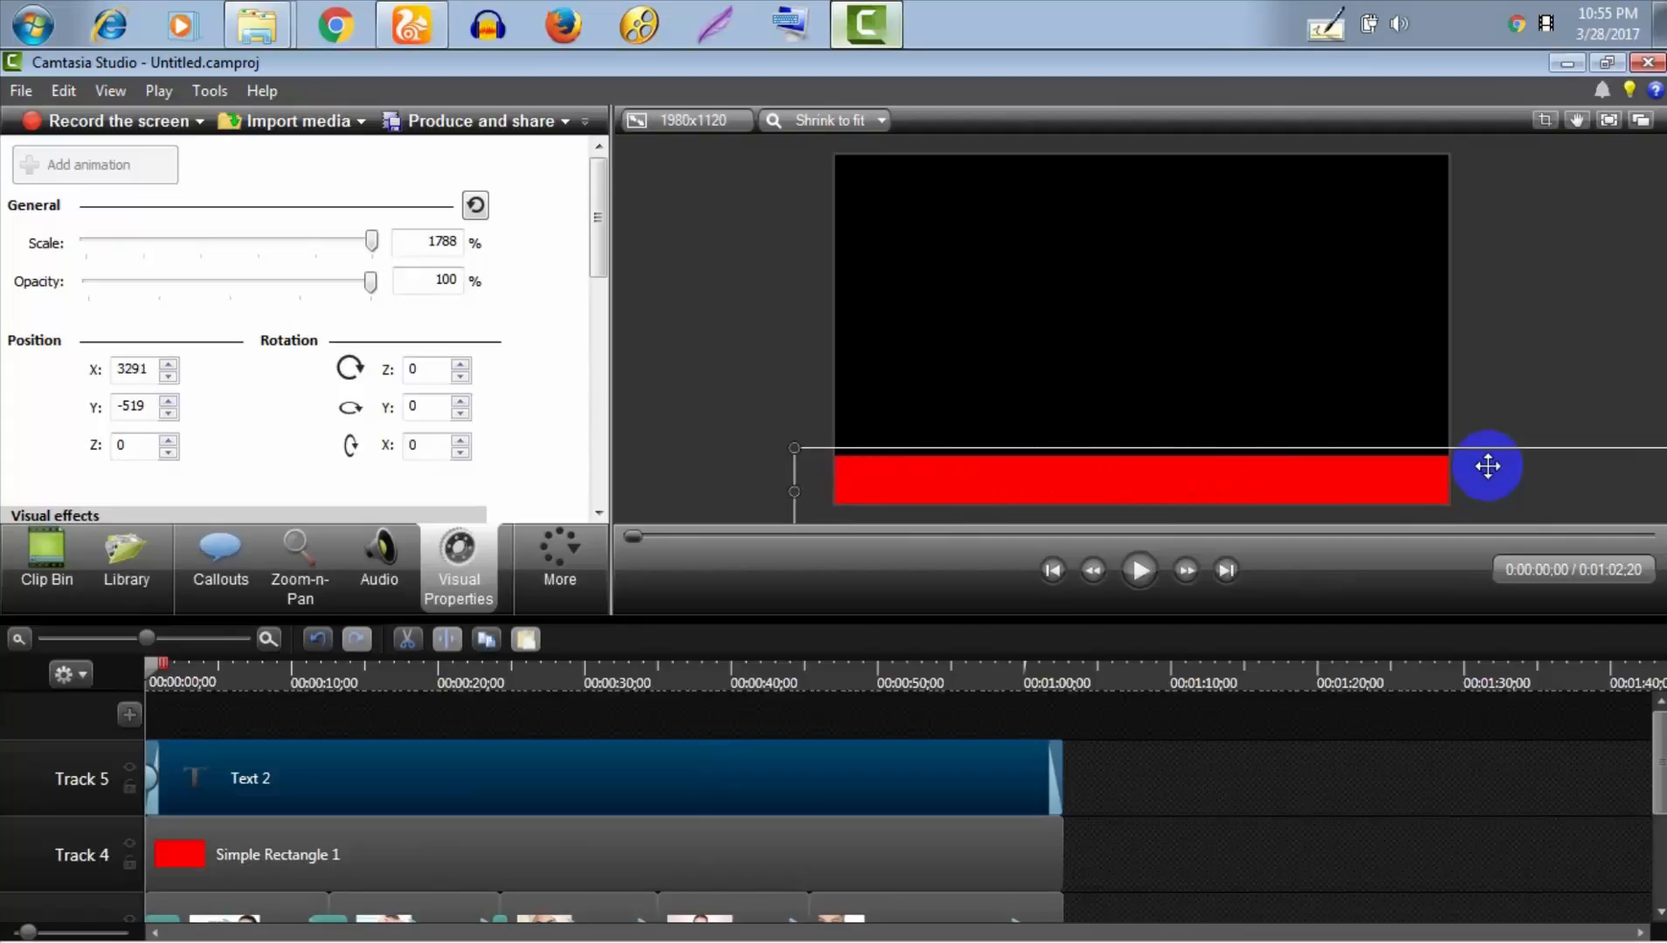
key(Left)
key(Left)
key(Left)
key(Left)
key(Left)
key(Left)
key(Left)
key(Left)
key(Left)
key(Left)
key(Left)
key(Left)
key(Left)
key(Left)
key(Left)
key(Left)
key(Left)
key(Left)
key(Left)
key(Left)
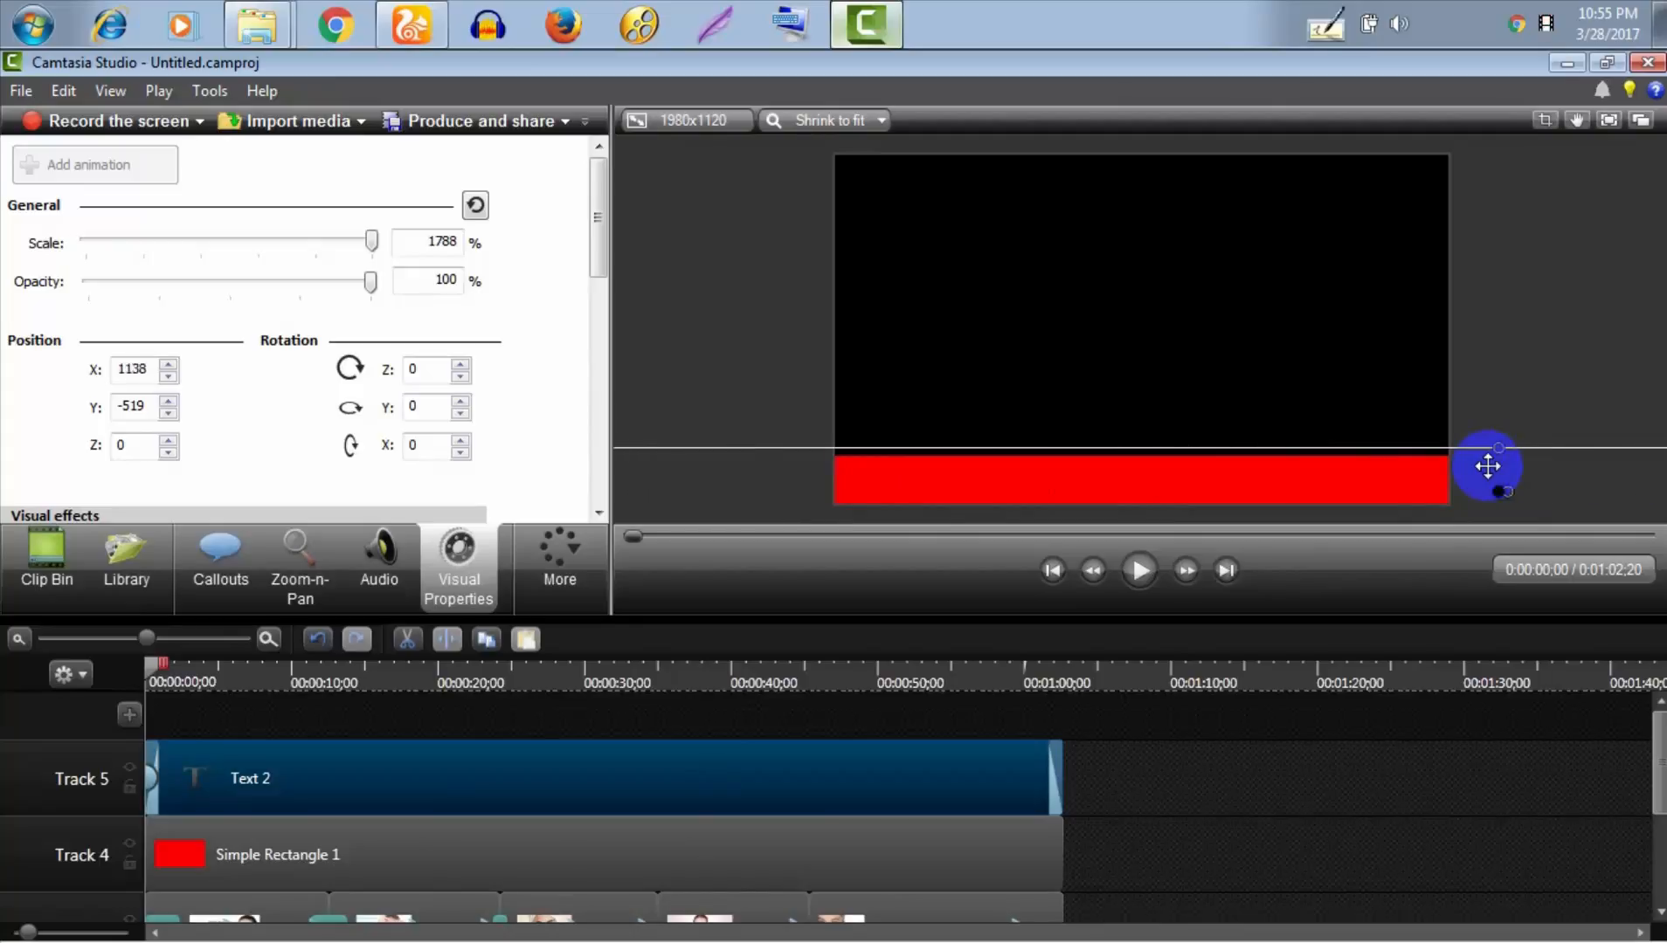
Continue shifting the text callout horizontally leftward across the red strip to about X -3626
key(Left)
key(Left)
key(Left)
key(Left)
key(Left)
key(Left)
key(Left)
key(Left)
key(Left)
key(Left)
key(Left)
key(Left)
key(Left)
key(Left)
key(Left)
key(Left)
key(Left)
key(Left)
key(Left)
key(Left)
key(Left)
key(Left)
key(Left)
key(Left)
key(Left)
key(Left)
key(Left)
key(Left)
key(Left)
key(Left)
key(Left)
key(Left)
key(Left)
key(Left)
key(Left)
key(Left)
key(Left)
key(Left)
key(Left)
key(Left)
key(Left)
key(Left)
key(Left)
key(Left)
key(Left)
key(Left)
key(Left)
key(Left)
key(Left)
key(Left)
key(Left)
key(Left)
key(Left)
key(Left)
key(Left)
key(Left)
key(Left)
key(Left)
key(Left)
key(Left)
key(Left)
key(Left)
key(Left)
key(Left)
key(Left)
key(Left)
key(Left)
key(Left)
key(Left)
key(Left)
key(Left)
key(Left)
key(Left)
key(Left)
key(Left)
key(Left)
key(Left)
key(Left)
key(Left)
key(Left)
key(Left)
key(Left)
key(Left)
key(Left)
key(Left)
key(Left)
key(Left)
key(Left)
key(Left)
key(Left)
key(Left)
key(Left)
key(Left)
key(Left)
key(Left)
key(Left)
key(Left)
key(Left)
key(Left)
key(Left)
key(Left)
key(Left)
key(Left)
key(Left)
key(Left)
key(Left)
key(Left)
key(Left)
key(Left)
key(Left)
key(Left)
key(Left)
key(Left)
key(Left)
key(Left)
key(Left)
key(Left)
key(Left)
key(Left)
key(Left)
key(Left)
key(Left)
key(Left)
key(Left)
key(Left)
key(Left)
key(Left)
key(Left)
key(Left)
key(Left)
key(Left)
key(Left)
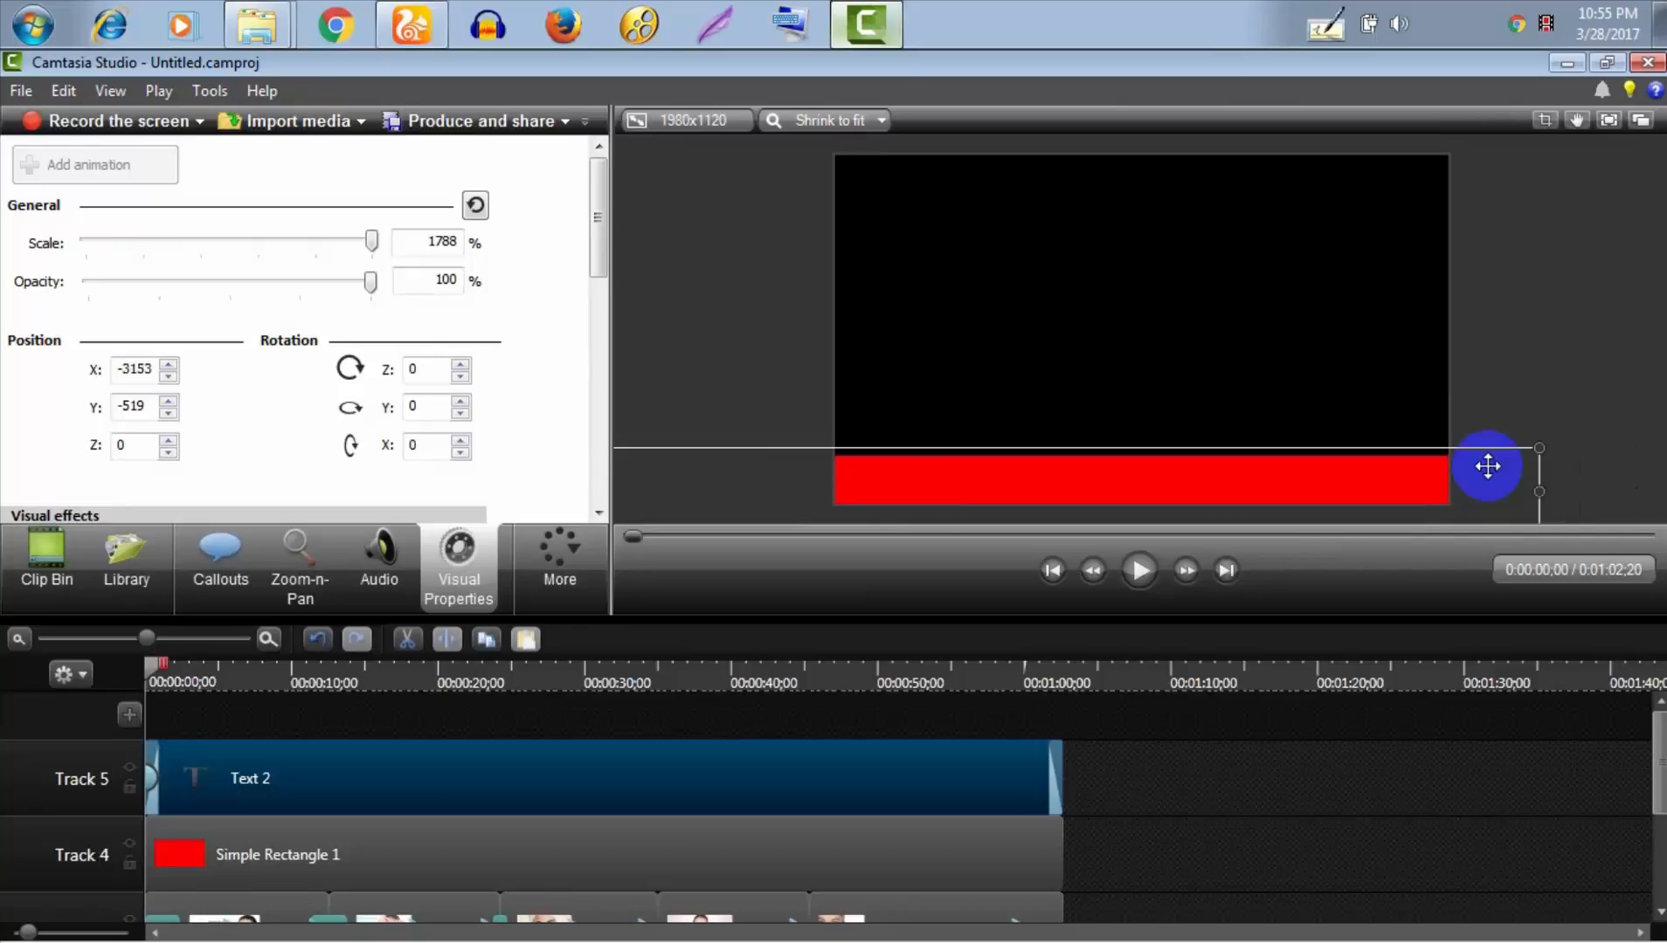
key(Left)
key(Left)
key(Left)
key(Left)
key(Left)
key(Left)
key(Left)
key(Left)
key(Left)
key(Left)
key(Left)
key(Left)
key(Left)
key(Left)
key(Left)
key(Left)
key(Left)
key(Left)
key(Left)
key(Left)
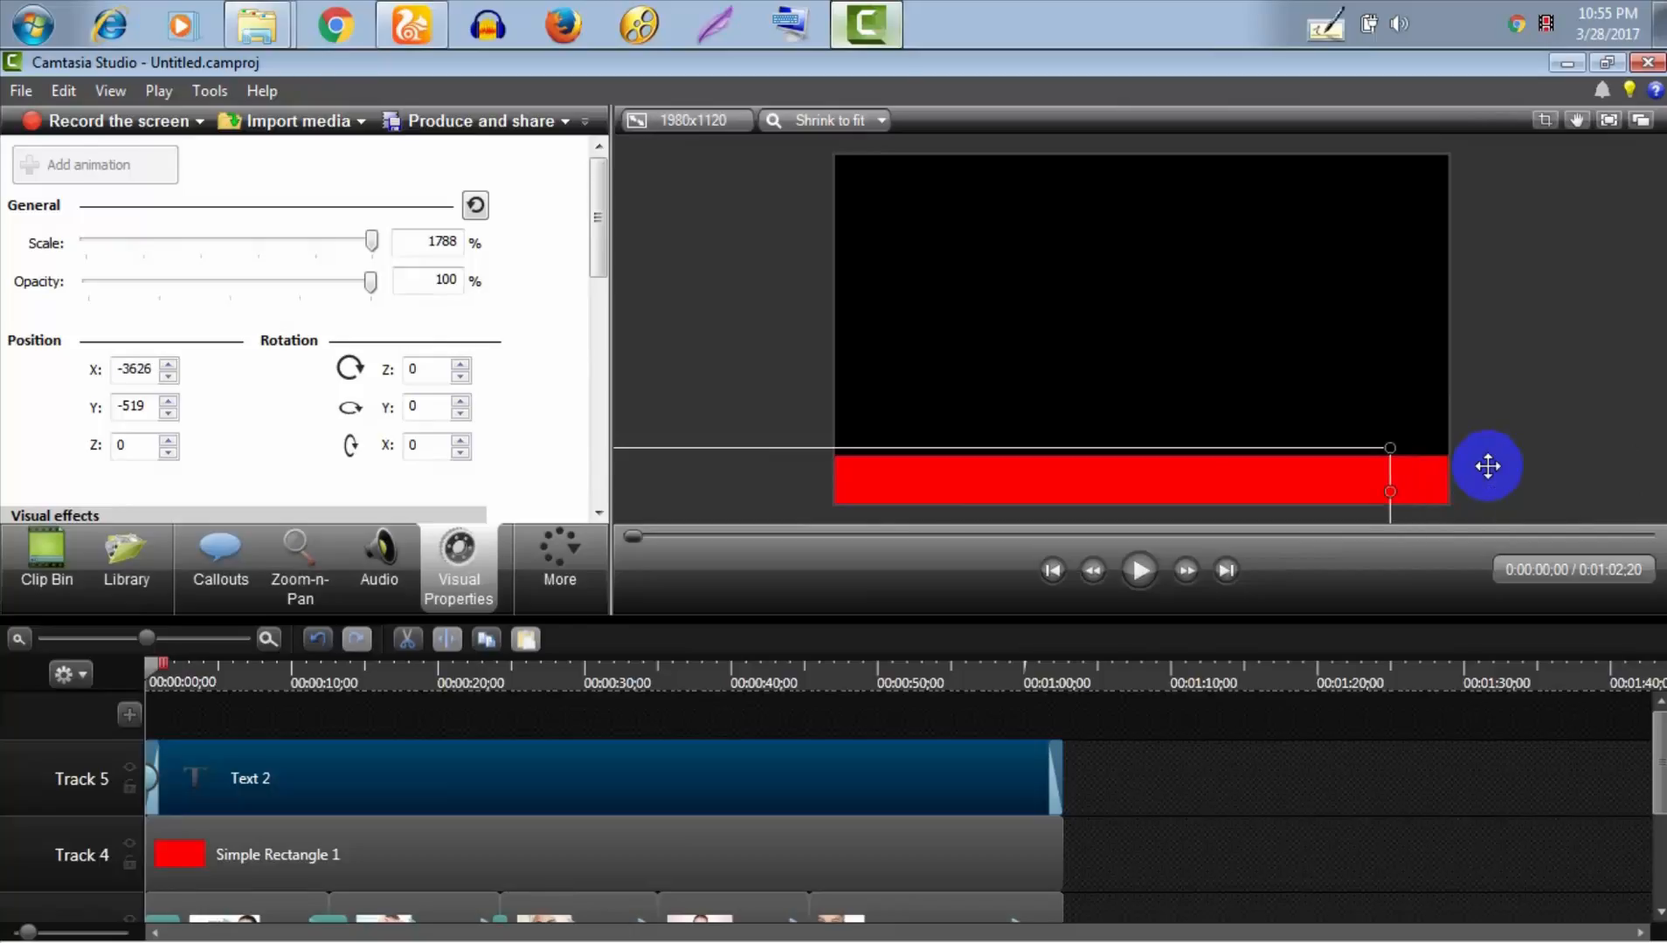
Shift the text callout further horizontally leftward to about X -5369, almost entirely past the red strip's left end
key(Left)
key(Left)
key(Left)
key(Left)
key(Left)
key(Left)
key(Left)
key(Left)
key(Left)
key(Left)
key(Left)
key(Left)
key(Left)
key(Left)
key(Left)
key(Left)
key(Left)
key(Left)
key(Left)
key(Left)
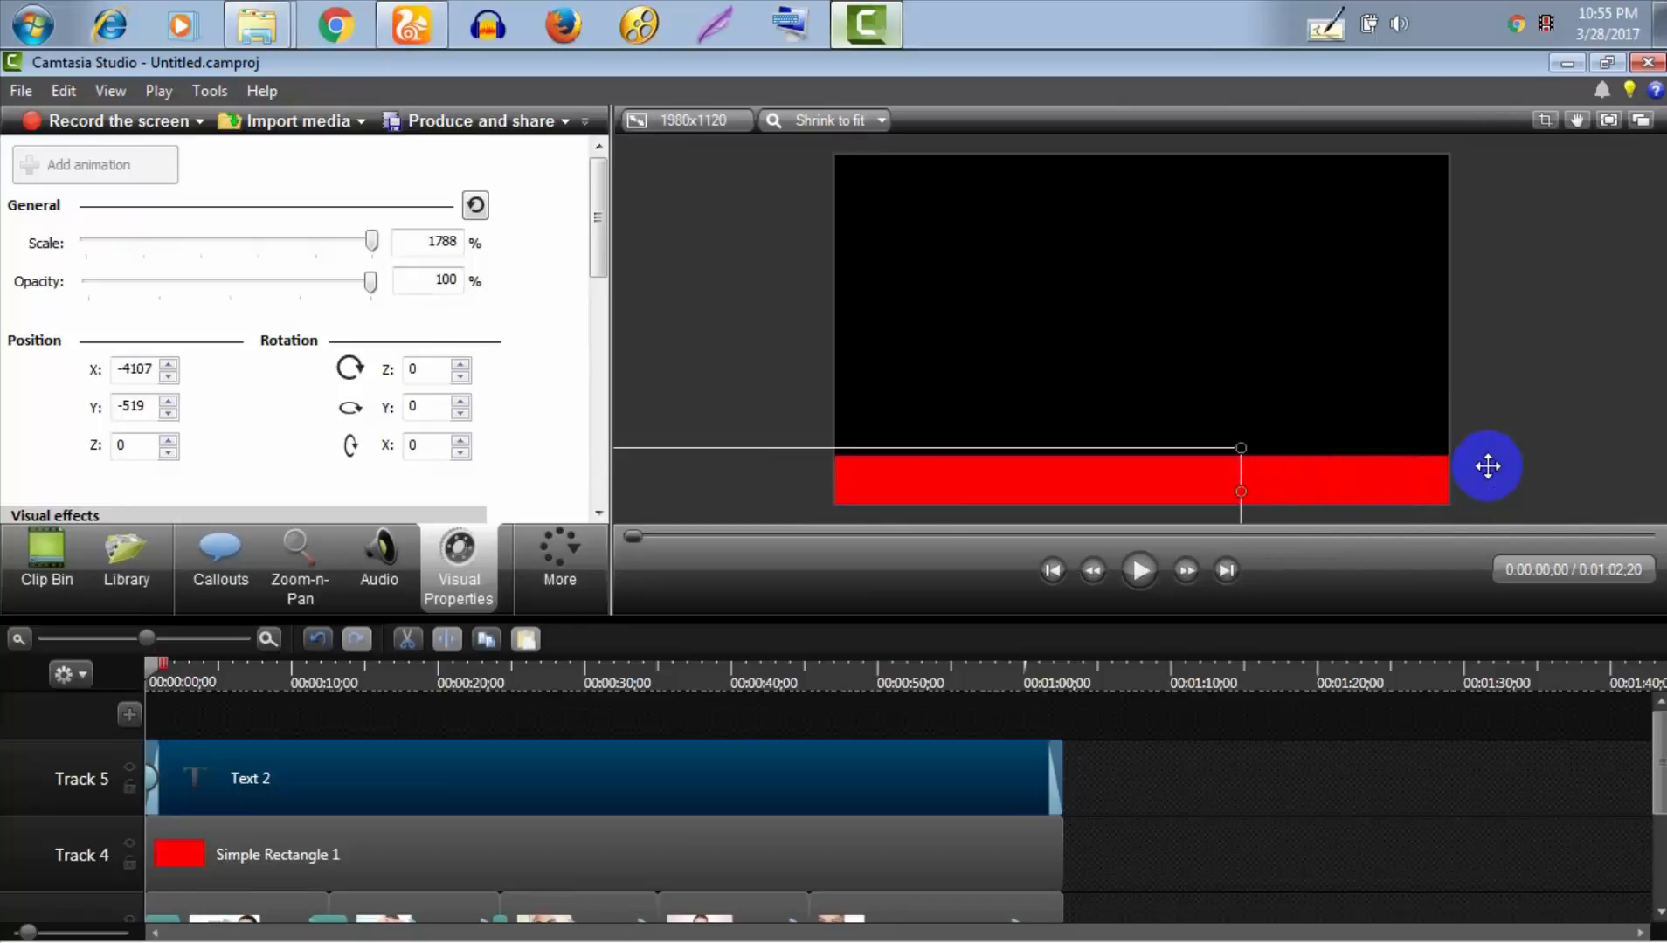
key(Left)
key(Left)
key(Left)
key(Left)
key(Left)
key(Left)
key(Left)
key(Left)
key(Left)
key(Left)
key(Left)
key(Left)
key(Left)
key(Left)
key(Left)
key(Left)
key(Left)
key(Left)
key(Left)
key(Left)
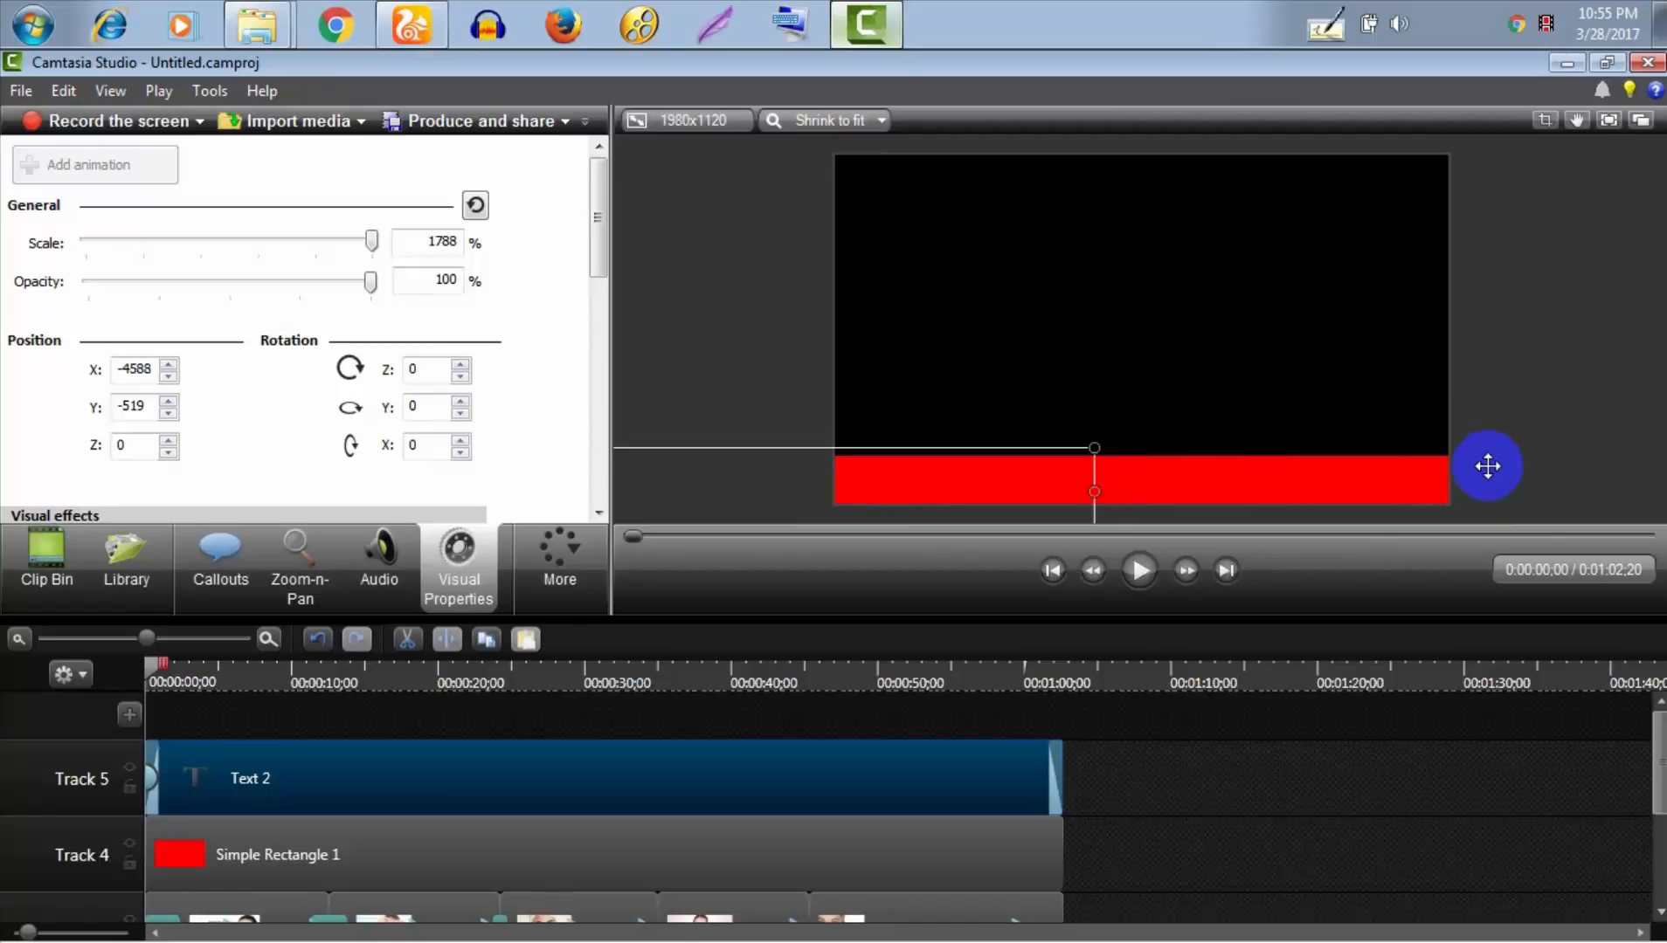
key(Left)
key(Left)
key(Left)
key(Left)
key(Left)
key(Left)
key(Left)
key(Left)
key(Left)
key(Left)
key(Left)
key(Left)
key(Left)
key(Left)
key(Left)
key(Left)
key(Left)
key(Left)
key(Left)
key(Left)
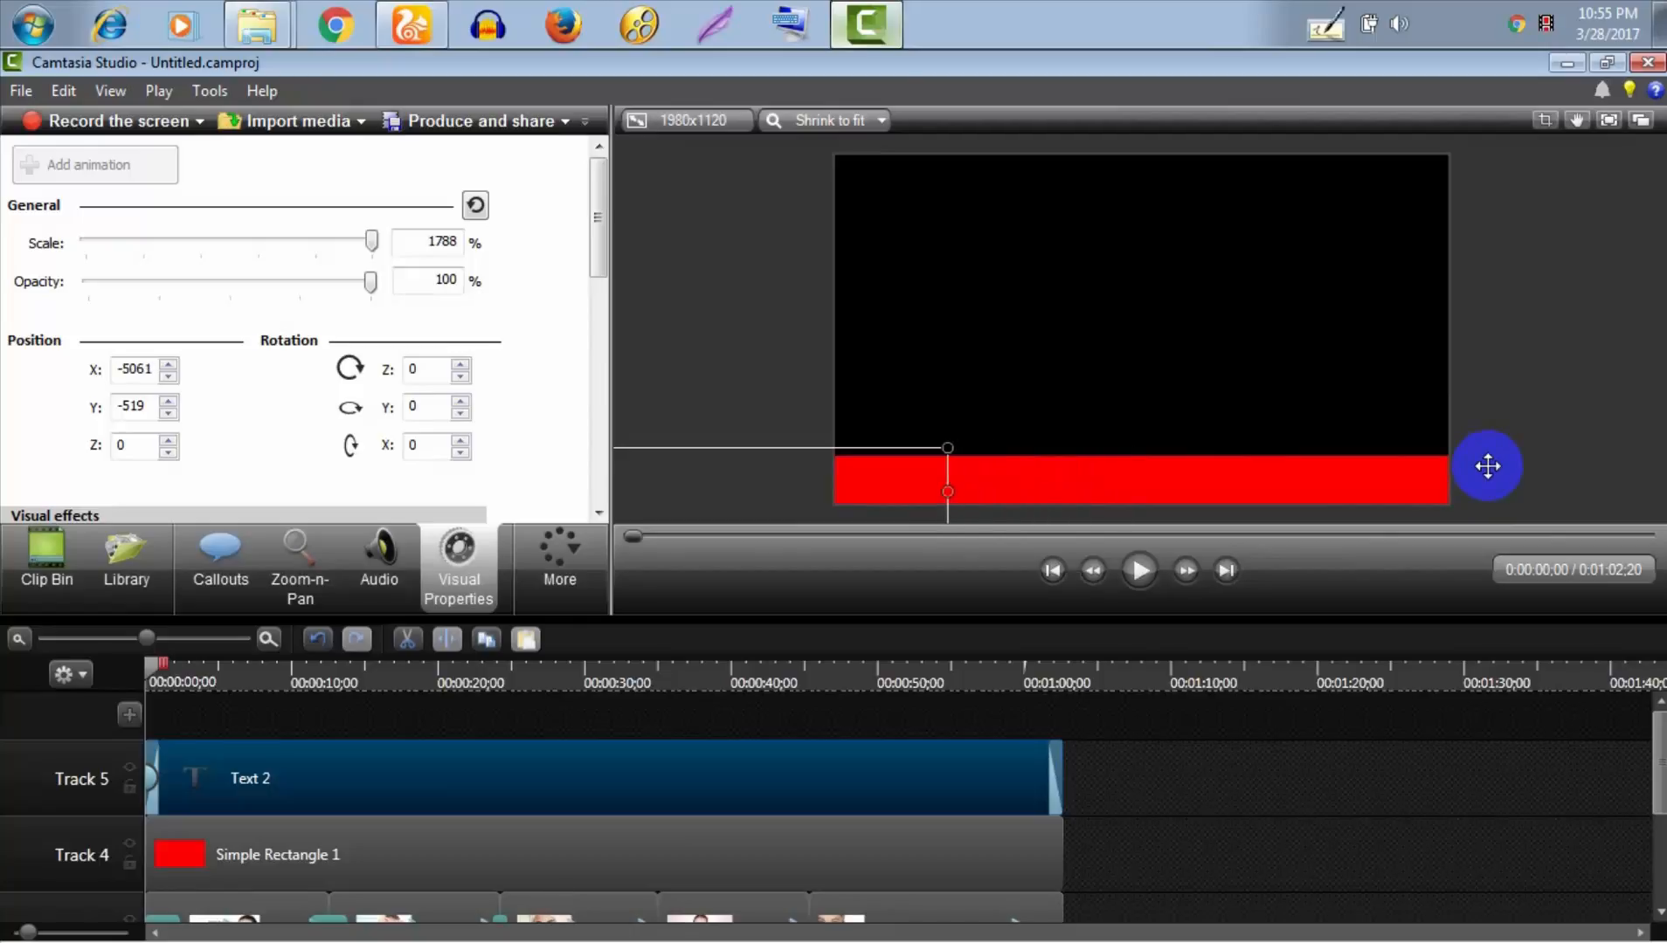
key(Left)
key(Left)
key(Left)
key(Left)
key(Left)
key(Left)
key(Left)
key(Left)
key(Left)
key(Left)
key(Left)
key(Left)
key(Left)
key(Left)
key(Left)
key(Left)
key(Left)
key(Left)
key(Left)
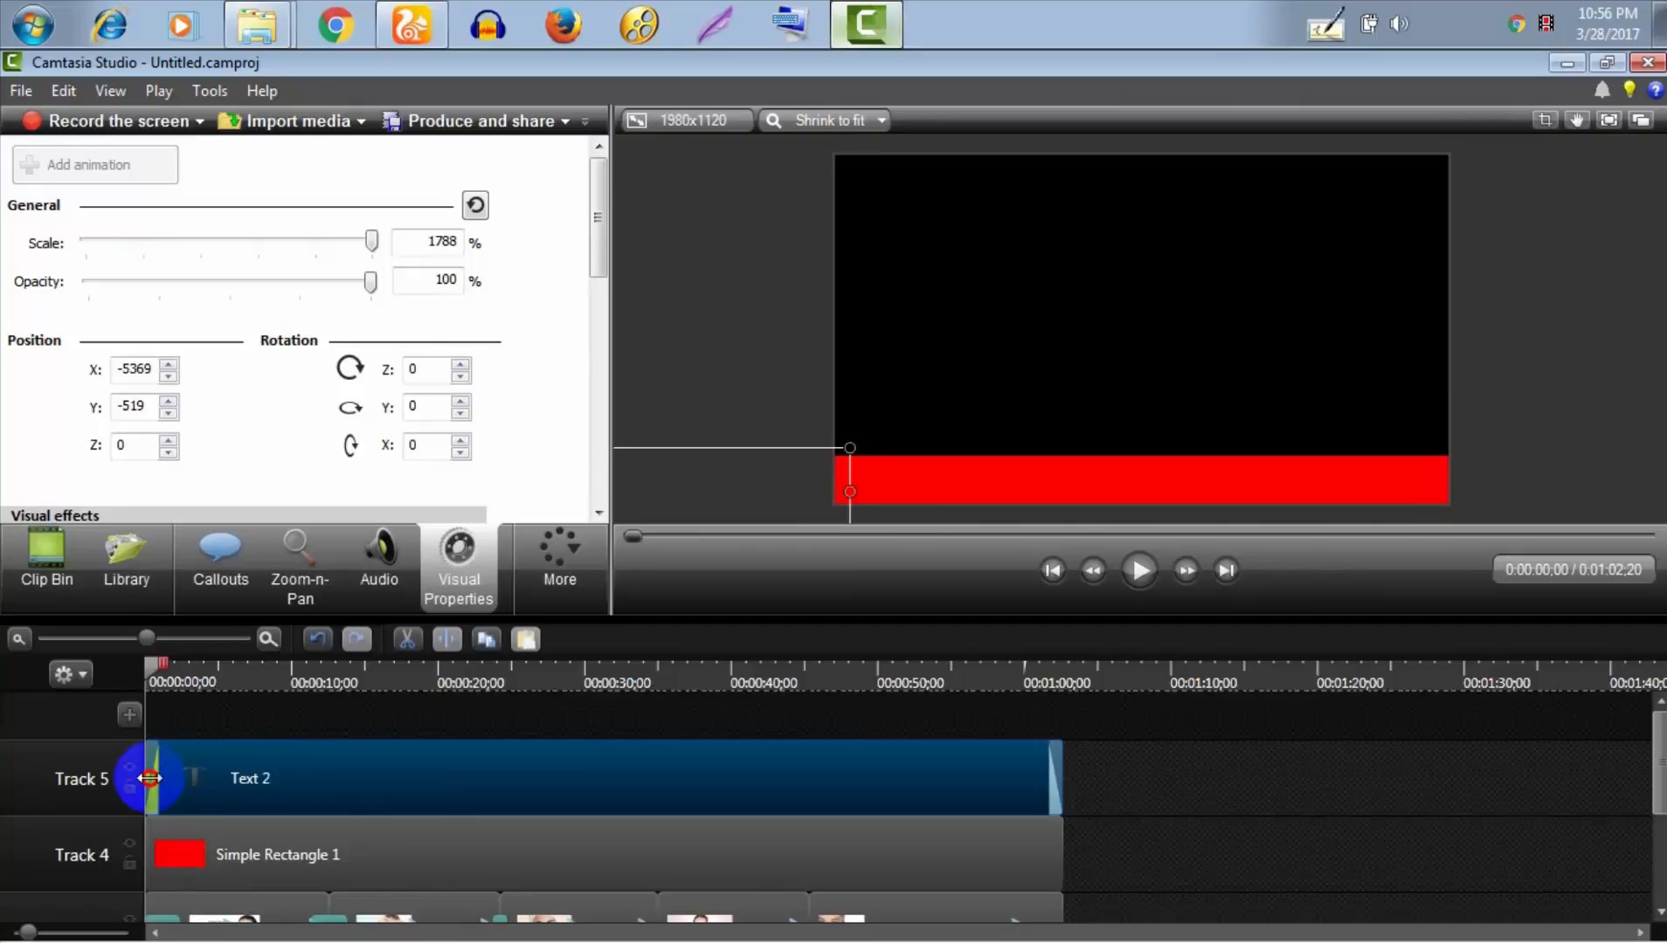
Stretch the text callout's animation to the end of its clip and preview the scrolling text over the red strip
drag(154, 773, 1051, 776)
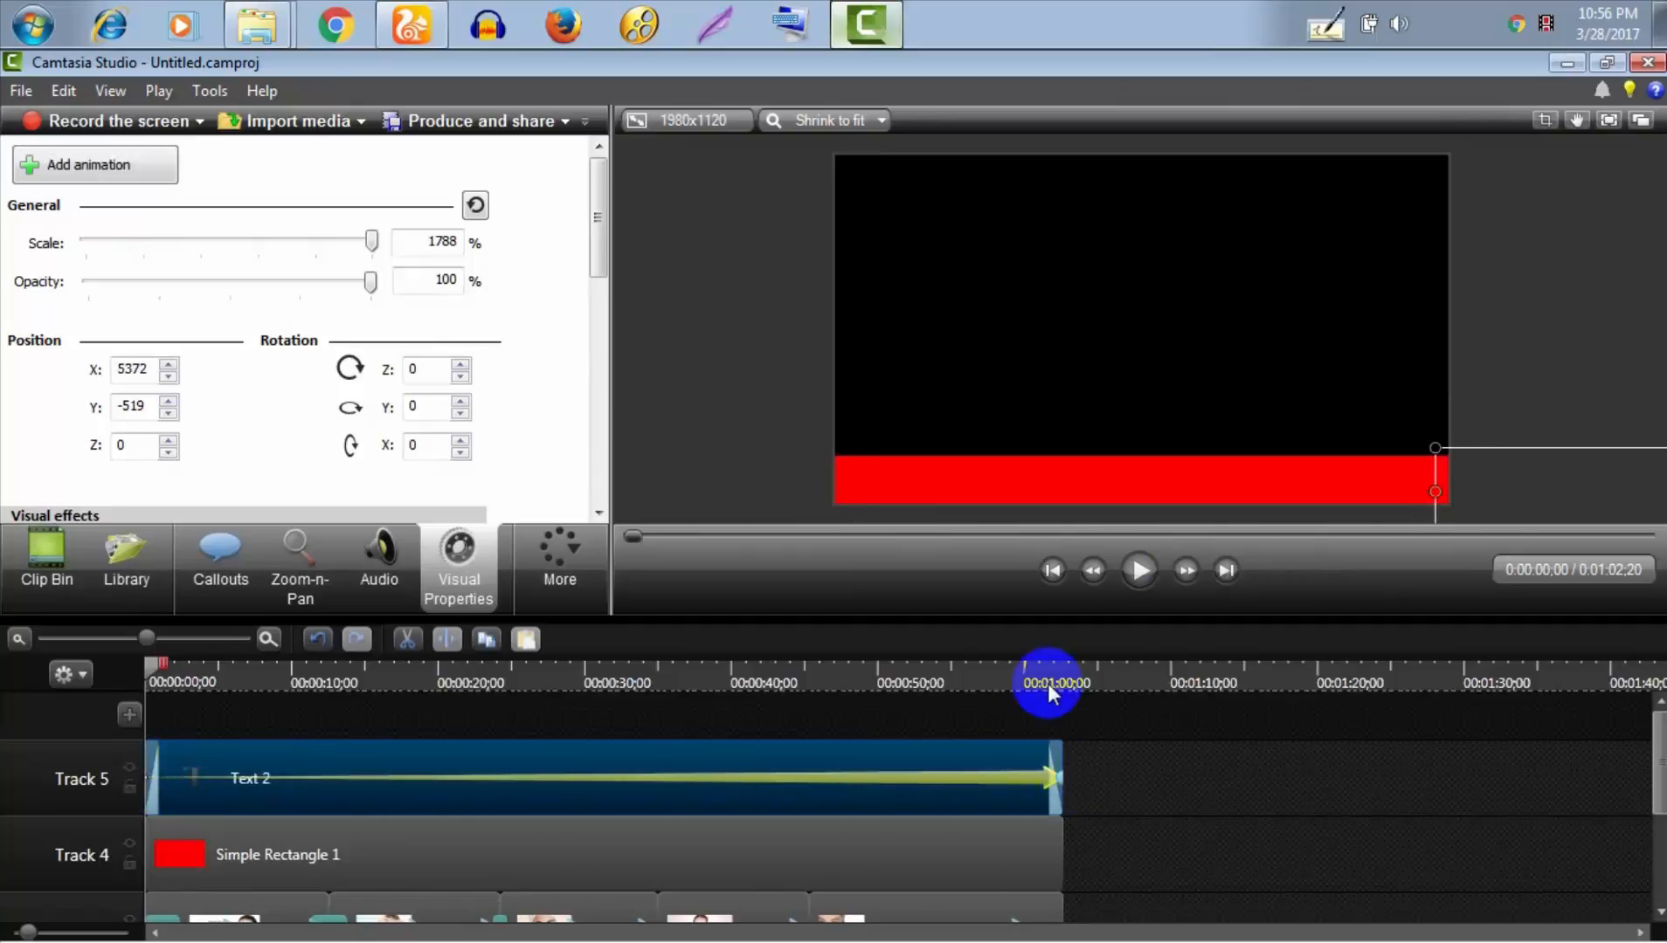
click(1142, 556)
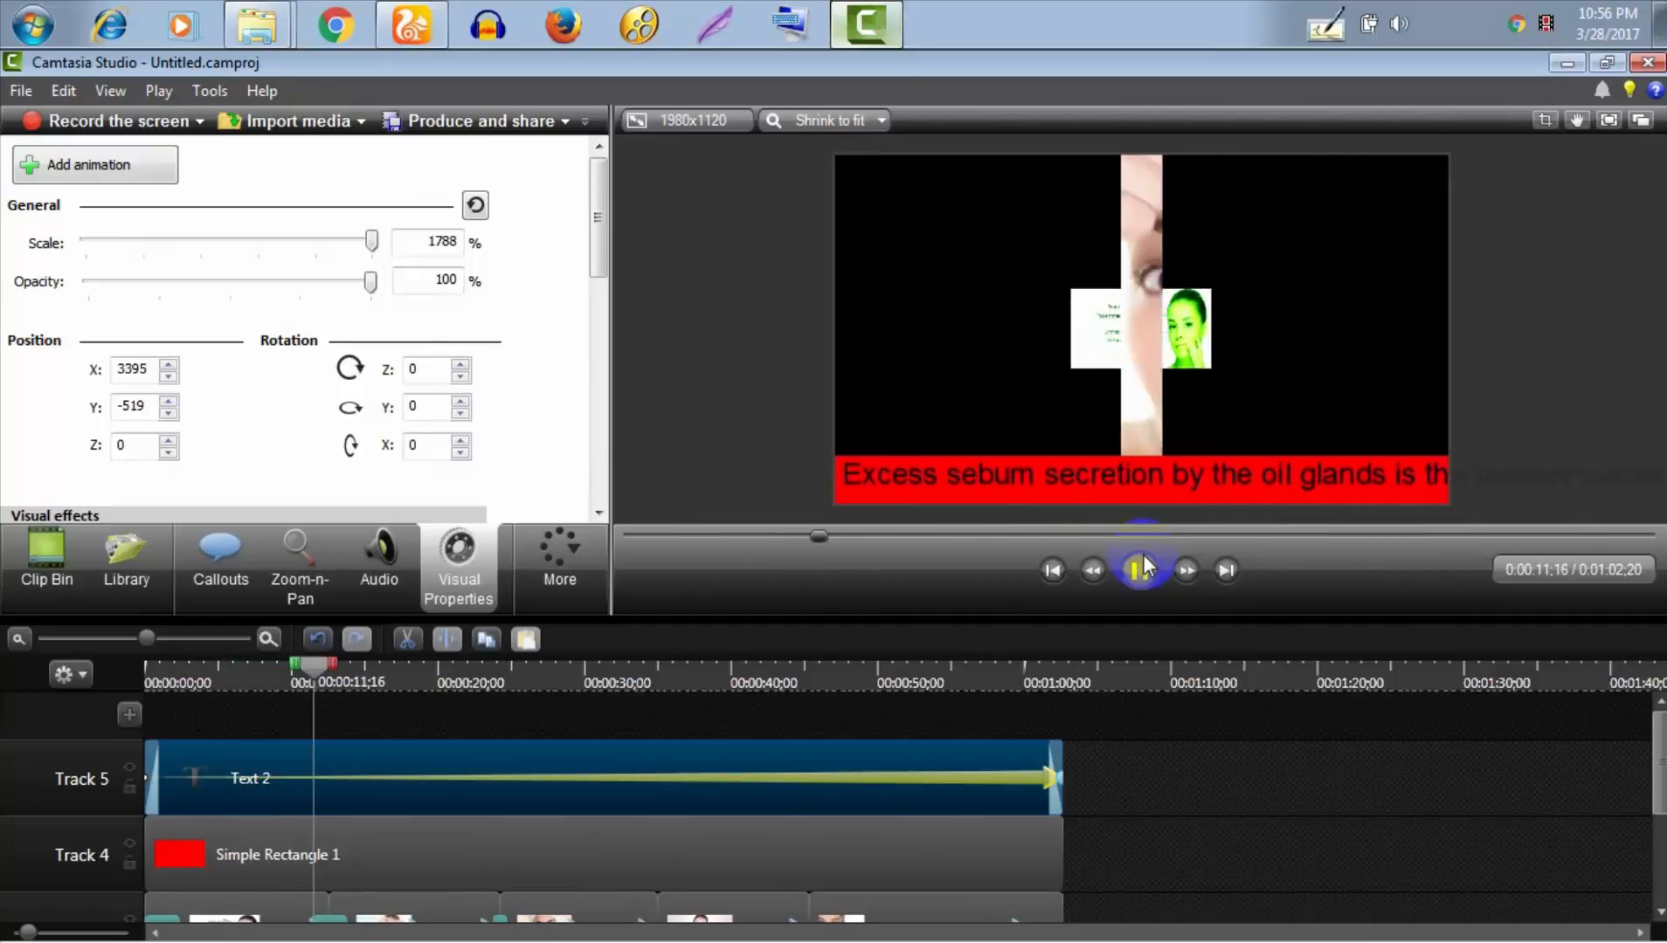
click(1142, 564)
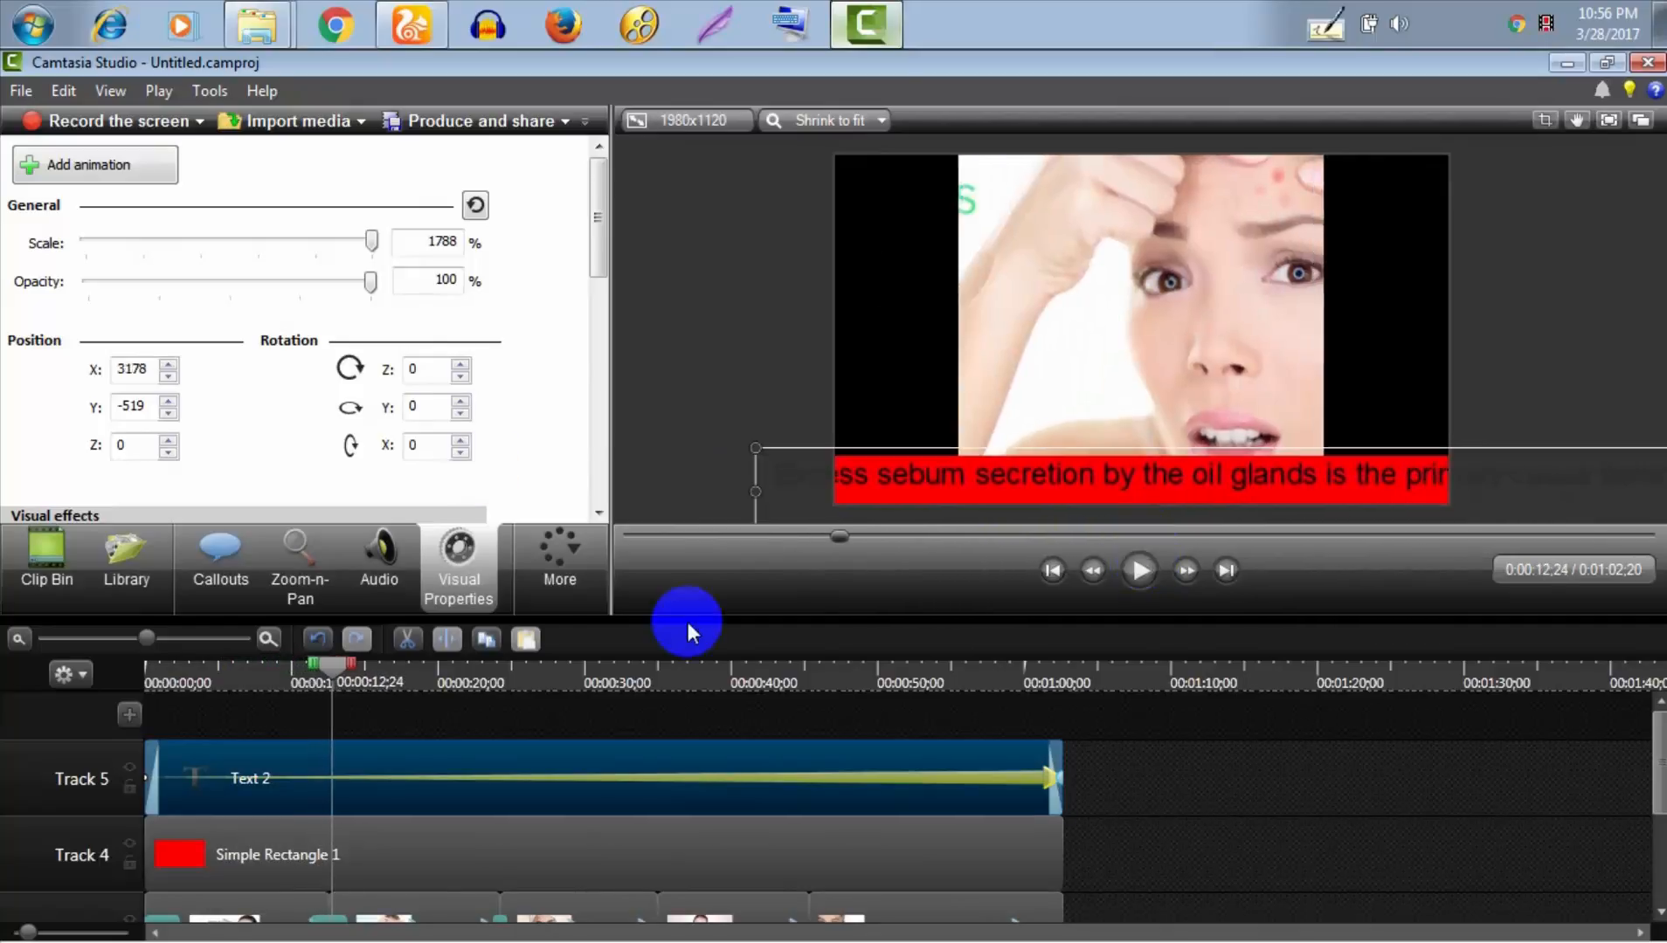
Examine the custom width and height in the video's editing dimensions, leaving the settings unapplied
click(696, 119)
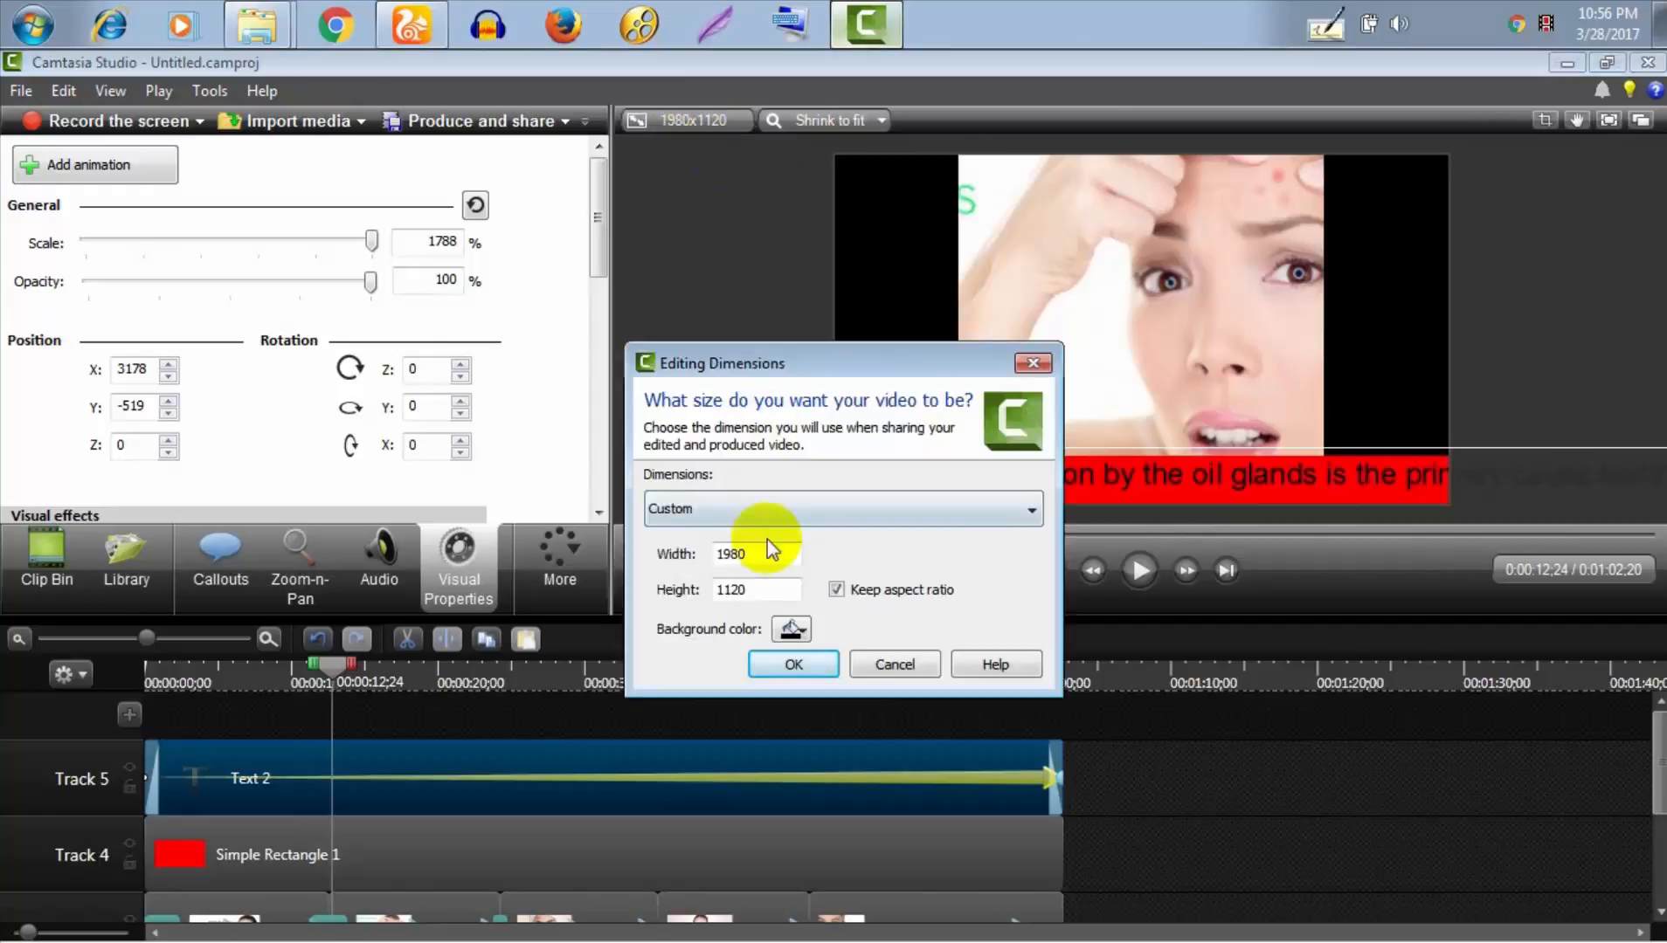
drag(768, 562, 712, 555)
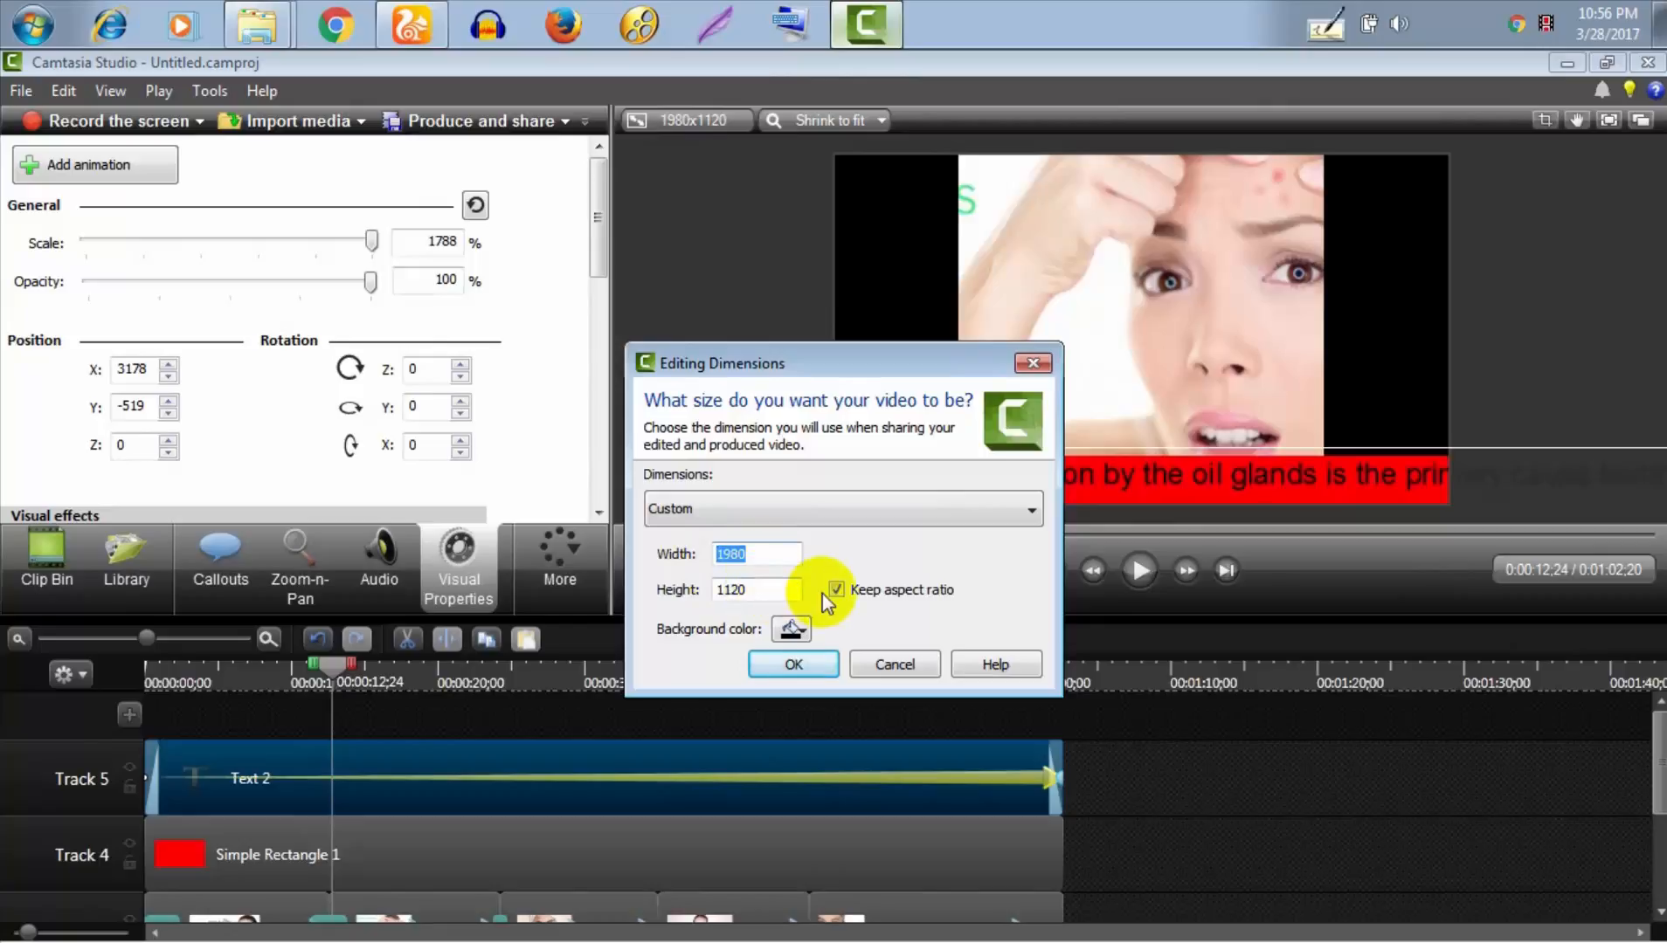
double_click(751, 589)
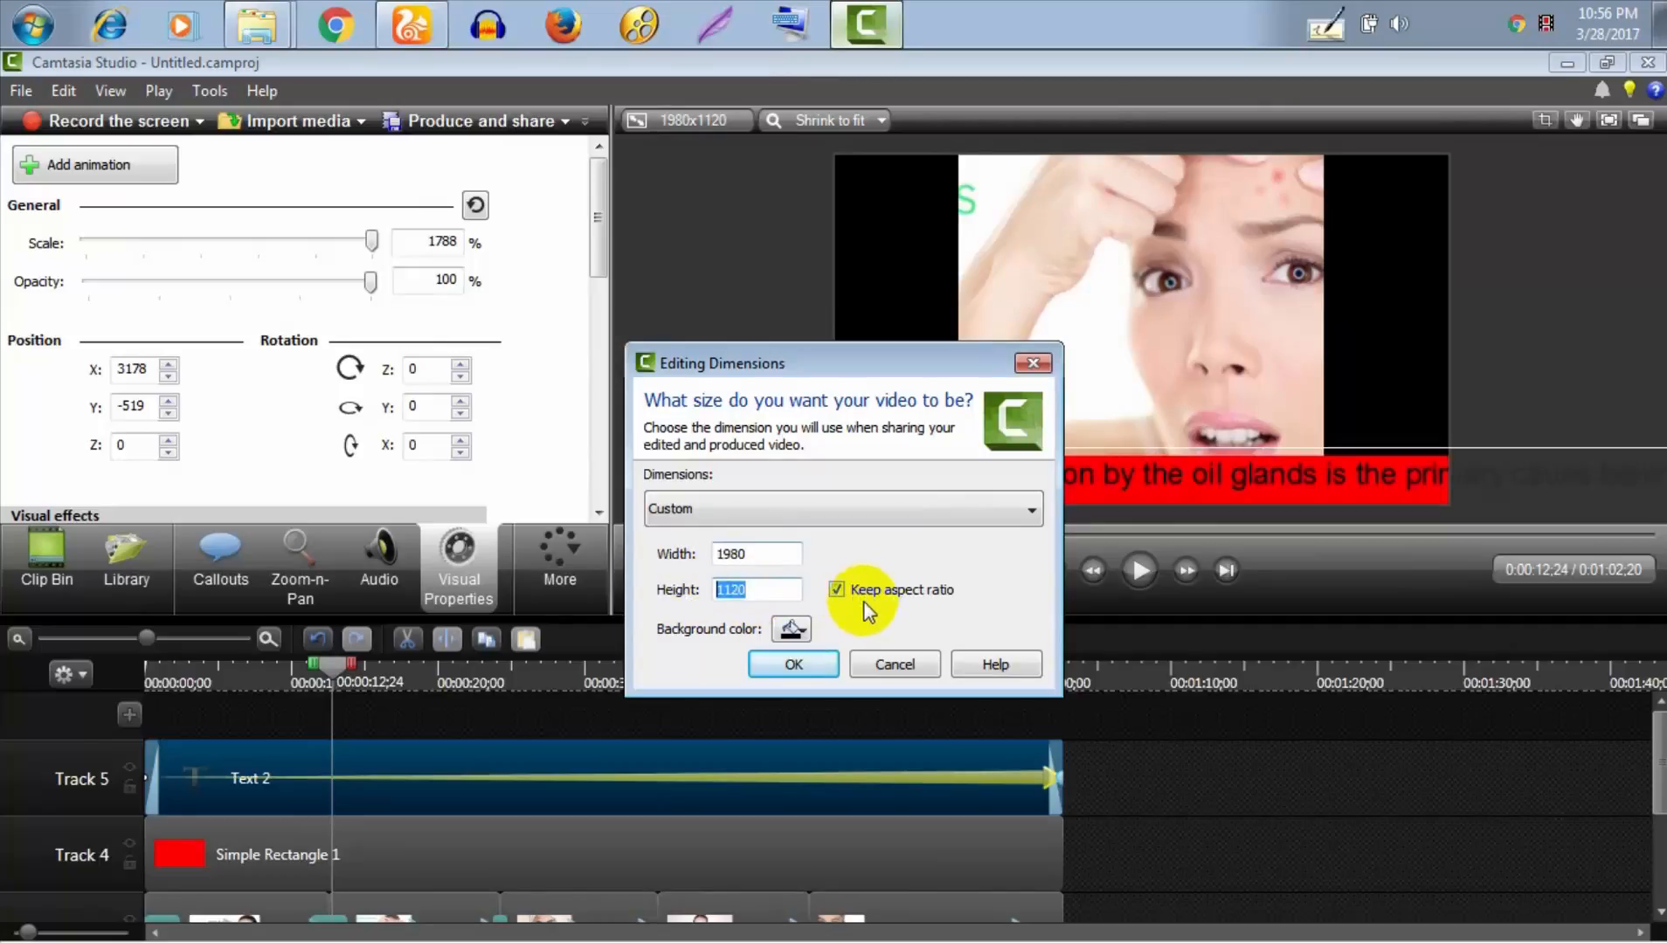
click(898, 666)
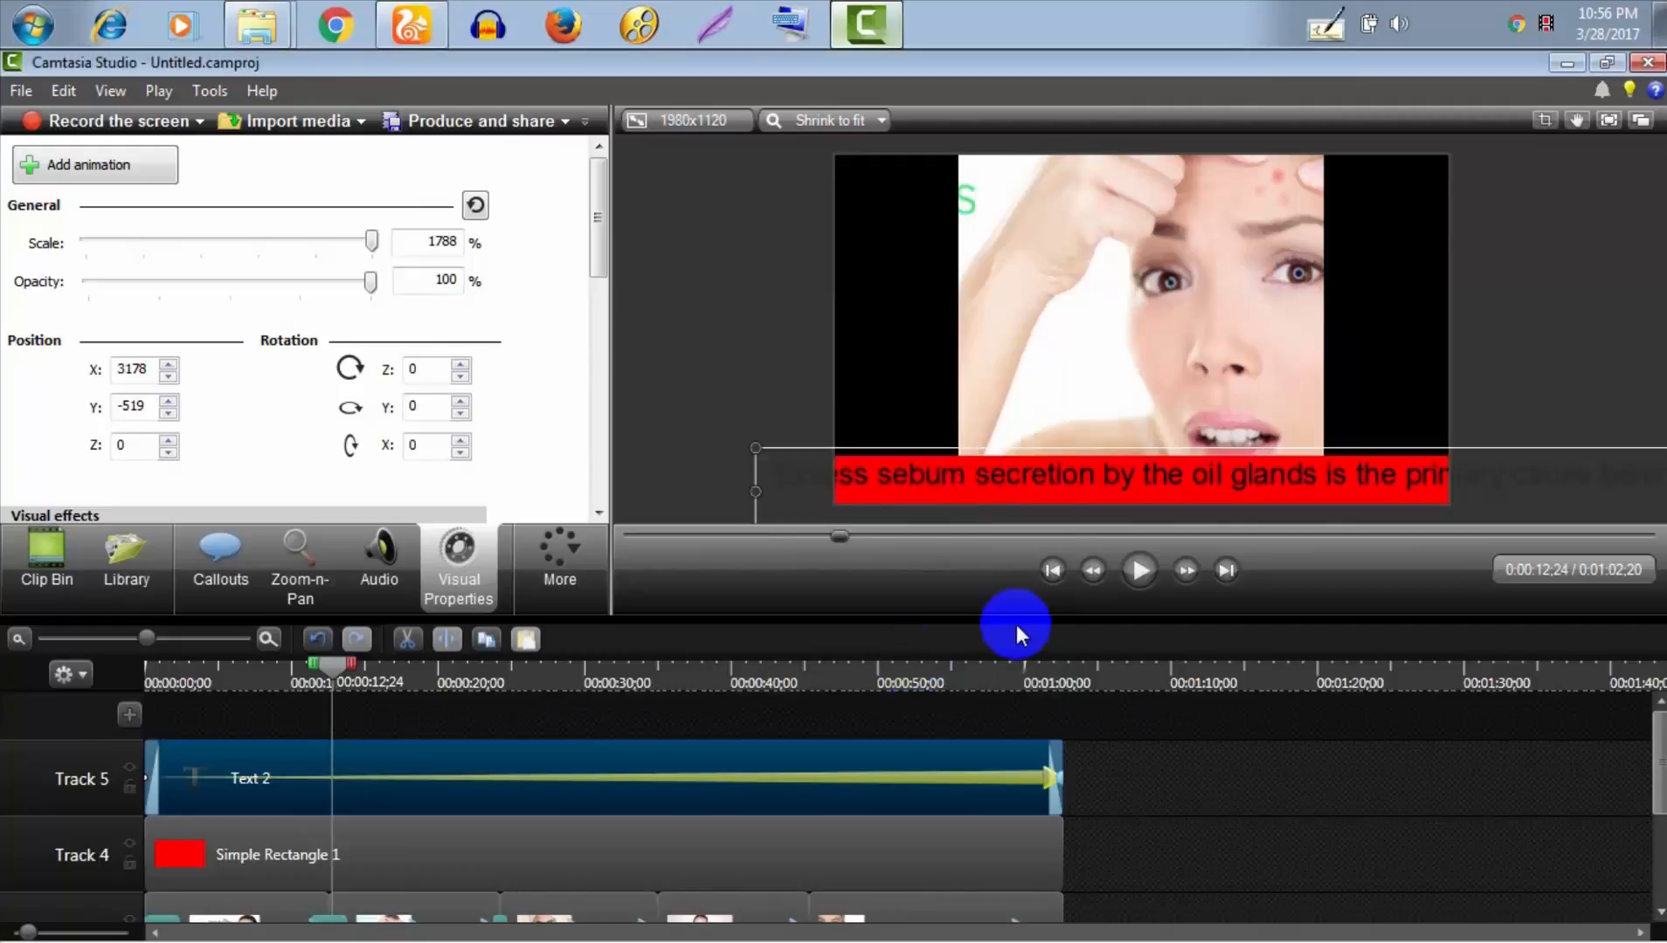
Examine the MP4 with Smart Player (up to 1080p) preset in the Production Wizard and close it without producing
click(504, 122)
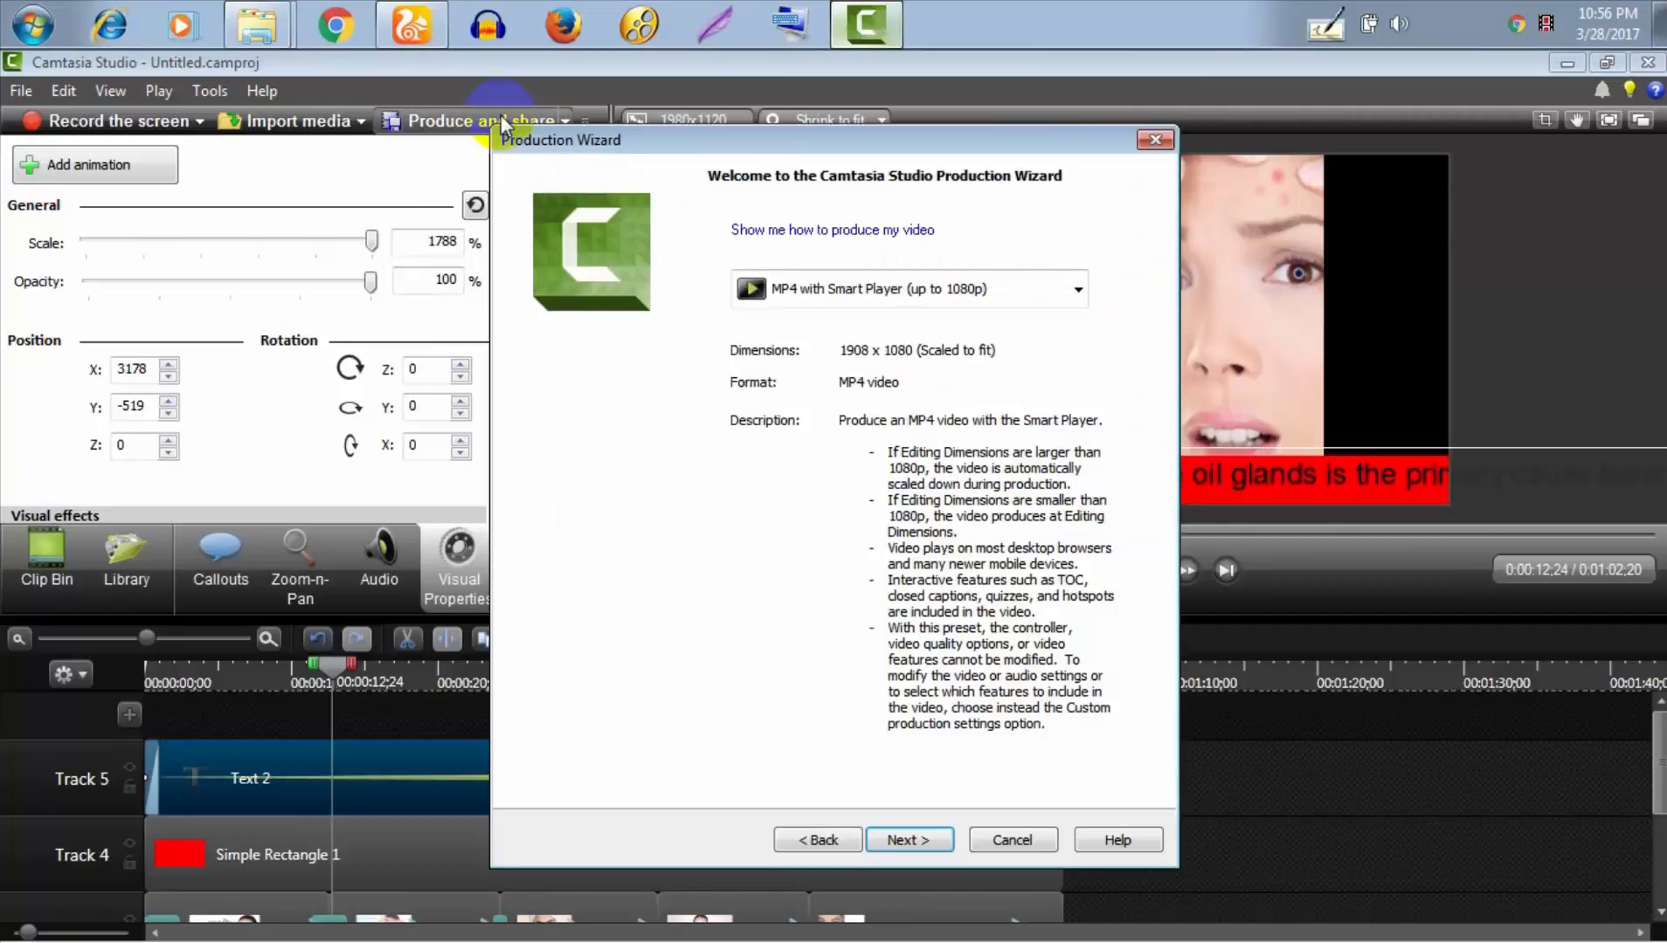
click(1039, 839)
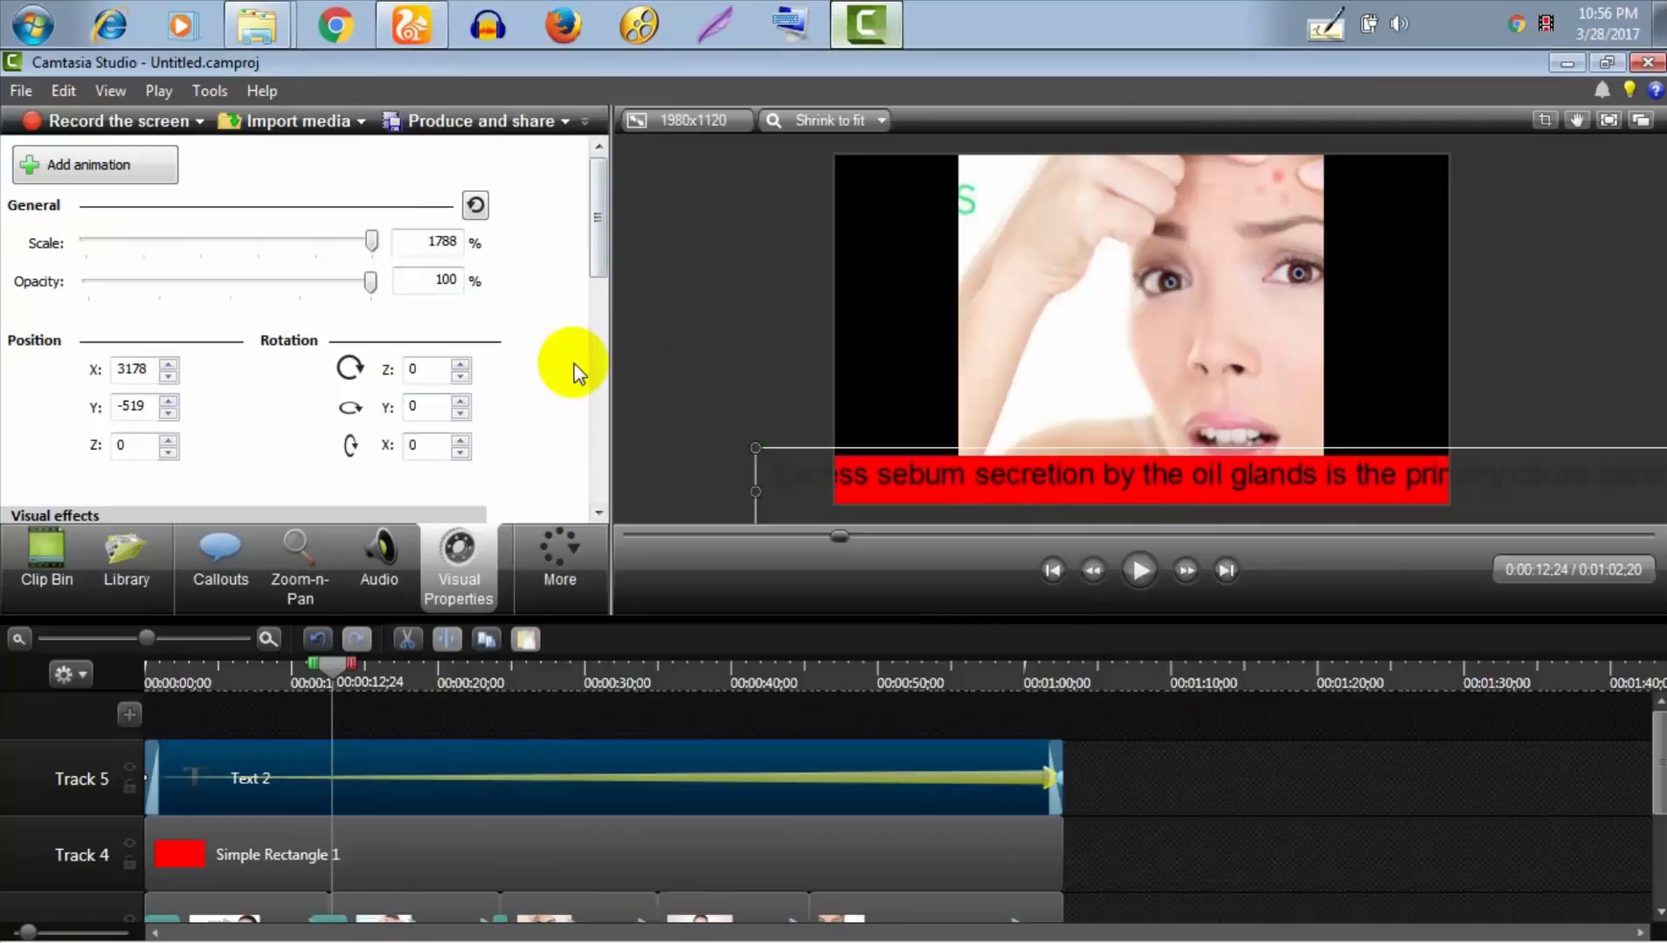
drag(604, 241, 607, 186)
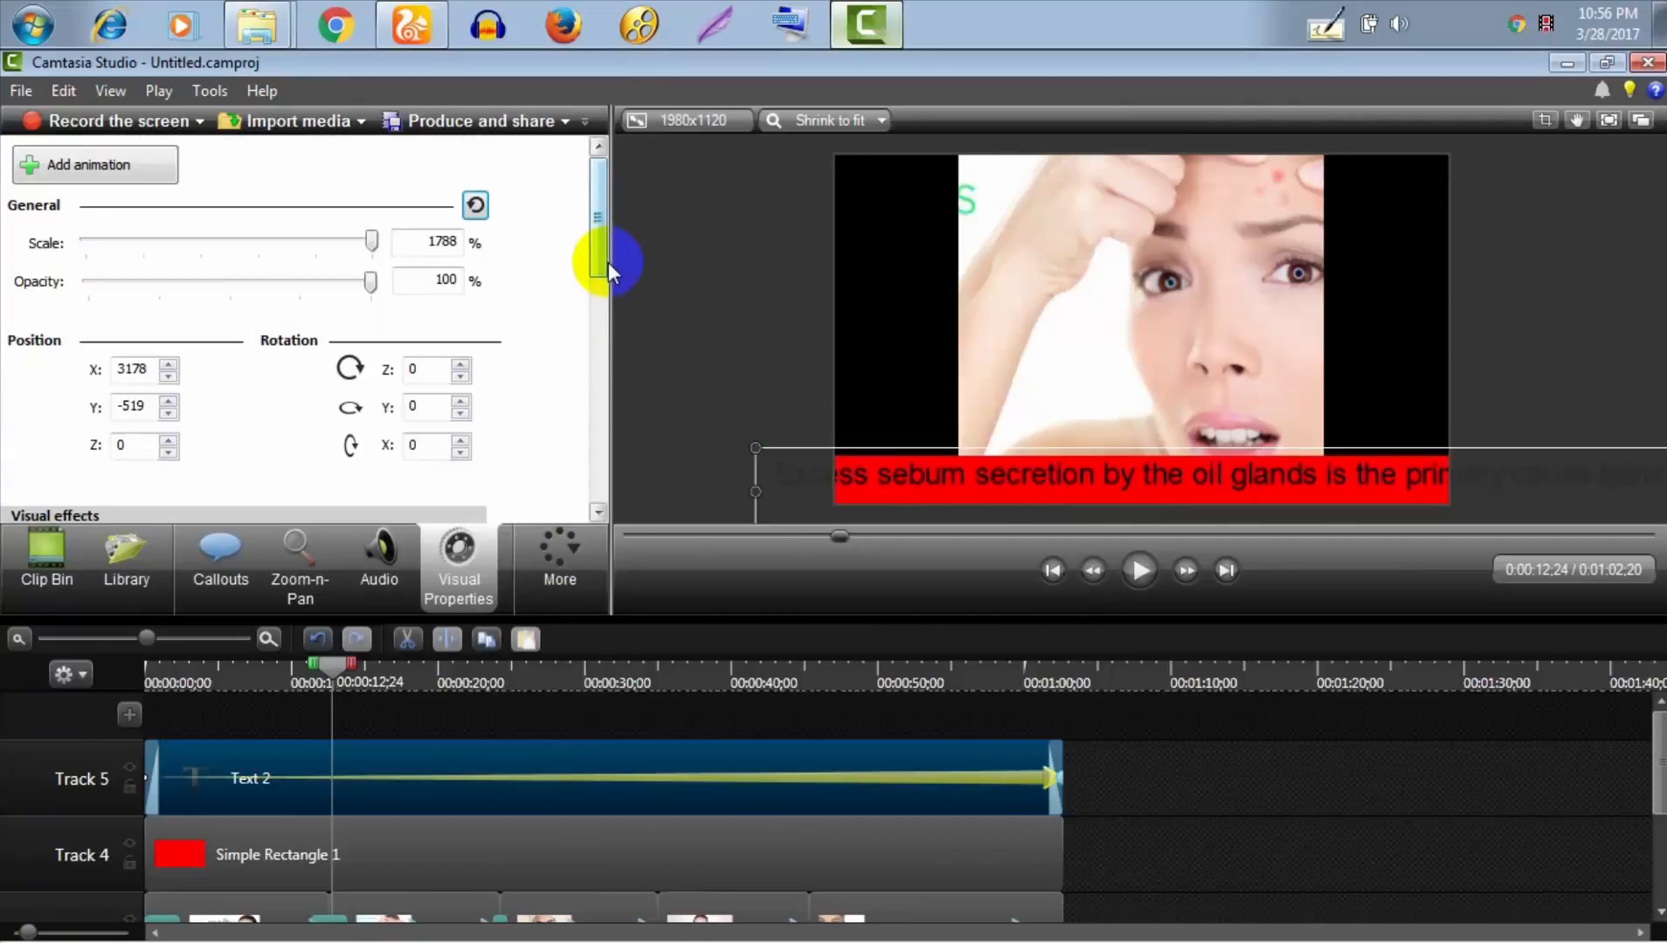